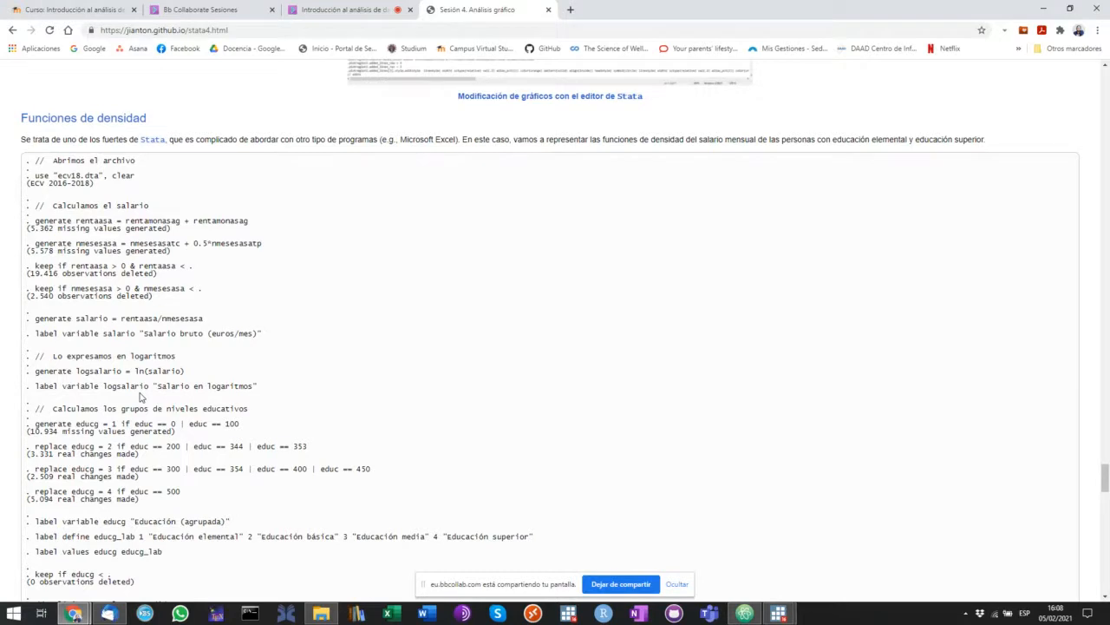
# - Look through the page from the Funciones de densidad section to the steps under Elaboración de mapas
pyautogui.scroll(-7, 350, 268)
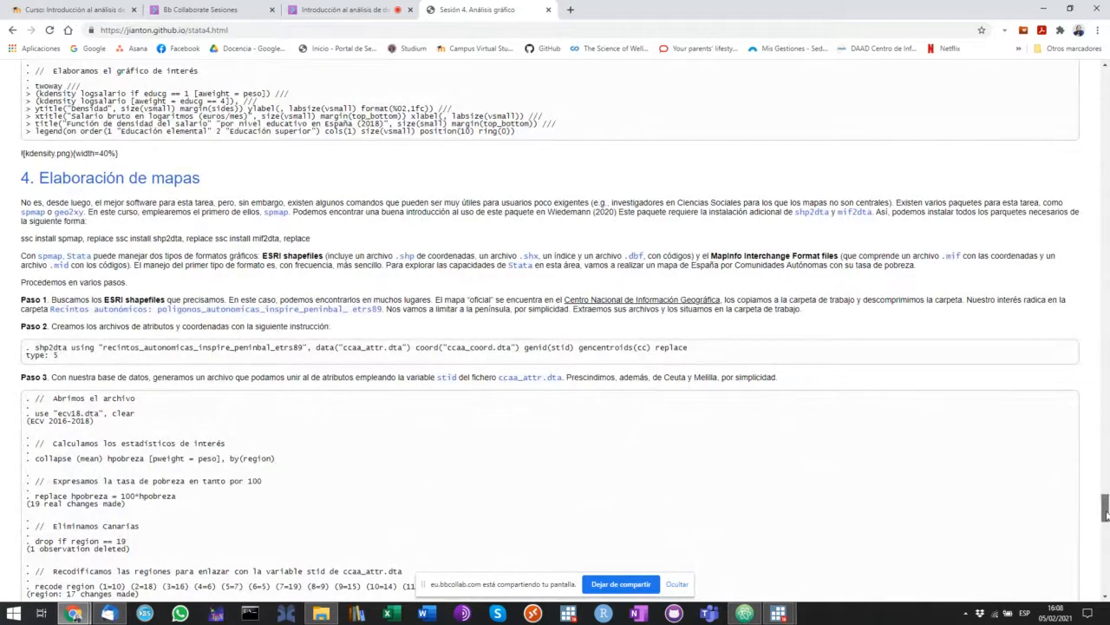
pyautogui.scroll(-1, 1106, 513)
pyautogui.scroll(-1, 1106, 514)
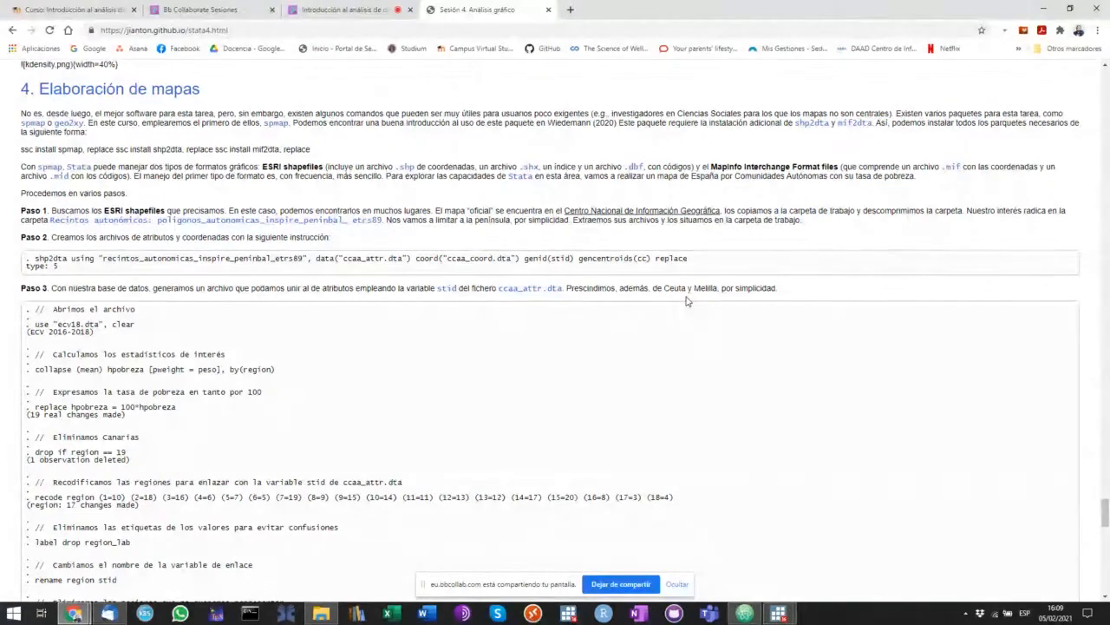
pyautogui.scroll(20, 686, 299)
pyautogui.scroll(-20, 694, 315)
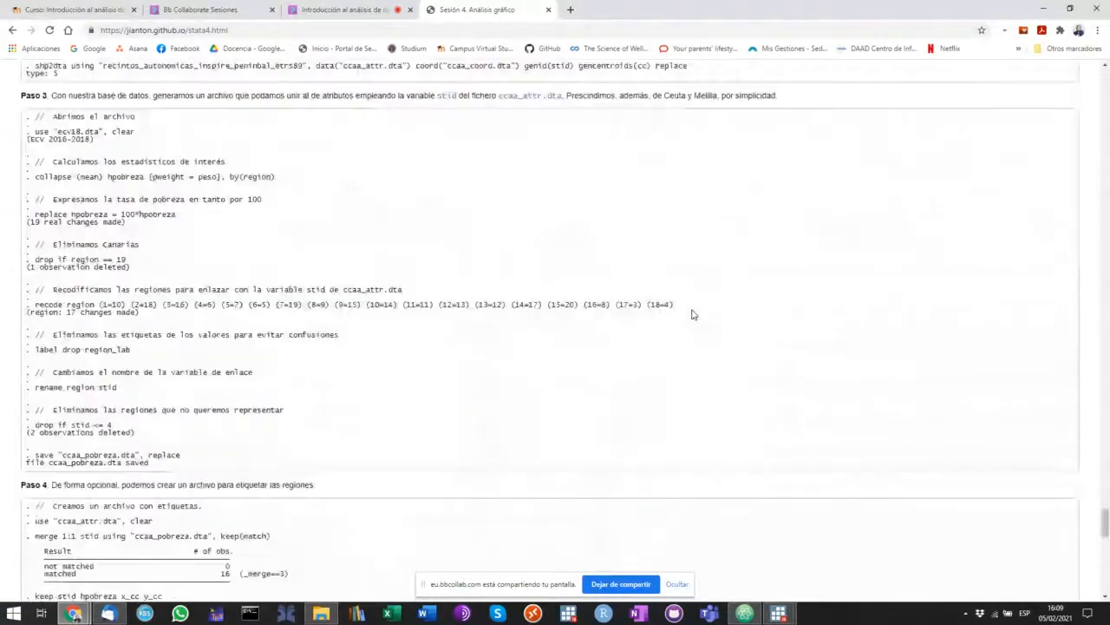
pyautogui.scroll(-20, 694, 315)
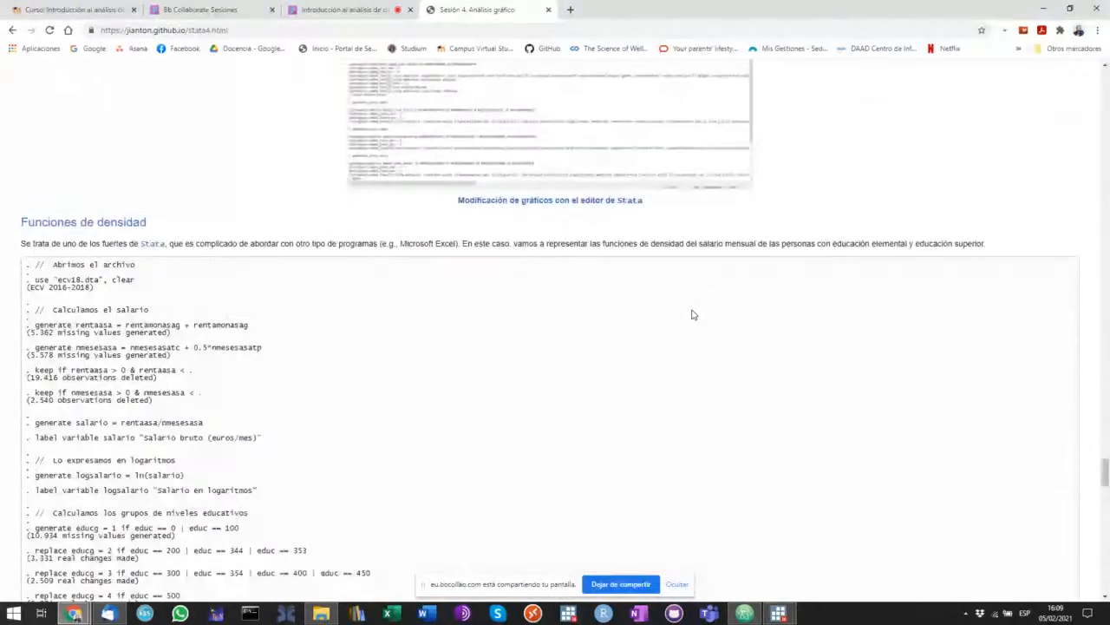
pyautogui.scroll(-5, 694, 315)
pyautogui.scroll(20, 694, 315)
pyautogui.scroll(-15, 694, 315)
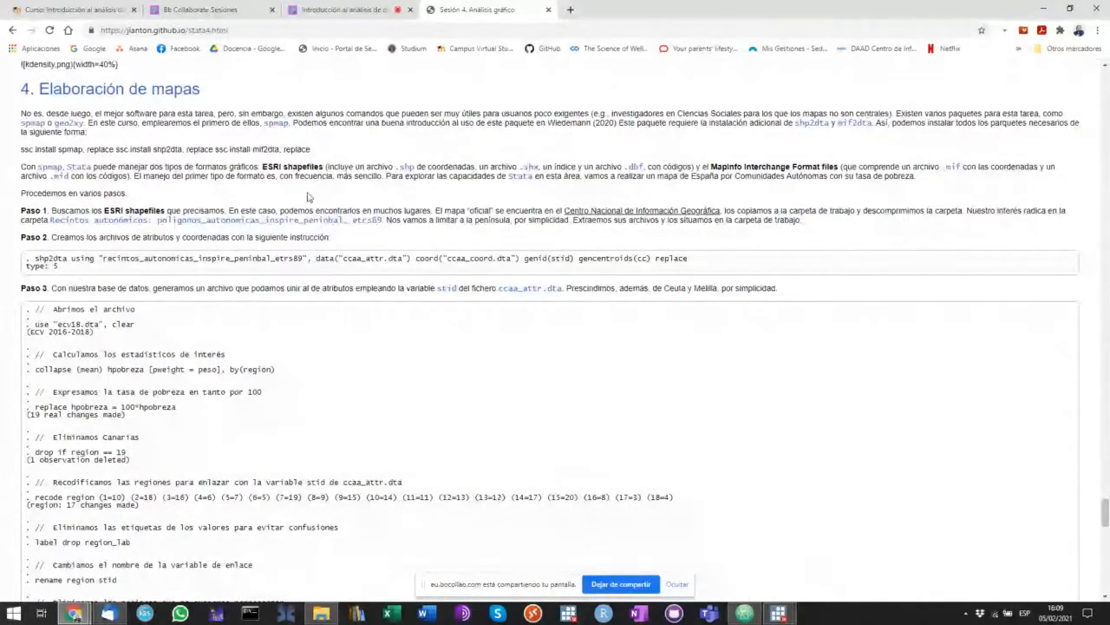
# - Copy the line with the ssc install commands for spmap, shp2dta and mif2dta from the Elaboración de mapas section
pyautogui.moveTo(265, 122); pyautogui.dragTo(287, 122)
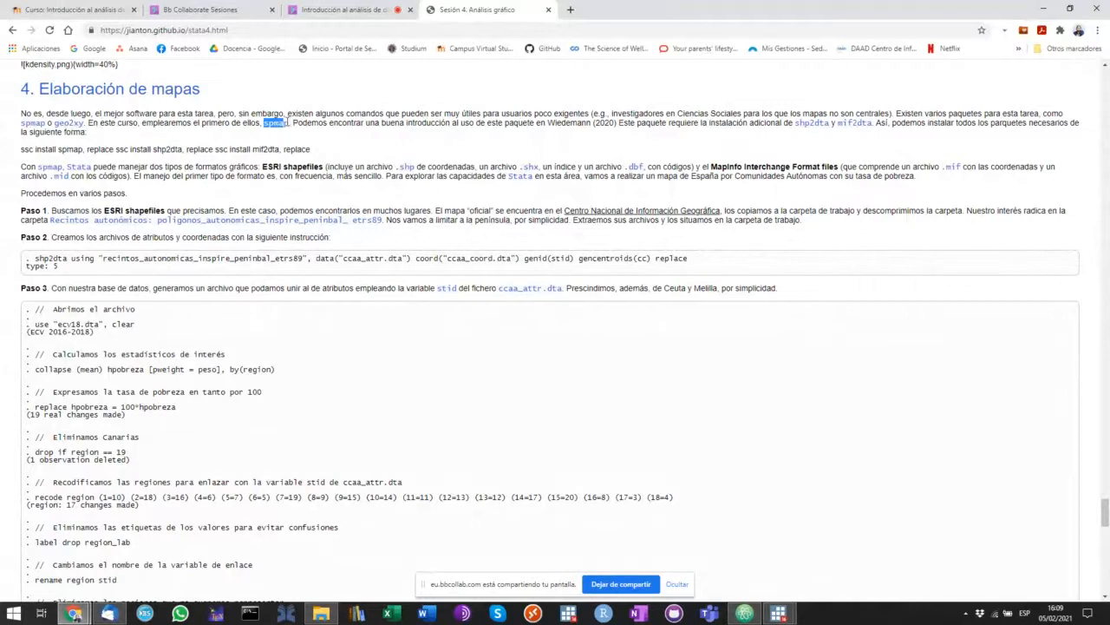
pyautogui.click(291, 122)
pyautogui.moveTo(22, 149); pyautogui.dragTo(292, 144)
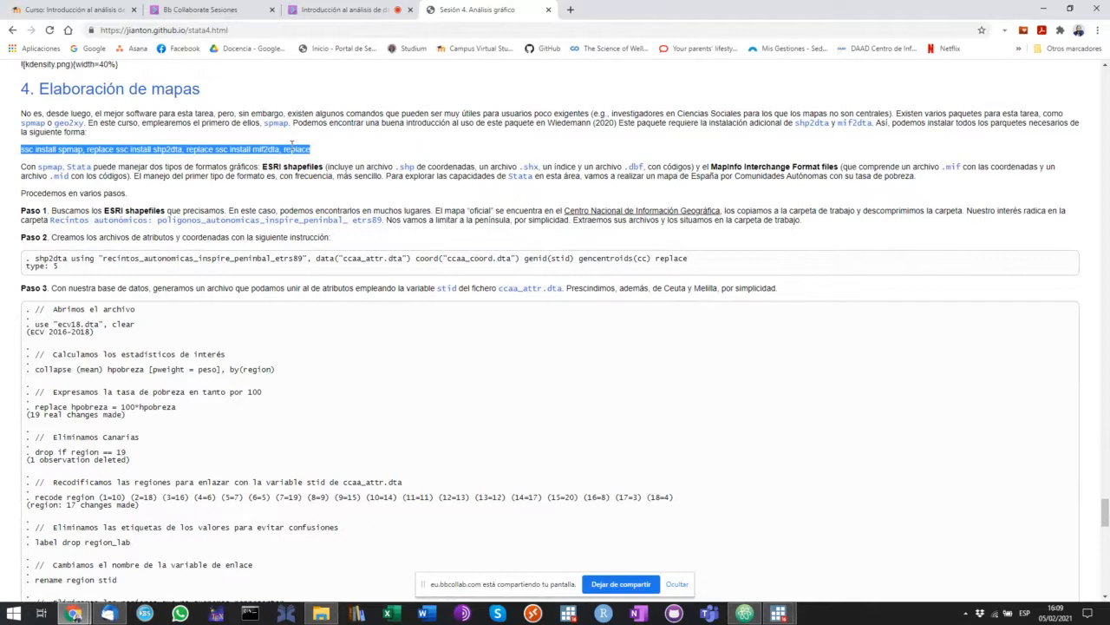
pyautogui.rightClick(292, 145)
pyautogui.click(321, 153)
# - Switch to Stata's Do-file Editor and paste the copied install commands on line 3 of the untitled do-file
pyautogui.moveTo(778, 613)
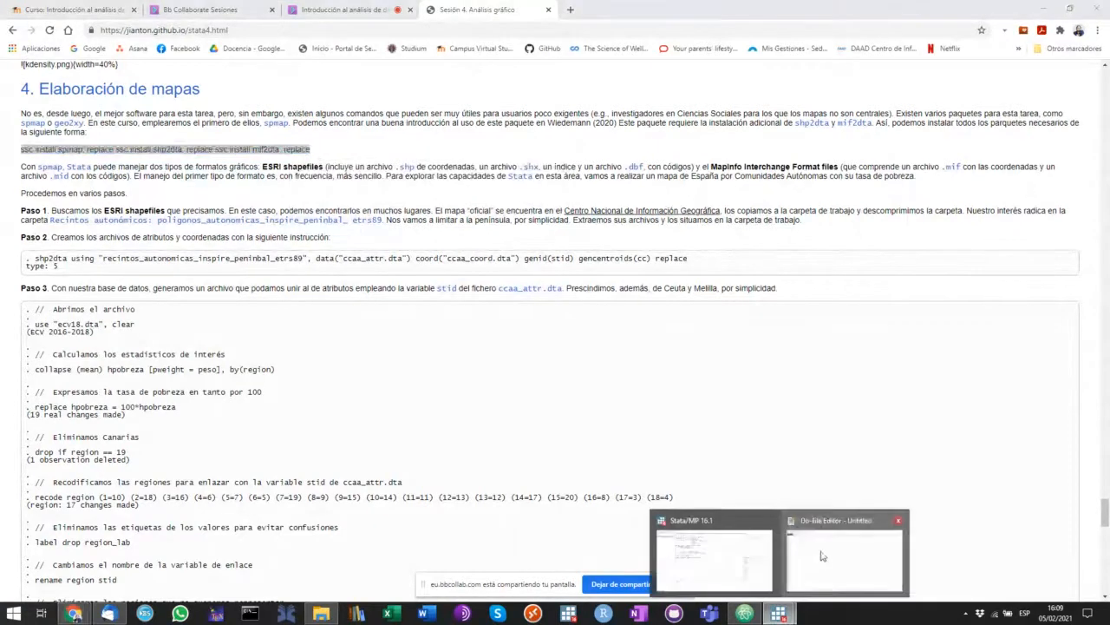
pyautogui.click(822, 556)
pyautogui.press('Return')
pyautogui.press('Return')
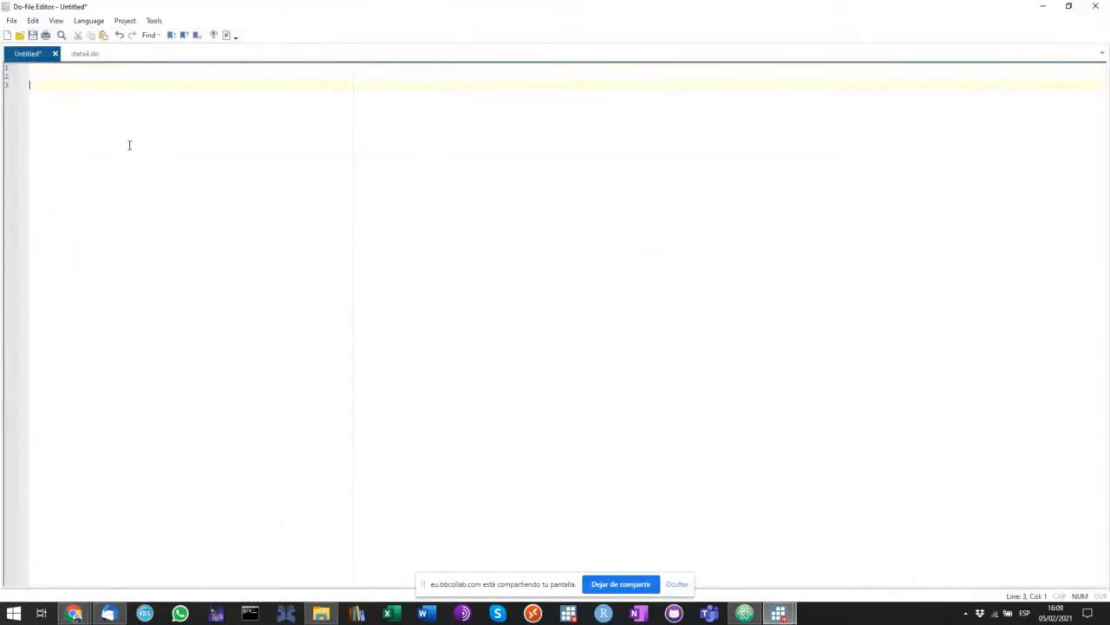
pyautogui.rightClick(129, 145)
pyautogui.click(160, 202)
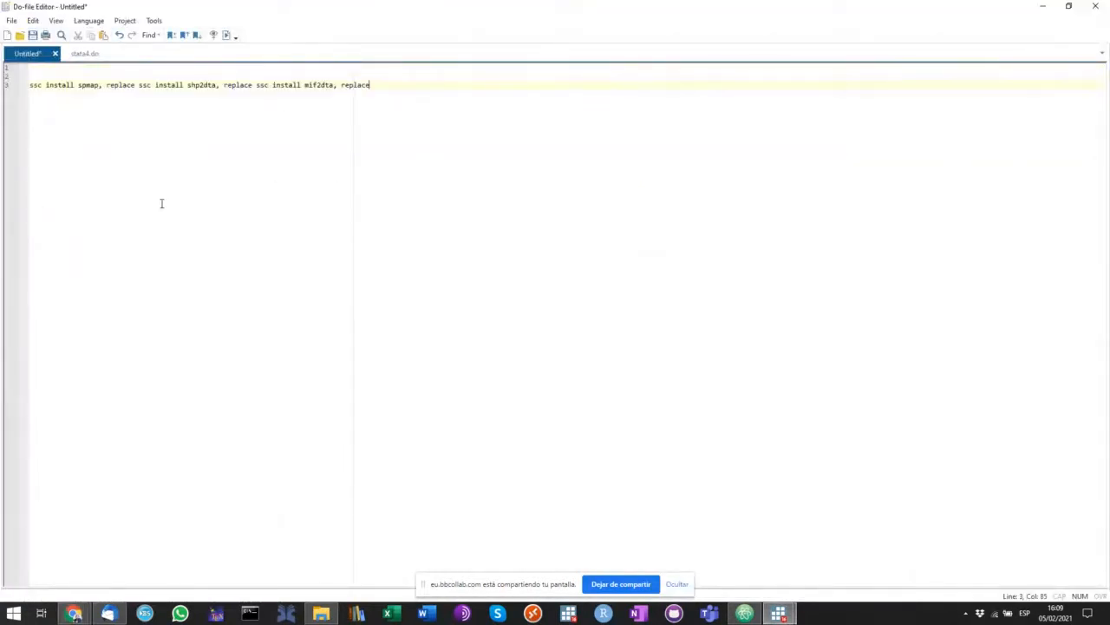
# - Split the pasted text so each ssc install command has its own line, and select all three lines
pyautogui.click(135, 87)
pyautogui.press('Return')
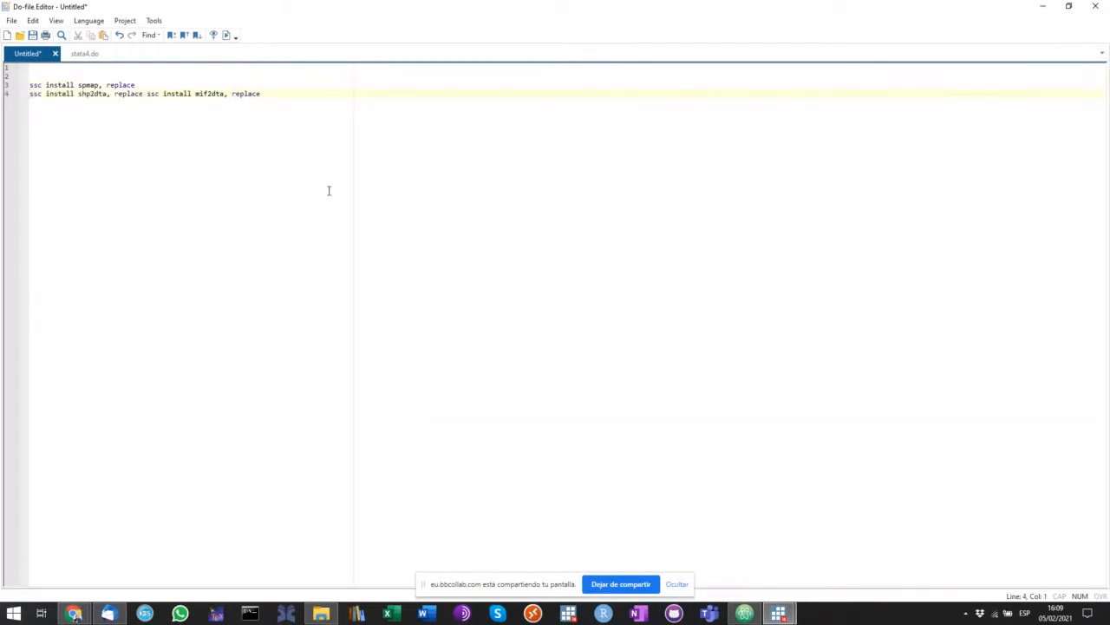
pyautogui.press('Right')
pyautogui.press('Right')
pyautogui.press('Right')
pyautogui.press('Right')
pyautogui.press('Right')
pyautogui.press('Right')
pyautogui.press('Right')
pyautogui.press('Right')
pyautogui.press('Right')
pyautogui.press('Right')
pyautogui.press('Right')
pyautogui.press('Right')
pyautogui.press('Right')
pyautogui.press('Right')
pyautogui.press('Right')
pyautogui.press('Right')
pyautogui.press('Return')
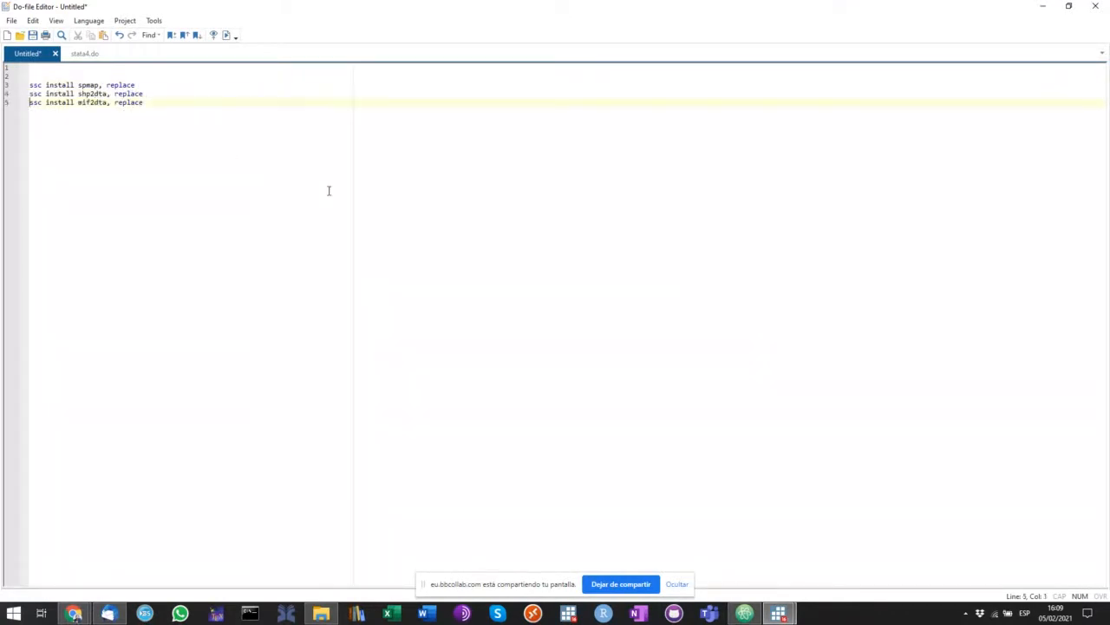
pyautogui.moveTo(168, 101); pyautogui.dragTo(11, 80)
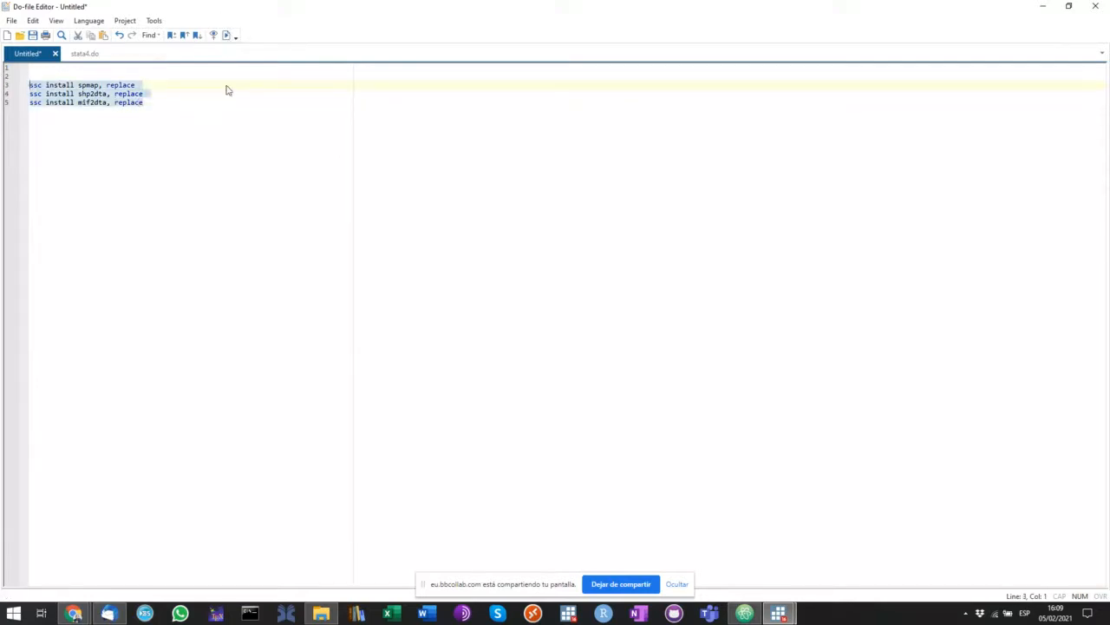
pyautogui.click(193, 90)
pyautogui.moveTo(147, 102); pyautogui.dragTo(3, 84)
# - Switch back to the Sesión 4 page in Chrome and highlight the MapInfo Interchange Format files and ESRI shapefiles format names
pyautogui.moveTo(781, 613)
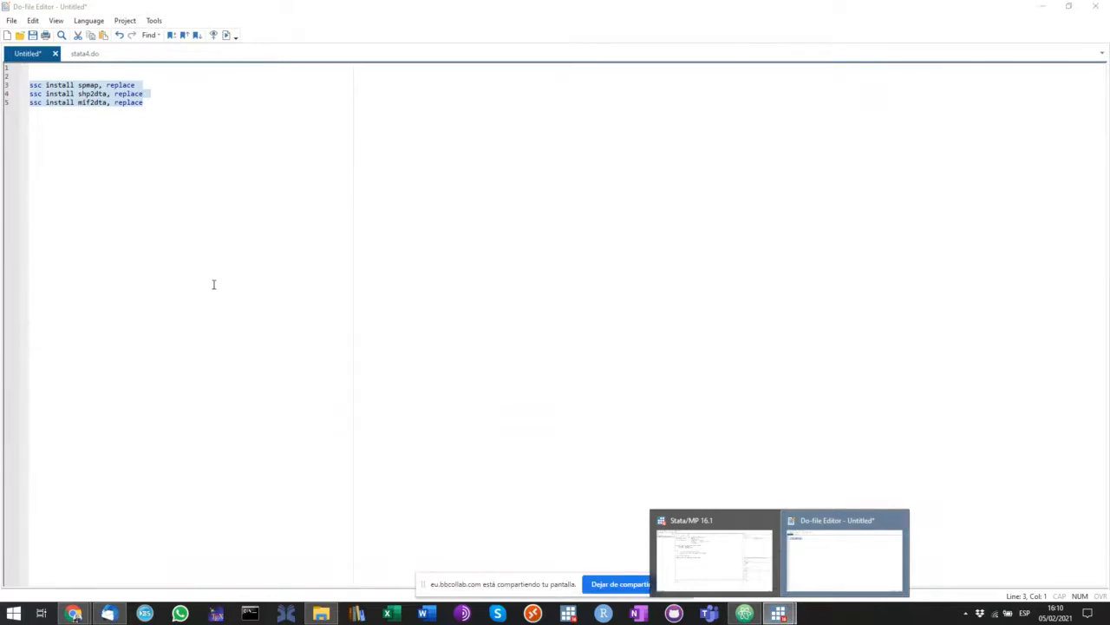
pyautogui.moveTo(74, 613)
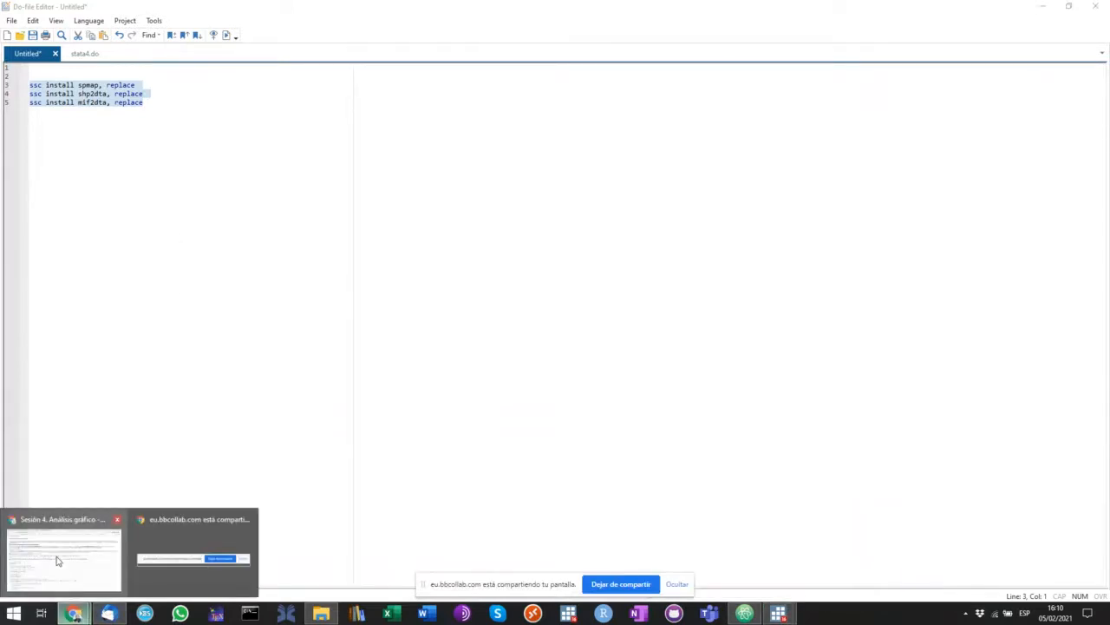
pyautogui.click(56, 560)
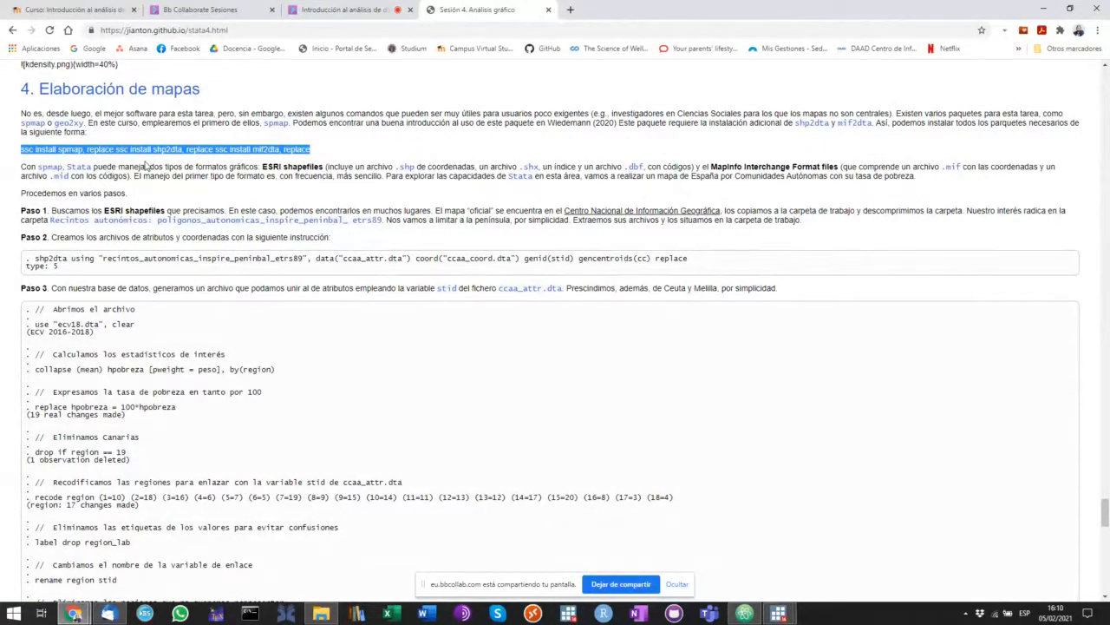
pyautogui.click(147, 166)
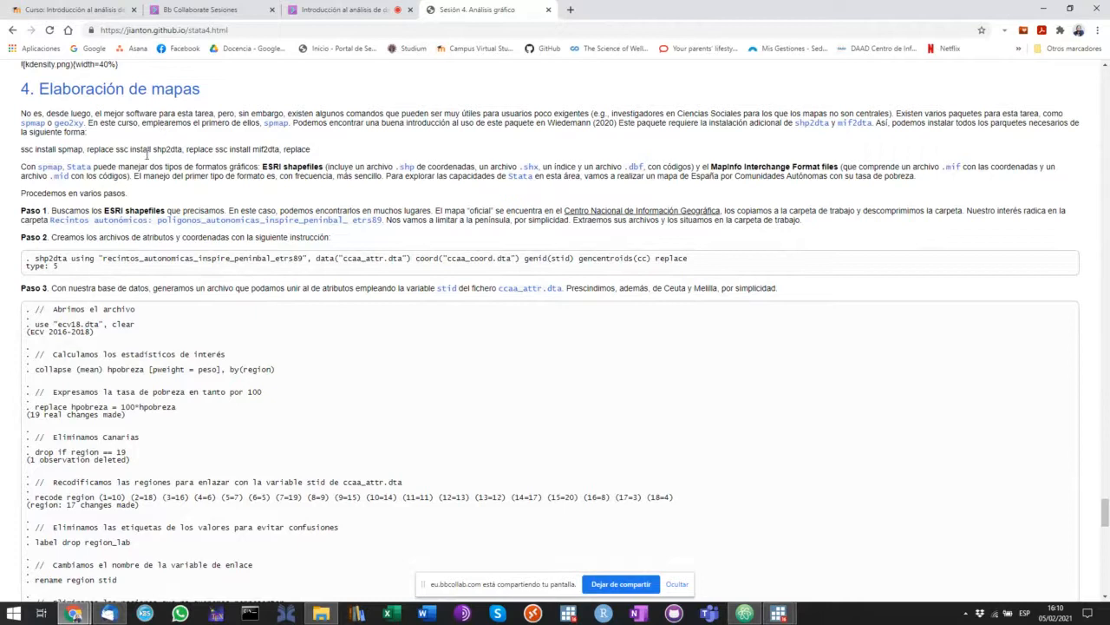
pyautogui.moveTo(260, 166); pyautogui.dragTo(323, 165)
pyautogui.moveTo(710, 166); pyautogui.dragTo(838, 166)
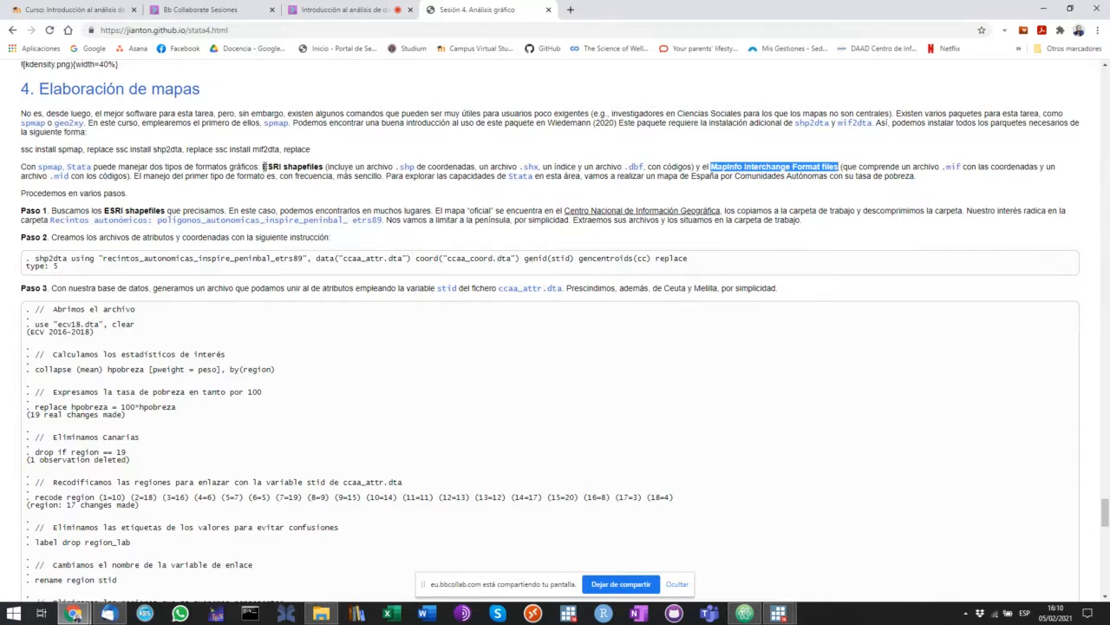
pyautogui.moveTo(262, 166); pyautogui.dragTo(323, 166)
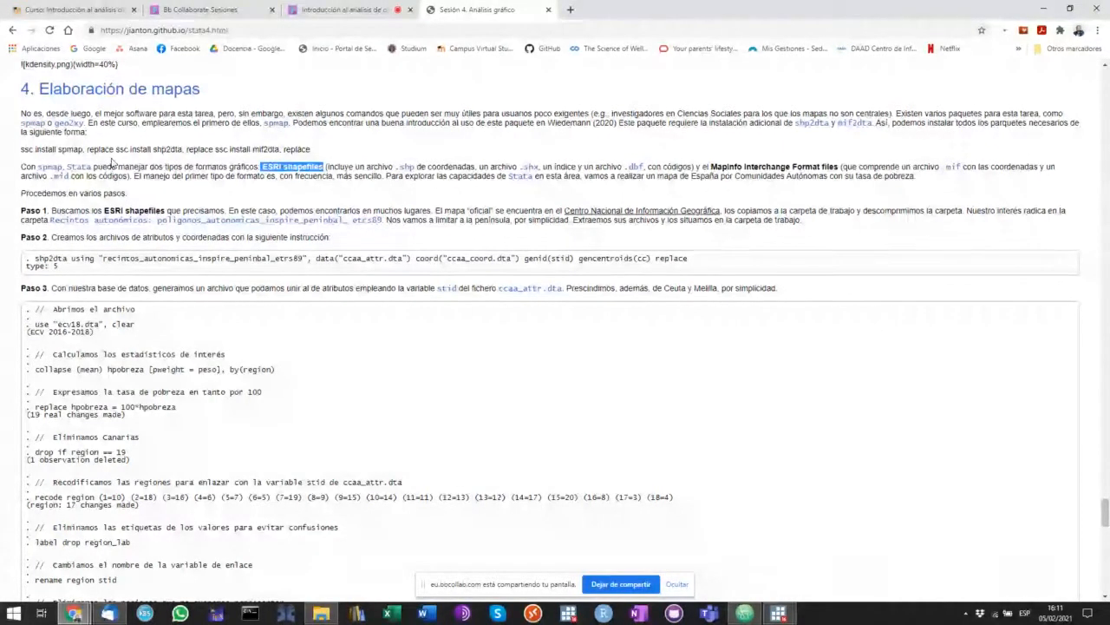
# - Try to open the Centro Nacional de Información Geográfica link from Paso 1 in a new tab
pyautogui.rightClick(635, 212)
pyautogui.click(656, 226)
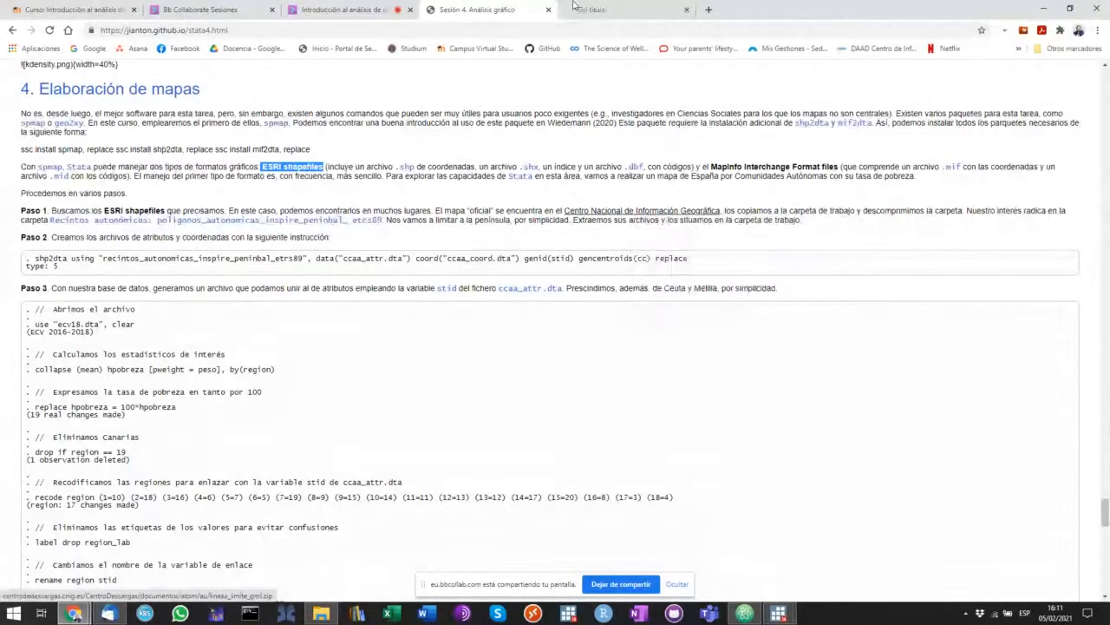
pyautogui.click(956, 559)
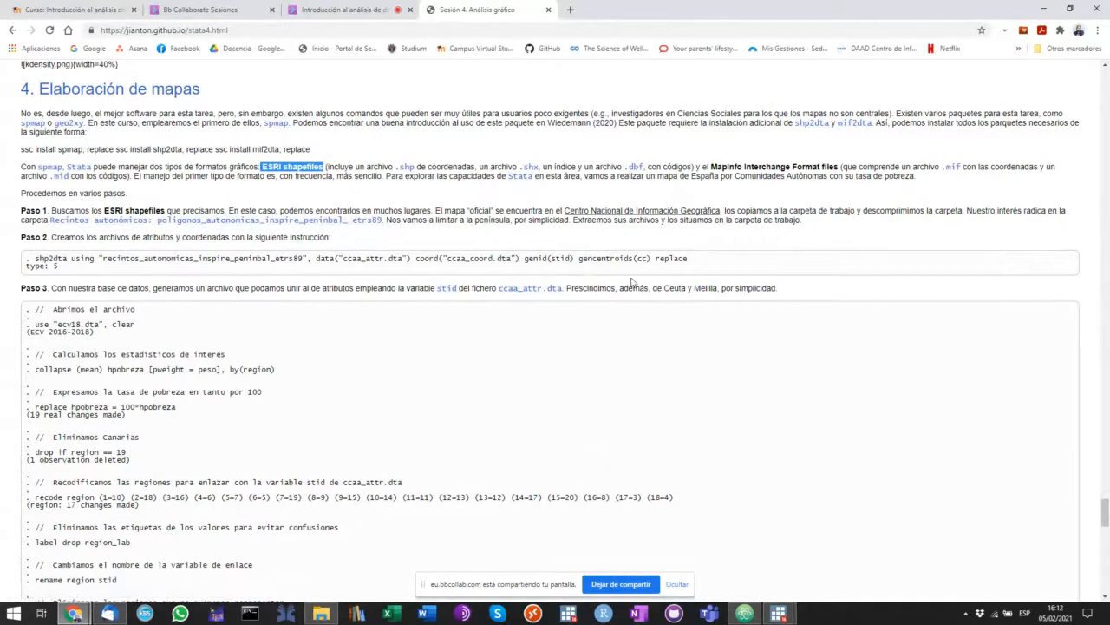
# - Switch to File Explorer and widen the Nombre column in the sesión4 folder to read the full shapefile names, then return to Chrome
pyautogui.click(321, 613)
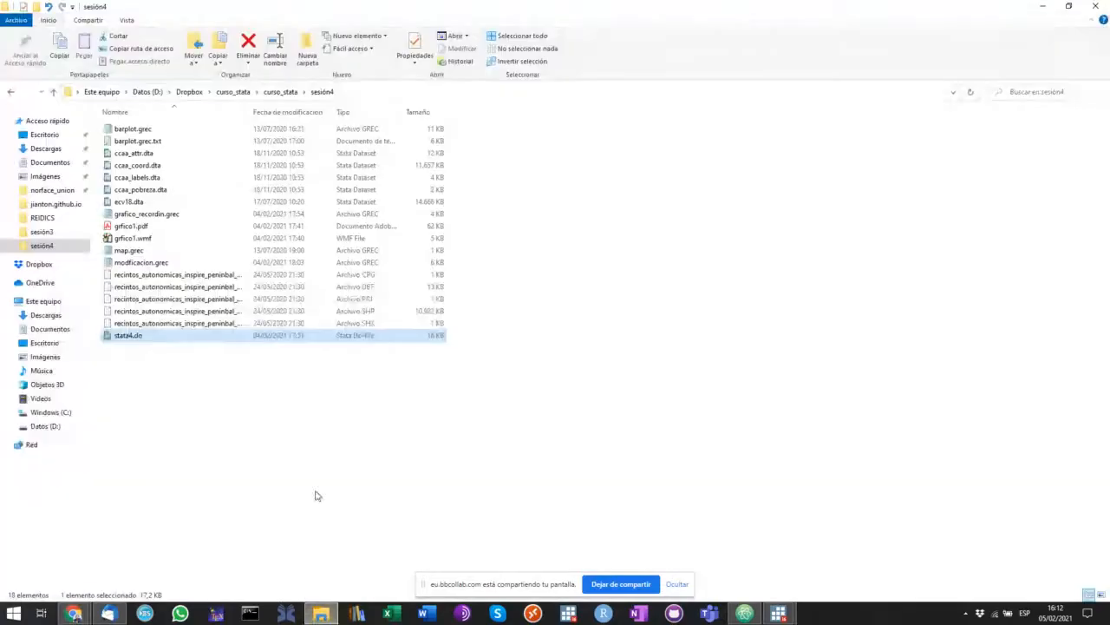
pyautogui.moveTo(252, 111); pyautogui.dragTo(387, 111)
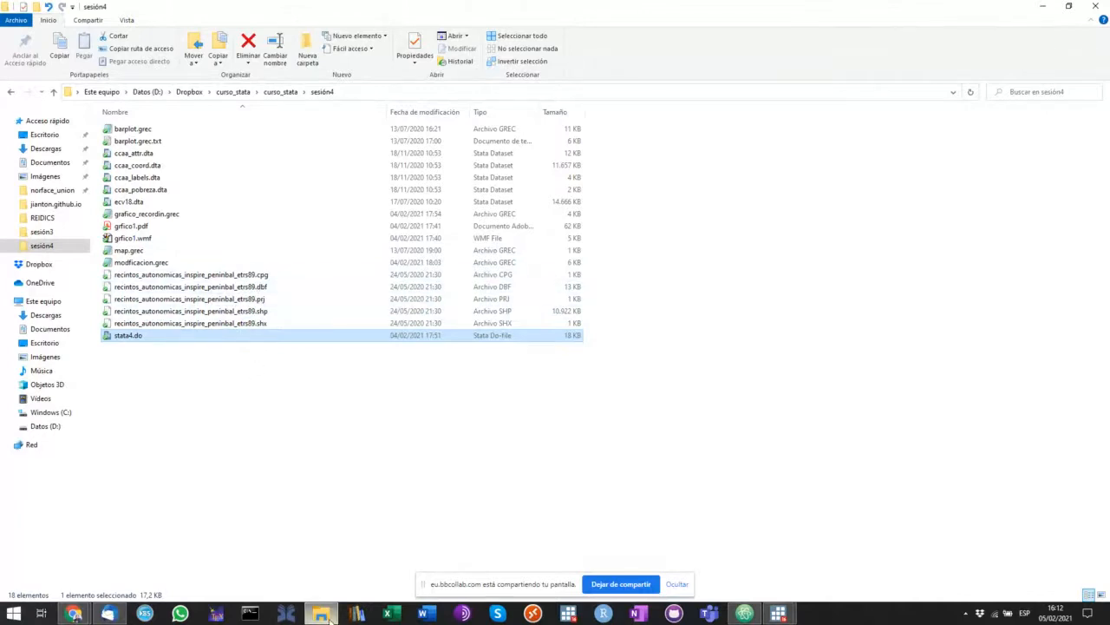
pyautogui.hotkey('alt', 'Tab')
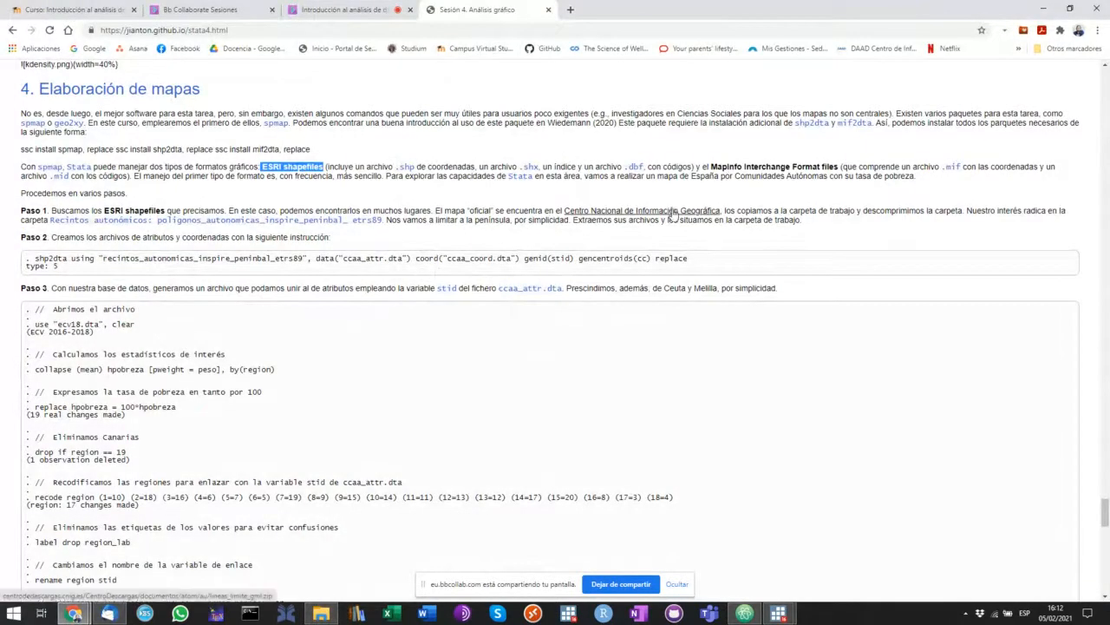
# - Open a new Chrome window and search Google for "NUTS shapefiles"
pyautogui.rightClick(75, 613)
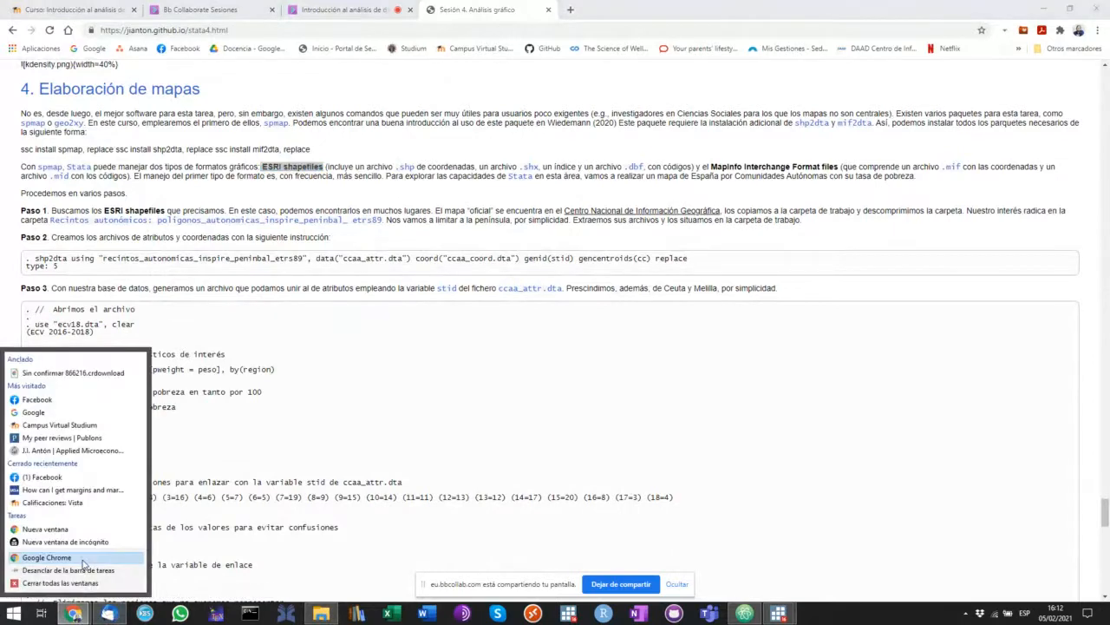
pyautogui.click(39, 562)
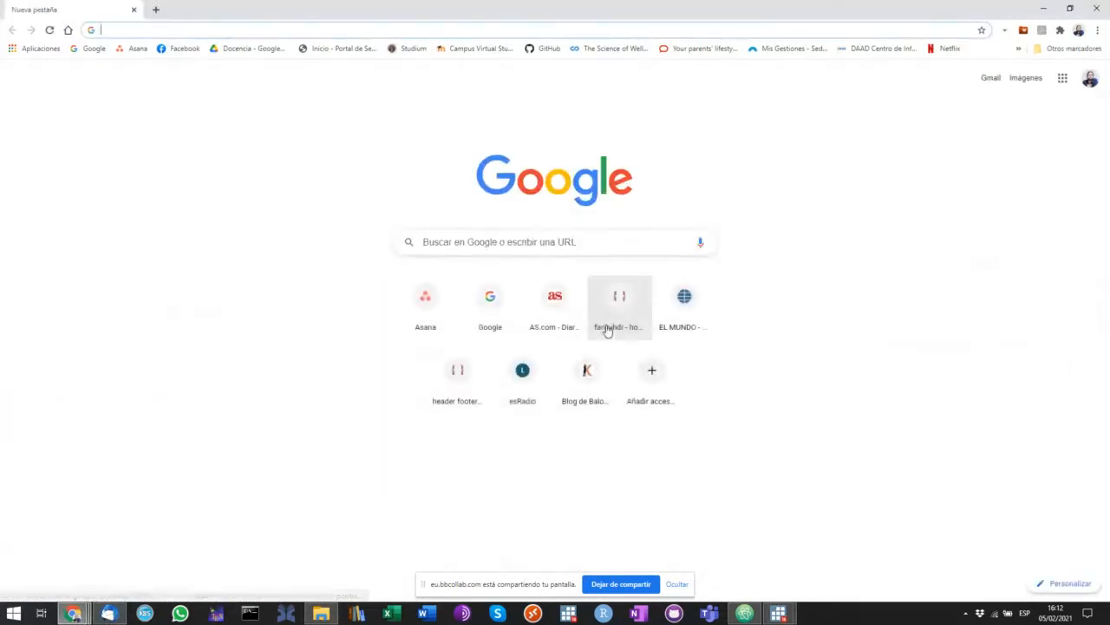
pyautogui.click(570, 247)
pyautogui.write('NUTS ')
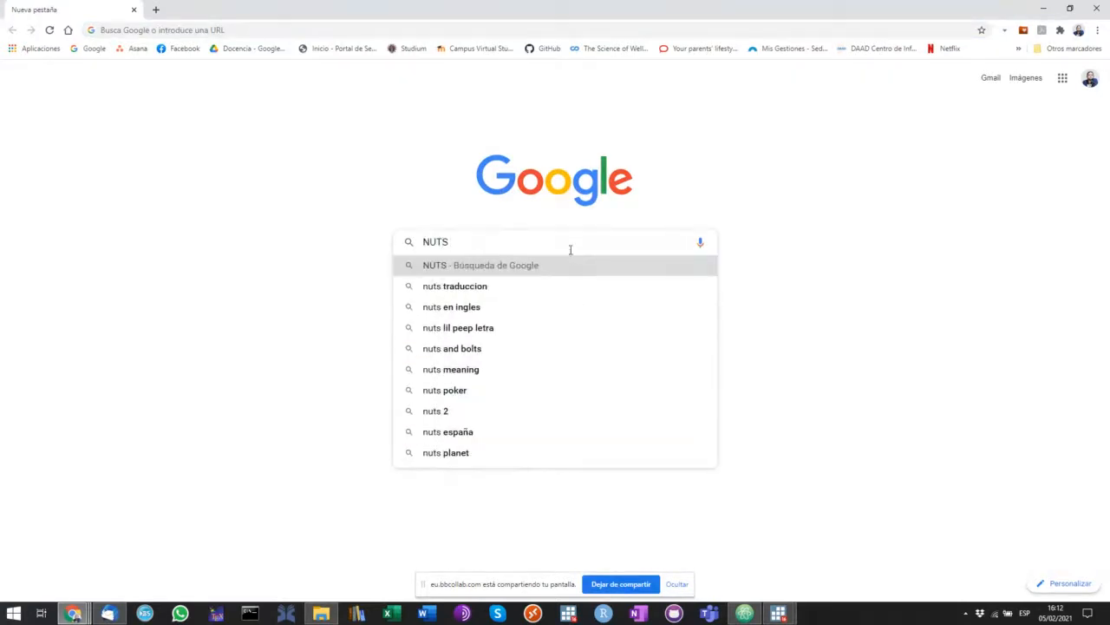
pyautogui.write('shape')
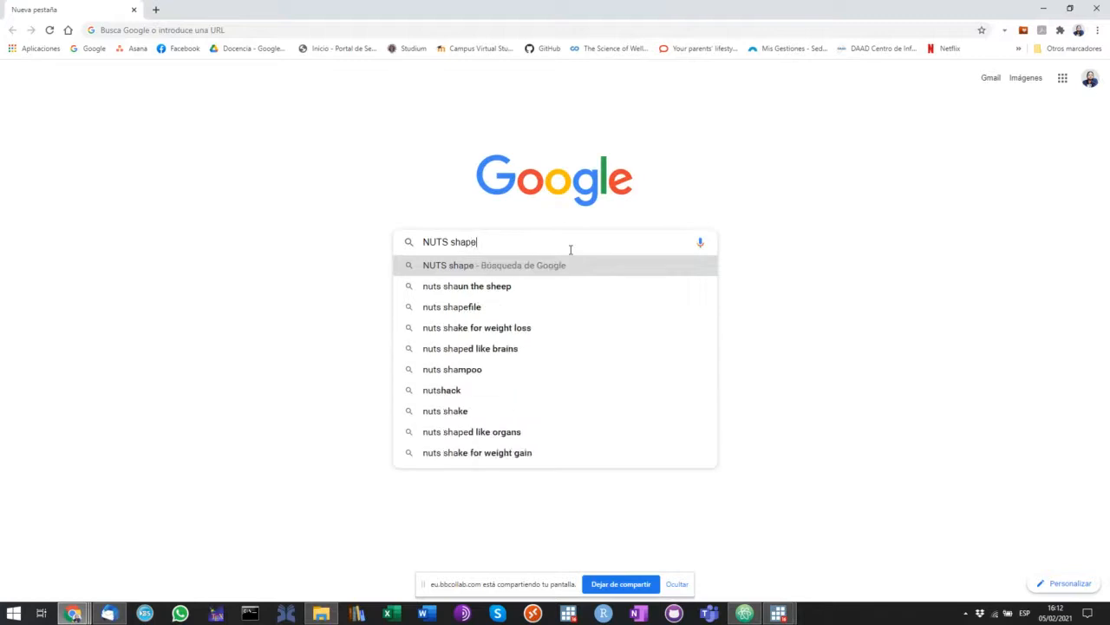
pyautogui.write('files')
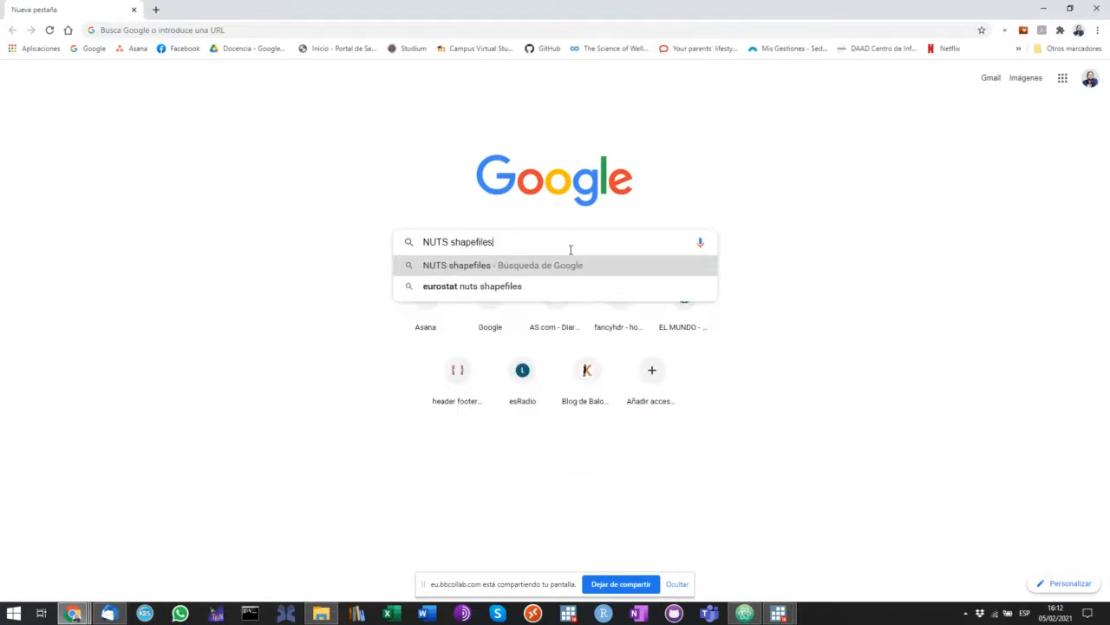
pyautogui.press('Return')
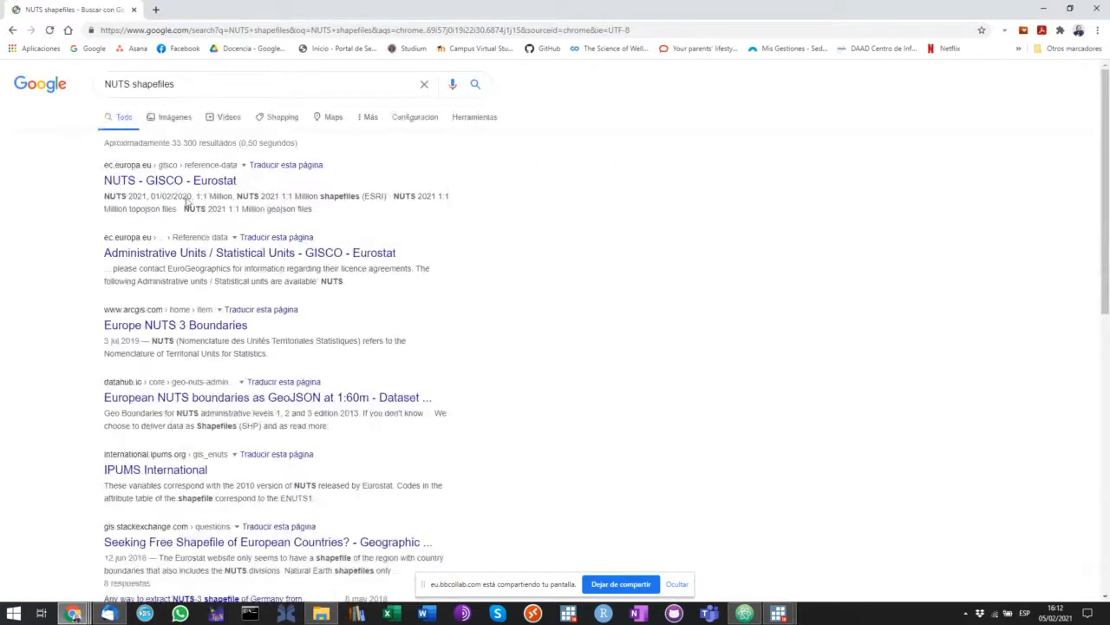
# - Open the NUTS - GISCO - Eurostat result and examine the table of NUTS versions, scales and download formats
pyautogui.click(213, 181)
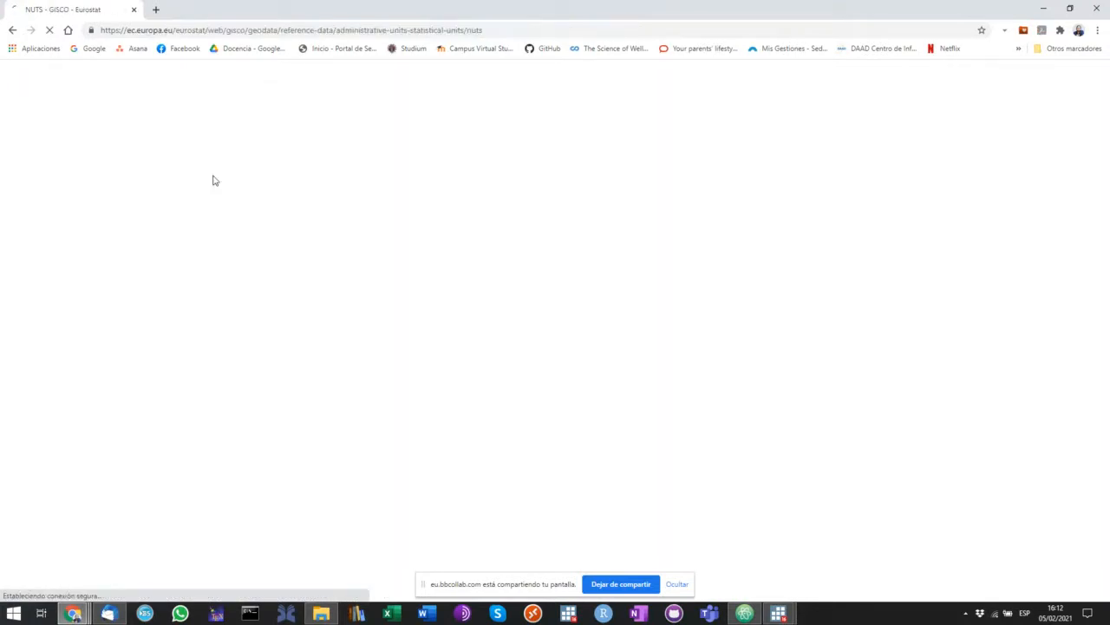
pyautogui.scroll(-3, 660, 203)
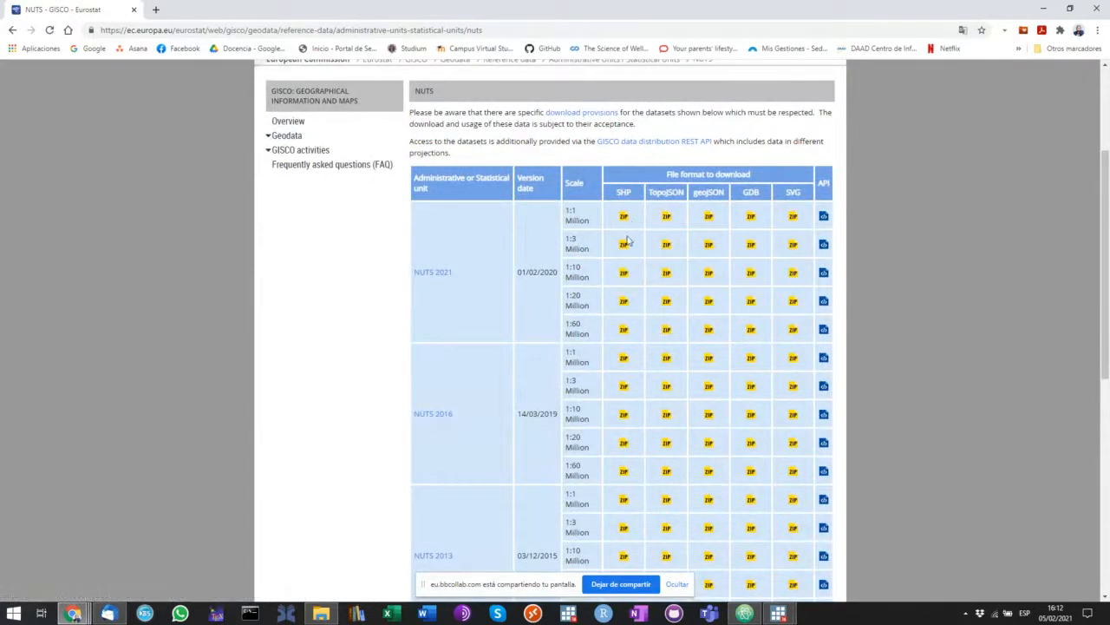
pyautogui.scroll(-5, 447, 266)
pyautogui.scroll(5, 444, 267)
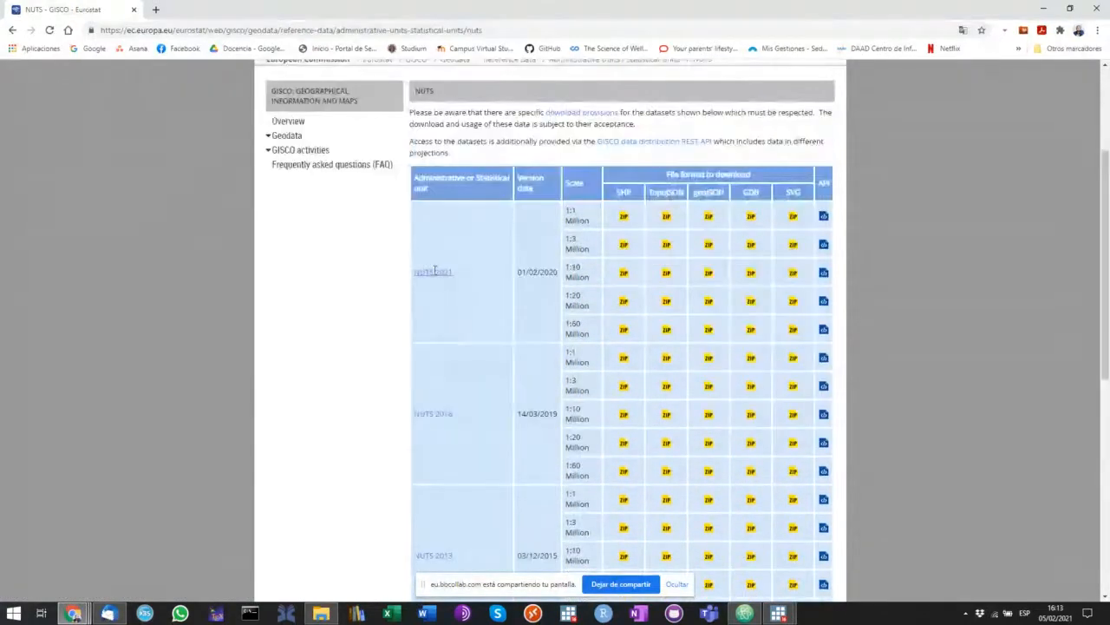
pyautogui.scroll(-5, 436, 268)
pyautogui.scroll(-2, 449, 428)
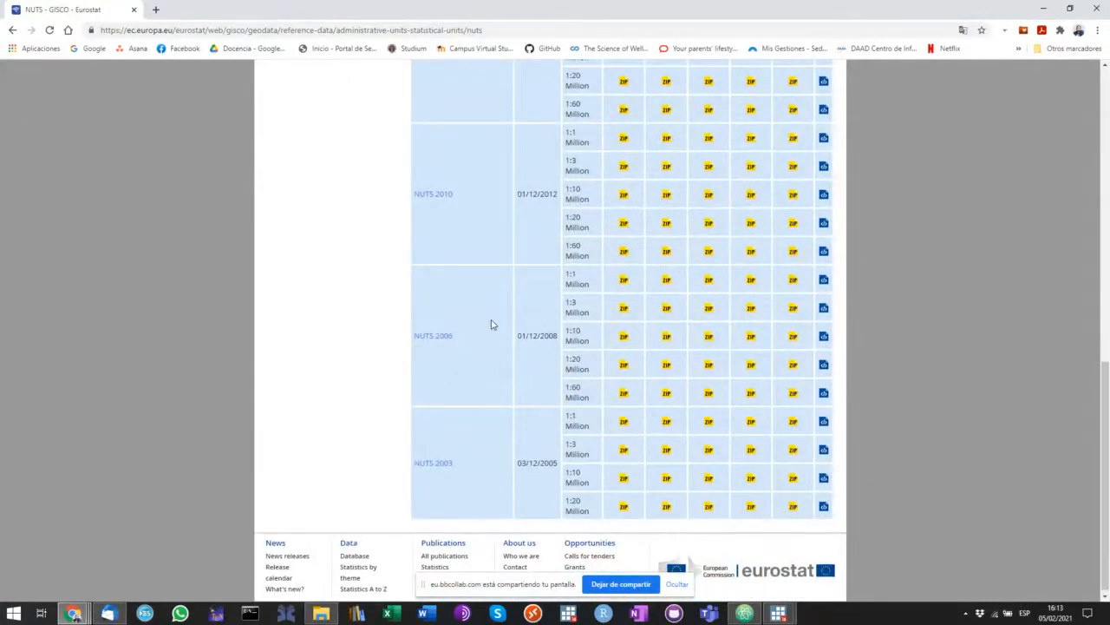
pyautogui.scroll(9, 491, 325)
pyautogui.scroll(-3, 491, 325)
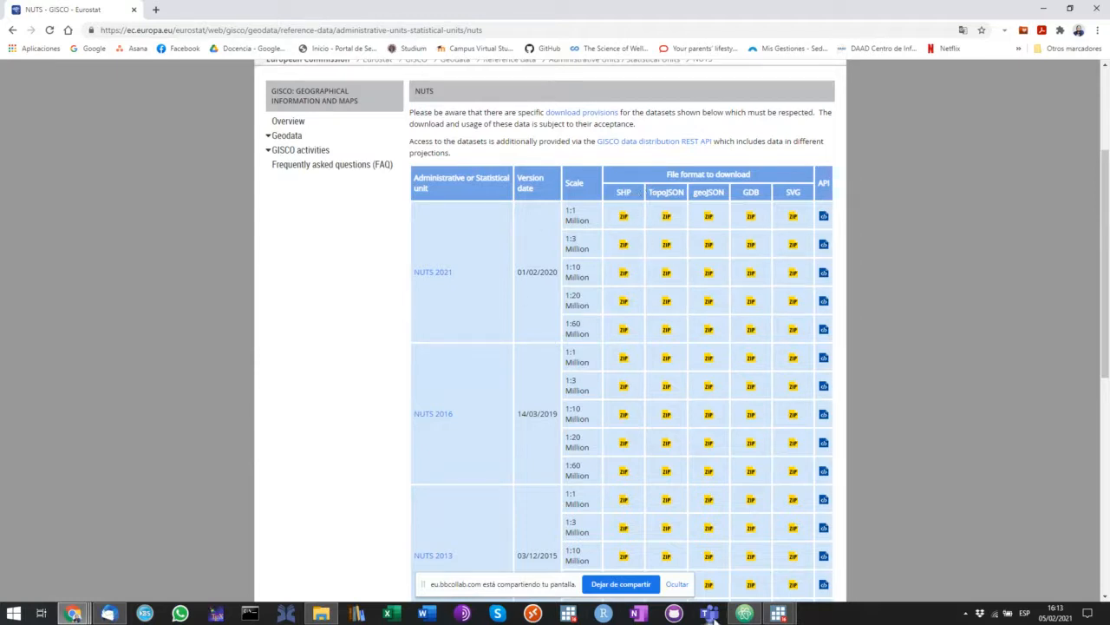
# - Accept the cookies on the Eurostat NUTS page and look through the page
pyautogui.scroll(3, 416, 212)
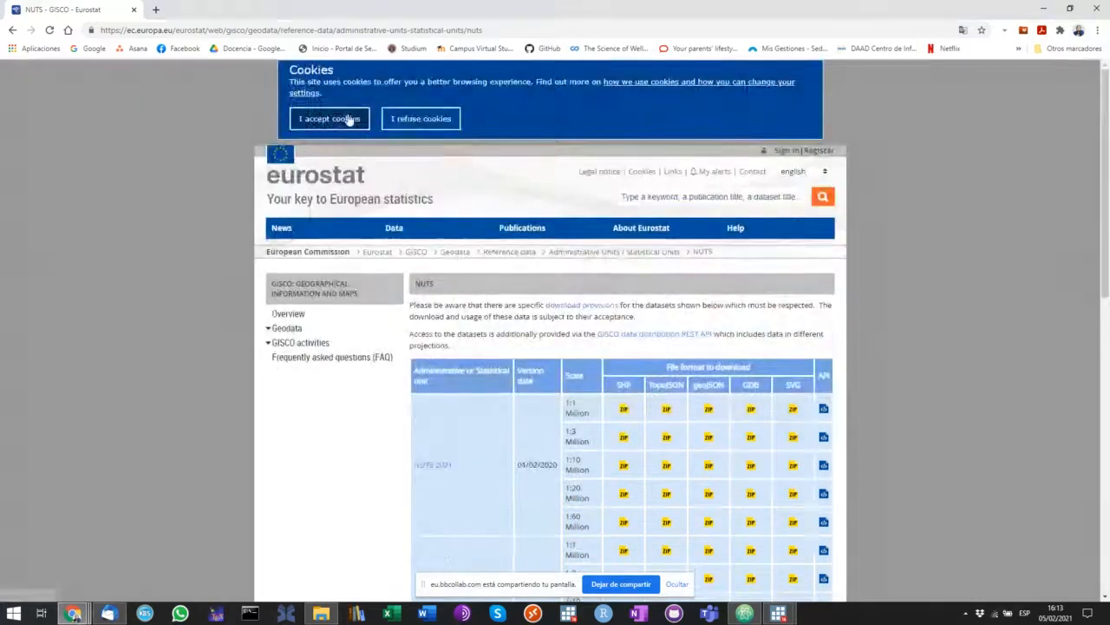
pyautogui.click(349, 120)
pyautogui.scroll(-10, 355, 424)
pyautogui.scroll(10, 751, 441)
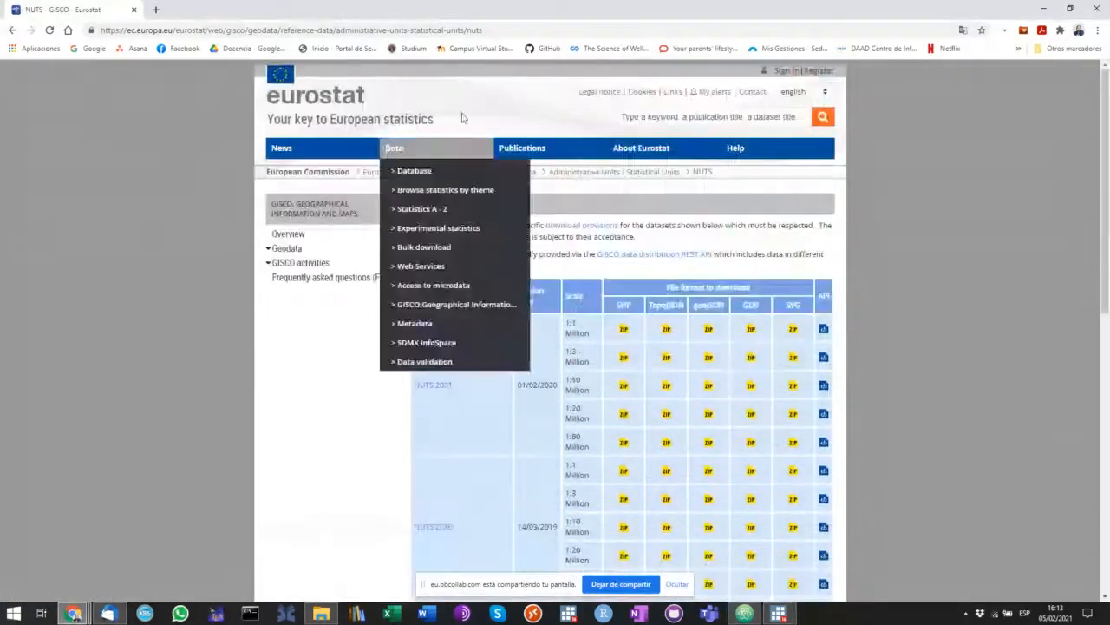
# - Search Google for "uruguay montevideo shapefiles"
pyautogui.click(330, 30)
pyautogui.write('urg')
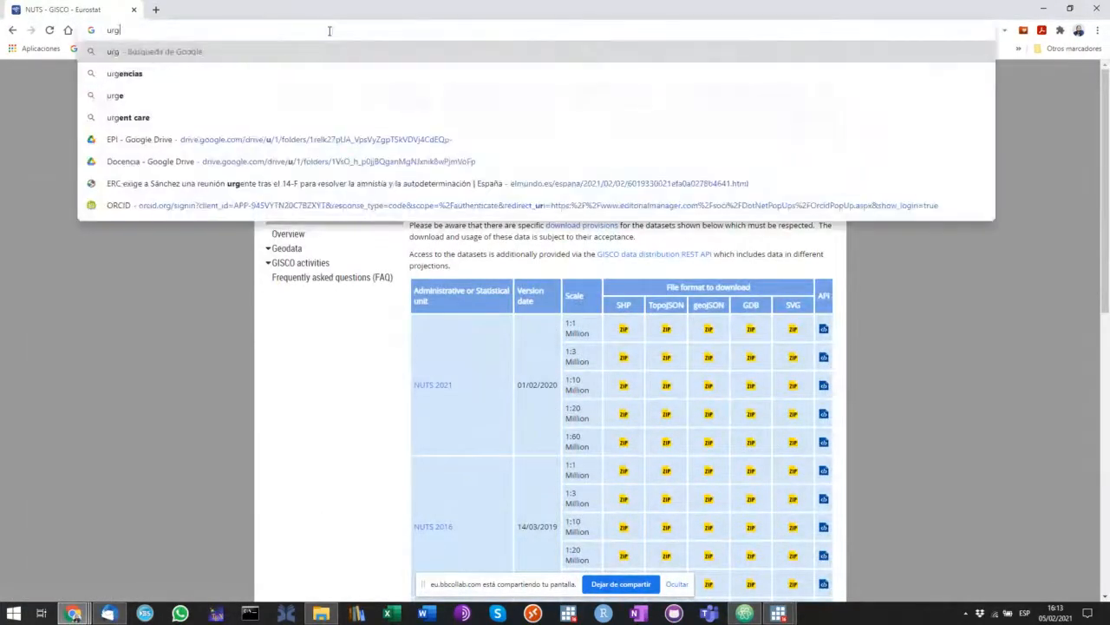
pyautogui.write('uay')
pyautogui.press('BackSpace')
pyautogui.press('BackSpace')
pyautogui.press('BackSpace')
pyautogui.press('BackSpace')
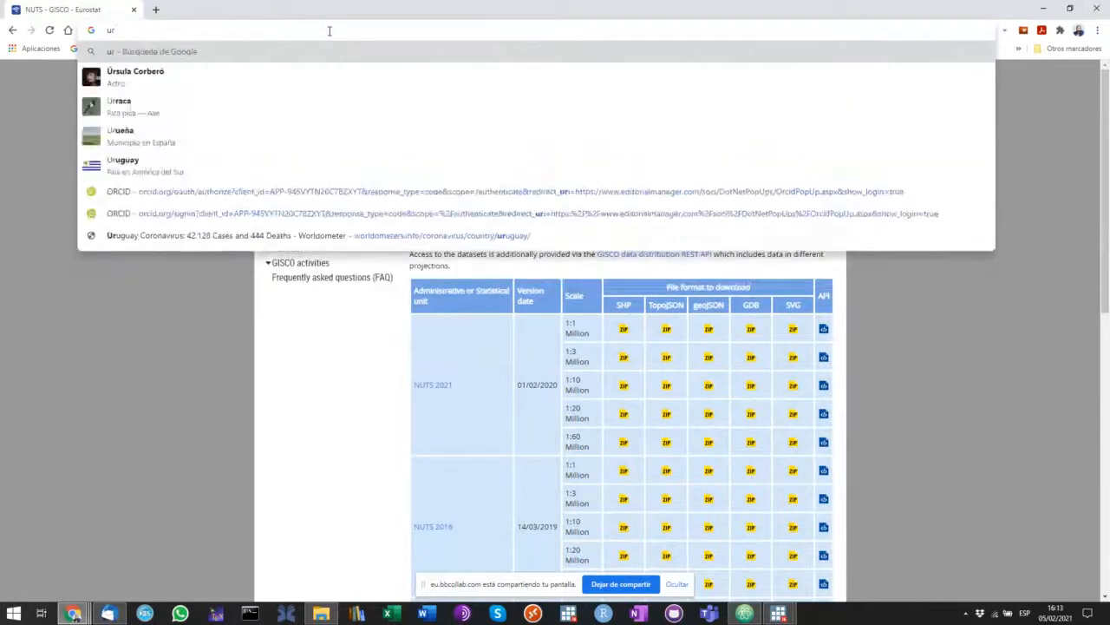
pyautogui.write('uguay ')
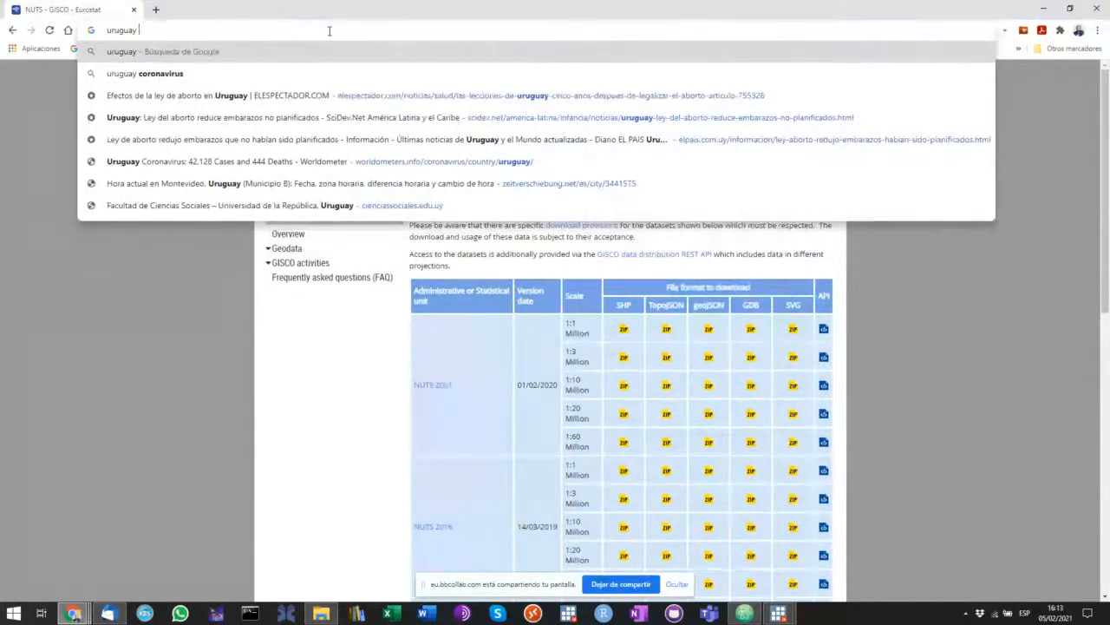
pyautogui.write('mon')
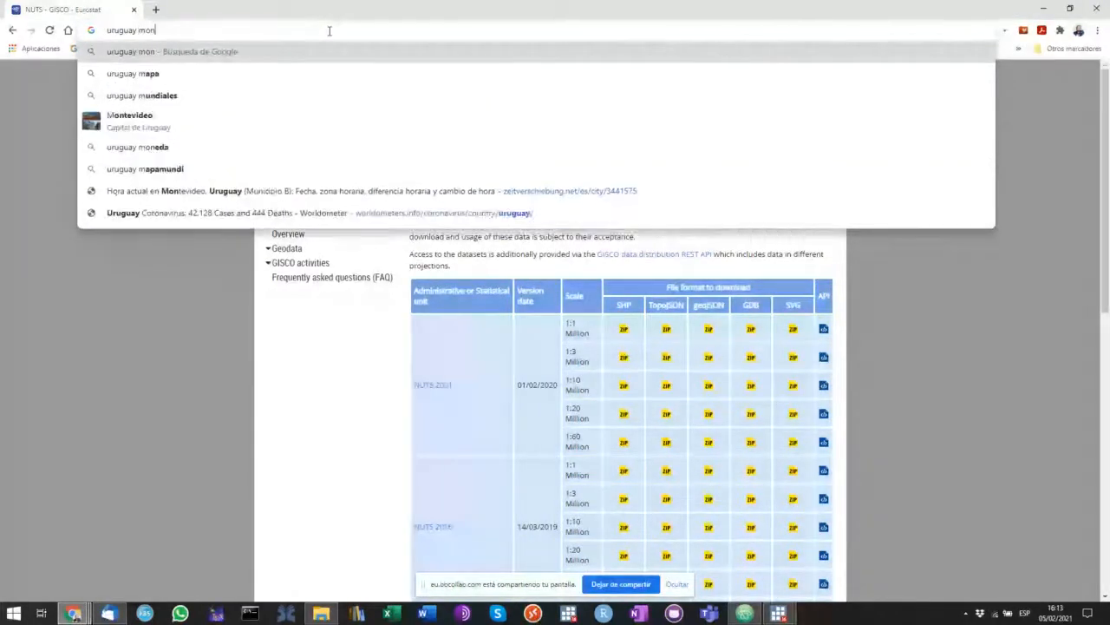
pyautogui.write('tevideo')
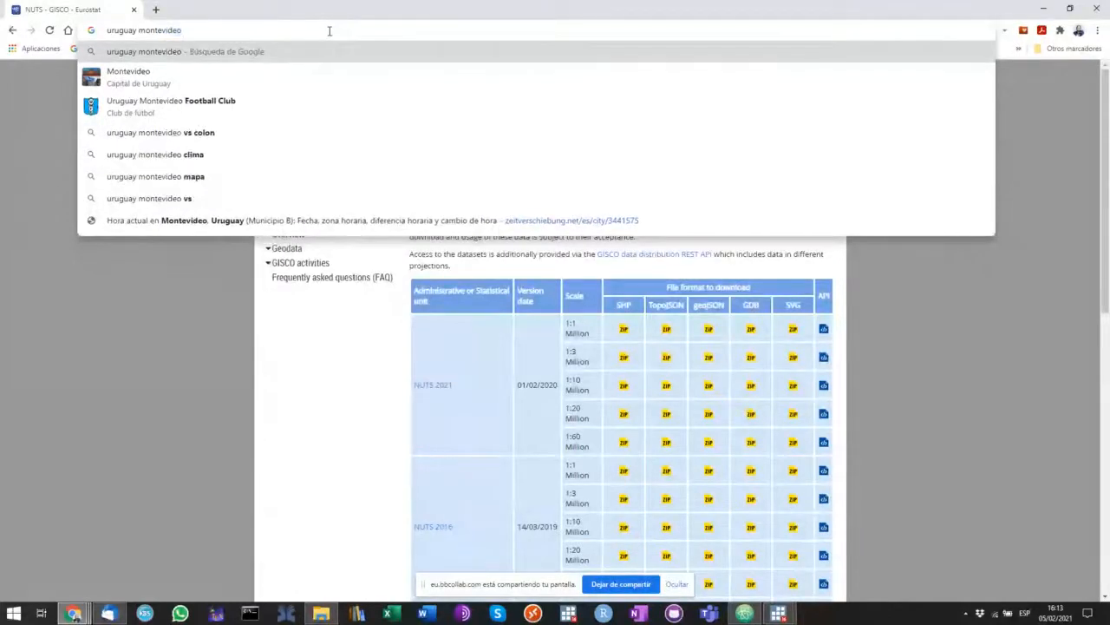
pyautogui.write(' shapefiles')
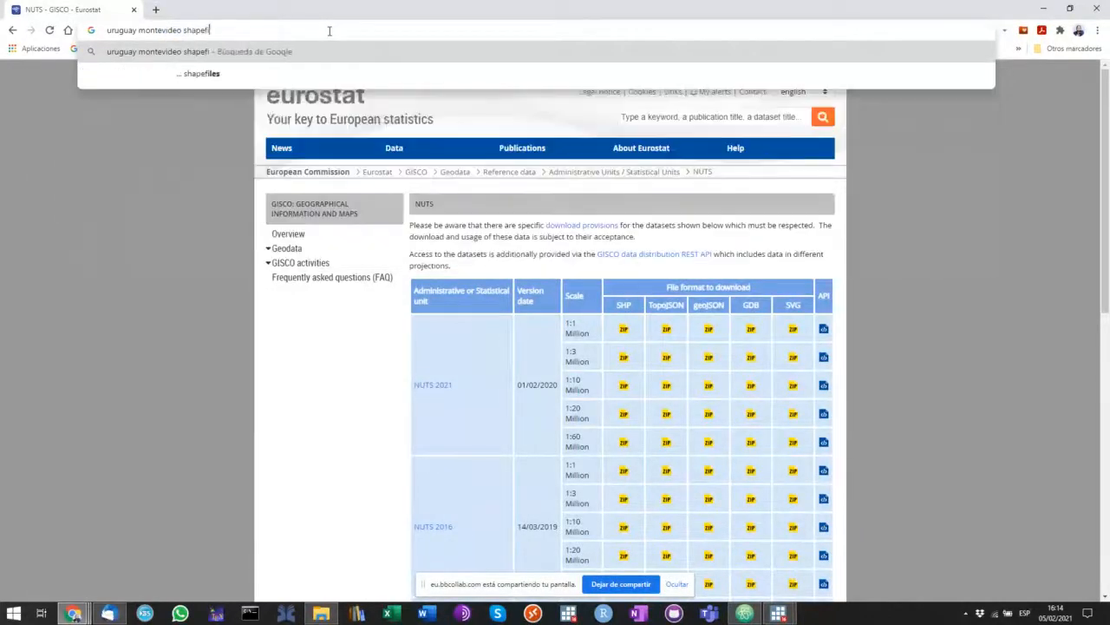
pyautogui.press('Return')
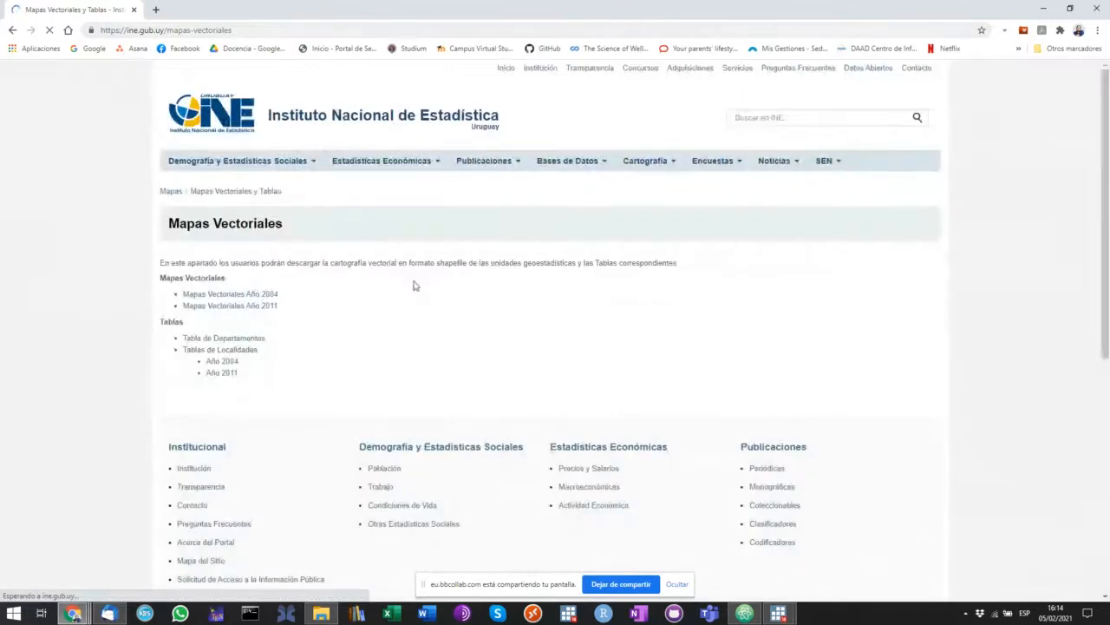
# - Check the Mapas Vectoriales Año 2011 download on Uruguay's INE page, cancel saving the zip and close the extra browser window
pyautogui.scroll(-3, 414, 285)
pyautogui.scroll(3, 369, 326)
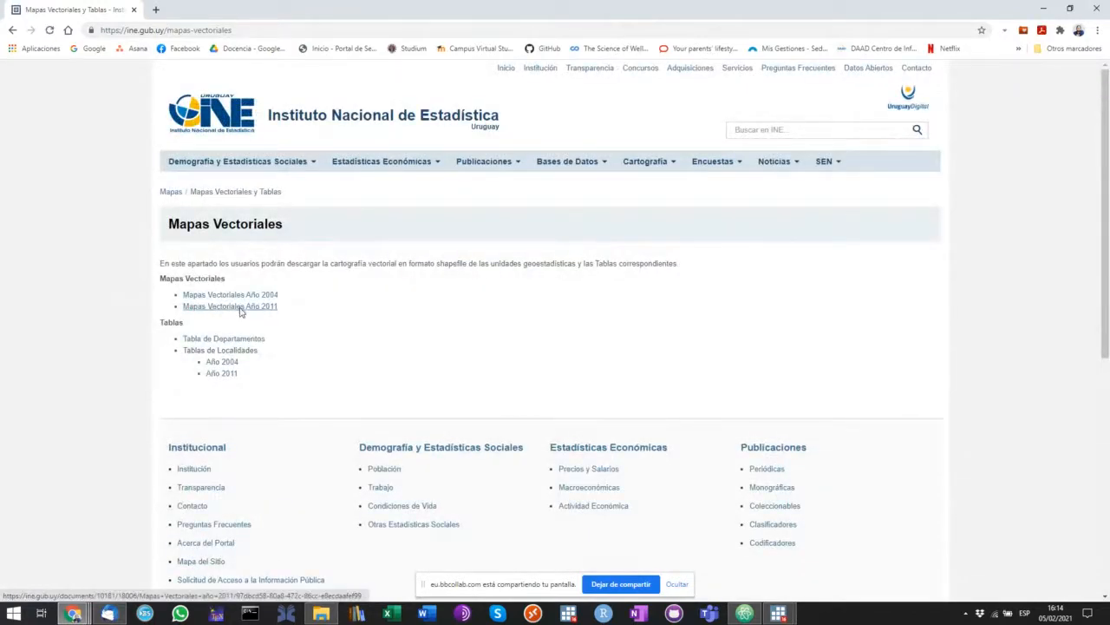
pyautogui.click(241, 311)
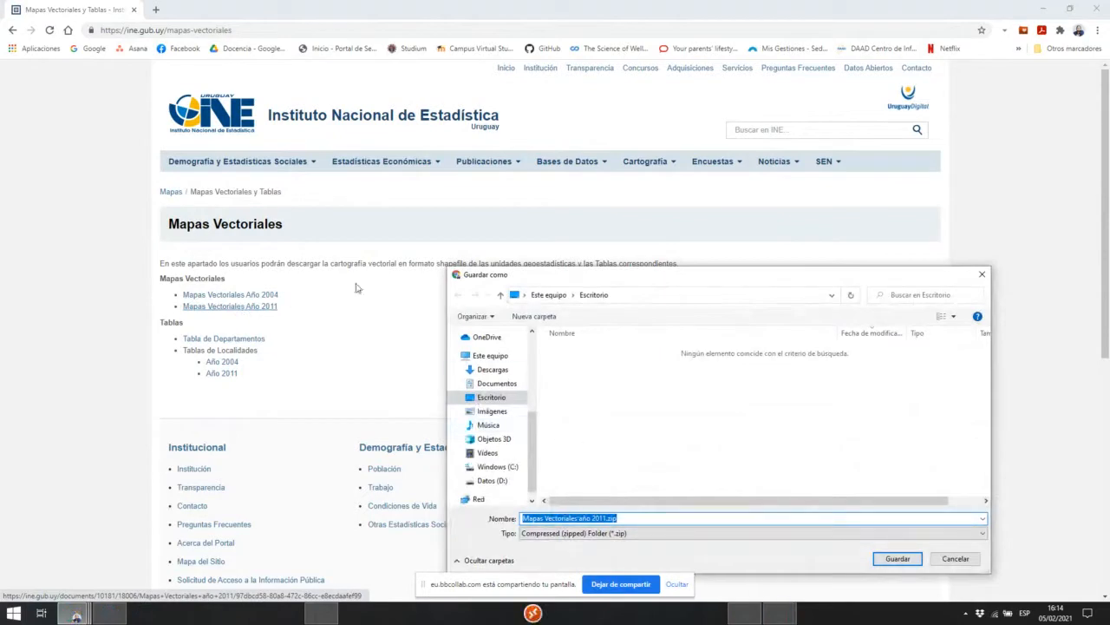
pyautogui.click(954, 560)
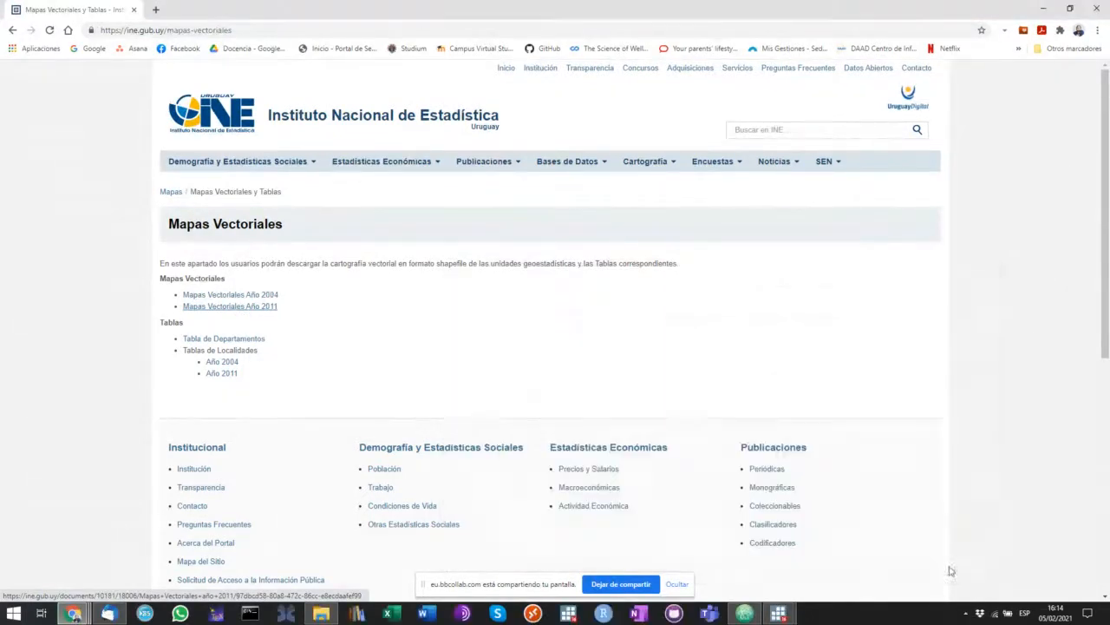
pyautogui.click(1087, 6)
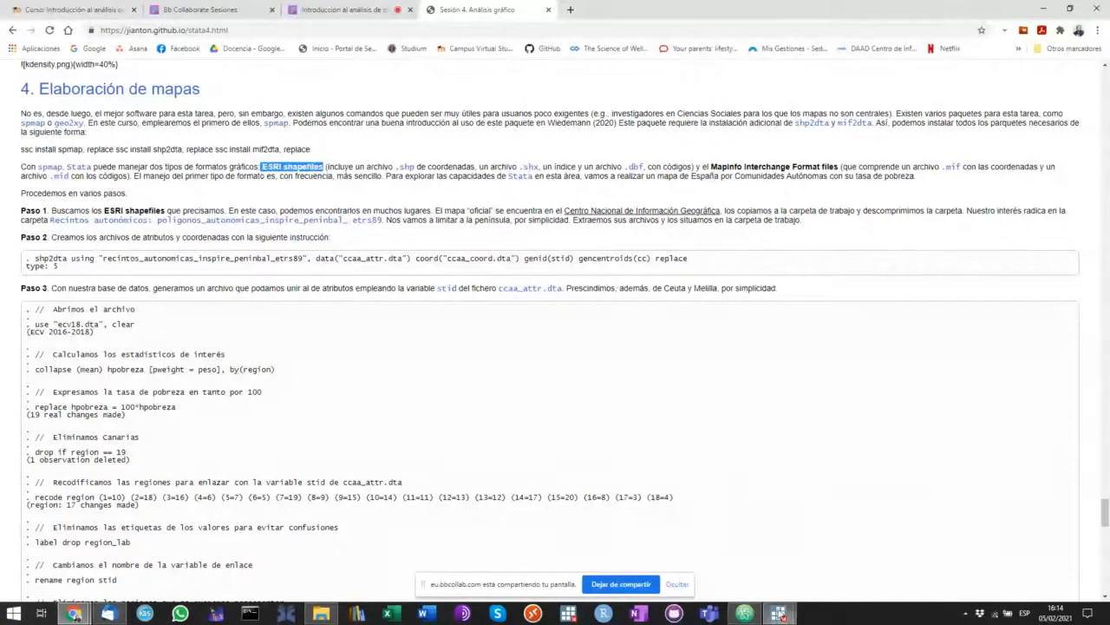
# - Switch to Stata to begin a help command, then copy the command name shp2dta from Paso 2 of the course page in Chrome
pyautogui.moveTo(778, 614)
pyautogui.click(697, 560)
pyautogui.write('hel')
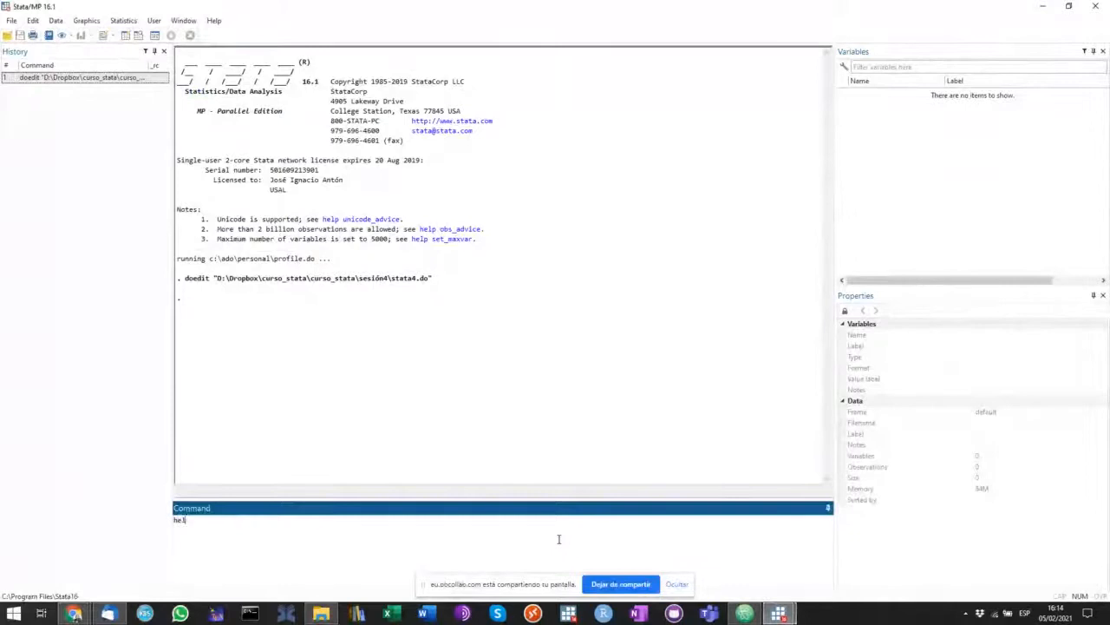
pyautogui.write('p sh')
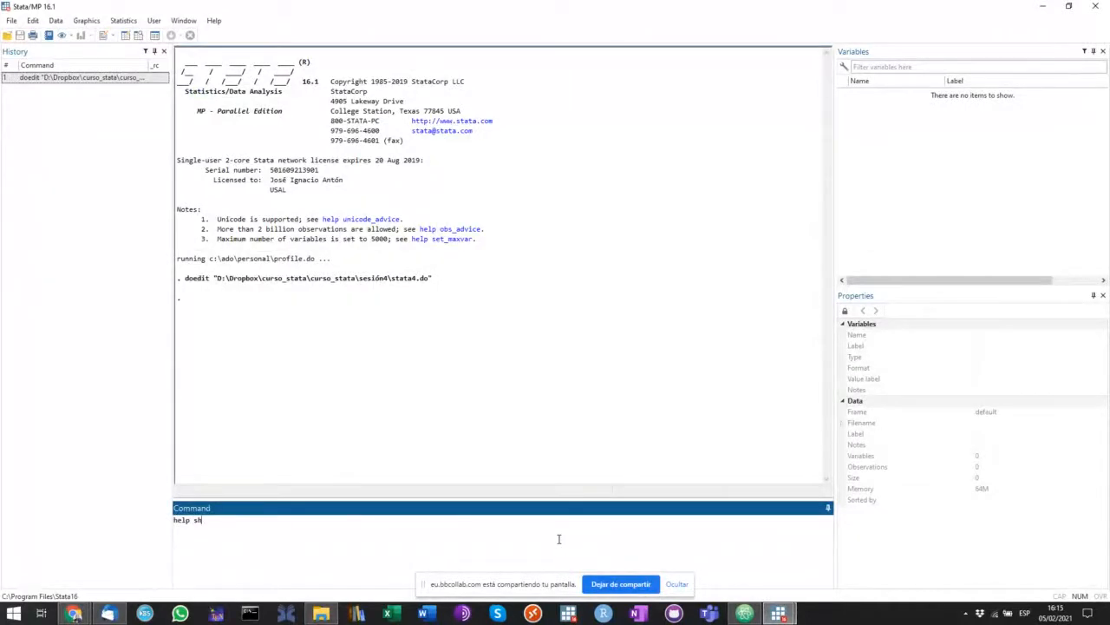
pyautogui.moveTo(74, 613)
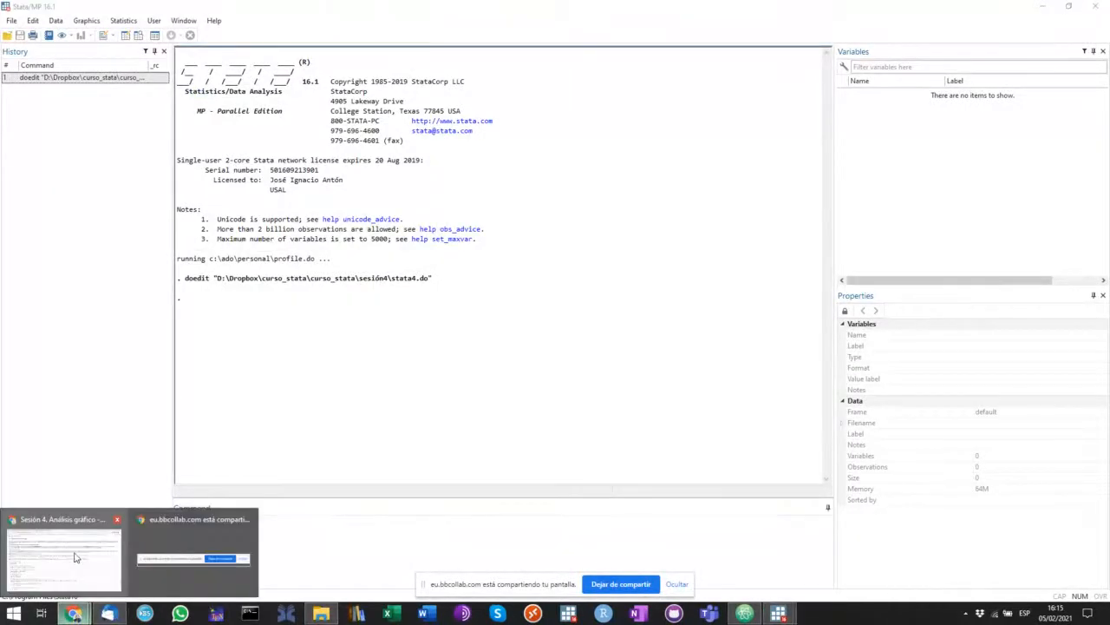
pyautogui.click(75, 551)
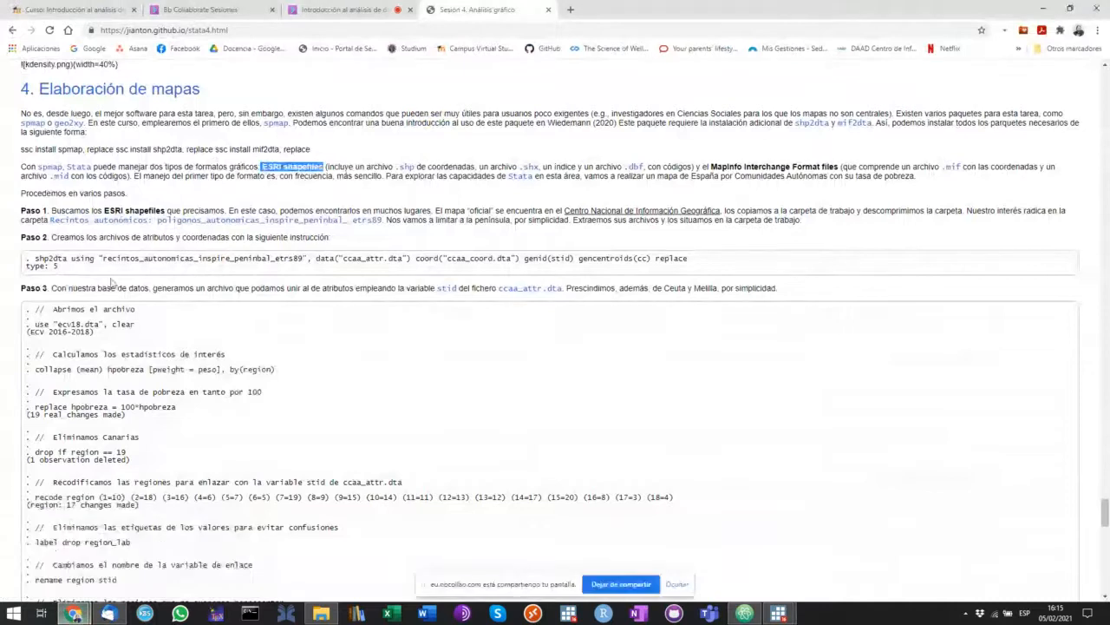
pyautogui.moveTo(67, 261); pyautogui.dragTo(37, 256)
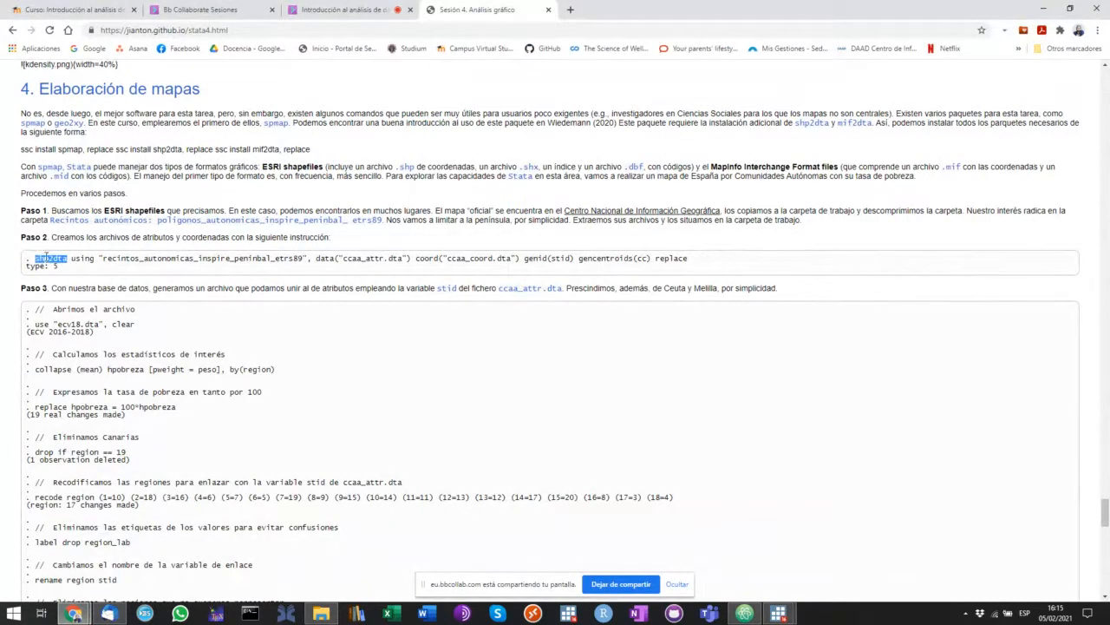
pyautogui.rightClick(45, 257)
pyautogui.click(66, 271)
# - Try to open the Stata help with the command help sshp2dta, and close the Viewer
pyautogui.click(746, 614)
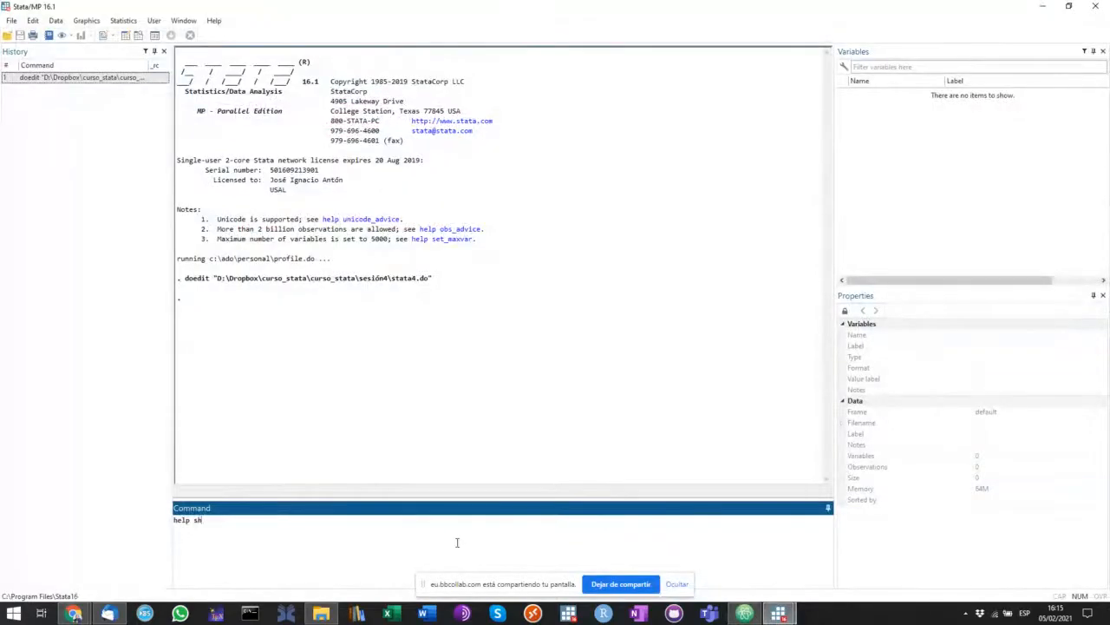
pyautogui.press('Return')
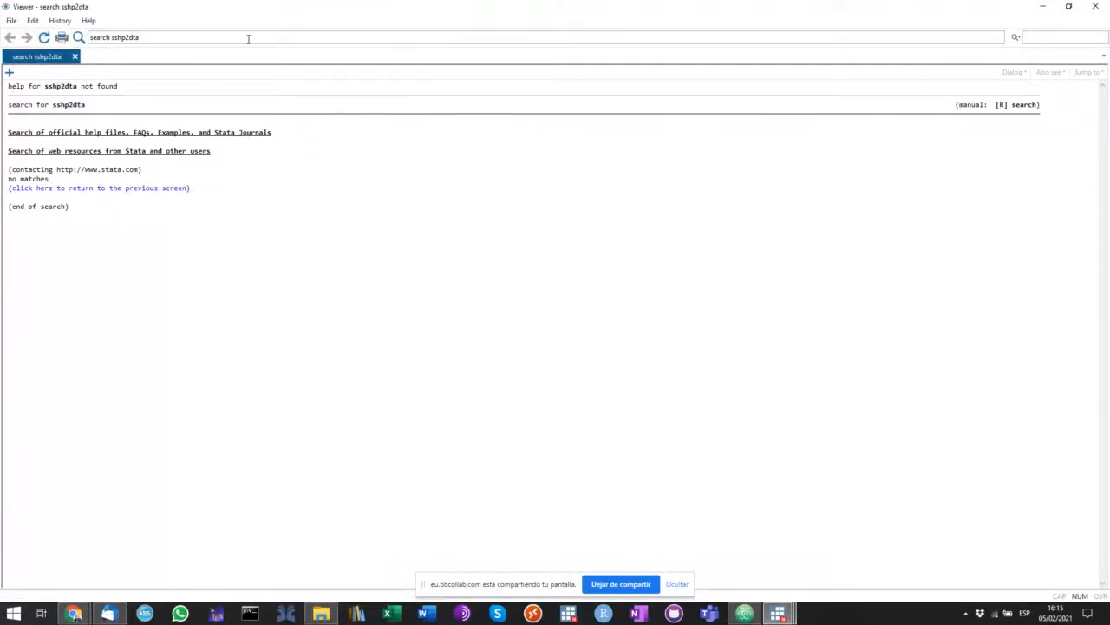
pyautogui.click(1097, 6)
# - Run help shp2dta in Stata and examine the command's syntax, options and examples
pyautogui.rightClick(256, 558)
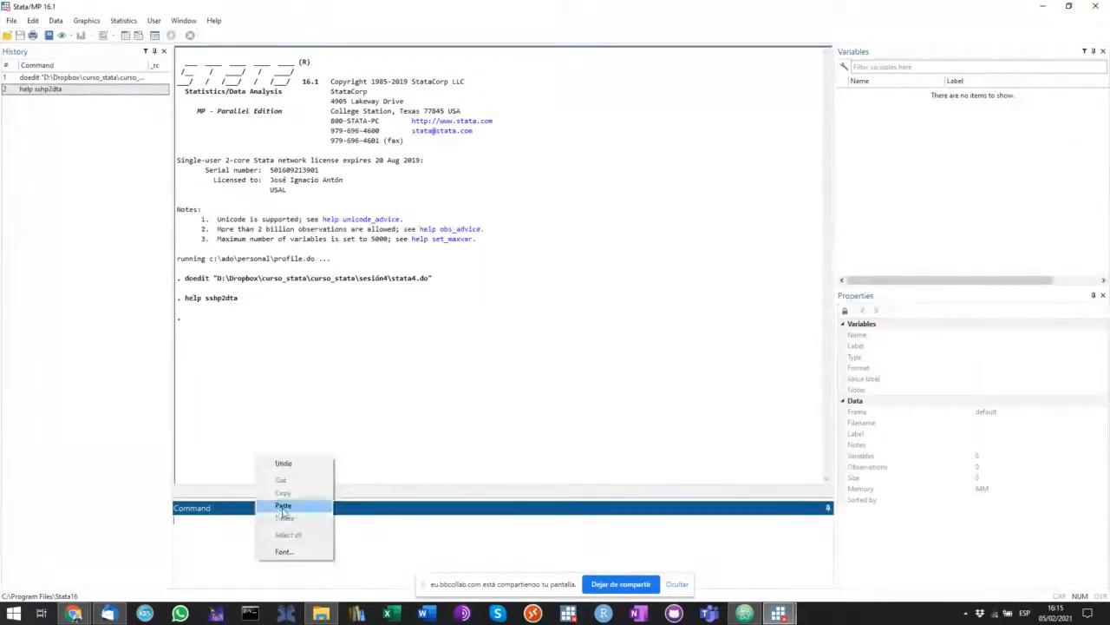
pyautogui.click(283, 506)
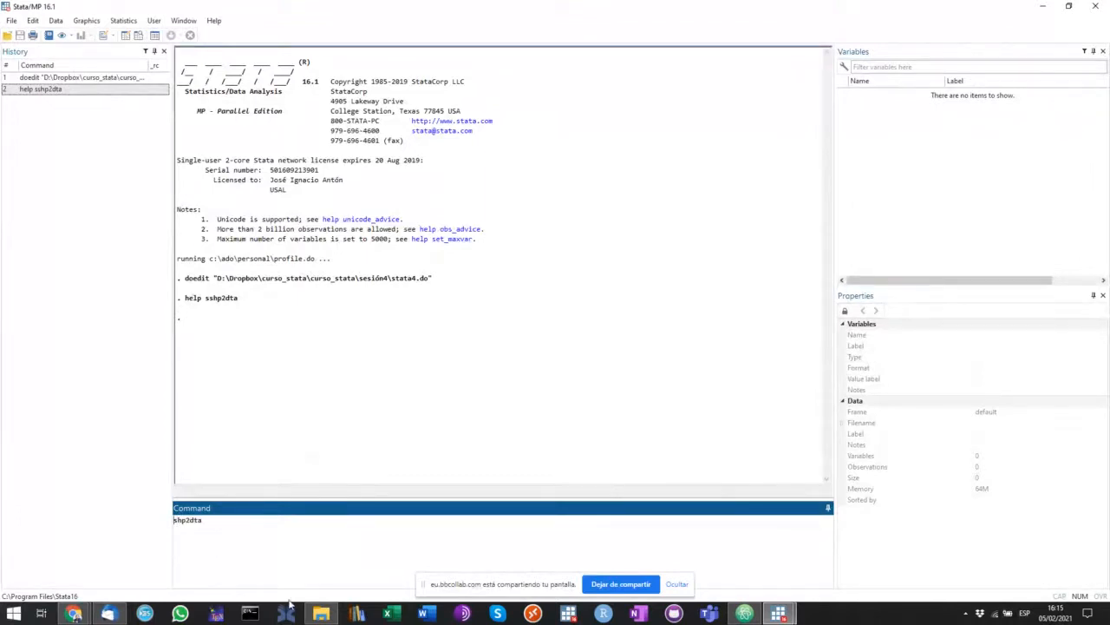
pyautogui.write('help')
pyautogui.press('Return')
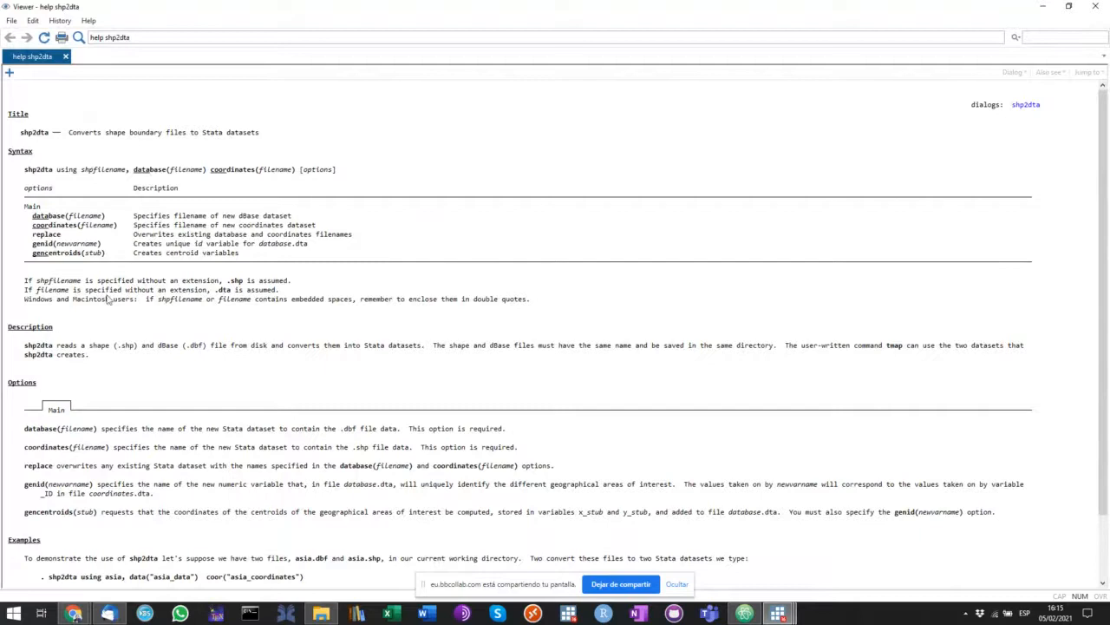
pyautogui.scroll(-2, 105, 146)
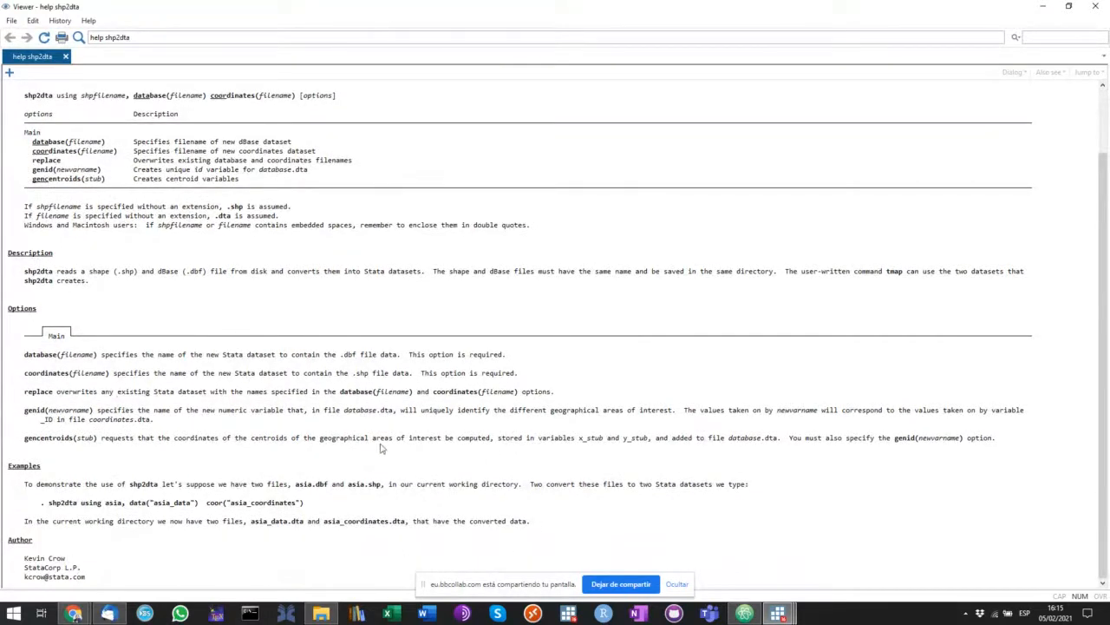
pyautogui.scroll(2, 84, 308)
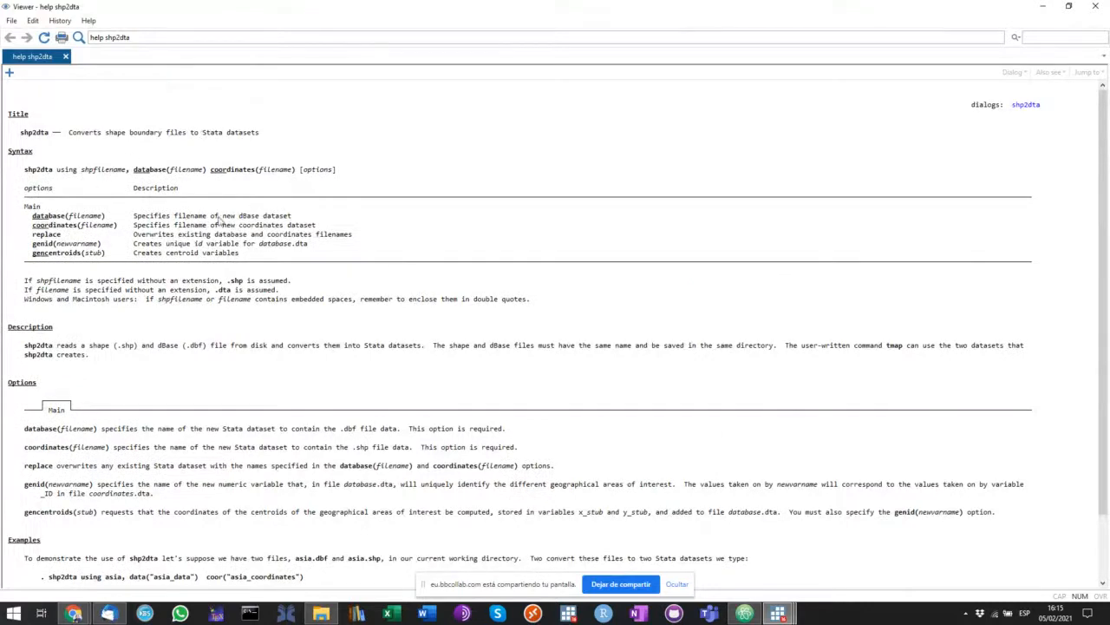
pyautogui.scroll(-2, 50, 250)
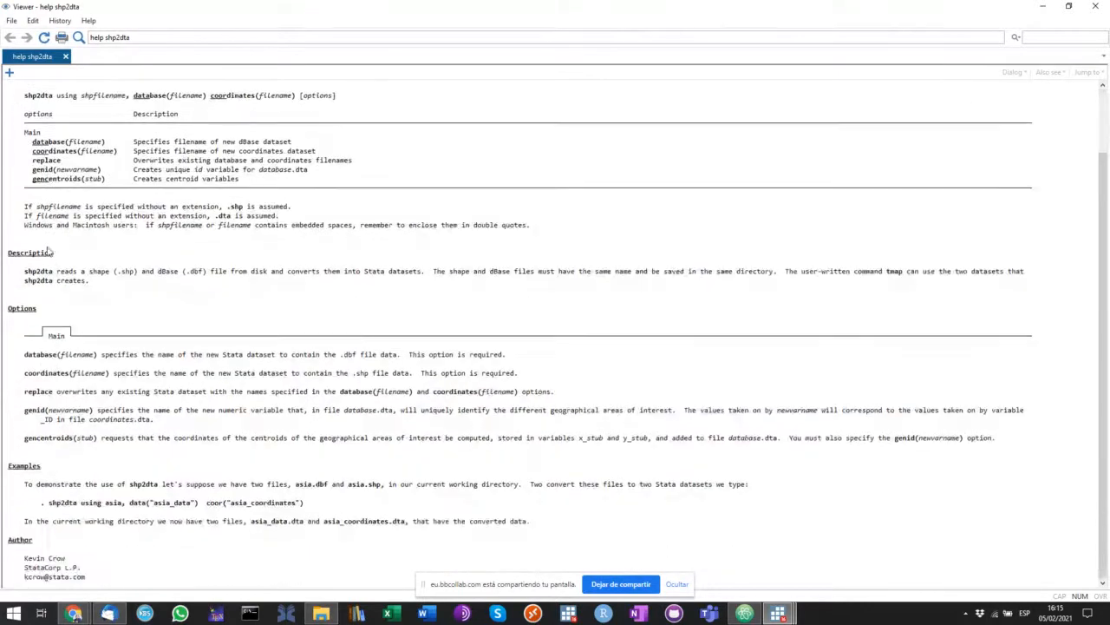
pyautogui.scroll(2, 113, 451)
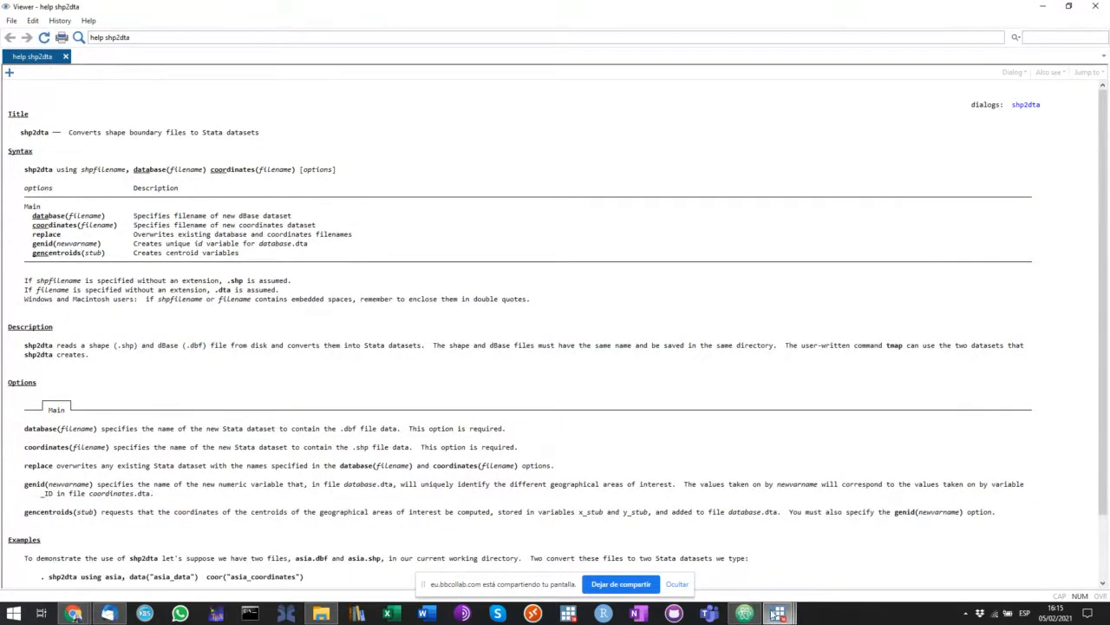
# - Switch to File Explorer to examine the recintos_autonomicas_inspire_peninbal_etrs89 files in the sesión4 folder, then return to the course page in Chrome
pyautogui.moveTo(777, 613)
pyautogui.moveTo(731, 556)
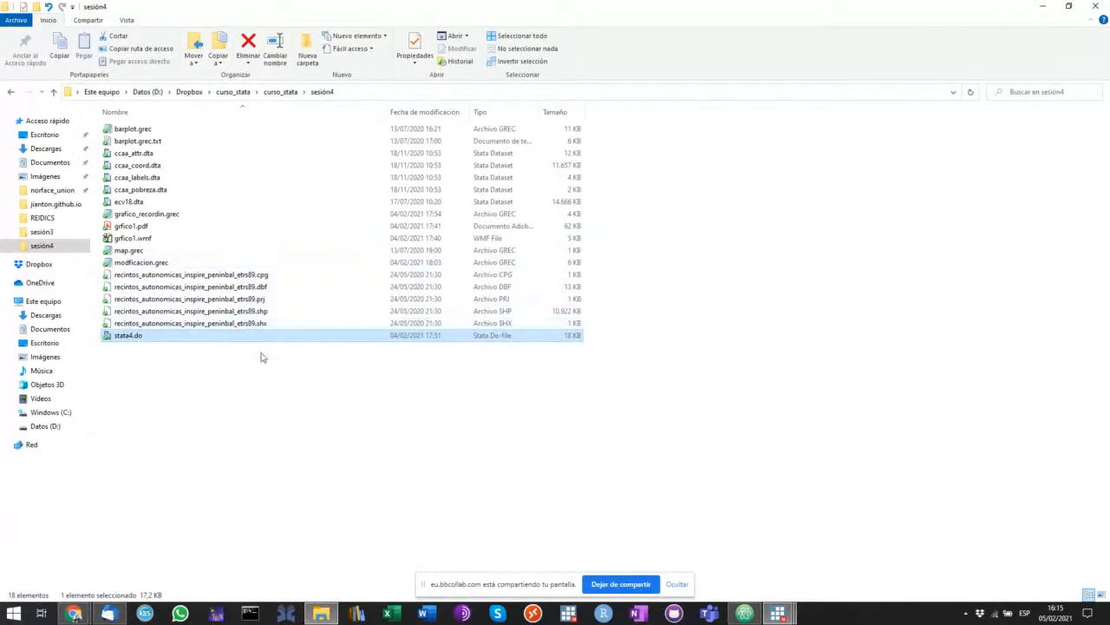
pyautogui.click(263, 357)
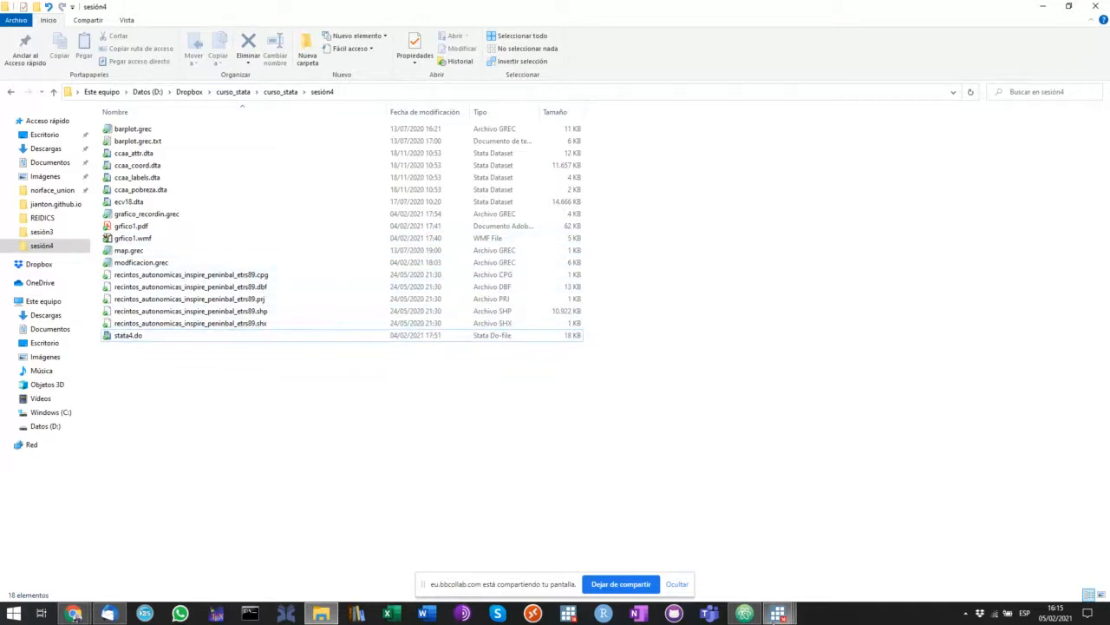
pyautogui.moveTo(778, 613)
pyautogui.moveTo(781, 572)
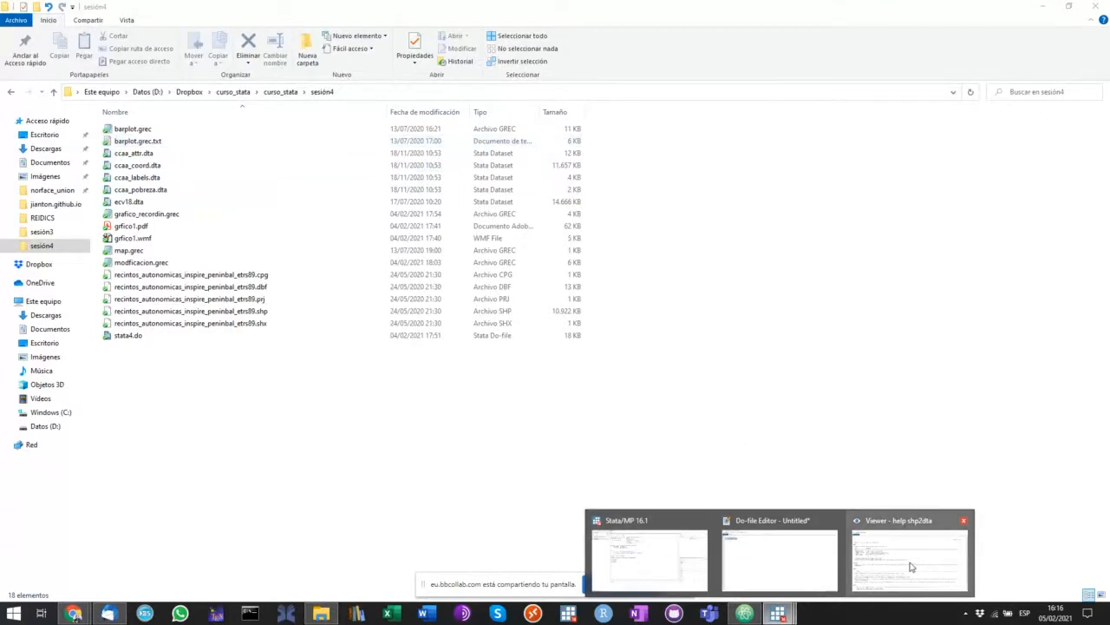
pyautogui.moveTo(920, 567)
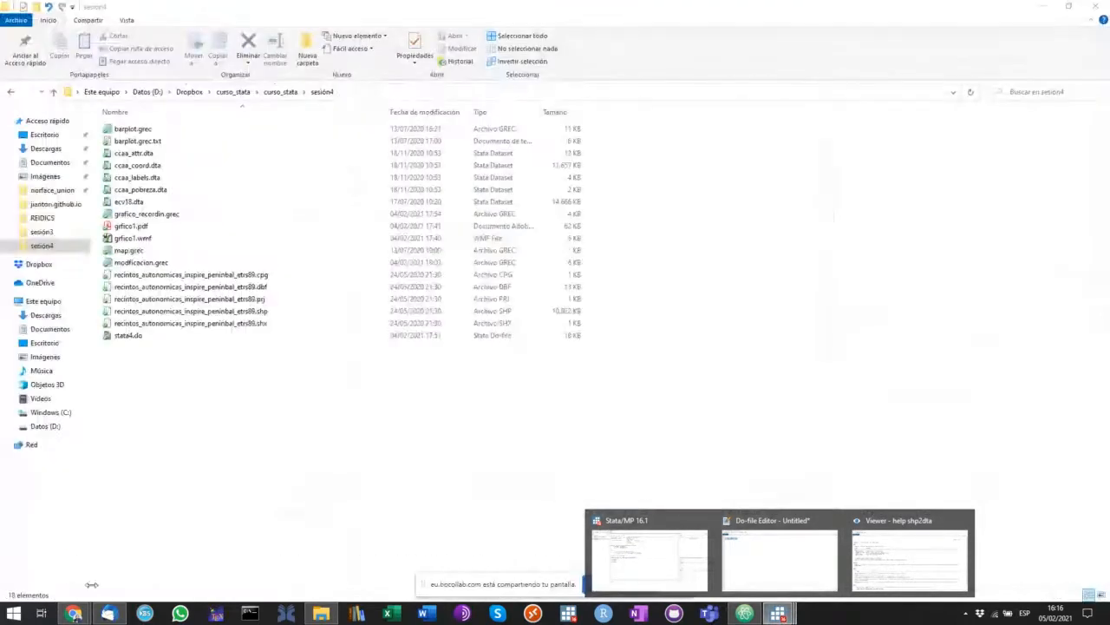
pyautogui.moveTo(74, 613)
pyautogui.click(61, 546)
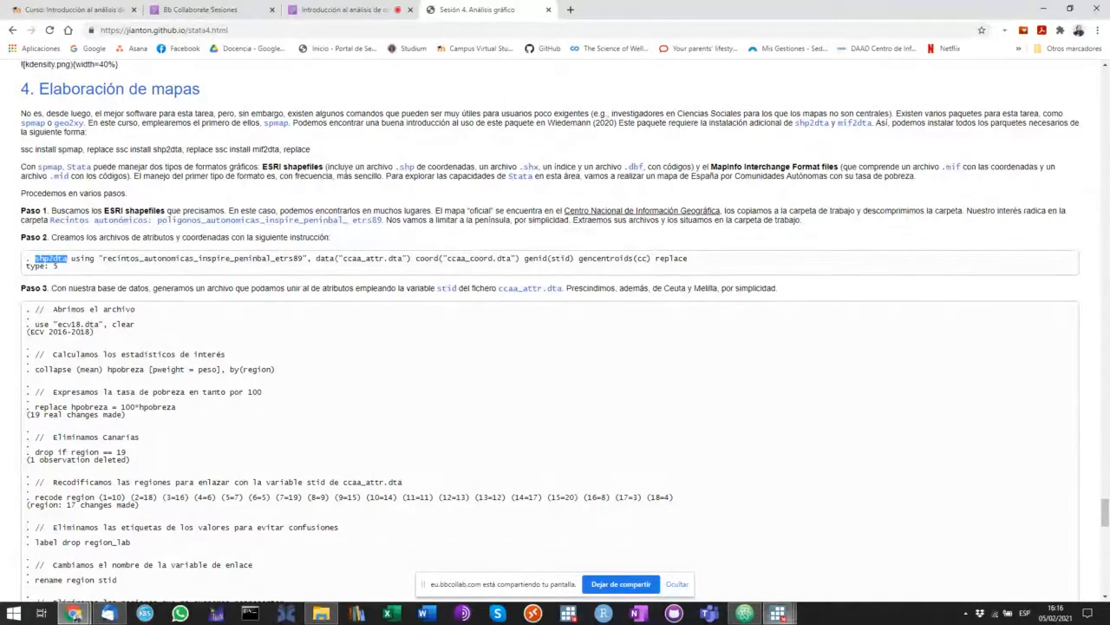
# - Switch to Stata's Do-file Editor and copy the cd line that sets the working directory in stata4.do
pyautogui.click(779, 616)
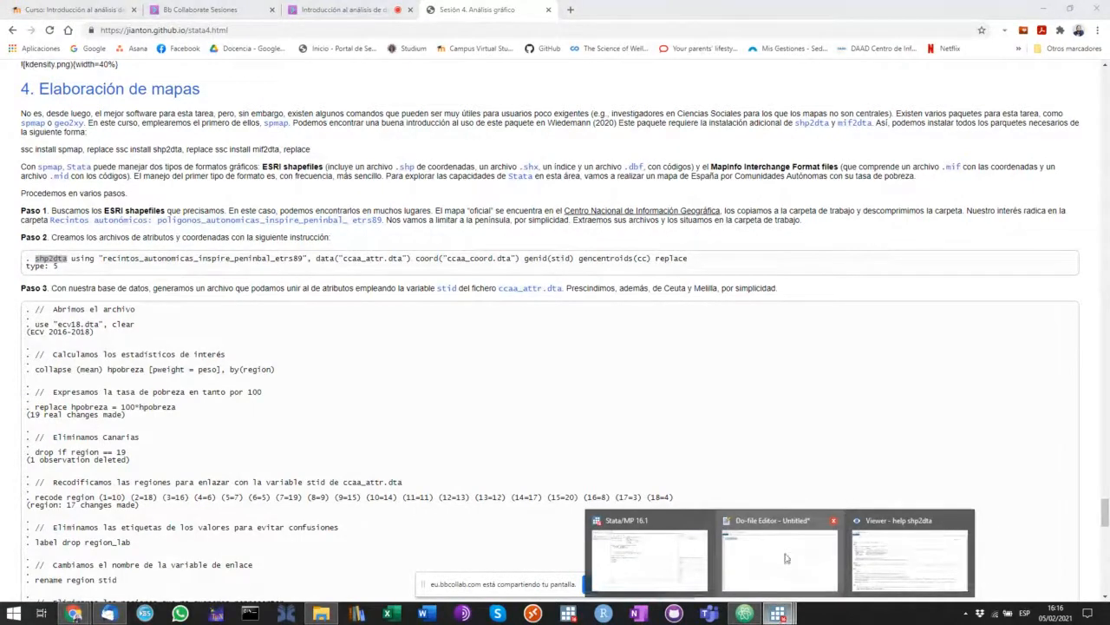
pyautogui.click(786, 558)
pyautogui.click(84, 53)
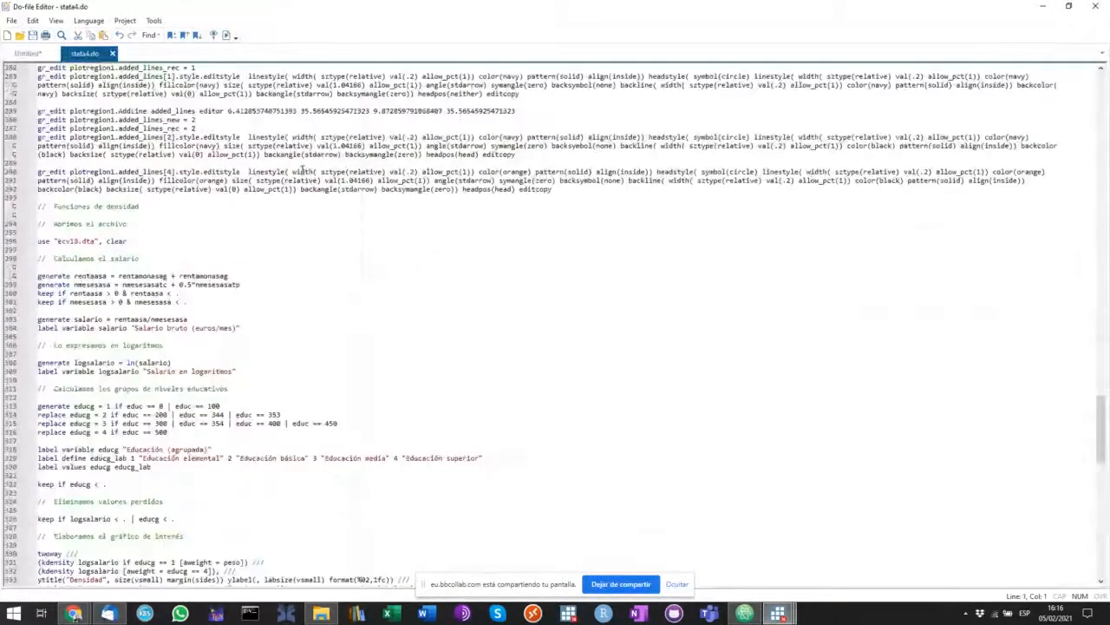
pyautogui.scroll(20, 302, 172)
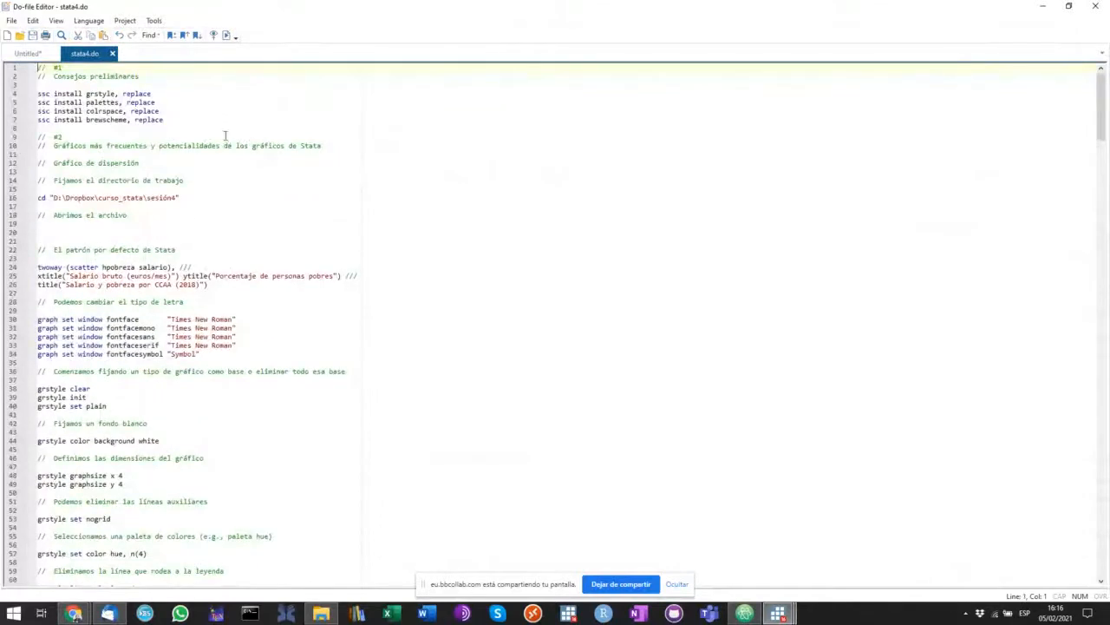
pyautogui.moveTo(197, 203); pyautogui.dragTo(36, 199)
pyautogui.rightClick(86, 199)
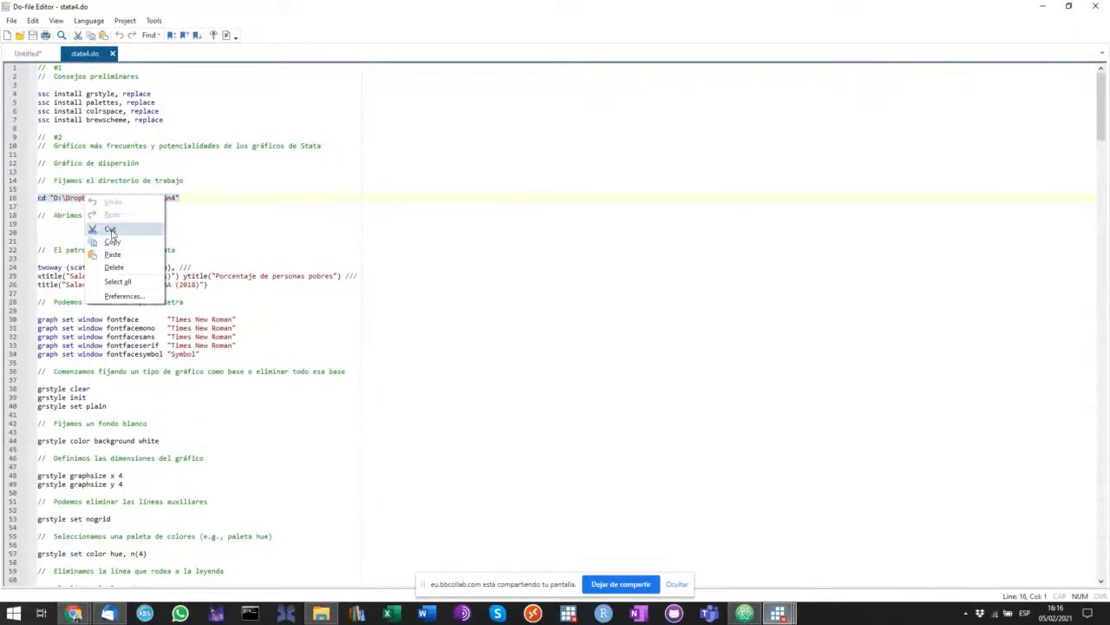
pyautogui.click(113, 243)
# - Paste the copied cd line below the ssc install commands in the Untitled do-file, leaving a blank line between them
pyautogui.click(27, 53)
pyautogui.click(94, 130)
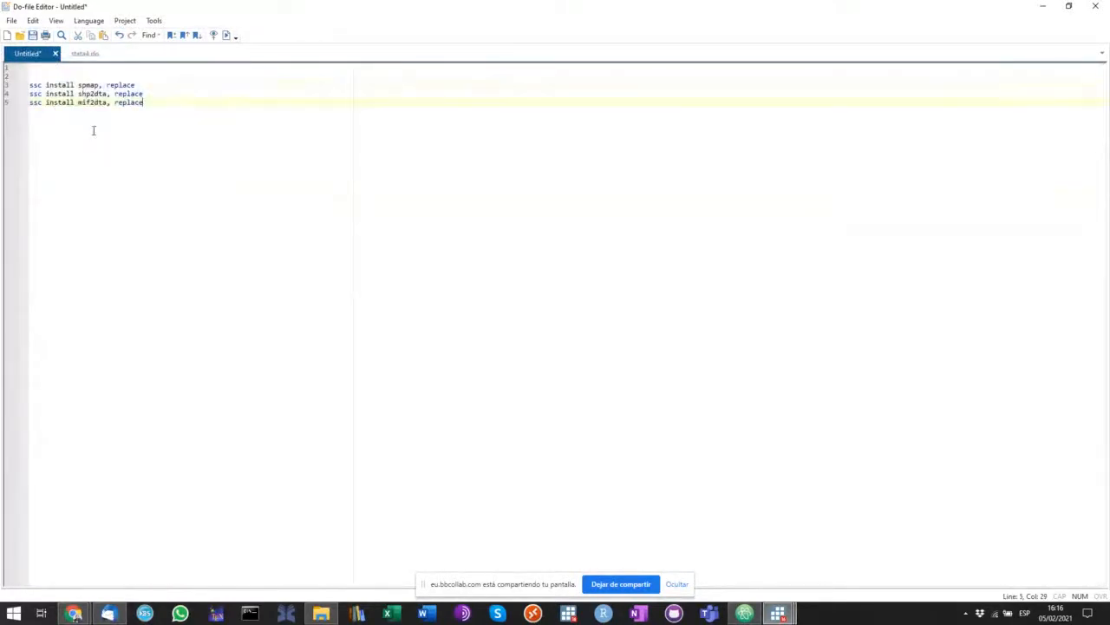
pyautogui.click(175, 77)
pyautogui.click(118, 170)
pyautogui.press('Return')
pyautogui.hotkey('ctrl', 'v')
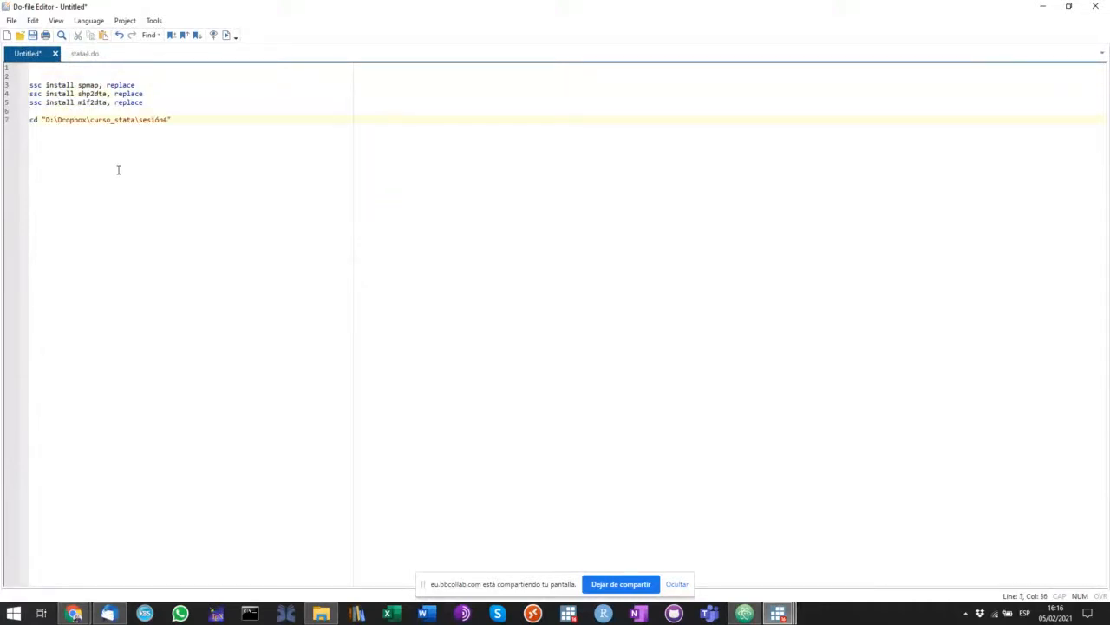
# - Insert the missing folder so the cd path reads D:\Dropbox\curso_stata\curso_stata\sesión4
pyautogui.write('curso_')
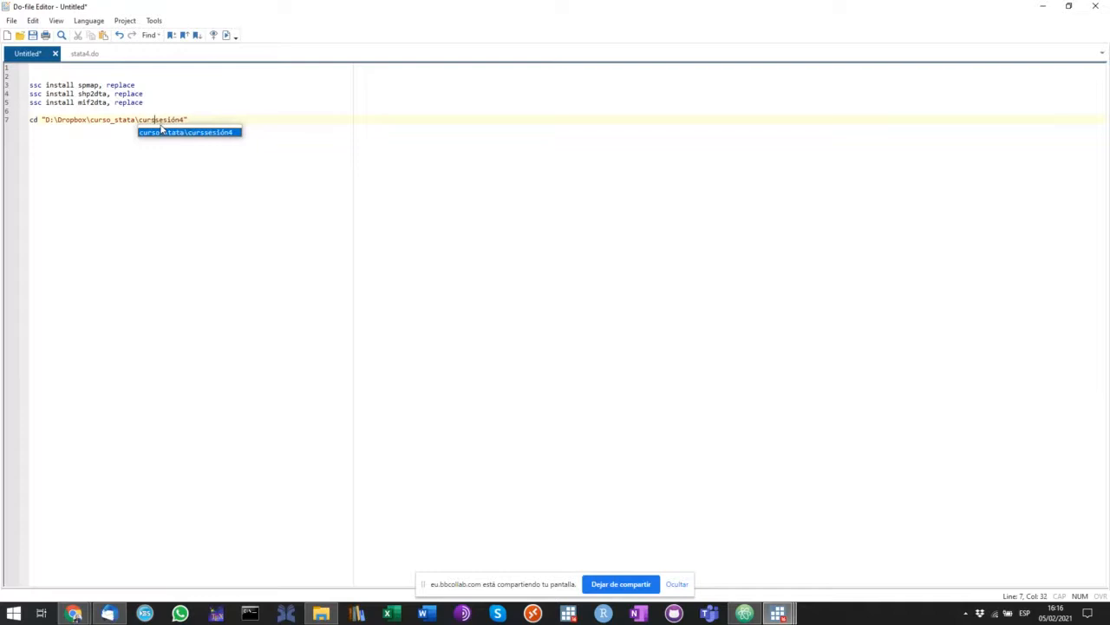
pyautogui.write('stata\\')
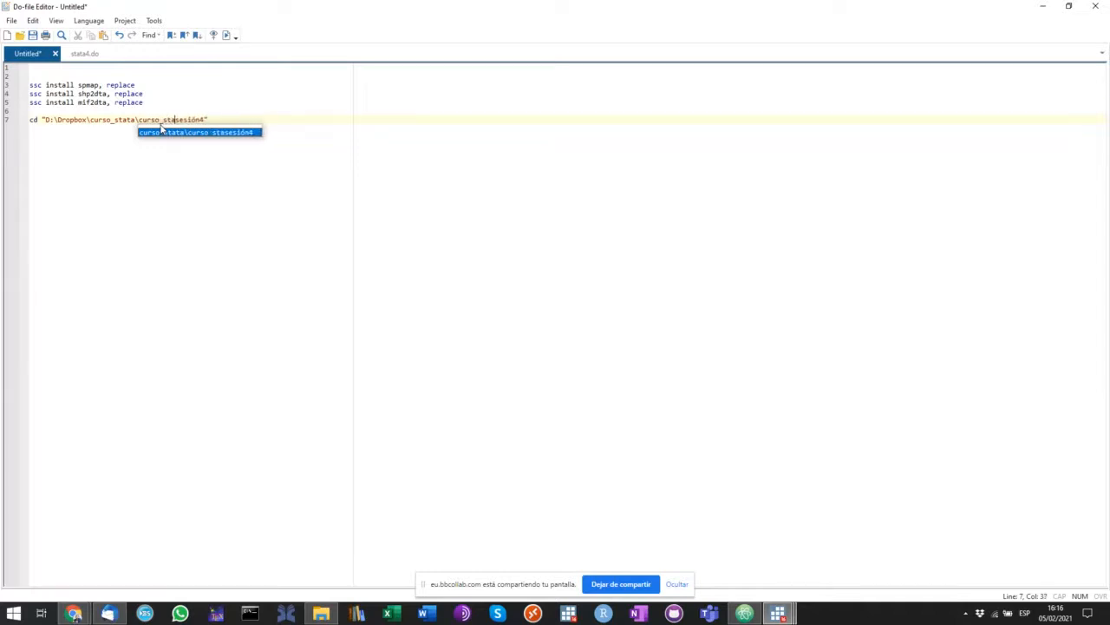
pyautogui.click(245, 119)
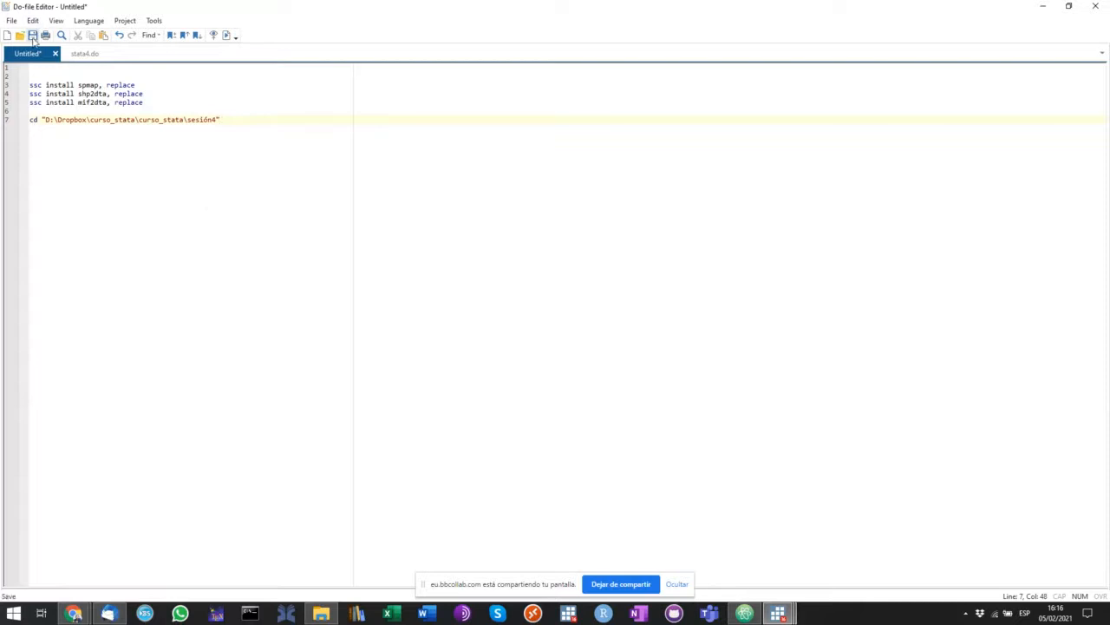
# - Switch to the course page in Chrome and copy the full shp2dta command from Paso 2, through the replace option
pyautogui.click(778, 613)
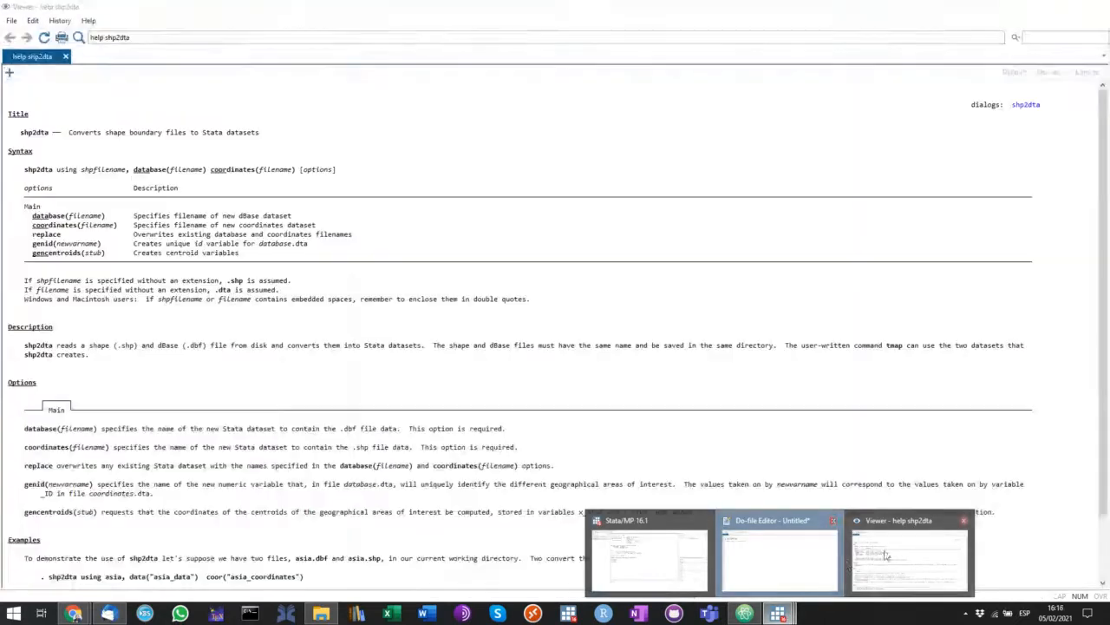
pyautogui.moveTo(74, 613)
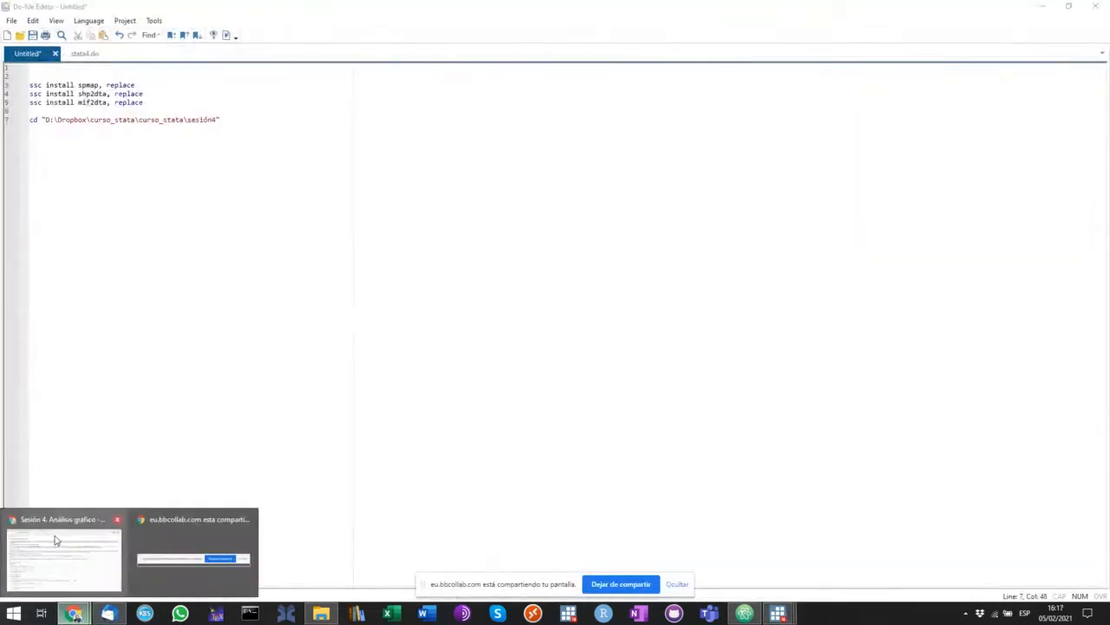
pyautogui.click(55, 542)
pyautogui.doubleClick(38, 258)
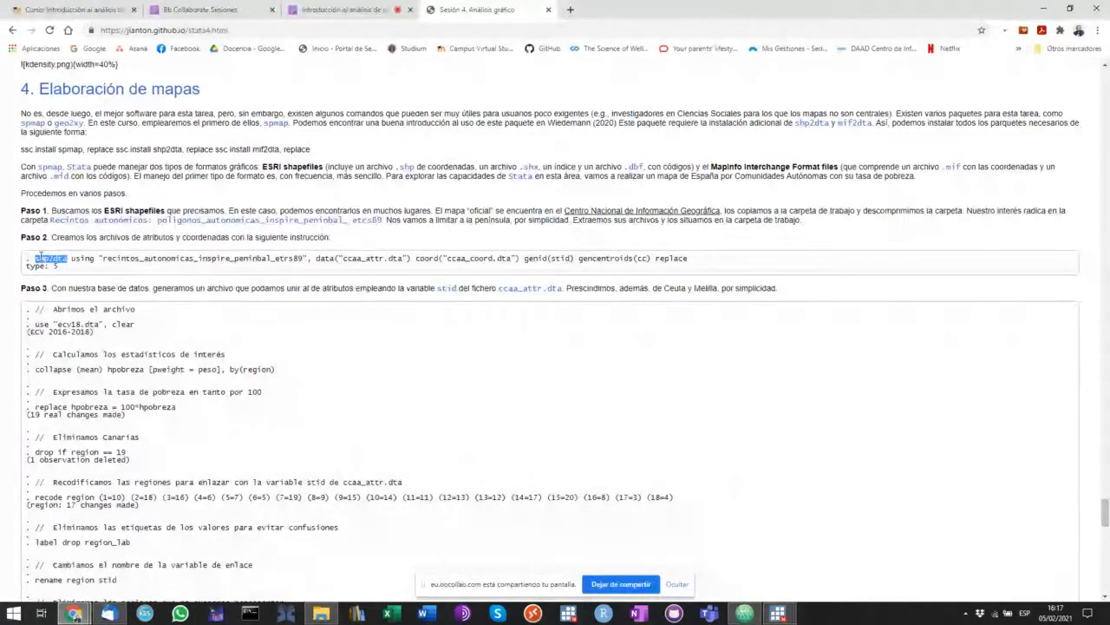
pyautogui.moveTo(39, 257); pyautogui.dragTo(742, 266)
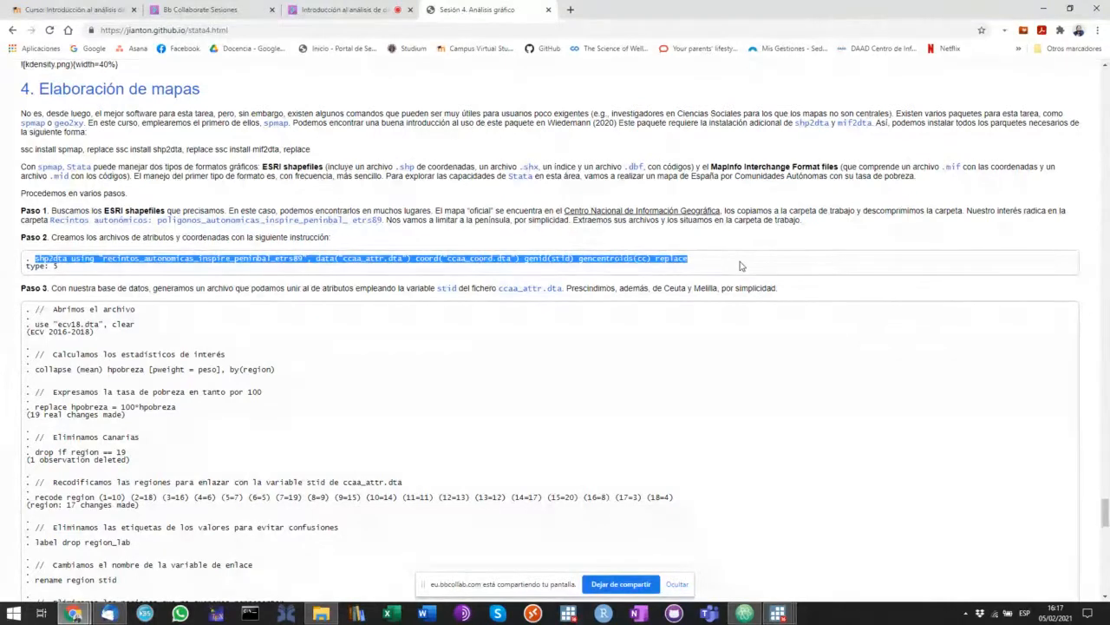
pyautogui.rightClick(670, 259)
pyautogui.click(720, 287)
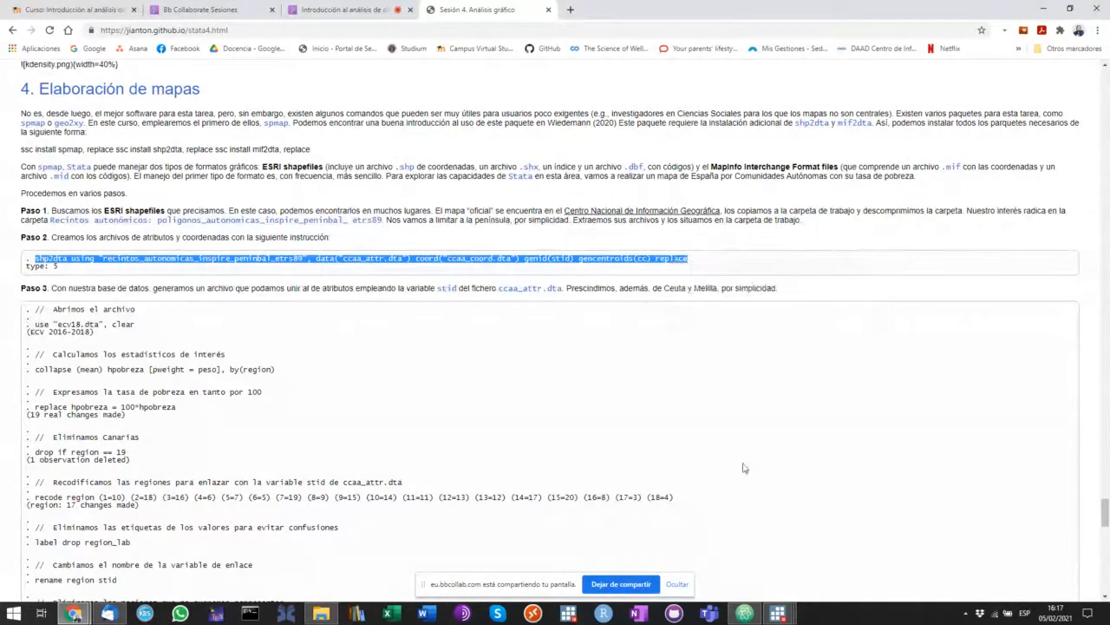
# - Return to the Untitled do-file and paste the shp2dta command below the cd line, separated by a blank line
pyautogui.click(778, 613)
pyautogui.click(808, 574)
pyautogui.press('Return')
pyautogui.press('Return')
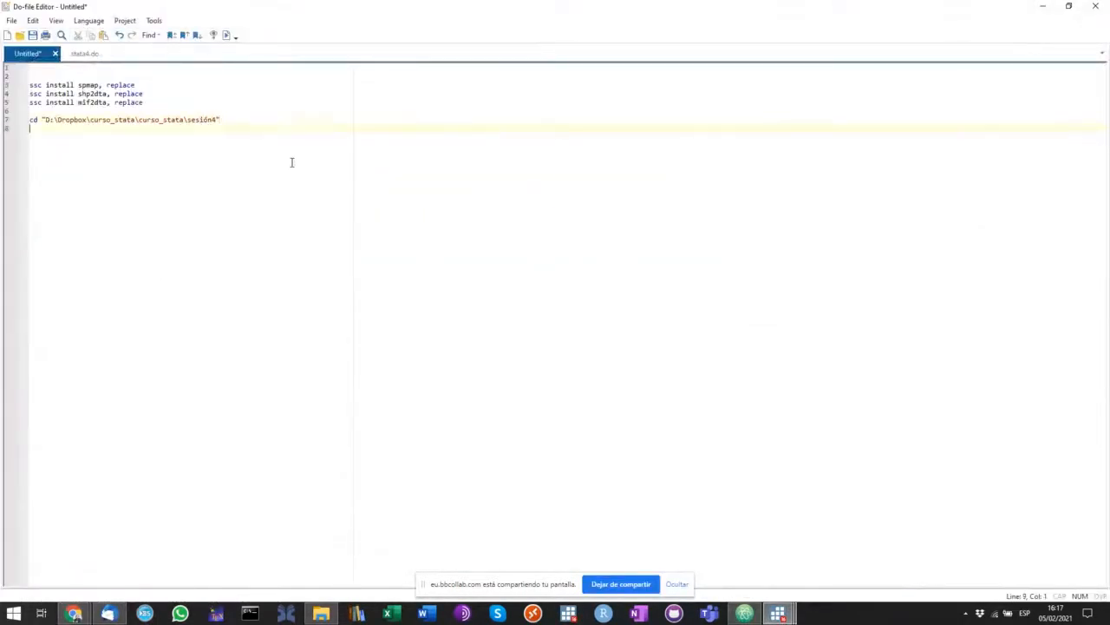
pyautogui.hotkey('ctrl', 'v')
# - Run only the cd and shp2dta lines of the do-file and bring up the main Stata window
pyautogui.moveTo(79, 149); pyautogui.dragTo(124, 70)
pyautogui.click(176, 119)
pyautogui.moveTo(69, 157); pyautogui.dragTo(13, 123)
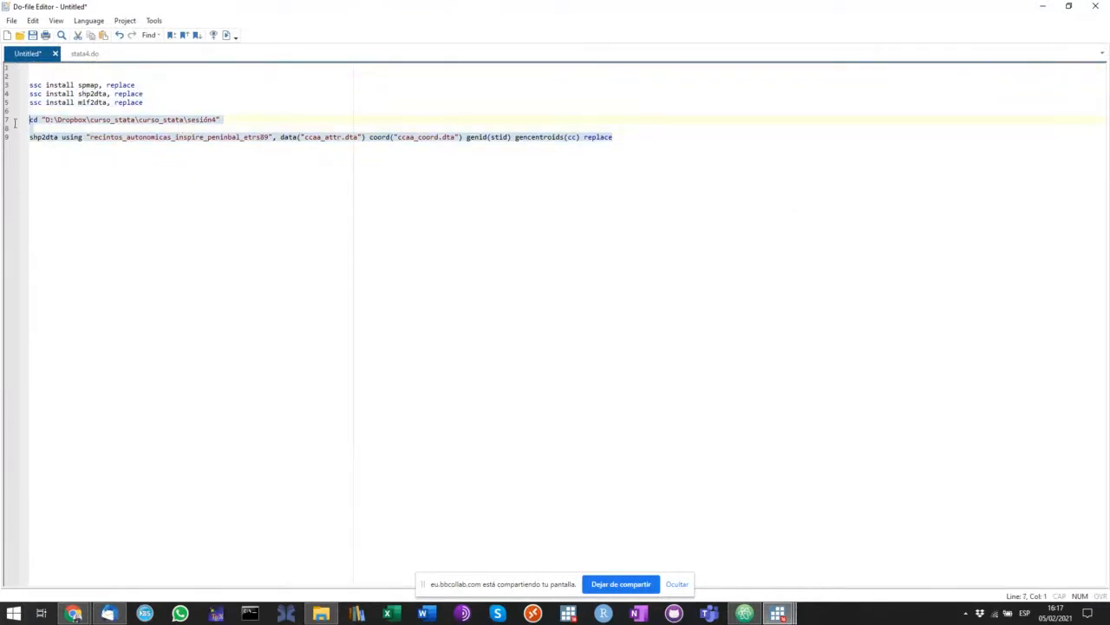
pyautogui.click(227, 36)
pyautogui.moveTo(778, 613)
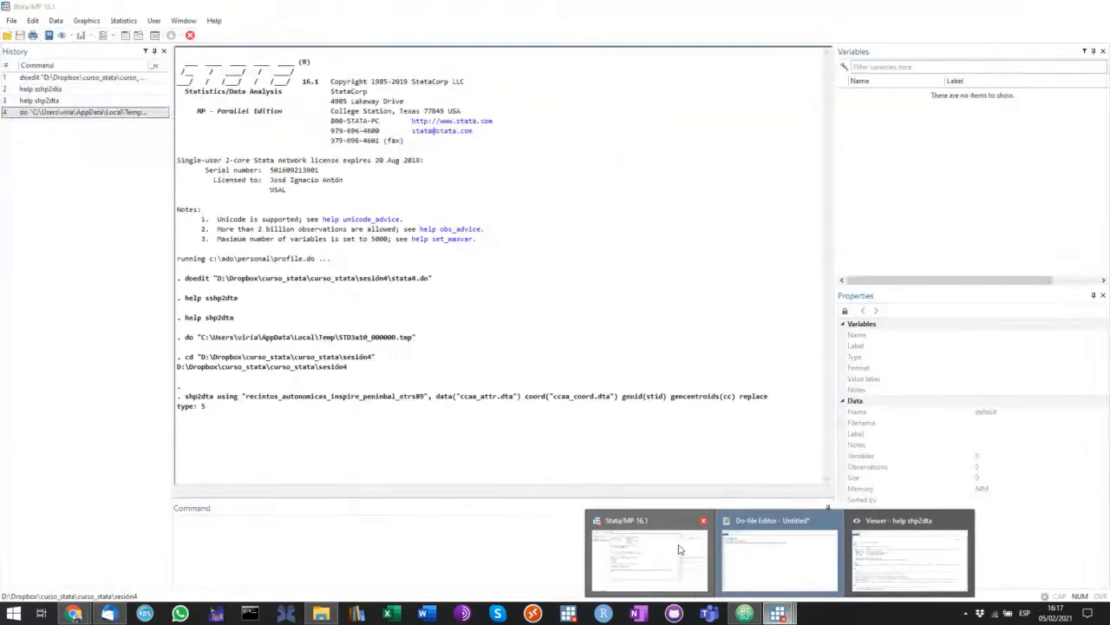
pyautogui.click(679, 548)
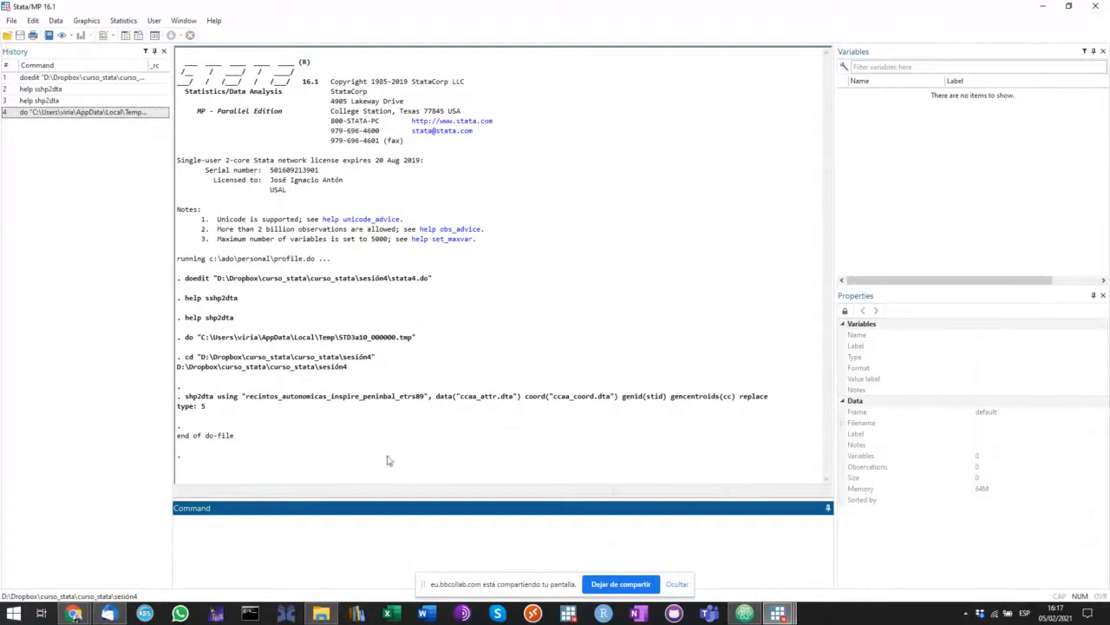
# - Examine the data, coord and gencentroids options of the executed shp2dta command, checking the sesión4 folder for the output files
pyautogui.moveTo(434, 401); pyautogui.dragTo(523, 402)
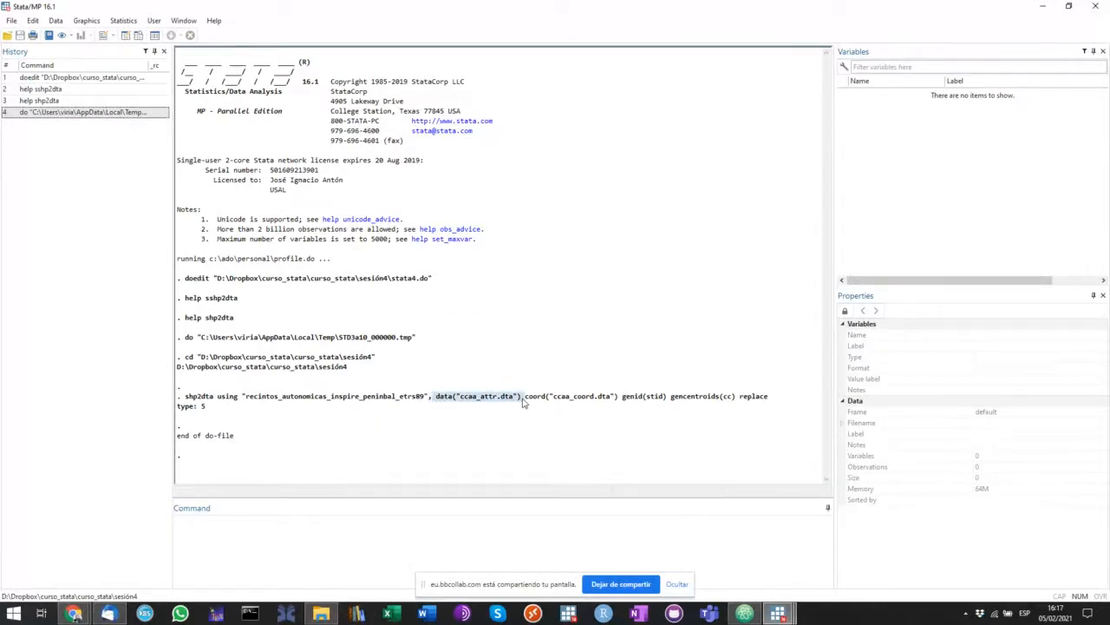
pyautogui.click(321, 613)
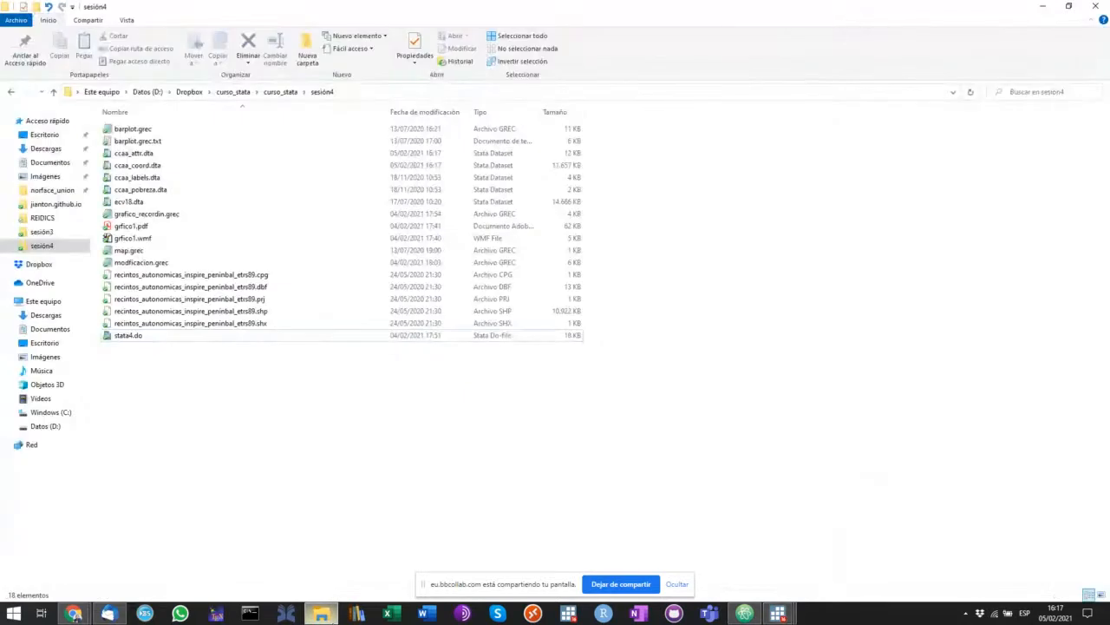
pyautogui.click(323, 614)
pyautogui.click(539, 400)
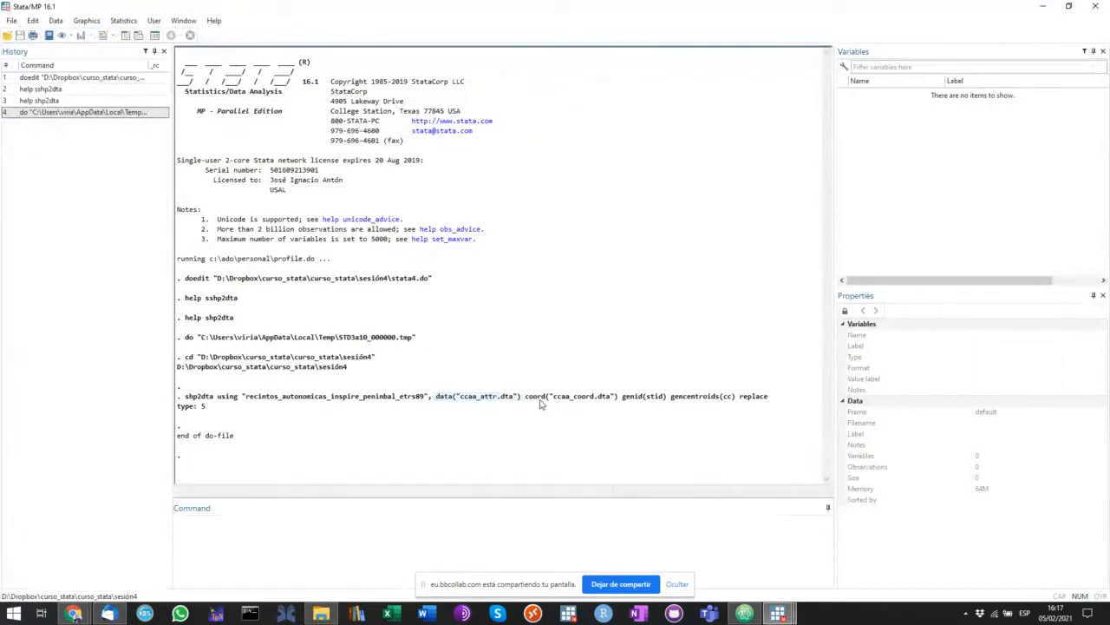
pyautogui.moveTo(525, 398); pyautogui.dragTo(622, 400)
pyautogui.moveTo(672, 399); pyautogui.dragTo(735, 396)
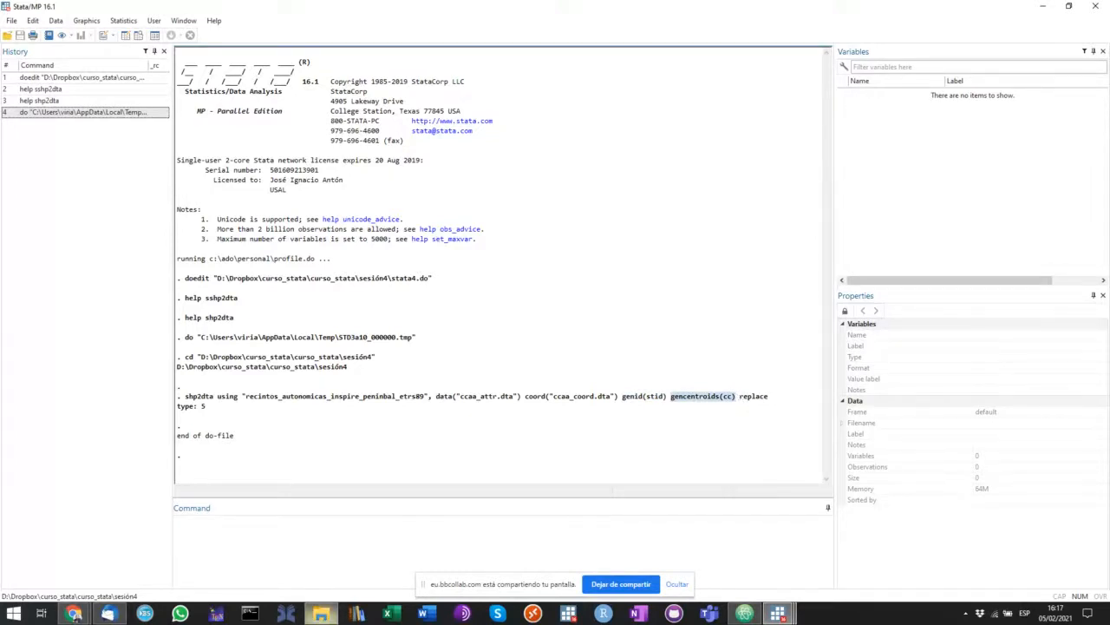
# - Open ccaa_attr.dta from the sesión4 folder in Stata, browse its region attributes in the Data Editor, and close the editor
pyautogui.click(321, 613)
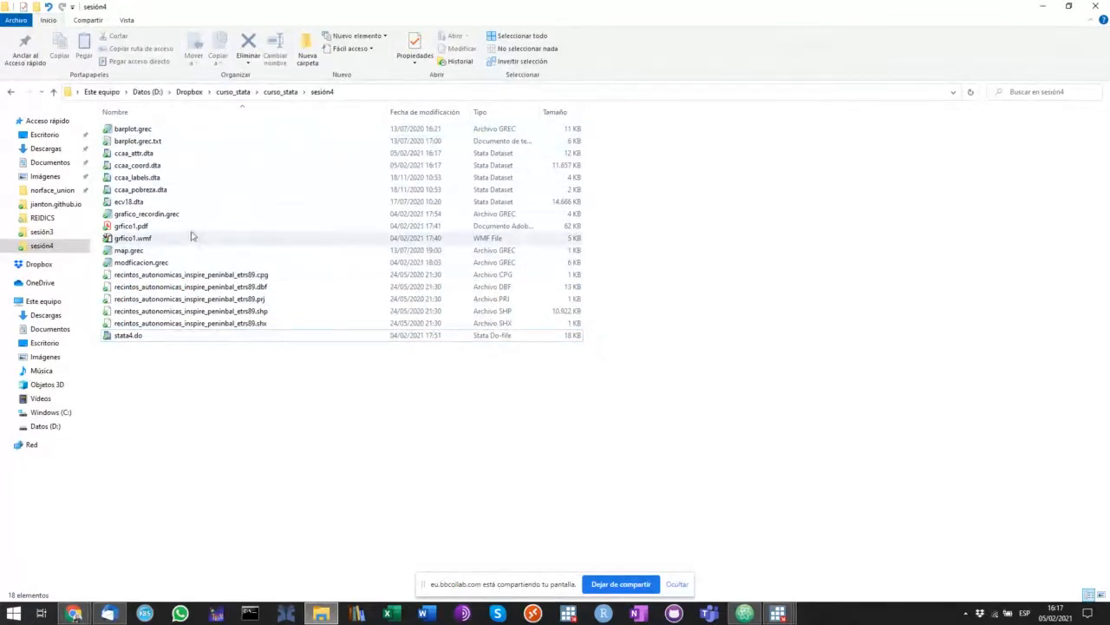
pyautogui.doubleClick(182, 153)
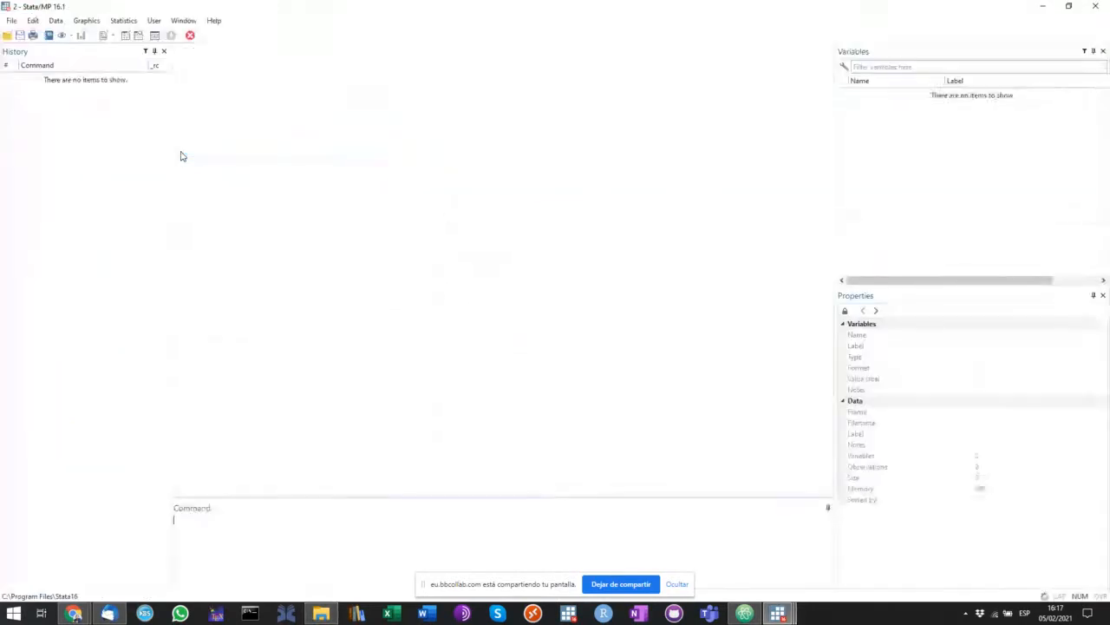
pyautogui.click(140, 35)
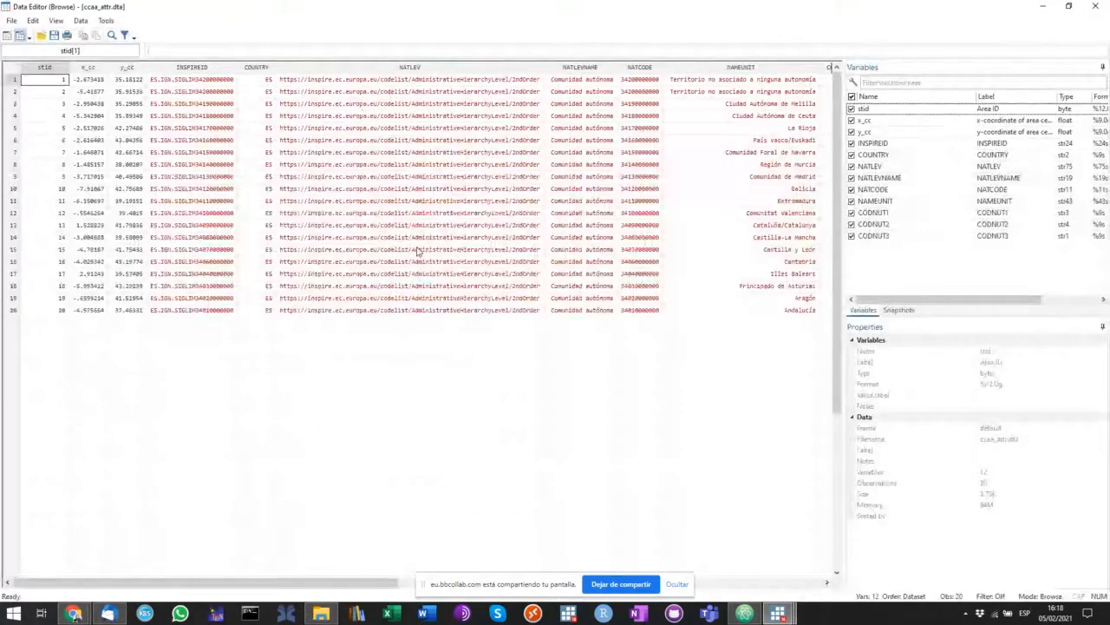
pyautogui.moveTo(447, 588); pyautogui.dragTo(248, 578)
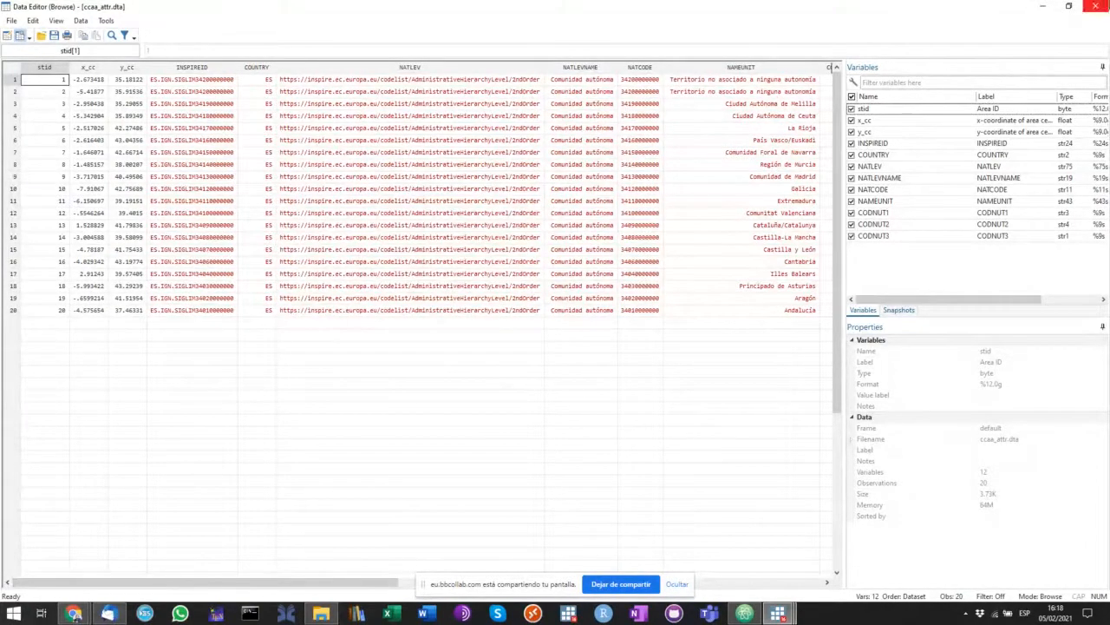
pyautogui.click(1096, 6)
# - Open ccaa_coord.dta from the sesión4 folder in Stata, browse its coordinate rows in the Data Editor, and close the editor
pyautogui.click(322, 614)
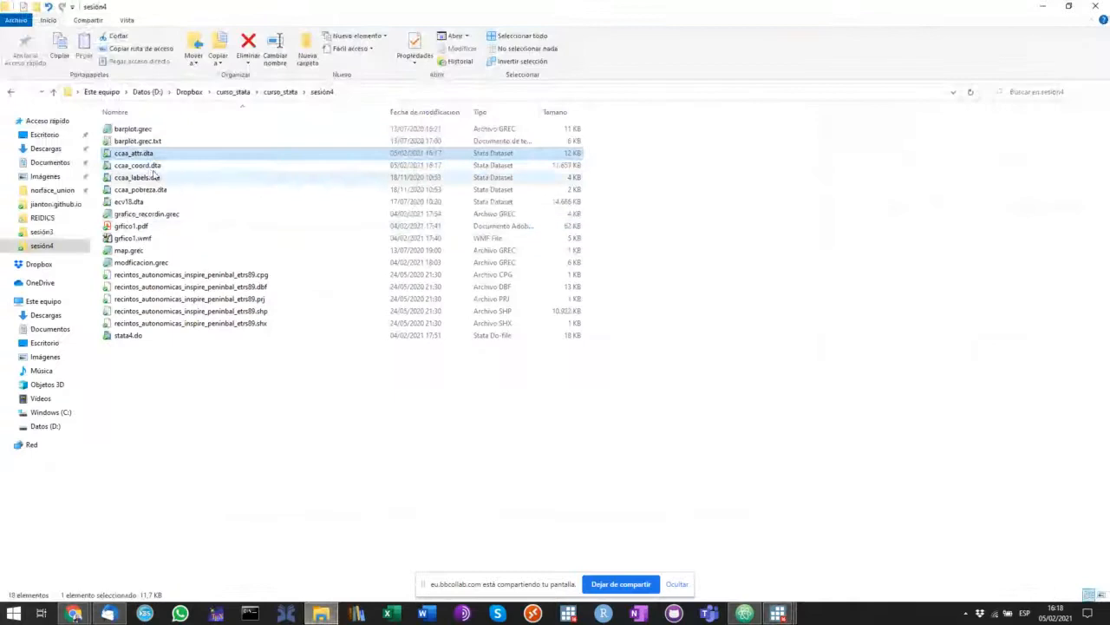
pyautogui.click(151, 167)
pyautogui.doubleClick(150, 168)
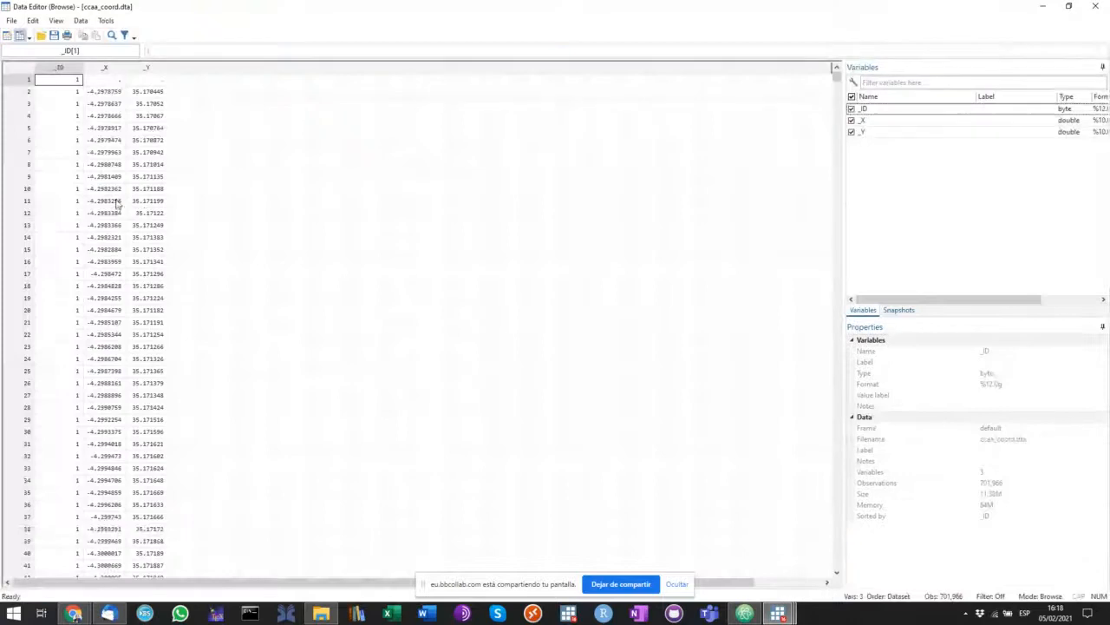
pyautogui.scroll(-14, 111, 214)
pyautogui.scroll(-20, 109, 230)
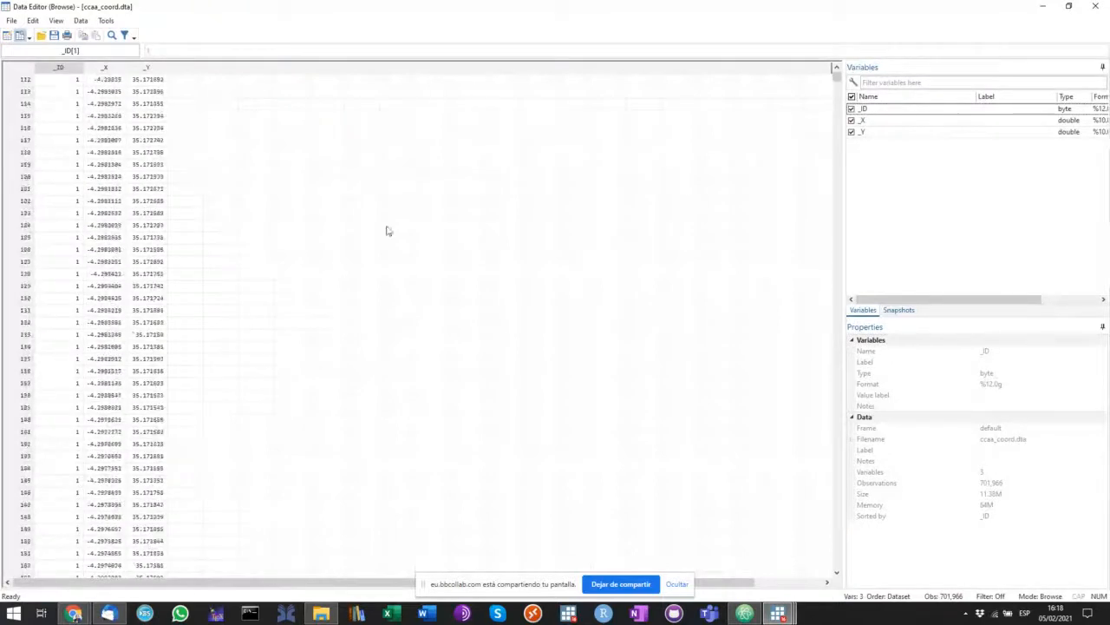
pyautogui.moveTo(835, 85)
pyautogui.mouseDown()
pyautogui.moveTo(784, 550)
pyautogui.moveTo(813, 151)
pyautogui.moveTo(835, 75)
pyautogui.mouseUp()
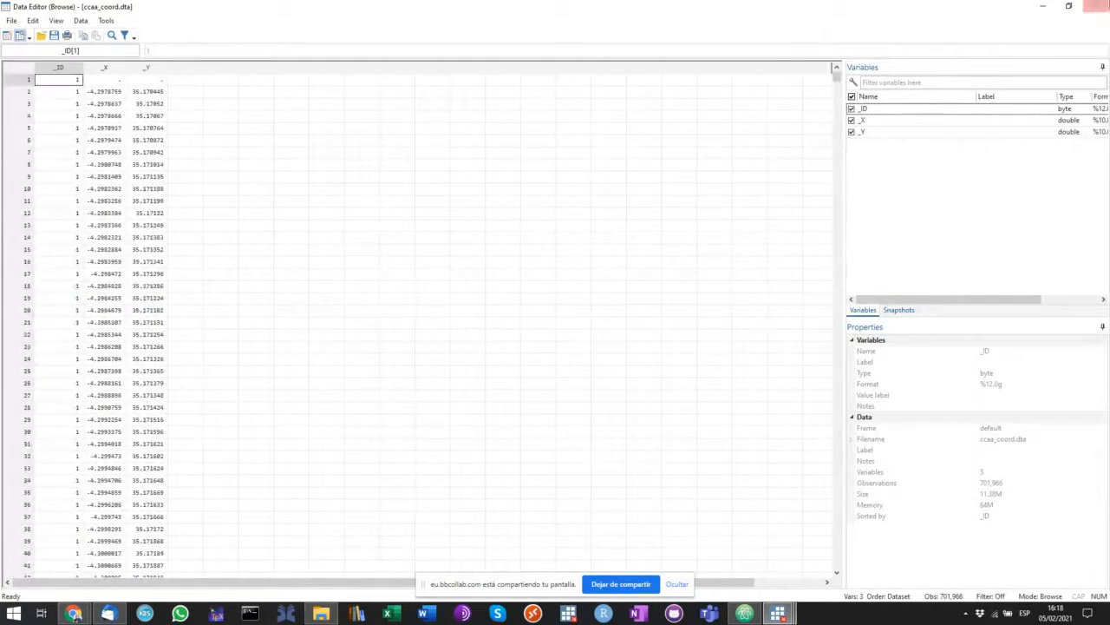
pyautogui.click(1093, 7)
# - Close the two extra Stata windows holding ccaa_attr.dta and ccaa_coord.dta
pyautogui.click(778, 614)
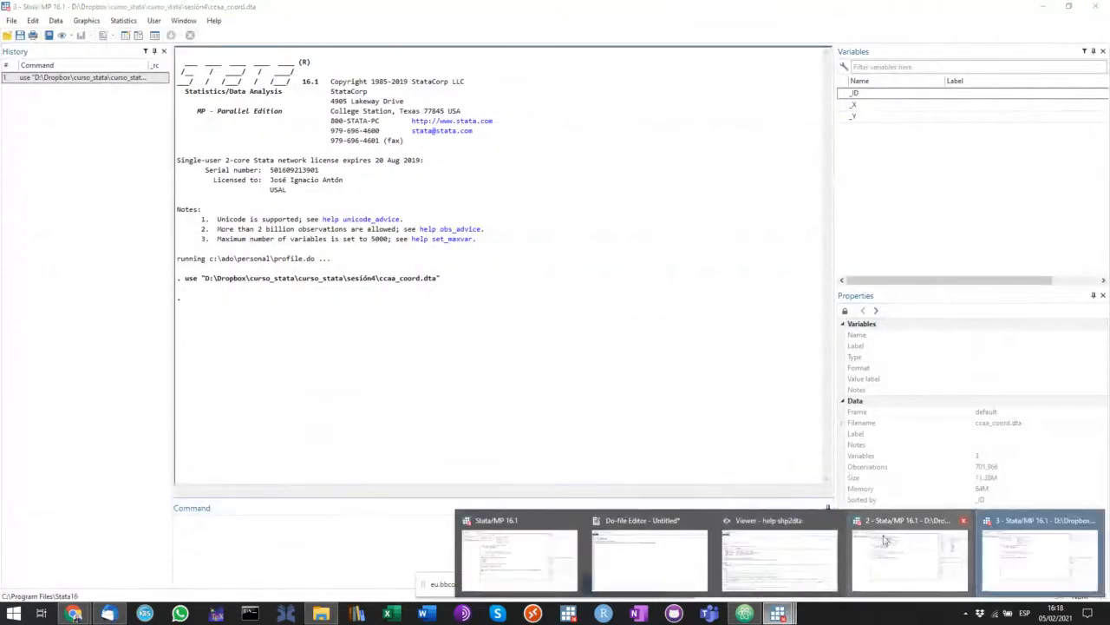
pyautogui.click(969, 522)
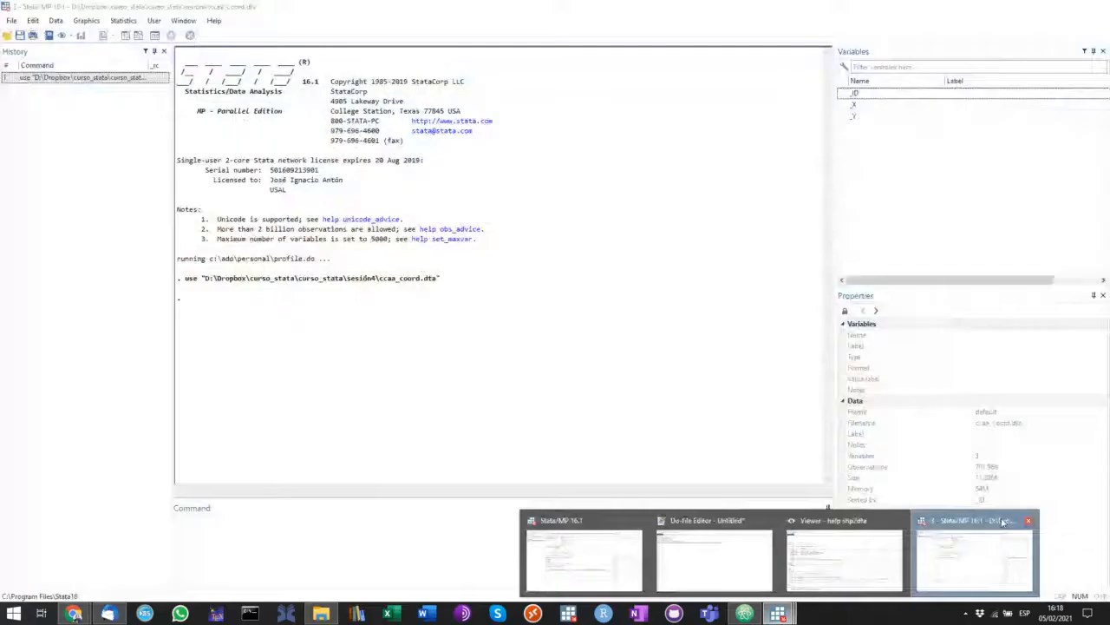
pyautogui.click(1030, 521)
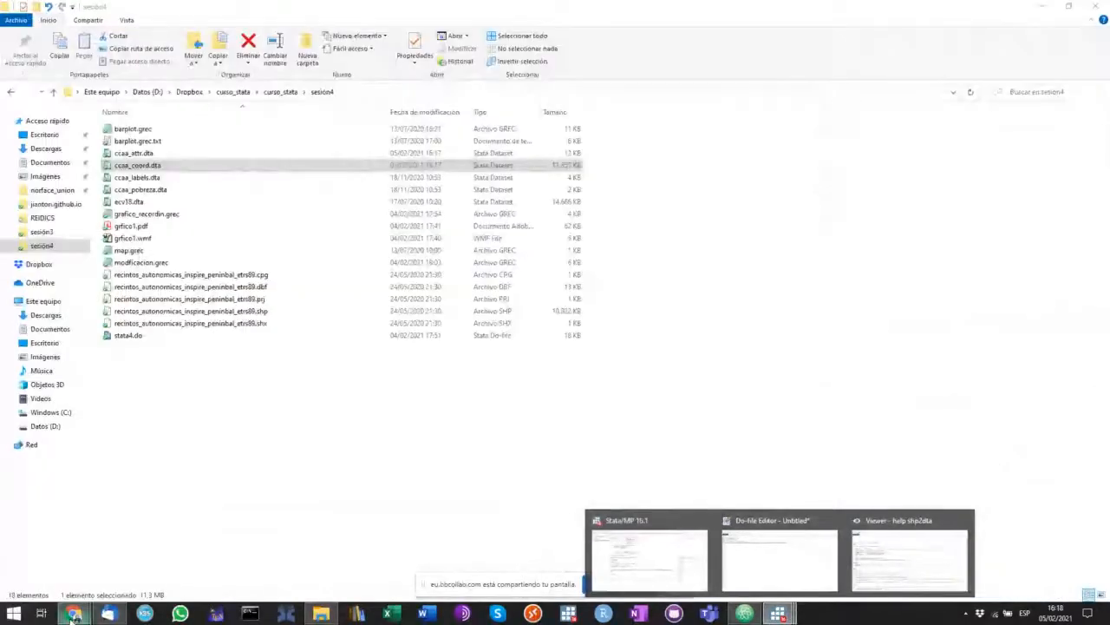
# - Switch to the course page in Chrome and examine the Paso 3 code starting at the use "ecv18.dta" line
pyautogui.moveTo(74, 613)
pyautogui.click(67, 579)
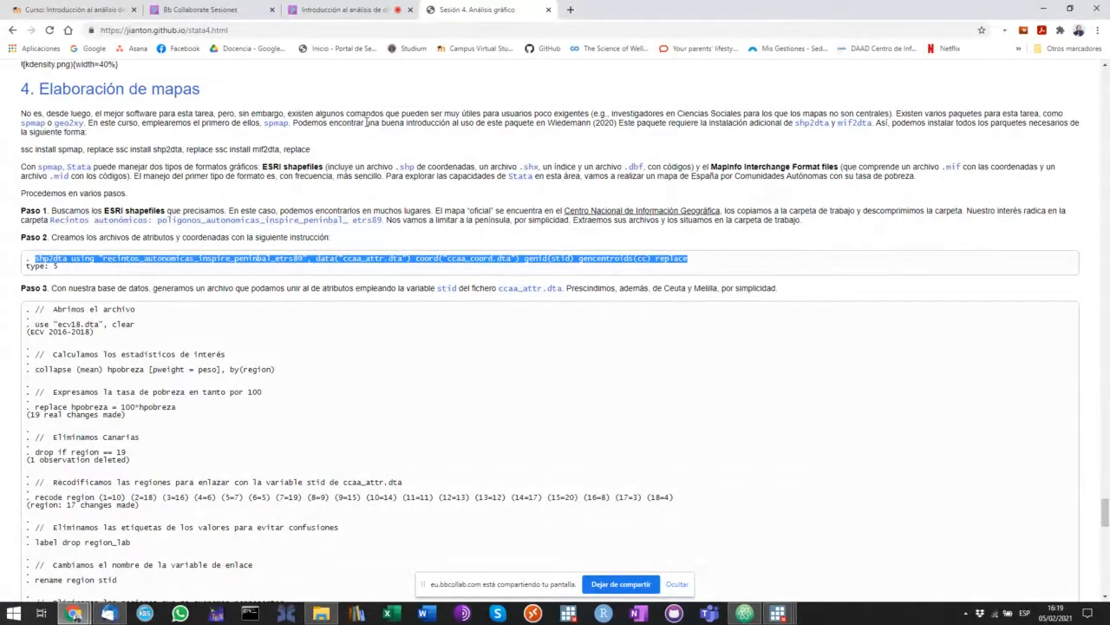
pyautogui.click(23, 332)
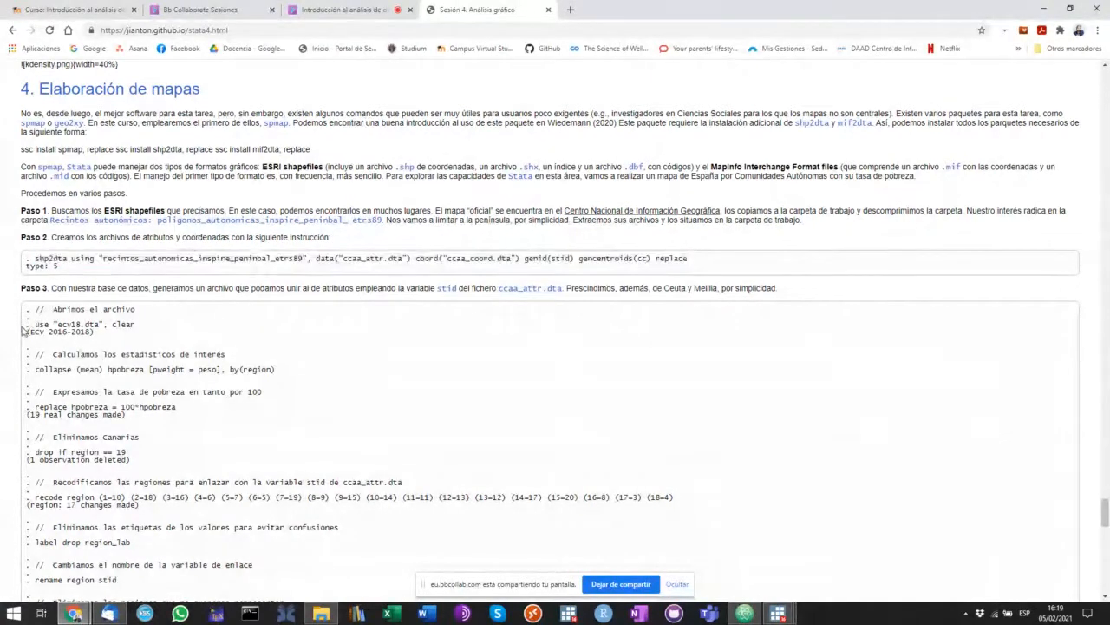
# - Switch to Stata's Do-file Editor and copy the Paso 3 code in stata4.do from use "ecv18.dta", clear through drop if region == 19
pyautogui.moveTo(24, 332); pyautogui.dragTo(293, 466)
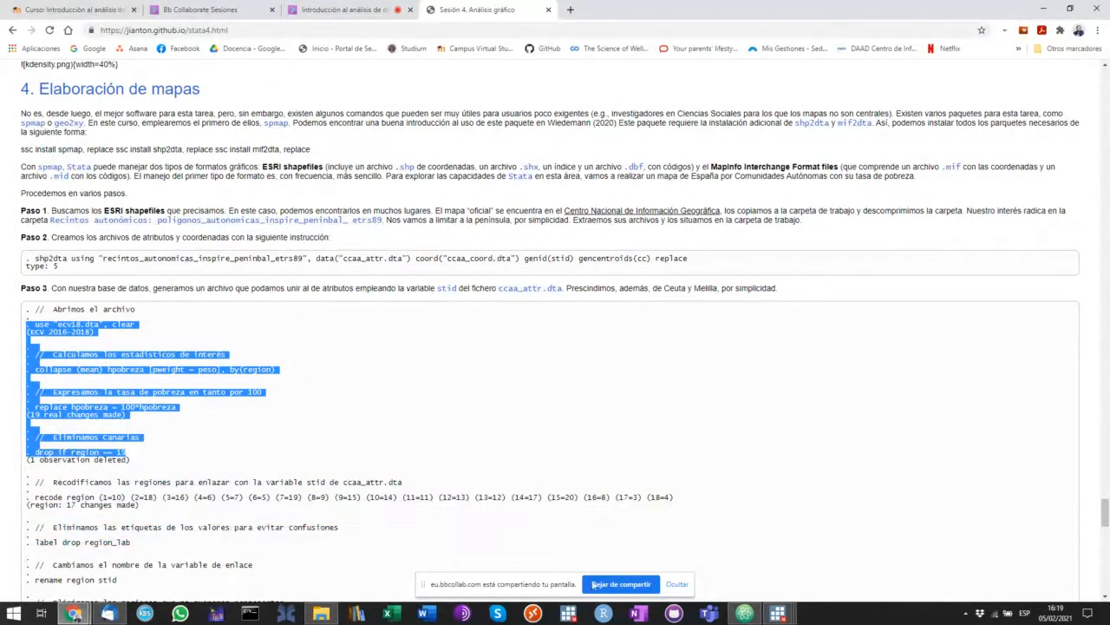
pyautogui.click(778, 613)
pyautogui.click(775, 580)
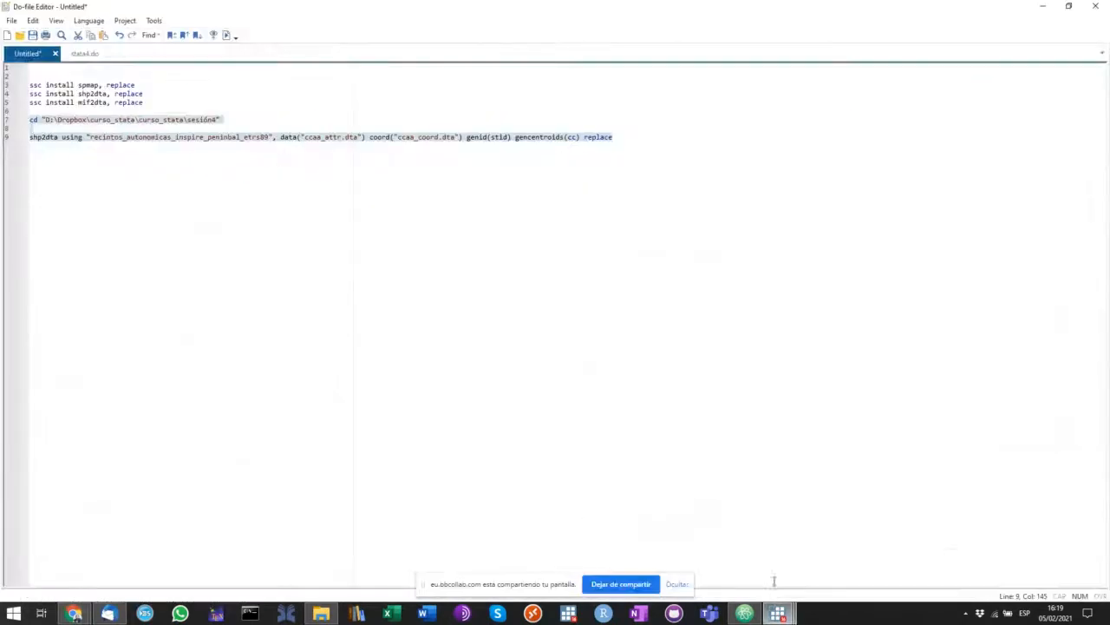
pyautogui.click(84, 55)
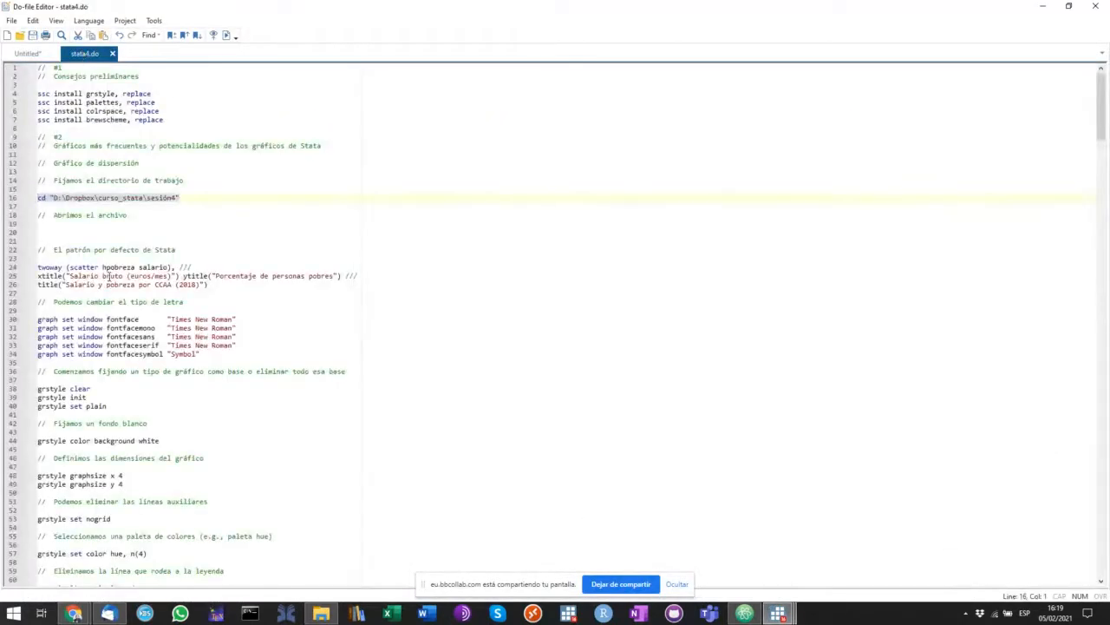
pyautogui.scroll(-20, 151, 415)
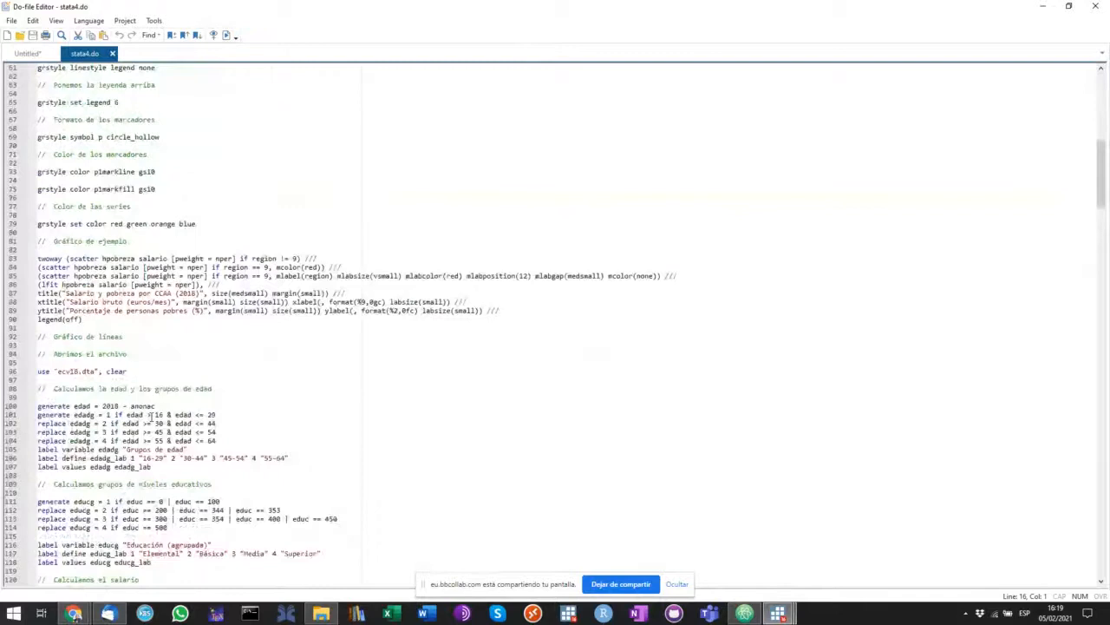
pyautogui.scroll(-20, 167, 438)
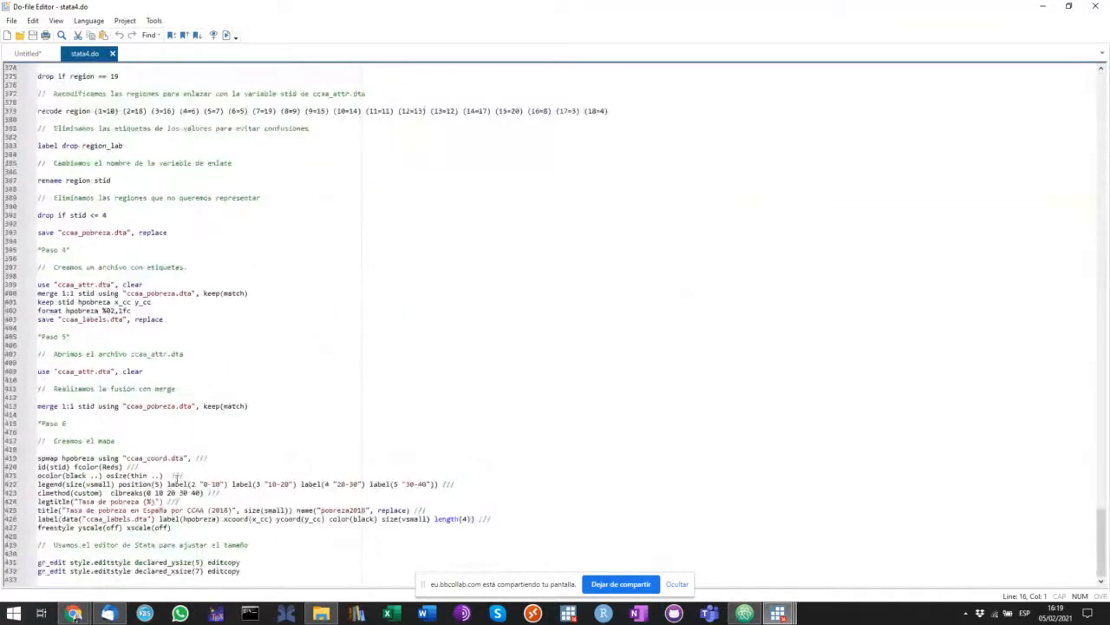
pyautogui.scroll(3, 103, 279)
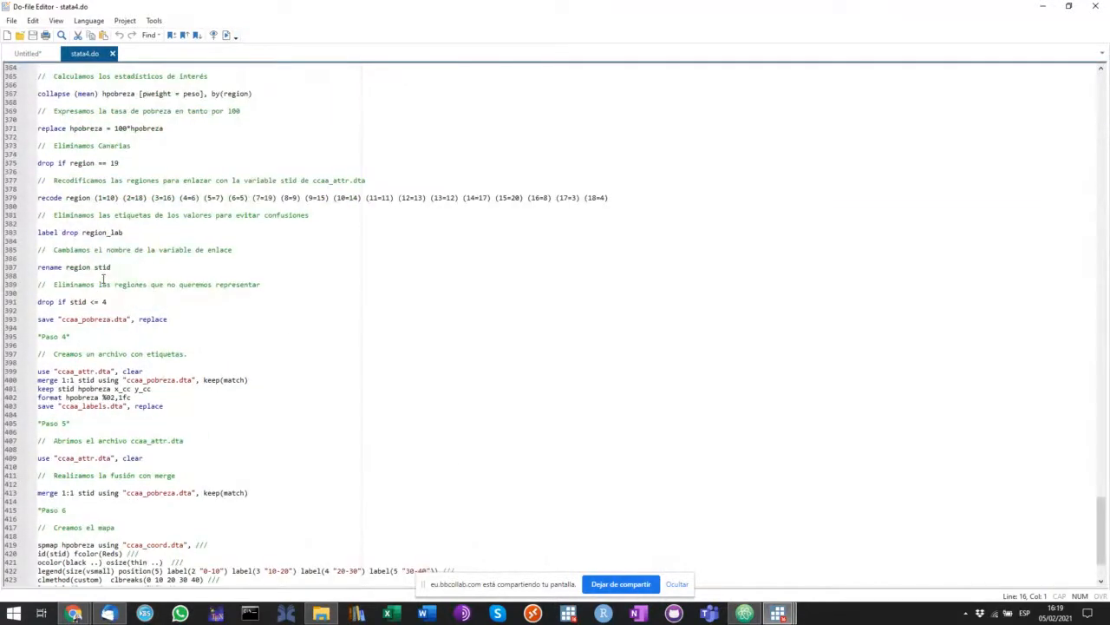
pyautogui.scroll(3, 103, 279)
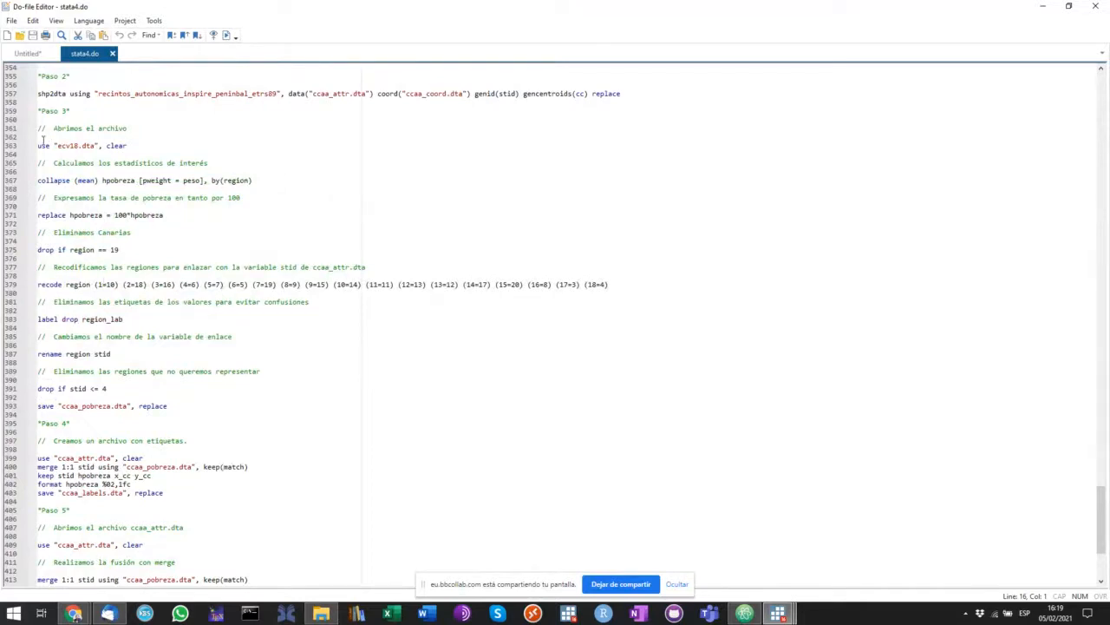
pyautogui.moveTo(34, 145)
pyautogui.mouseDown()
pyautogui.moveTo(185, 341)
pyautogui.moveTo(195, 249)
pyautogui.moveTo(138, 252)
pyautogui.moveTo(39, 183)
pyautogui.moveTo(25, 146)
pyautogui.mouseUp()
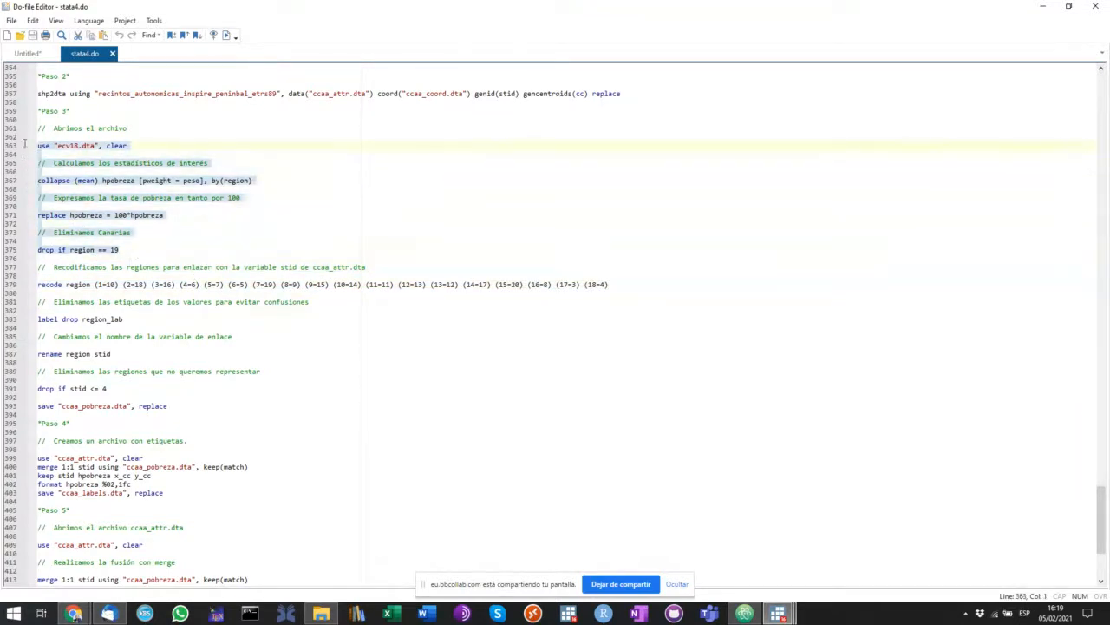
pyautogui.rightClick(93, 149)
pyautogui.click(120, 179)
# - Paste the copied Paso 3 code into the untitled do-file, below the shp2dta command after a blank line
pyautogui.moveTo(778, 613)
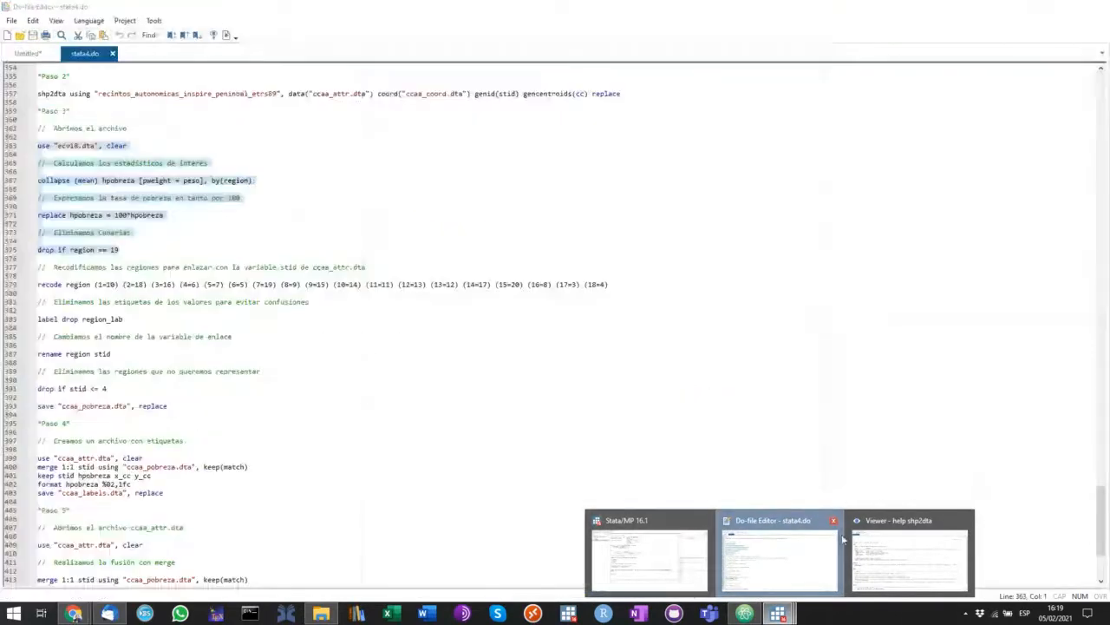
pyautogui.click(781, 557)
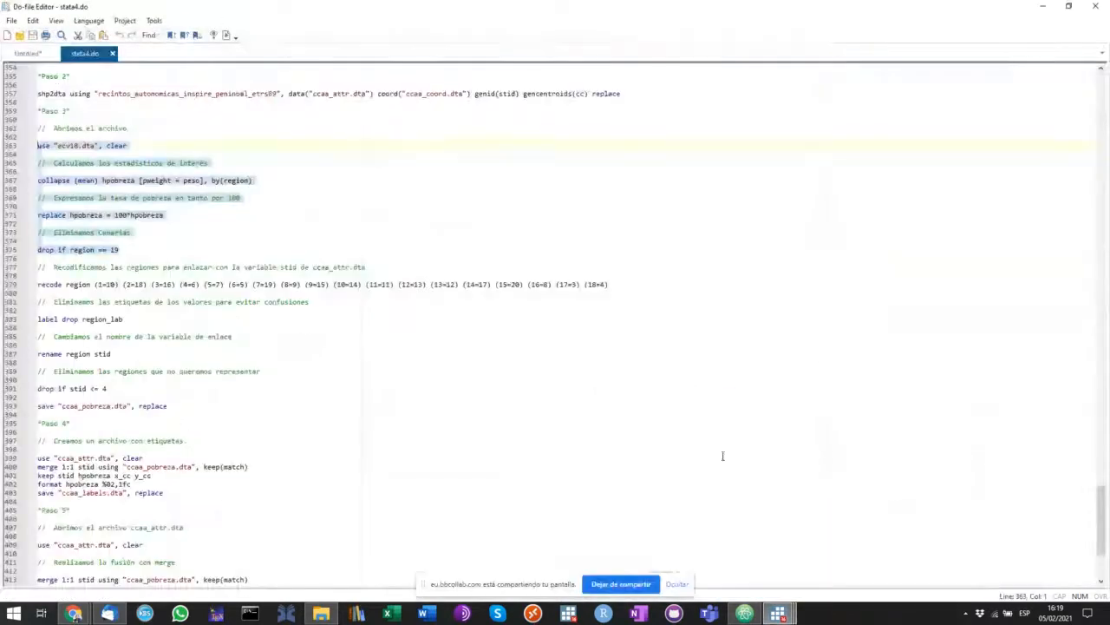
pyautogui.click(27, 54)
pyautogui.click(625, 166)
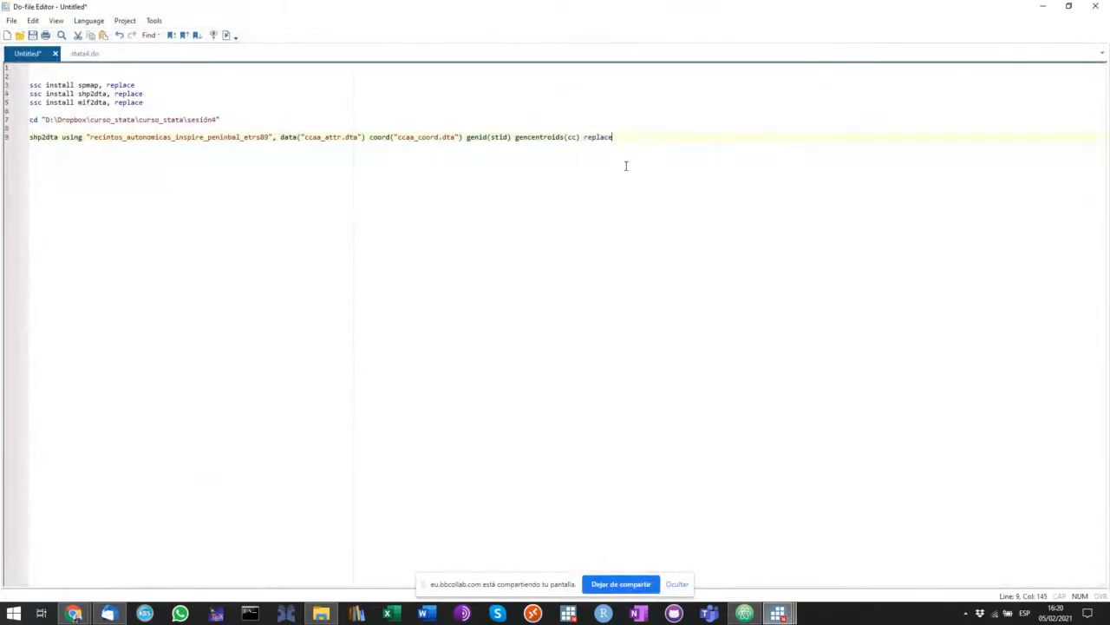
pyautogui.press('Return')
pyautogui.press('Return')
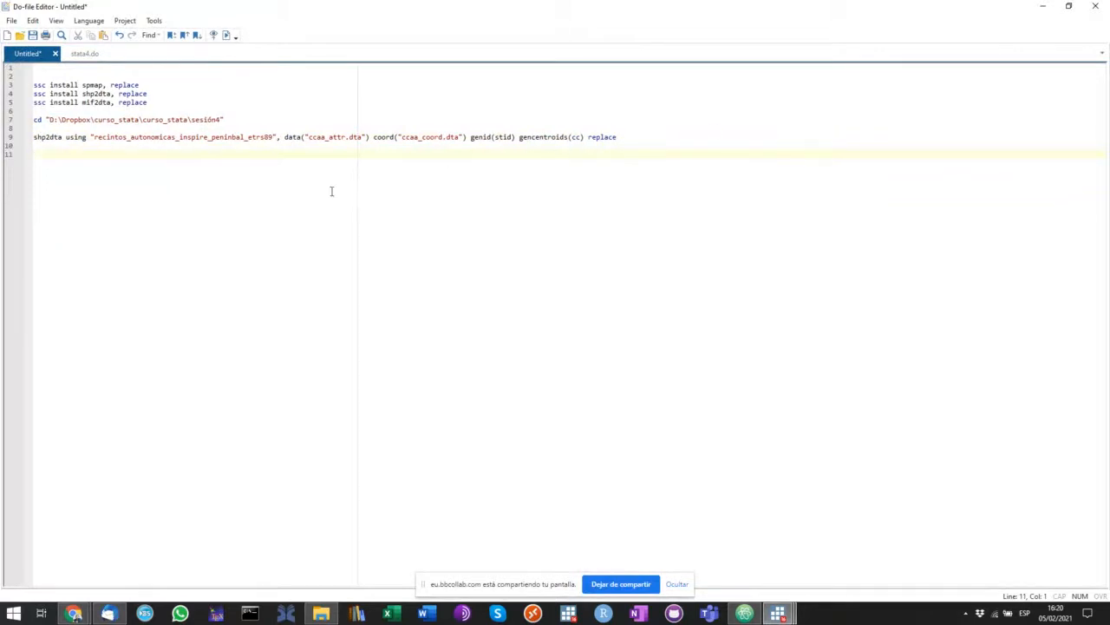
pyautogui.rightClick(176, 166)
pyautogui.click(219, 225)
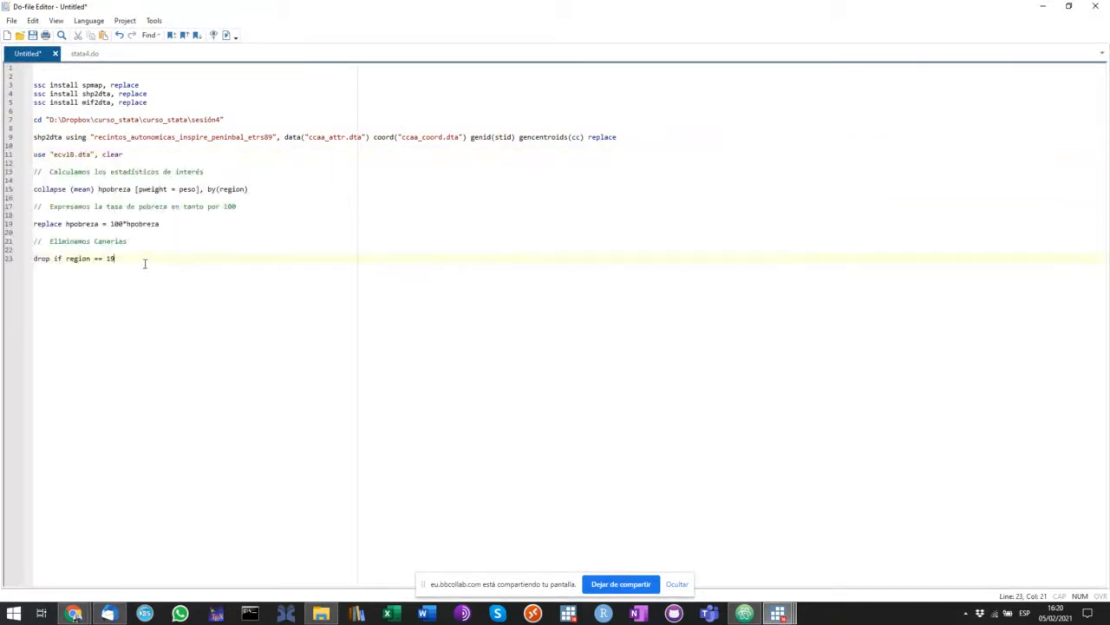
# - Try to run the pasted Paso 3 block in the untitled do-file and check the main Stata window
pyautogui.moveTo(146, 260); pyautogui.dragTo(9, 154)
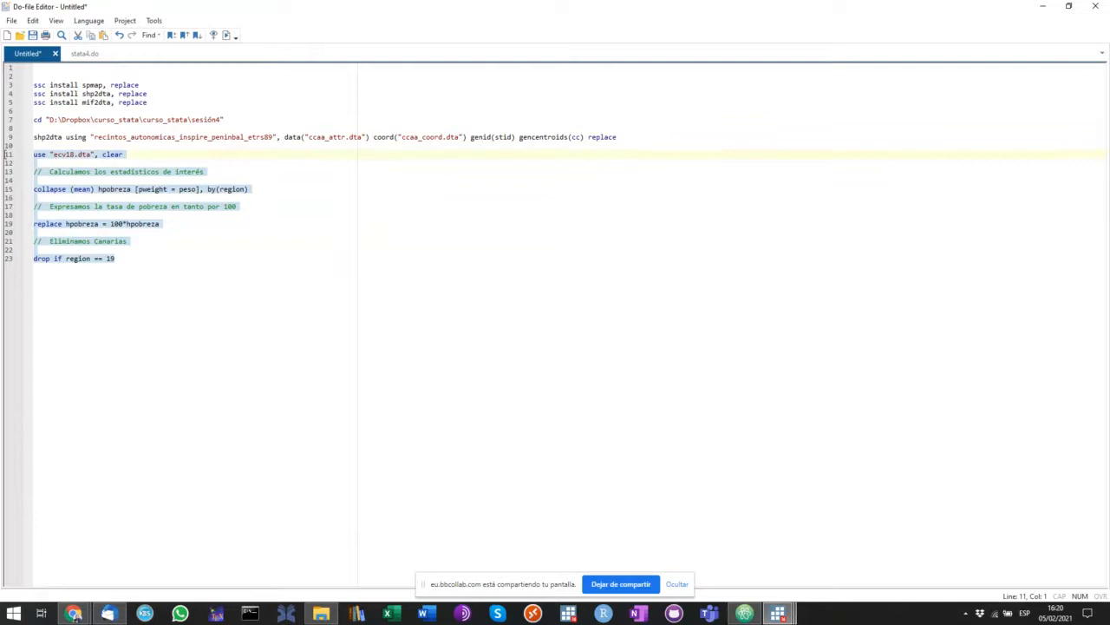
pyautogui.click(229, 37)
pyautogui.click(60, 189)
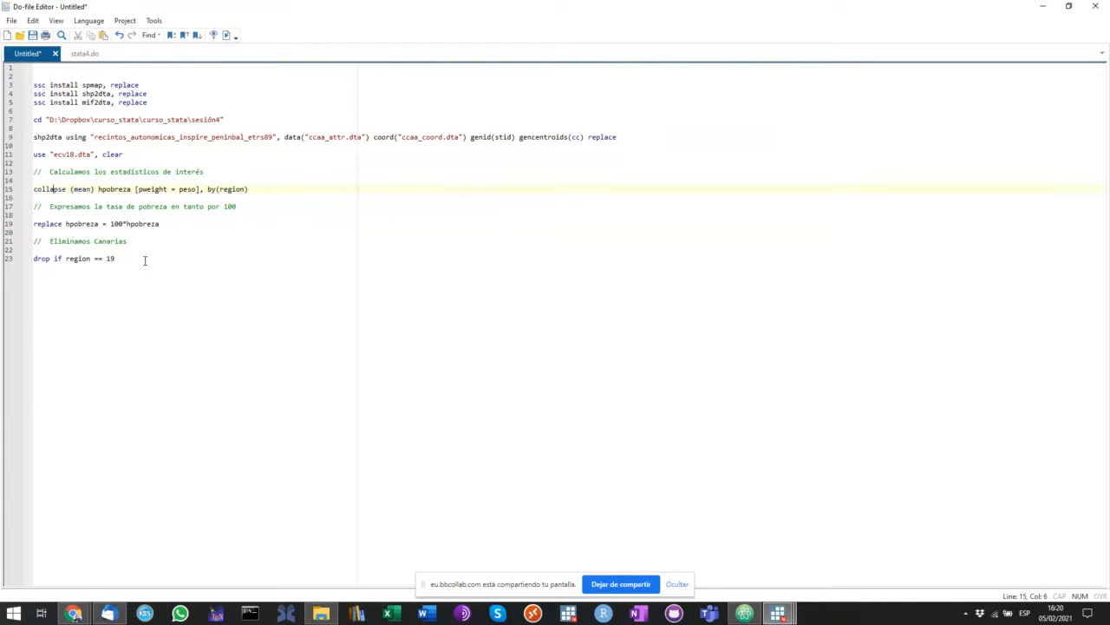
pyautogui.moveTo(779, 613)
pyautogui.moveTo(653, 544)
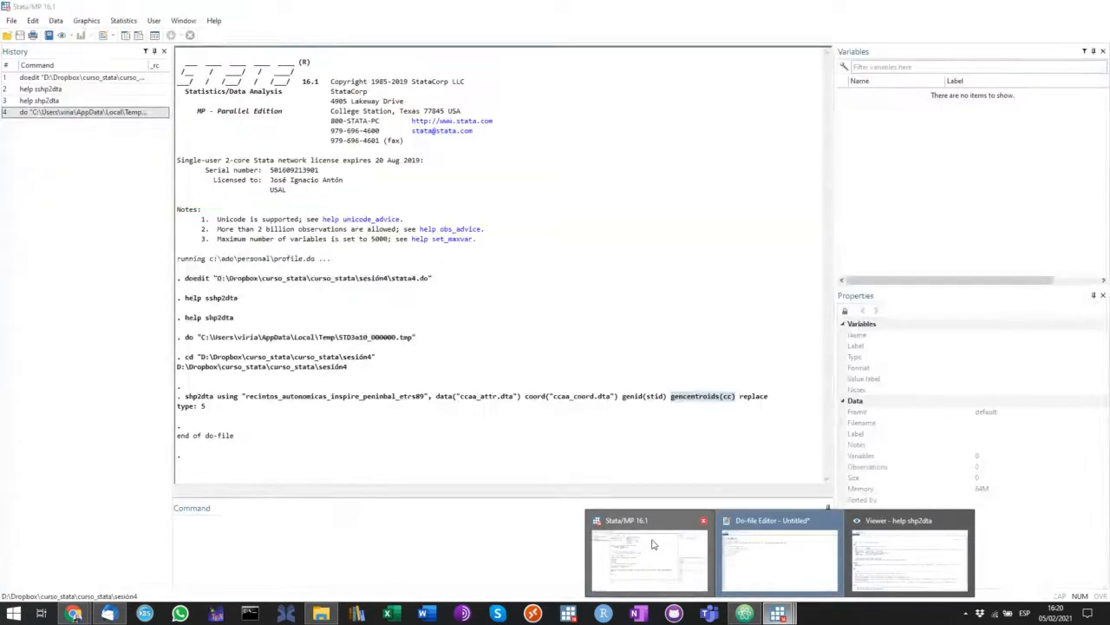
pyautogui.moveTo(928, 556)
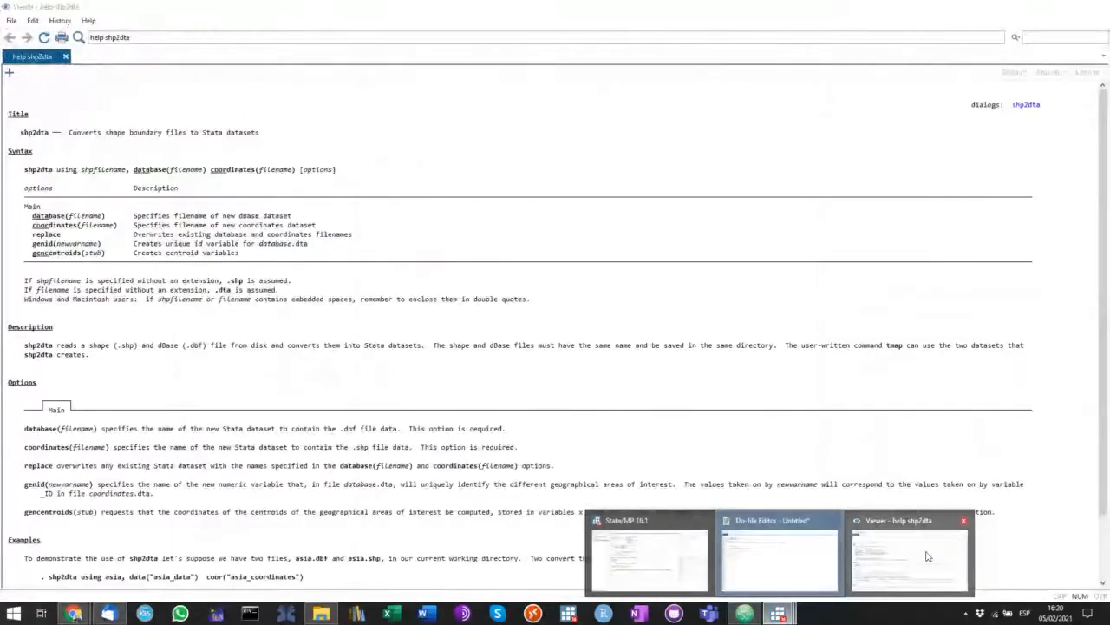
pyautogui.click(752, 544)
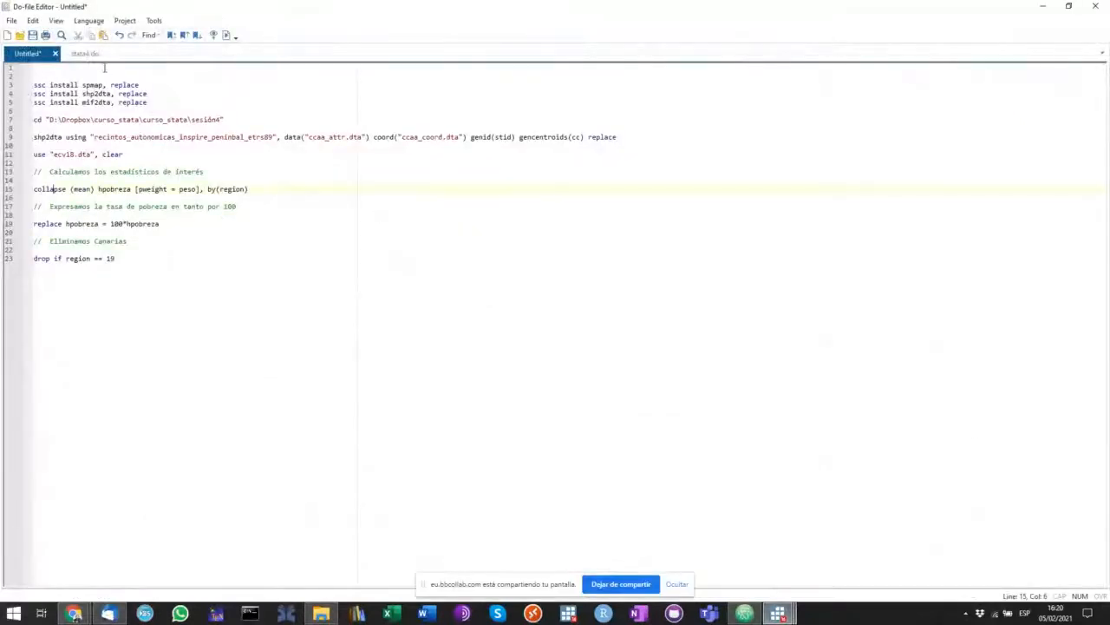
# - Run the selected Paso 3 lines in stata4.do, from use "ecv18.dta" to drop if region == 19, and show the Stata results
pyautogui.click(85, 53)
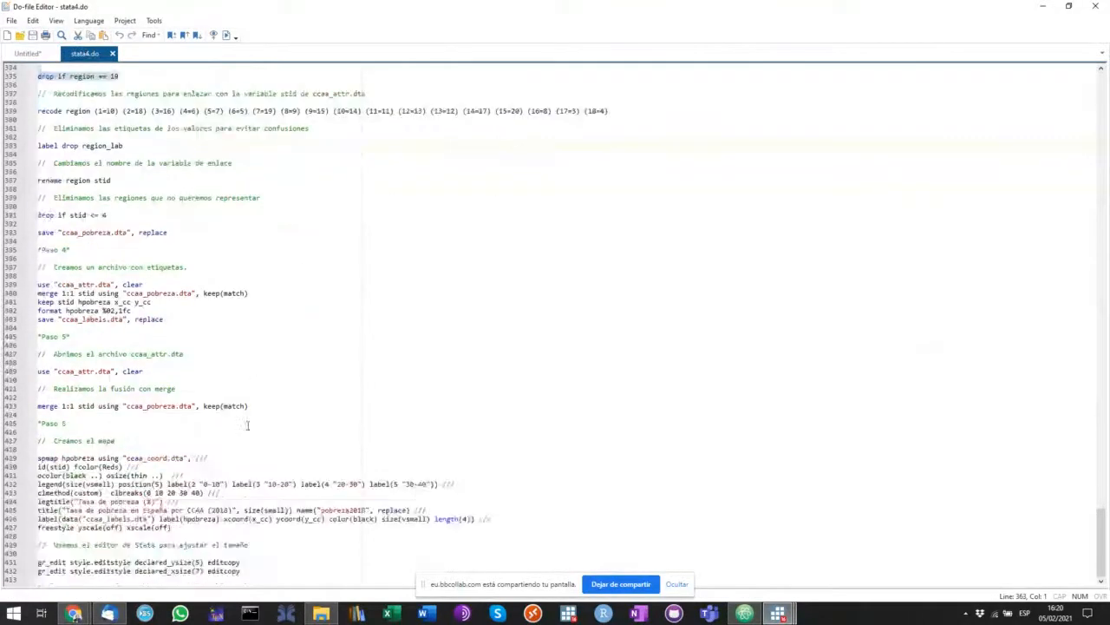
pyautogui.scroll(7, 247, 425)
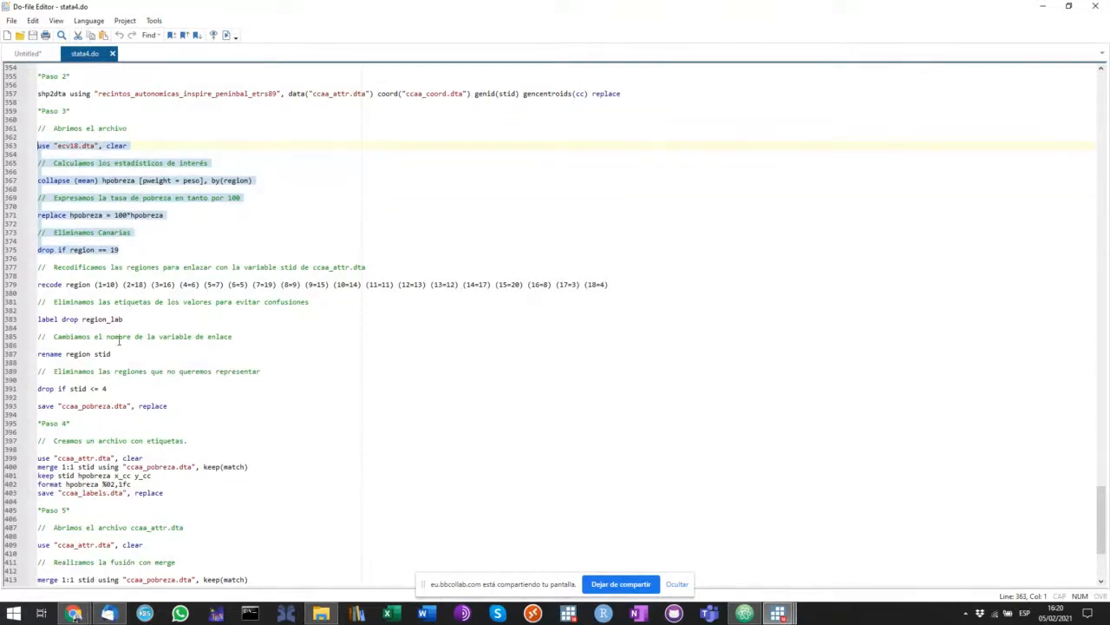
pyautogui.scroll(7, 119, 341)
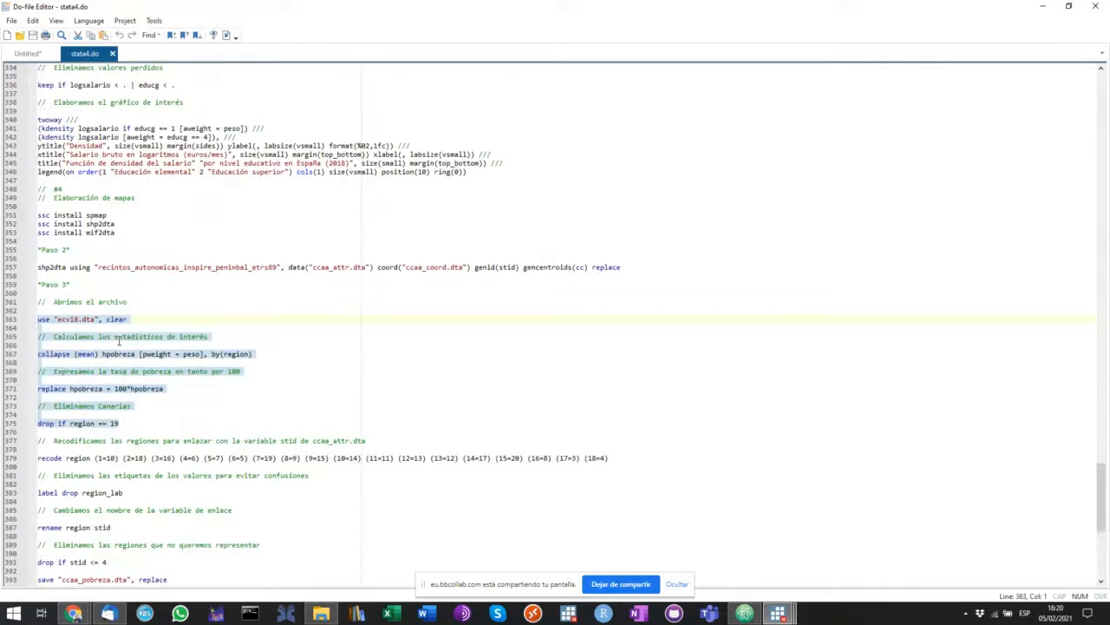
pyautogui.scroll(-3, 119, 341)
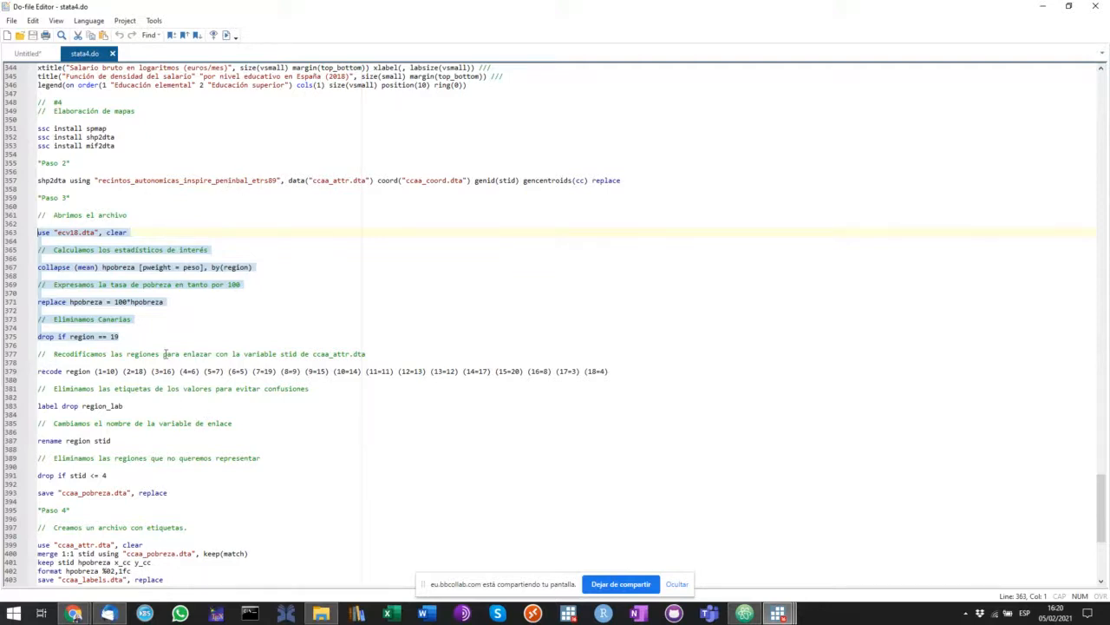
pyautogui.click(226, 36)
pyautogui.moveTo(778, 613)
pyautogui.click(646, 555)
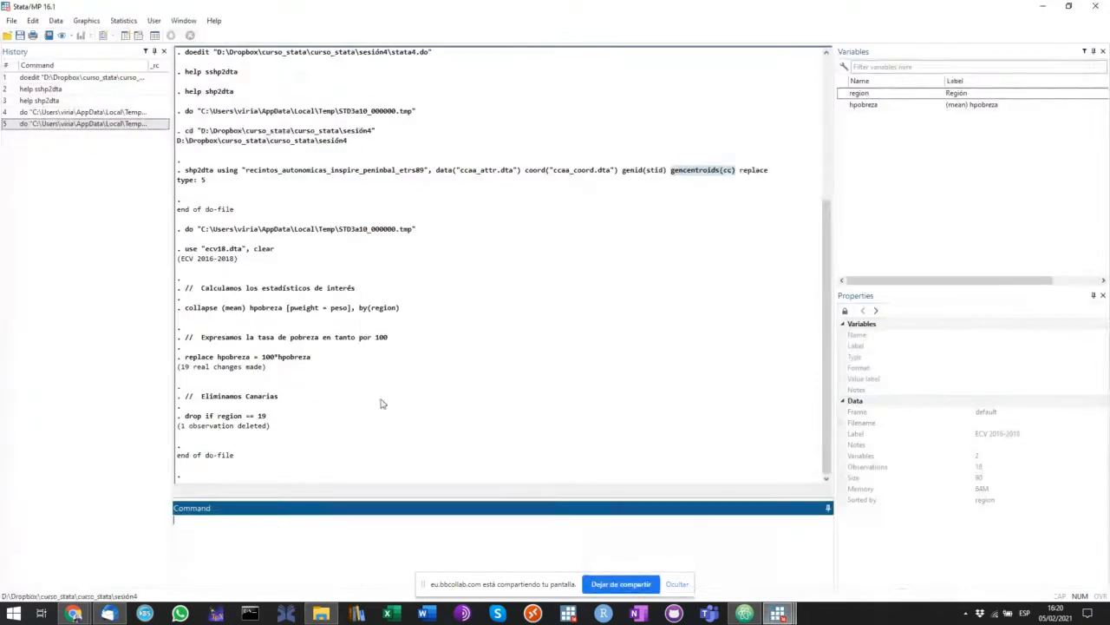
# - Browse the collapsed dataset in the Data Editor, examine the region and hpobreza columns row by row, and close the editor
pyautogui.click(138, 36)
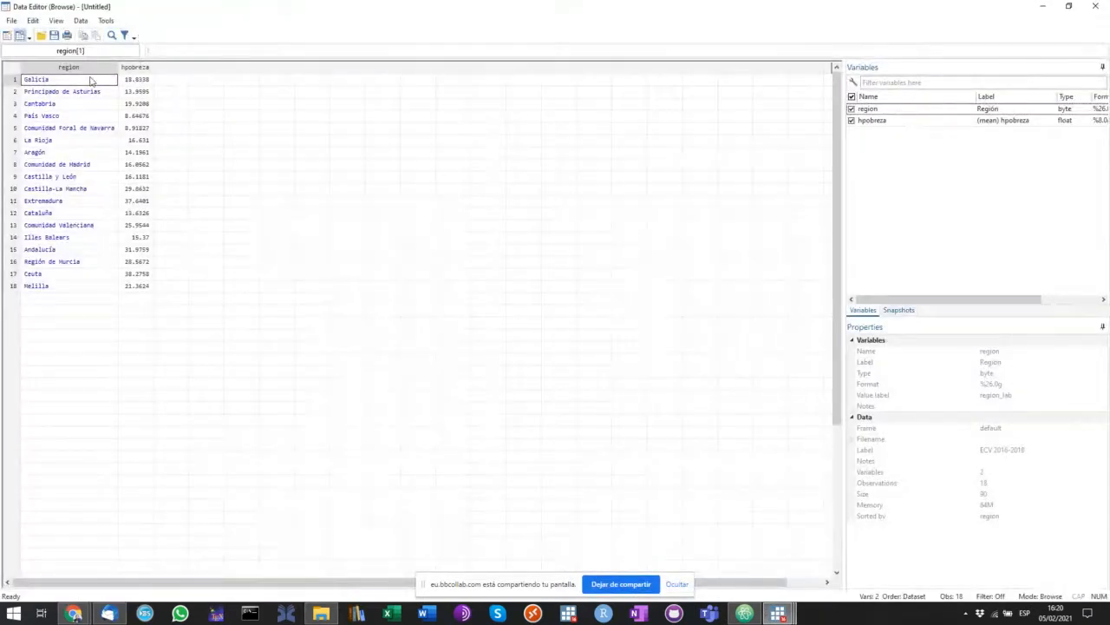
pyautogui.moveTo(84, 69); pyautogui.dragTo(139, 66)
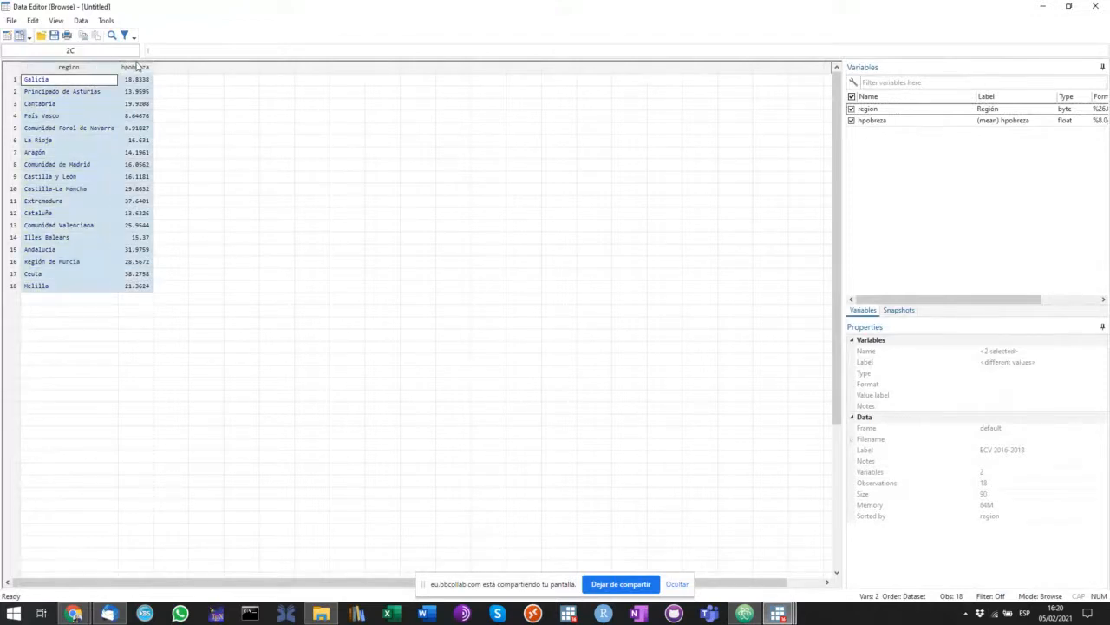
pyautogui.click(49, 177)
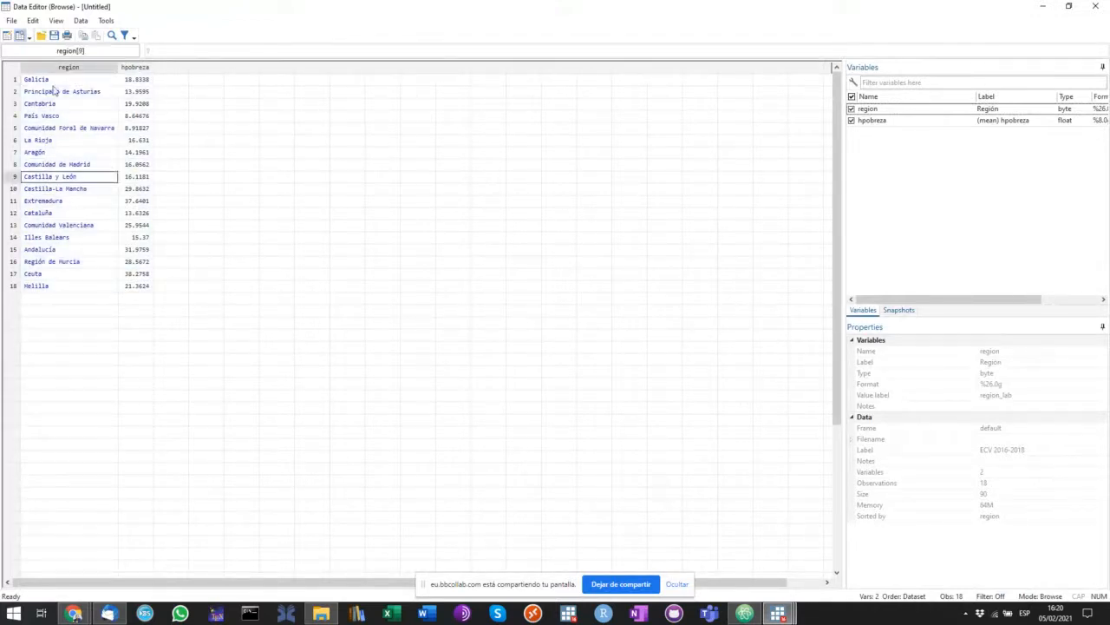
pyautogui.click(52, 80)
pyautogui.click(51, 93)
pyautogui.click(47, 117)
pyautogui.click(44, 131)
pyautogui.click(50, 188)
pyautogui.click(52, 200)
pyautogui.click(54, 225)
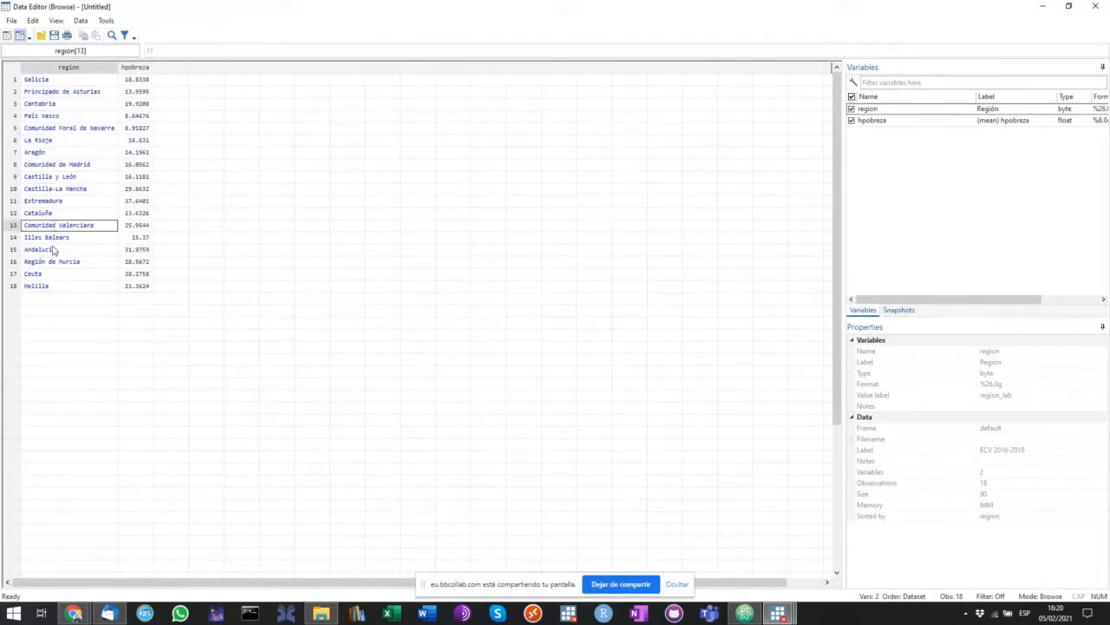
pyautogui.click(54, 249)
pyautogui.click(54, 261)
pyautogui.click(55, 285)
pyautogui.click(55, 189)
pyautogui.click(52, 129)
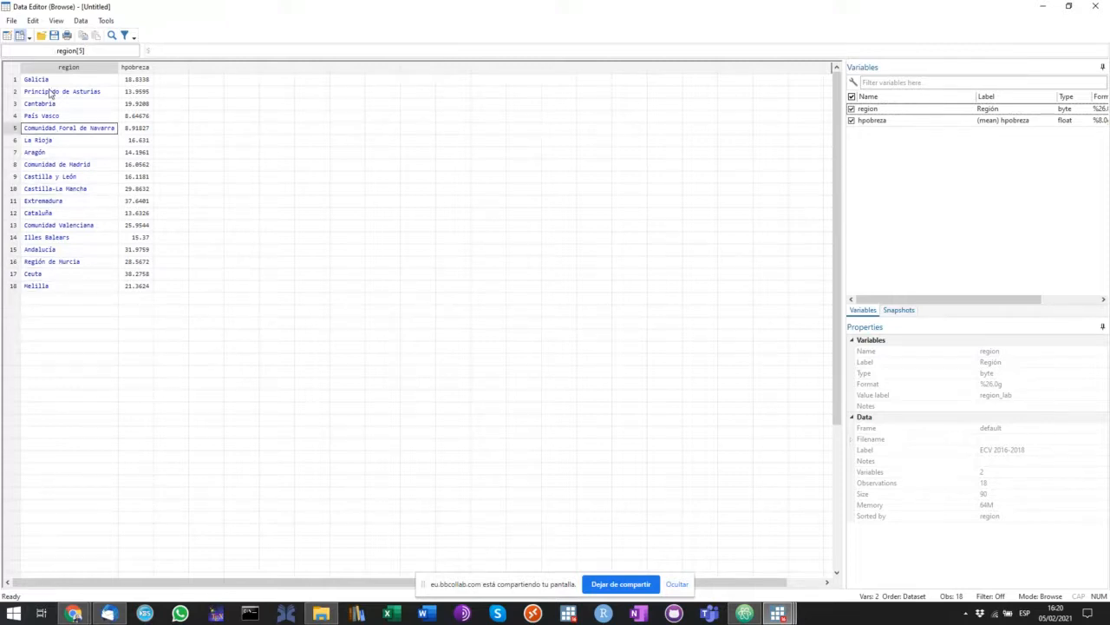
pyautogui.click(50, 93)
pyautogui.click(50, 81)
pyautogui.click(1095, 6)
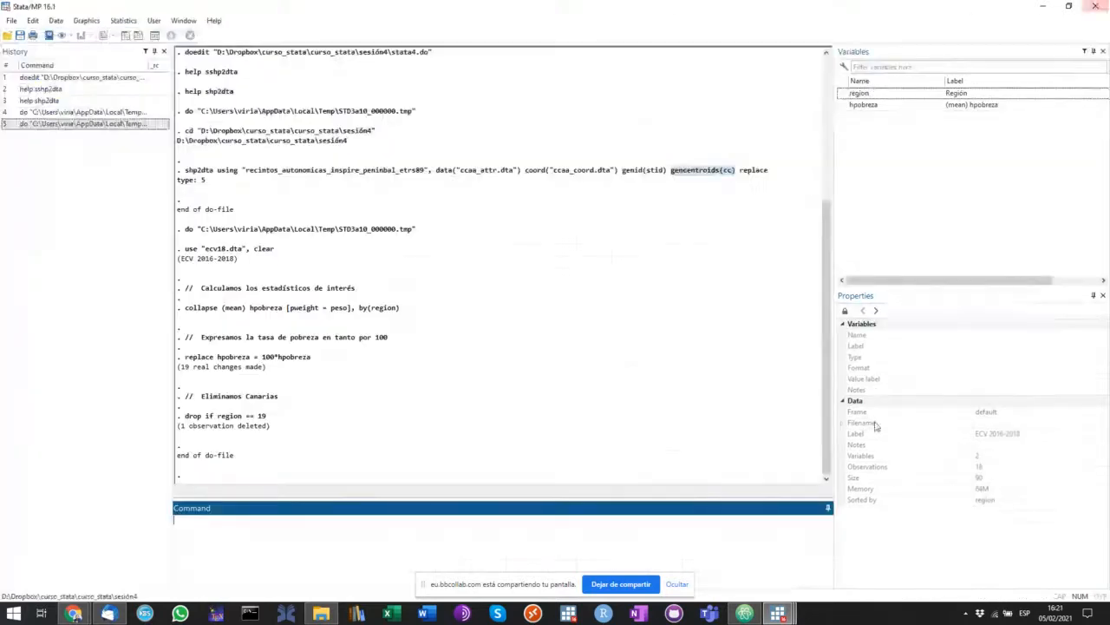
# - Open ccaa_attr.dta from the sesión4 folder, browse it in the Data Editor, and compare the stid codes with the NAMEUNIT region names
pyautogui.click(321, 613)
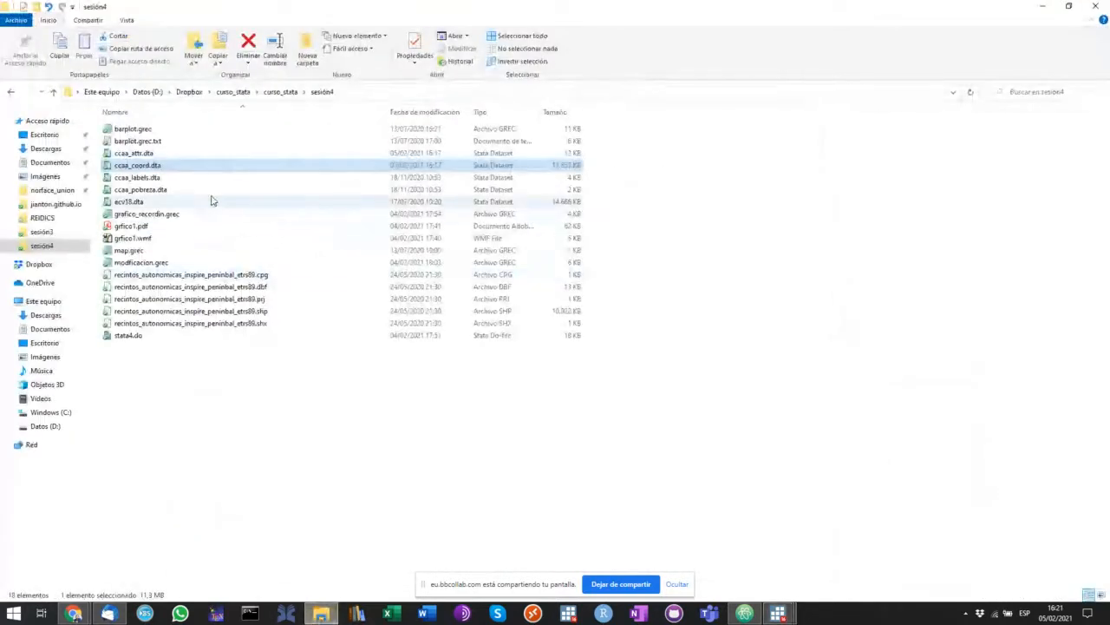
pyautogui.doubleClick(171, 157)
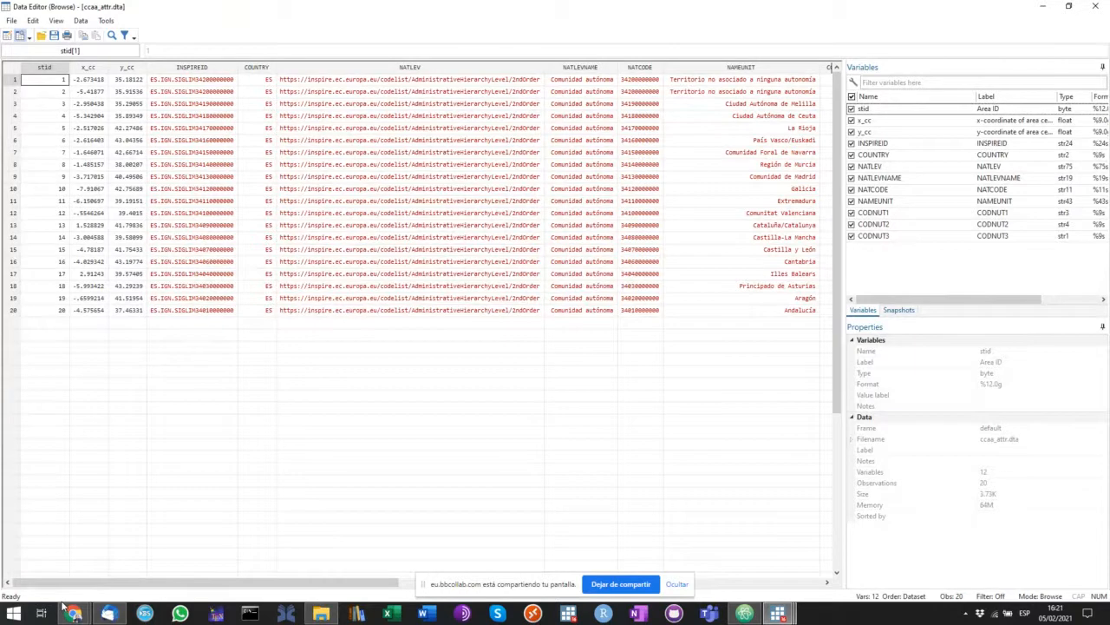
pyautogui.click(56, 71)
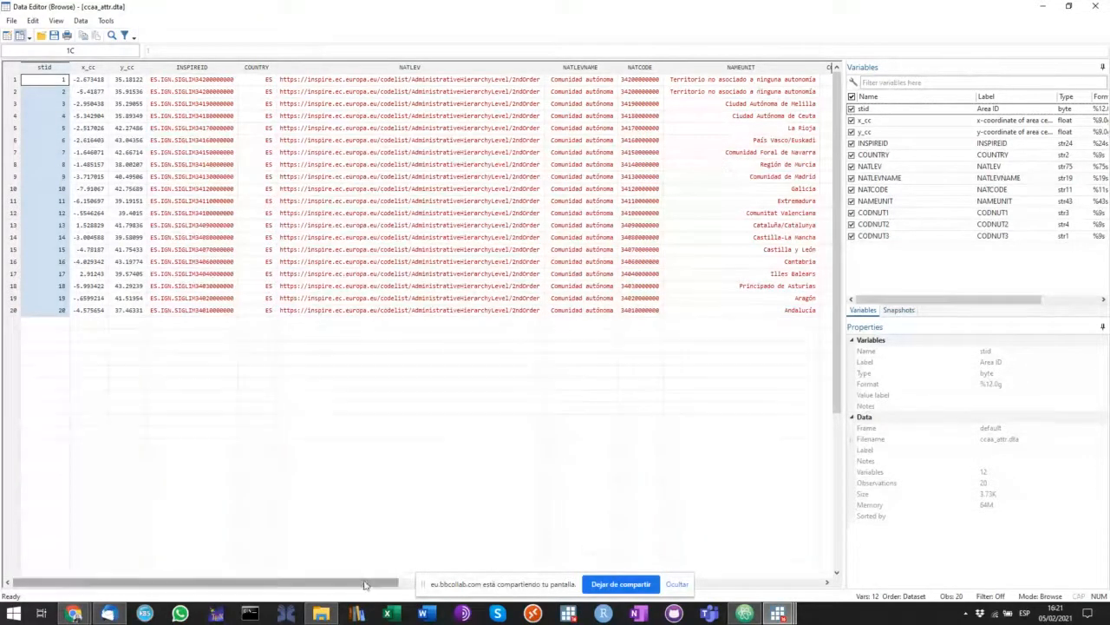
pyautogui.moveTo(368, 582); pyautogui.dragTo(451, 590)
pyautogui.moveTo(704, 103); pyautogui.dragTo(2, 314)
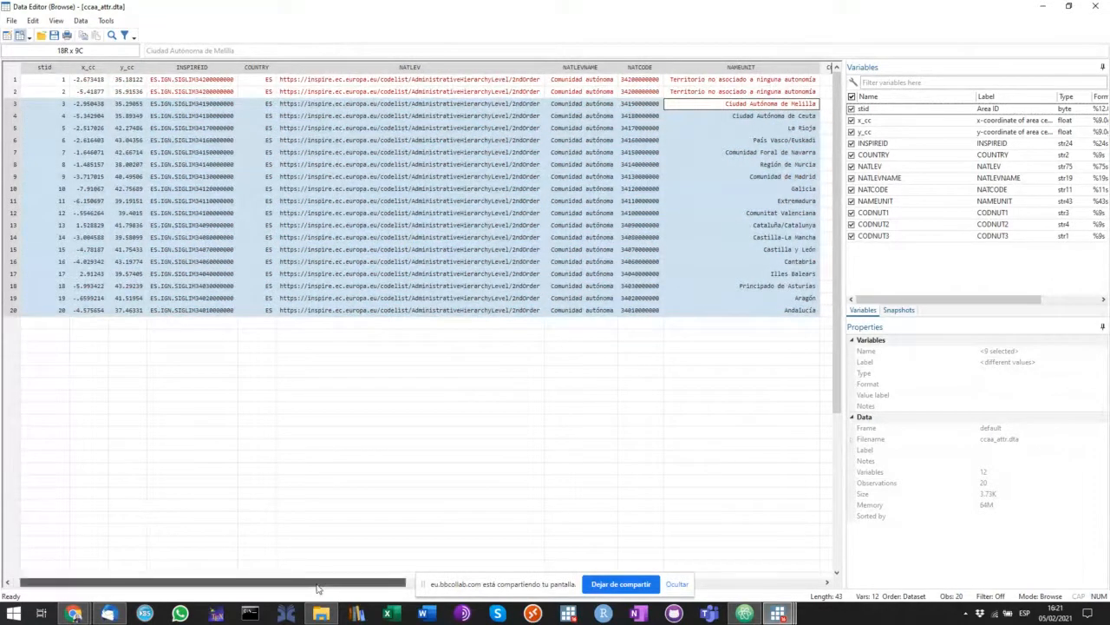
pyautogui.moveTo(340, 590); pyautogui.dragTo(268, 583)
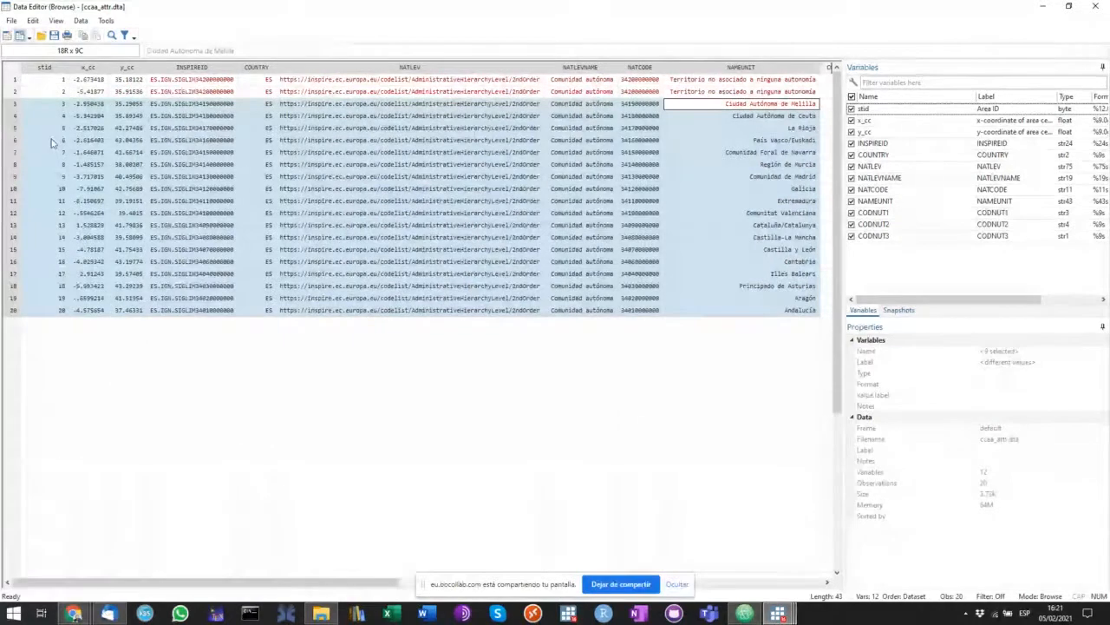
pyautogui.moveTo(768, 613)
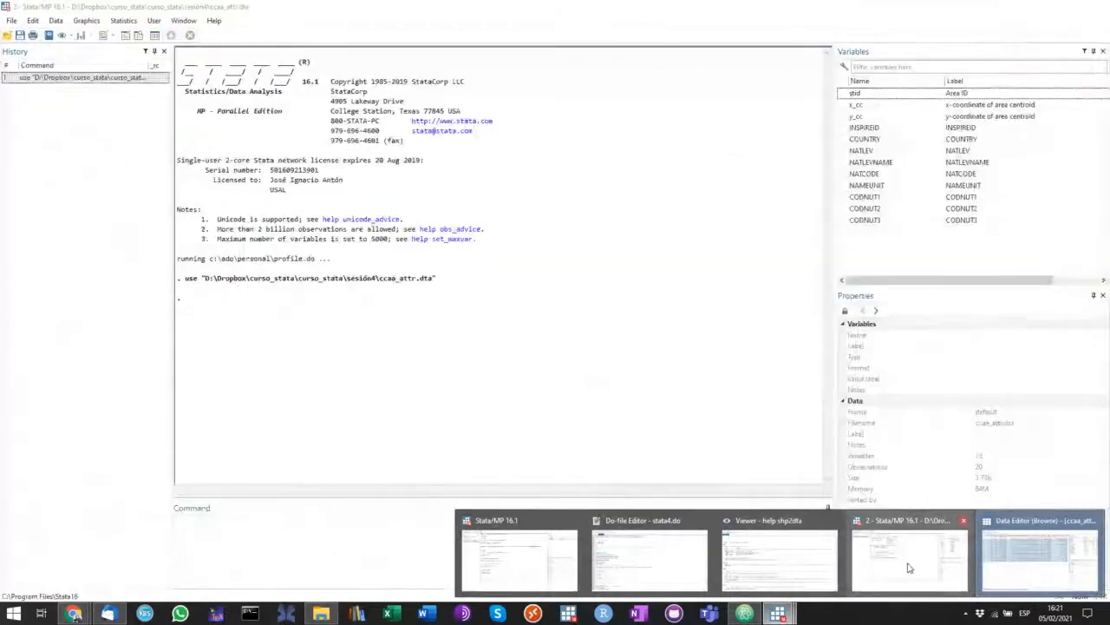
# - Browse the collapsed dataset in the Data Editor and check the numeric codes behind the Galicia, Aragón and Melilla region labels
pyautogui.click(910, 565)
pyautogui.click(134, 36)
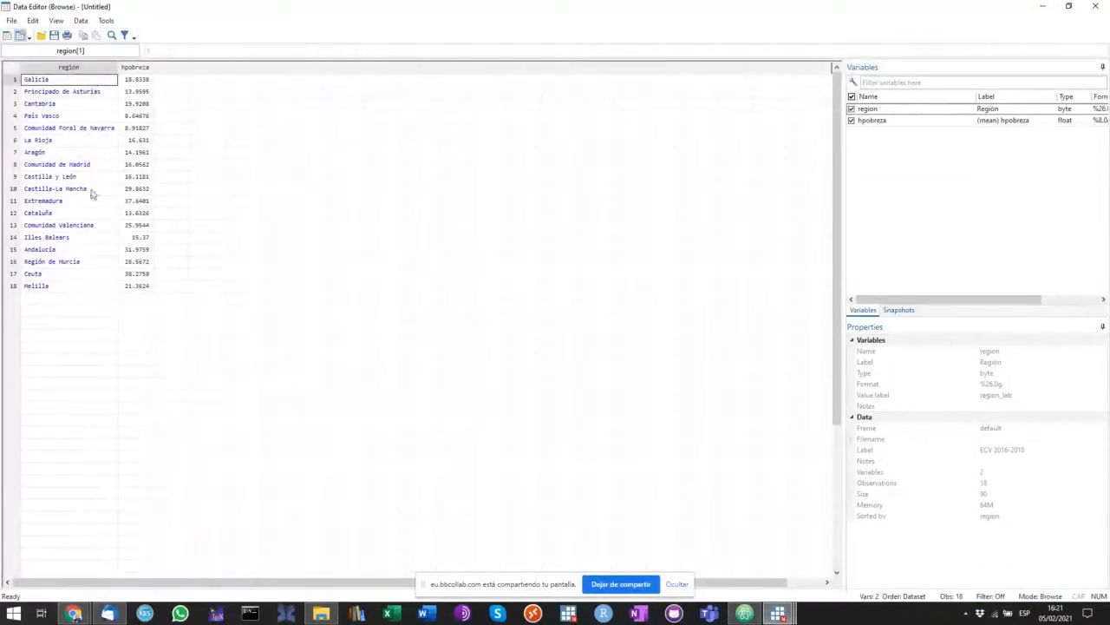
pyautogui.click(87, 286)
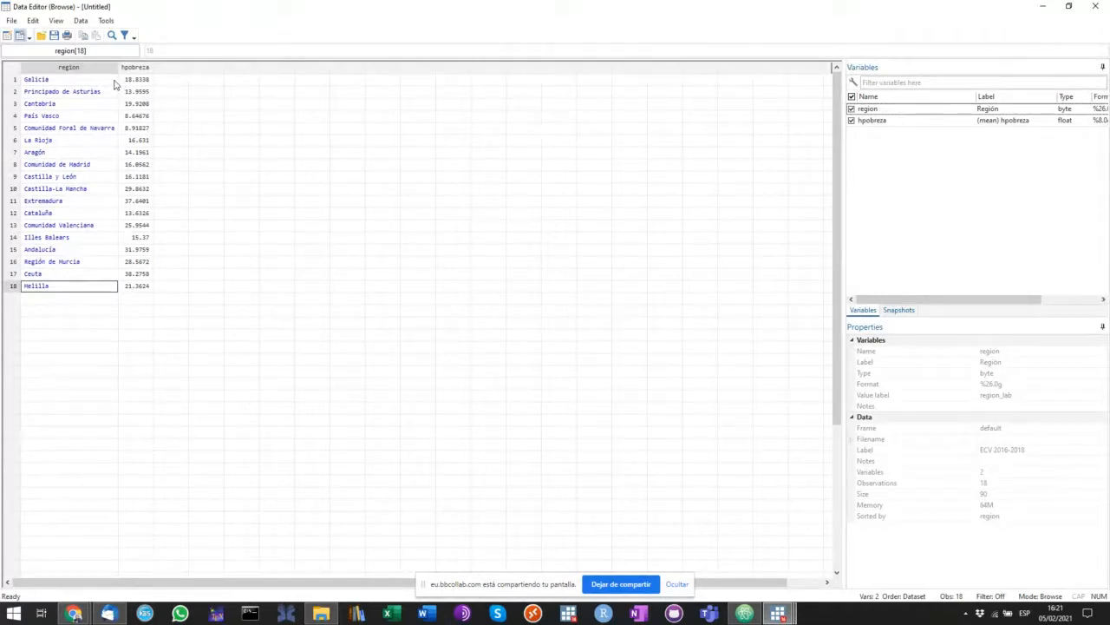
pyautogui.click(105, 81)
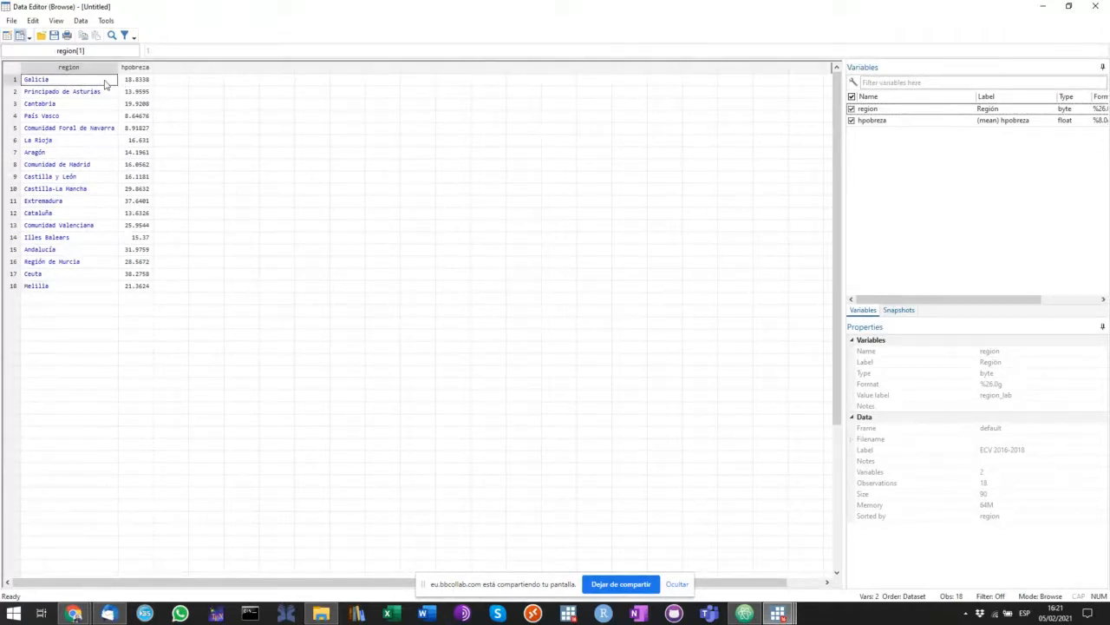
pyautogui.click(93, 153)
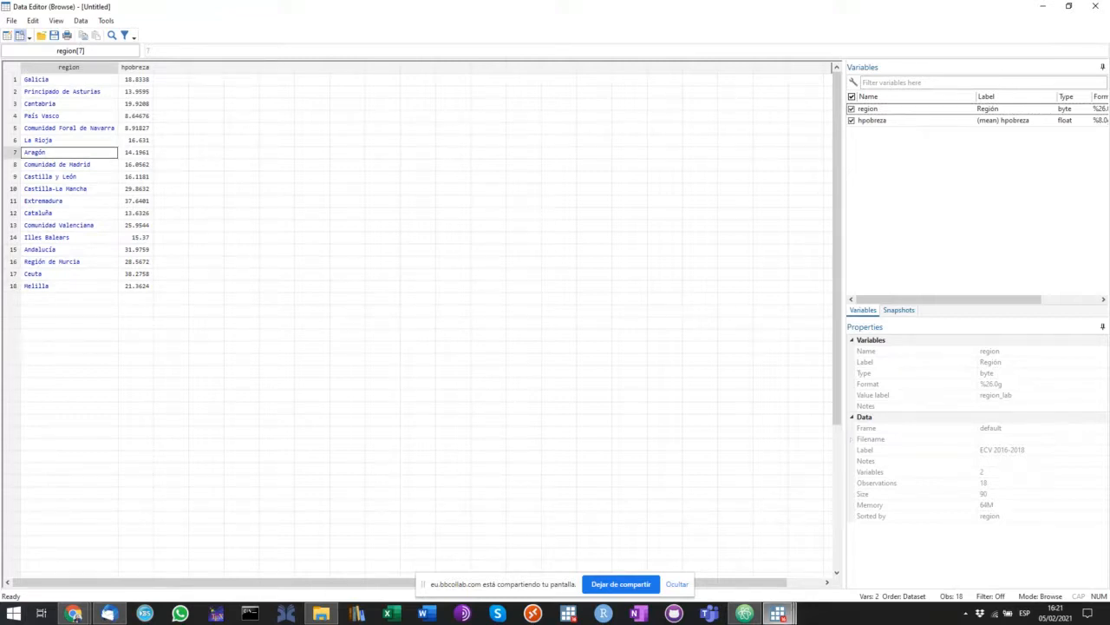
# - Compare those codes with the stid values of Navarra, Galicia and the first row in ccaa_attr.dta, and close both Data Editors
pyautogui.click(778, 613)
pyautogui.click(904, 551)
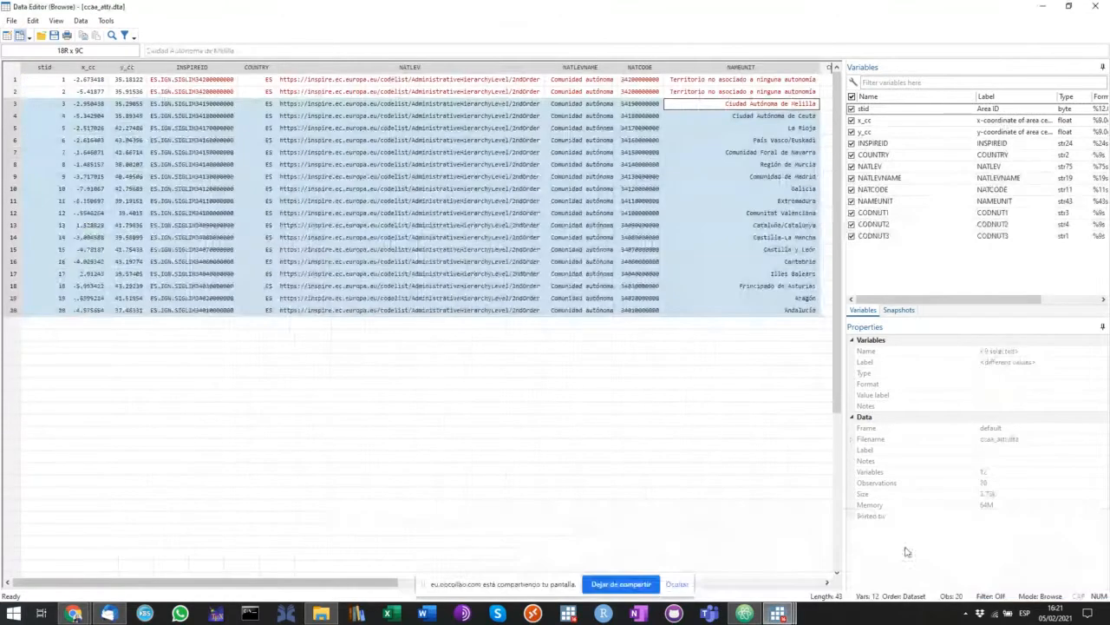
pyautogui.moveTo(61, 154); pyautogui.dragTo(742, 161)
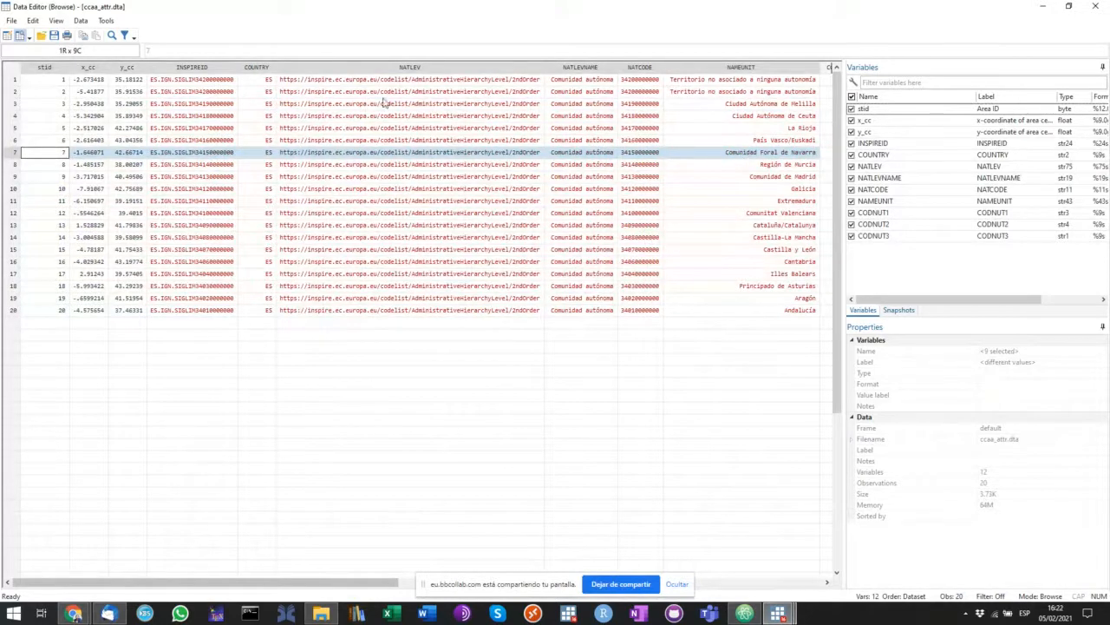
pyautogui.moveTo(40, 83); pyautogui.dragTo(789, 74)
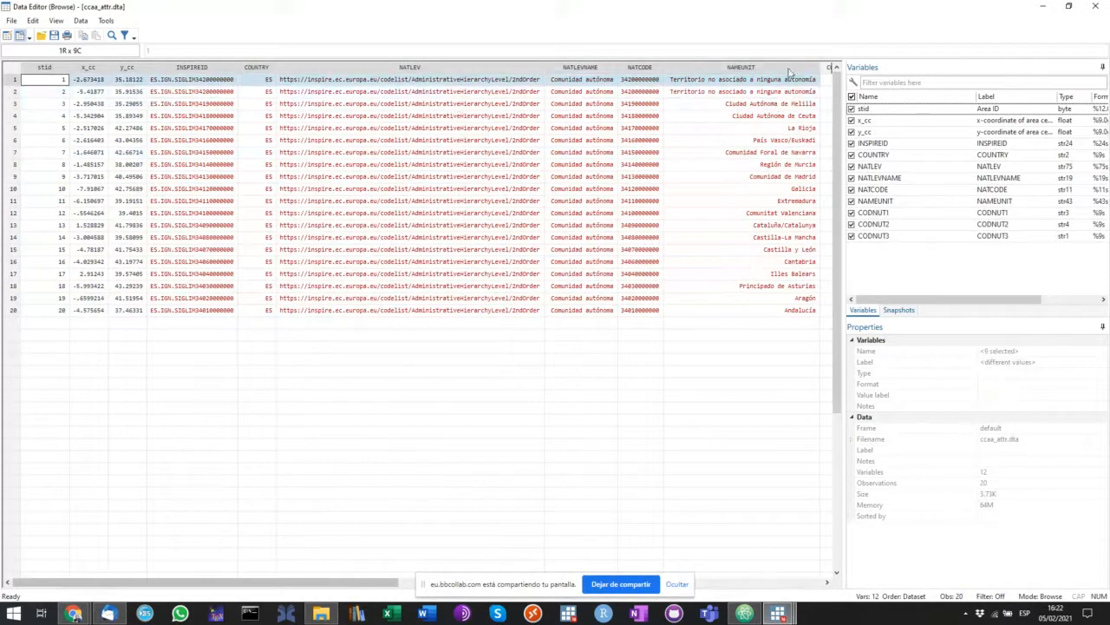
pyautogui.moveTo(810, 192); pyautogui.dragTo(33, 191)
pyautogui.click(202, 386)
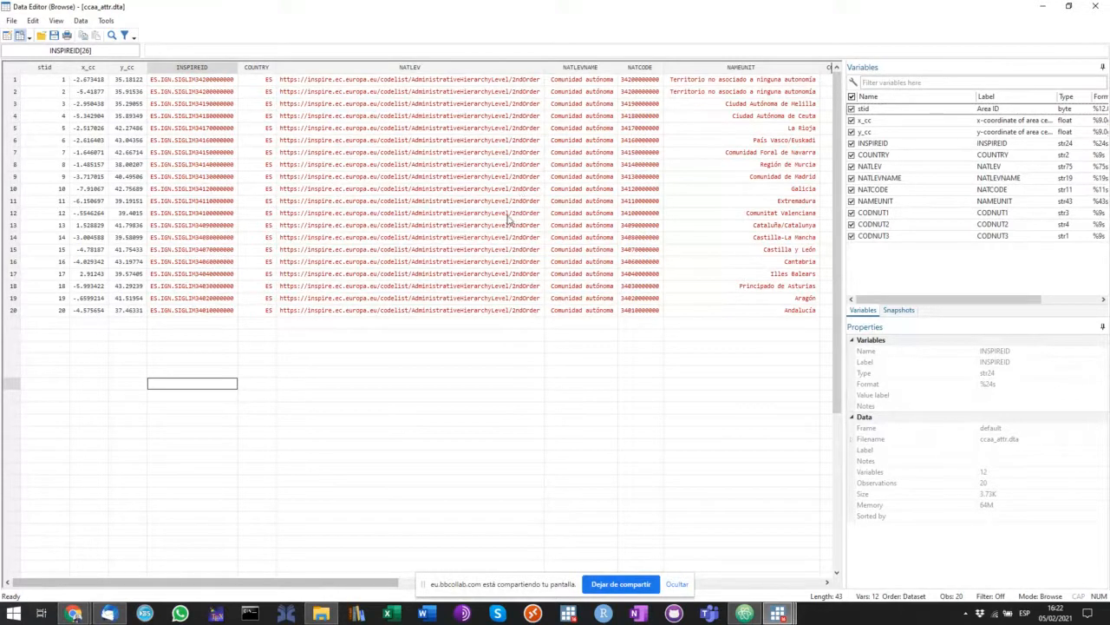
pyautogui.click(1096, 6)
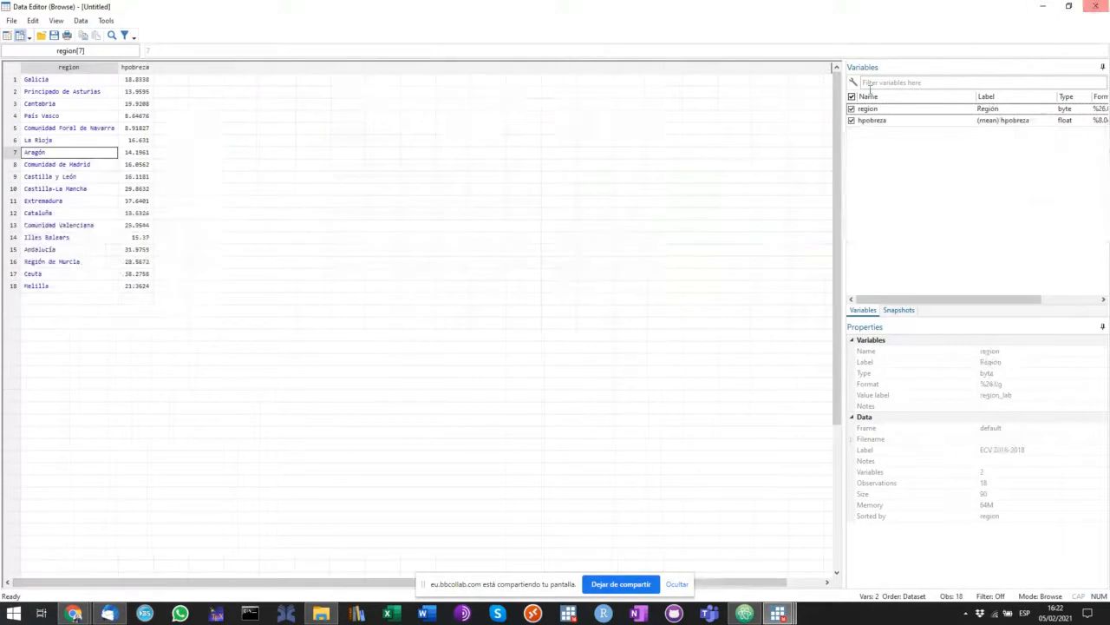
pyautogui.click(1096, 6)
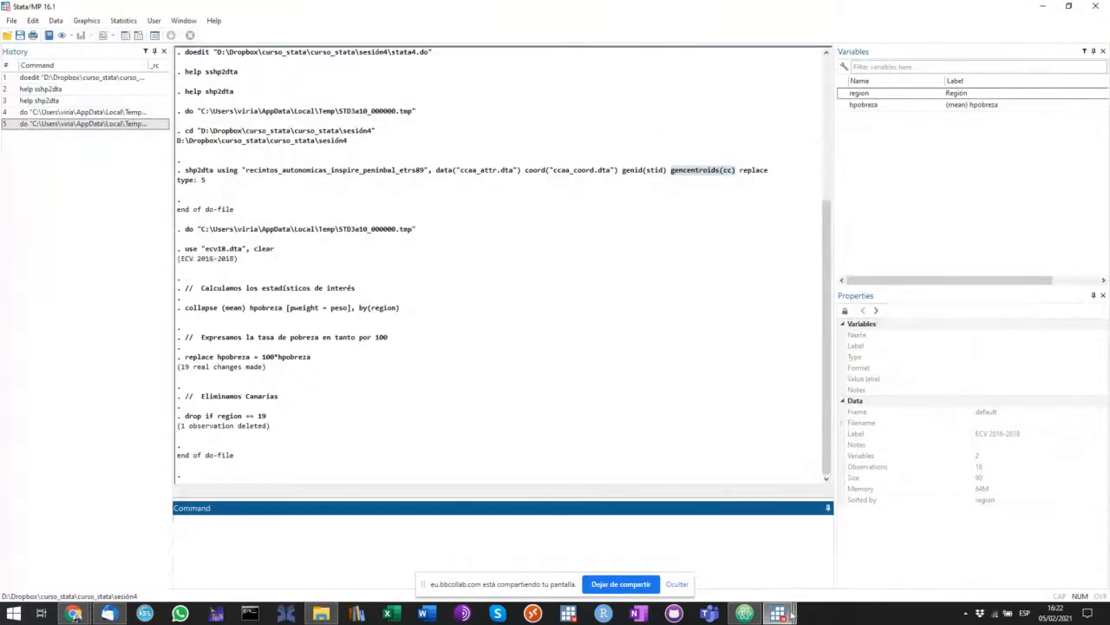
# - Run only the recode region line from stata4.do, which maps the region codes to stid, and show the Stata results
pyautogui.moveTo(778, 613)
pyautogui.click(711, 555)
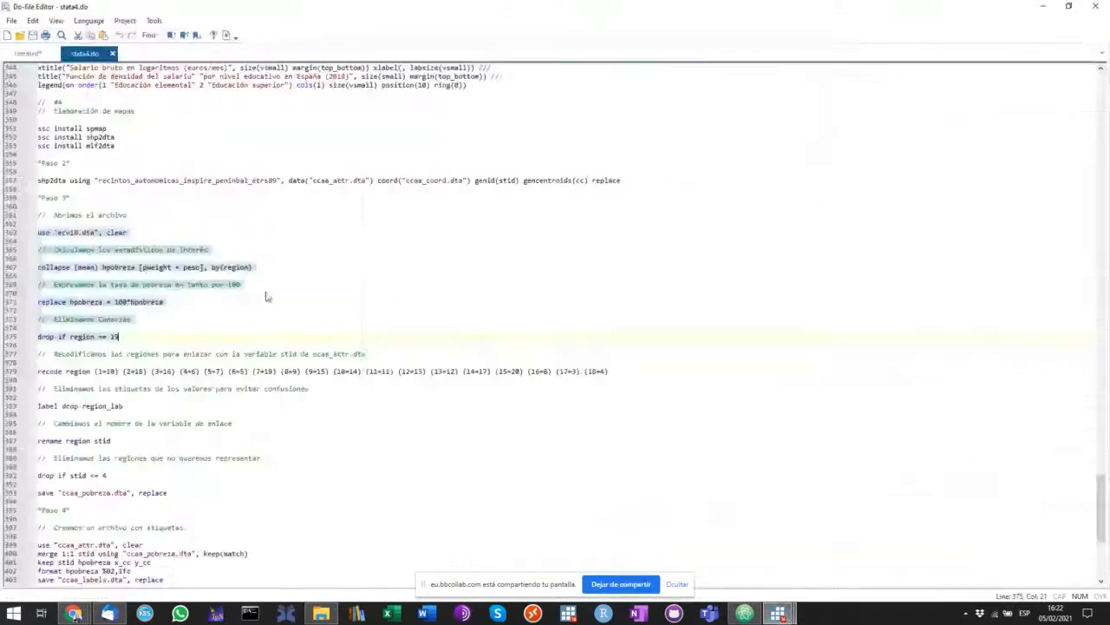
pyautogui.tripleClick(37, 372)
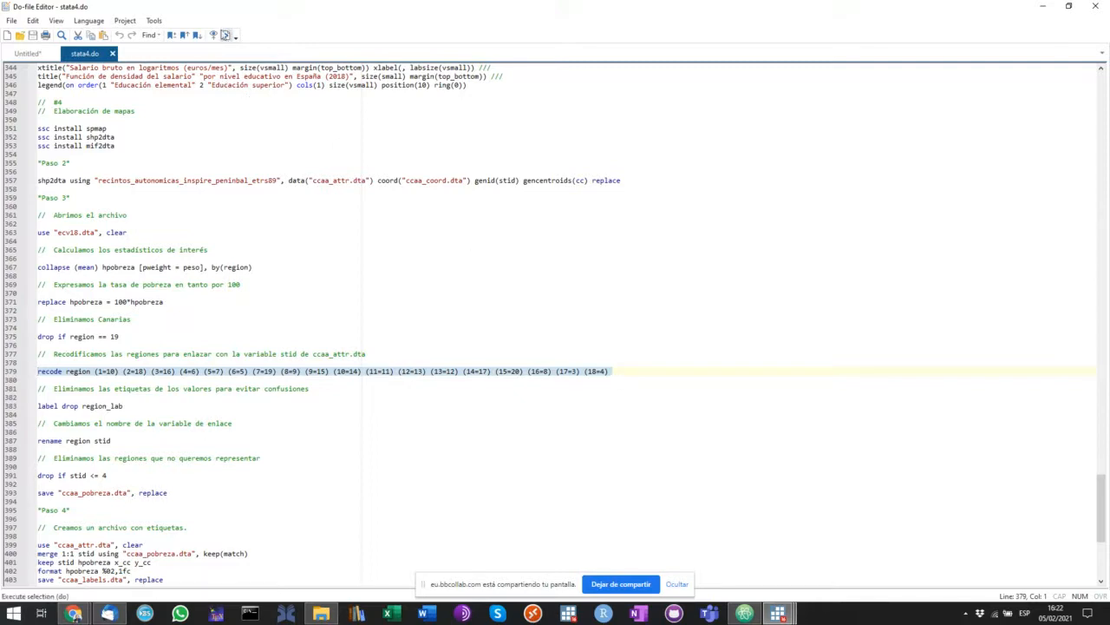
pyautogui.click(228, 36)
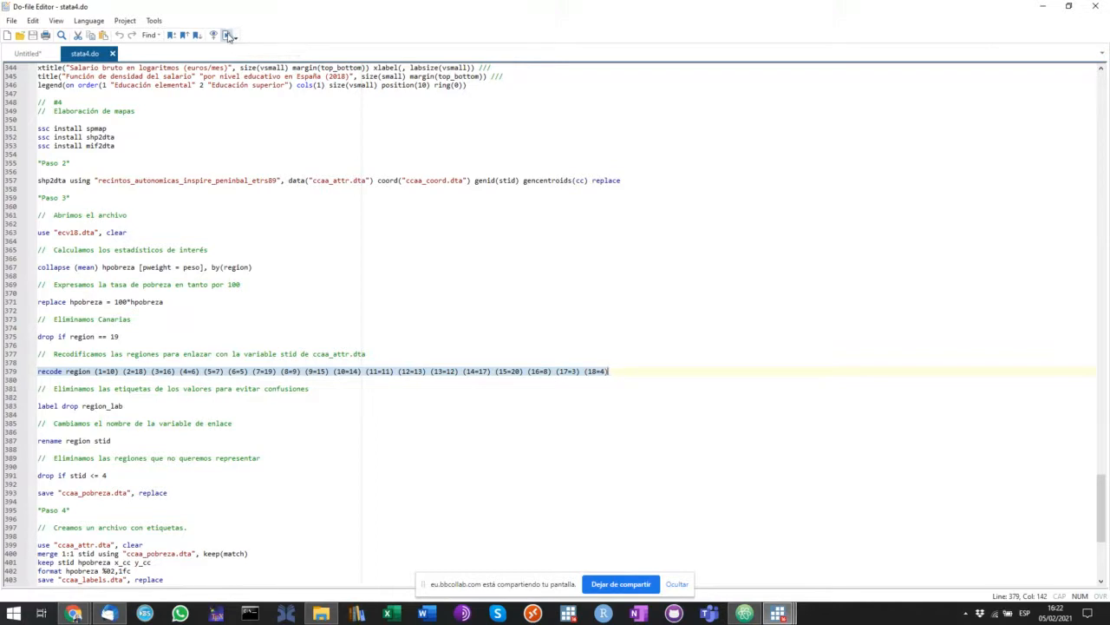
pyautogui.moveTo(781, 613)
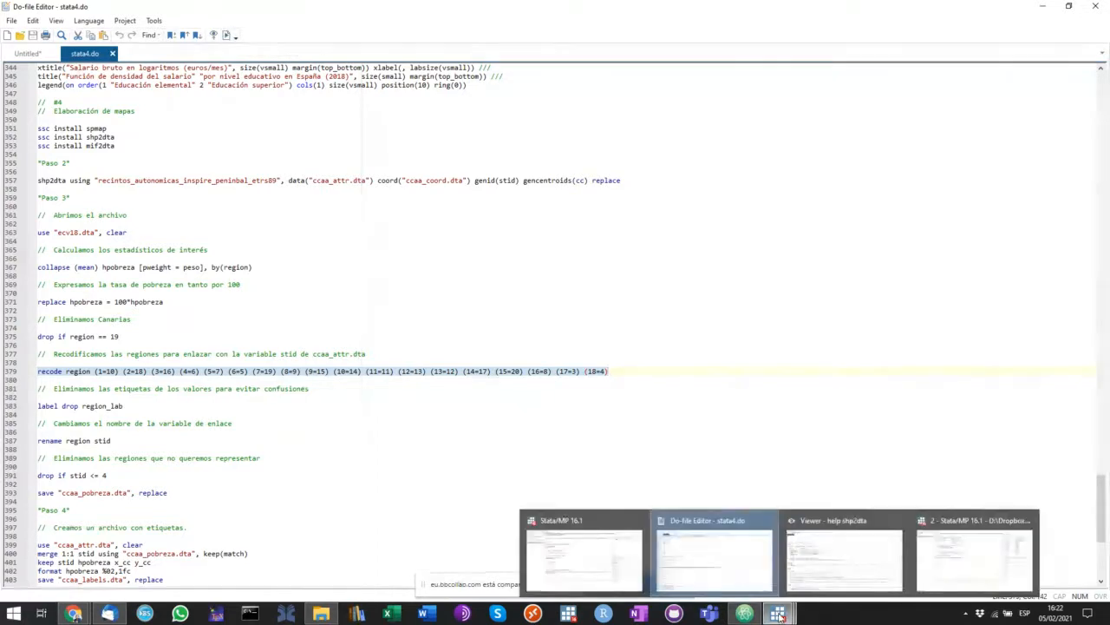
pyautogui.click(606, 543)
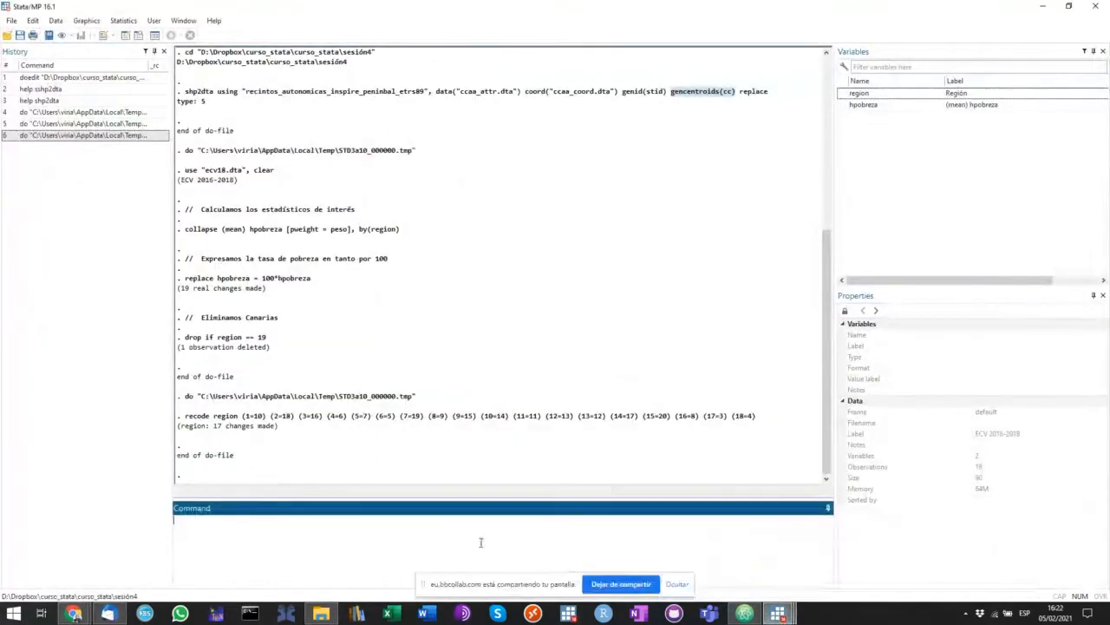
# - Run the label drop region_lab line from stata4.do to remove the region value labels
pyautogui.moveTo(779, 614)
pyautogui.click(717, 555)
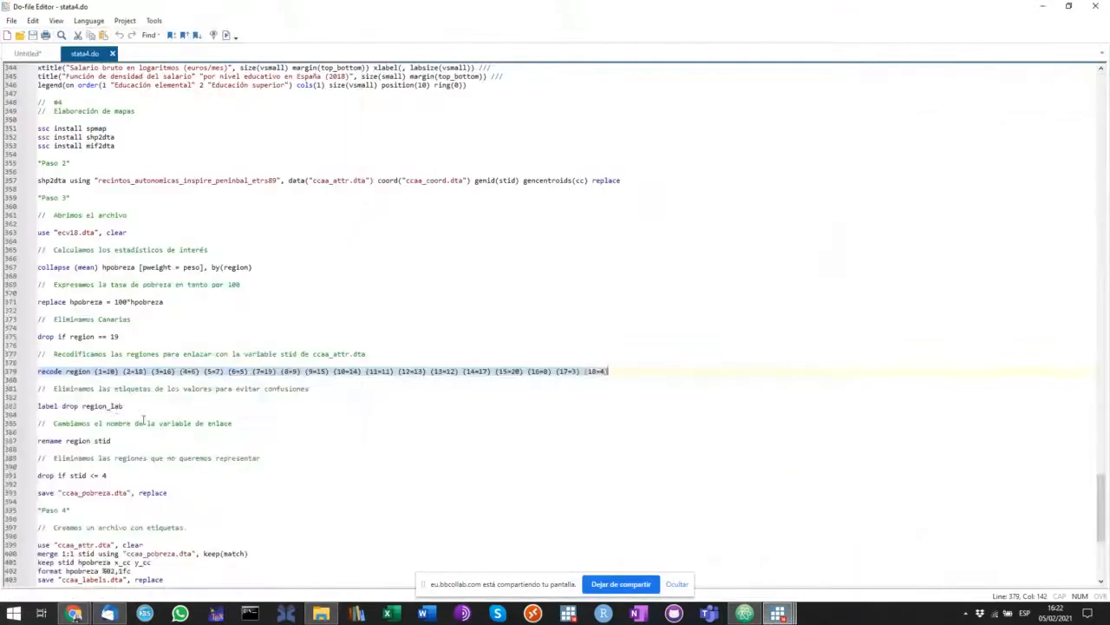
pyautogui.click(132, 407)
pyautogui.hotkey('shift', 'Home')
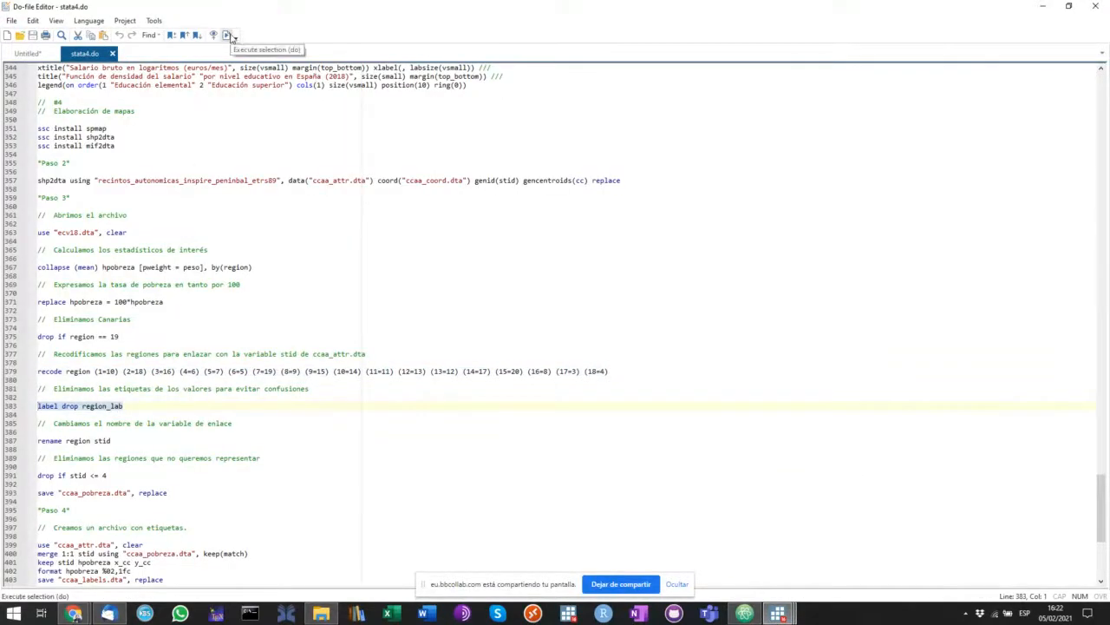
pyautogui.click(229, 37)
# - Browse the recoded dataset in the Data Editor, examine the region and hpobreza columns, and close the editor
pyautogui.moveTo(778, 613)
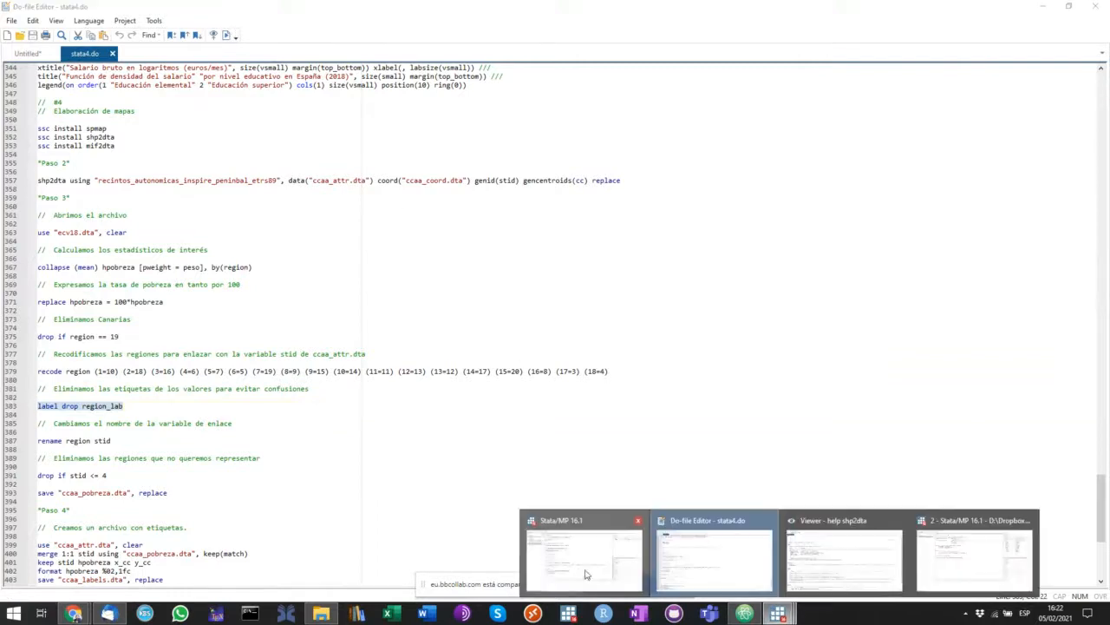
pyautogui.click(572, 555)
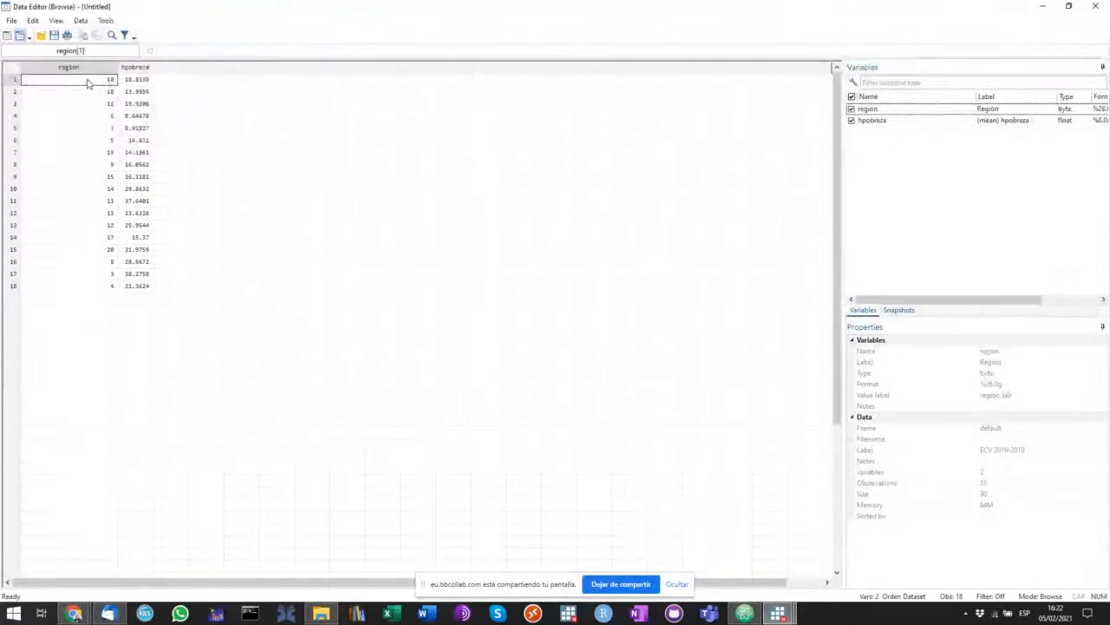
pyautogui.moveTo(90, 83); pyautogui.dragTo(142, 286)
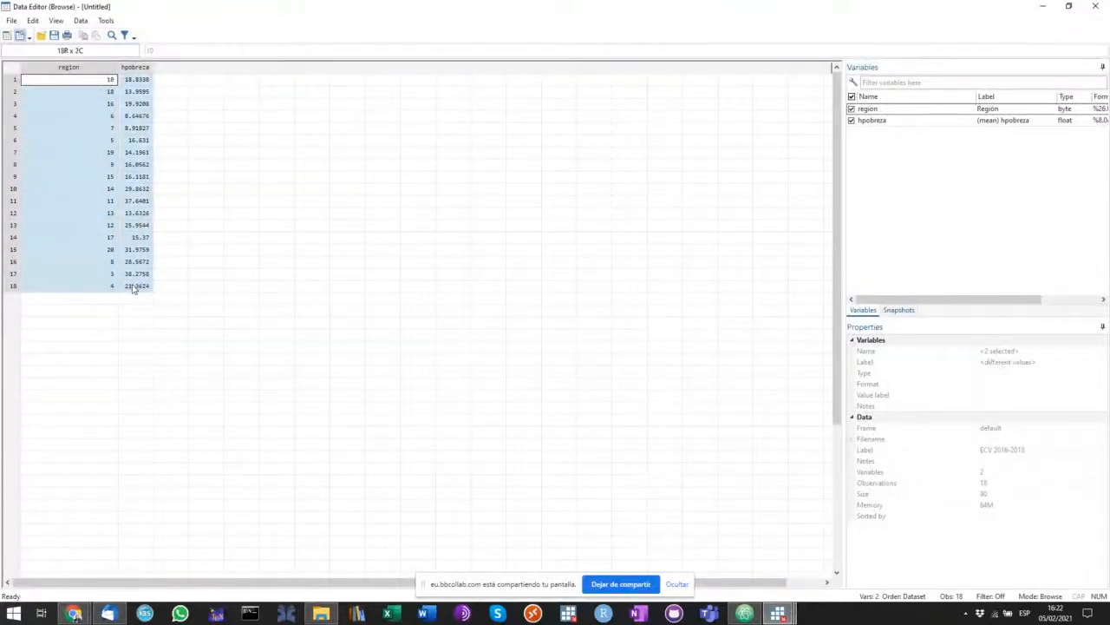
pyautogui.click(241, 347)
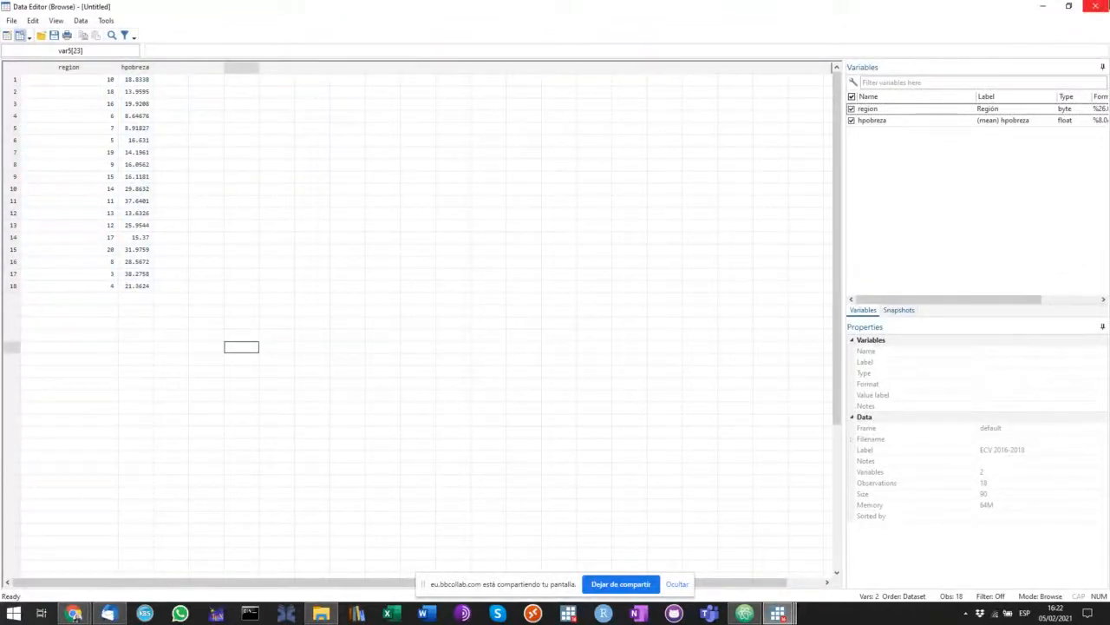
pyautogui.click(1095, 6)
# - Review the rename region stid line in stata4.do, examine the region column in the Data Editor, and close the editor
pyautogui.moveTo(778, 613)
pyautogui.click(763, 553)
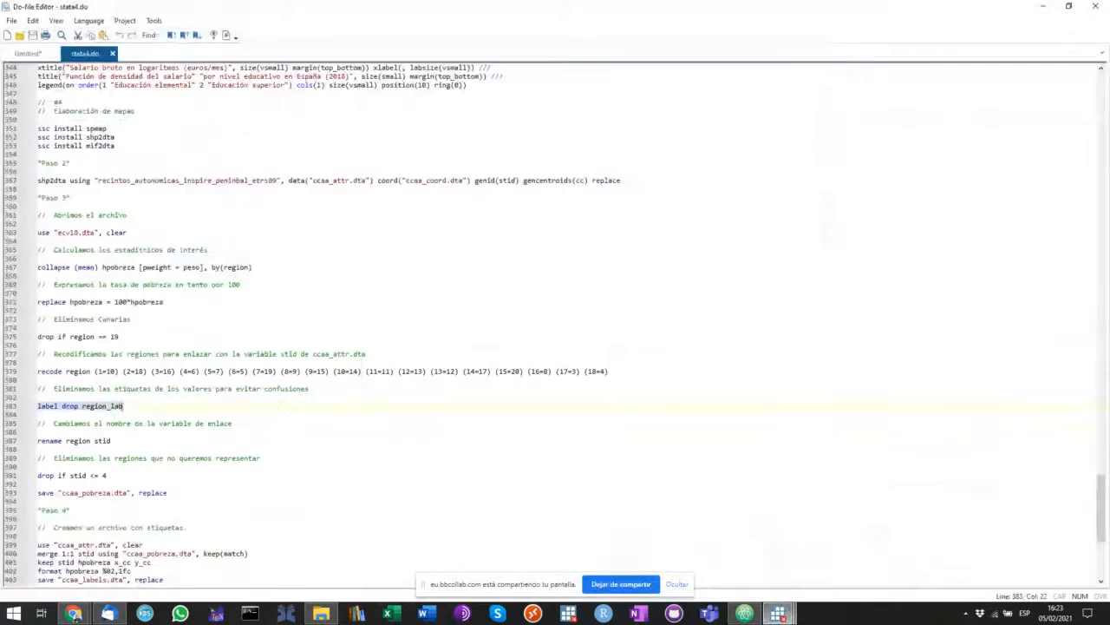
pyautogui.scroll(-3, 165, 429)
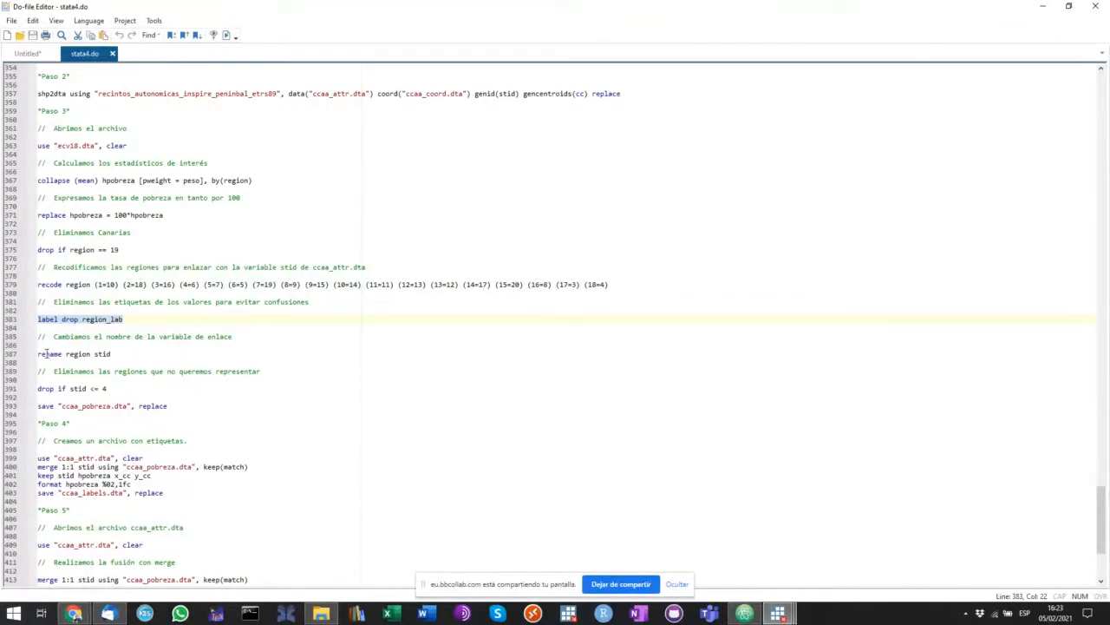
pyautogui.moveTo(67, 353); pyautogui.dragTo(91, 354)
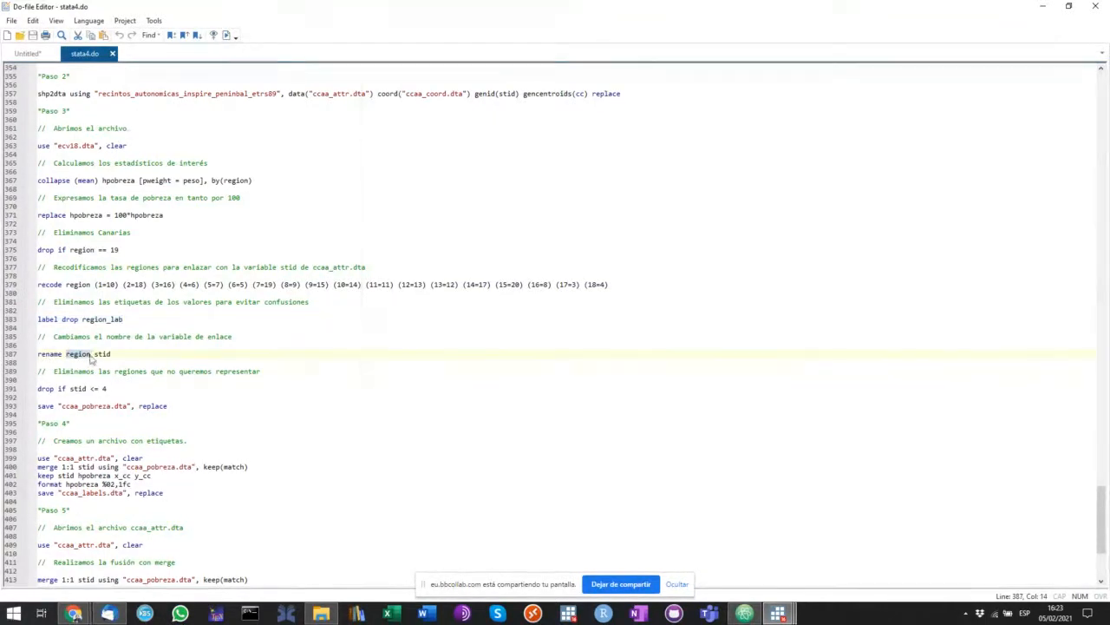
pyautogui.moveTo(778, 613)
pyautogui.click(586, 555)
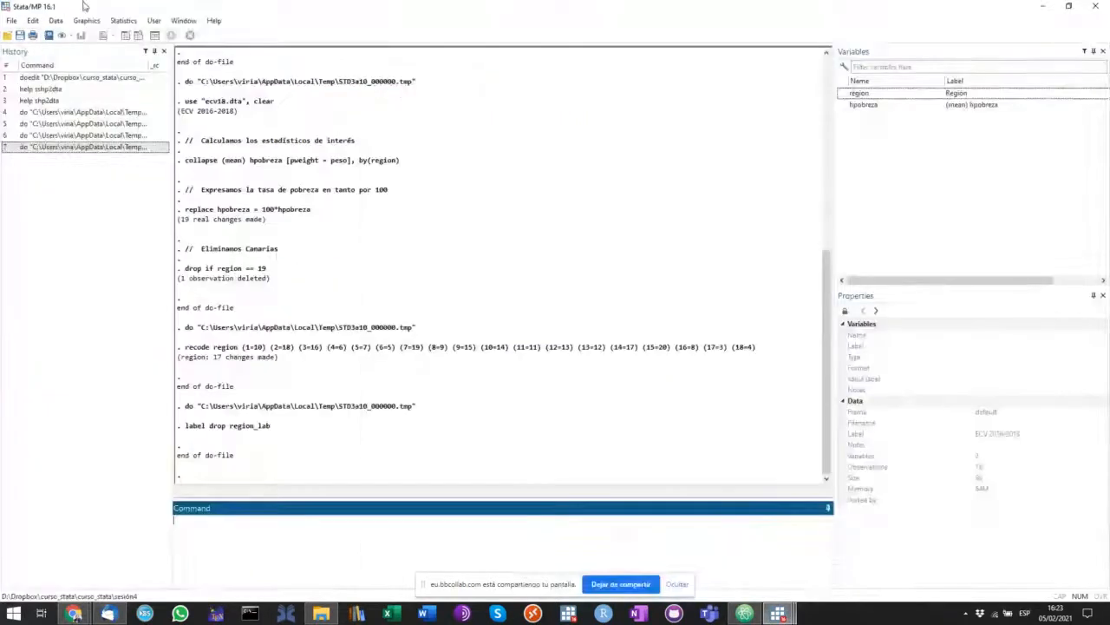
pyautogui.click(138, 35)
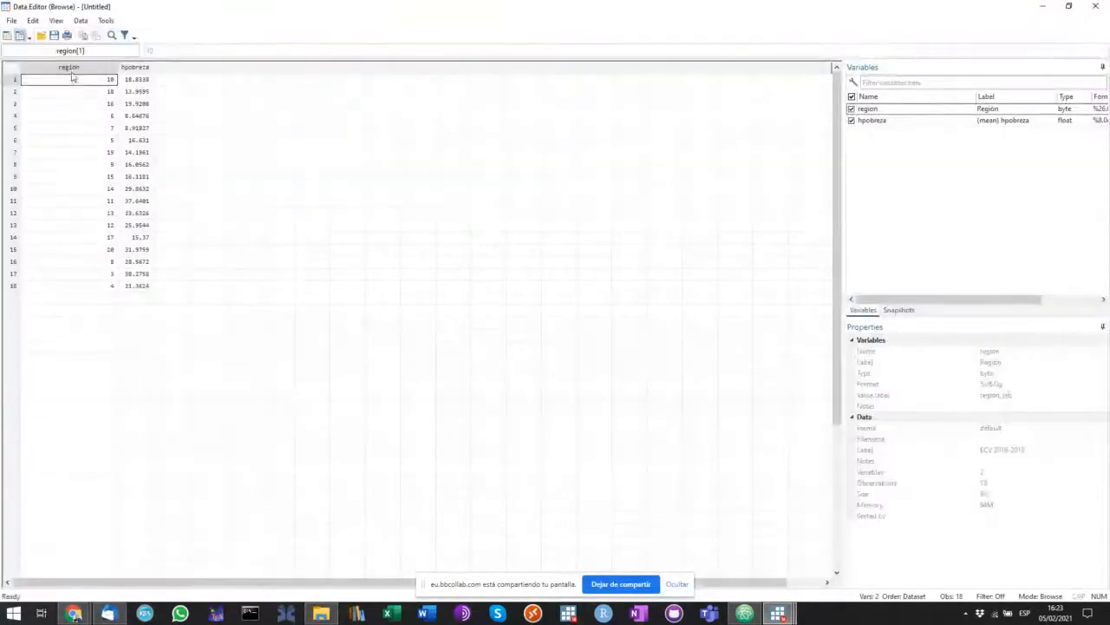
pyautogui.moveTo(73, 78); pyautogui.dragTo(62, 299)
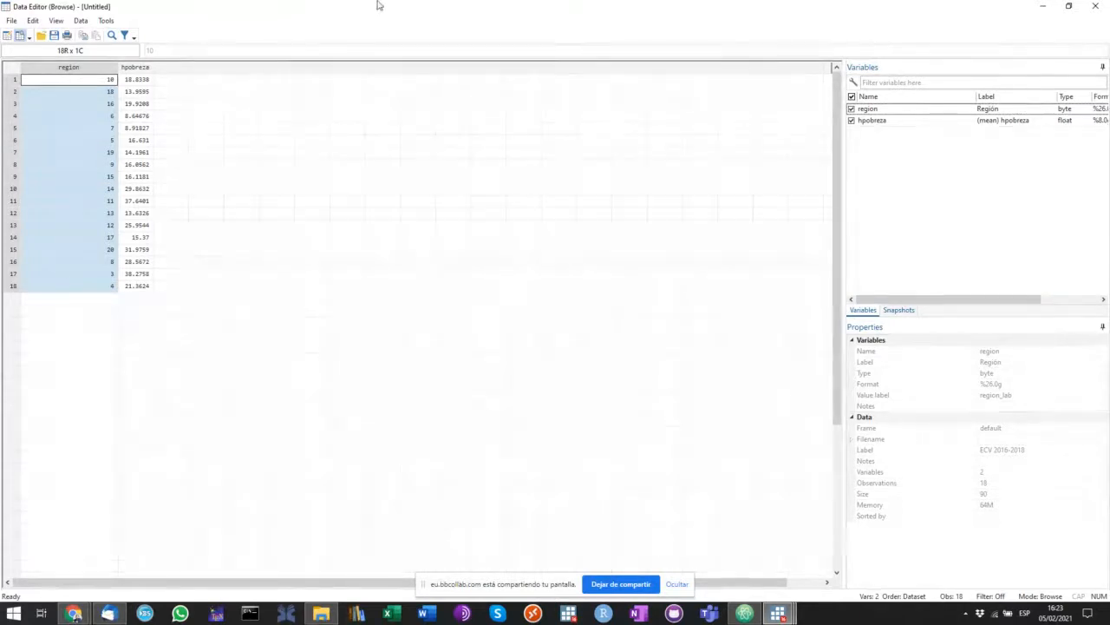
pyautogui.click(1094, 6)
# - Try to run the drop if stid <= 4 and save "ccaa_pobreza.dta", replace lines from stata4.do and check the Stata results
pyautogui.click(779, 613)
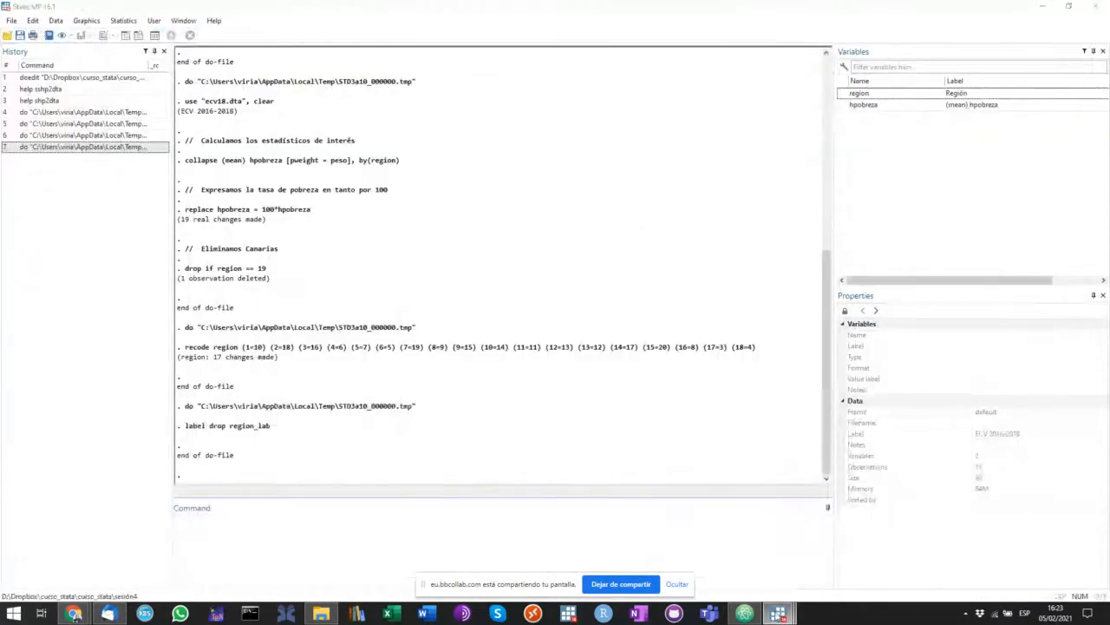
pyautogui.click(752, 559)
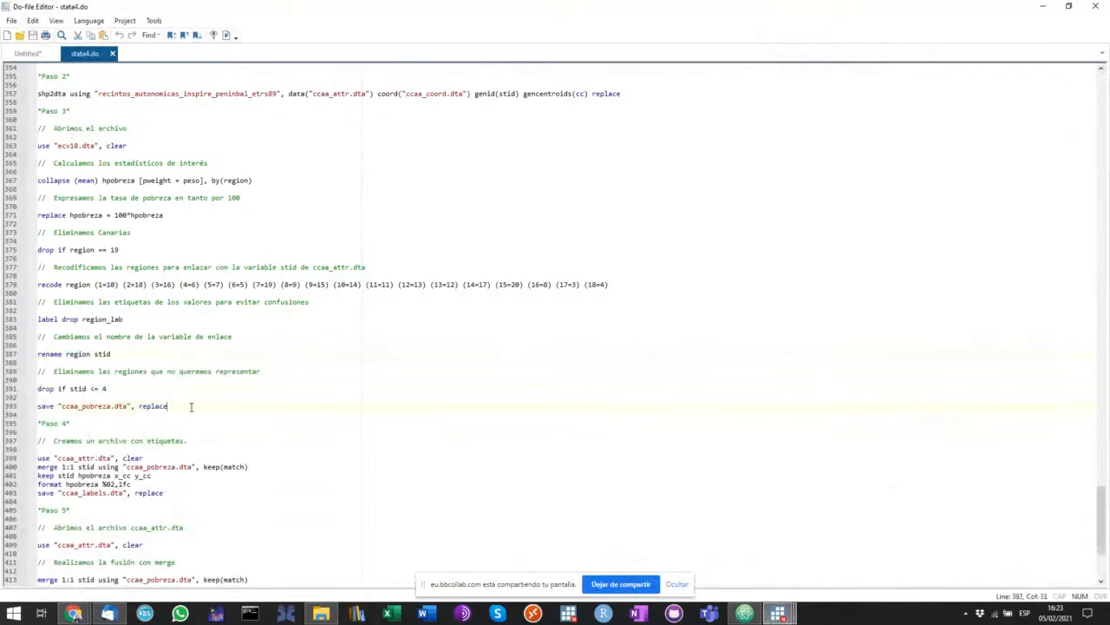
pyautogui.moveTo(186, 405); pyautogui.dragTo(37, 388)
pyautogui.click(226, 36)
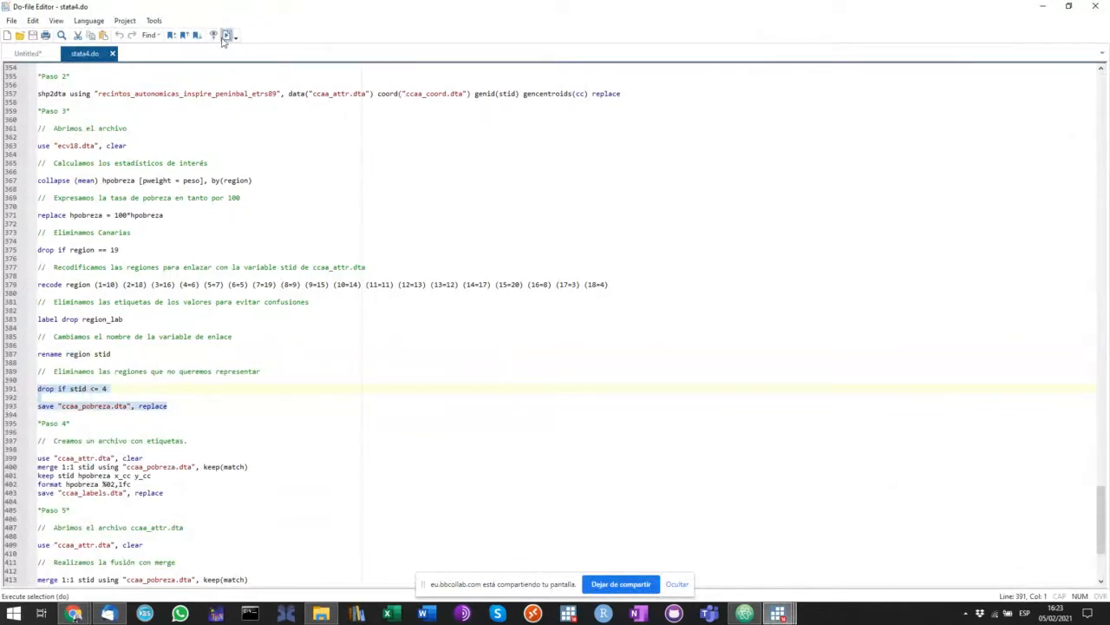
pyautogui.click(779, 613)
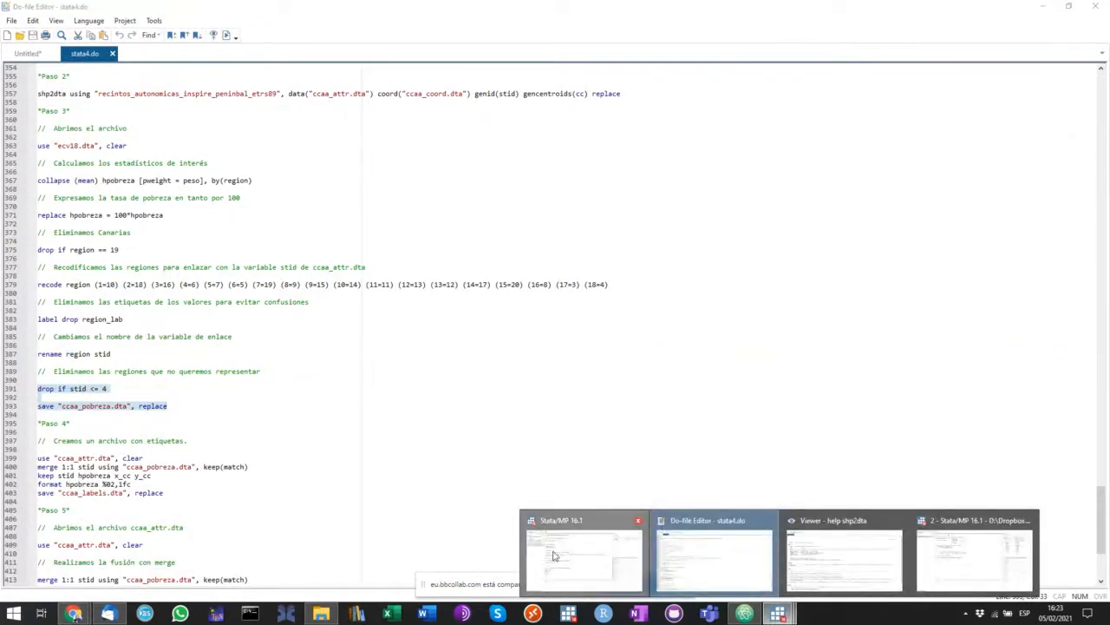
pyautogui.click(580, 555)
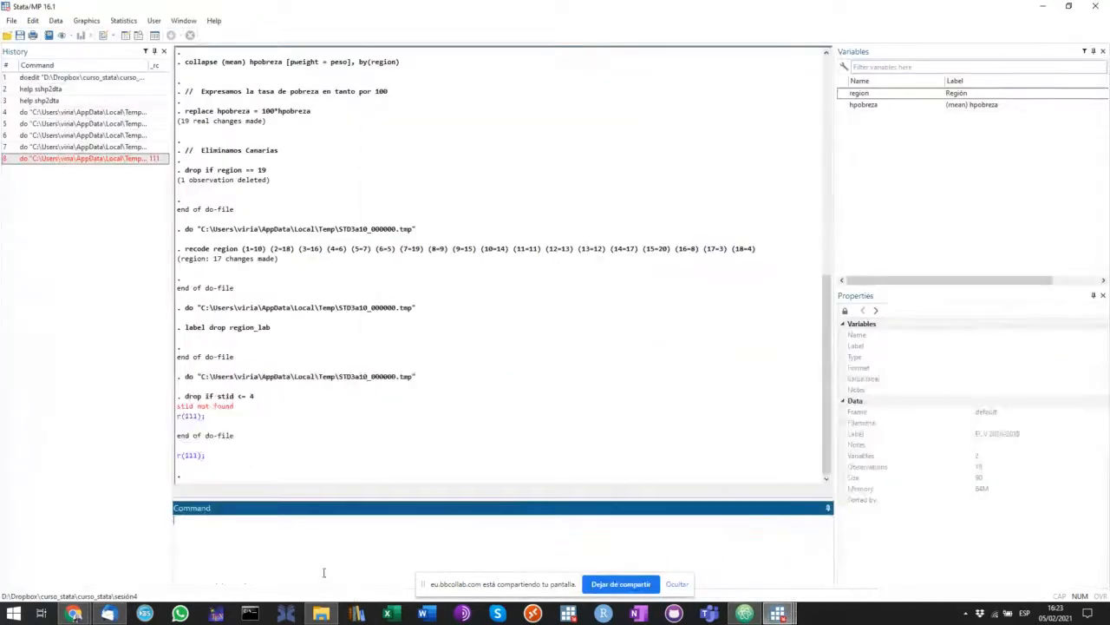
# - Run the stata4.do lines from rename region stid through drop if stid <= 4 to save "ccaa_pobreza.dta", replace
pyautogui.click(778, 614)
pyautogui.click(716, 564)
pyautogui.click(48, 359)
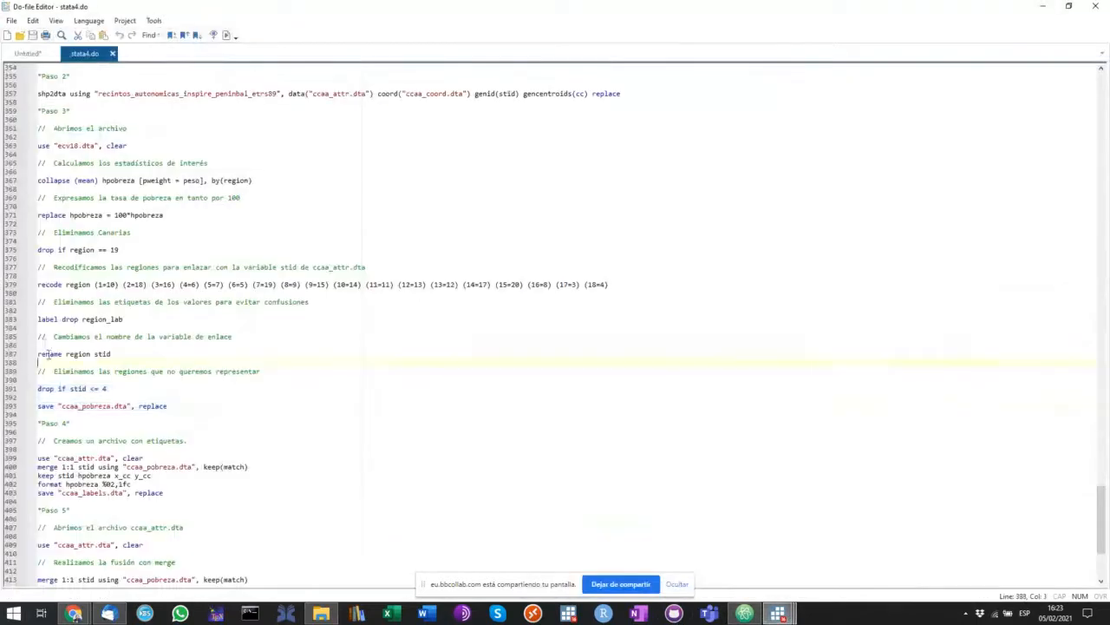
pyautogui.moveTo(39, 351); pyautogui.dragTo(222, 412)
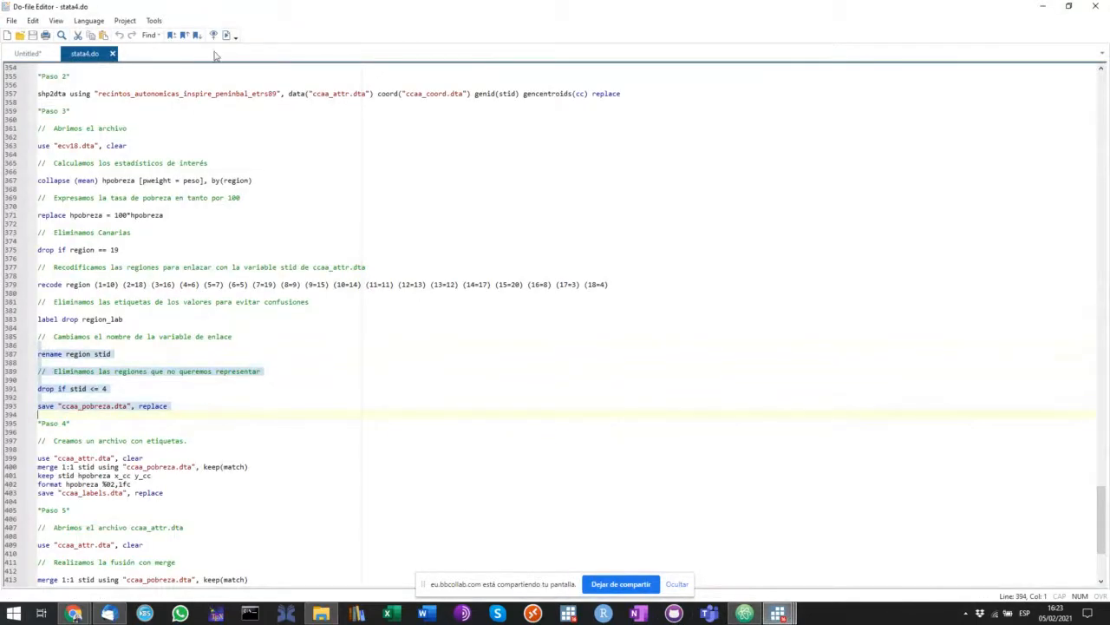
pyautogui.hotkey('shift', 'Left')
pyautogui.click(778, 614)
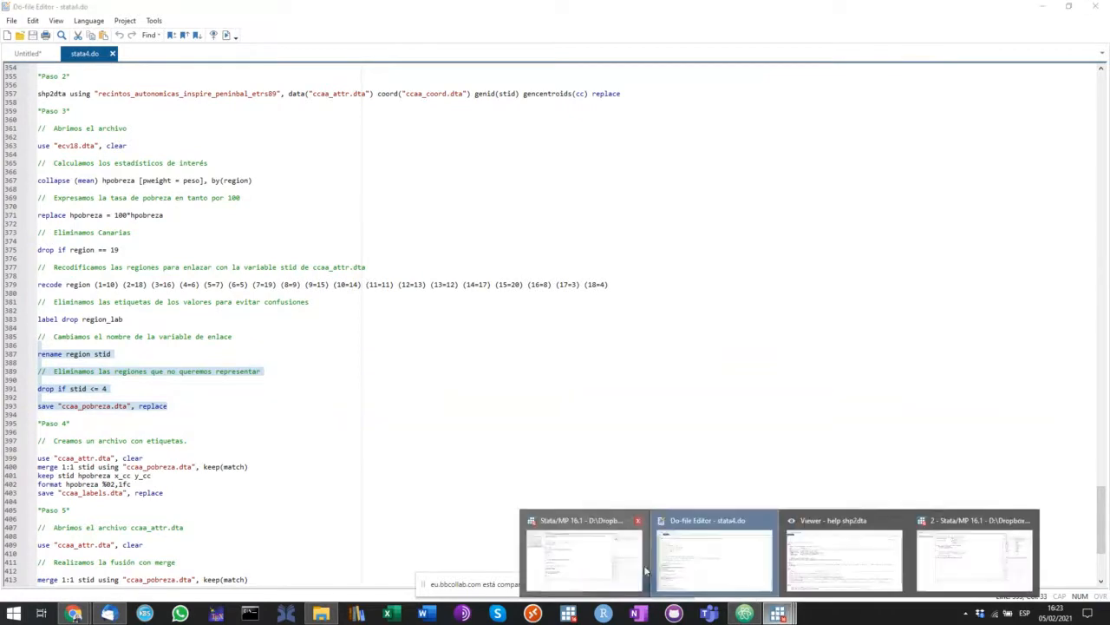
# - Check the Stata results, then switch to the Sesión 4 web page and review the Paso 4 instructions for creating a region labels file
pyautogui.click(600, 566)
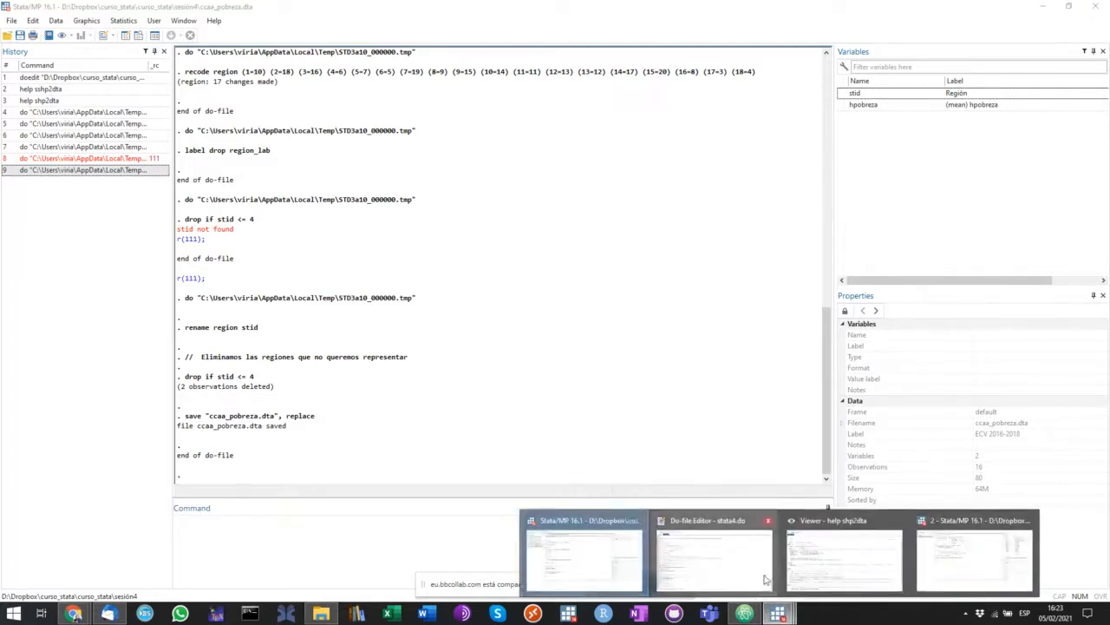
pyautogui.moveTo(74, 611)
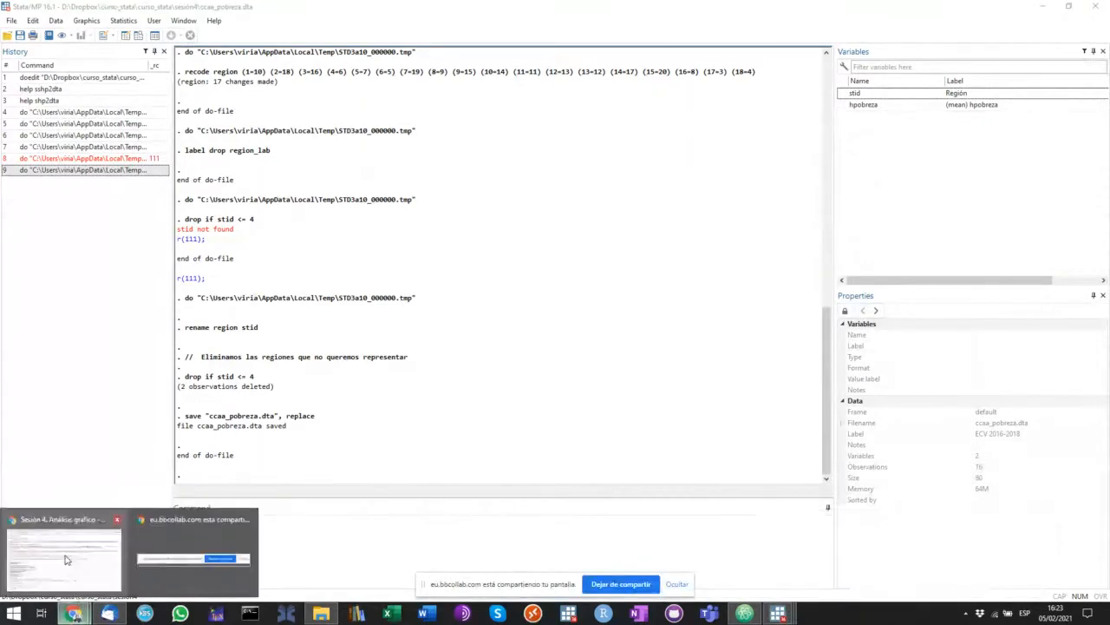
pyautogui.click(68, 563)
pyautogui.click(157, 241)
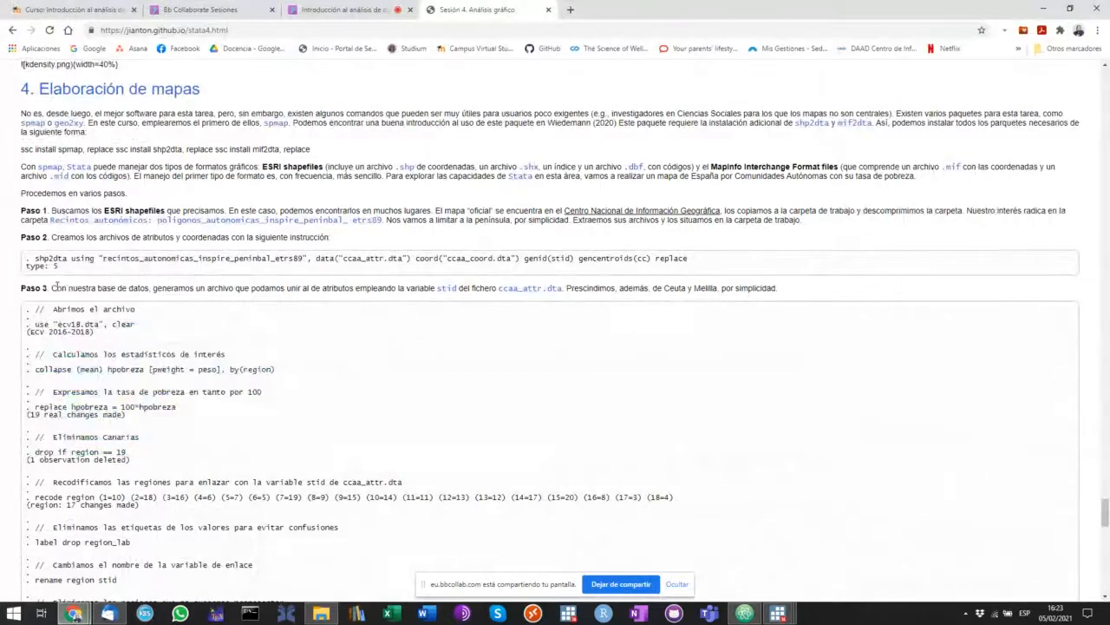
pyautogui.scroll(-5, 82, 356)
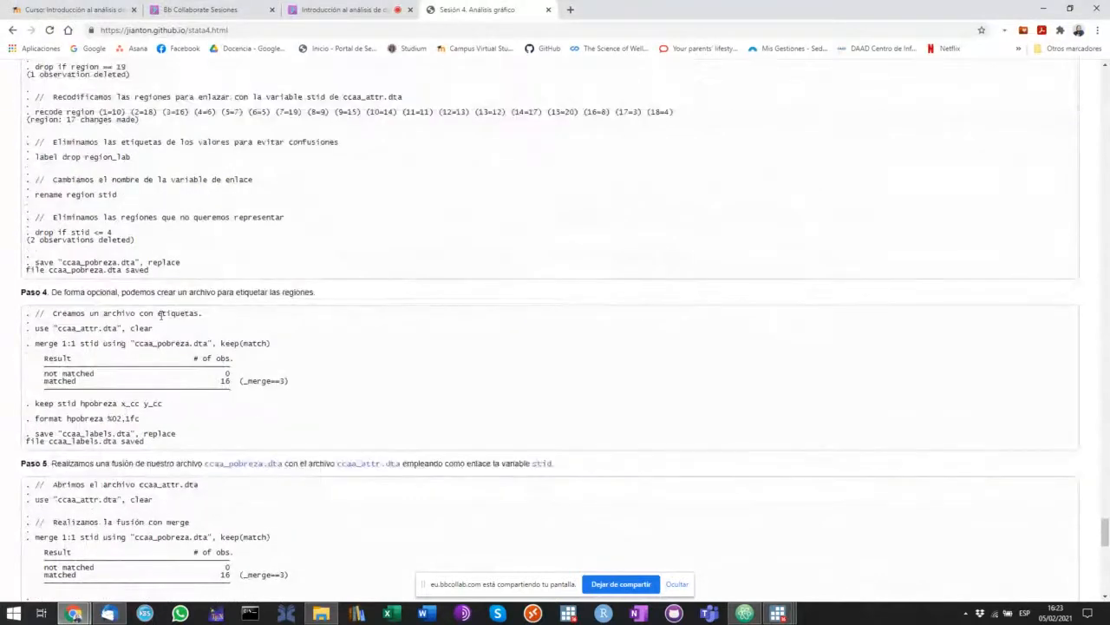
pyautogui.moveTo(23, 291); pyautogui.dragTo(187, 453)
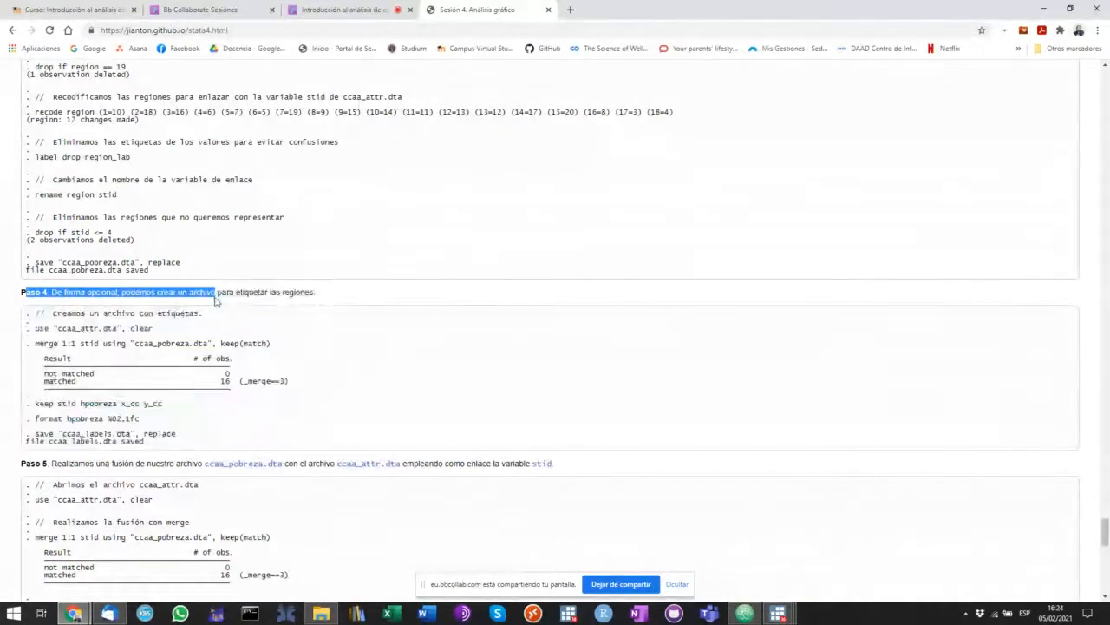
pyautogui.click(215, 453)
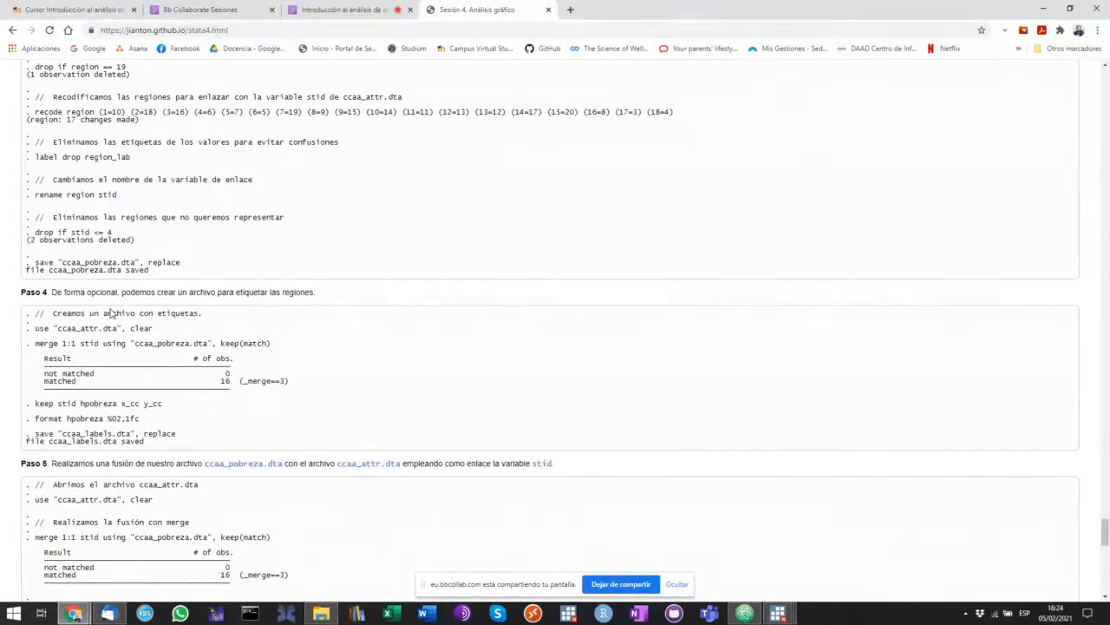
pyautogui.scroll(4, 111, 314)
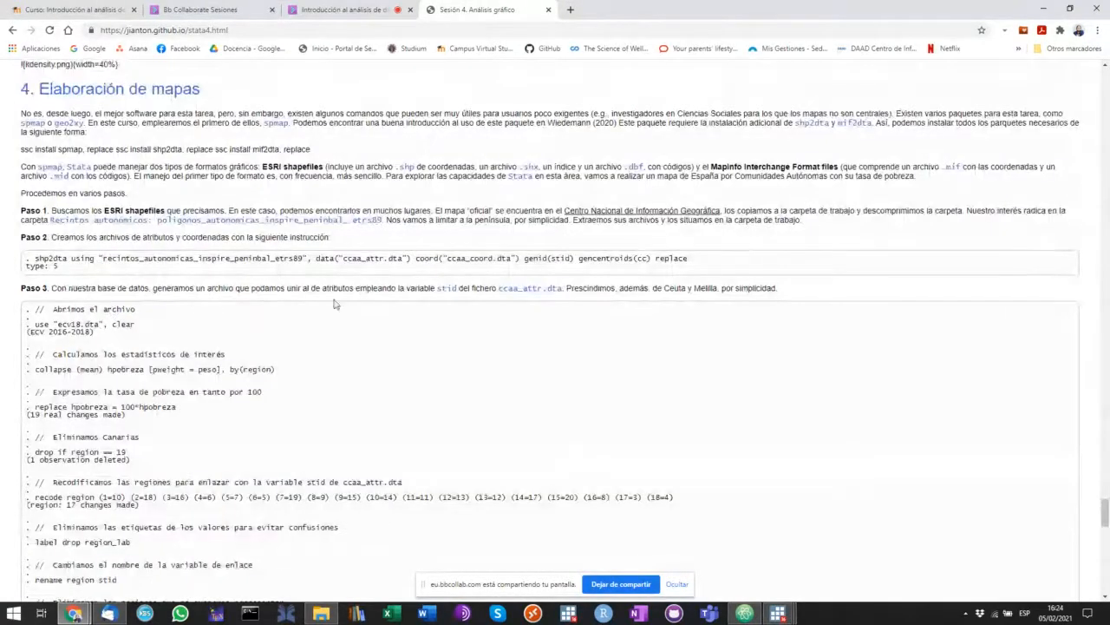
pyautogui.scroll(-4, 367, 396)
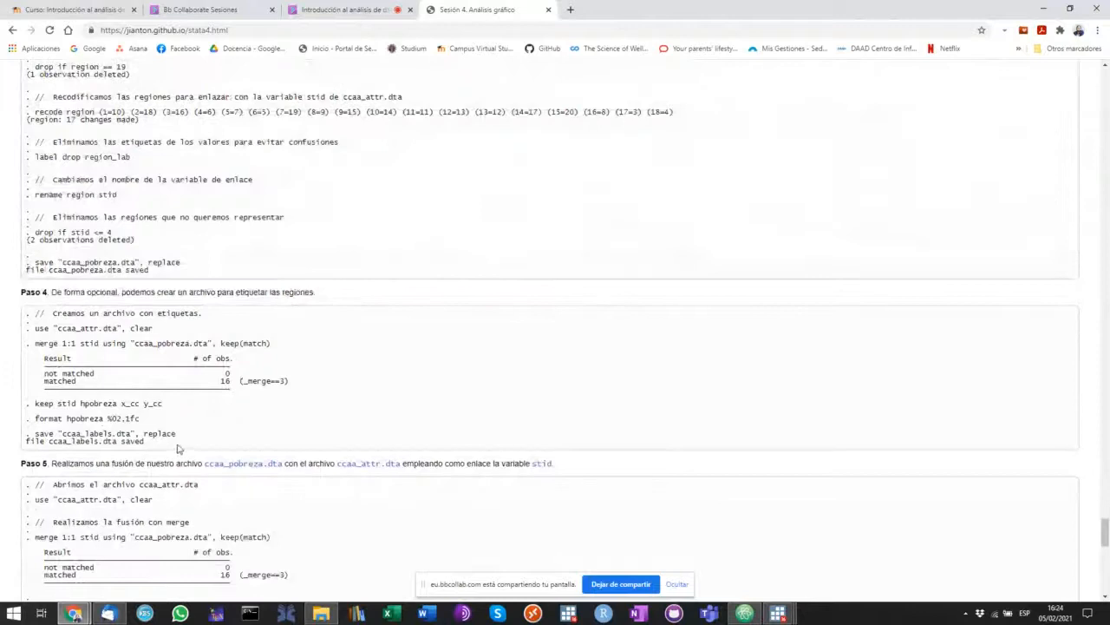
pyautogui.moveTo(178, 438); pyautogui.dragTo(29, 313)
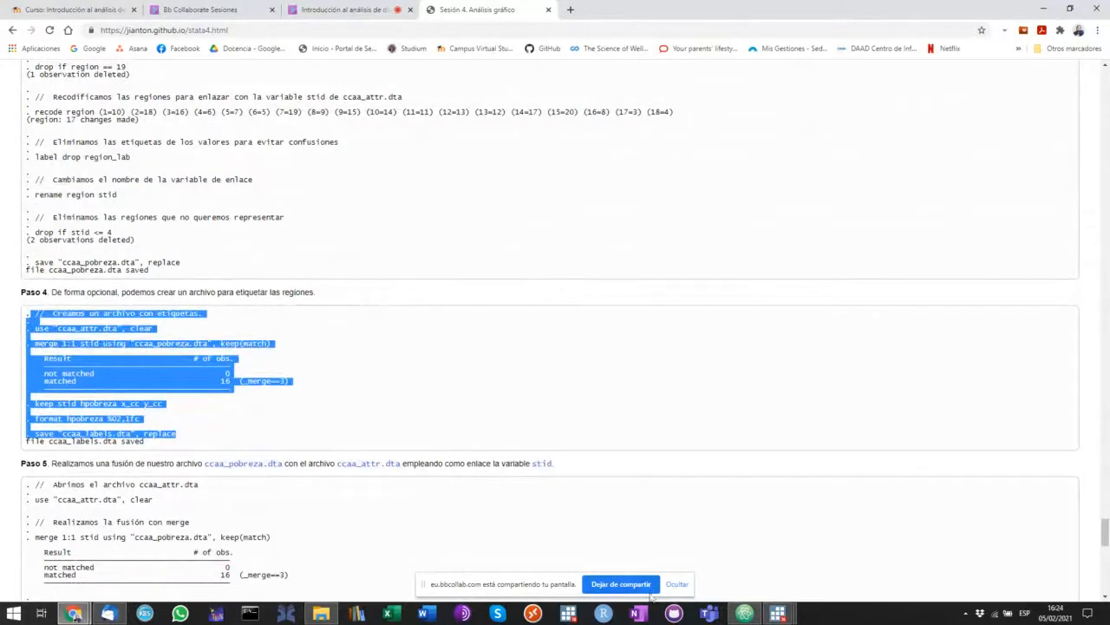
# - Run the Paso 4 lines of stata4.do, from use "ccaa_attr.dta", clear through save "ccaa_labels.dta", replace, and check the Stata results
pyautogui.moveTo(781, 618)
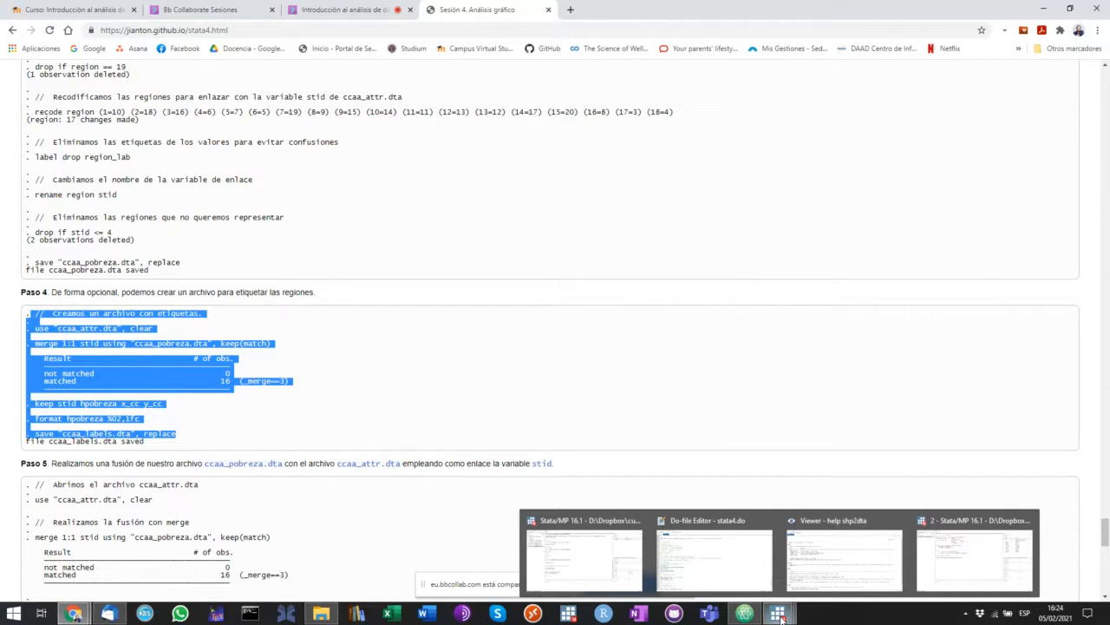
pyautogui.click(729, 568)
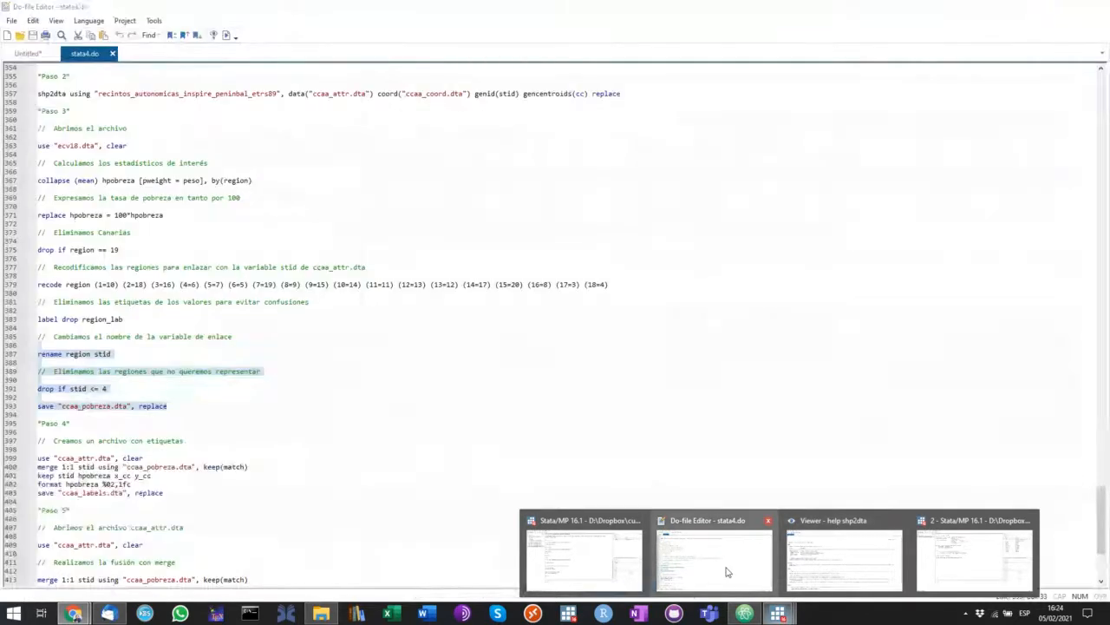
pyautogui.scroll(-7, 290, 497)
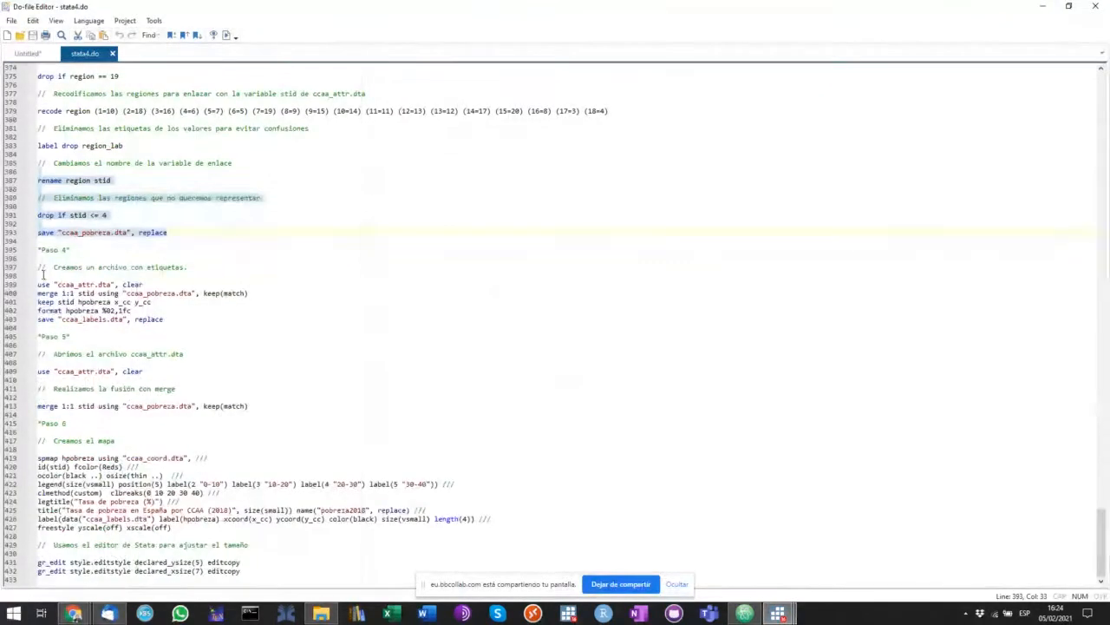
pyautogui.click(59, 279)
pyautogui.moveTo(60, 284); pyautogui.dragTo(203, 319)
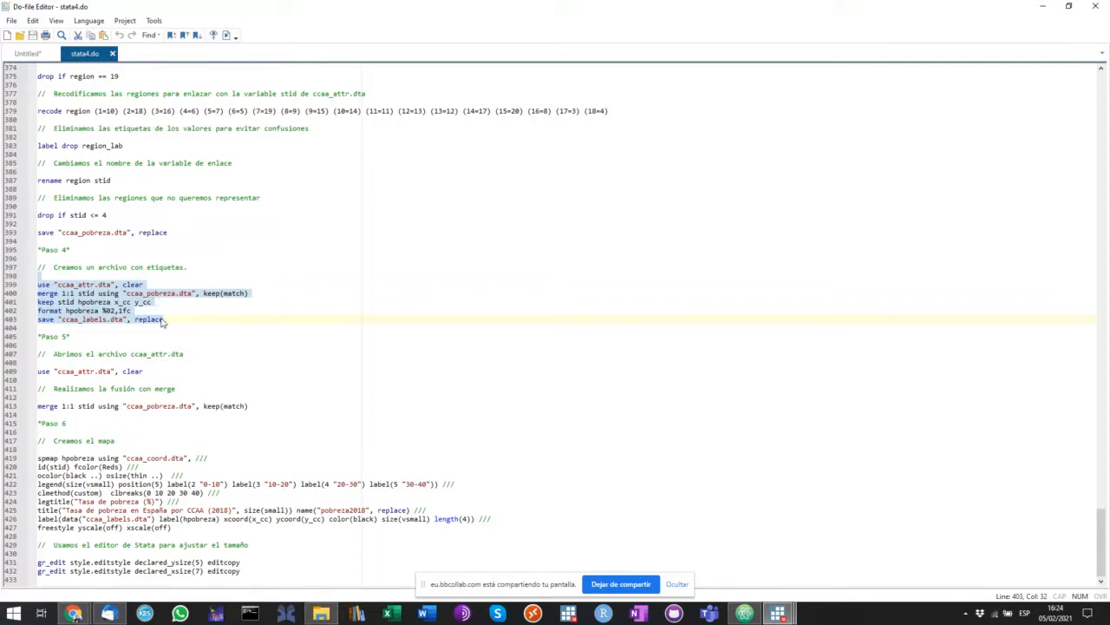
pyautogui.moveTo(182, 320); pyautogui.dragTo(4, 284)
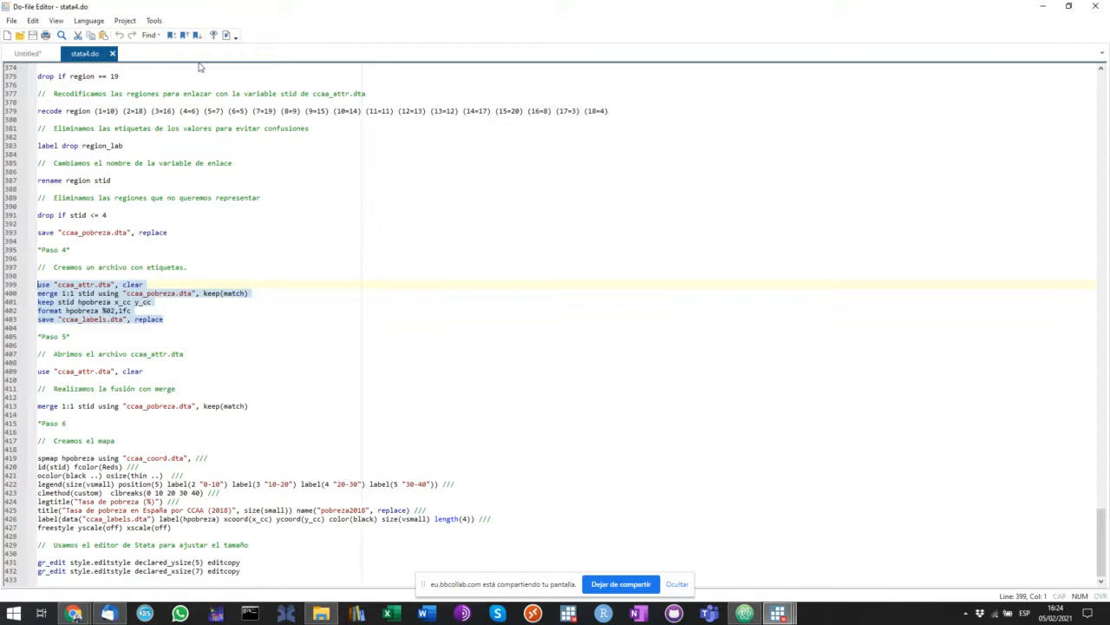
pyautogui.click(230, 34)
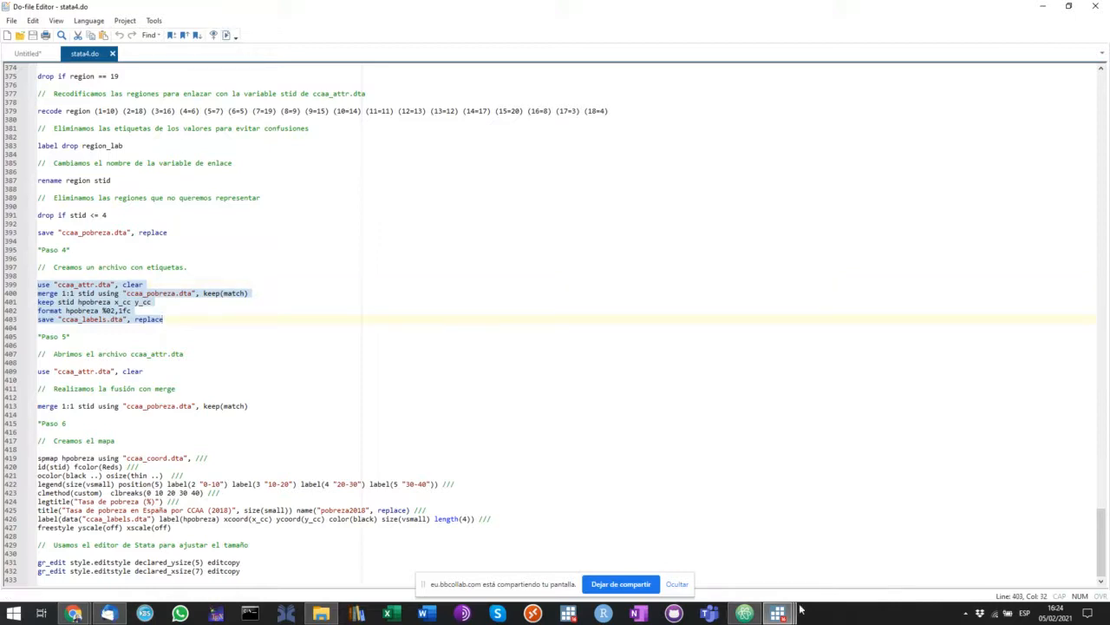
pyautogui.moveTo(780, 613)
pyautogui.click(550, 545)
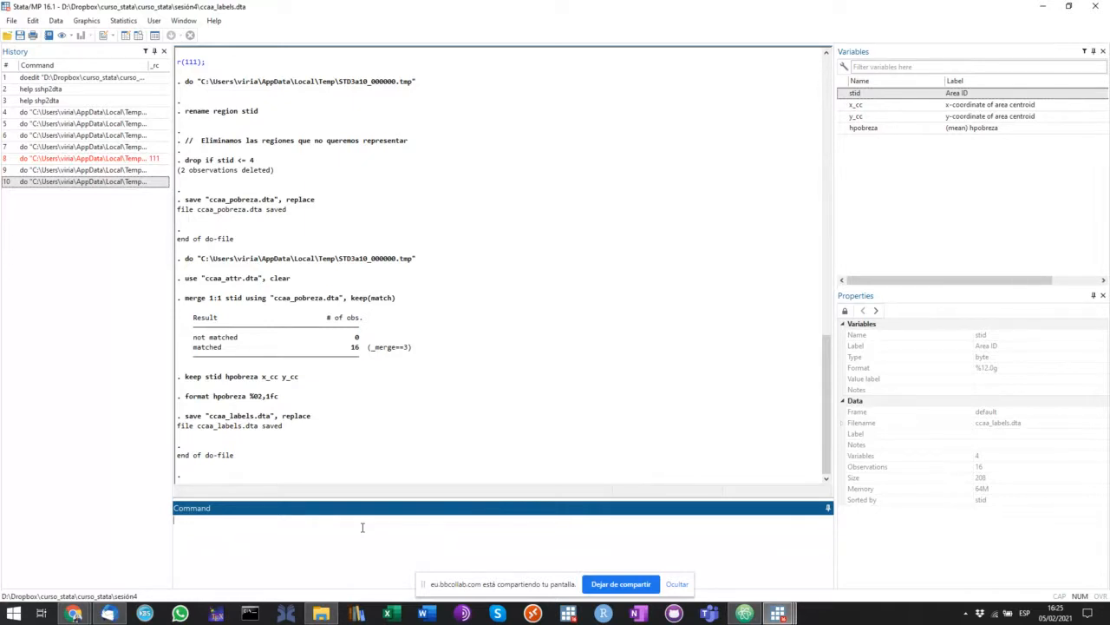
# - Review Paso 5 and Paso 6 on the Sesión 4 web page, along with the ccaa_labels.dta file name in Paso 4
pyautogui.moveTo(778, 613)
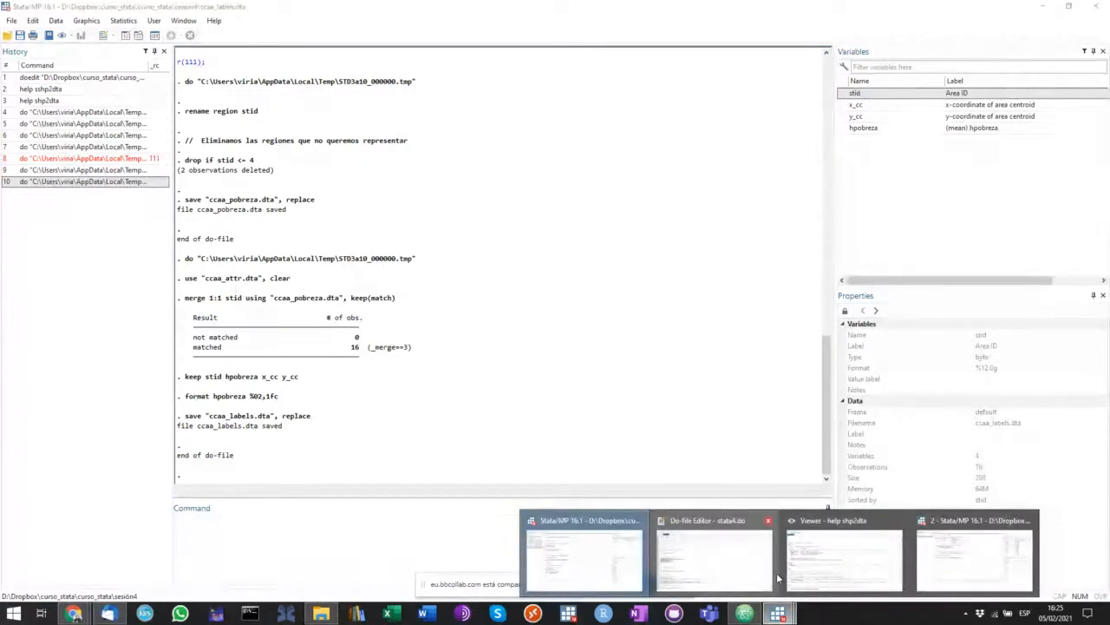
pyautogui.click(753, 577)
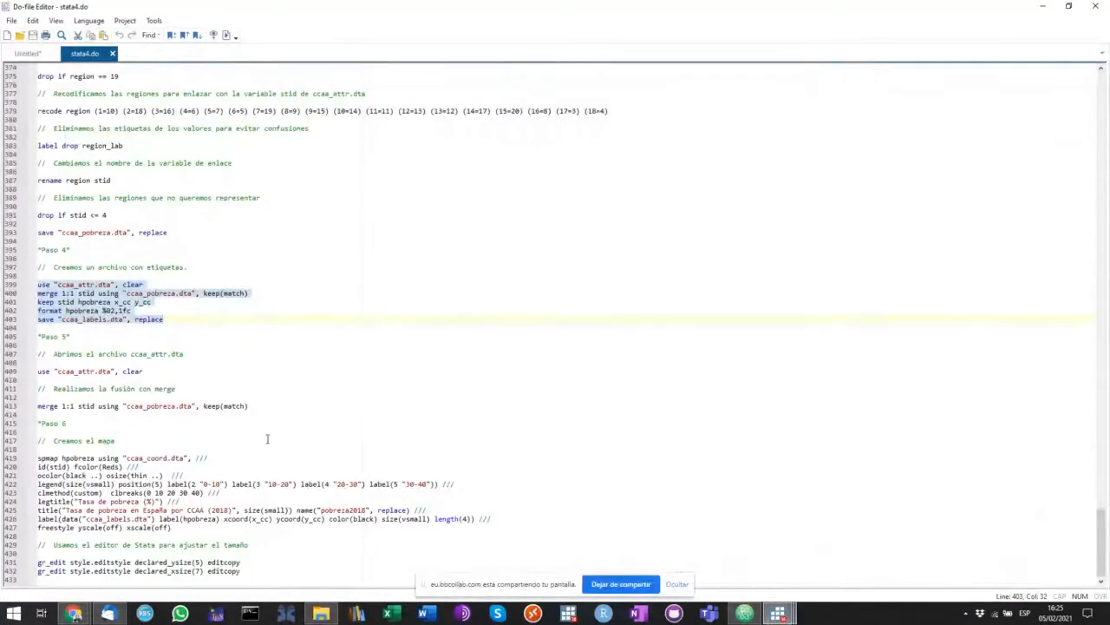
pyautogui.moveTo(74, 613)
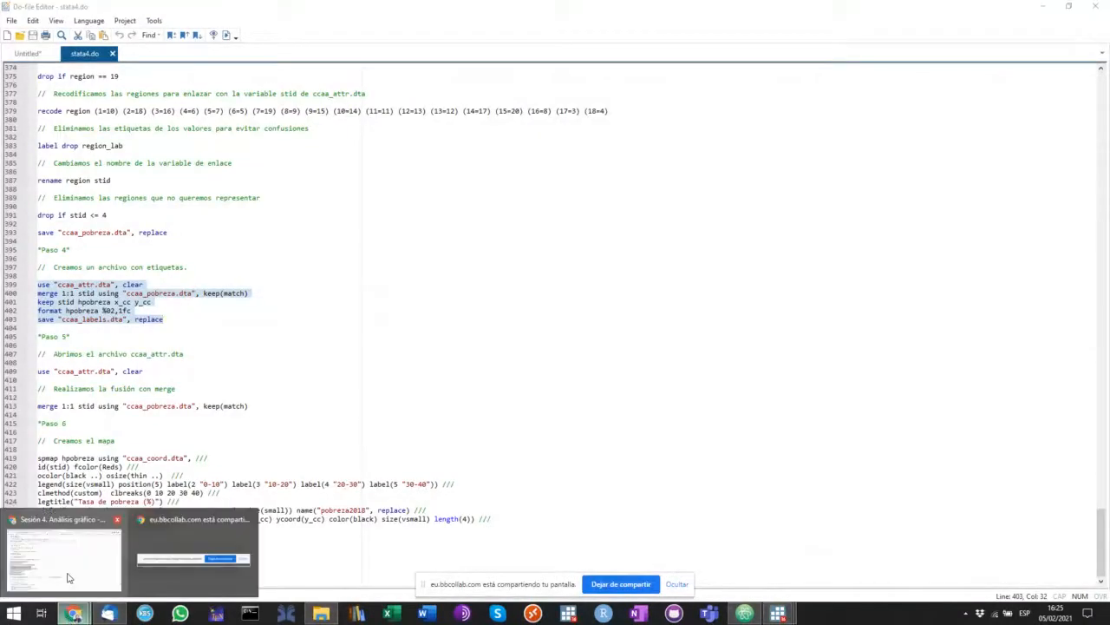
pyautogui.click(70, 577)
pyautogui.scroll(-2, 74, 445)
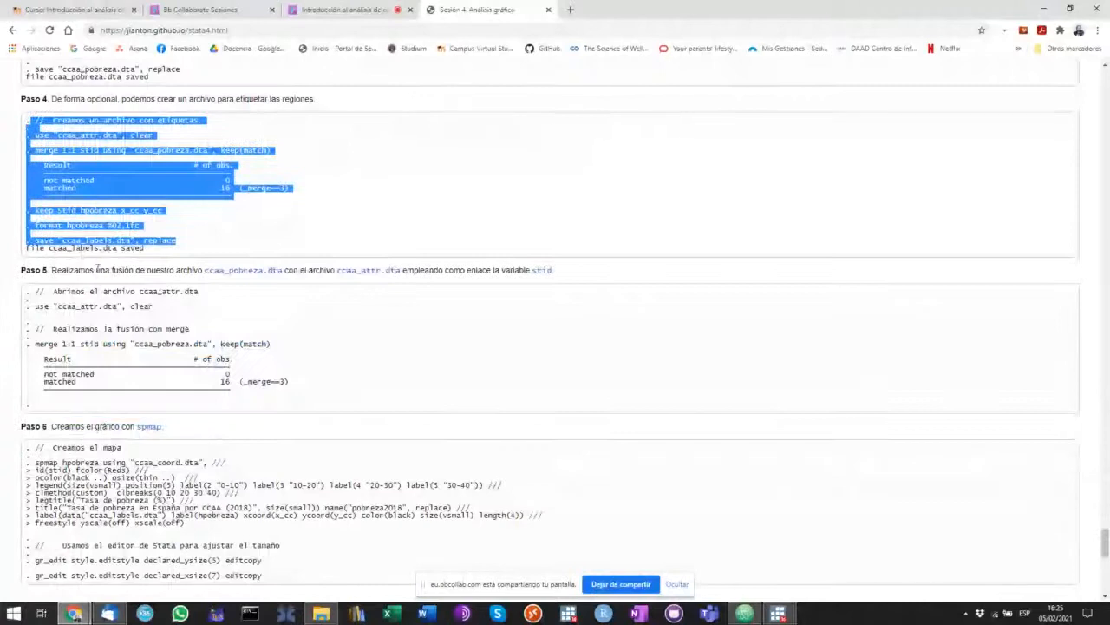
pyautogui.moveTo(43, 270); pyautogui.dragTo(596, 506)
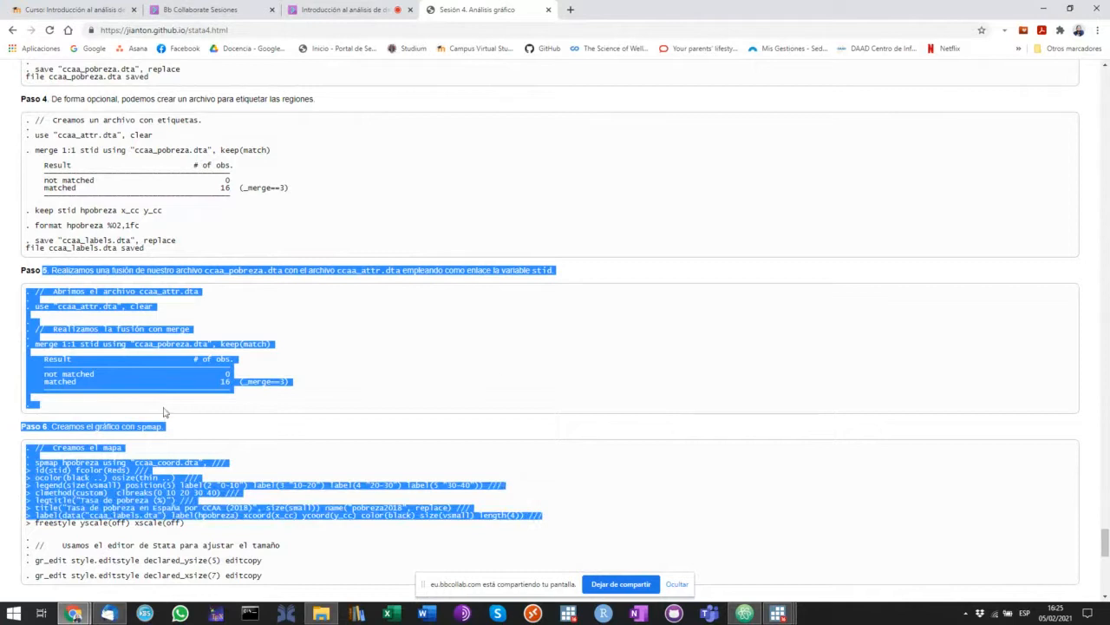
pyautogui.click(149, 437)
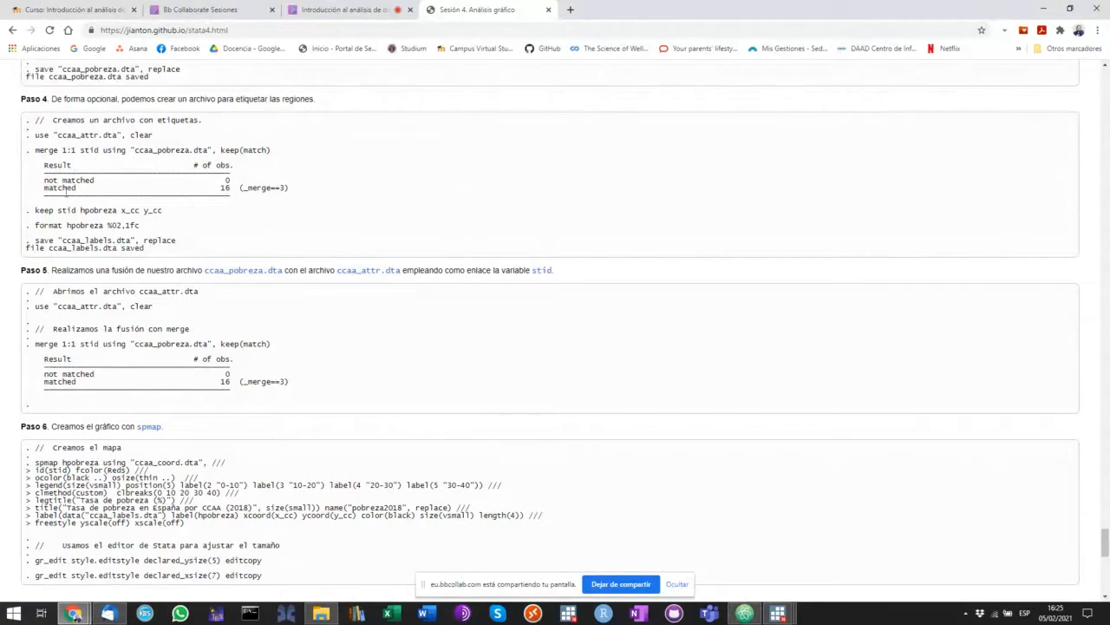
pyautogui.moveTo(62, 240); pyautogui.dragTo(135, 241)
# - Run the Paso 5 lines of stata4.do to open ccaa_attr.dta and merge it 1:1 on stid with ccaa_pobreza.dta, keeping matches
pyautogui.moveTo(780, 615)
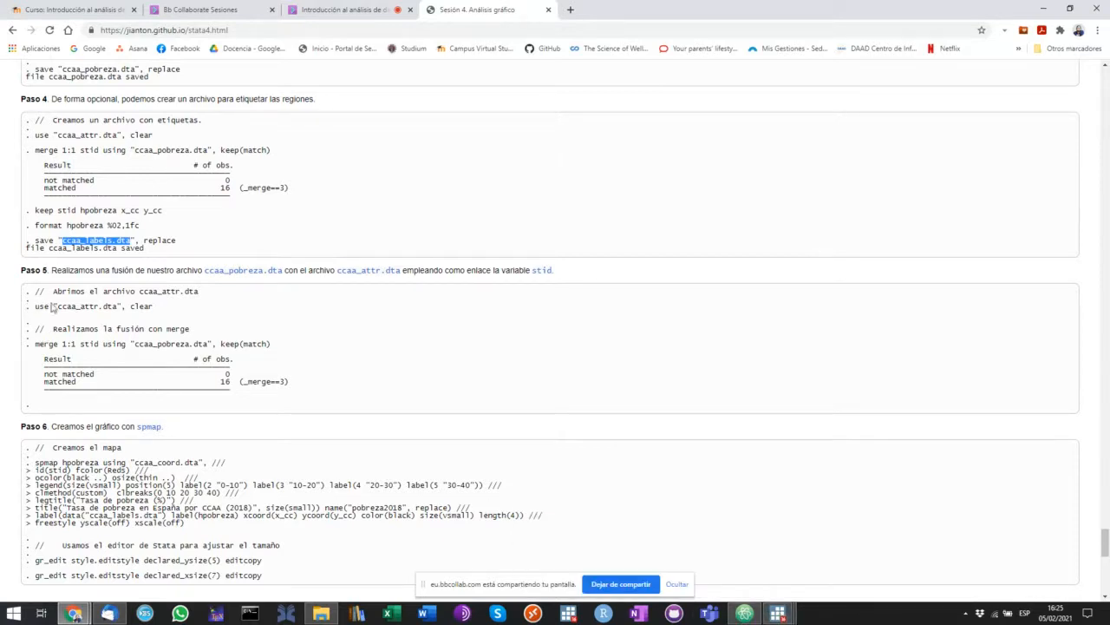
pyautogui.click(778, 614)
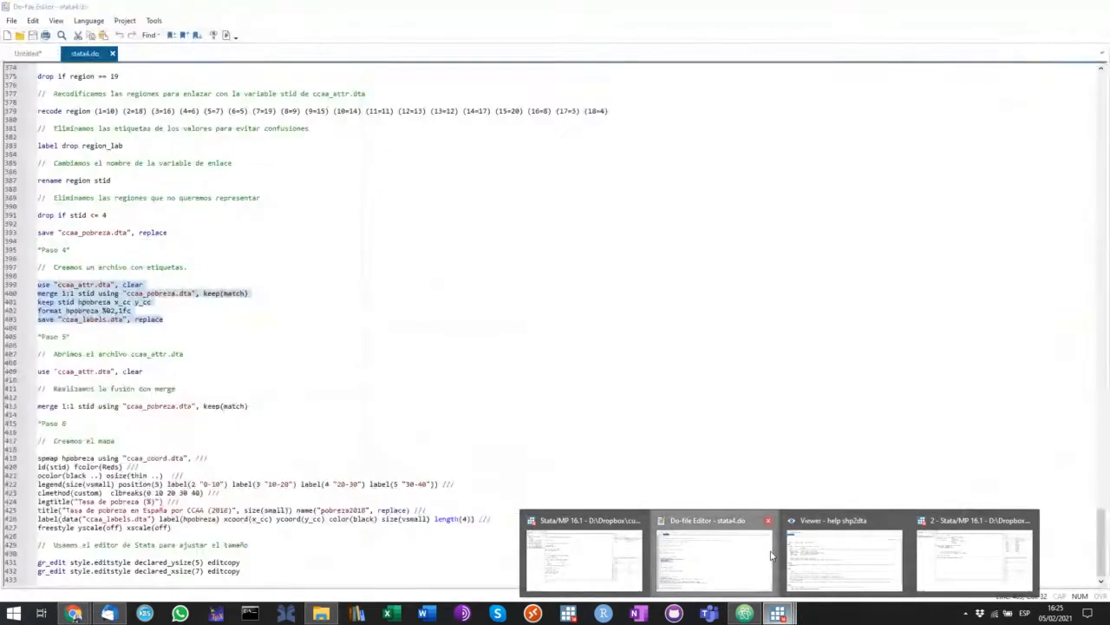
pyautogui.click(770, 555)
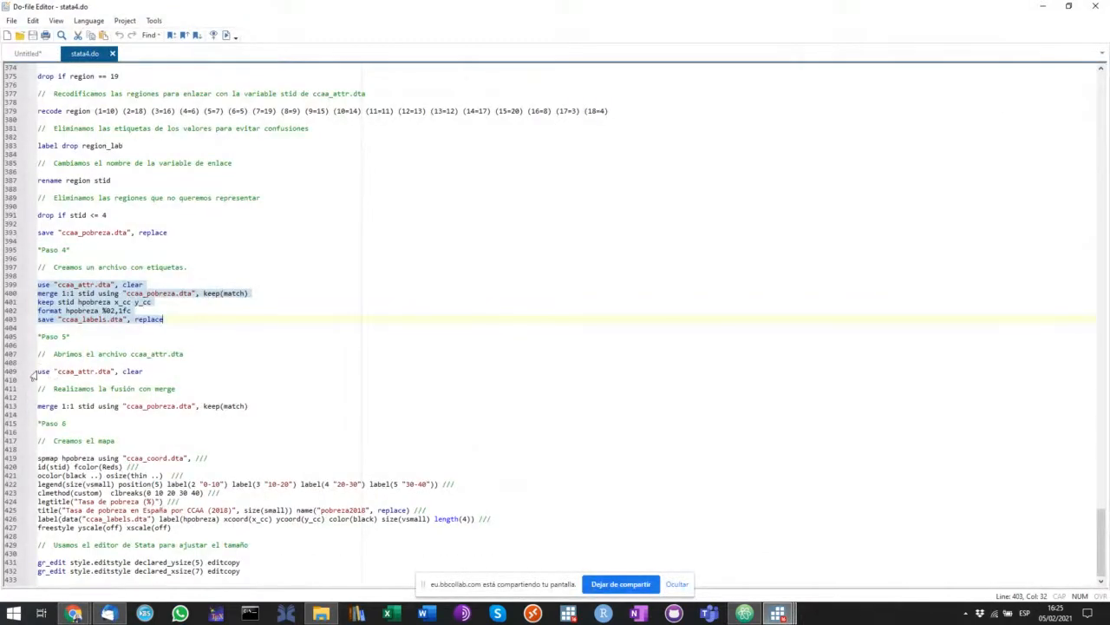
pyautogui.moveTo(38, 353); pyautogui.dragTo(294, 405)
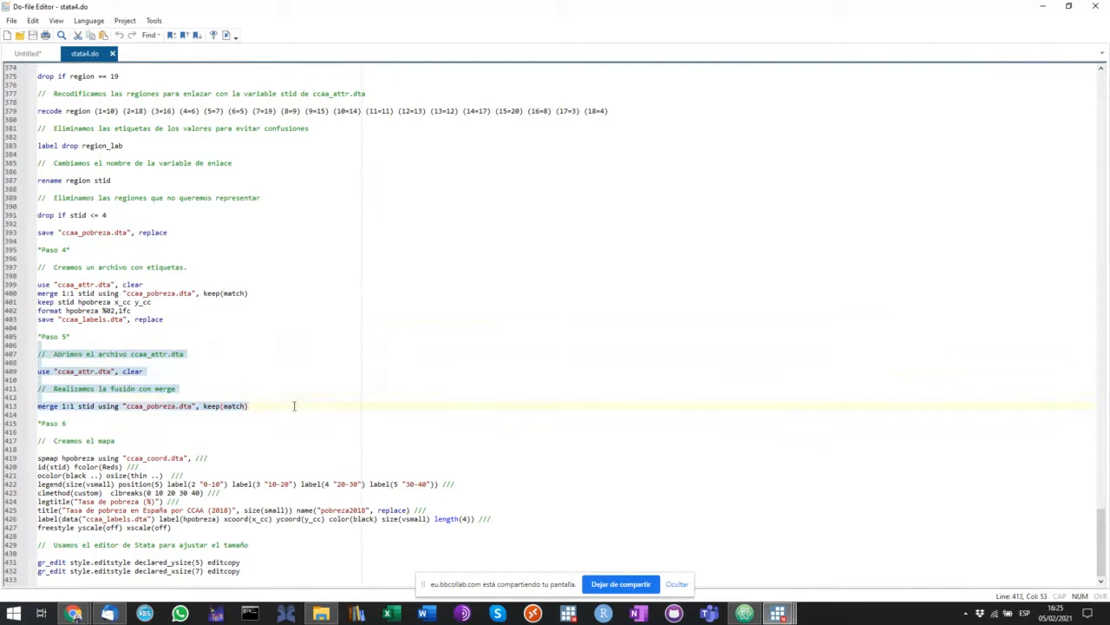
pyautogui.rightClick(143, 405)
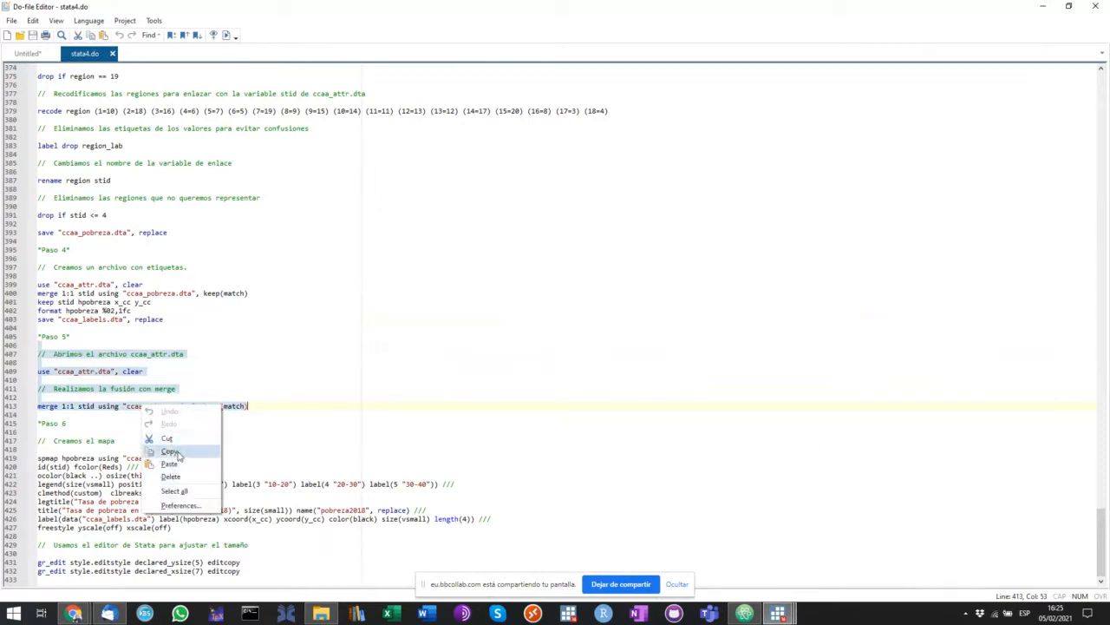
pyautogui.click(171, 451)
pyautogui.click(27, 53)
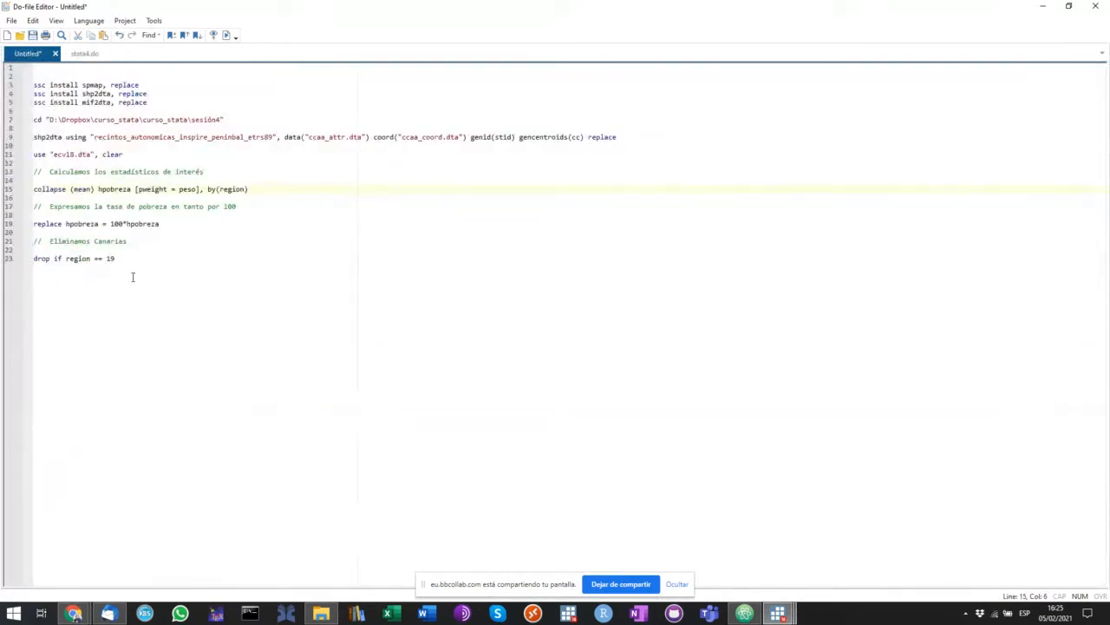
pyautogui.click(84, 53)
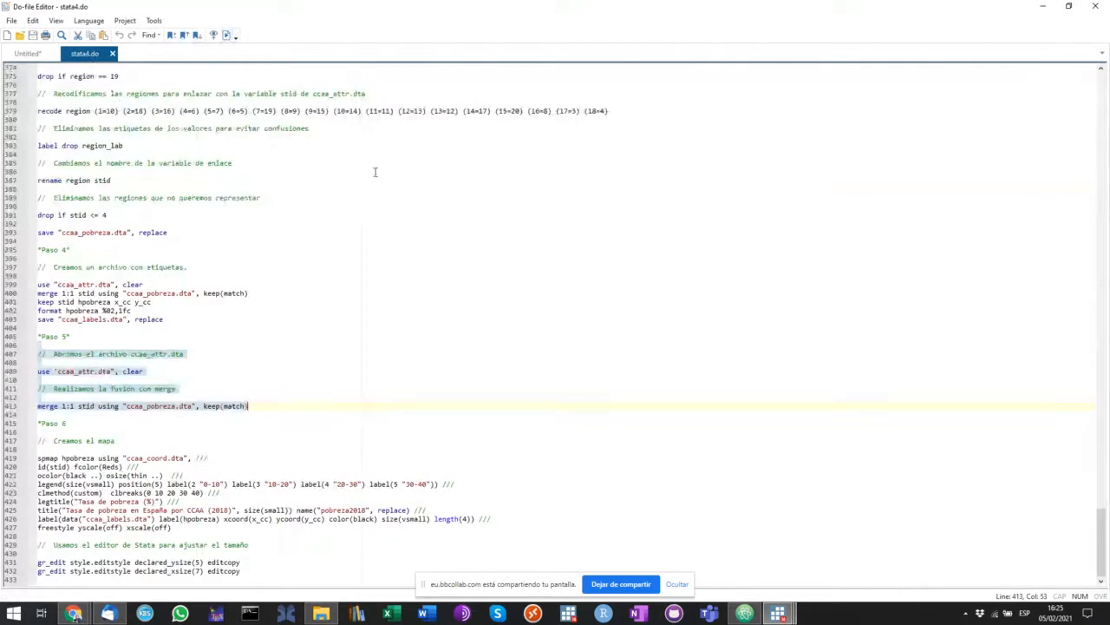
pyautogui.click(778, 613)
pyautogui.click(590, 564)
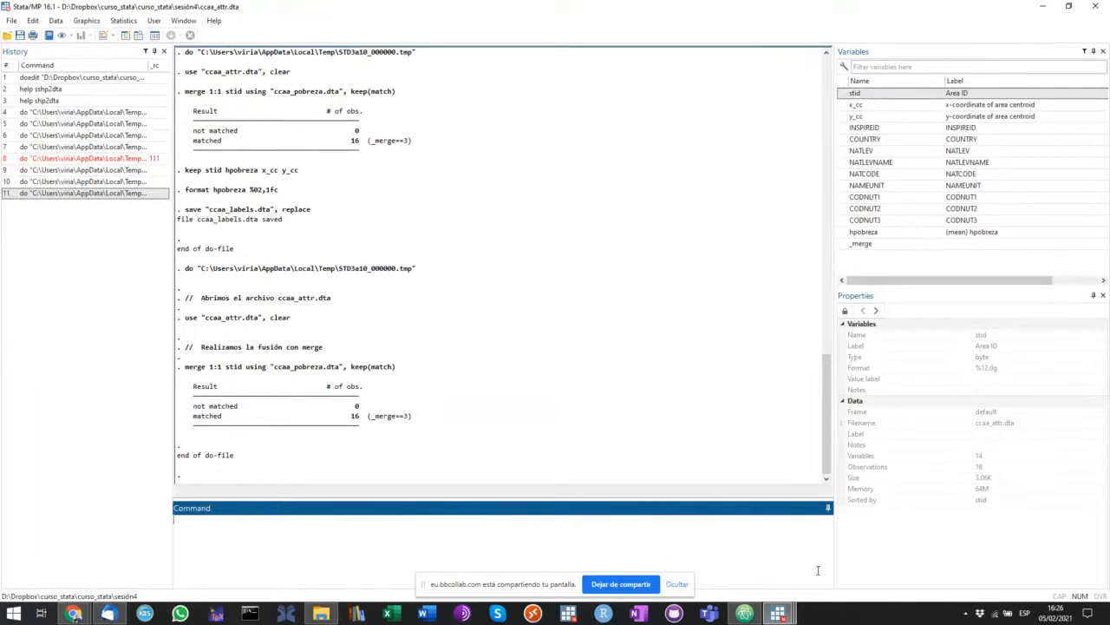
# - Examine the spmap hpobreza command and its options under Paso 6 in stata4.do
pyautogui.click(778, 613)
pyautogui.click(727, 555)
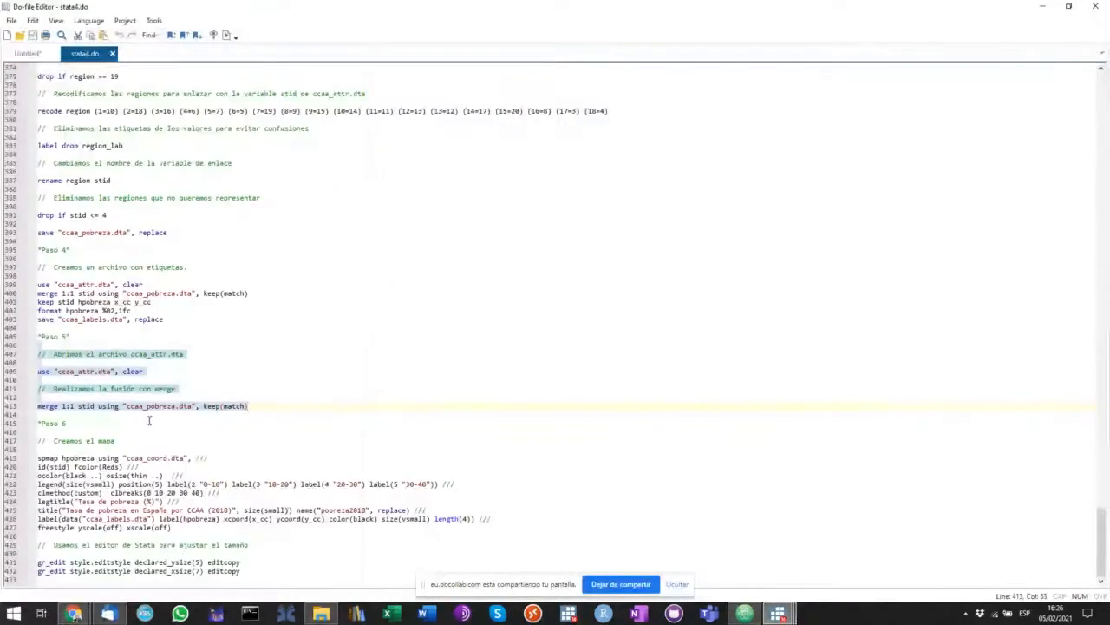
pyautogui.click(284, 538)
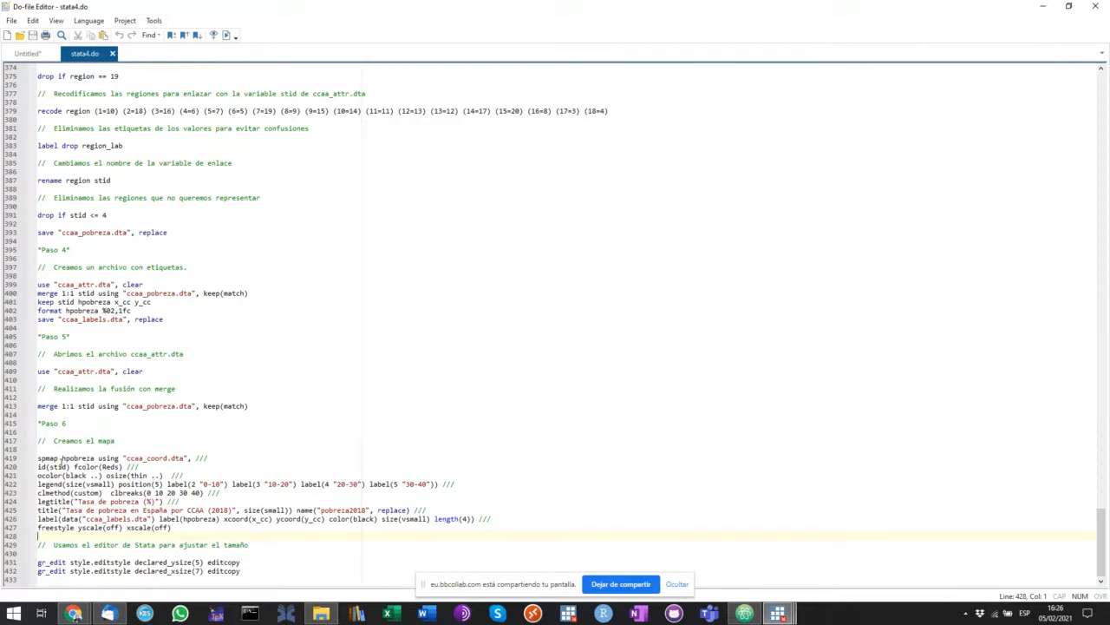
pyautogui.moveTo(38, 458); pyautogui.dragTo(95, 458)
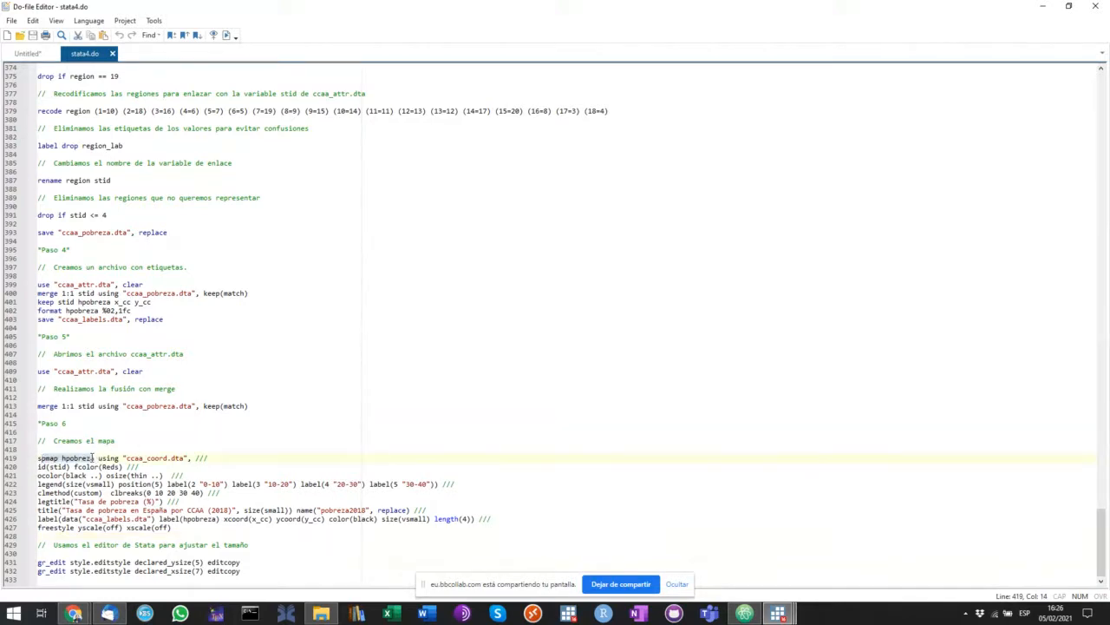
pyautogui.click(97, 458)
pyautogui.moveTo(95, 458); pyautogui.dragTo(200, 529)
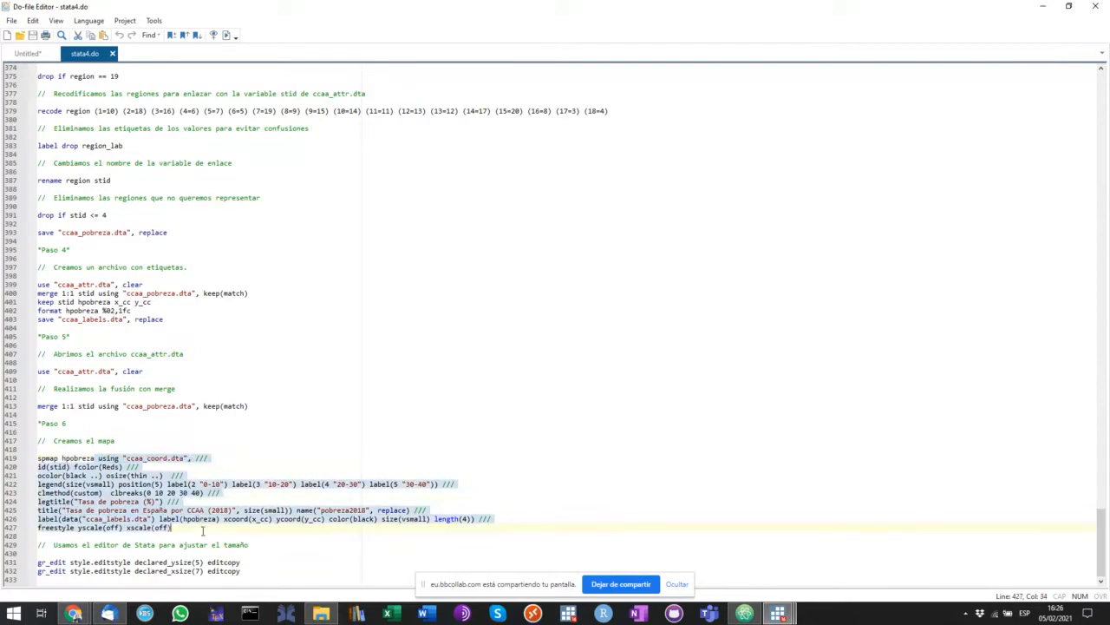
pyautogui.click(200, 531)
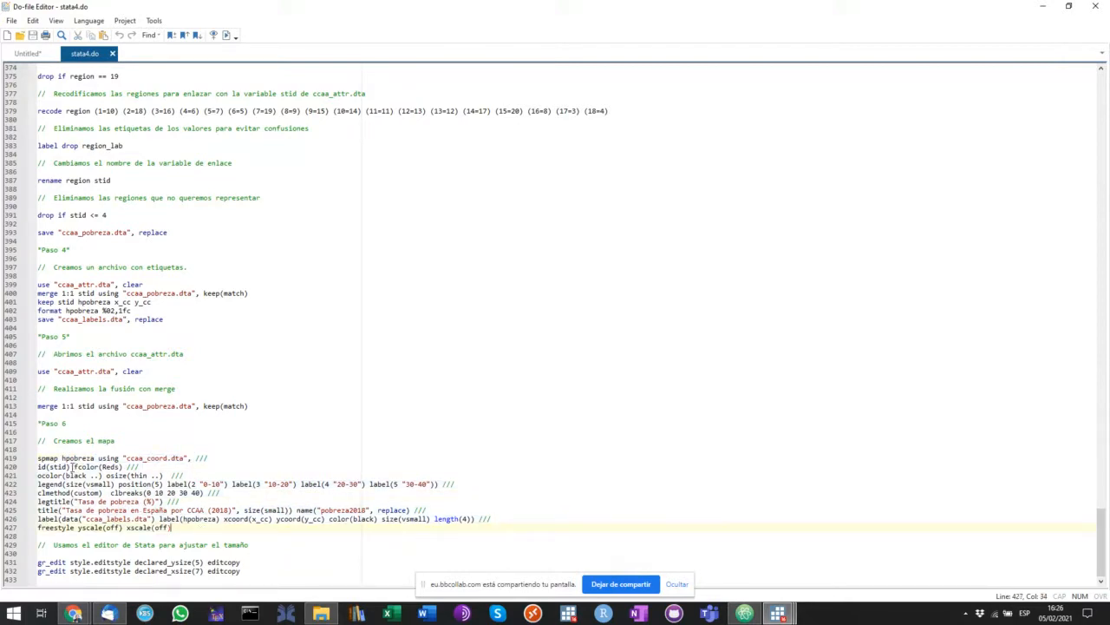
# - Go through the id(stid), fcolor(Reds), ocolor, osize and legend options of the spmap command in stata4.do
pyautogui.moveTo(73, 467); pyautogui.dragTo(35, 469)
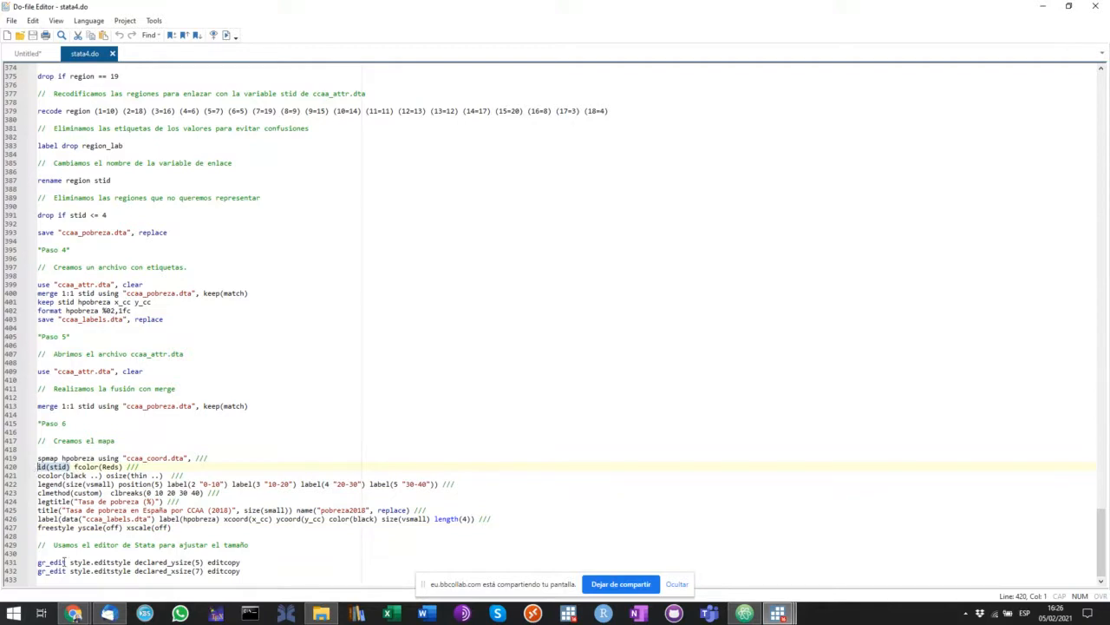
pyautogui.moveTo(126, 466); pyautogui.dragTo(76, 467)
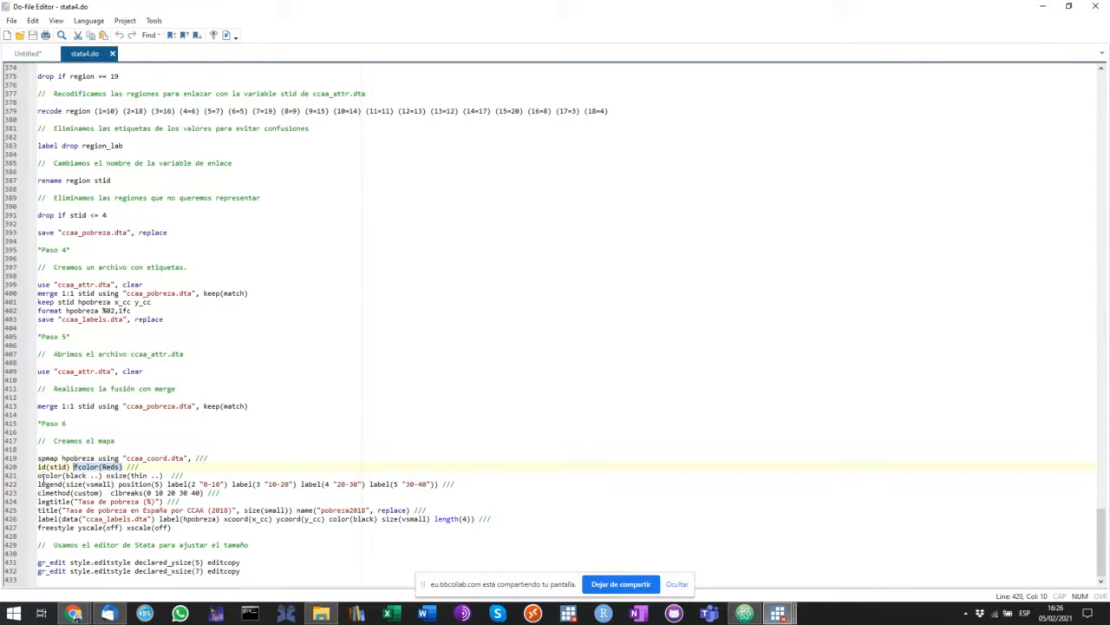
pyautogui.moveTo(38, 475); pyautogui.dragTo(186, 475)
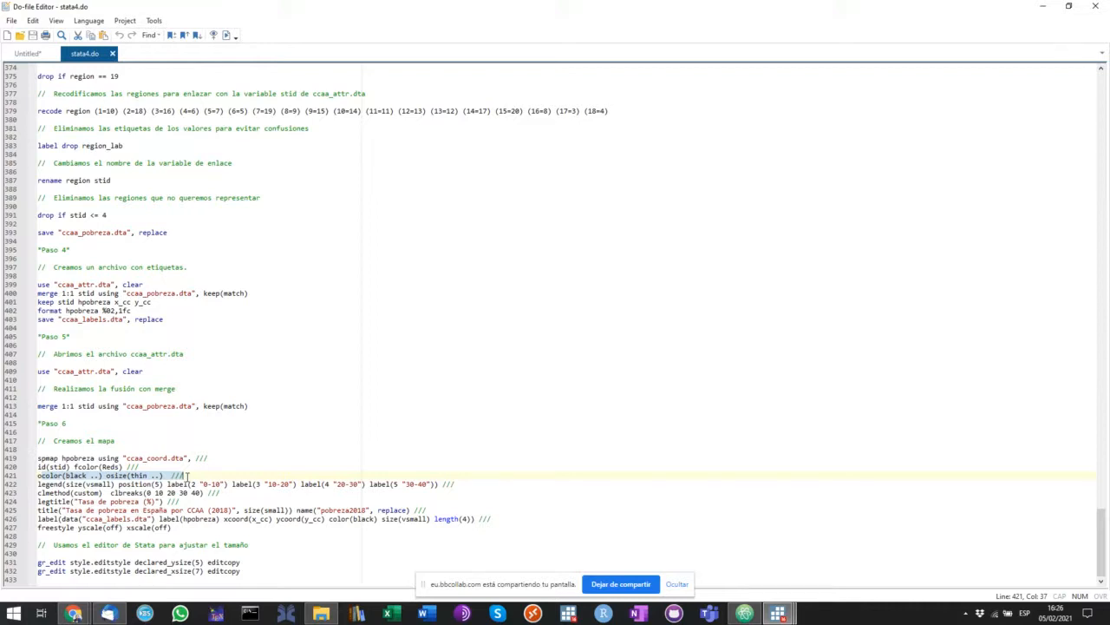
pyautogui.click(156, 509)
pyautogui.moveTo(47, 485); pyautogui.dragTo(470, 485)
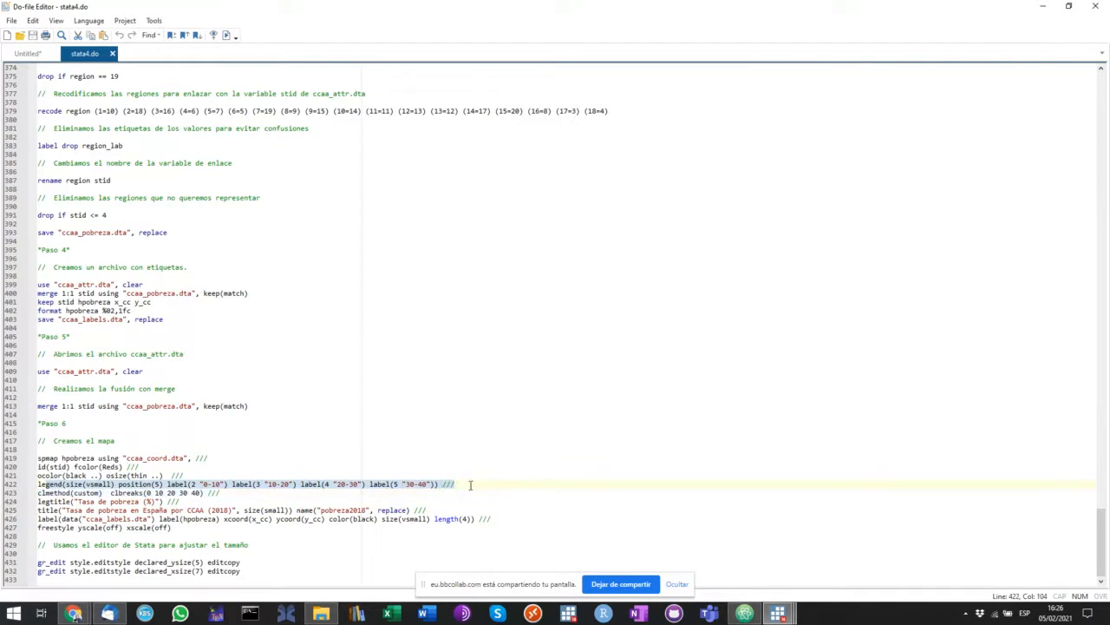
pyautogui.click(408, 493)
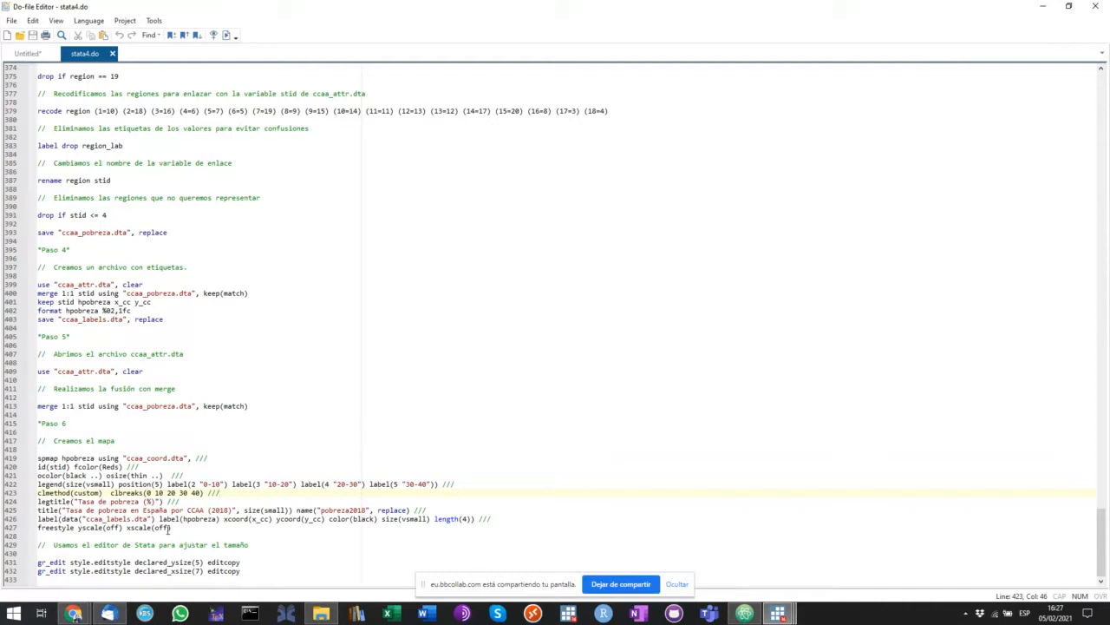
# - Run the full spmap hpobreza command of Paso 6 to draw the pobreza2018 map, view it and close the graph window
pyautogui.moveTo(172, 529); pyautogui.dragTo(17, 460)
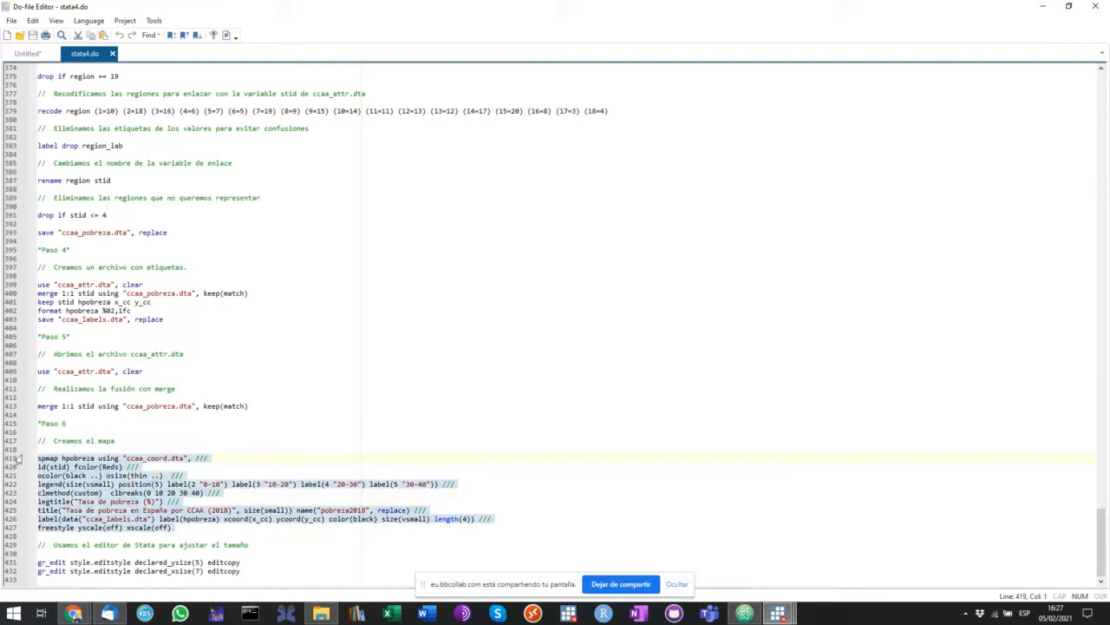
pyautogui.click(228, 35)
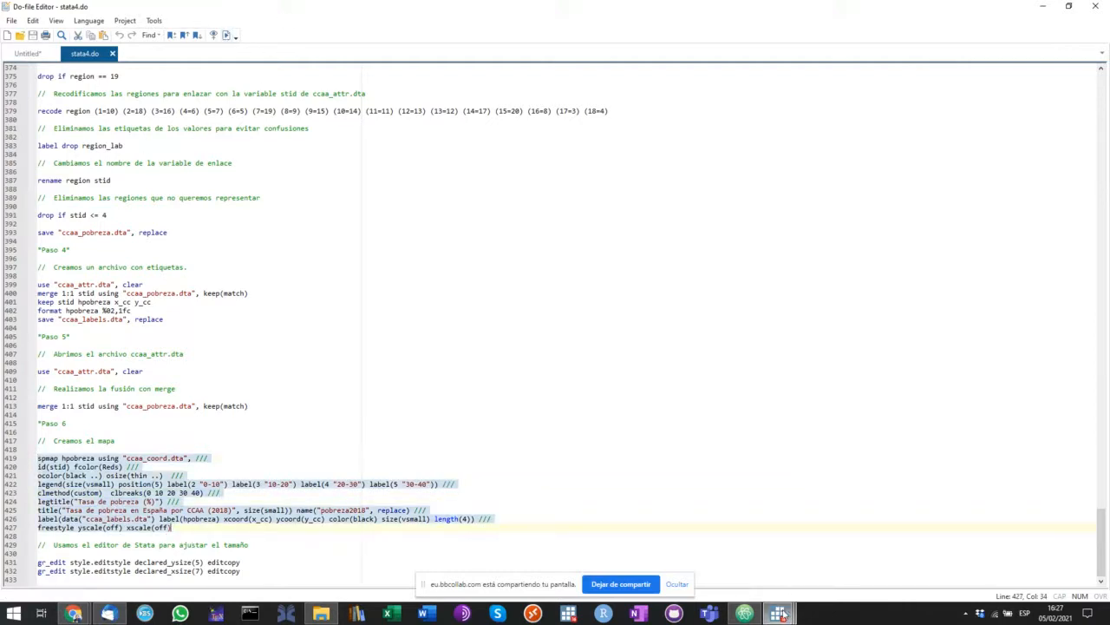
pyautogui.moveTo(781, 614)
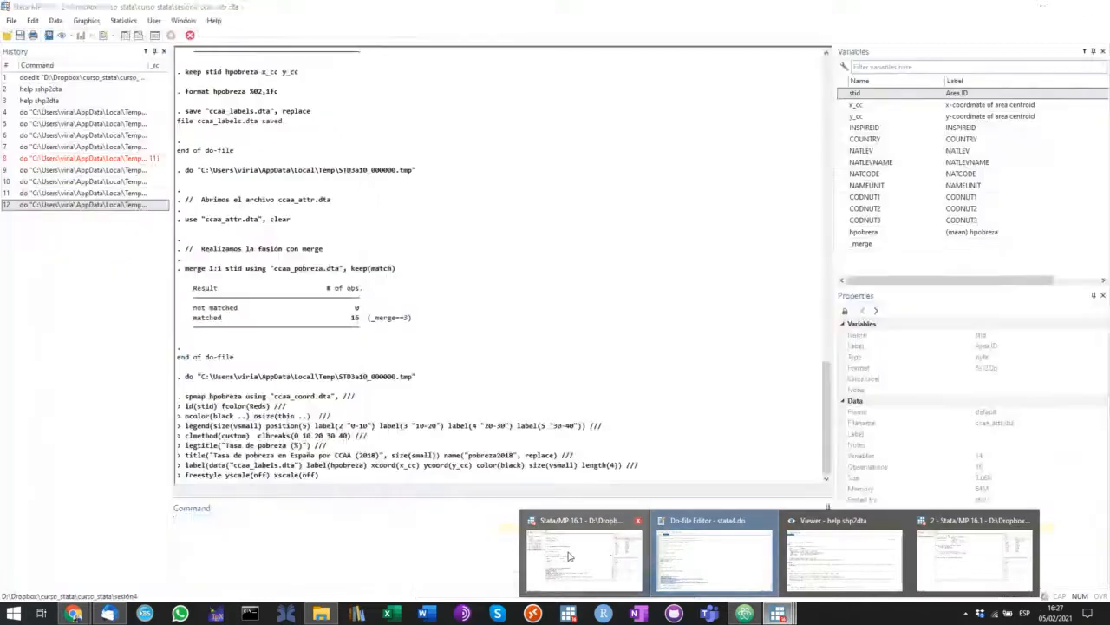
pyautogui.click(569, 556)
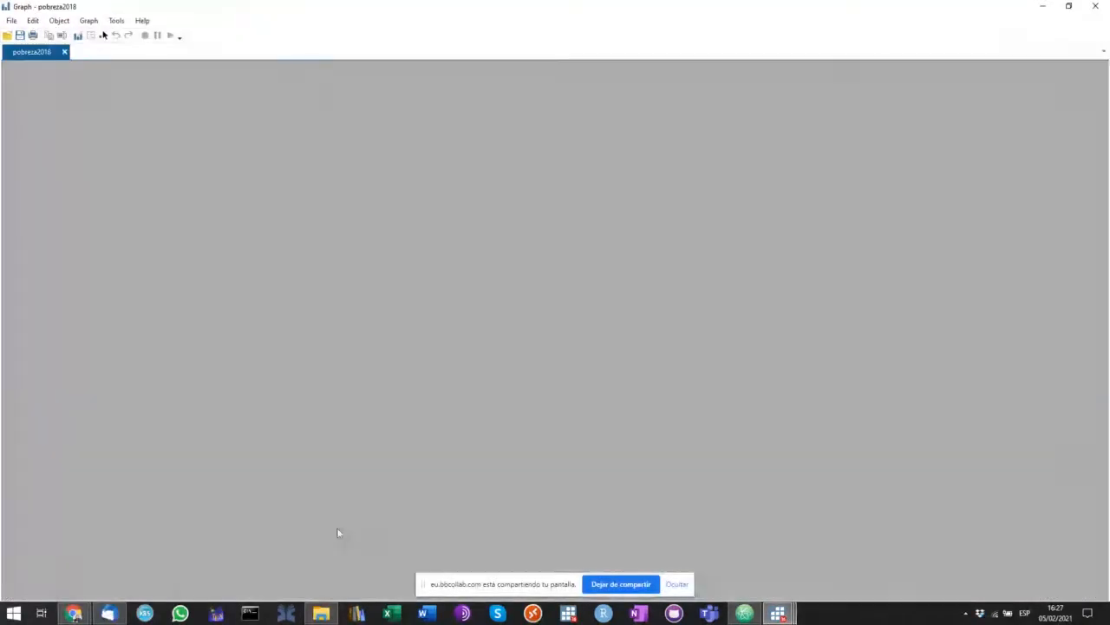
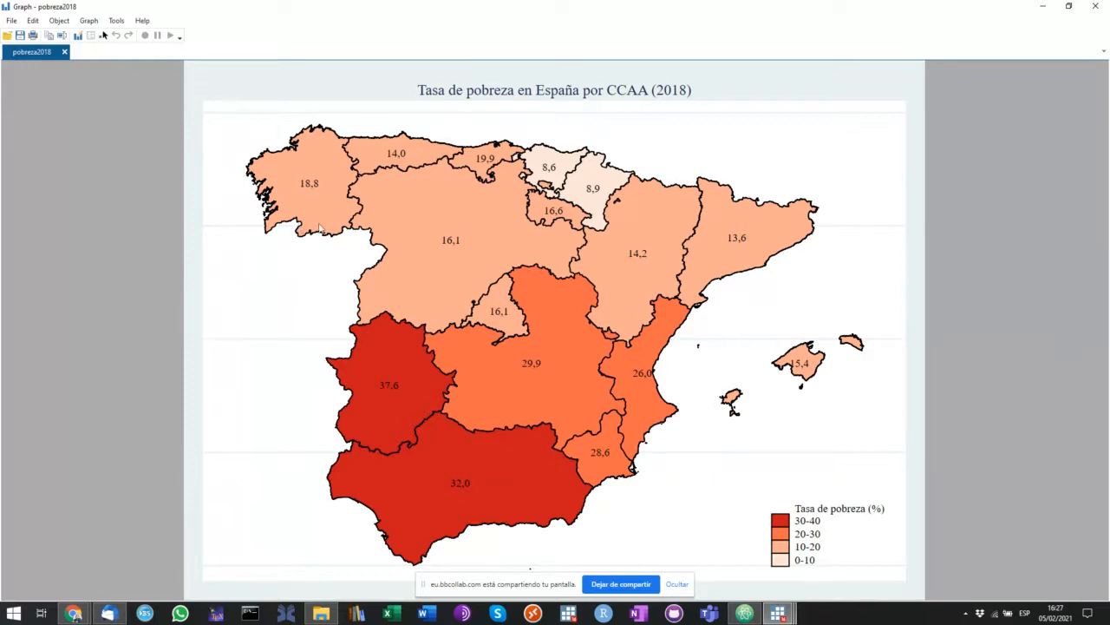
pyautogui.click(1104, 6)
# - Run the two gr_edit lines of stata4.do that set declared_ysize(5) and declared_xsize(7), and check the Stata results and resized map
pyautogui.moveTo(778, 613)
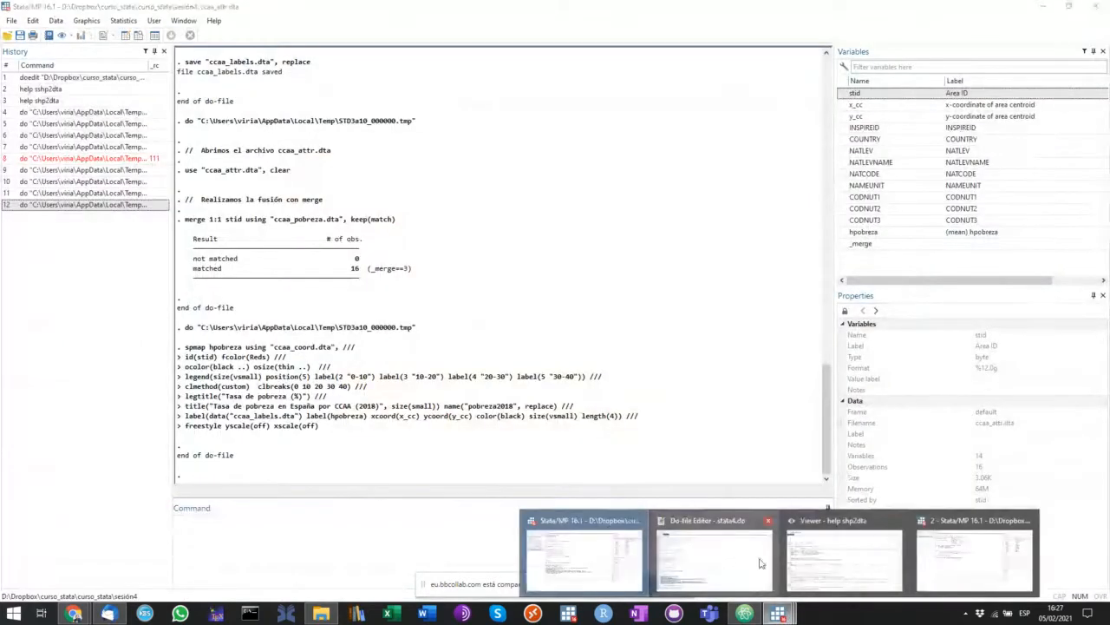
pyautogui.click(713, 559)
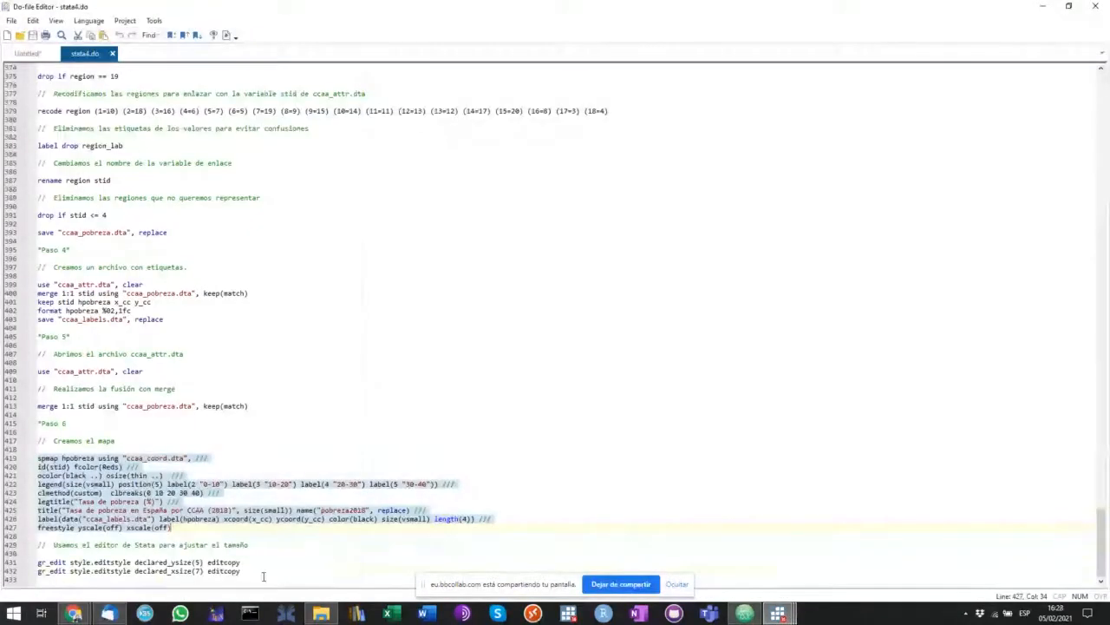
pyautogui.moveTo(263, 576); pyautogui.dragTo(39, 563)
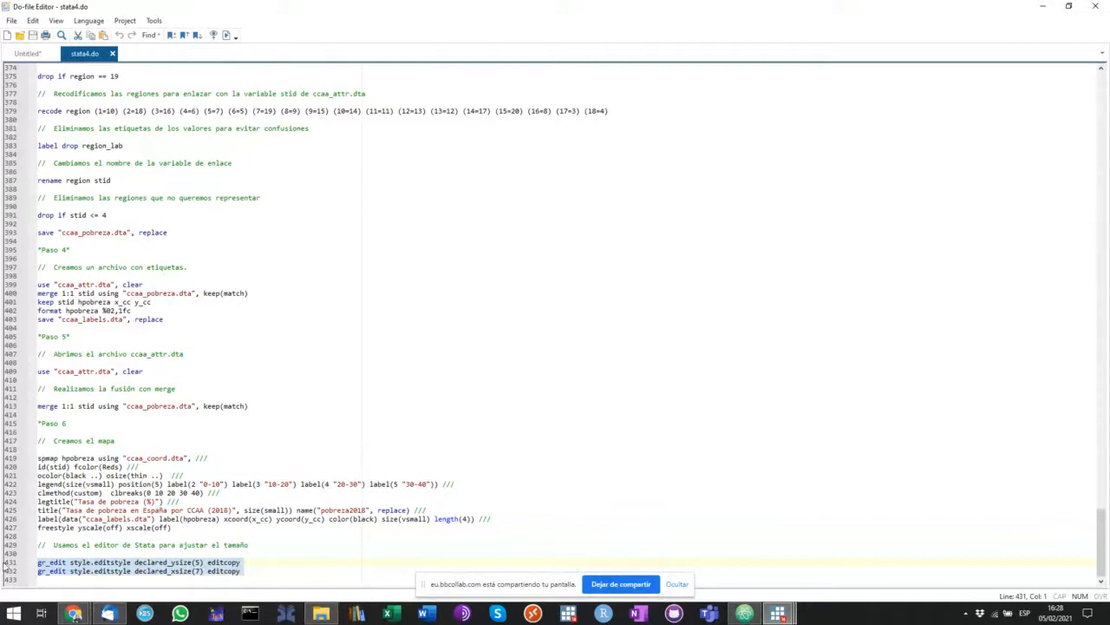
pyautogui.click(229, 36)
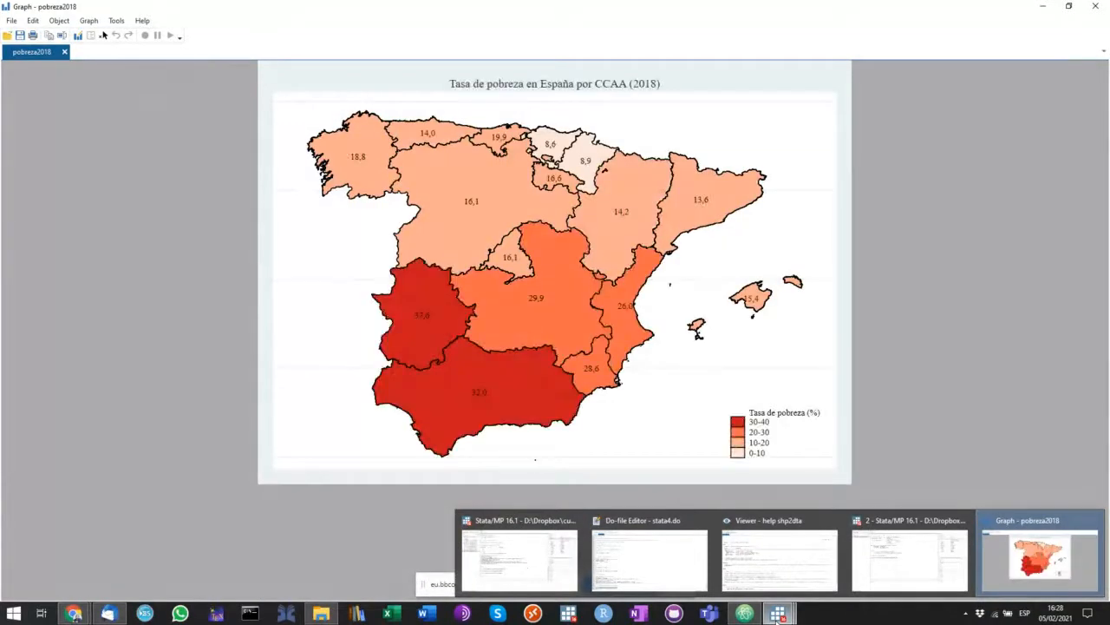
pyautogui.click(520, 560)
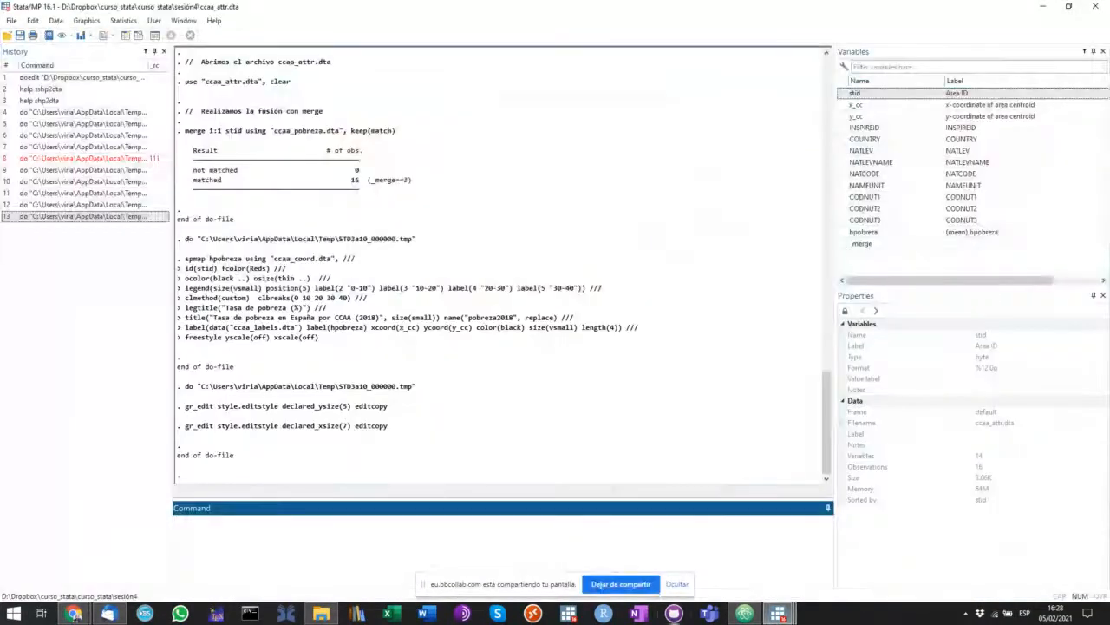
pyautogui.moveTo(778, 613)
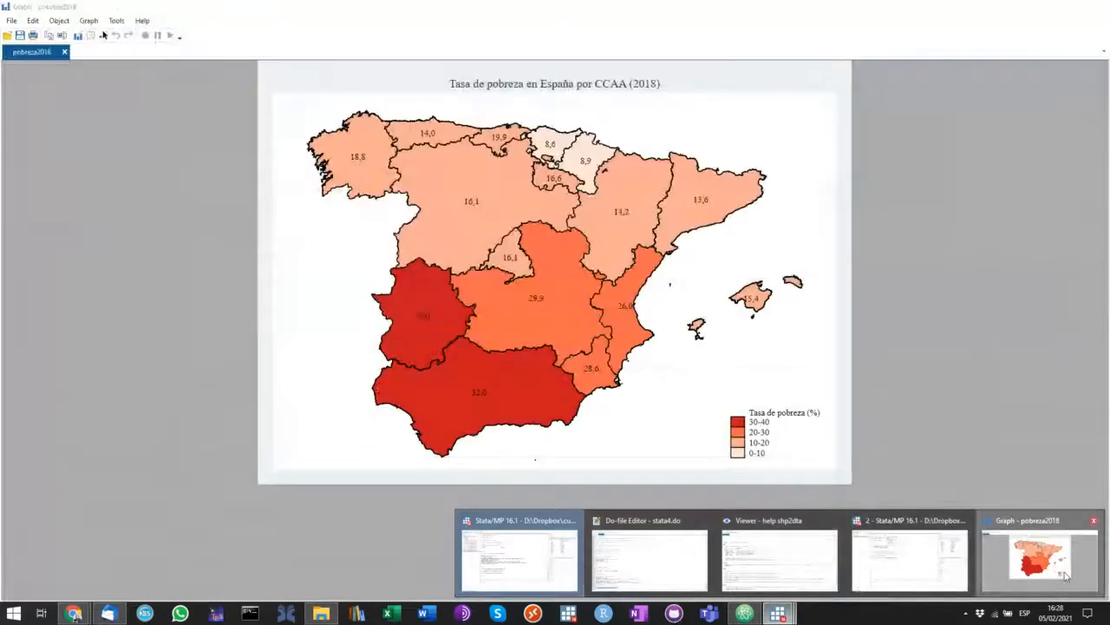
pyautogui.click(1065, 575)
# - Review the Paso 6 code and the finished poverty map on the Sesión 4 web page in Chrome
pyautogui.moveTo(74, 614)
pyautogui.click(72, 573)
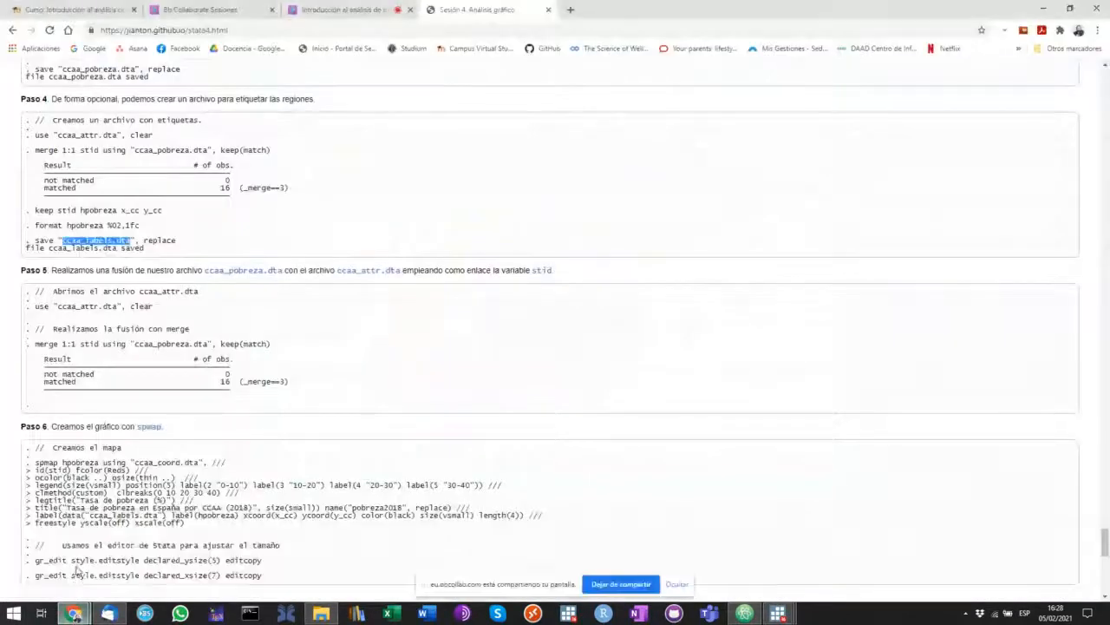
pyautogui.scroll(-6, 252, 430)
pyautogui.scroll(-2, 266, 418)
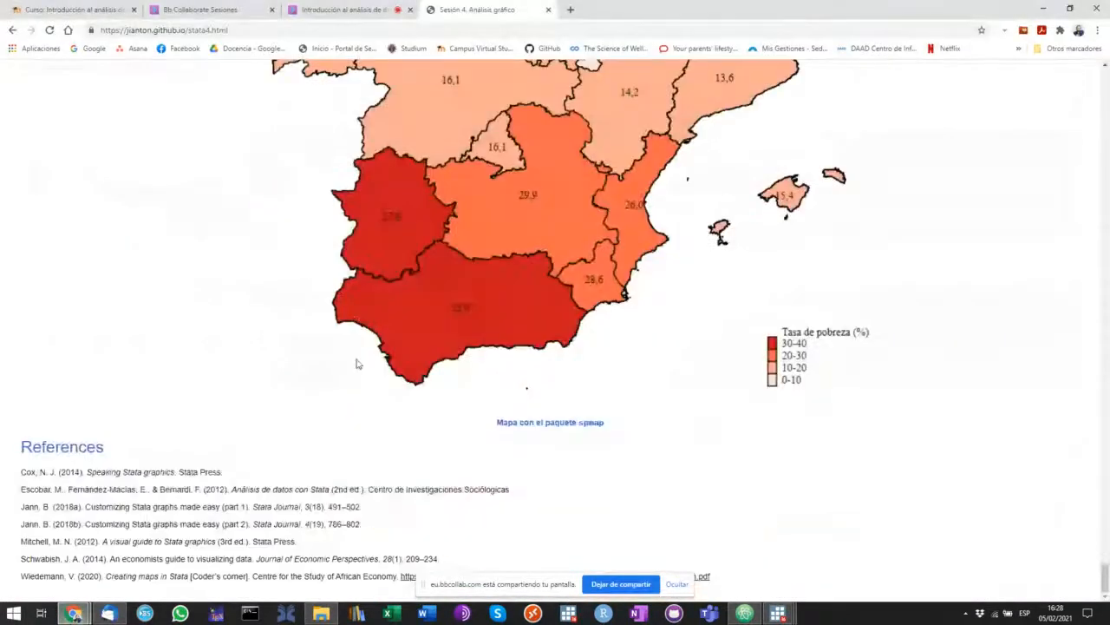
pyautogui.scroll(8, 341, 367)
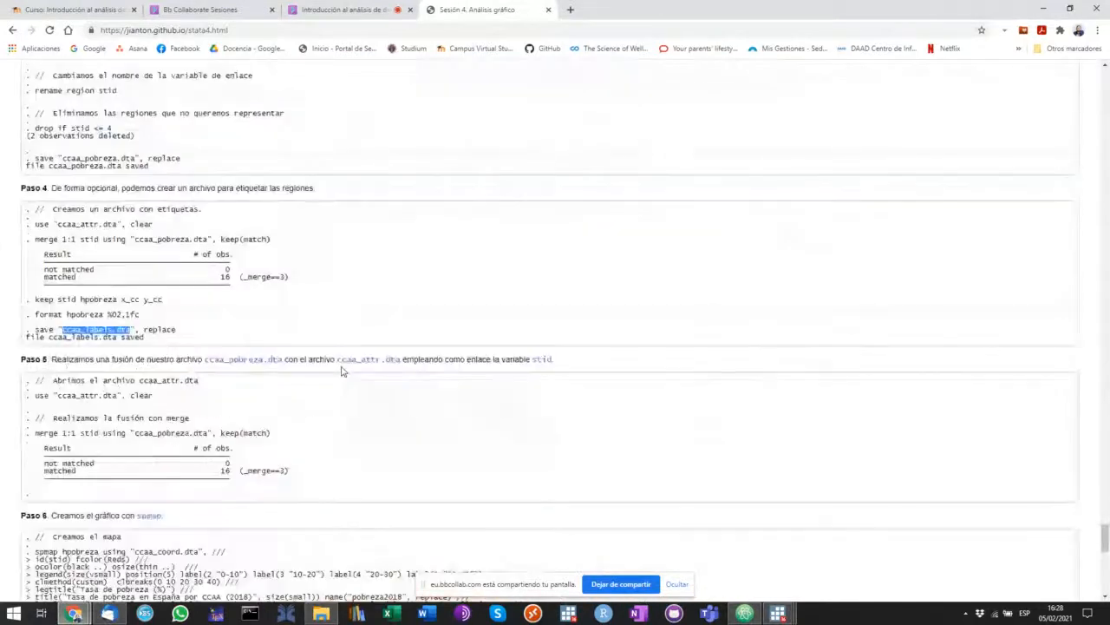
pyautogui.scroll(-2, 342, 371)
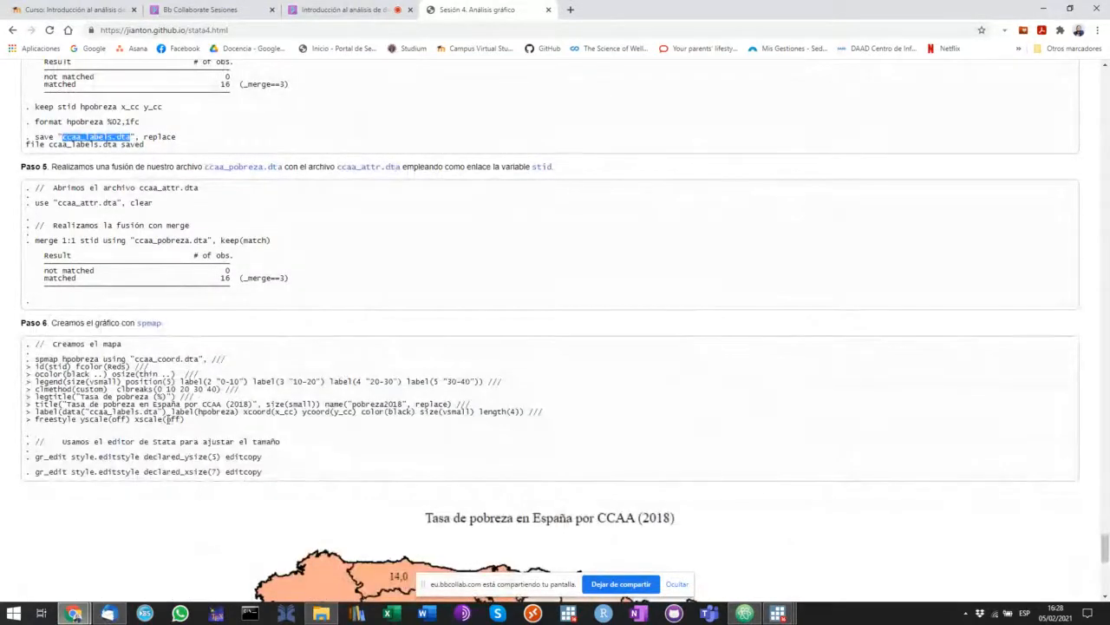
pyautogui.scroll(-5, 185, 426)
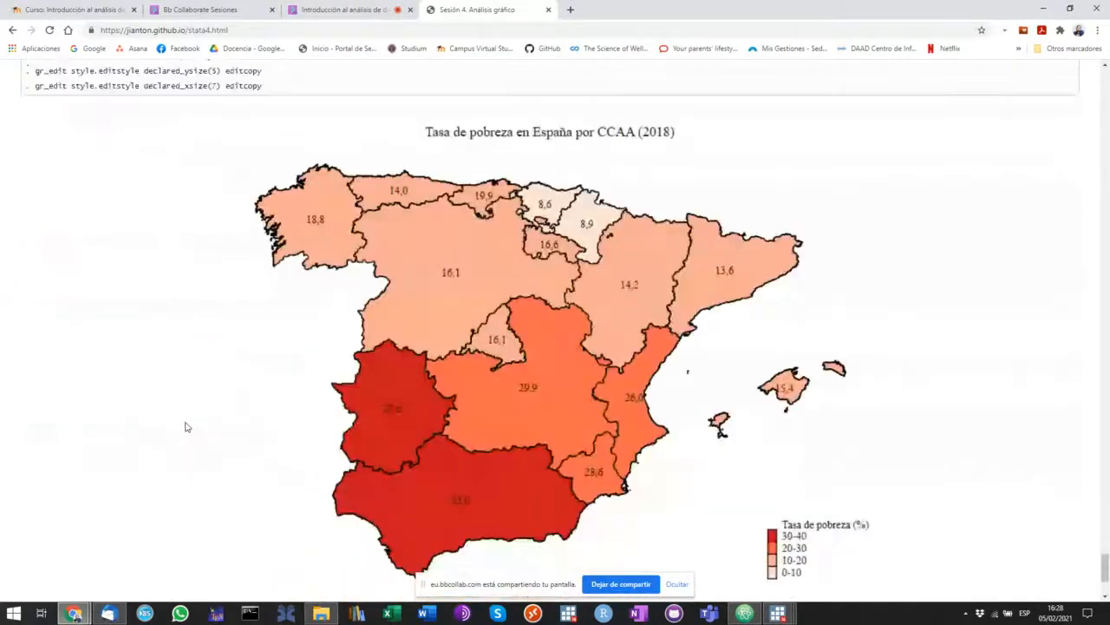
pyautogui.scroll(3, 185, 425)
pyautogui.scroll(-2, 185, 426)
pyautogui.scroll(2, 185, 426)
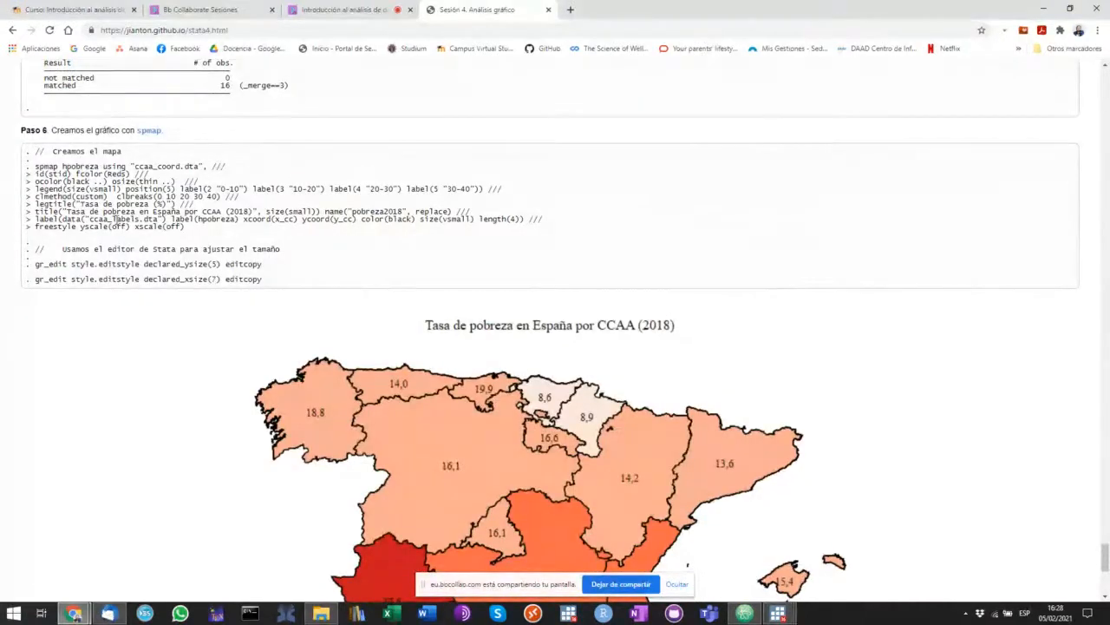
# - Run stata4.do from the ecv18.dta opening under Funciones de densidad through the final gr_edit line
pyautogui.moveTo(778, 613)
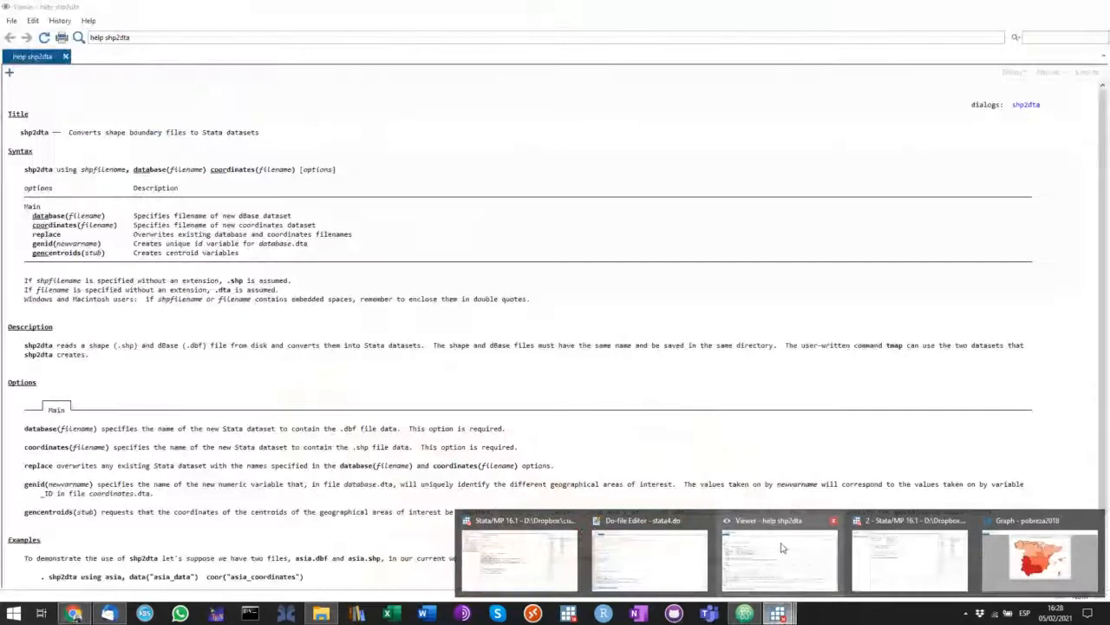
pyautogui.click(608, 539)
pyautogui.scroll(20, 246, 417)
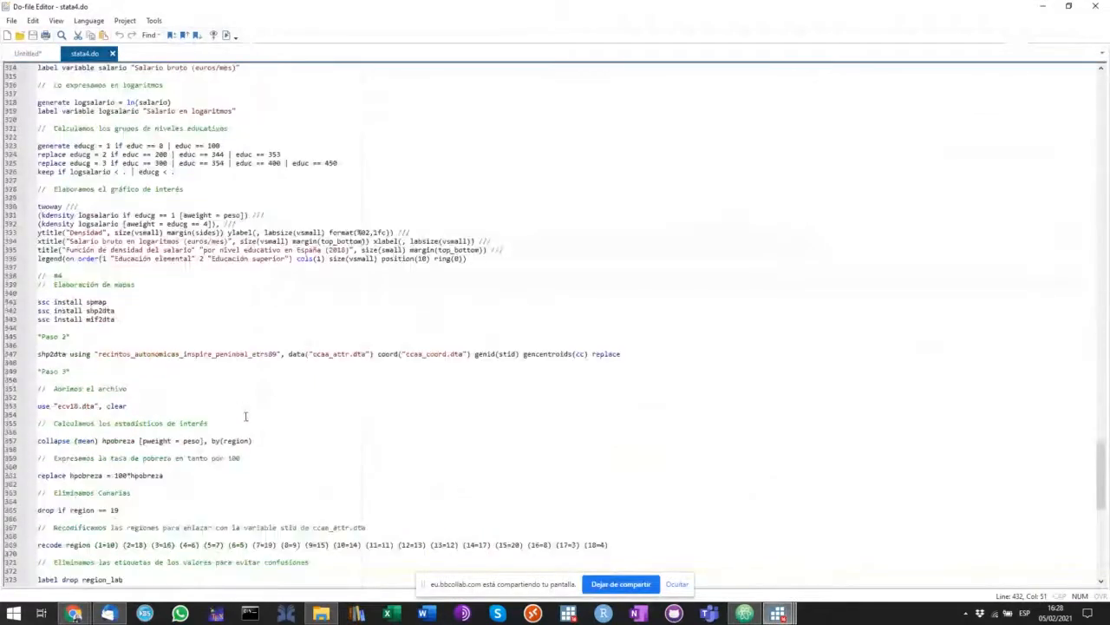
pyautogui.scroll(19, 246, 416)
pyautogui.scroll(-7, 230, 416)
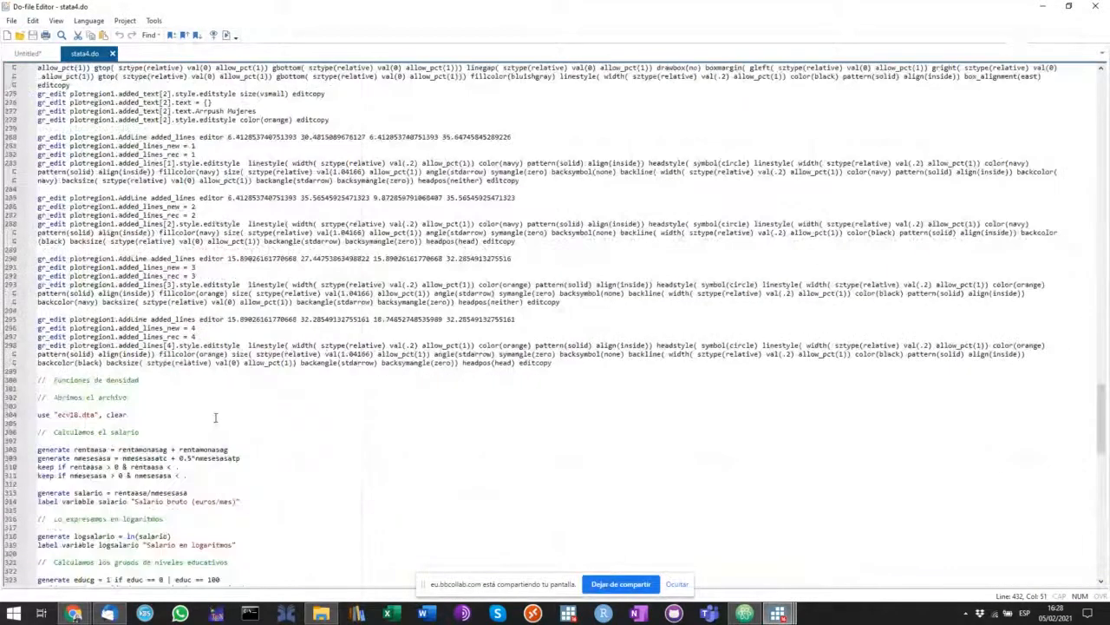
pyautogui.scroll(-13, 215, 417)
pyautogui.scroll(6, 215, 417)
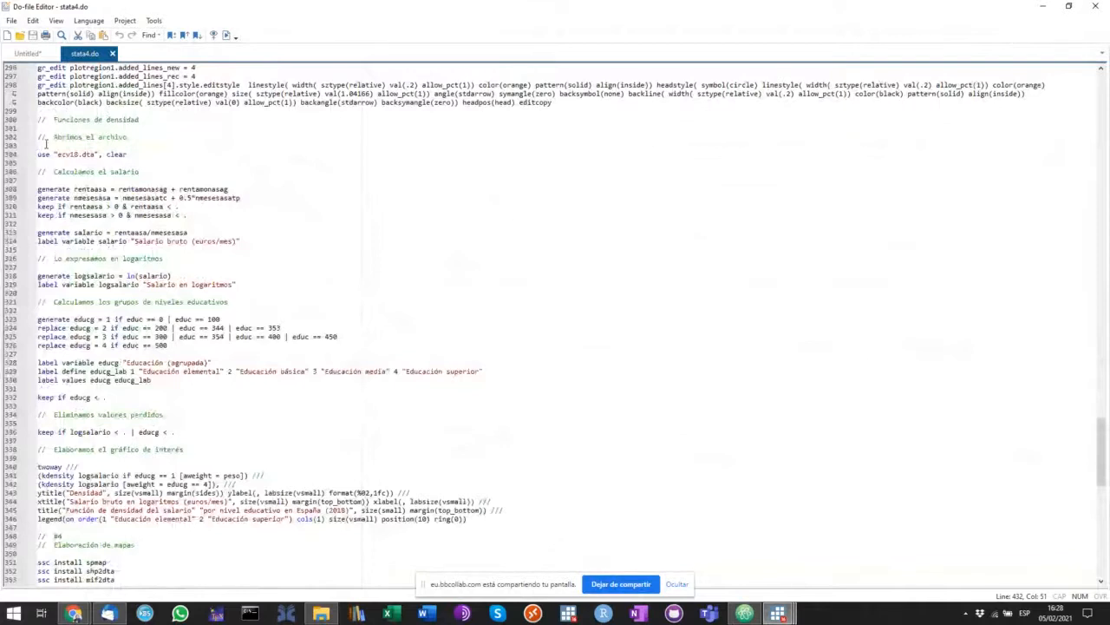
pyautogui.moveTo(46, 143); pyautogui.dragTo(344, 591)
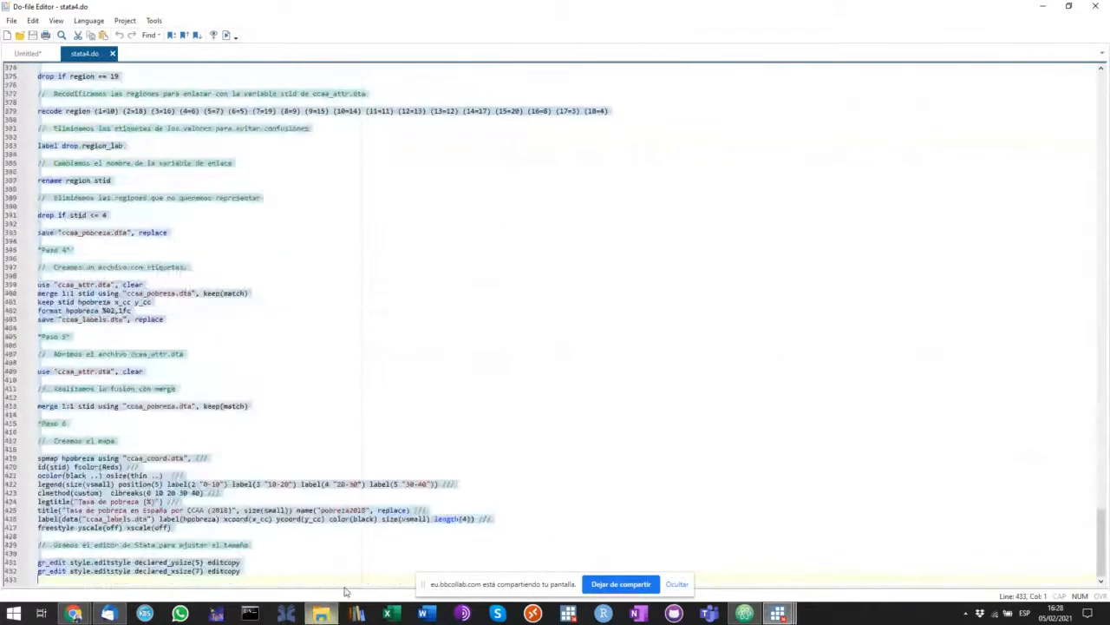
pyautogui.click(230, 39)
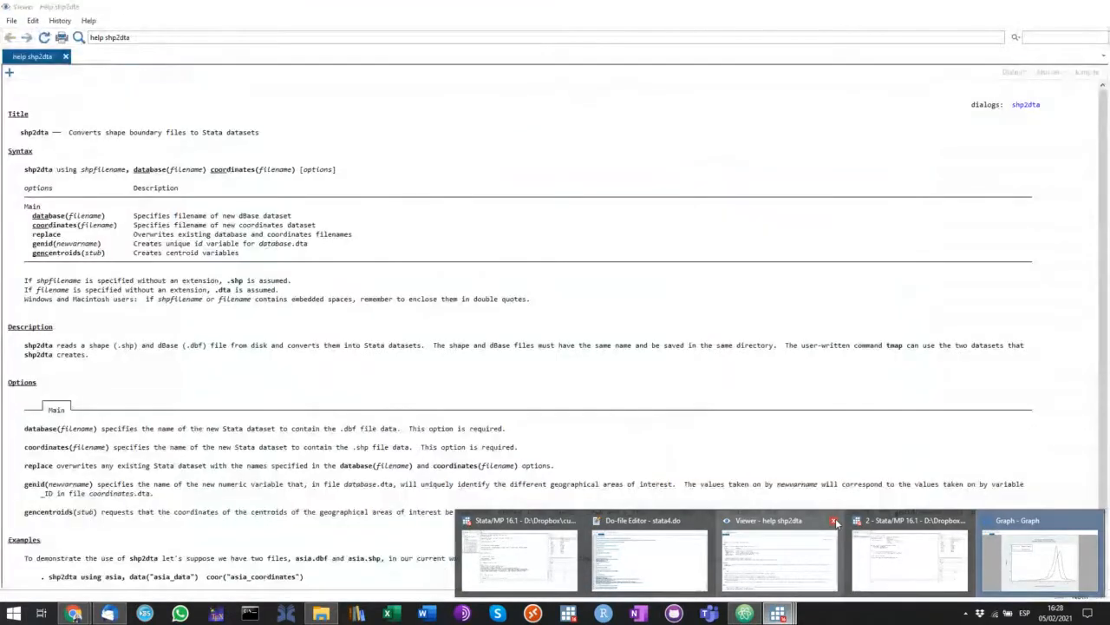
# - Close the shp2dta help viewer, the second Stata instance and the graph window, and return to the main Stata window
pyautogui.click(836, 522)
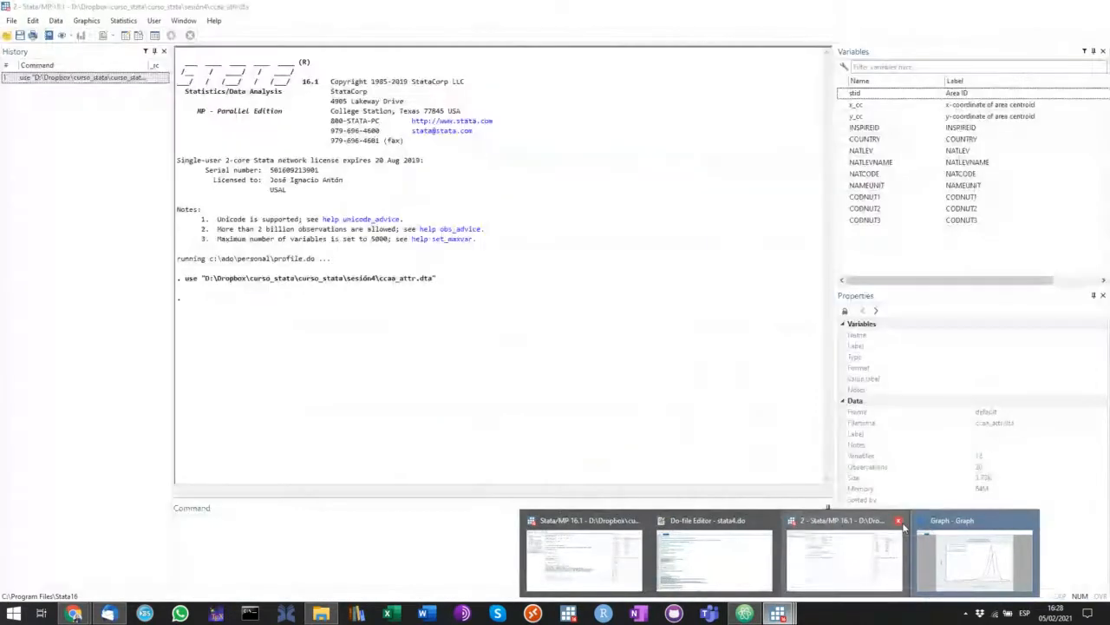
pyautogui.click(899, 520)
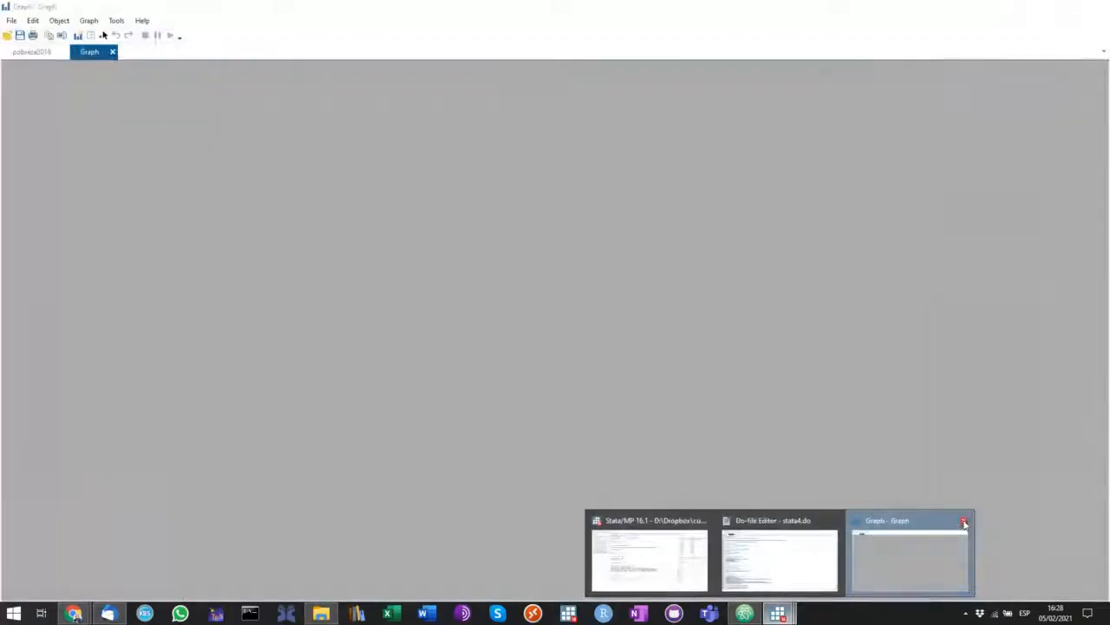
pyautogui.click(965, 522)
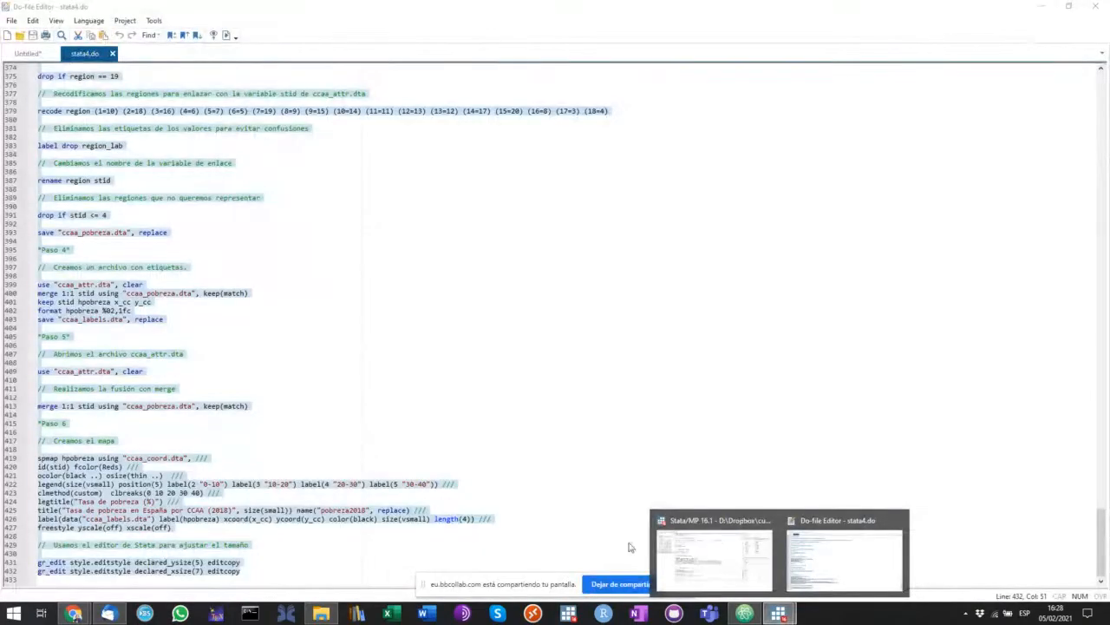
pyautogui.click(712, 559)
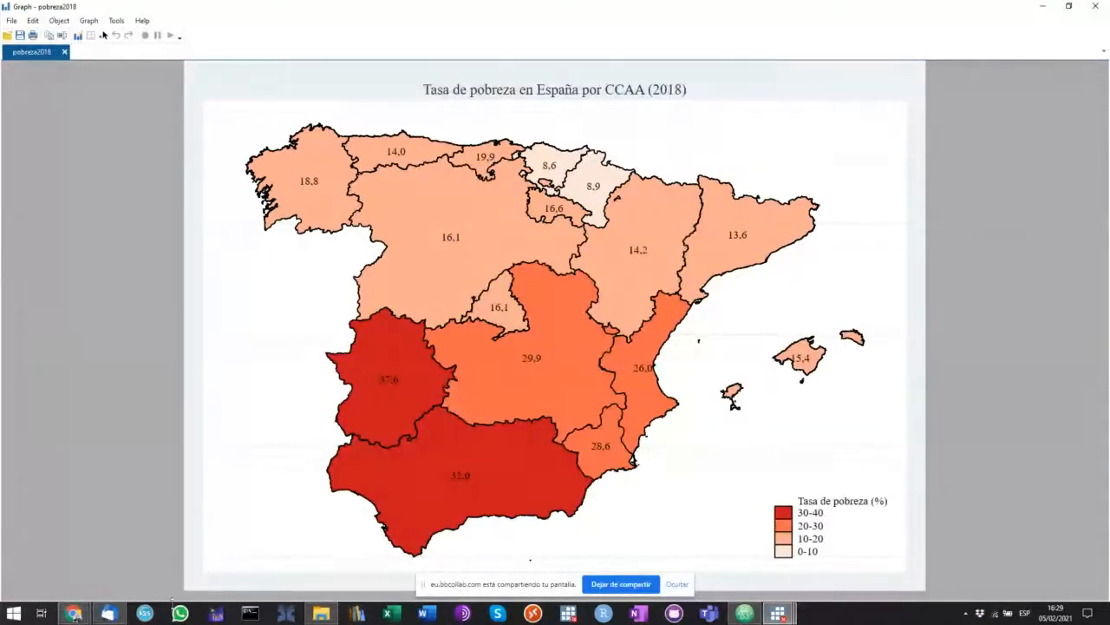
# - Check Paso 6 on the Sesión 4 web page and open the sesión4 folder in File Explorer to view its files
pyautogui.moveTo(74, 613)
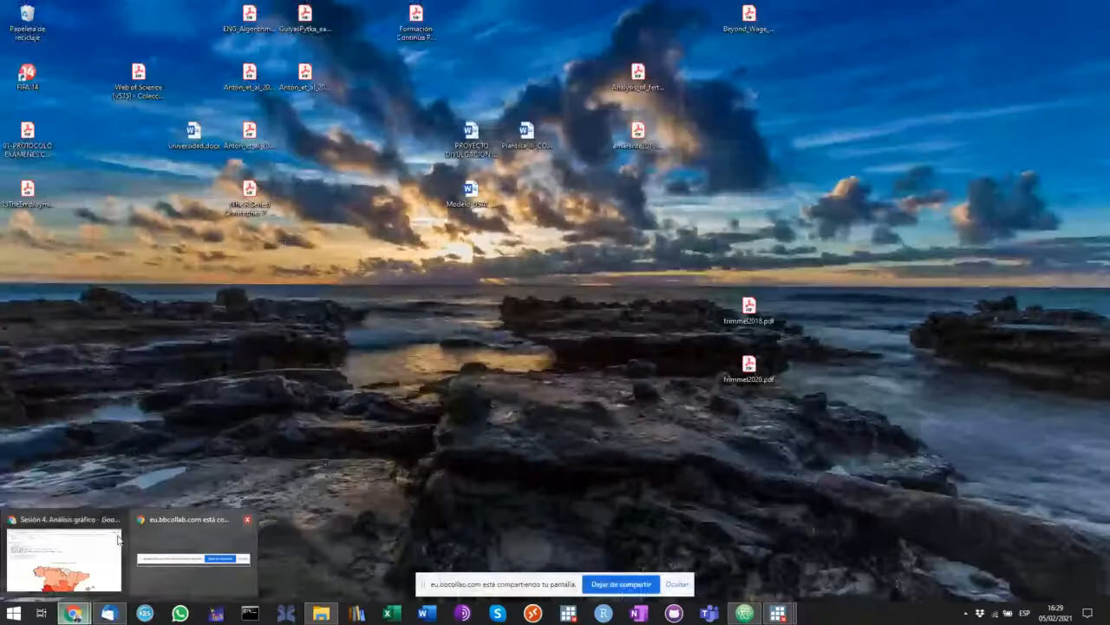
pyautogui.click(66, 536)
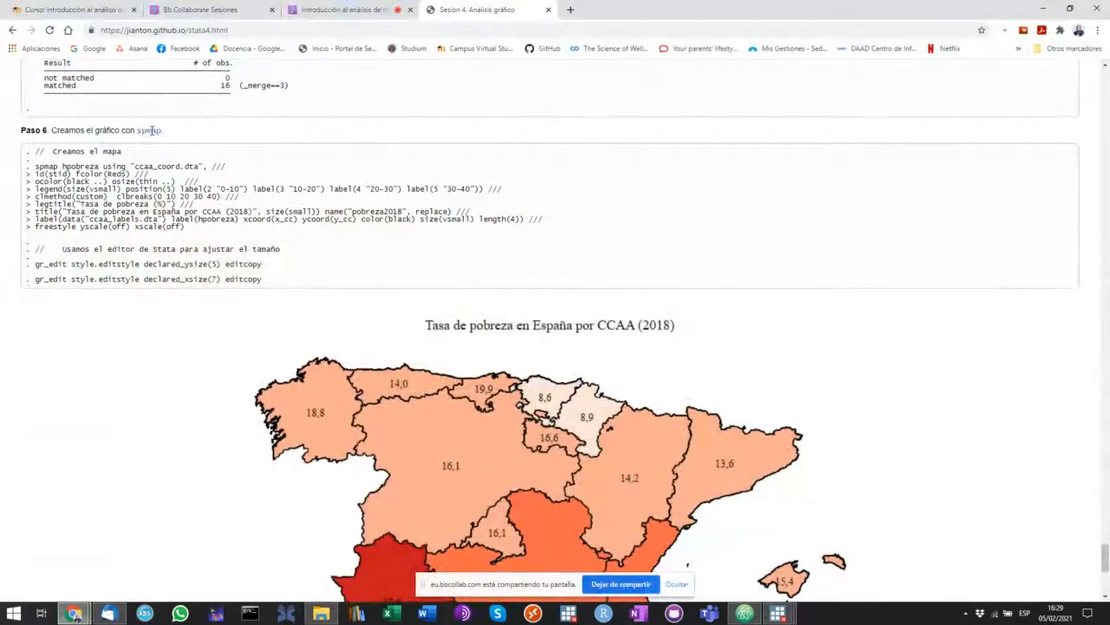
pyautogui.click(321, 613)
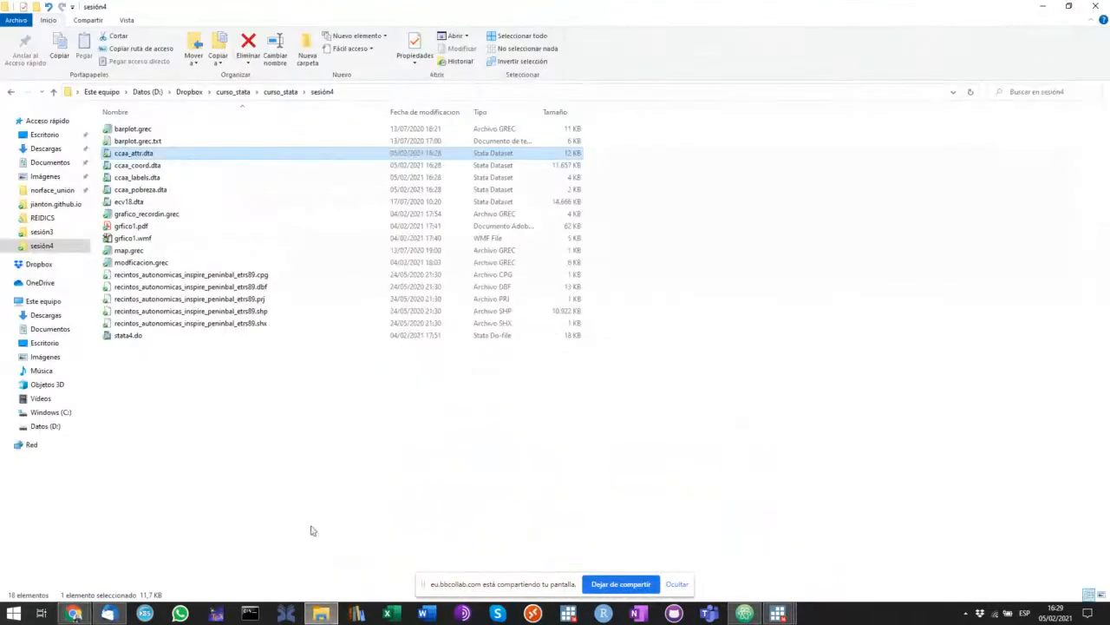
# - Open grfico1.pdf and close it, and check the files in the sesión4 folder directly under Dropbox's curso_stata
pyautogui.click(183, 227)
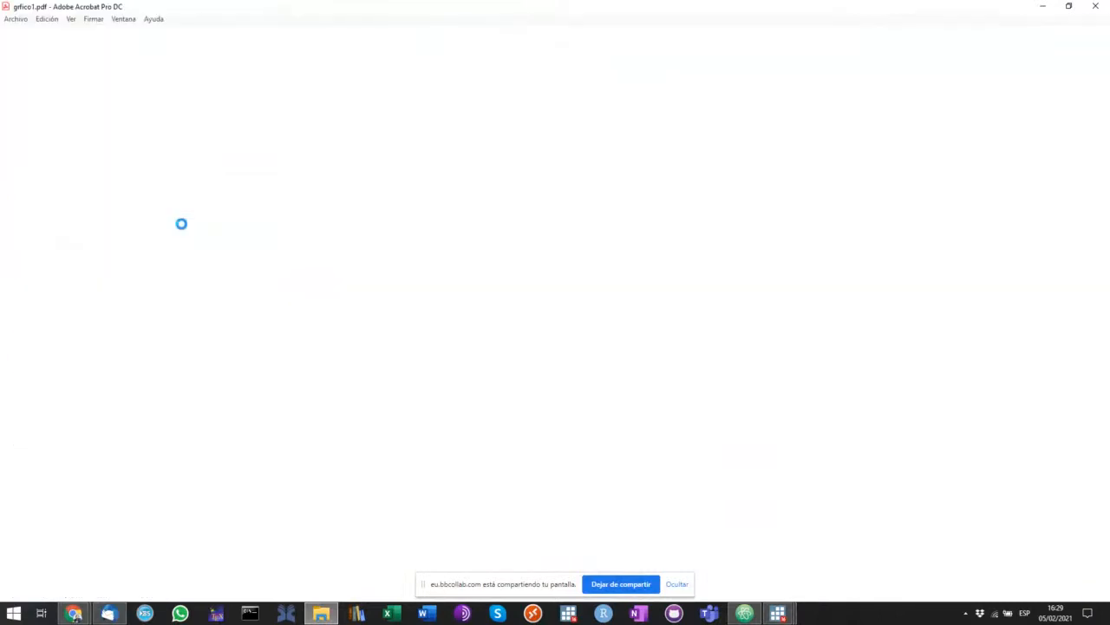
pyautogui.click(1096, 6)
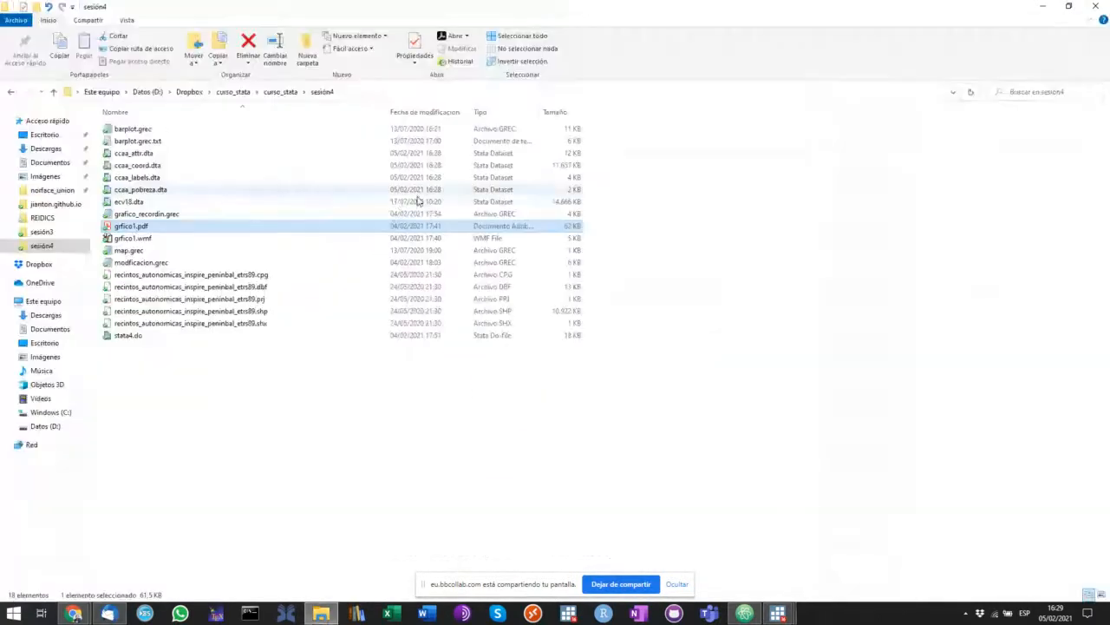
pyautogui.click(231, 92)
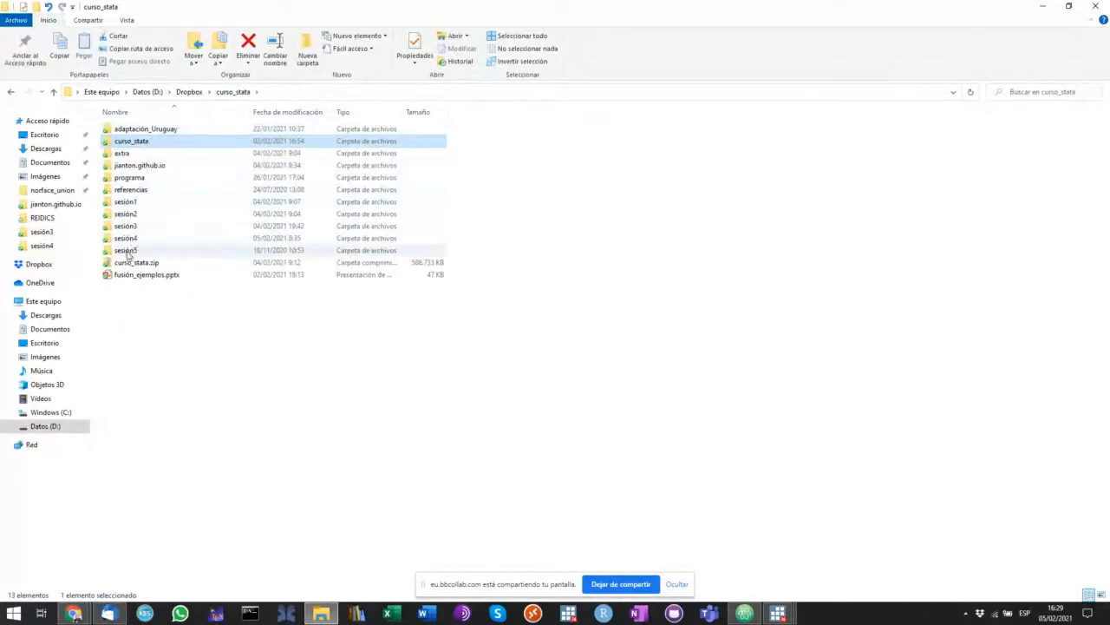
pyautogui.doubleClick(126, 238)
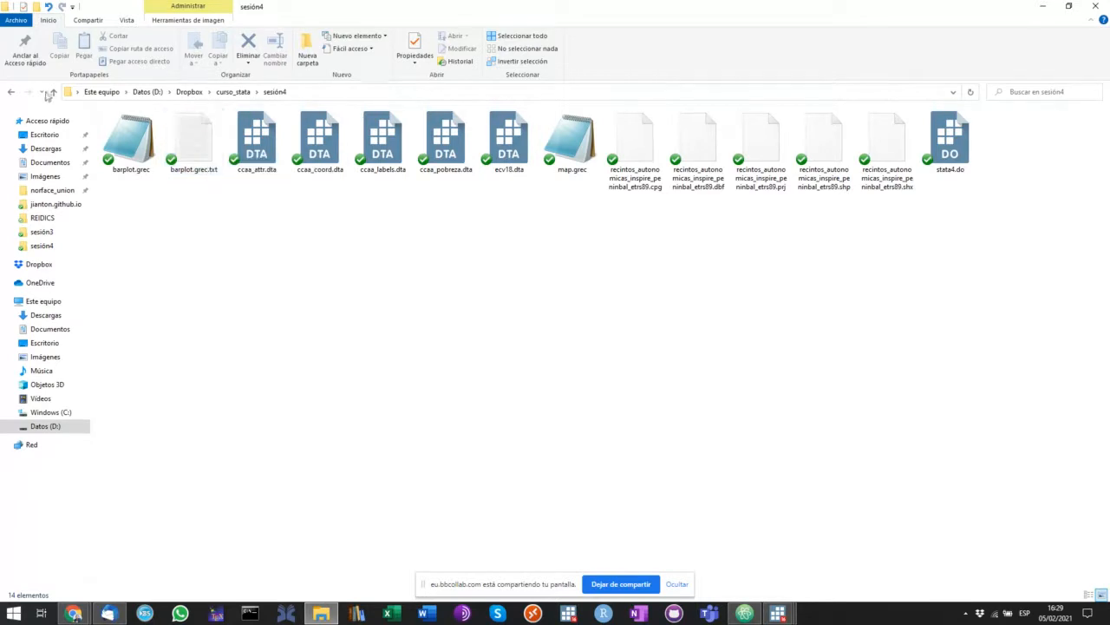
pyautogui.click(8, 92)
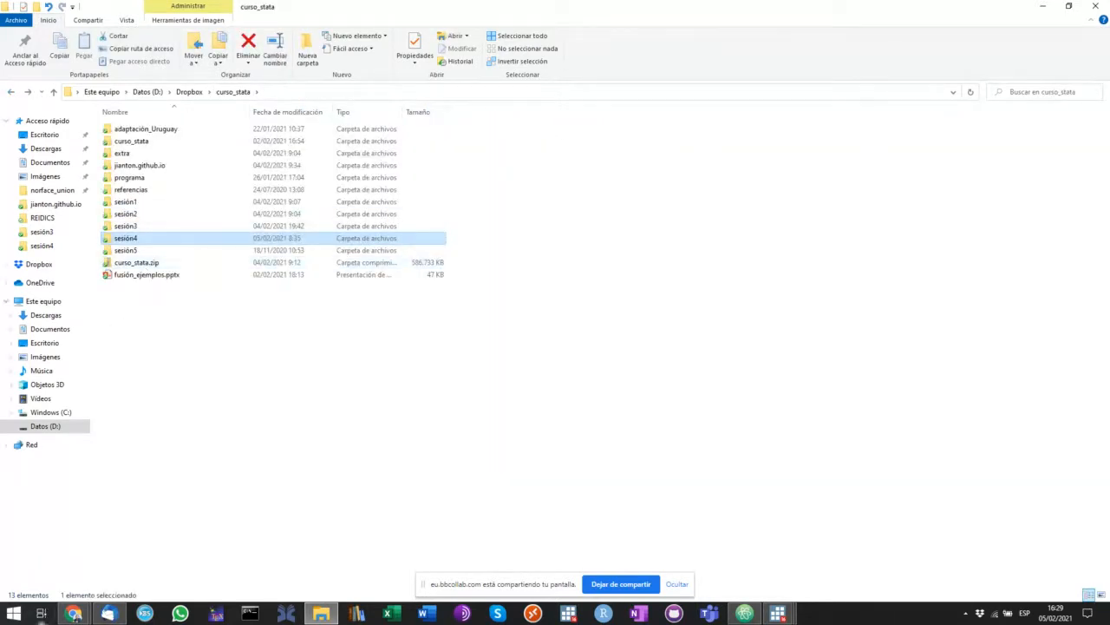
# - Switch to Chrome and review the Paso 6 code and the poverty map on the Sesión 4 web page
pyautogui.click(72, 613)
pyautogui.click(91, 568)
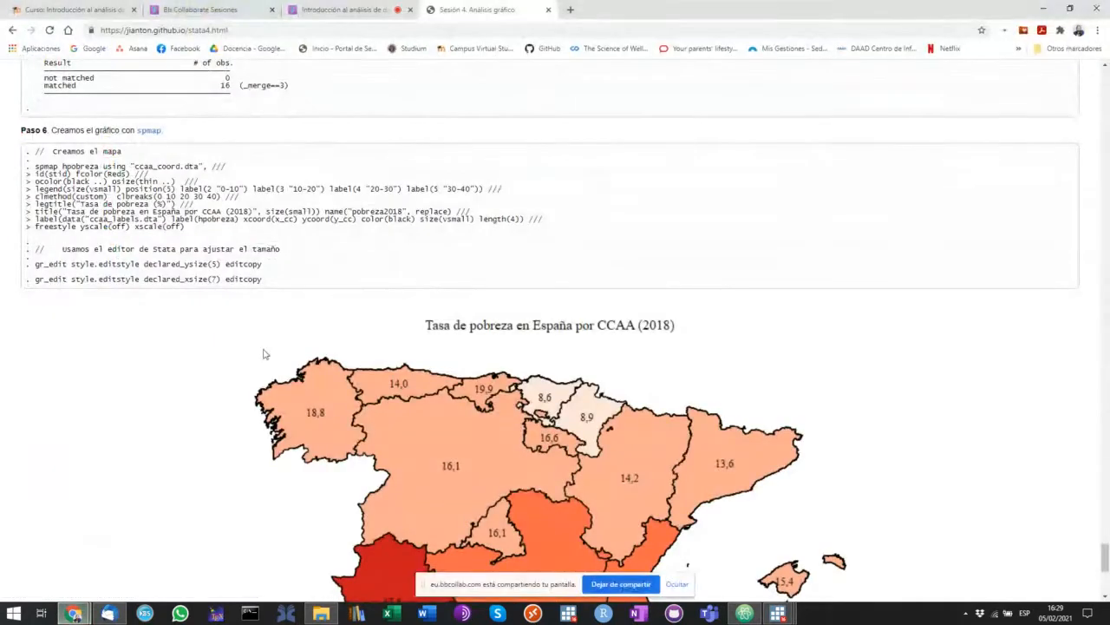
pyautogui.scroll(-4, 264, 354)
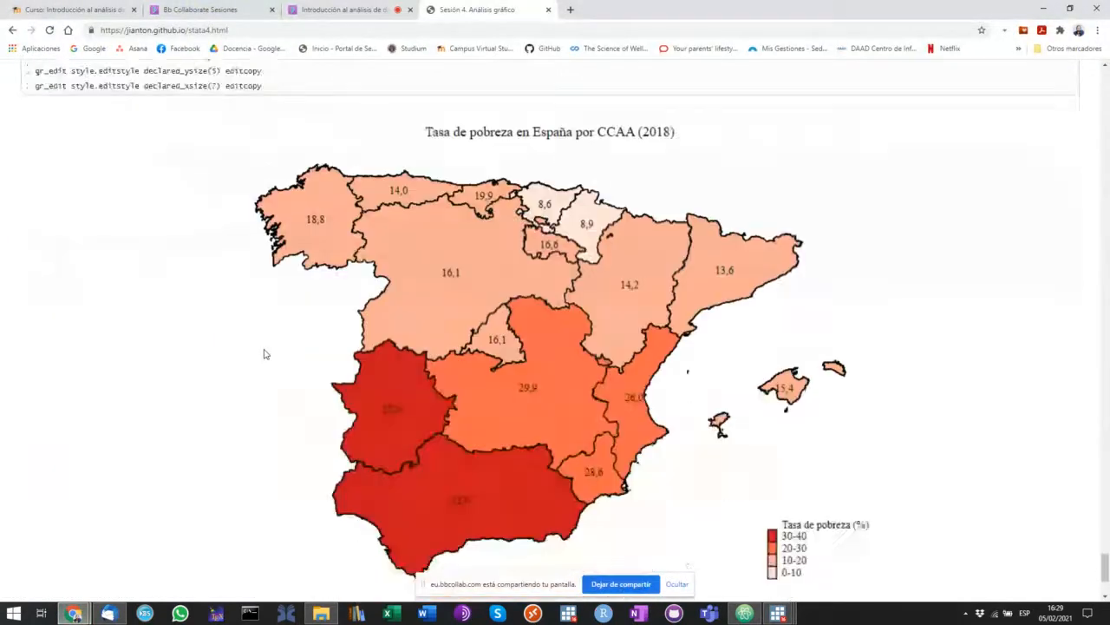
pyautogui.scroll(6, 265, 354)
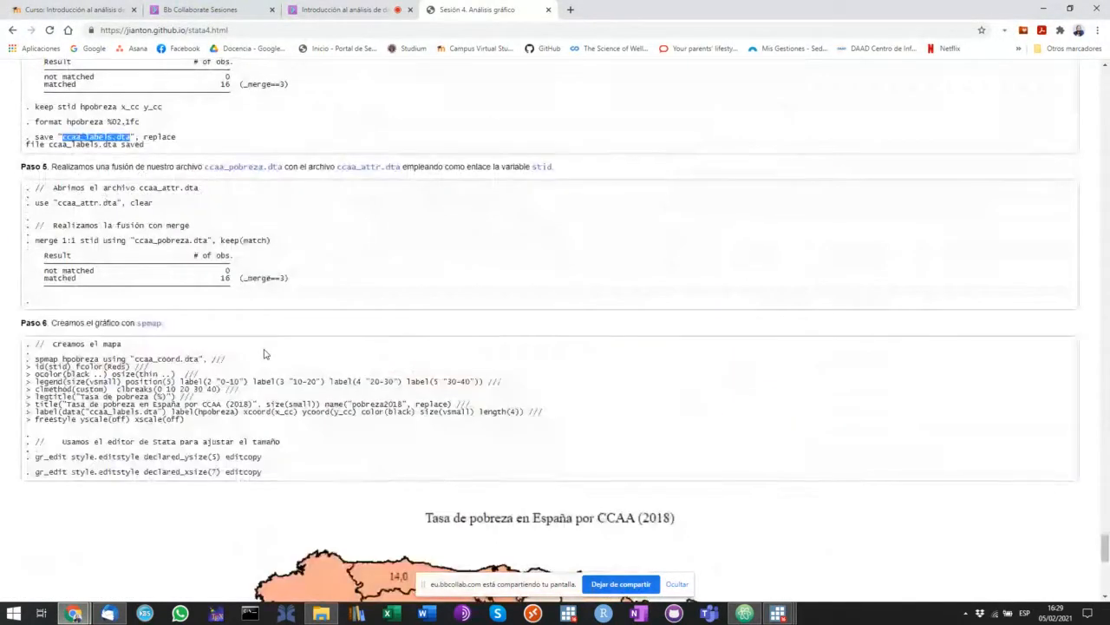
pyautogui.scroll(10, 265, 354)
pyautogui.scroll(-15, 264, 354)
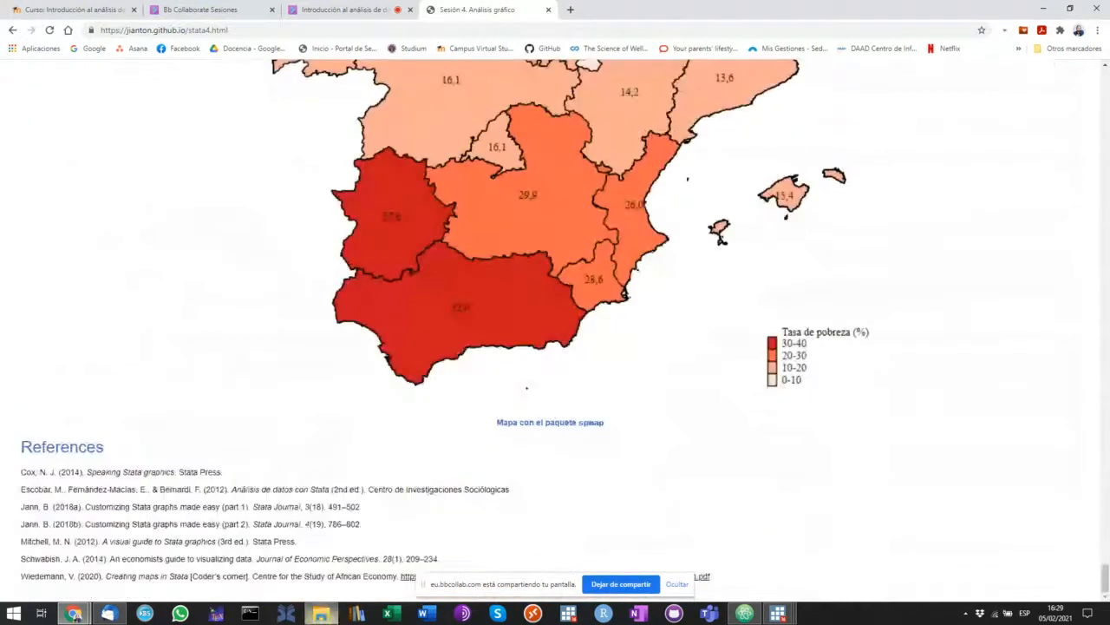
# - In File Explorer, open the ECH folder inside adaptación_Uruguay, view the map in internet2019.pdf and close it
pyautogui.click(322, 614)
pyautogui.doubleClick(168, 132)
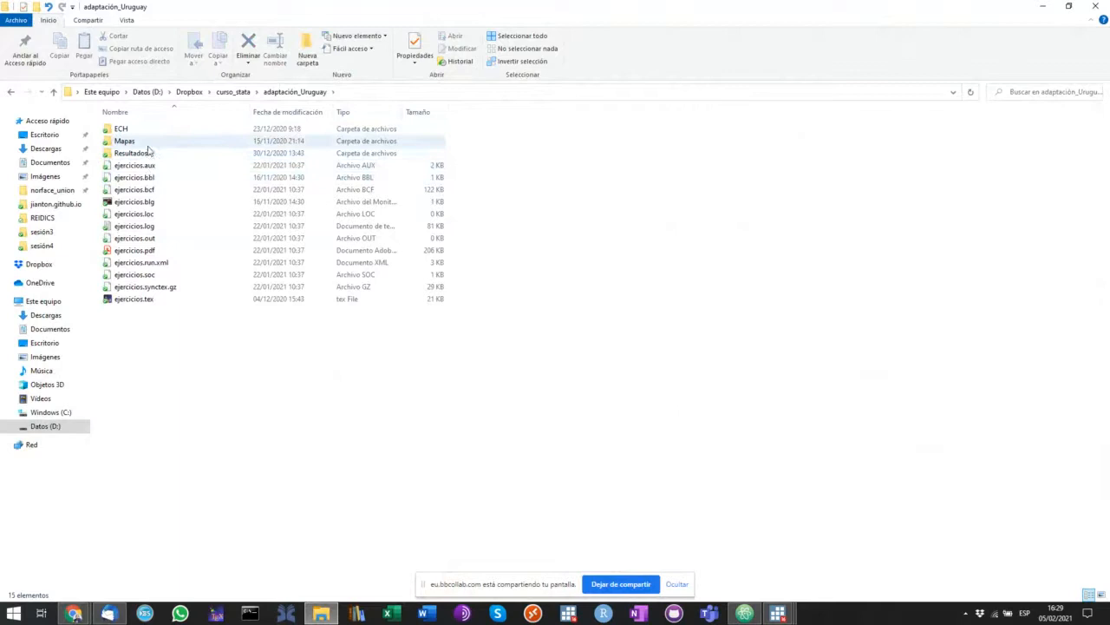
pyautogui.doubleClick(122, 129)
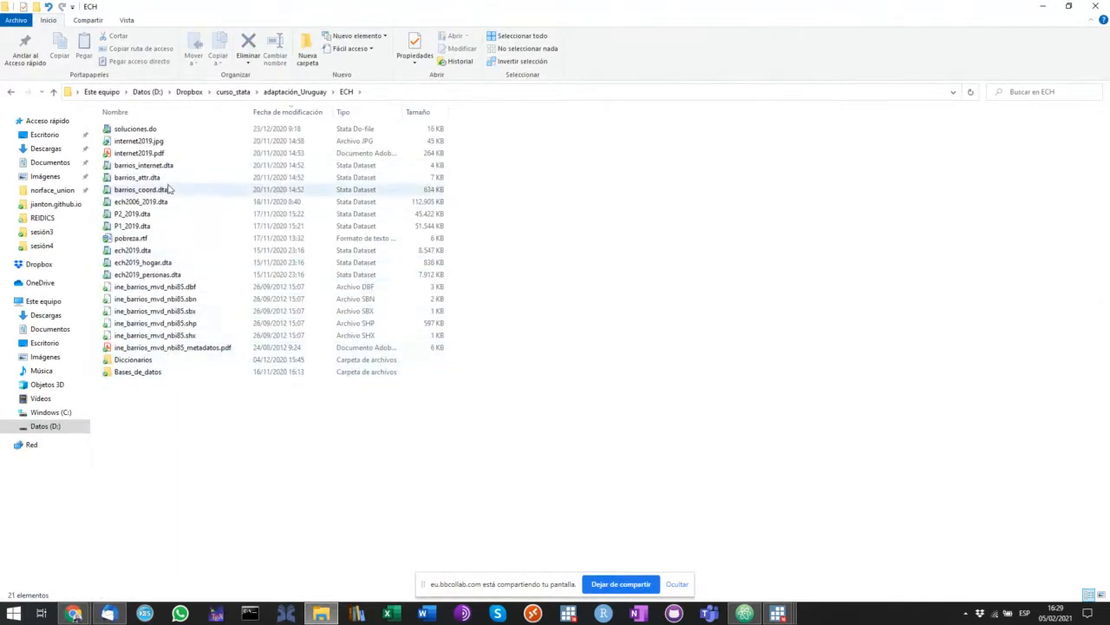
pyautogui.click(165, 155)
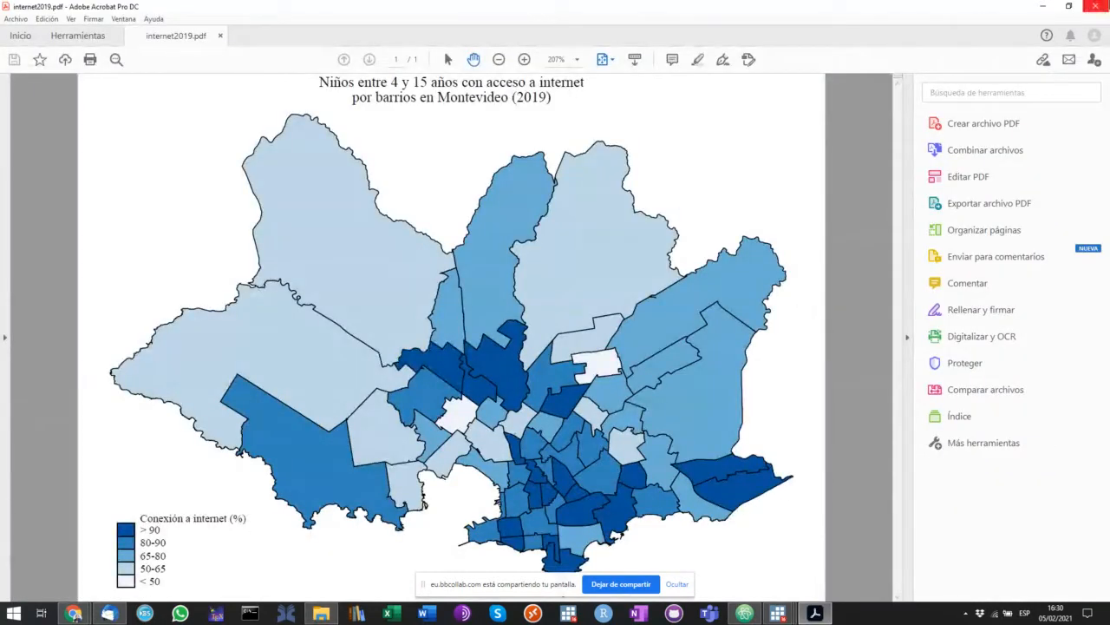
pyautogui.click(1097, 6)
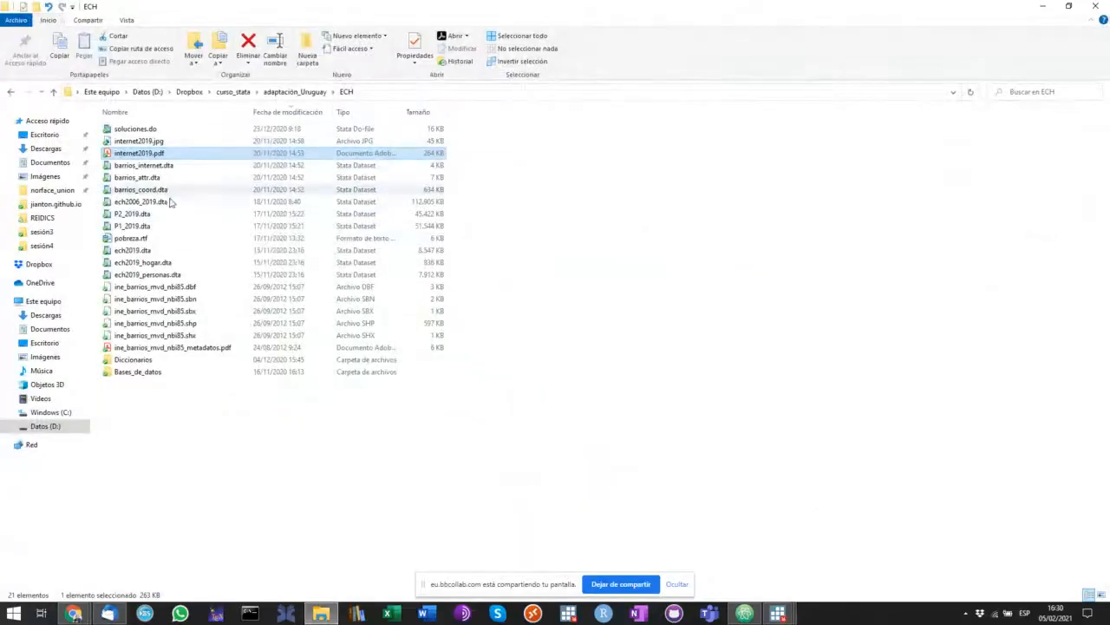
# - Open soluciones.do from the ECH folder and copy the graph export "internet2019.pdf" line below the spmap code
pyautogui.click(158, 132)
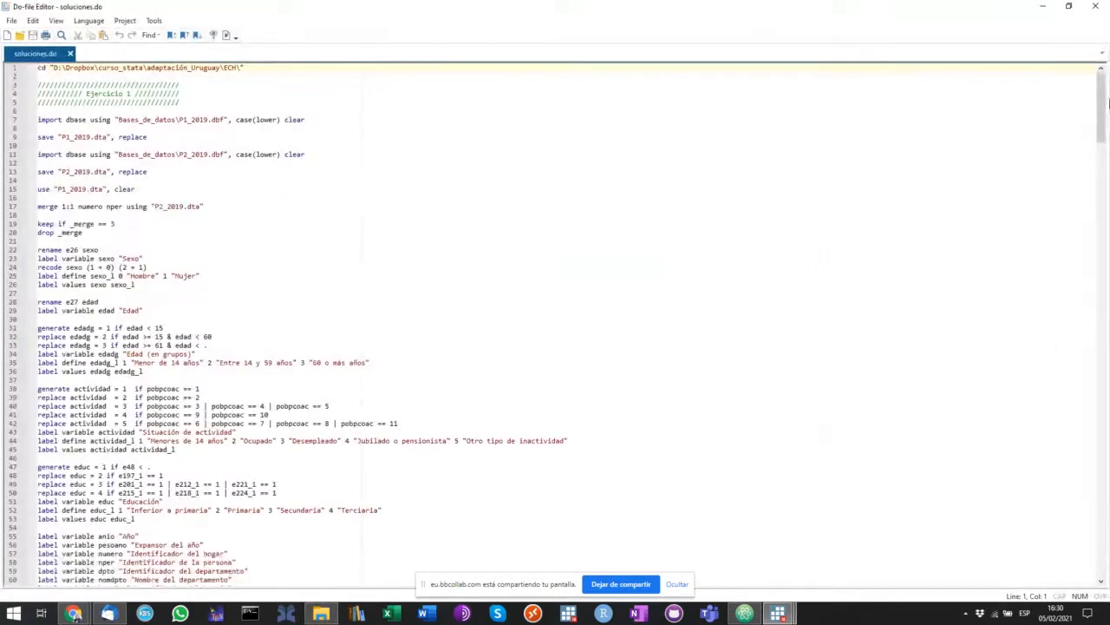
pyautogui.moveTo(1103, 104); pyautogui.dragTo(1107, 559)
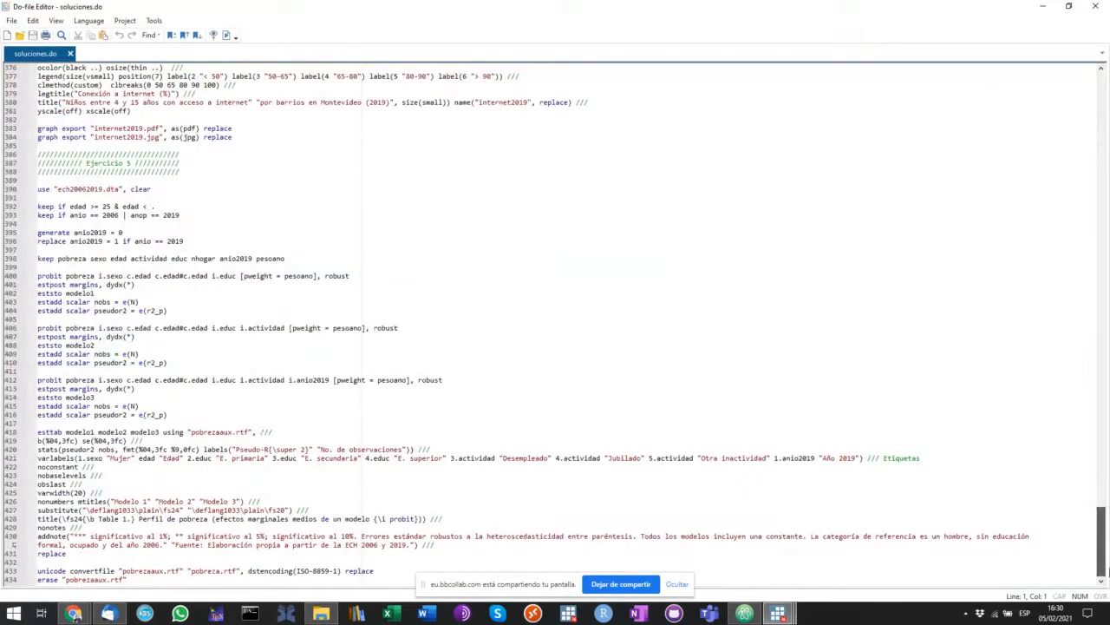
pyautogui.moveTo(1106, 555); pyautogui.dragTo(1108, 512)
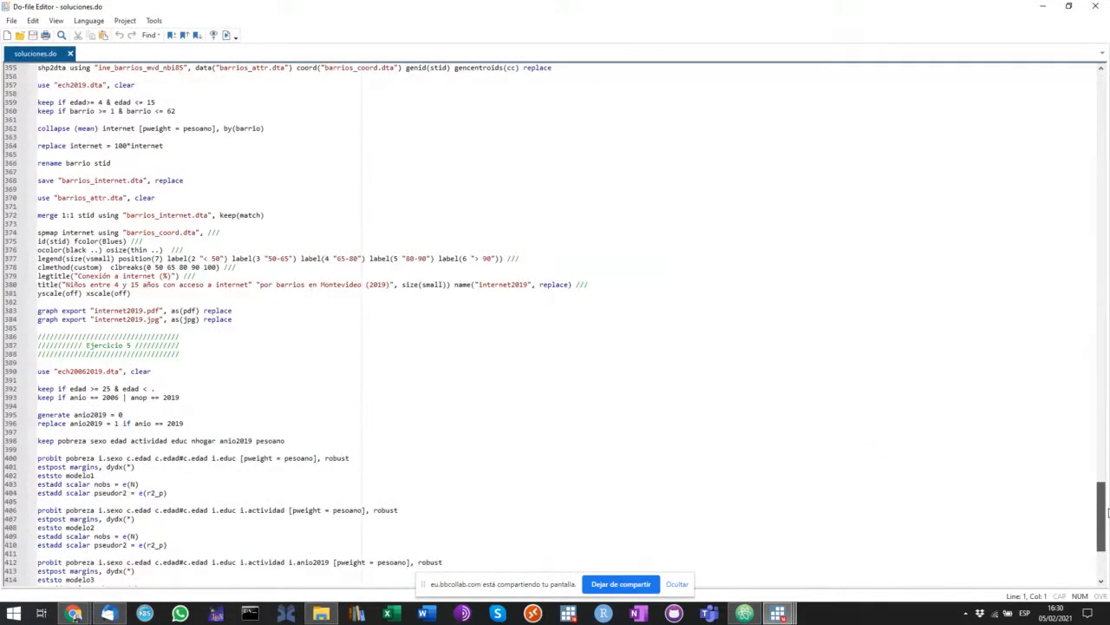
pyautogui.moveTo(1108, 512); pyautogui.dragTo(1108, 500)
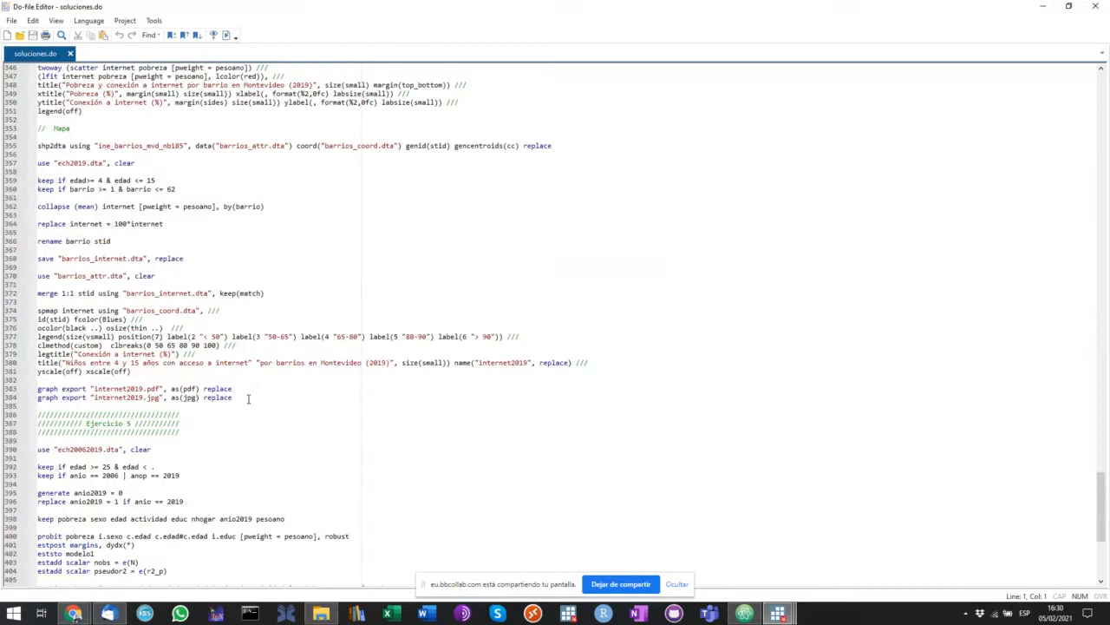
pyautogui.moveTo(240, 388); pyautogui.dragTo(29, 379)
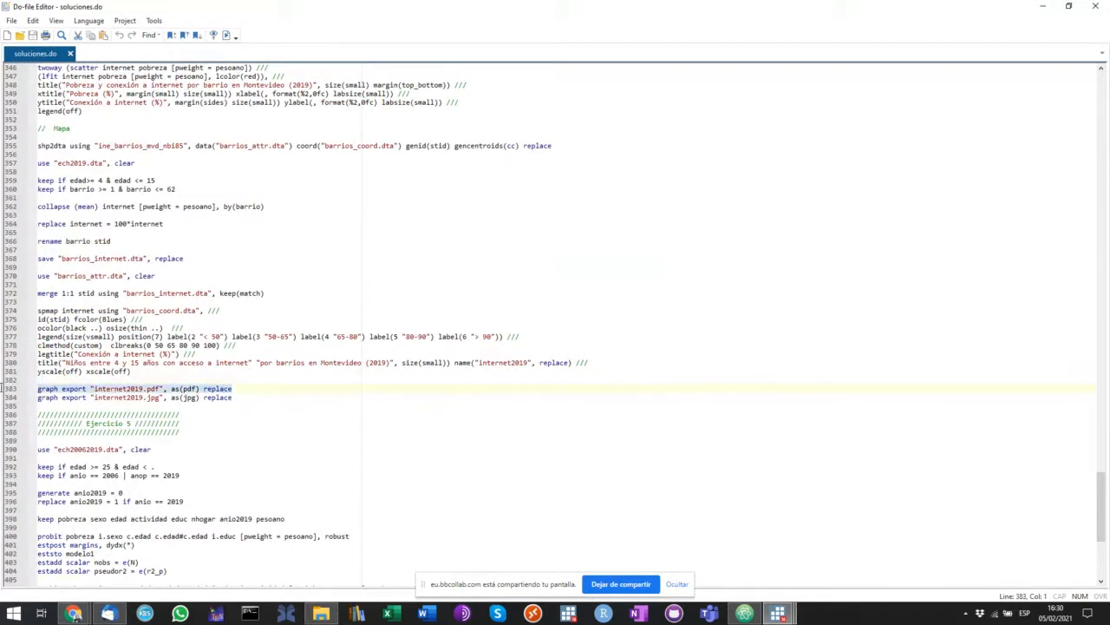
pyautogui.rightClick(103, 394)
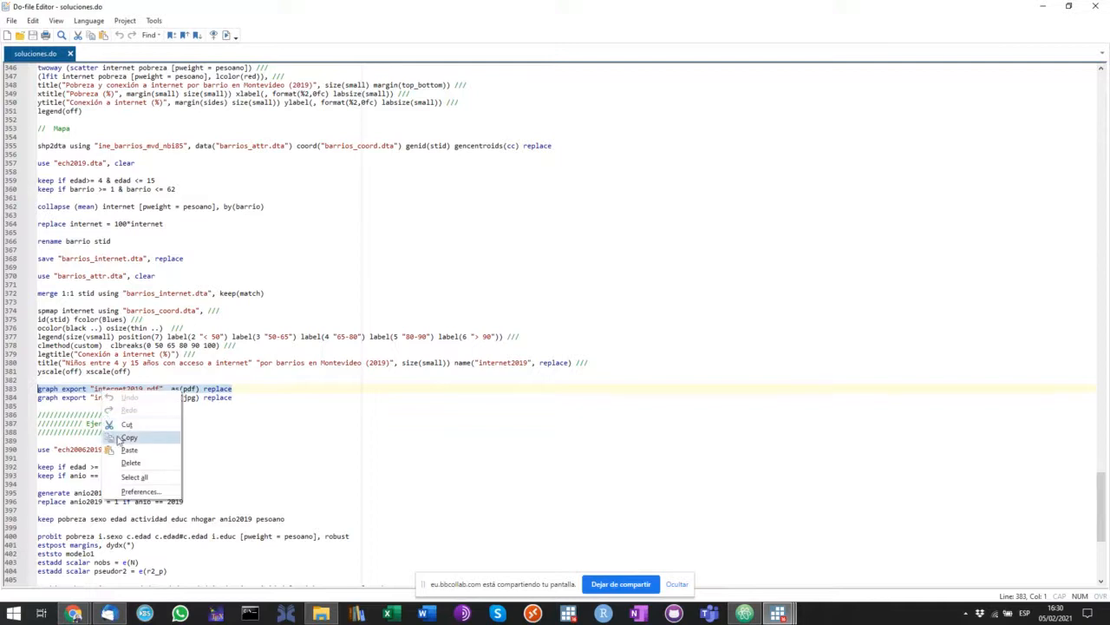
pyautogui.click(120, 443)
pyautogui.scroll(13, 177, 301)
pyautogui.scroll(7, 178, 301)
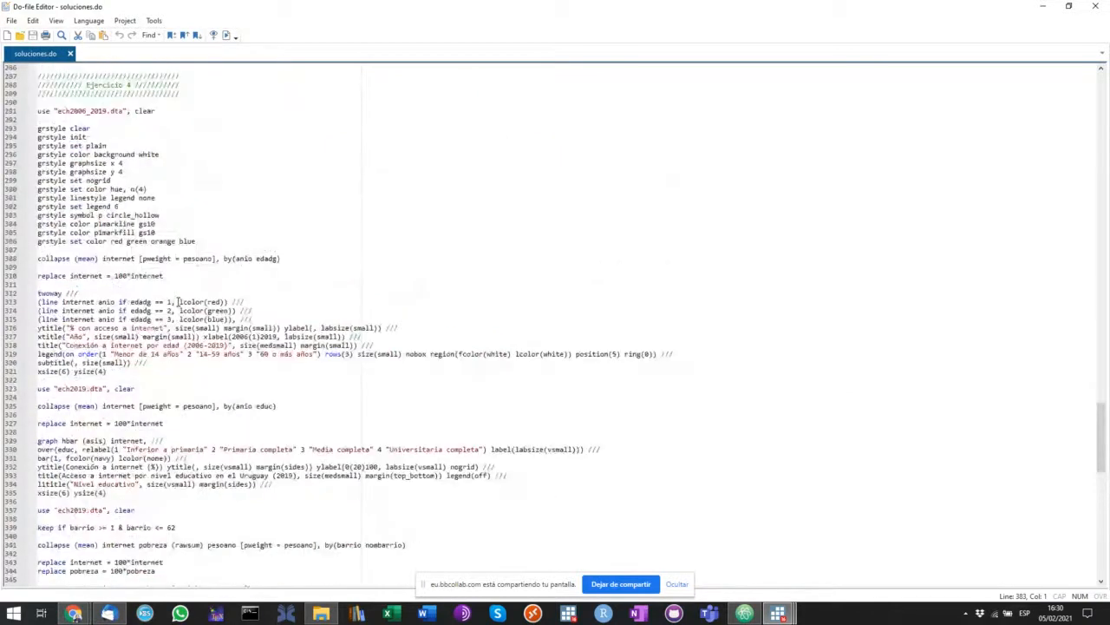
pyautogui.scroll(-20, 178, 301)
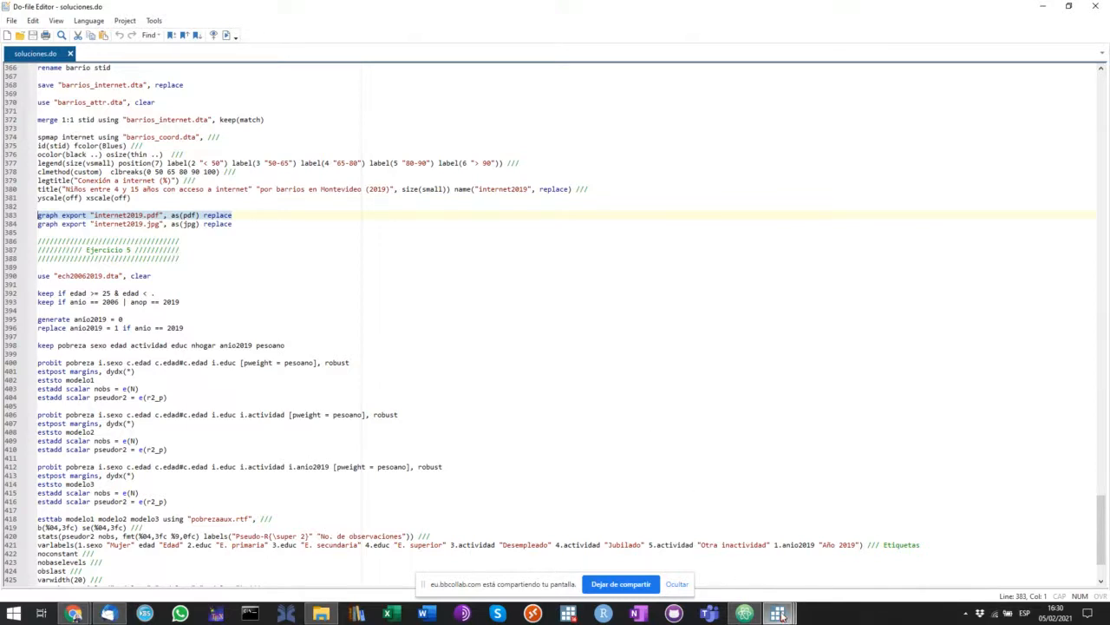
# - Paste the graph export line after the gr_edit lines in stata4.do and change the exported file name to ccaa.pdf
pyautogui.moveTo(779, 613)
pyautogui.moveTo(644, 540)
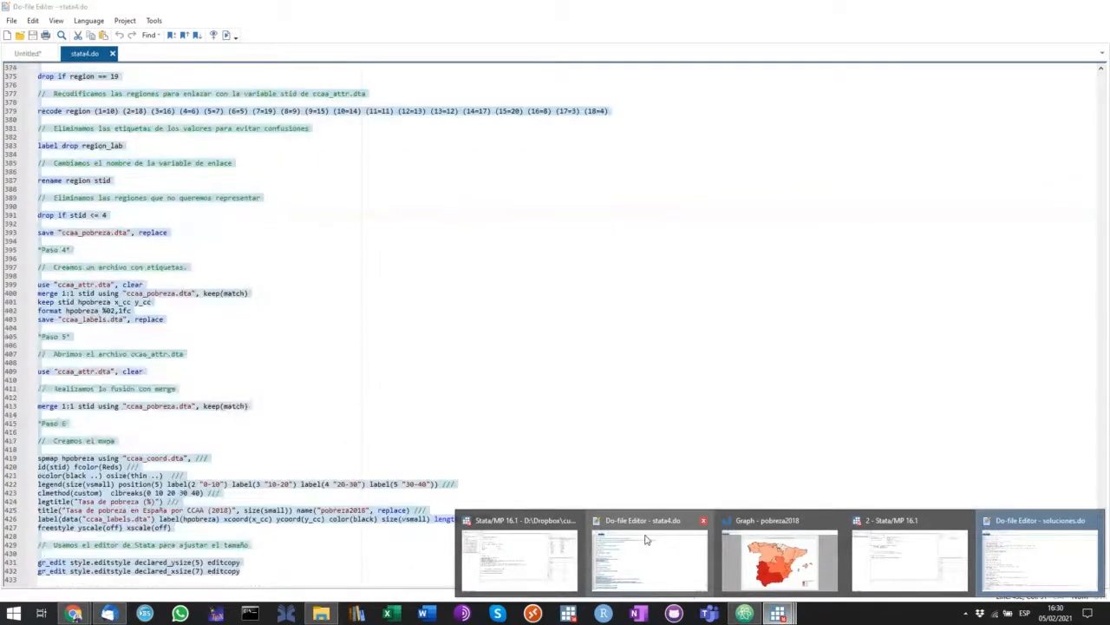
pyautogui.click(645, 540)
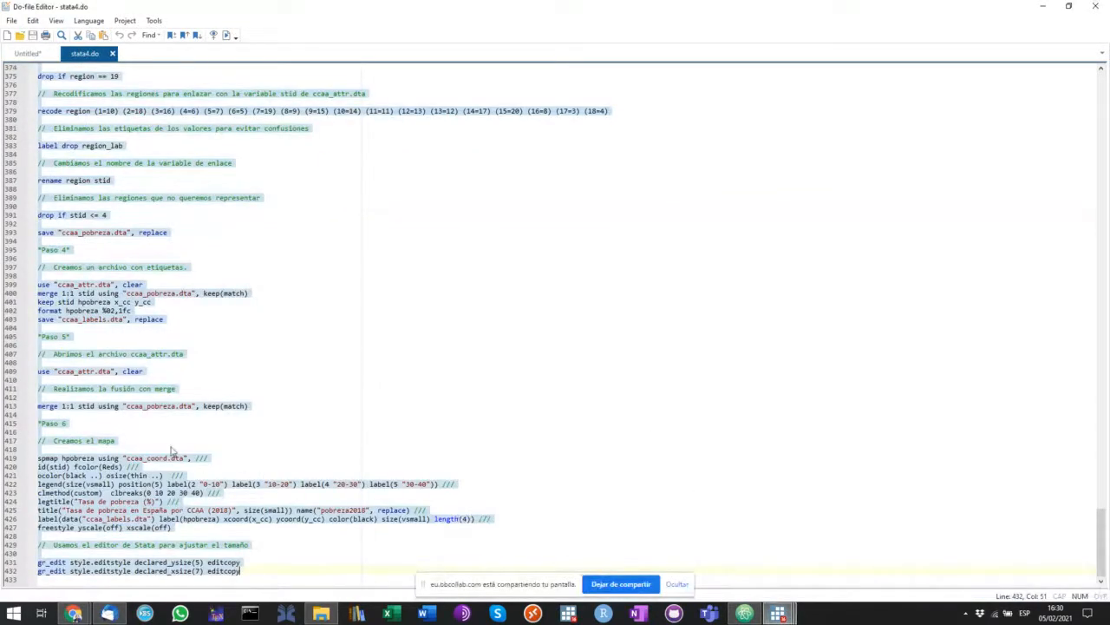
pyautogui.click(182, 536)
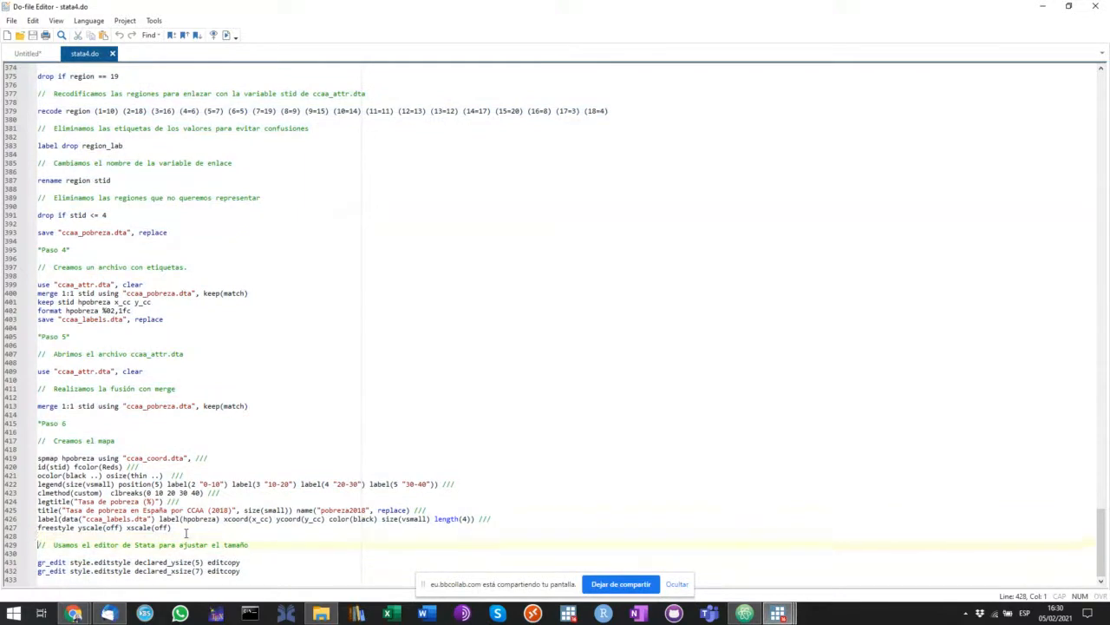
pyautogui.press('Return')
pyautogui.hotkey('ctrl', 'v')
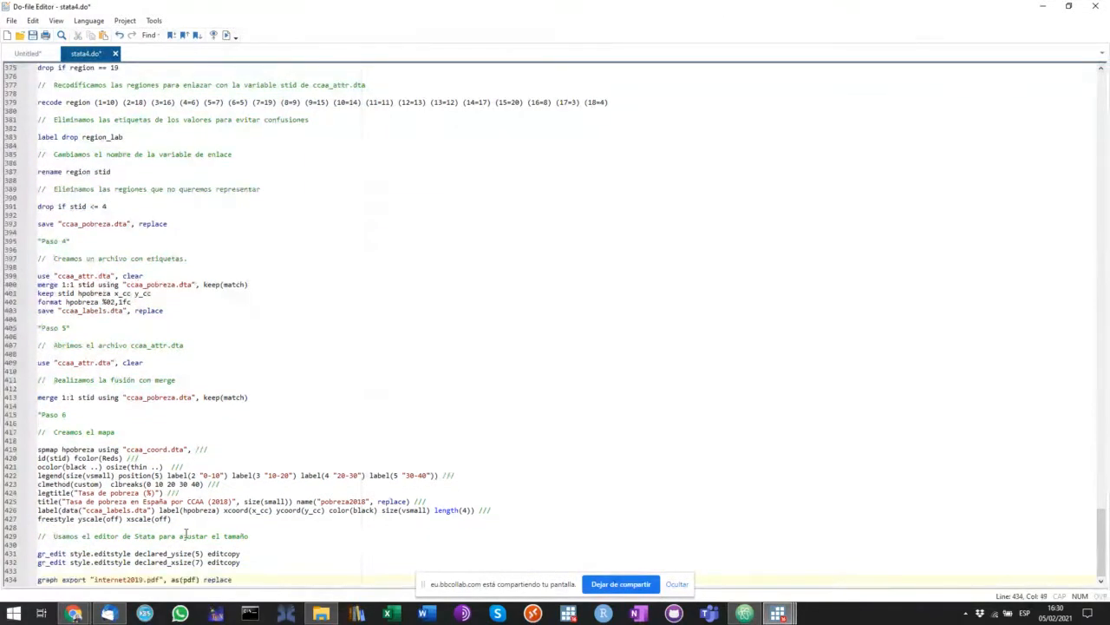
pyautogui.moveTo(144, 577); pyautogui.dragTo(95, 579)
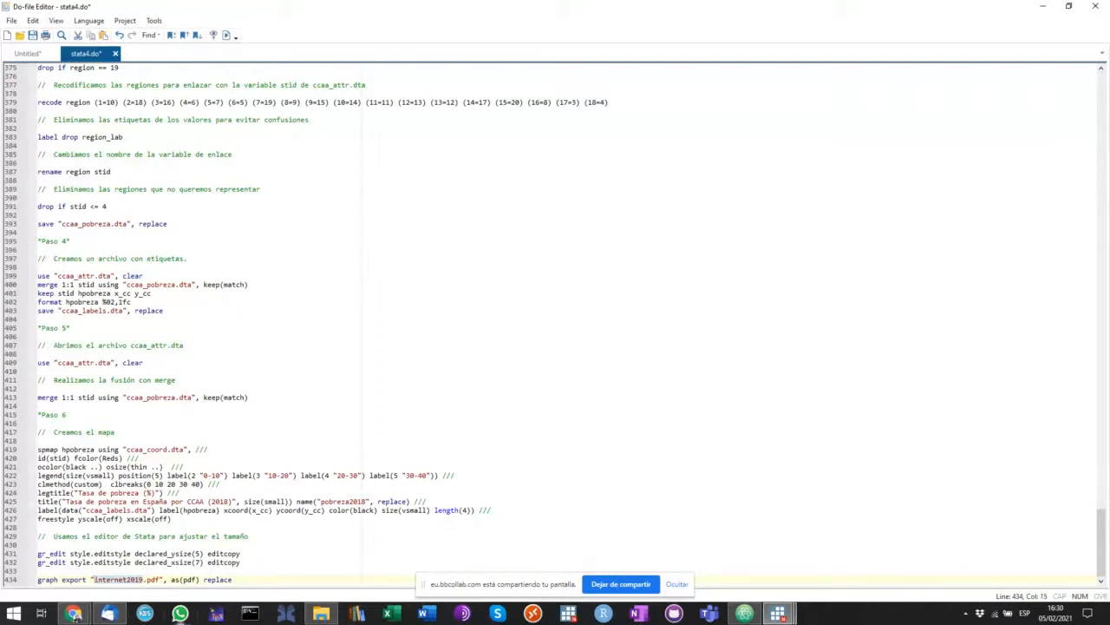
pyautogui.write('ccaa')
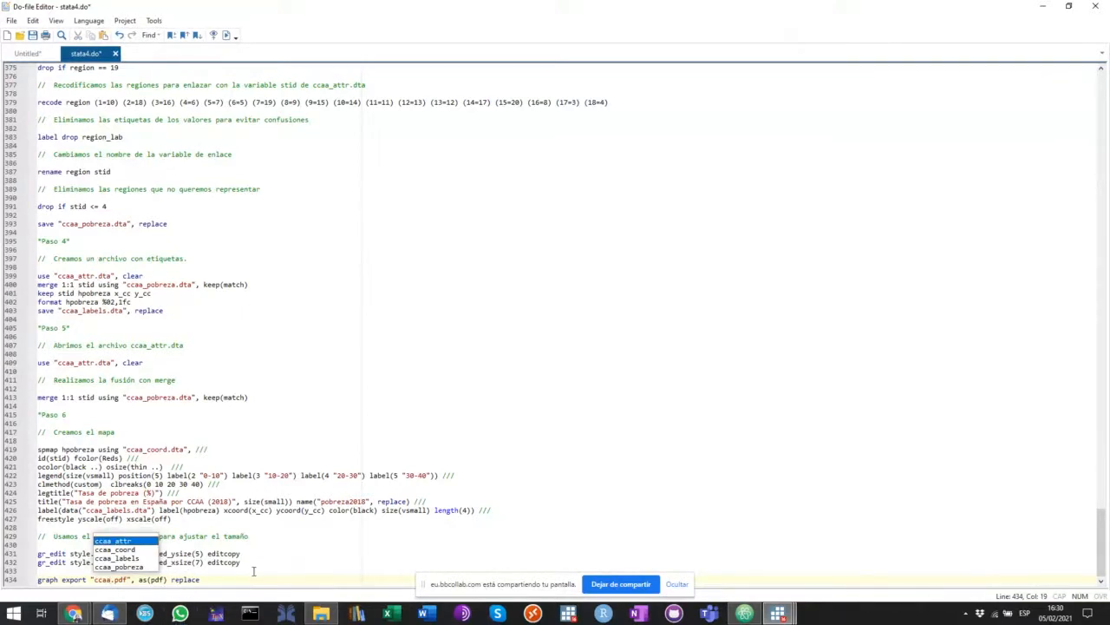
# - Run stata4.do from the use "ccaa_attr.dta" line through graph export "ccaa.pdf" and check the graph and results windows
pyautogui.moveTo(253, 578); pyautogui.dragTo(25, 365)
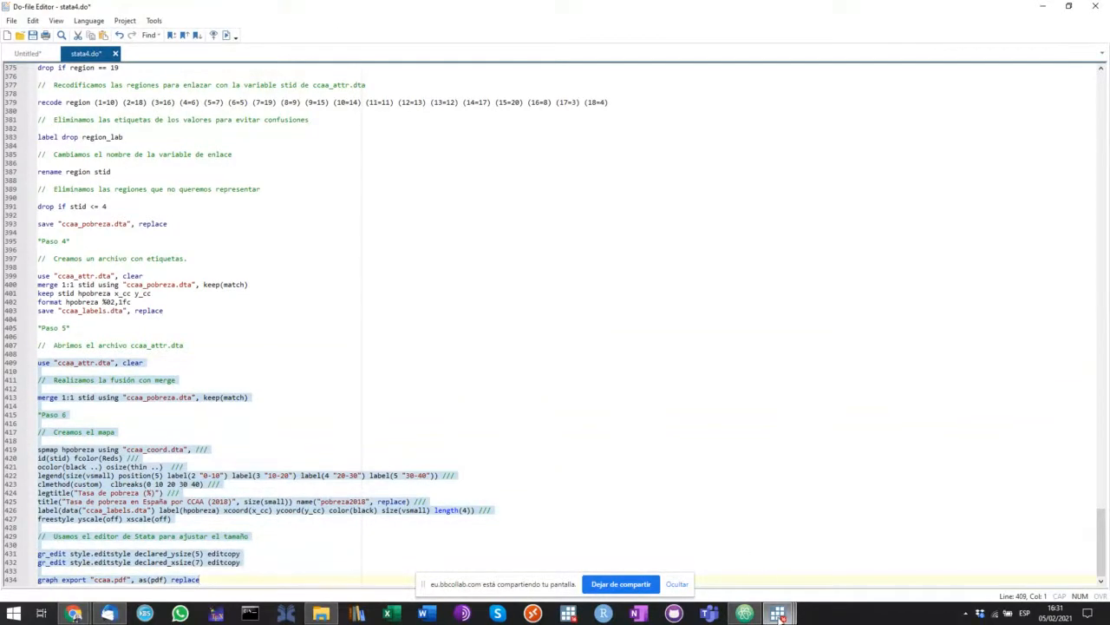
pyautogui.moveTo(778, 613)
pyautogui.click(620, 564)
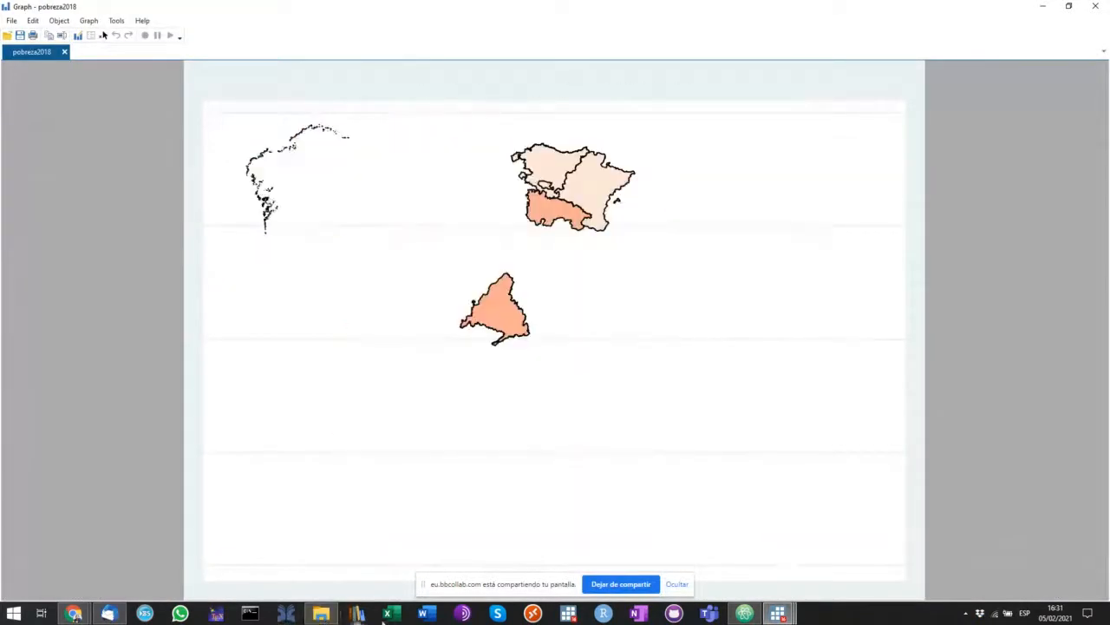
pyautogui.moveTo(778, 614)
pyautogui.moveTo(510, 566)
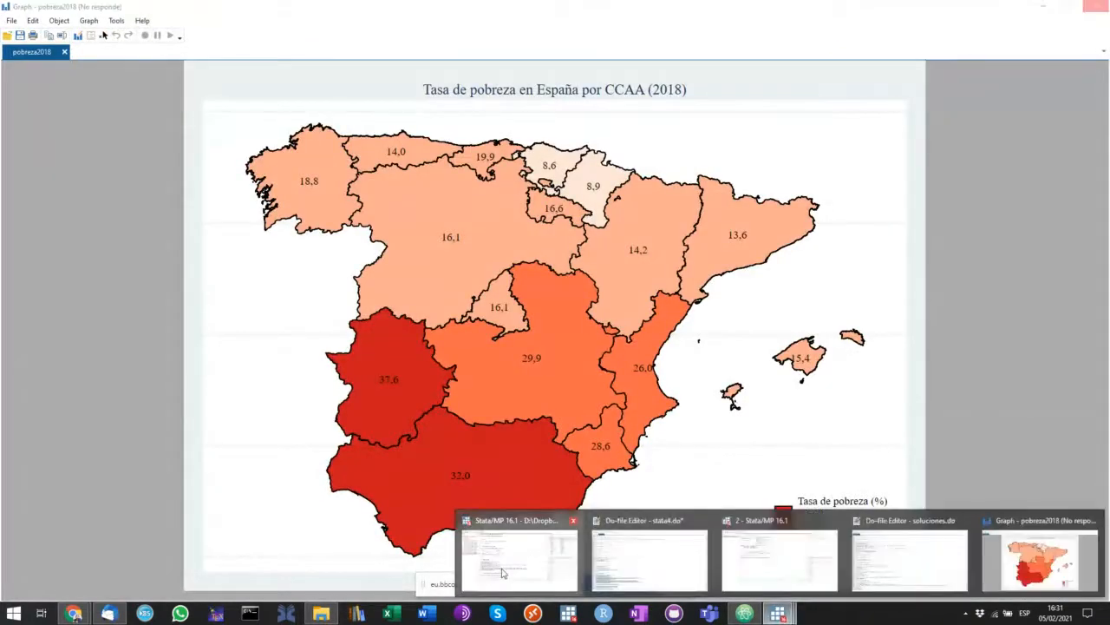
pyautogui.click(501, 573)
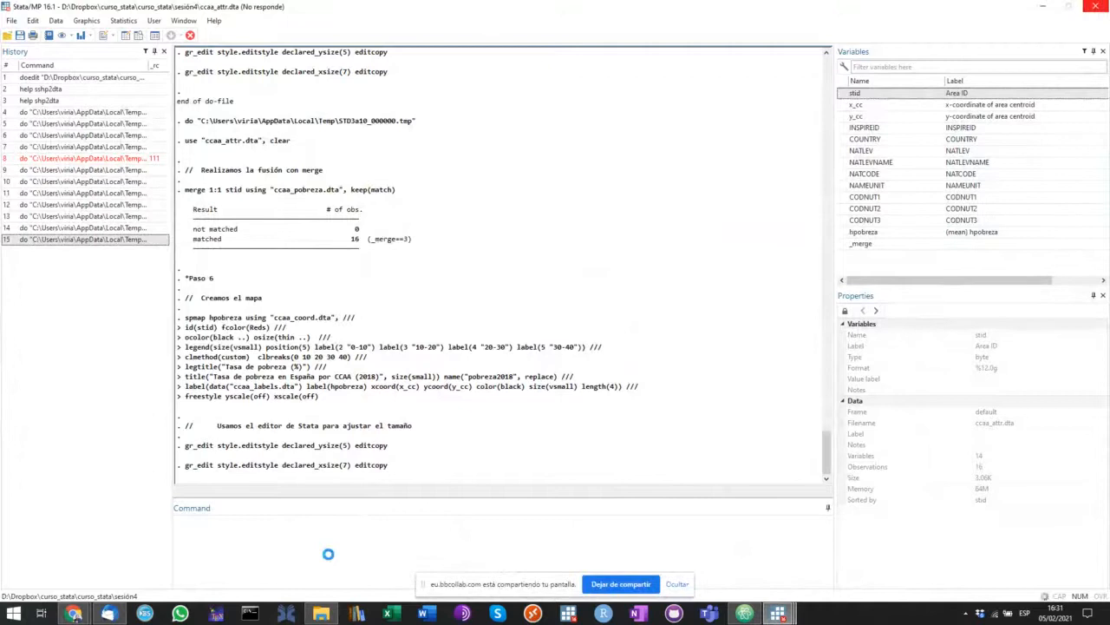
# - In File Explorer, open the sesión4 folder inside curso_stata\curso_stata, view the exported map in ccaa.pdf and close the document
pyautogui.click(321, 613)
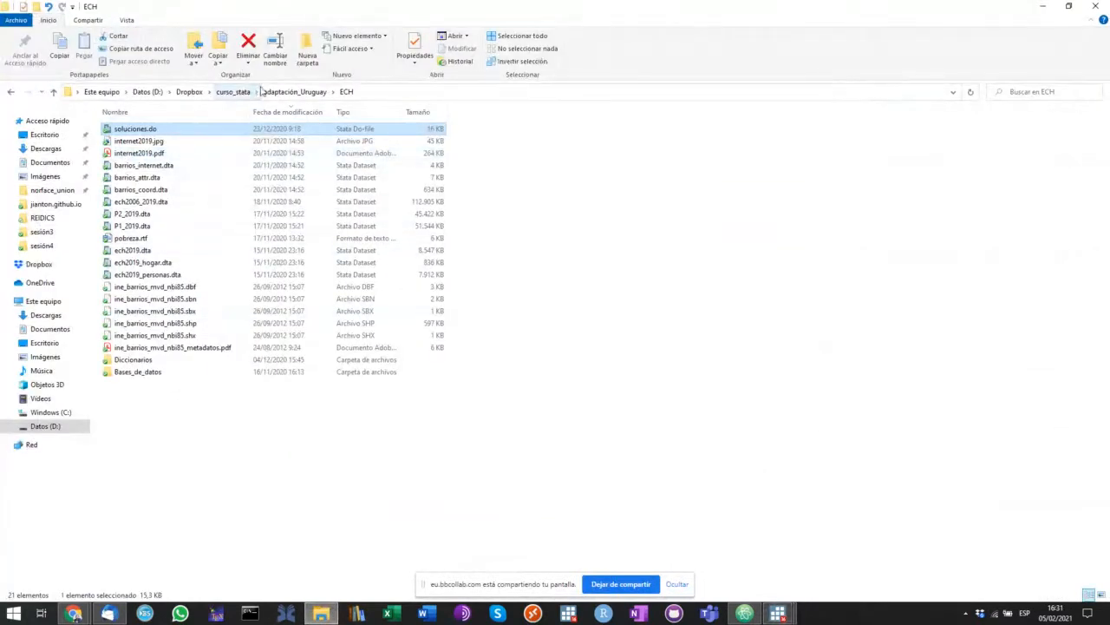
pyautogui.click(234, 92)
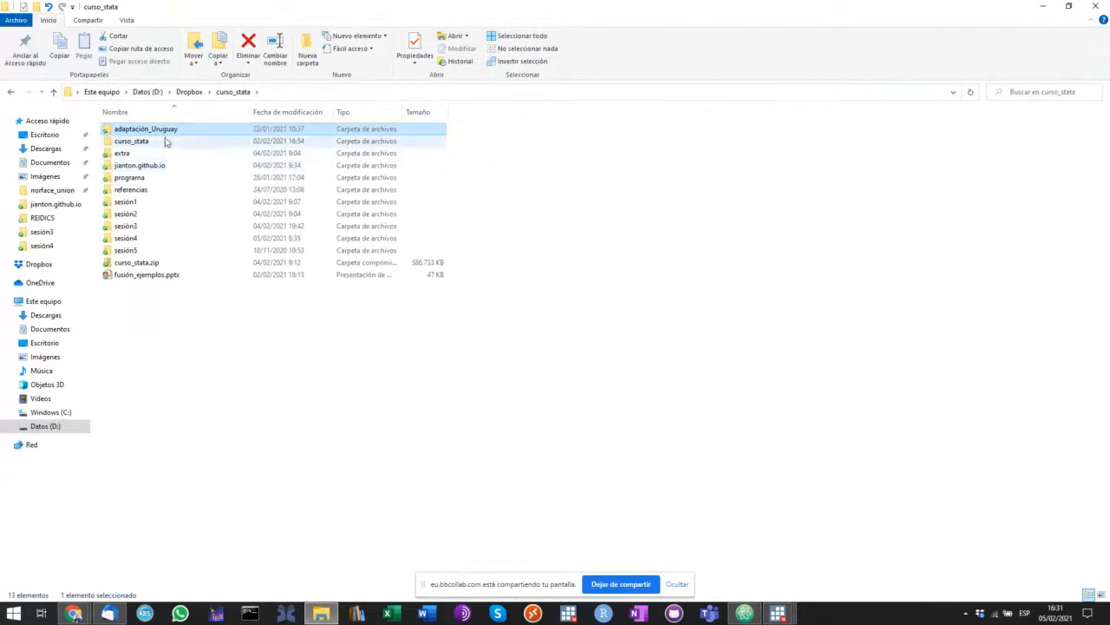
pyautogui.click(167, 140)
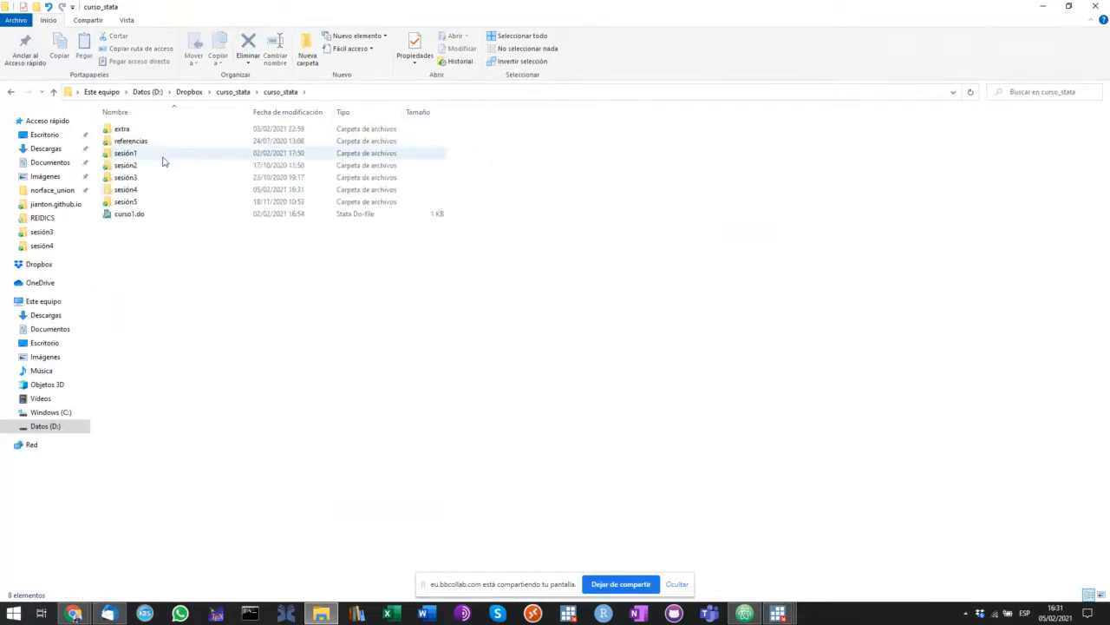
pyautogui.click(162, 190)
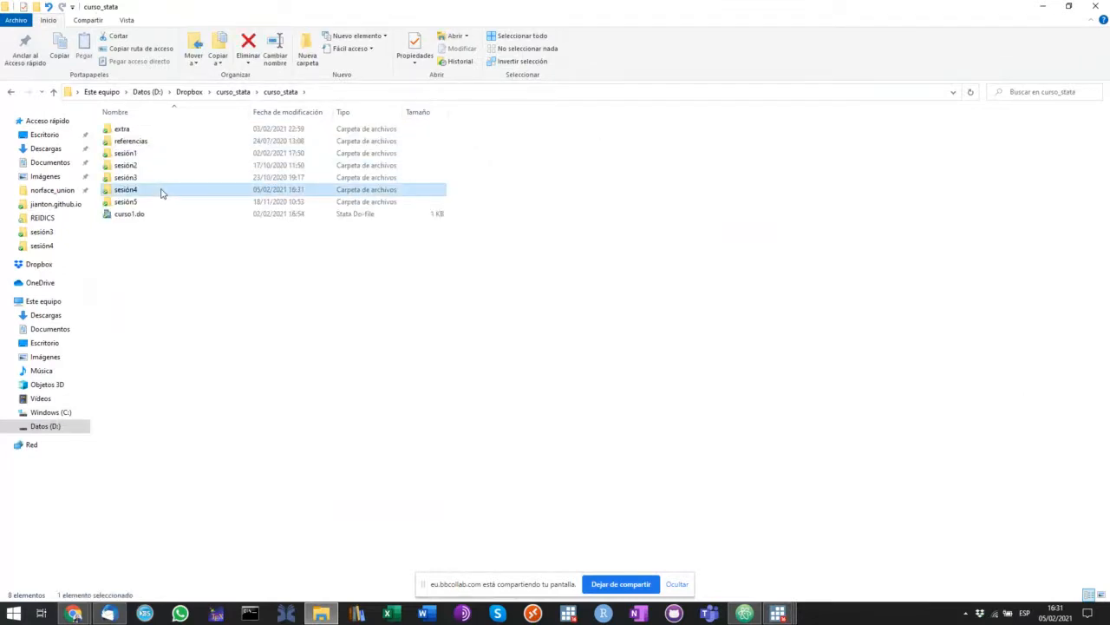
pyautogui.doubleClick(161, 191)
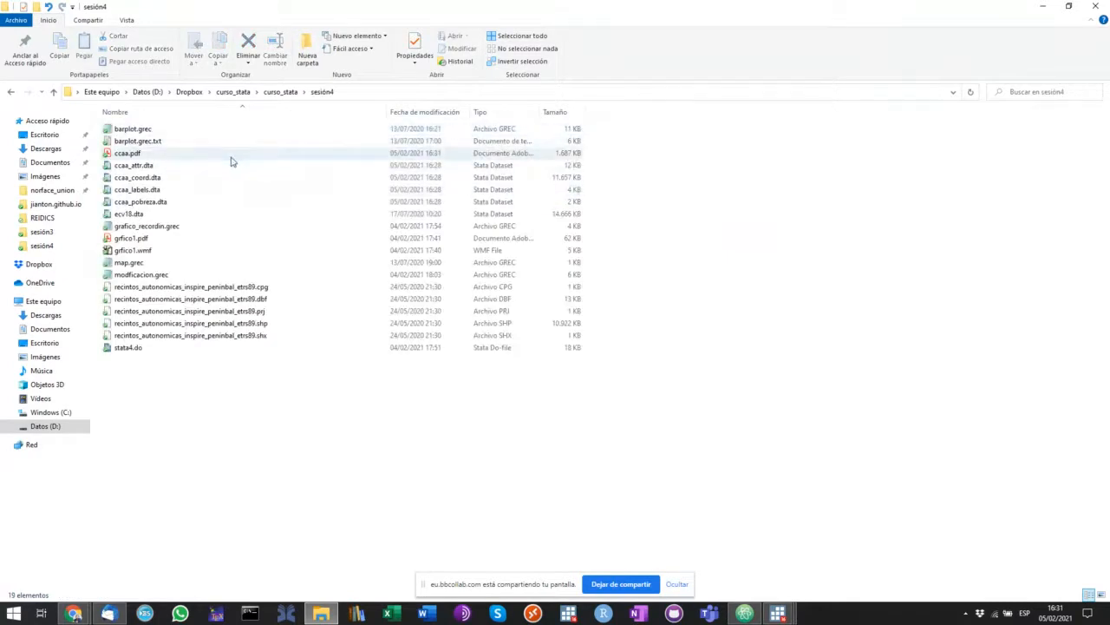
pyautogui.doubleClick(230, 155)
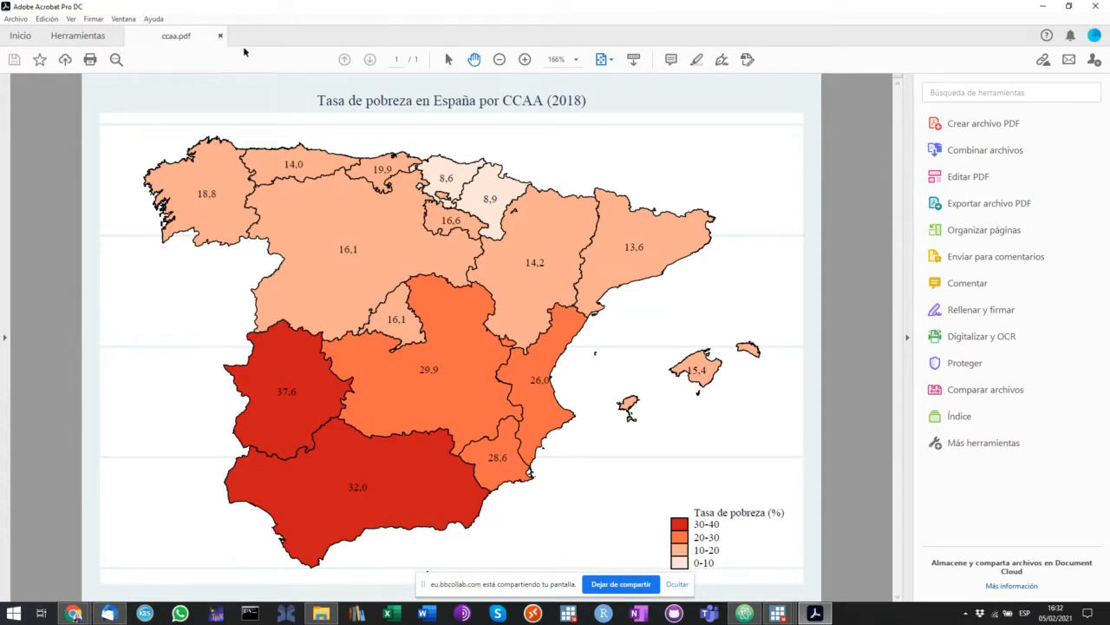
pyautogui.click(220, 36)
# - Look back through soluciones.do to its Ejercicio 1 section, close the do-file, and close Adobe Acrobat
pyautogui.moveTo(778, 612)
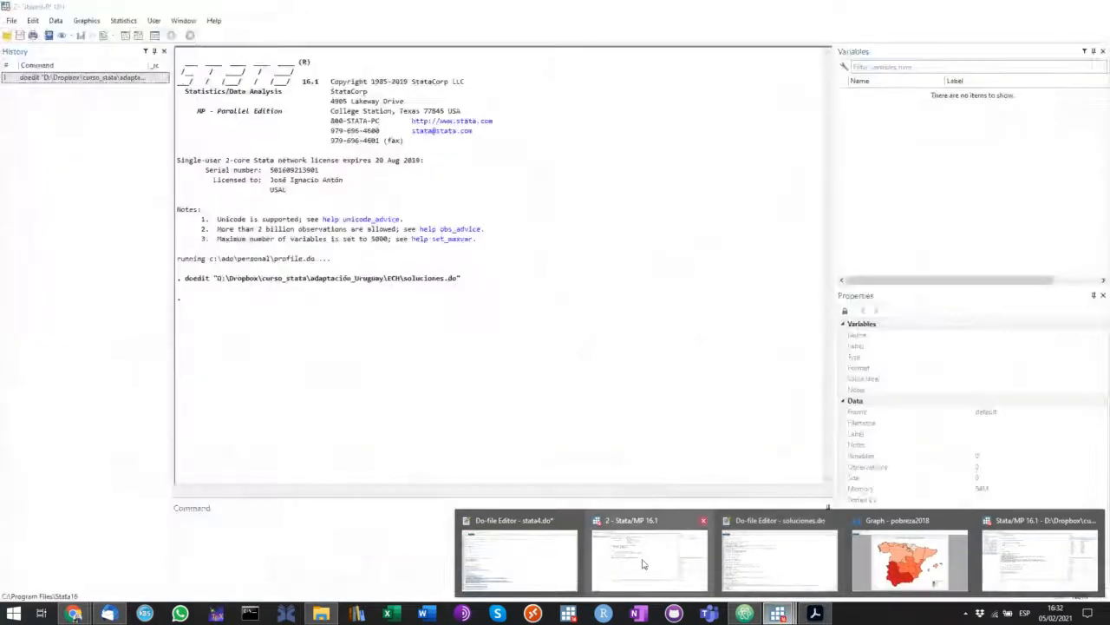
pyautogui.click(778, 560)
pyautogui.scroll(20, 230, 368)
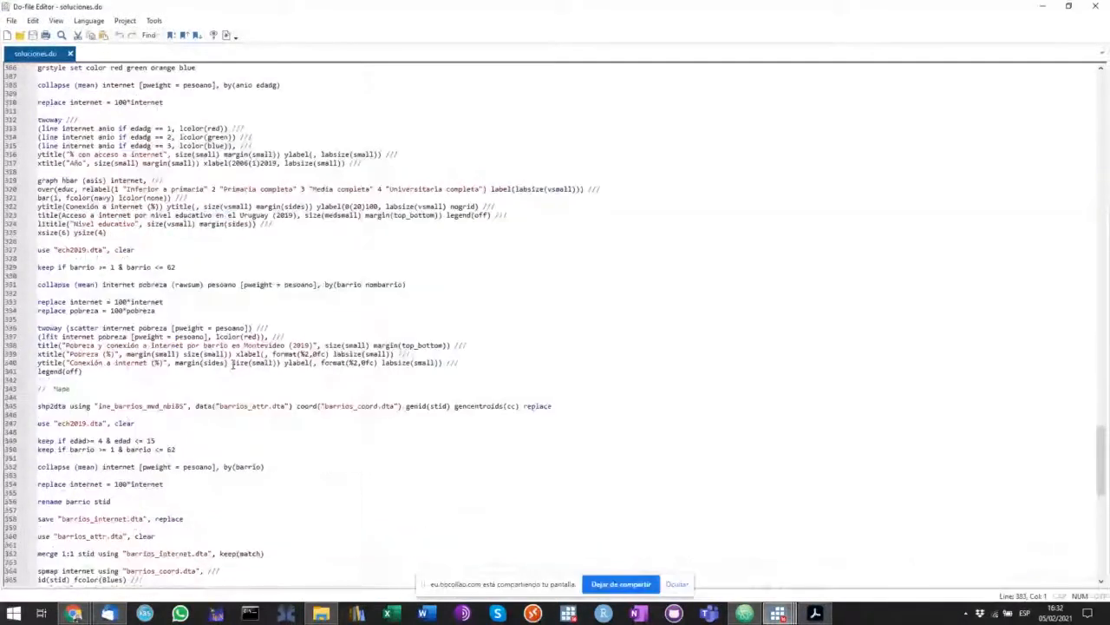
pyautogui.scroll(20, 229, 368)
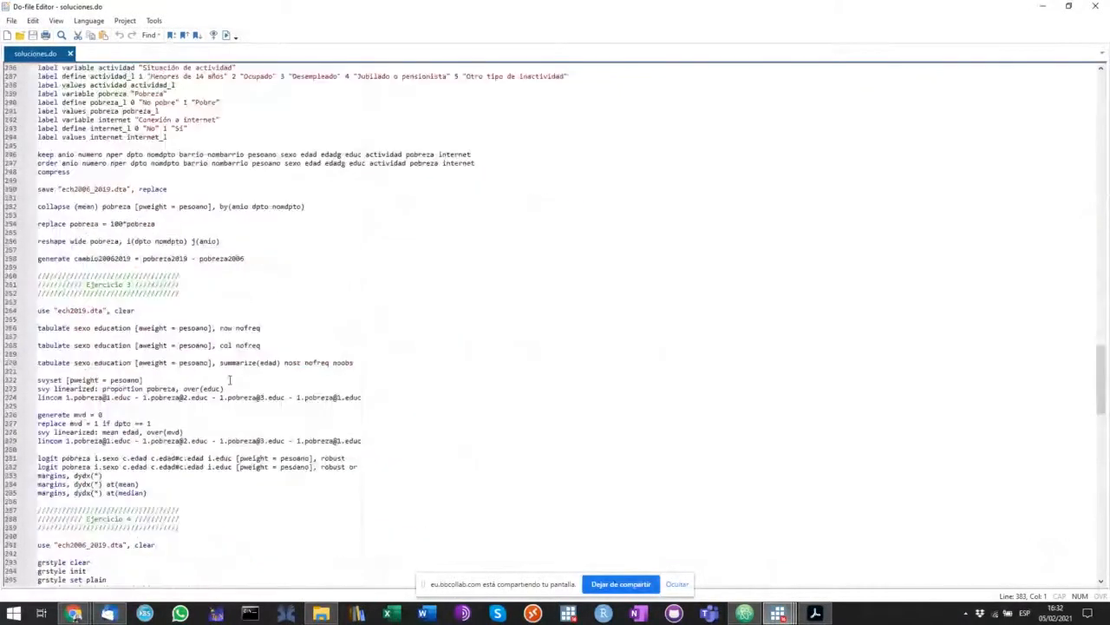
pyautogui.scroll(20, 238, 390)
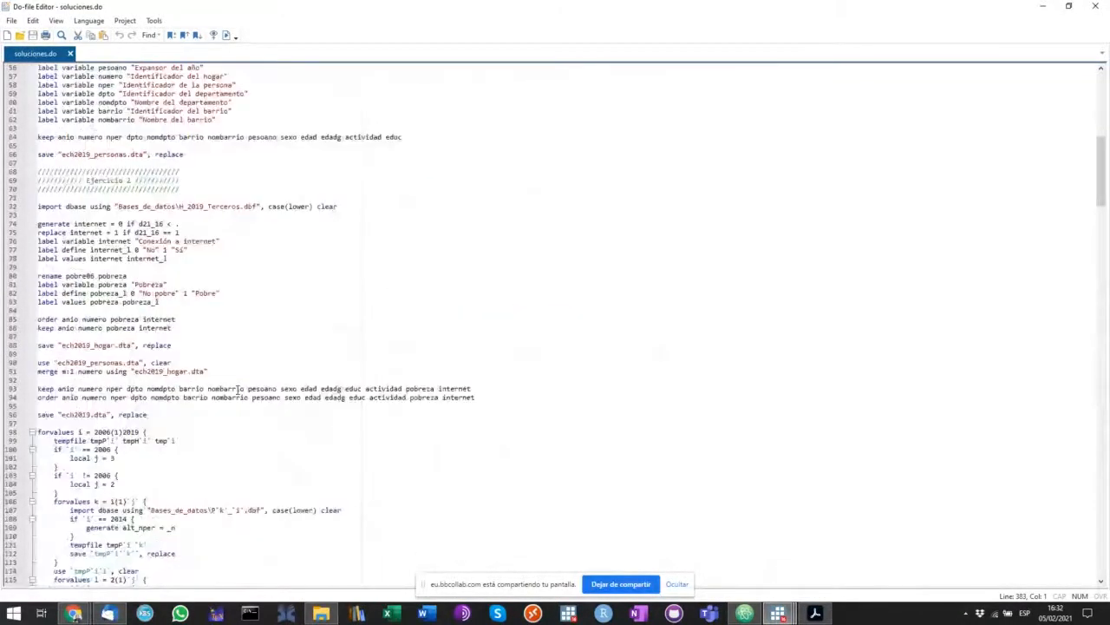
pyautogui.scroll(18, 306, 379)
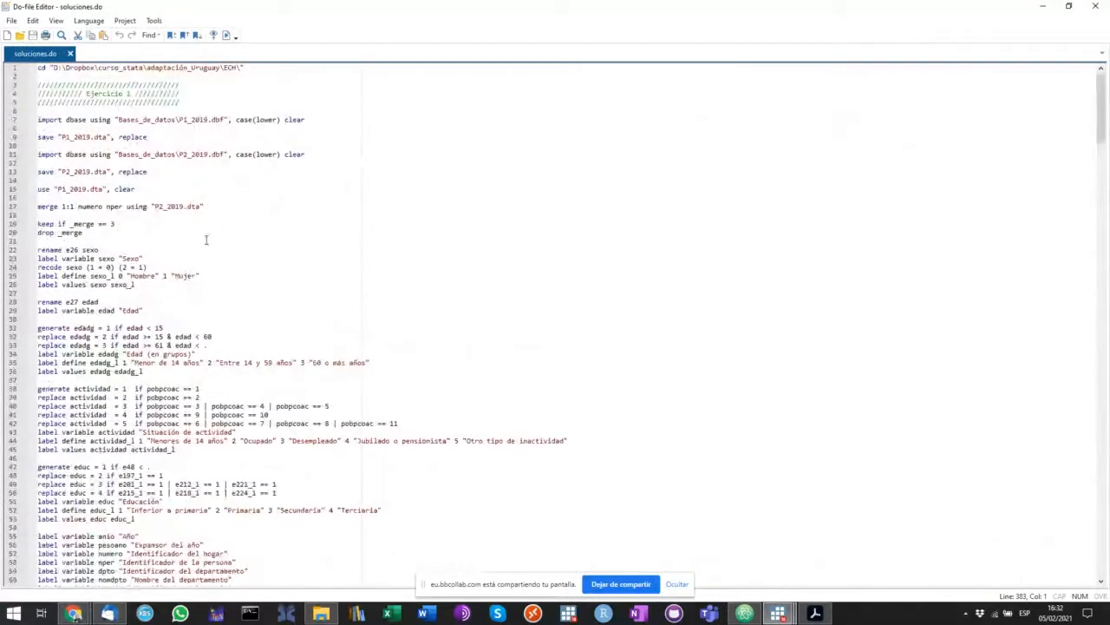
pyautogui.click(1095, 6)
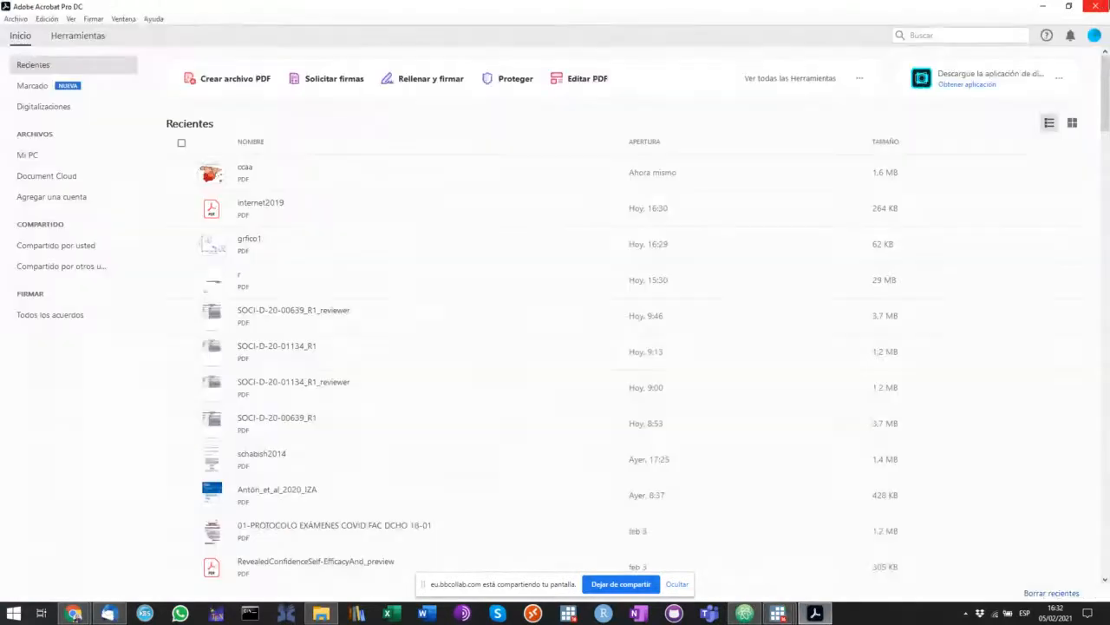
pyautogui.click(1095, 6)
# - Close the pobreza2018 graph and the Stata session that has ccaa_attr.dta loaded, discarding the changes to stata4.do
pyautogui.moveTo(778, 613)
pyautogui.click(715, 557)
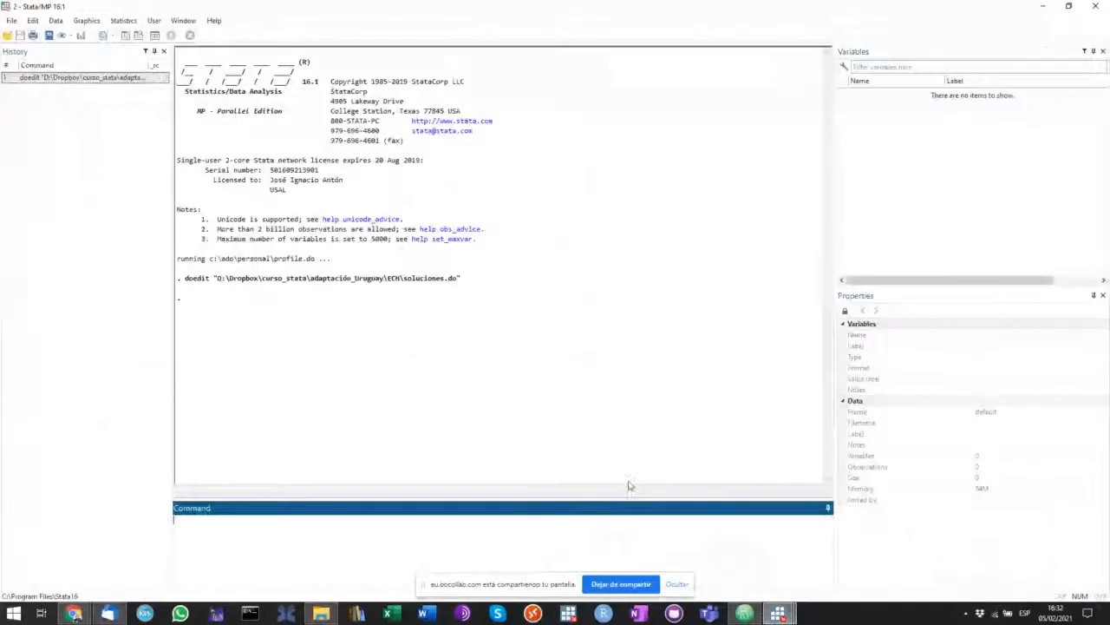
pyautogui.click(782, 615)
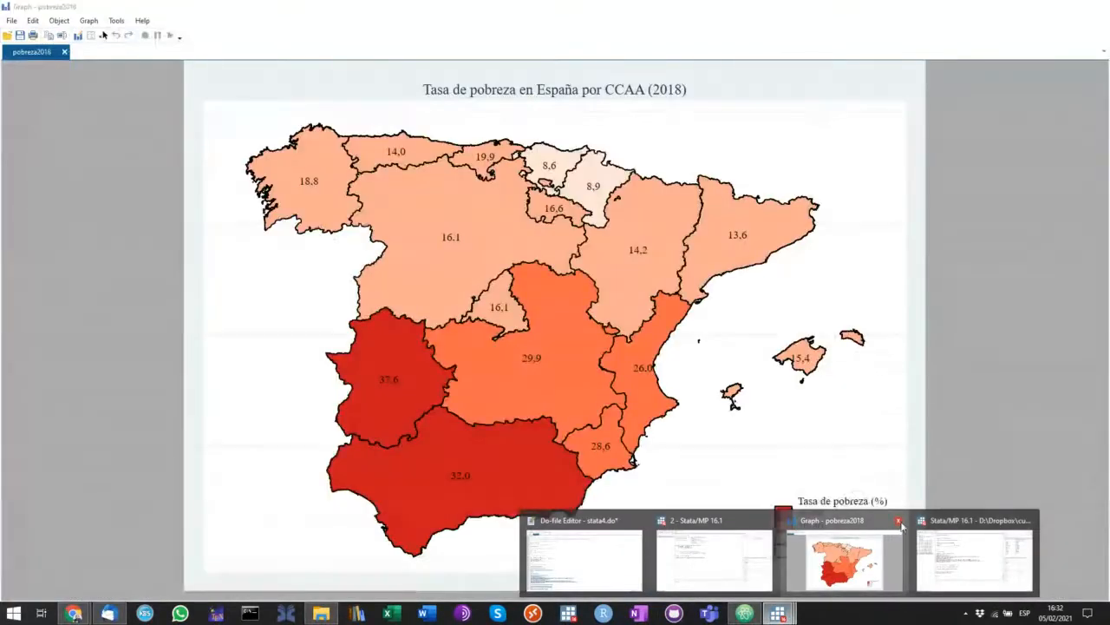
pyautogui.click(899, 521)
pyautogui.click(963, 521)
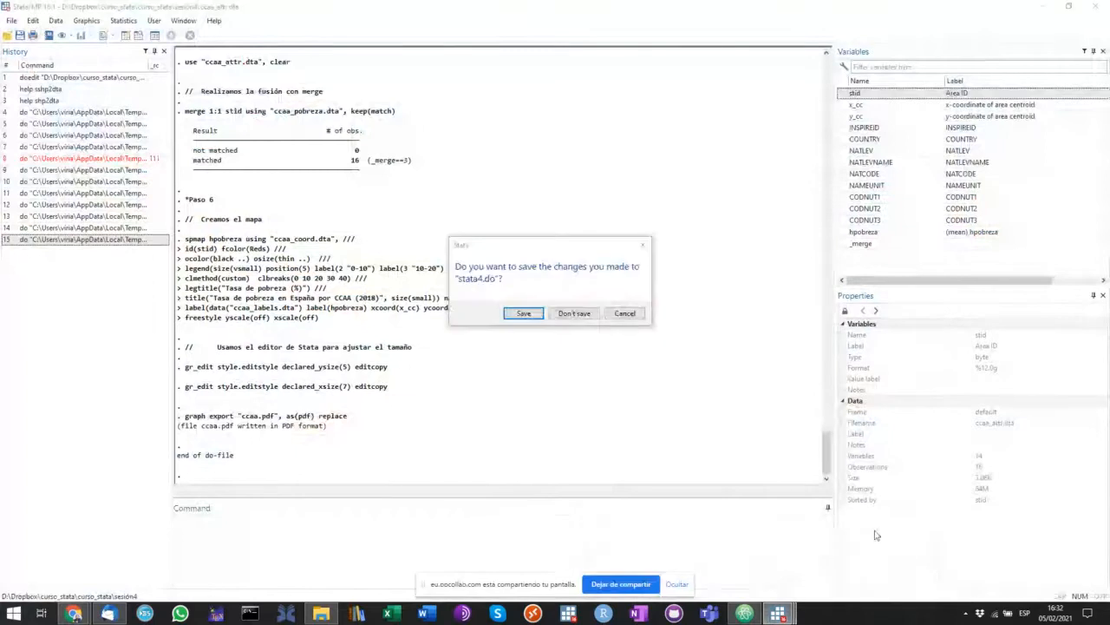
pyautogui.click(575, 313)
pyautogui.click(569, 314)
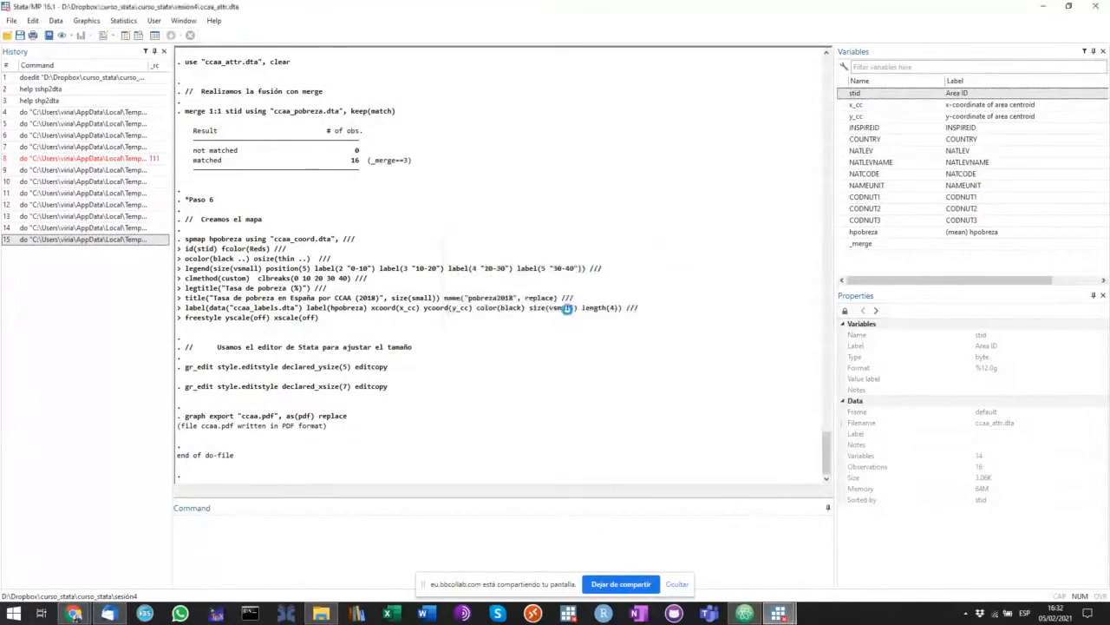
pyautogui.click(572, 313)
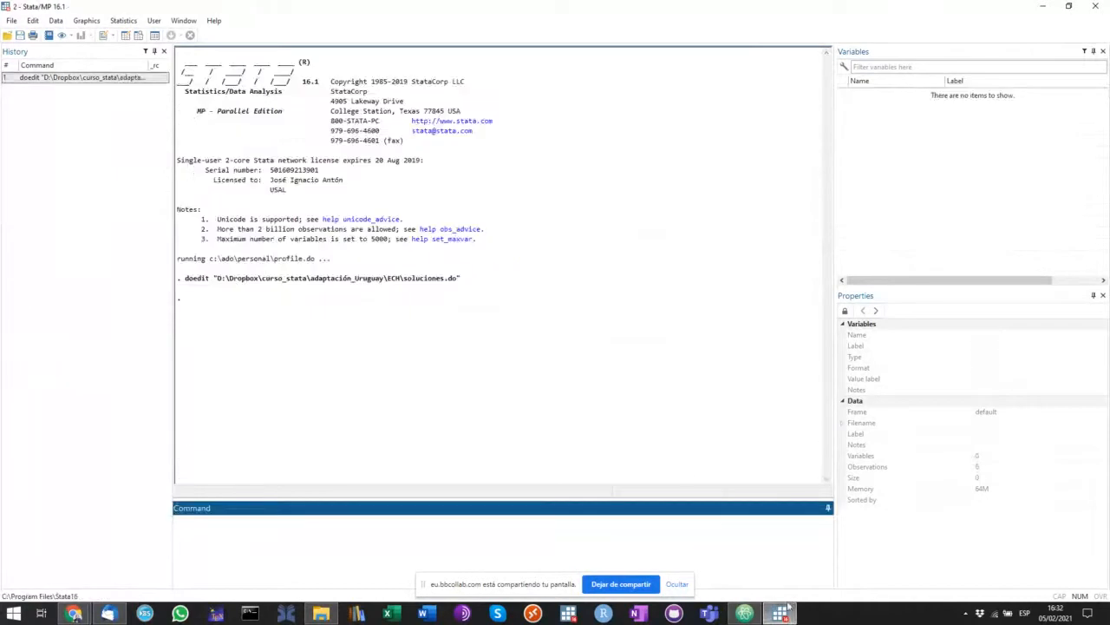
# - Open stata4.do from the sesión4 folder in a new Do-file Editor and go to the map code at its end
pyautogui.click(104, 35)
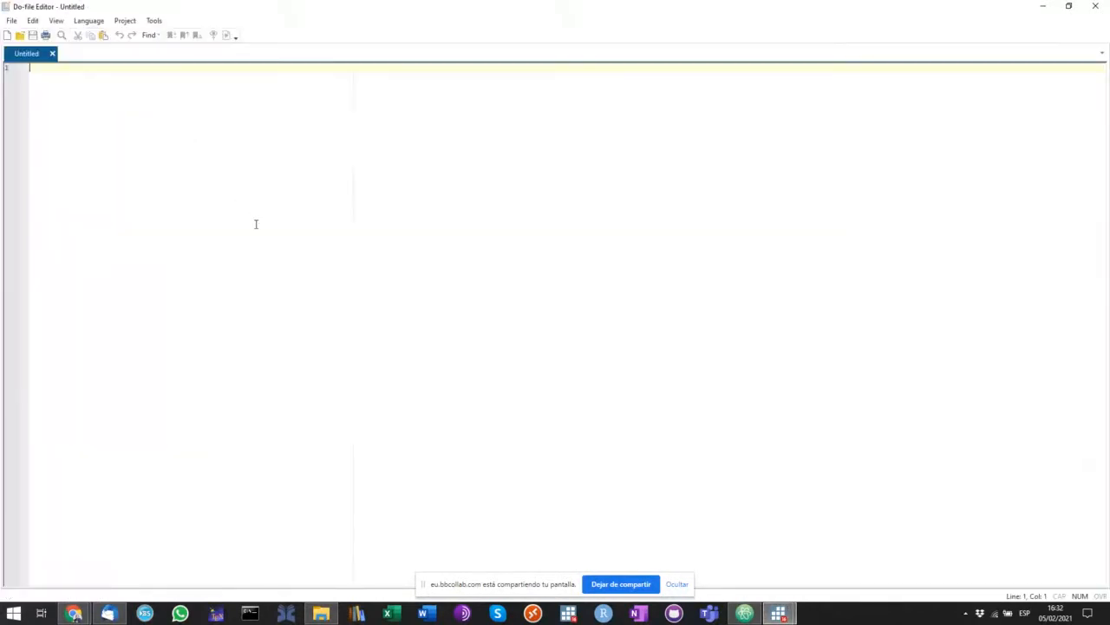
pyautogui.click(20, 34)
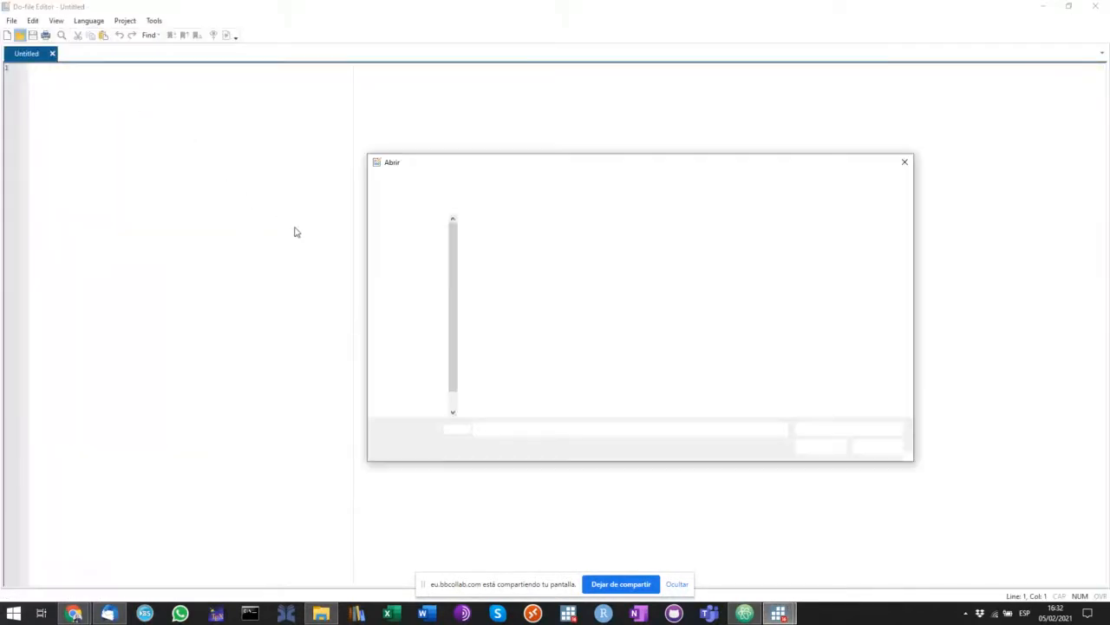
pyautogui.moveTo(452, 334); pyautogui.dragTo(452, 265)
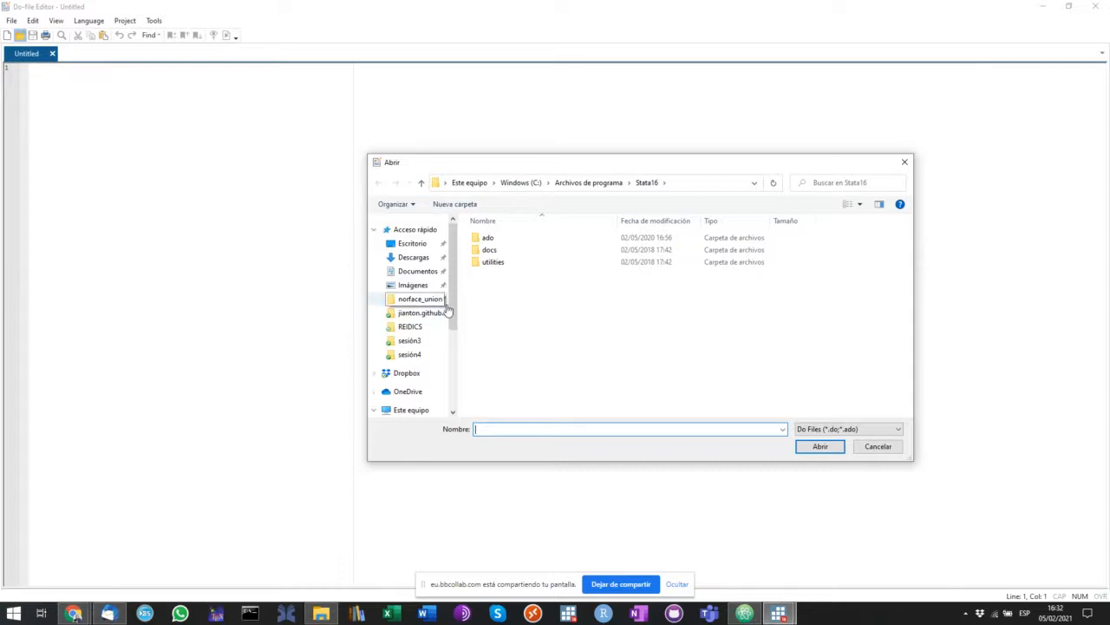
pyautogui.click(413, 353)
pyautogui.click(516, 239)
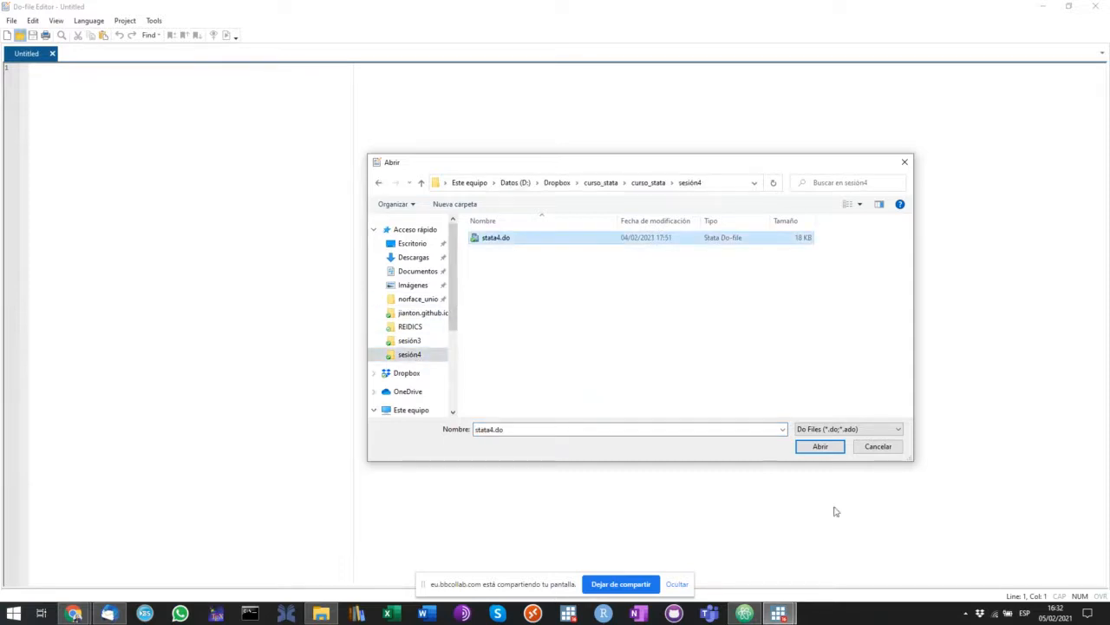
pyautogui.click(816, 446)
pyautogui.scroll(-20, 408, 436)
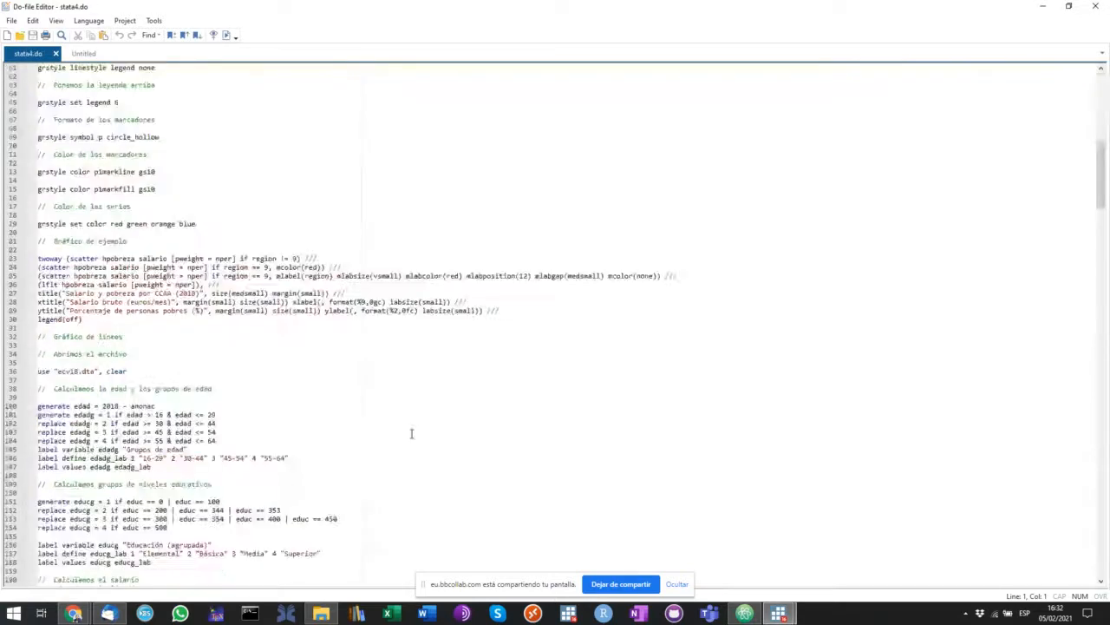
pyautogui.scroll(-20, 415, 438)
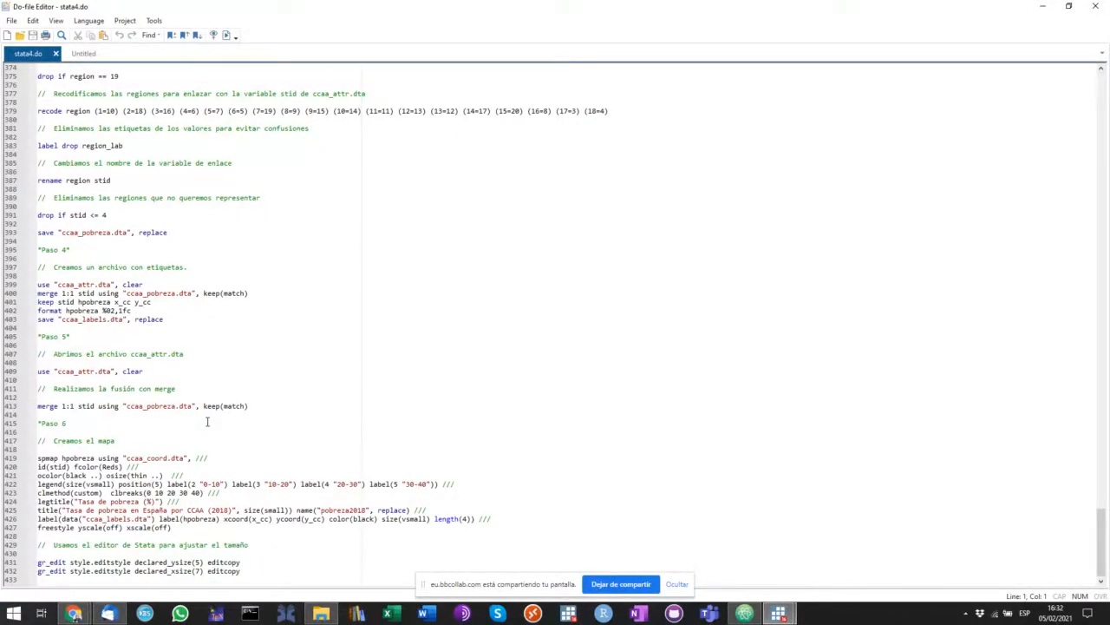
# - Switch to a new Google Chrome window and search Google for "sdmap", refining the query to "stata sdmap"
pyautogui.rightClick(74, 613)
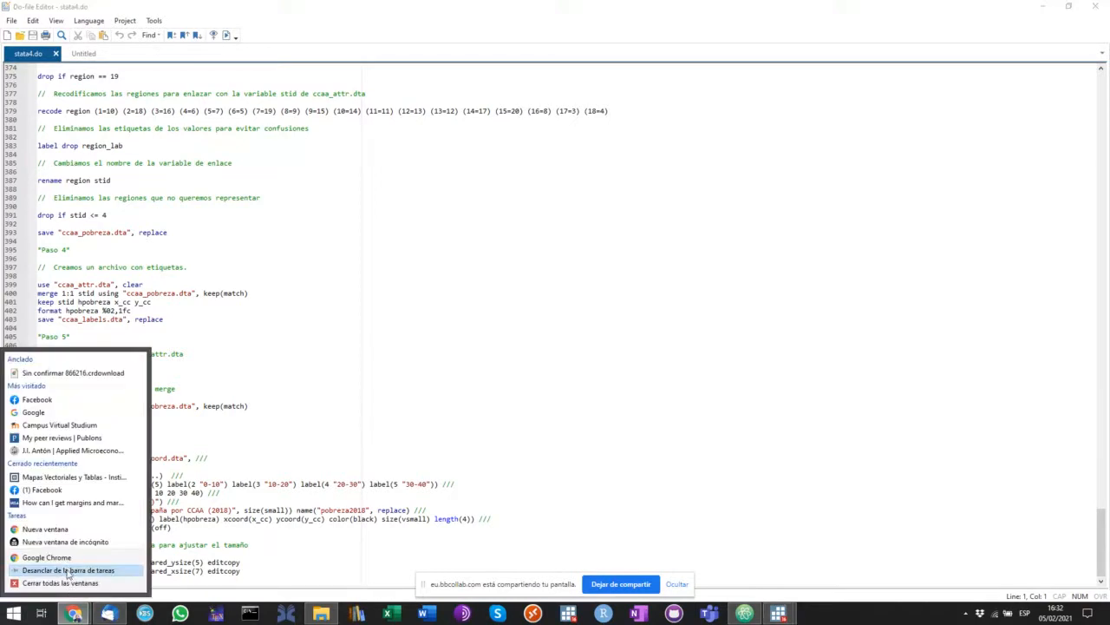
pyautogui.click(48, 557)
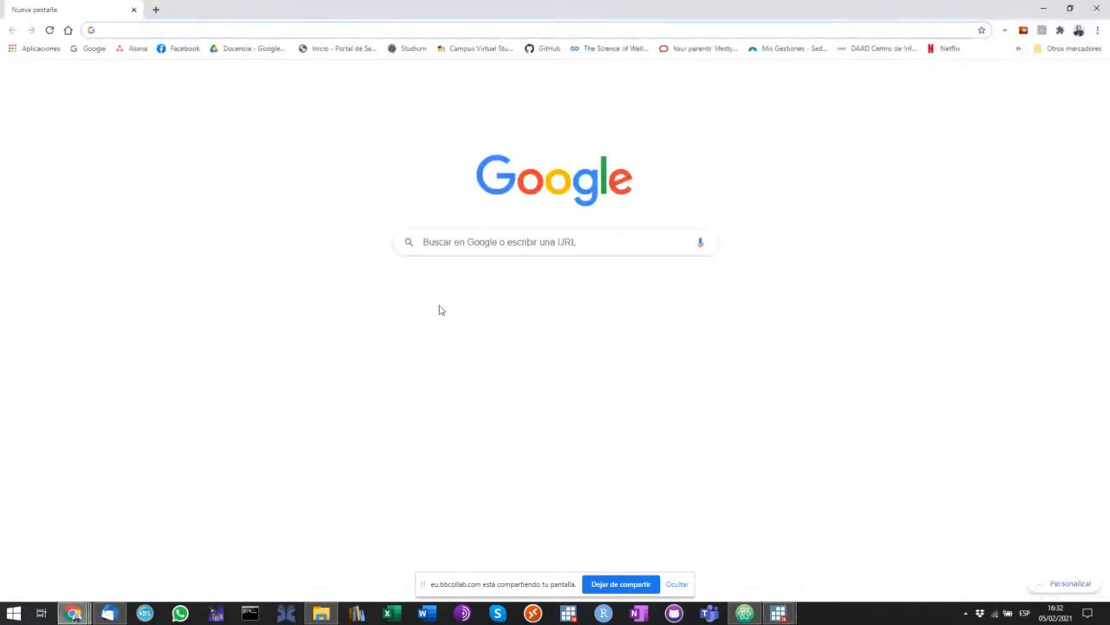
pyautogui.write('sdmap')
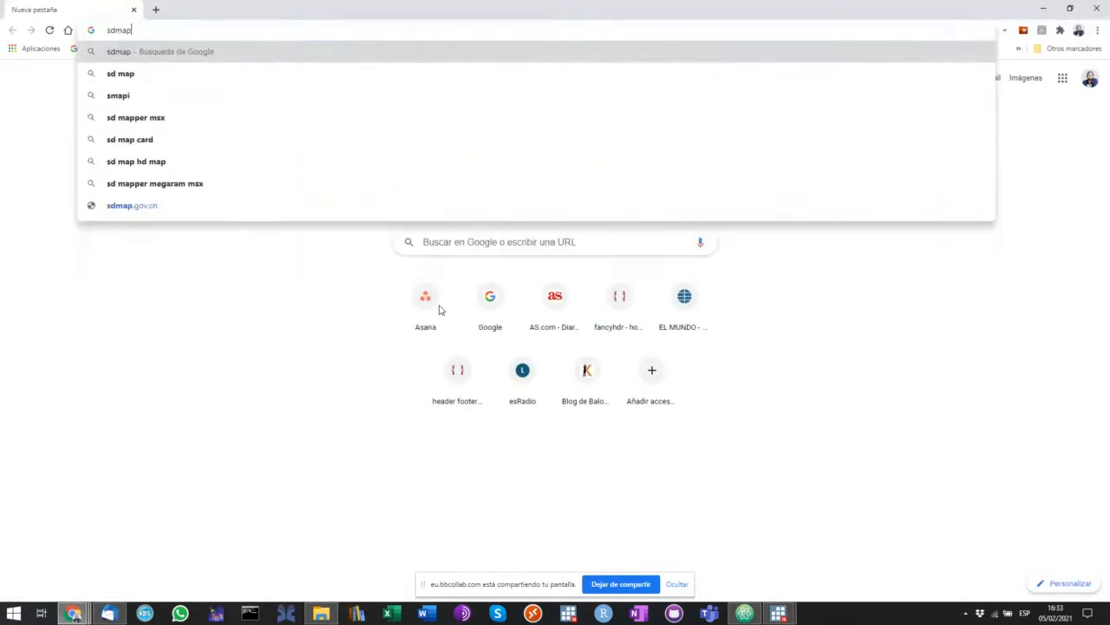
pyautogui.press('Return')
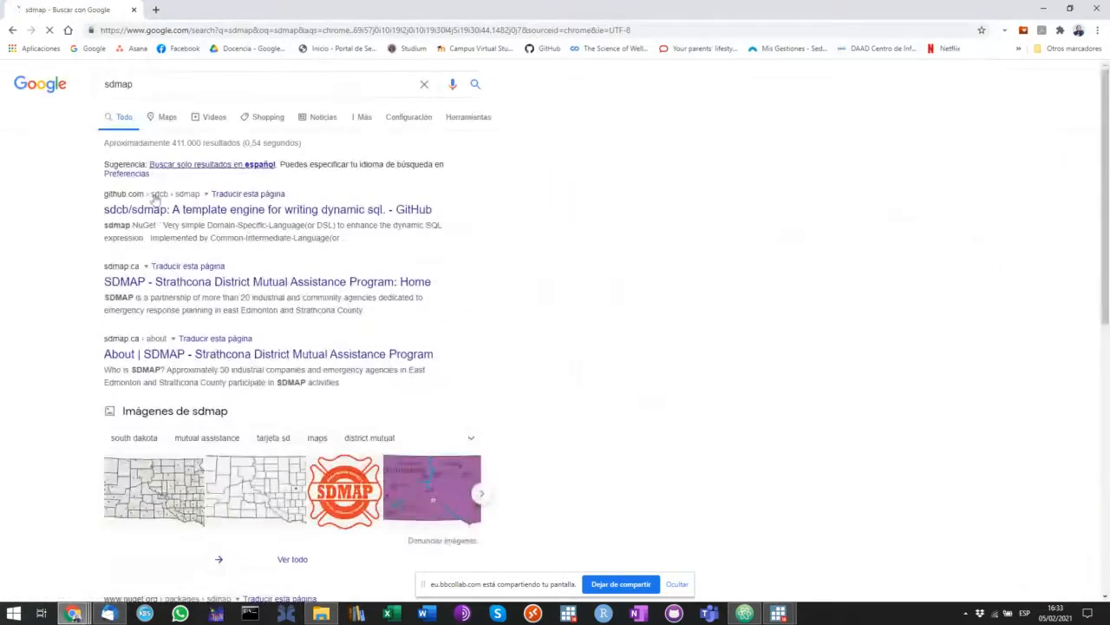
pyautogui.click(105, 84)
pyautogui.write('stata')
pyautogui.press('Return')
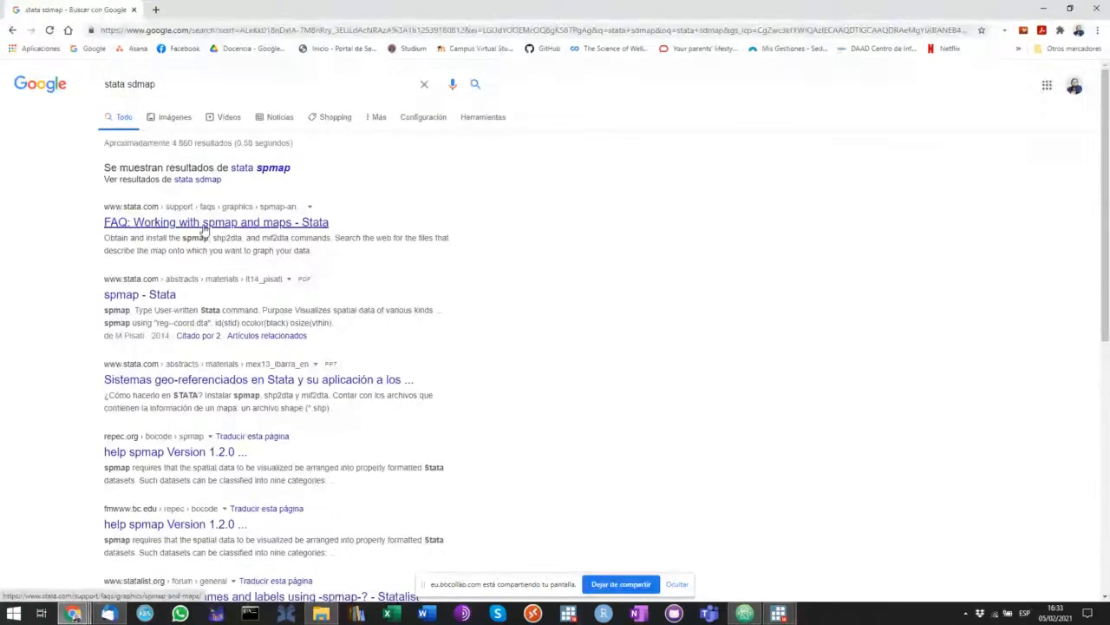
# - Open the results "FAQ: Working with spmap and maps" and "spmap - Stata" in separate new browser tabs
pyautogui.rightClick(204, 228)
pyautogui.click(223, 238)
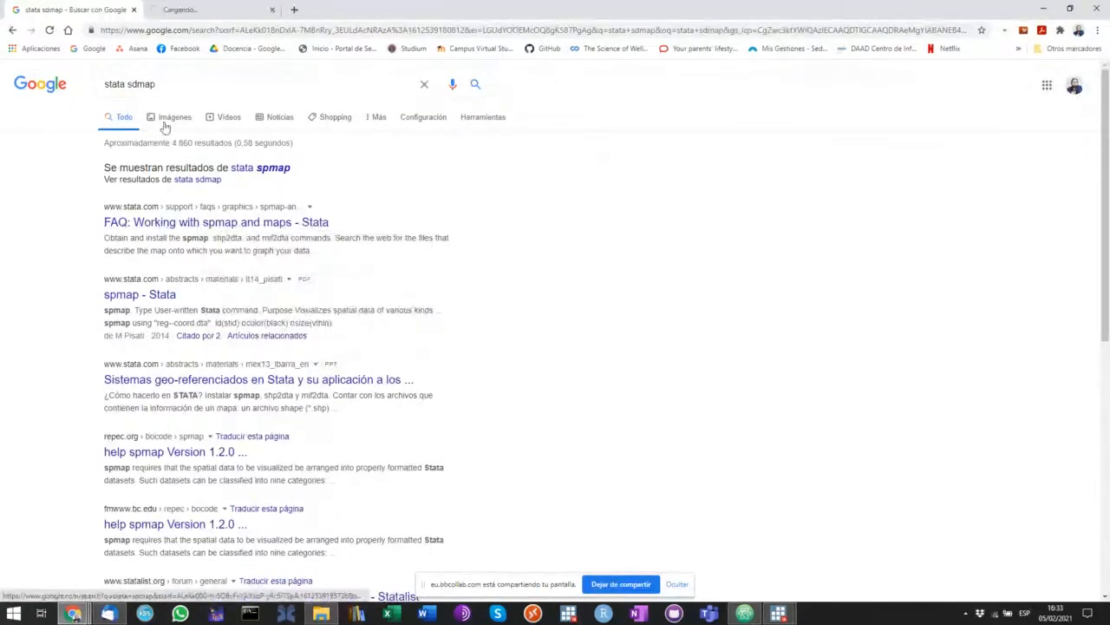
pyautogui.rightClick(151, 300)
pyautogui.click(174, 305)
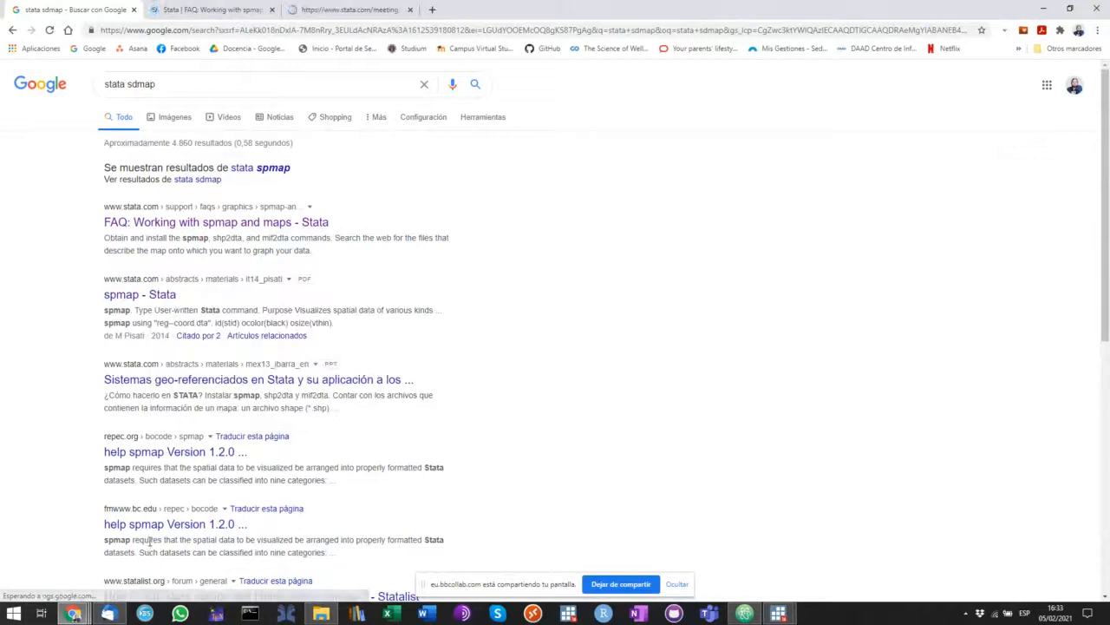
# - Bring up the PDF slides "The A to Z of how to create thematic maps of Italy using spmap" and enlarge them to 200%
pyautogui.click(349, 9)
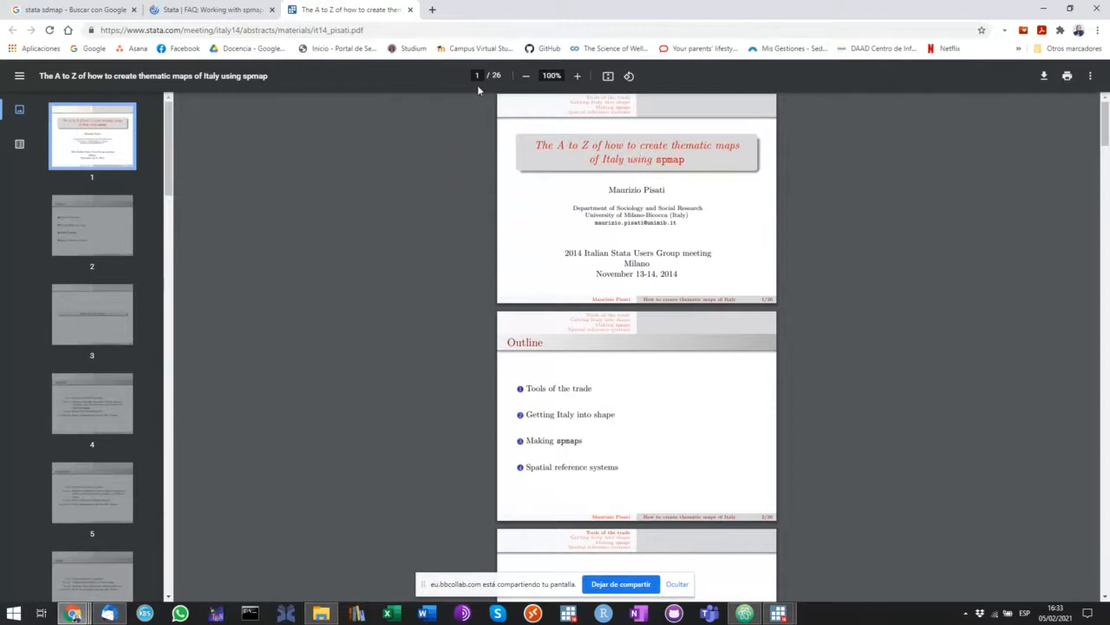
pyautogui.click(577, 76)
pyautogui.click(578, 76)
pyautogui.click(577, 76)
pyautogui.click(578, 76)
pyautogui.click(578, 76)
pyautogui.click(578, 76)
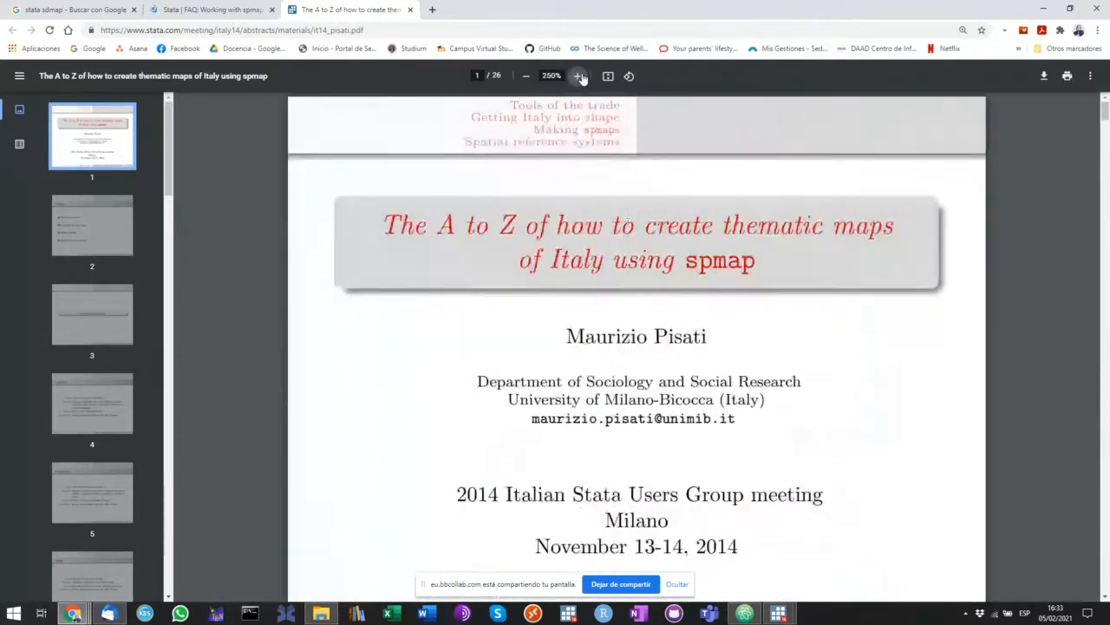
pyautogui.click(526, 76)
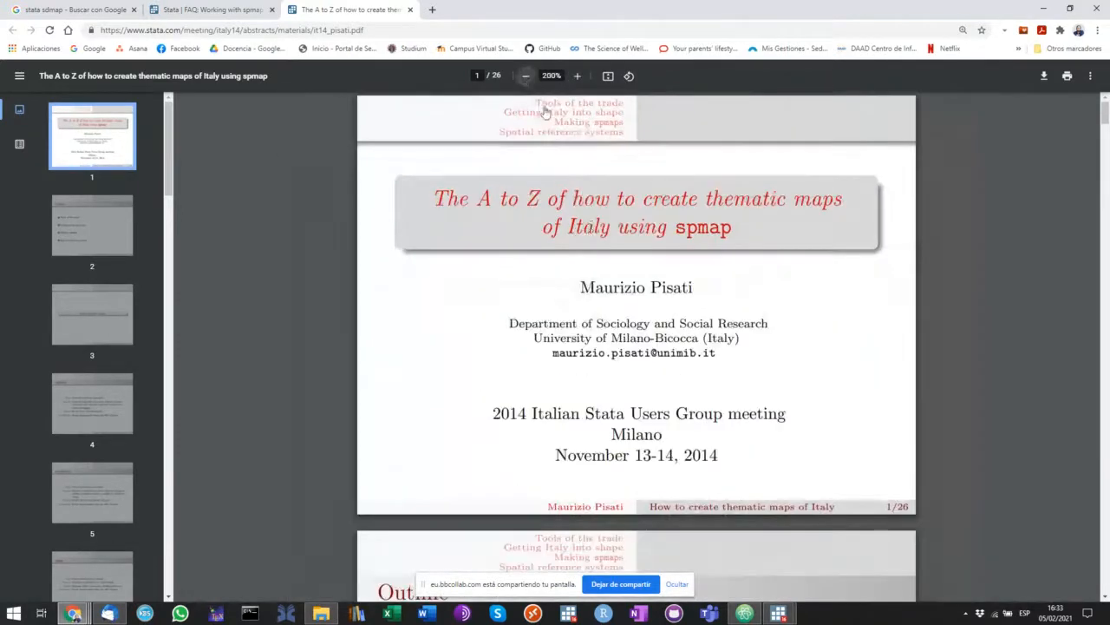
# - Look through the thematic maps slides to the last page and back, examining the spmap code examples and resulting maps
pyautogui.scroll(-10, 581, 230)
pyautogui.scroll(-20, 581, 231)
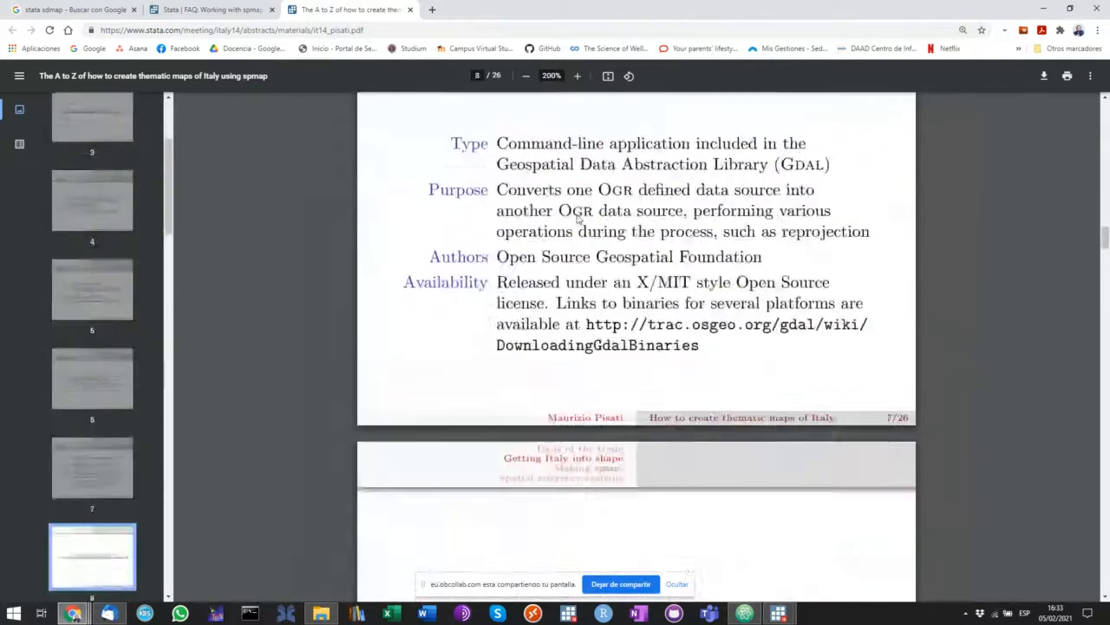
pyautogui.scroll(-20, 625, 252)
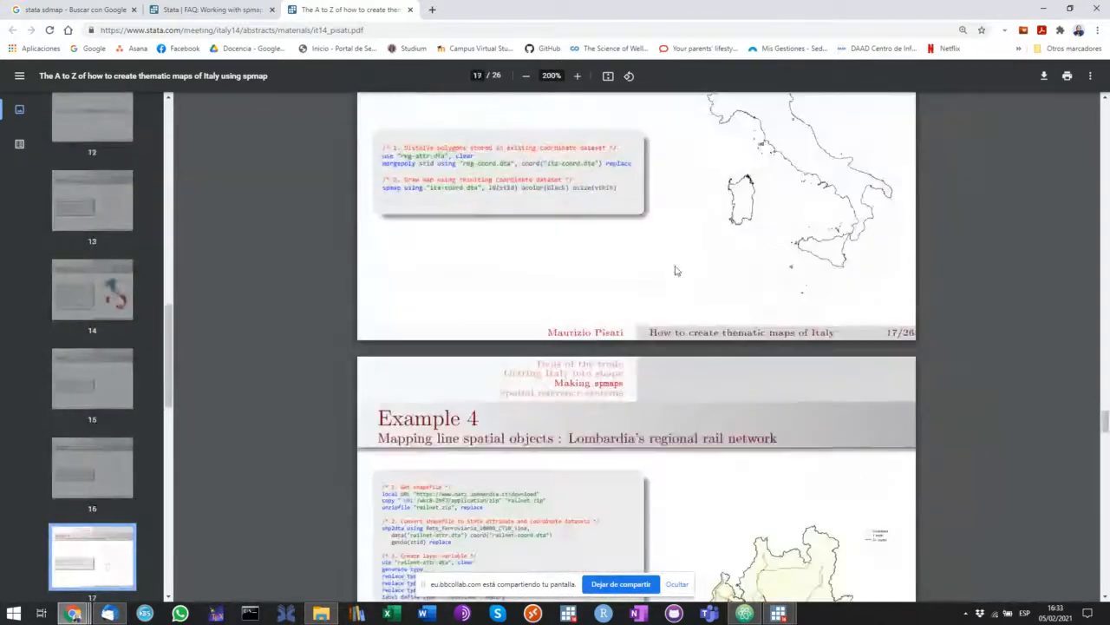
pyautogui.scroll(-5, 938, 216)
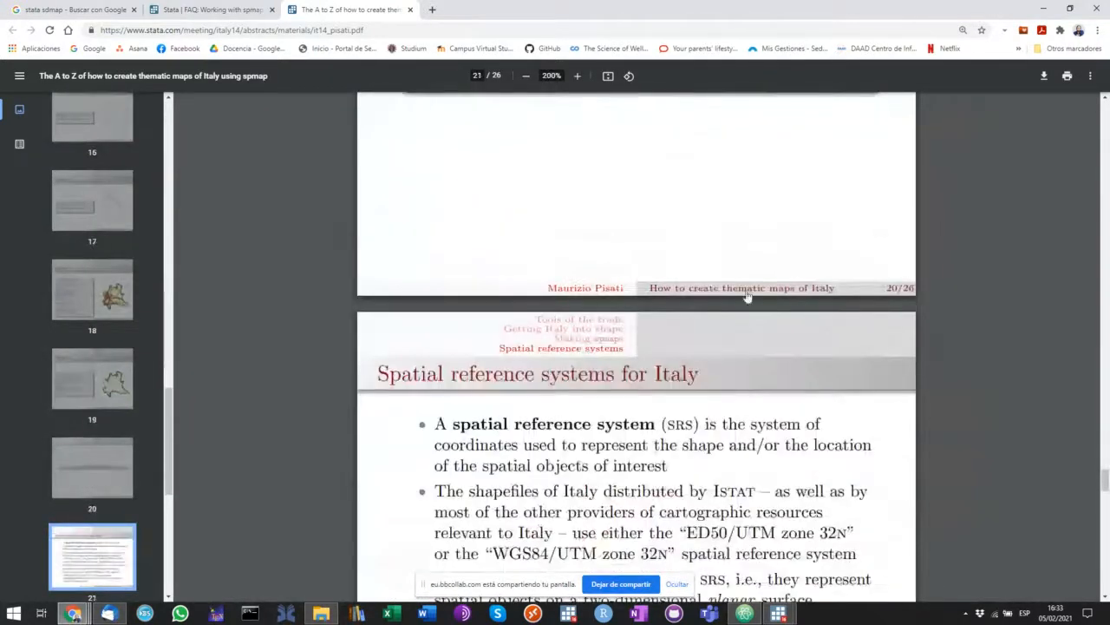
pyautogui.rightClick(714, 174)
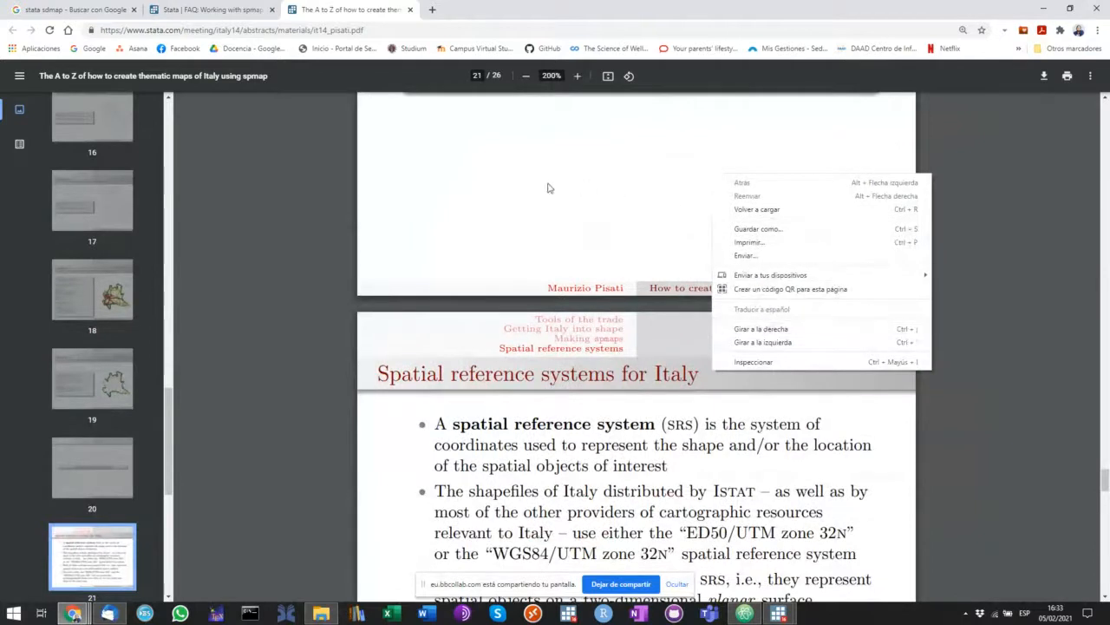
pyautogui.click(547, 185)
pyautogui.scroll(-9, 359, 189)
pyautogui.scroll(-12, 361, 189)
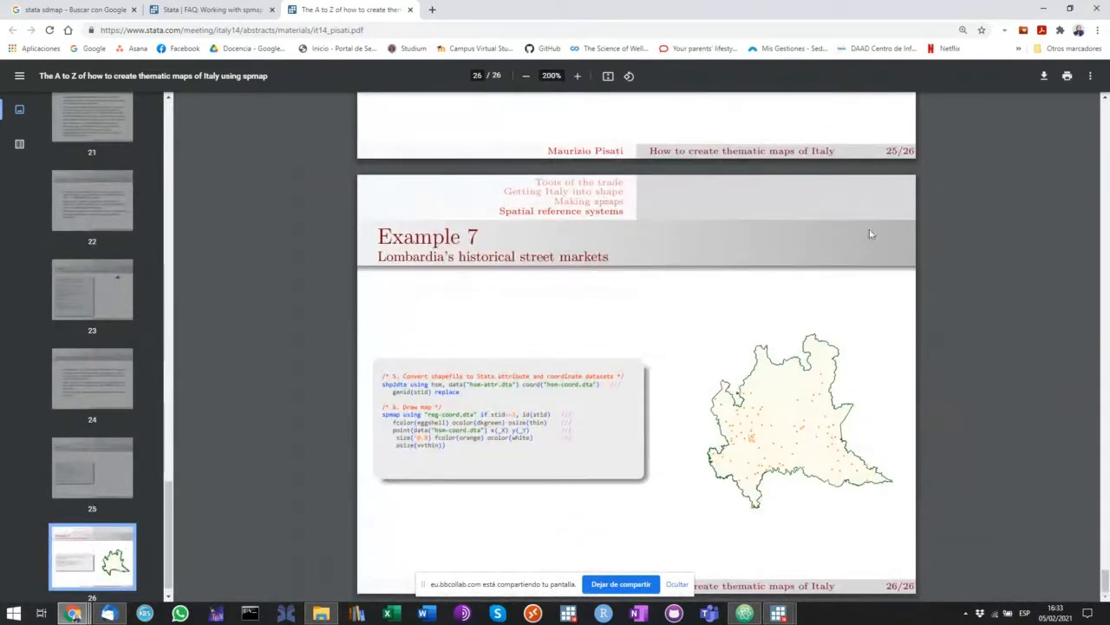
pyautogui.scroll(20, 1041, 382)
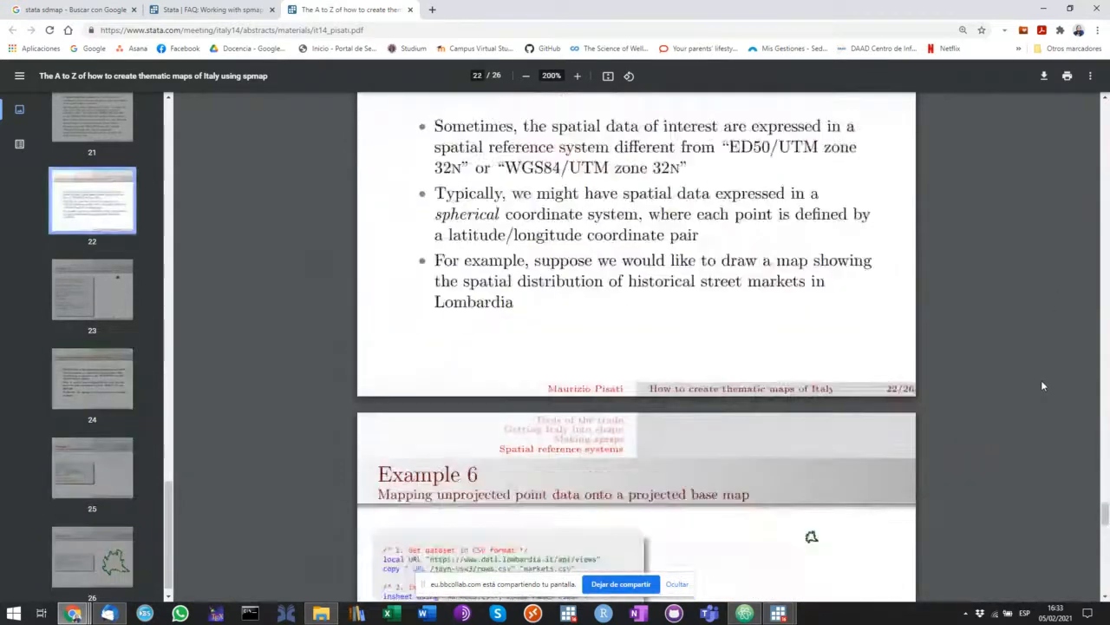
pyautogui.scroll(15, 1043, 385)
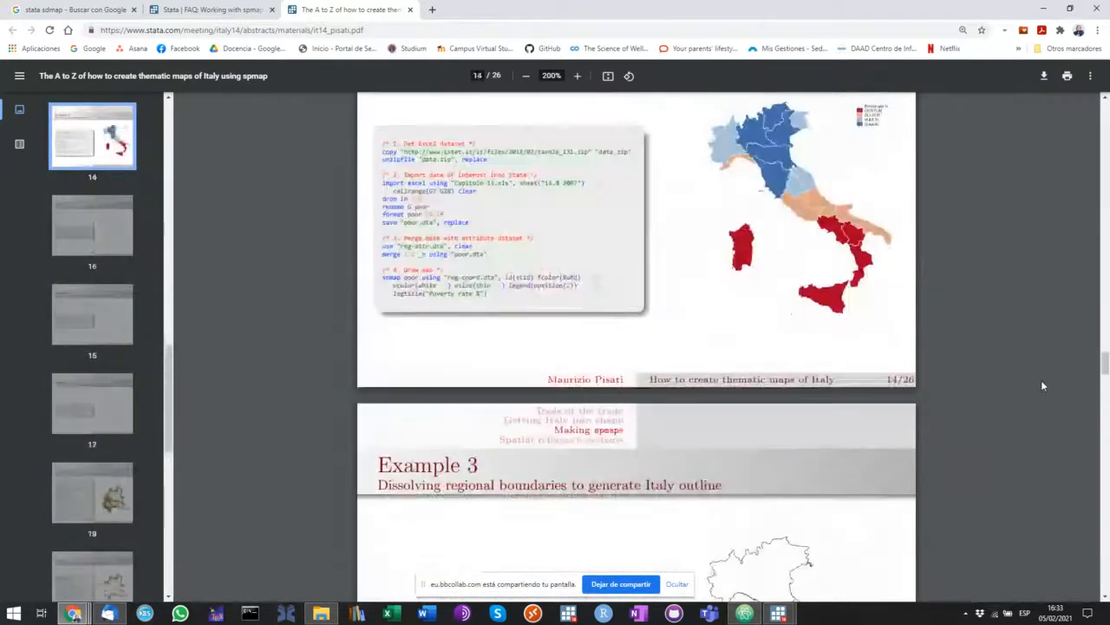
pyautogui.scroll(12, 1043, 386)
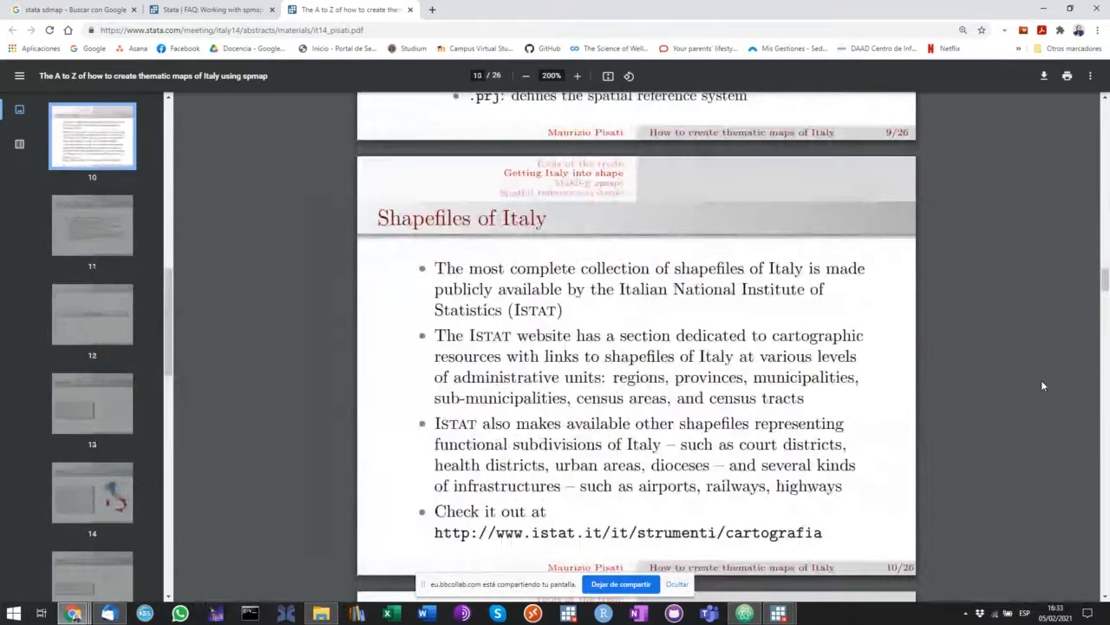
pyautogui.scroll(20, 1043, 386)
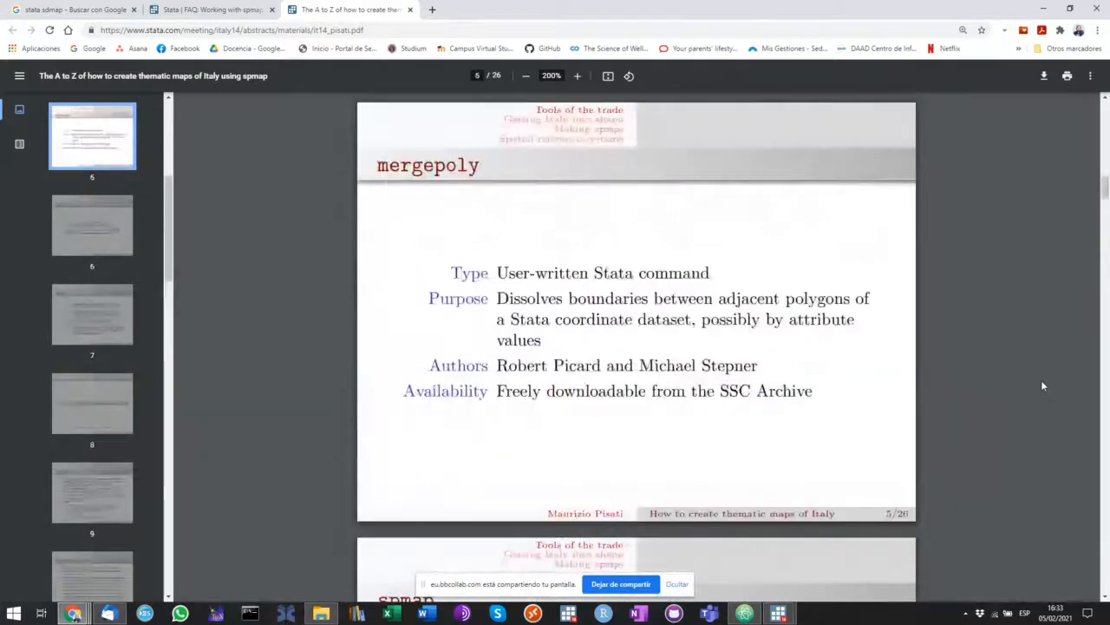
# - Review the installation steps and example maps in Stata's FAQ on working with spmap and maps
pyautogui.click(230, 9)
pyautogui.scroll(-8, 308, 227)
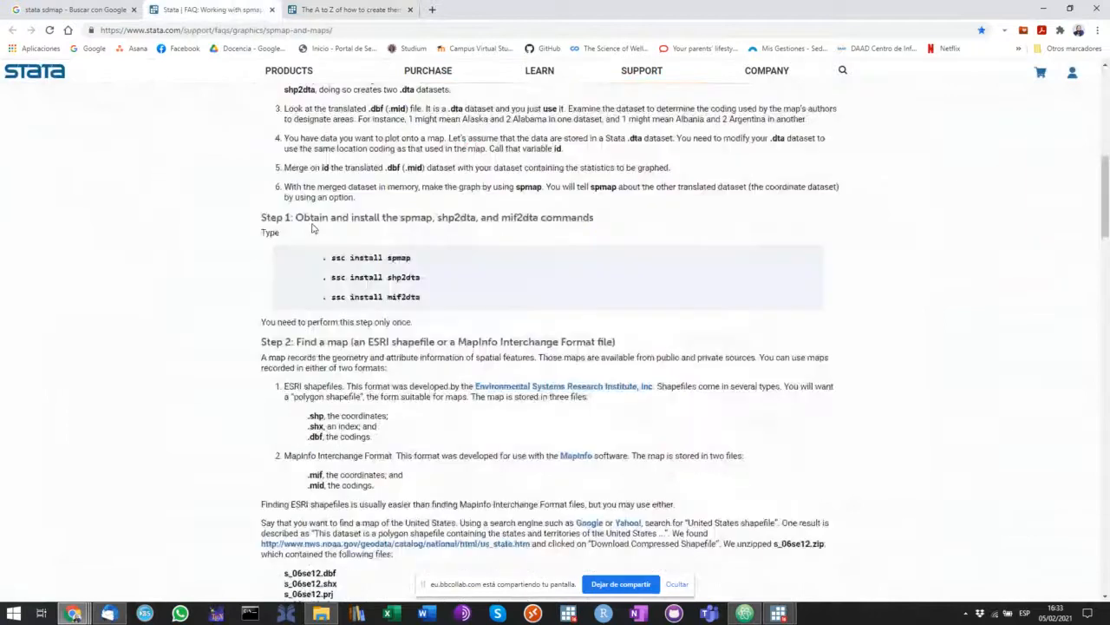
pyautogui.scroll(-20, 314, 227)
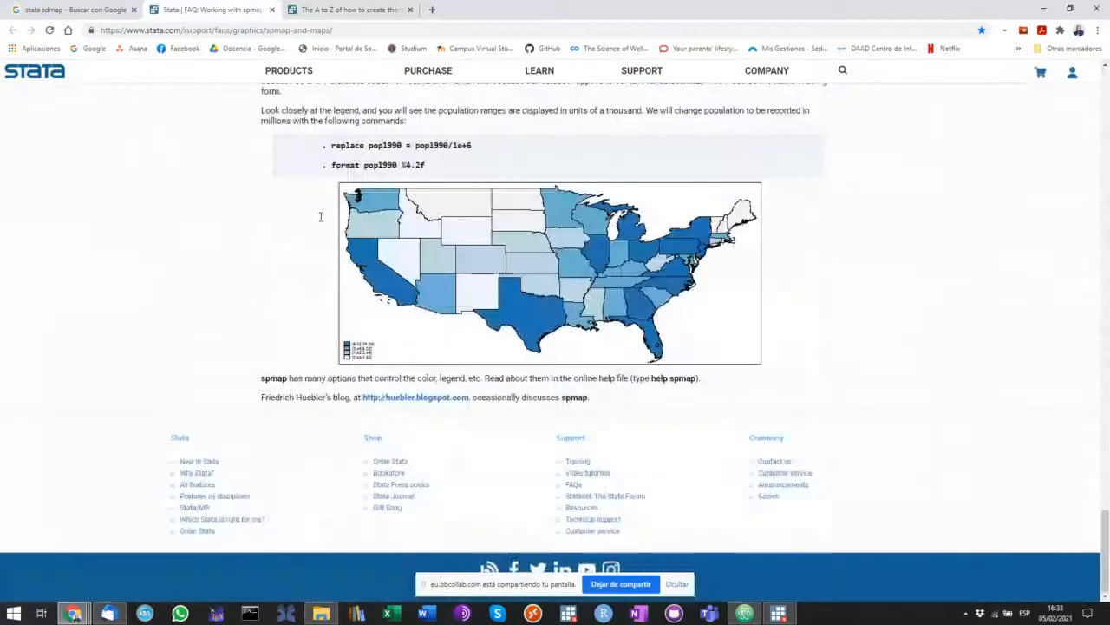
# - Download the presentation from the result "Sistemas geo-referenciados en Stata" to the desktop as mex13_ibarra_en.ppt
pyautogui.click(73, 9)
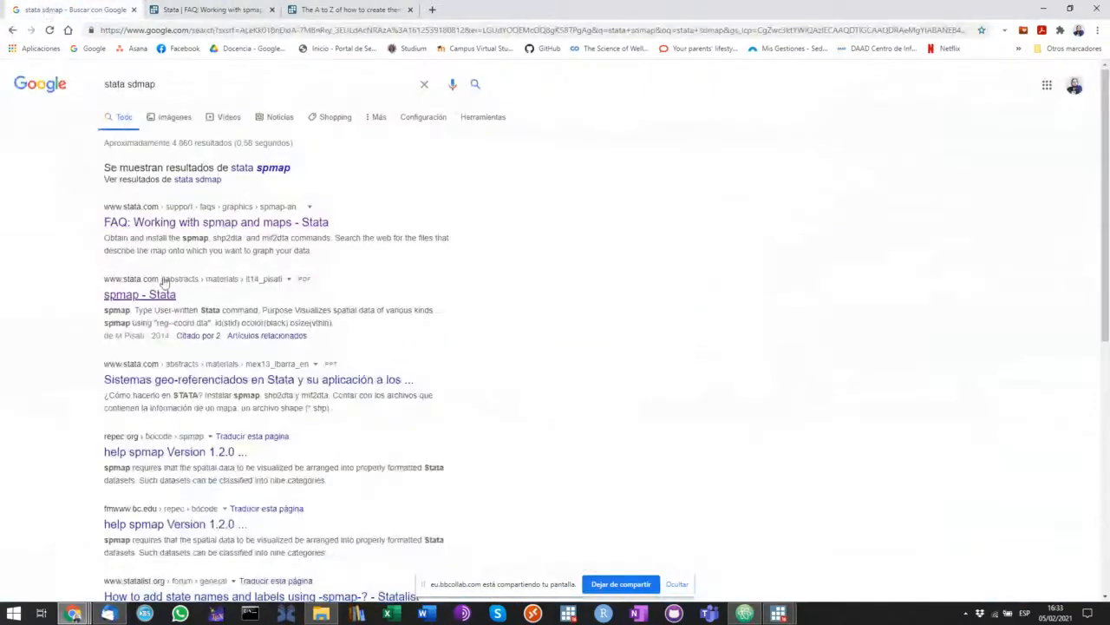
pyautogui.scroll(-2, 163, 276)
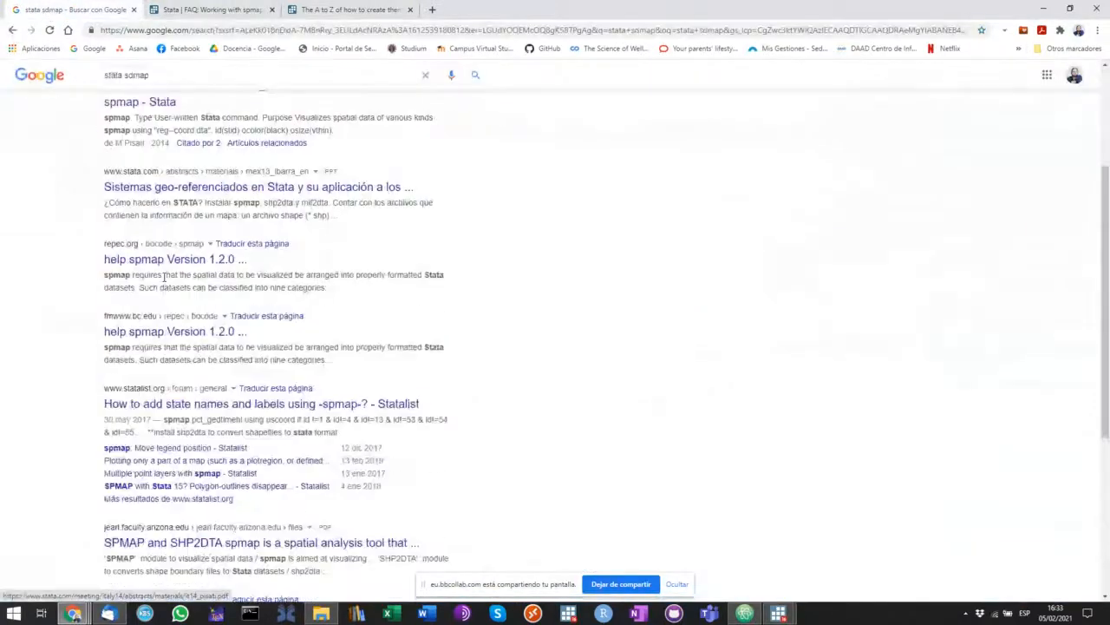
pyautogui.rightClick(257, 196)
pyautogui.click(258, 200)
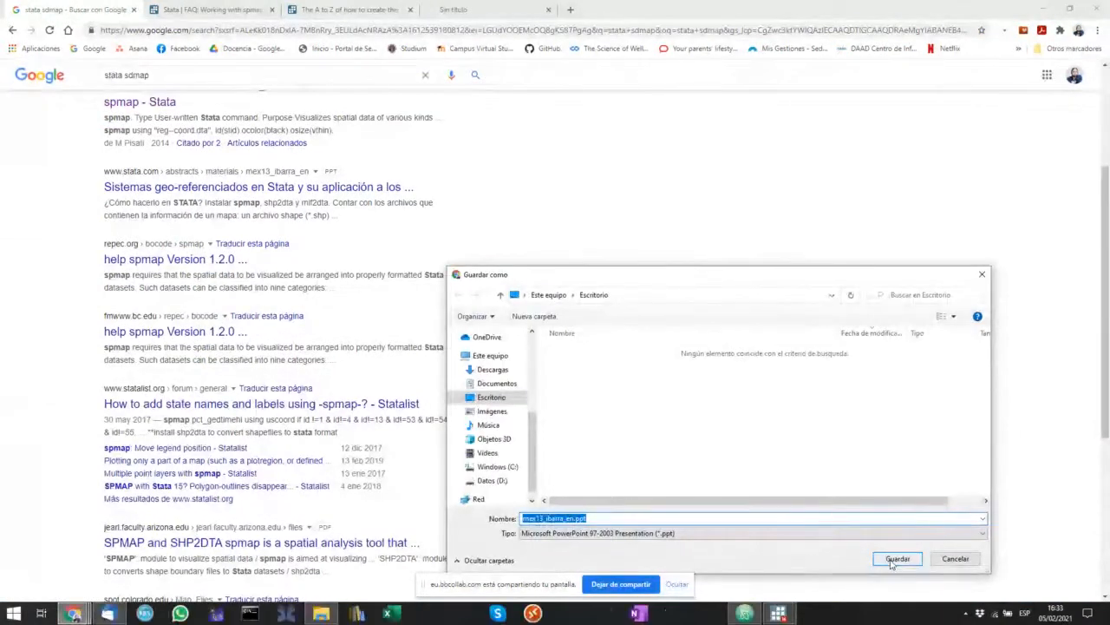
pyautogui.click(897, 559)
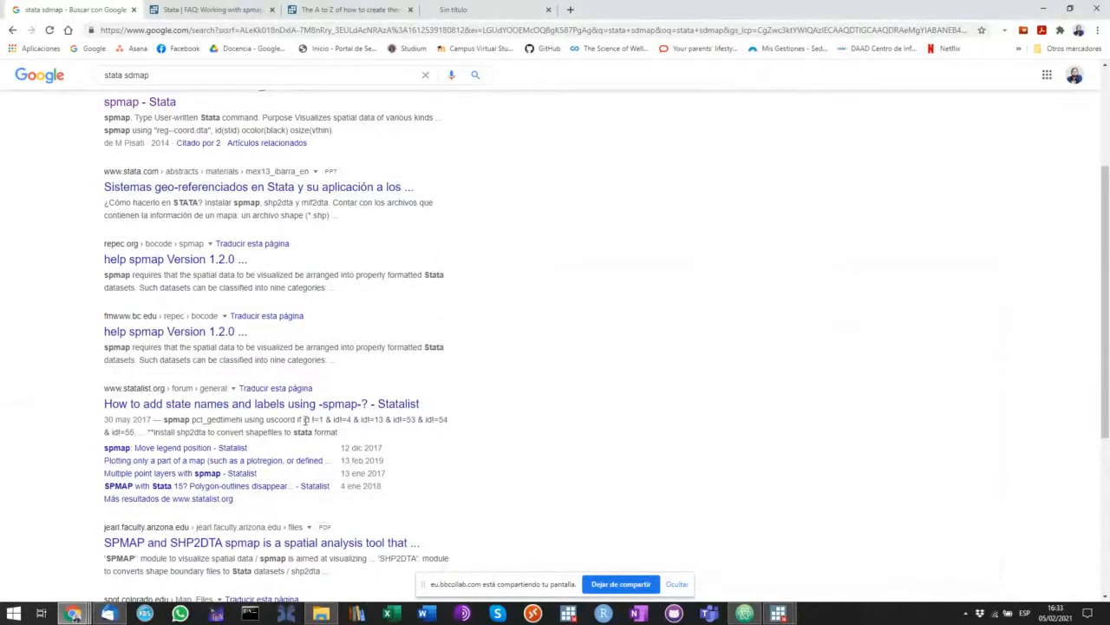
# - Open the search result "SPMAP and SHP2DTA" in a separate browser tab, skim the PDF, and close it
pyautogui.scroll(-3, 286, 364)
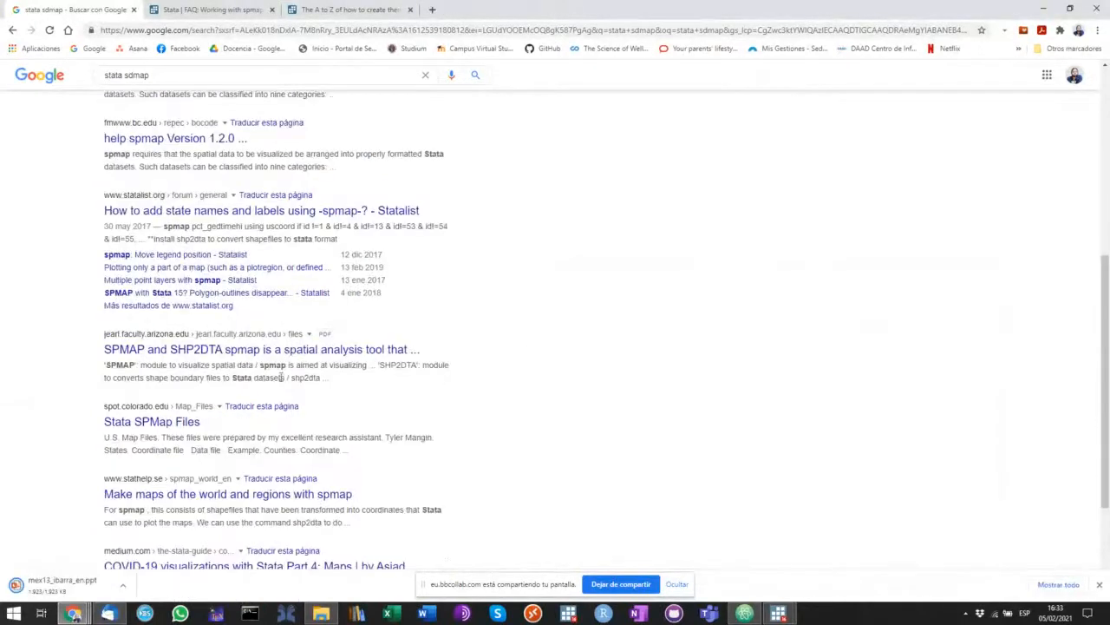
pyautogui.rightClick(283, 351)
pyautogui.click(315, 363)
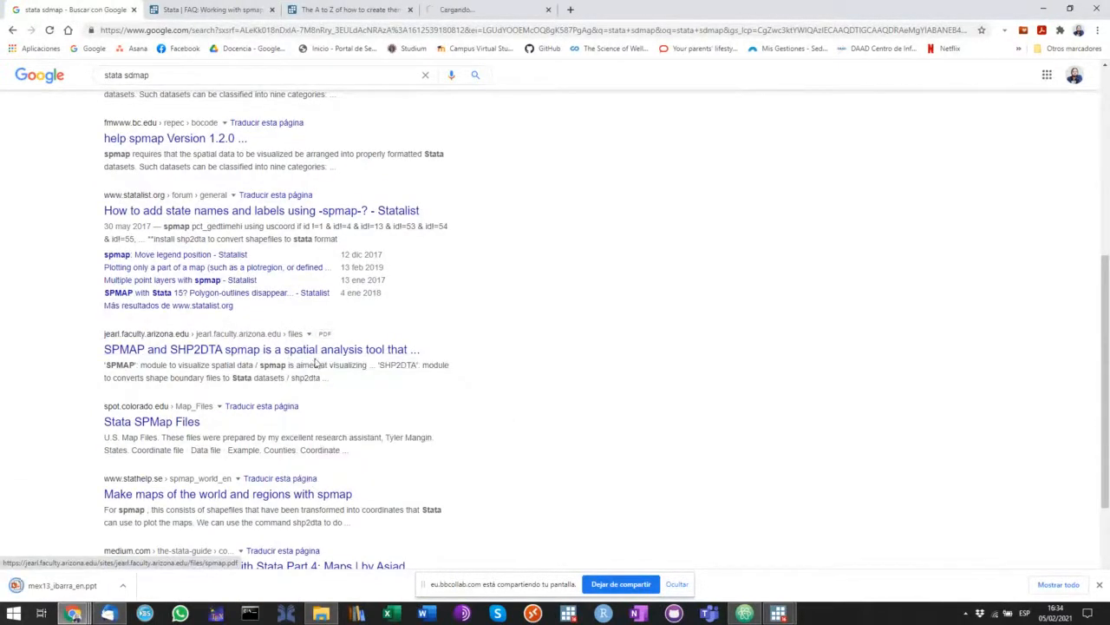
pyautogui.click(486, 9)
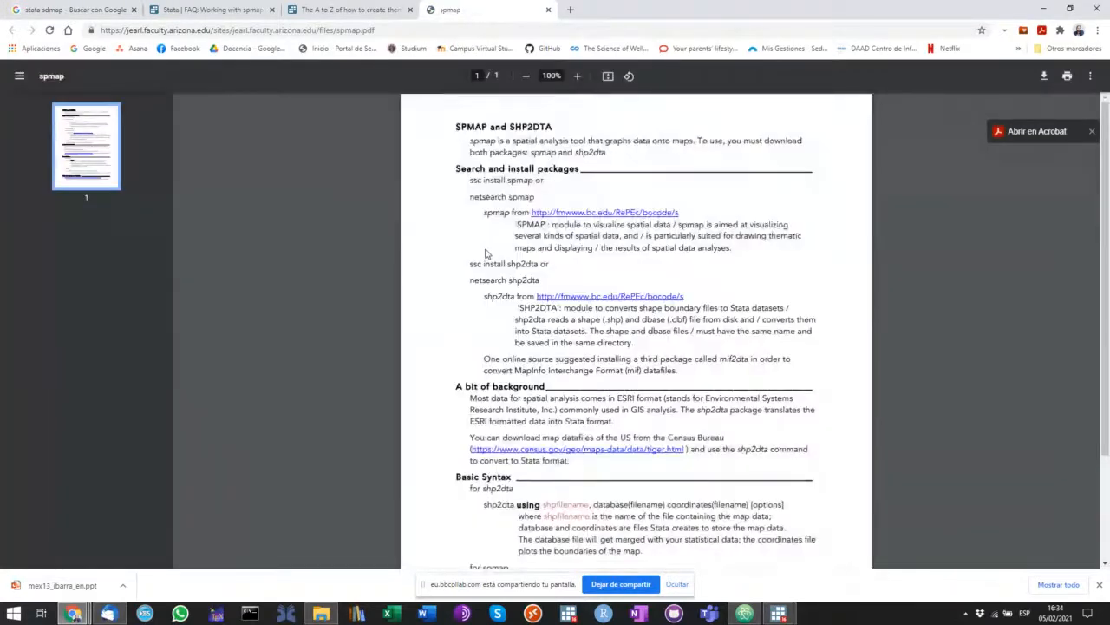
pyautogui.scroll(-3, 486, 254)
pyautogui.click(548, 13)
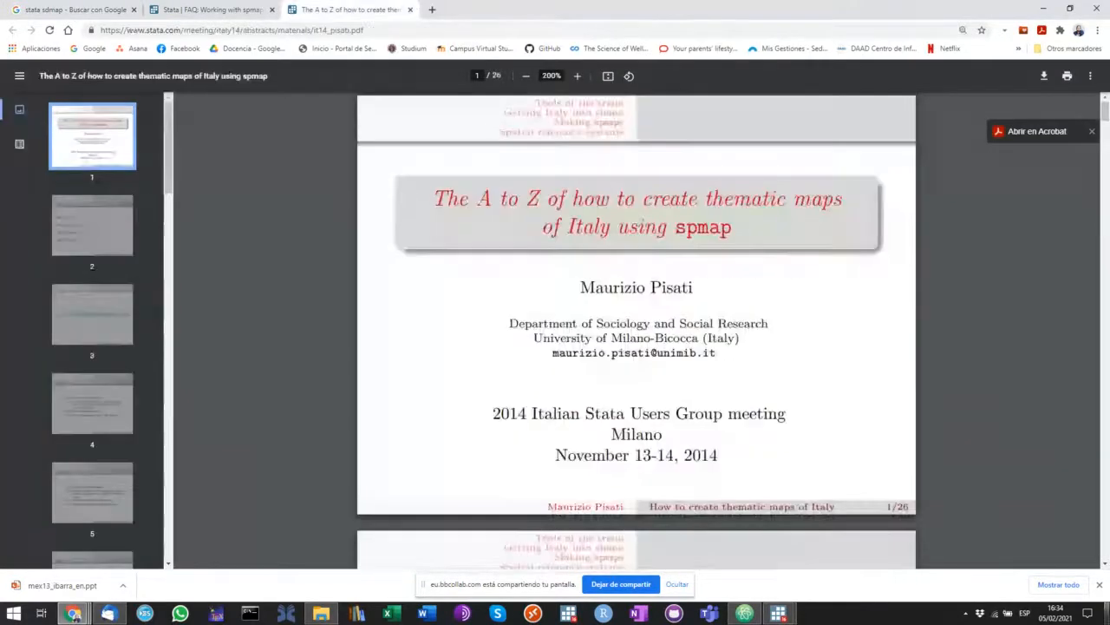
# - Open mex13_ibarra_en.ppt from the desktop in PowerPoint, look through its slides and maps of Puebla, and close it
pyautogui.click(73, 614)
pyautogui.doubleClick(26, 249)
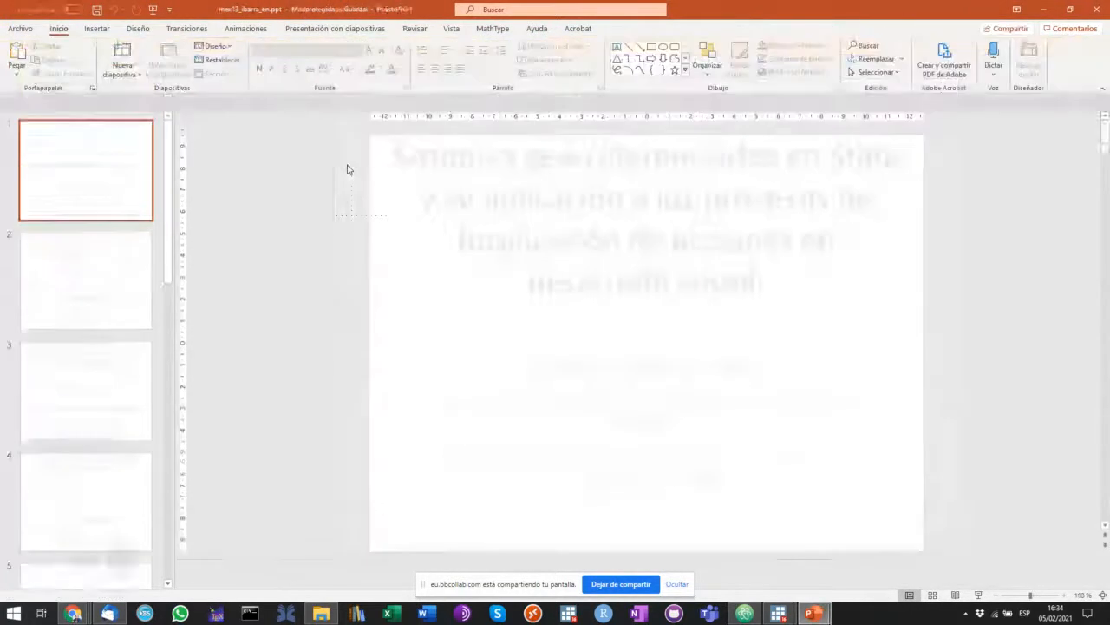
pyautogui.scroll(-9, 347, 170)
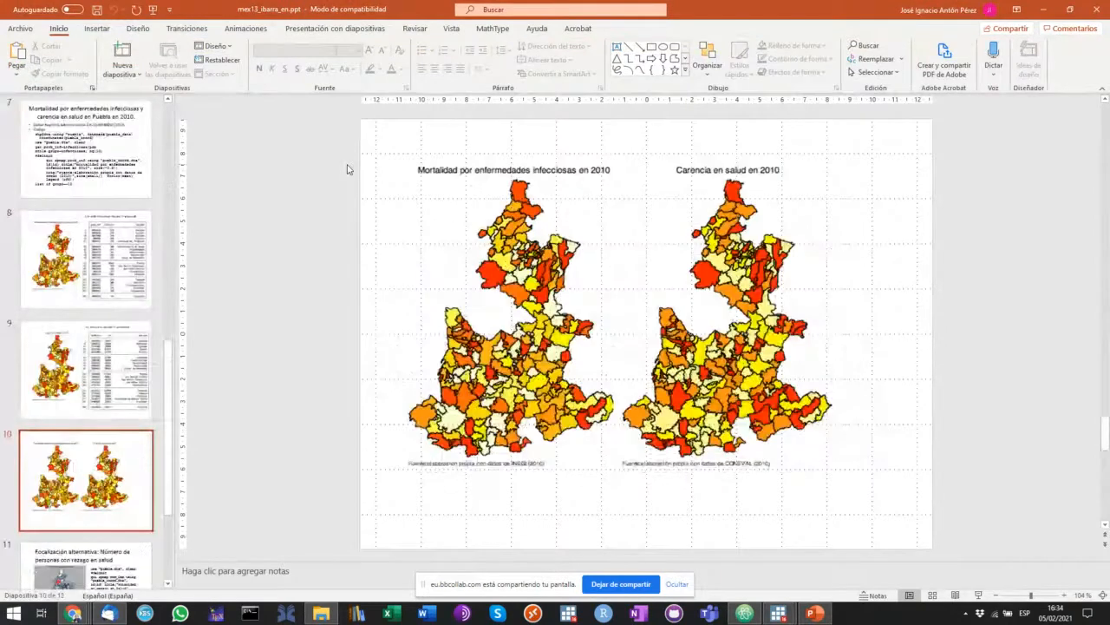
pyautogui.scroll(-2, 347, 169)
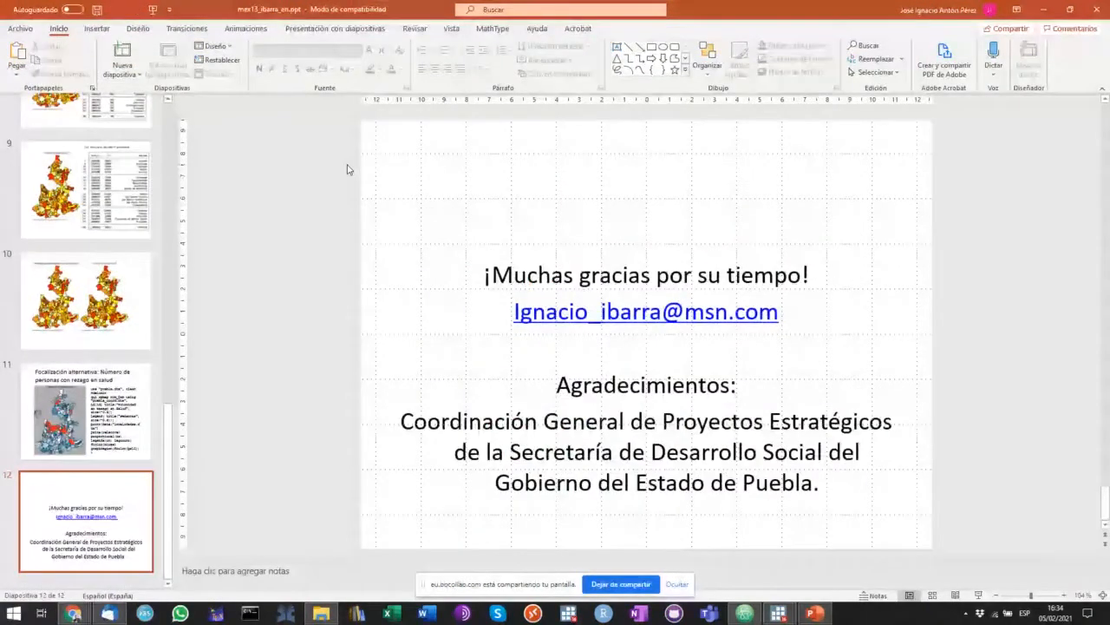
pyautogui.scroll(1, 347, 169)
pyautogui.scroll(-1, 347, 169)
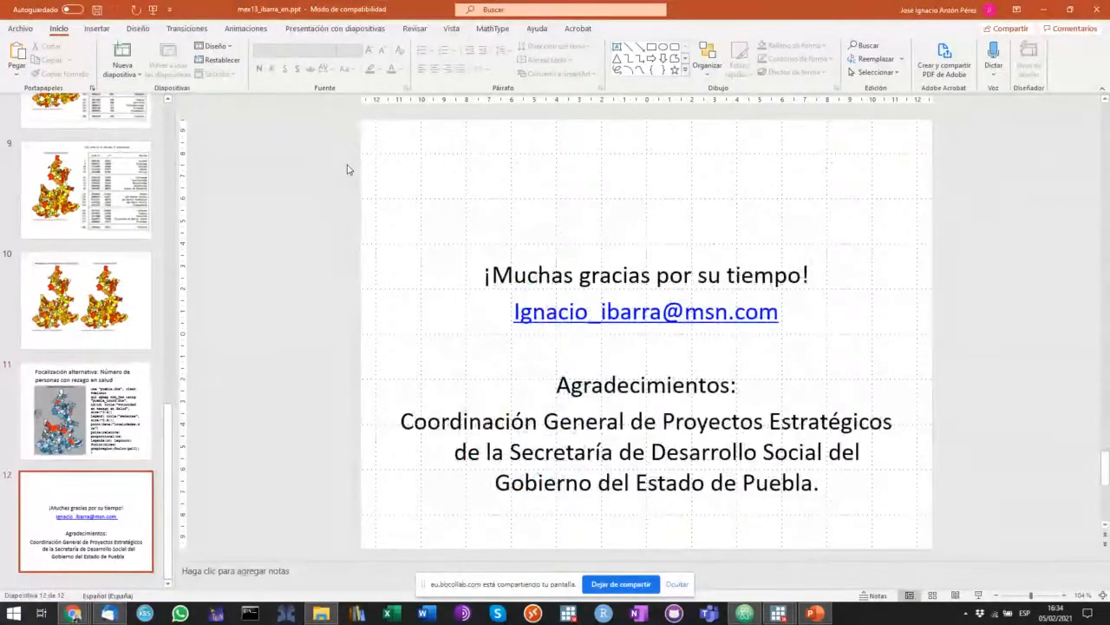
pyautogui.scroll(2, 347, 170)
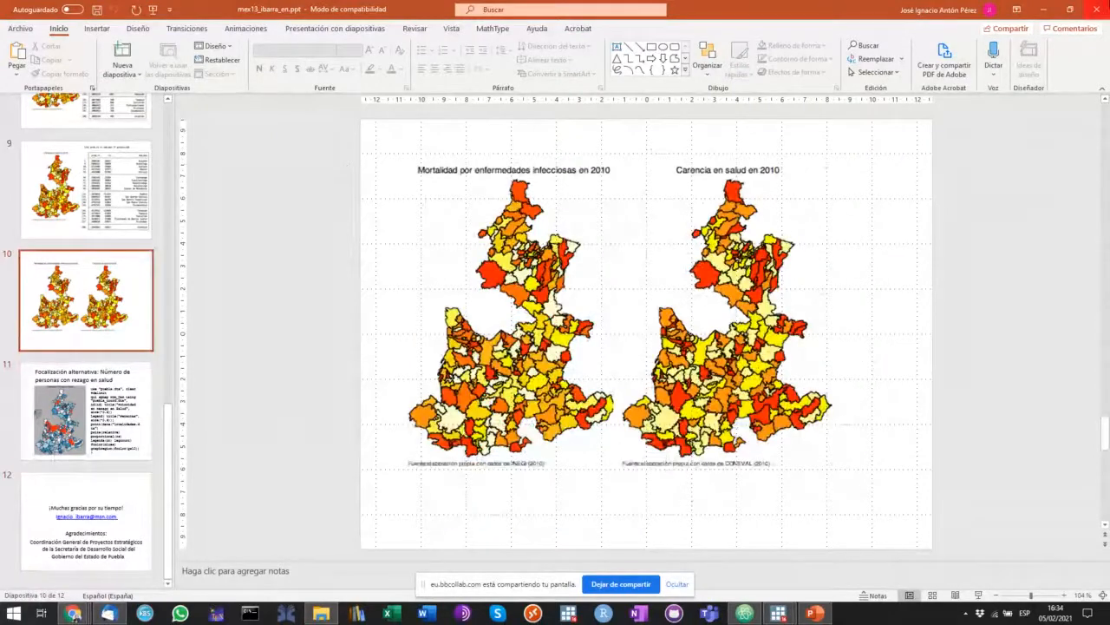
pyautogui.click(1093, 9)
pyautogui.moveTo(62, 130); pyautogui.dragTo(27, 19)
# - Return to the Chrome window and close the thematic maps slides and the spmap FAQ after a last look at both
pyautogui.moveTo(76, 611)
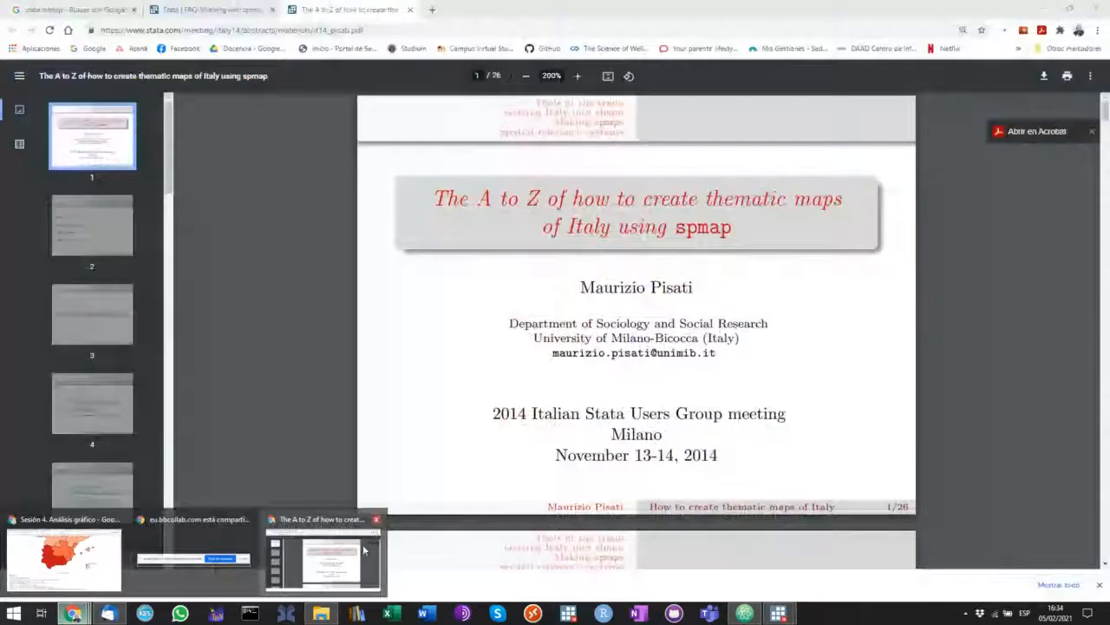
pyautogui.click(323, 560)
pyautogui.scroll(-20, 448, 298)
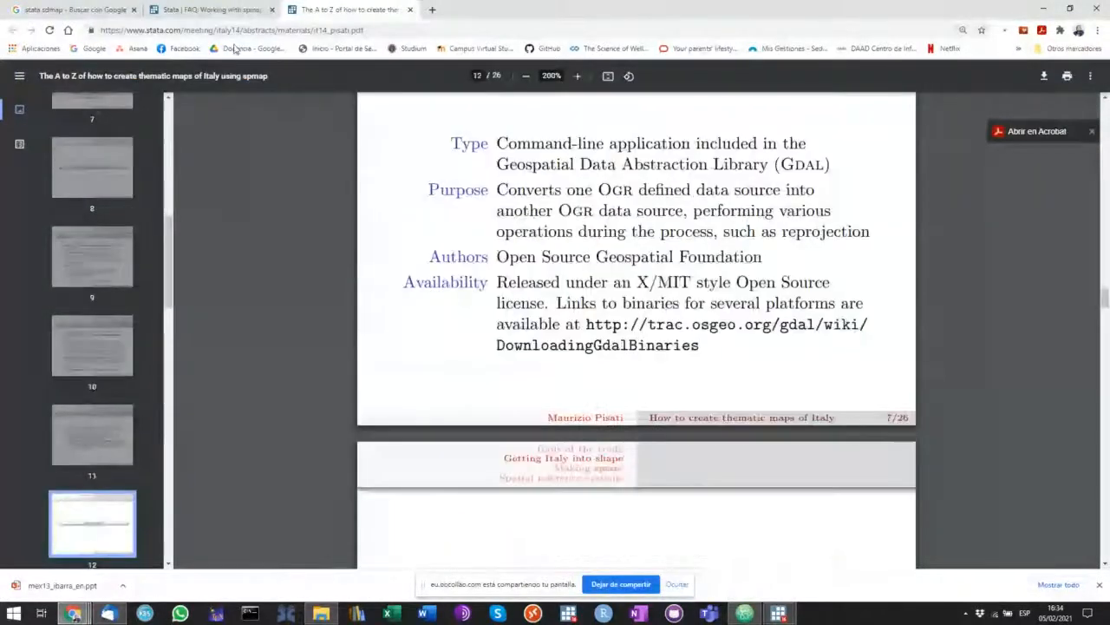
pyautogui.click(410, 10)
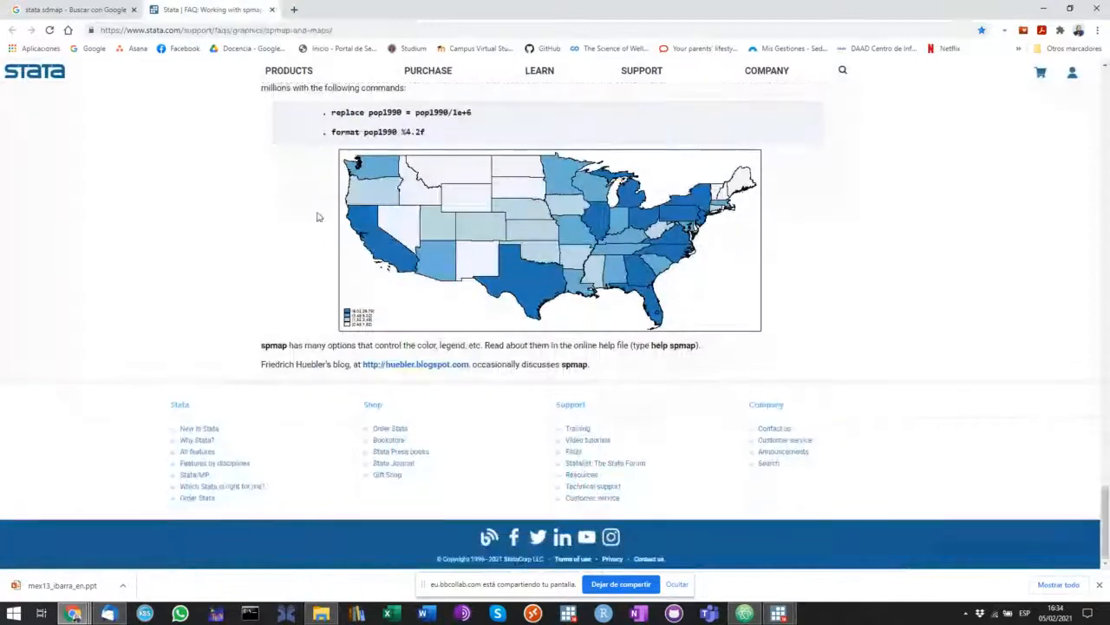
pyautogui.scroll(5, 295, 169)
pyautogui.scroll(10, 295, 169)
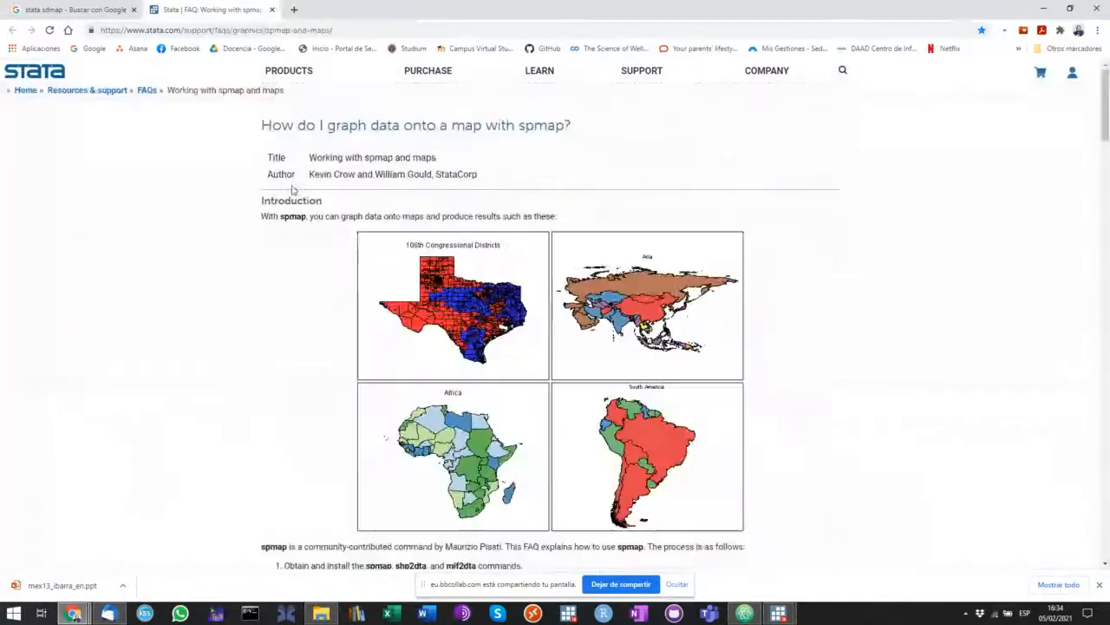
pyautogui.click(271, 9)
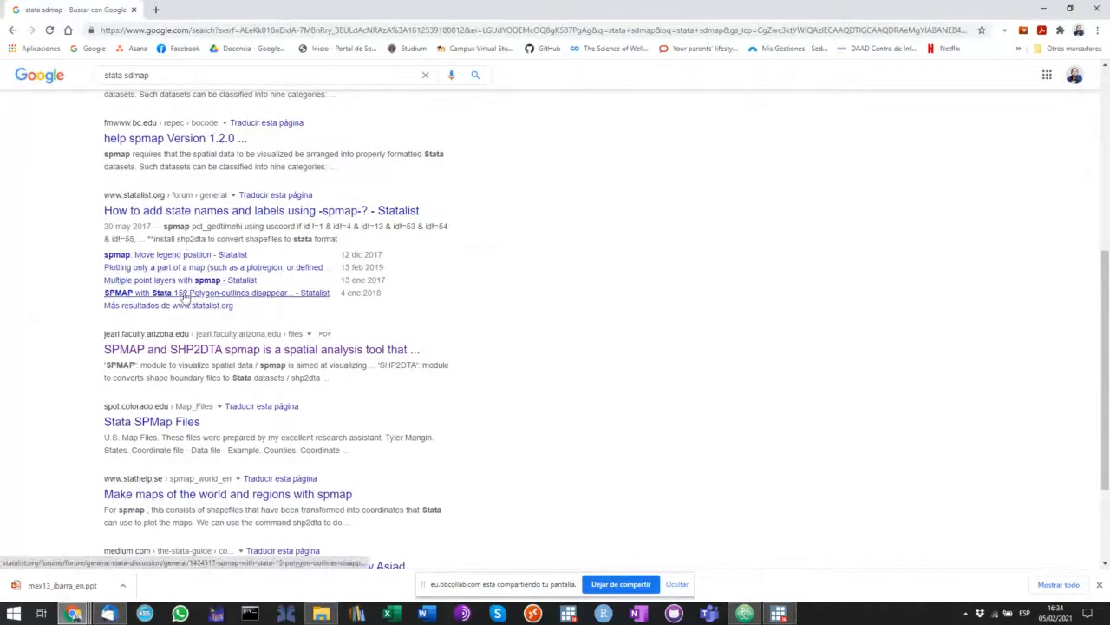
# - Open the search result "Stata SPMap Files" in a new browser tab and display it
pyautogui.scroll(-2, 179, 291)
pyautogui.rightClick(184, 277)
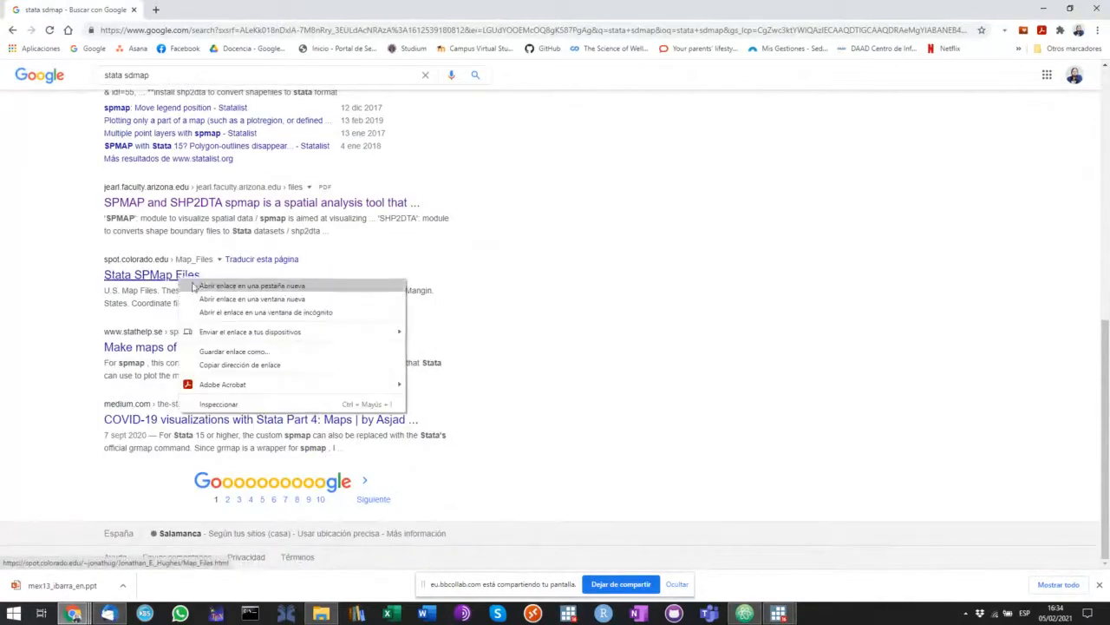
pyautogui.click(208, 287)
pyautogui.click(211, 12)
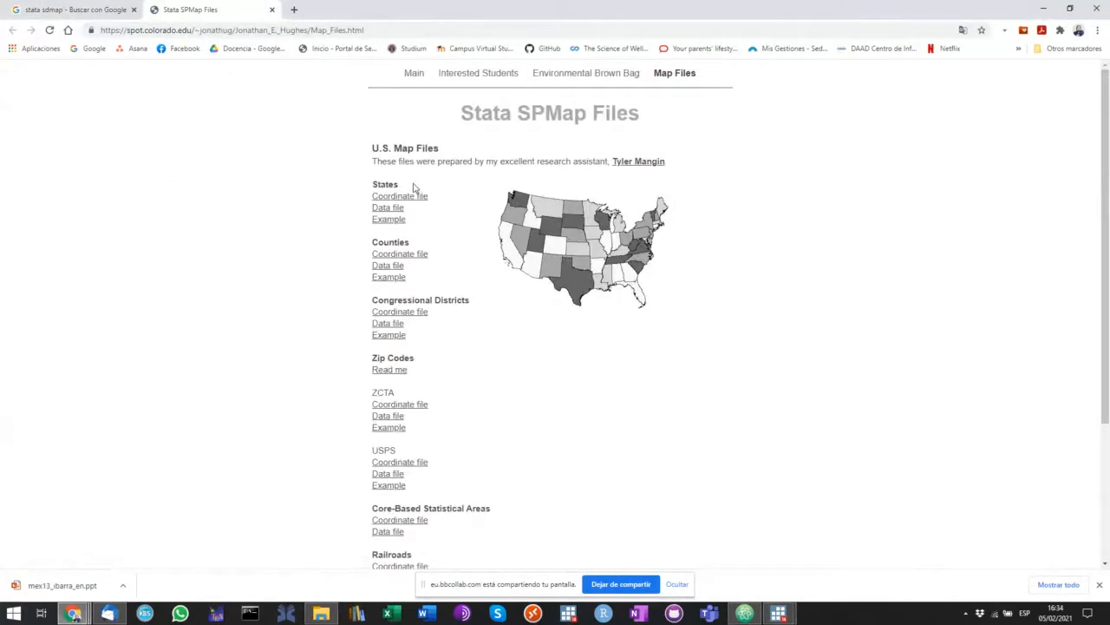
# - Look over the map files listed on the Stata SPMap Files page, from States and Zip Codes to Railroads
pyautogui.scroll(-3, 414, 188)
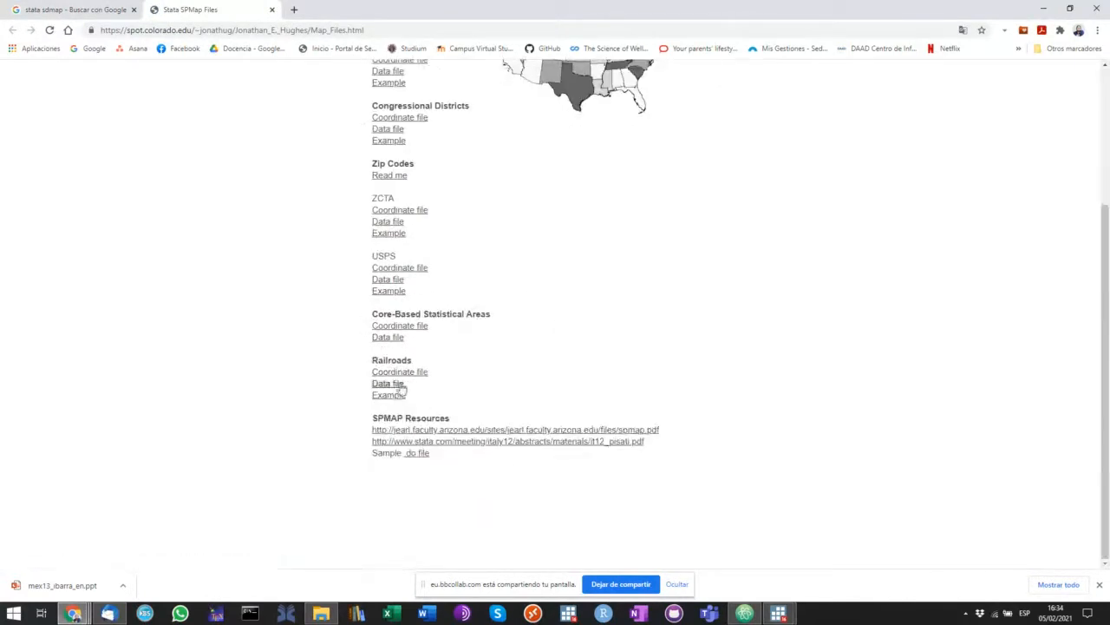
pyautogui.moveTo(369, 362); pyautogui.dragTo(416, 403)
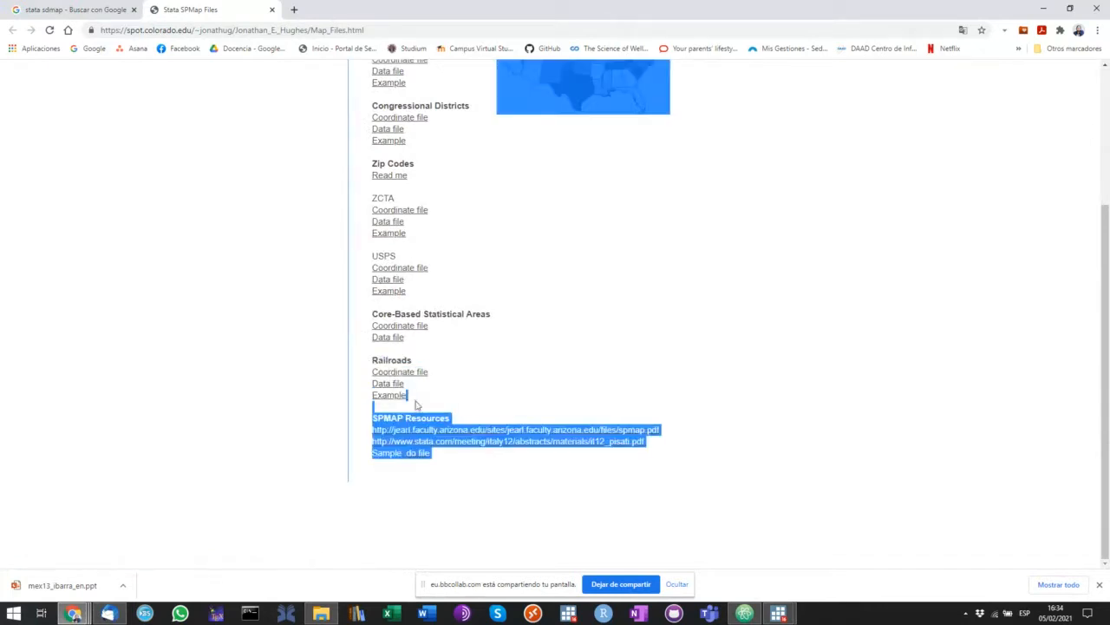
pyautogui.click(499, 404)
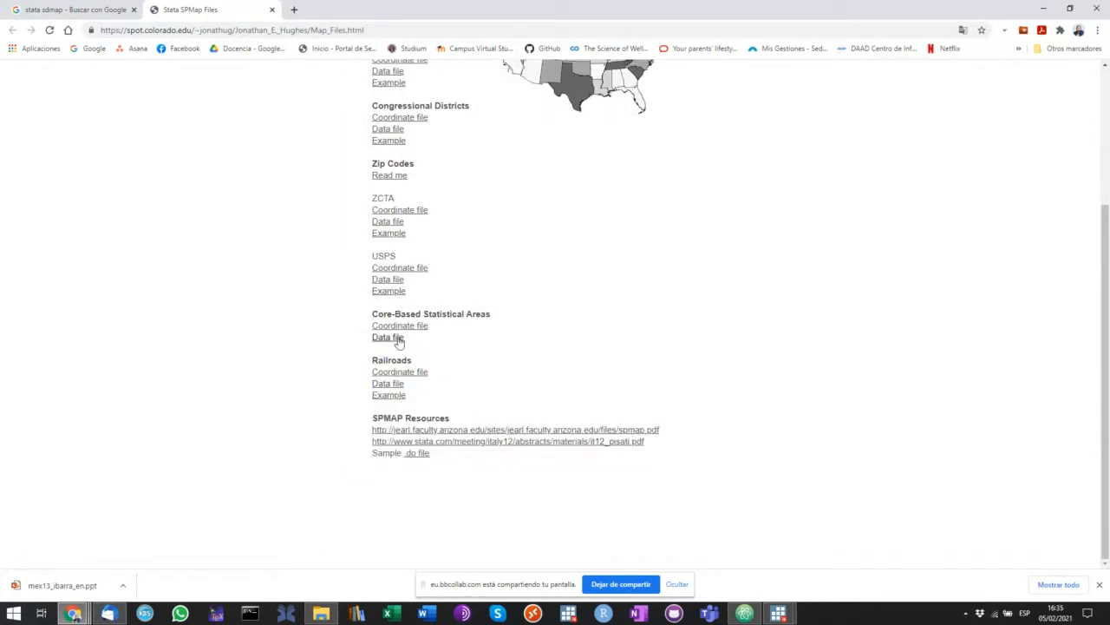
pyautogui.scroll(3, 396, 342)
pyautogui.moveTo(399, 449); pyautogui.dragTo(371, 449)
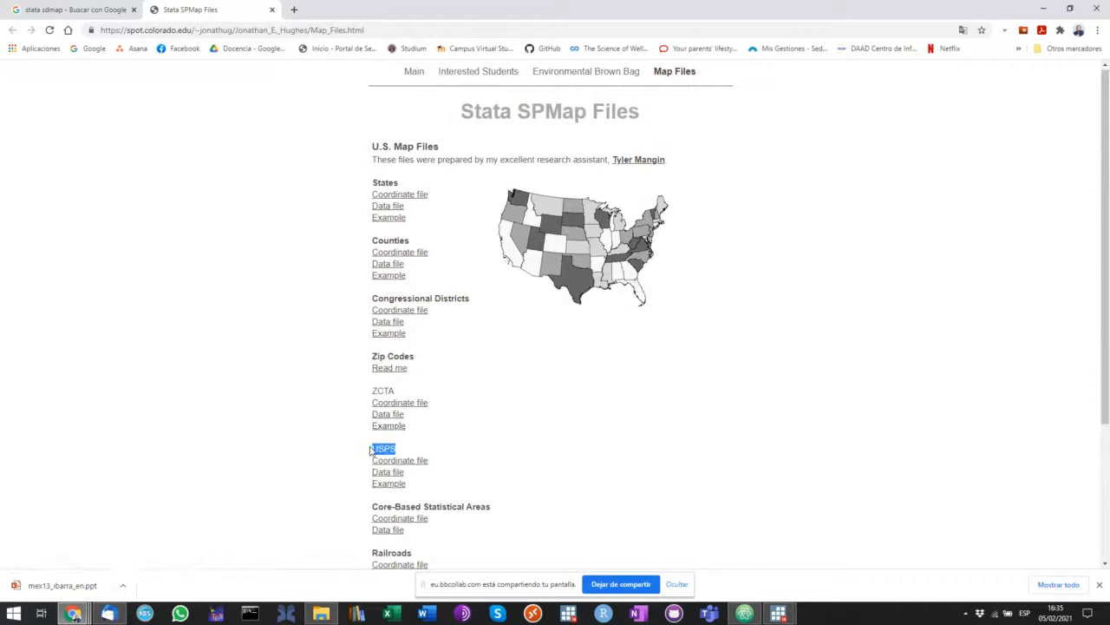
pyautogui.moveTo(360, 371); pyautogui.dragTo(433, 376)
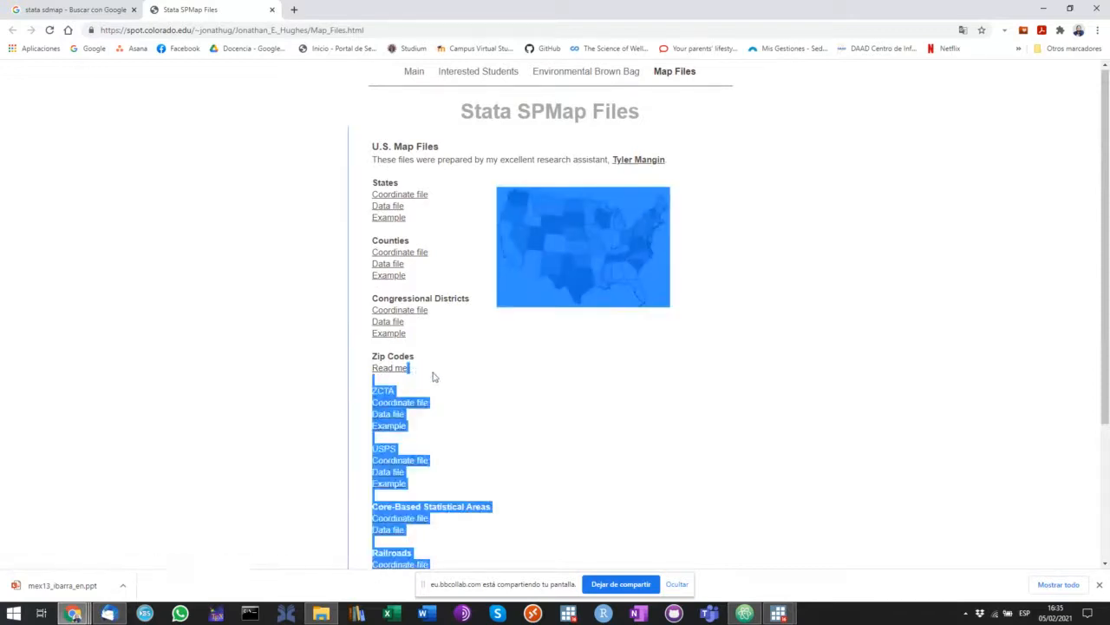
pyautogui.click(569, 401)
# - View the example maps for States and Counties, returning to the file list after each one
pyautogui.click(402, 220)
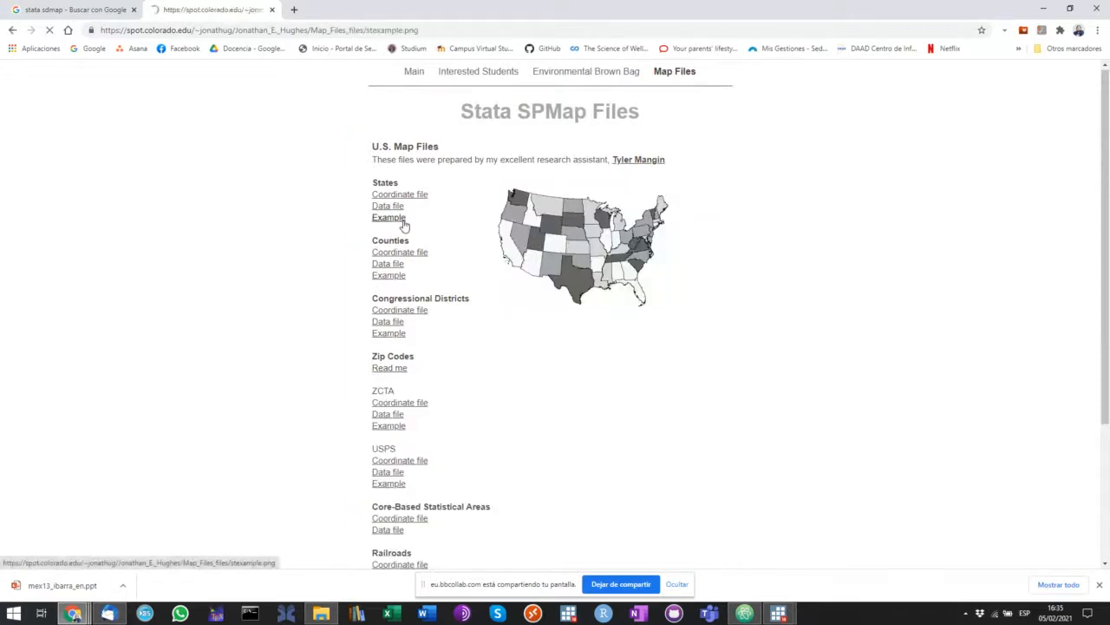
pyautogui.click(12, 29)
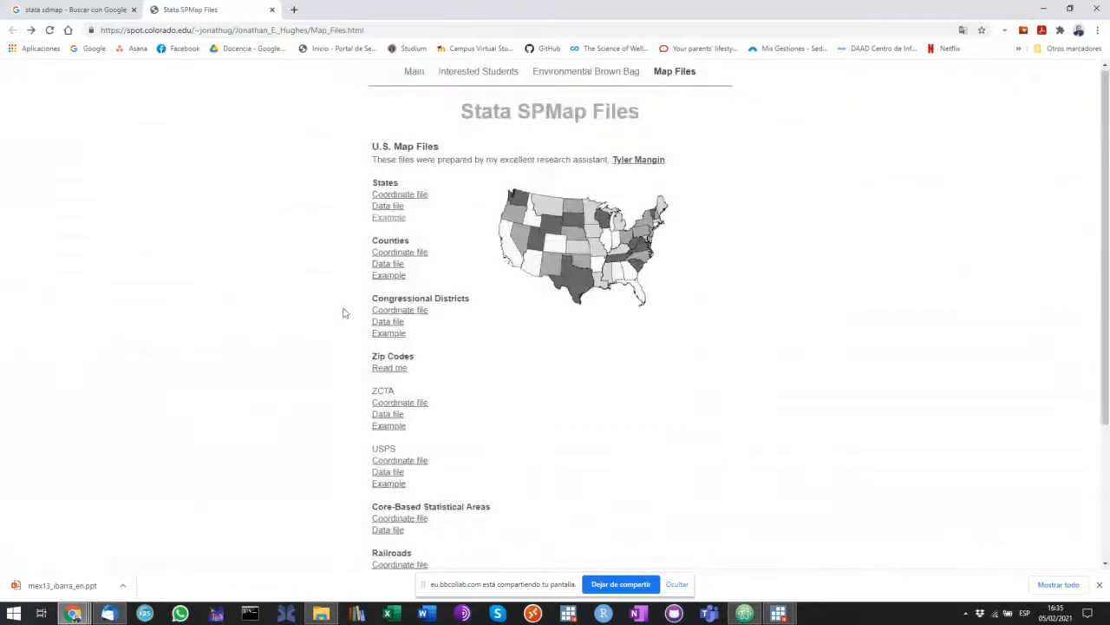
pyautogui.click(387, 276)
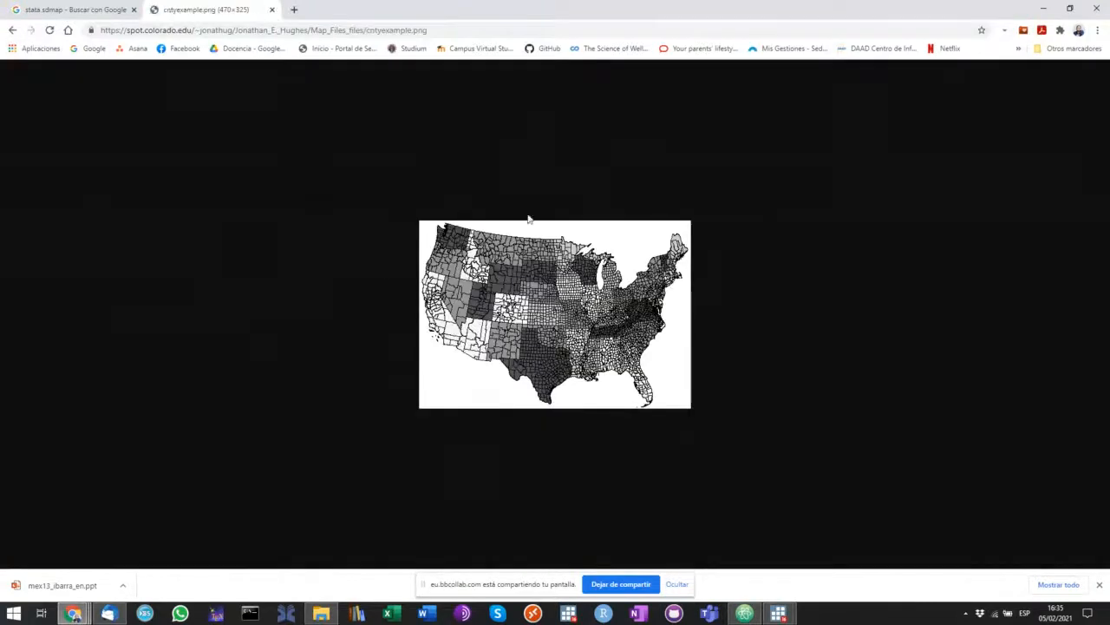
pyautogui.click(13, 29)
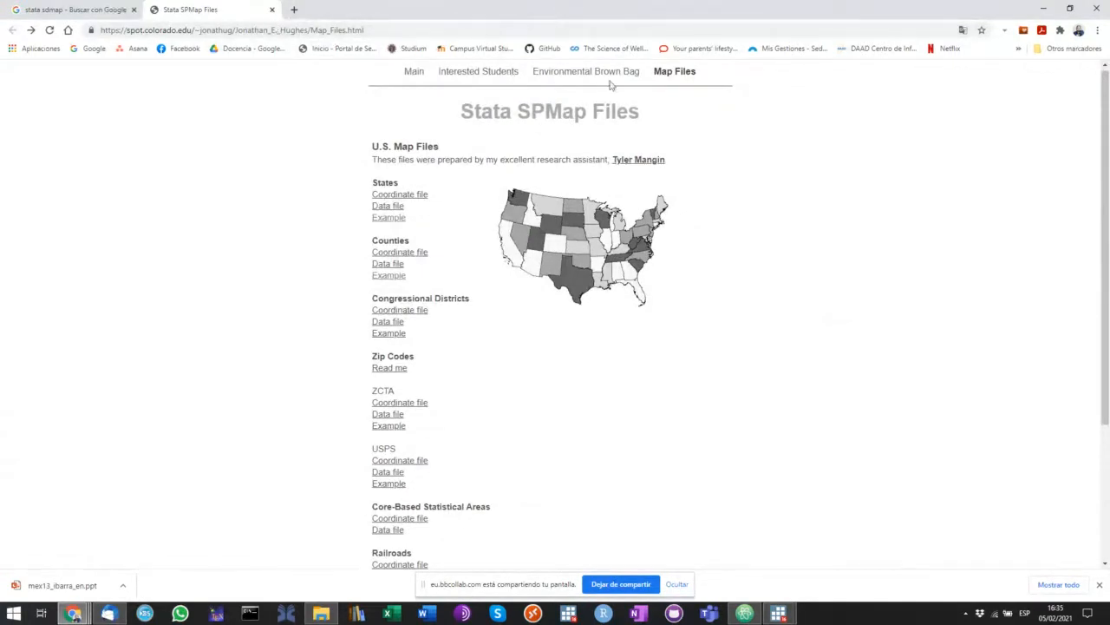
# - Close the SPMap Files site and open the search result "COVID-19 visualizations with Stata Part 4: Maps" in a new tab
pyautogui.click(414, 72)
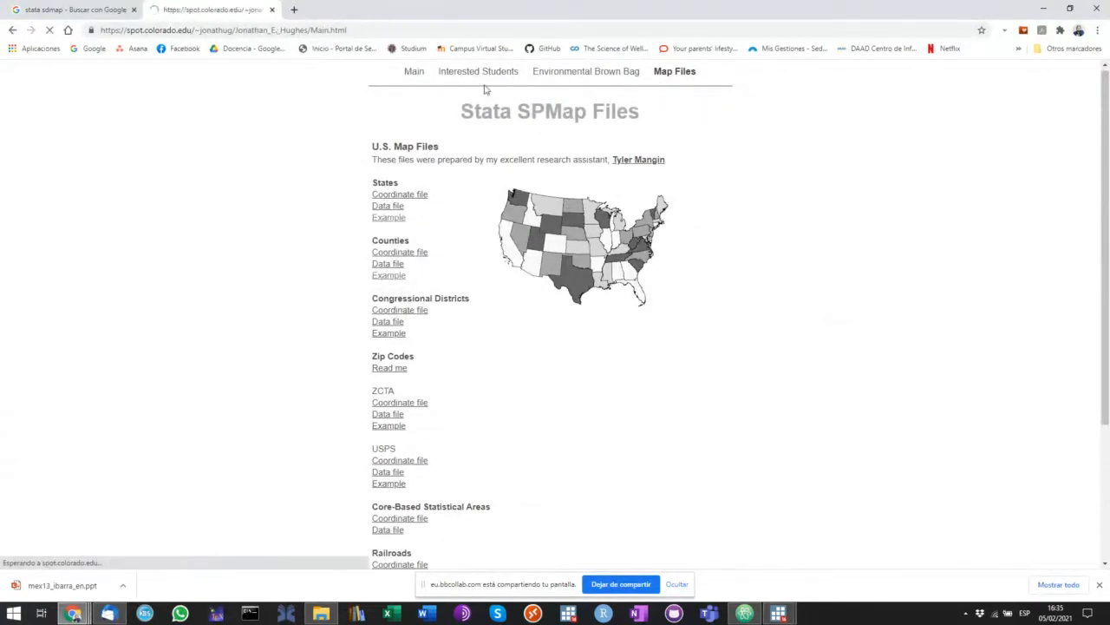
pyautogui.click(272, 9)
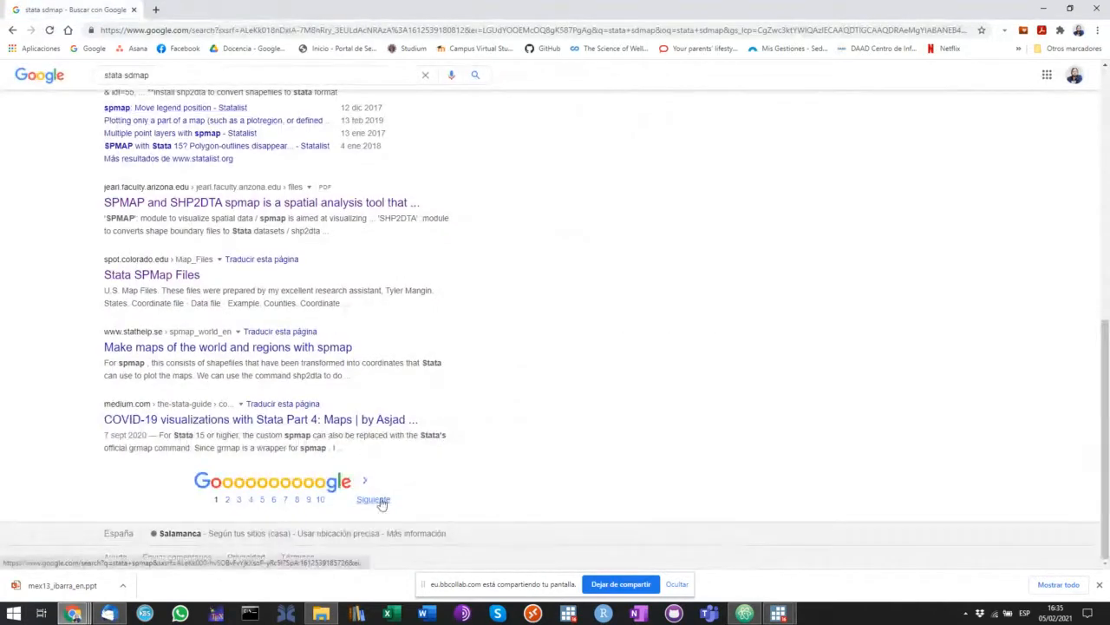
pyautogui.rightClick(338, 420)
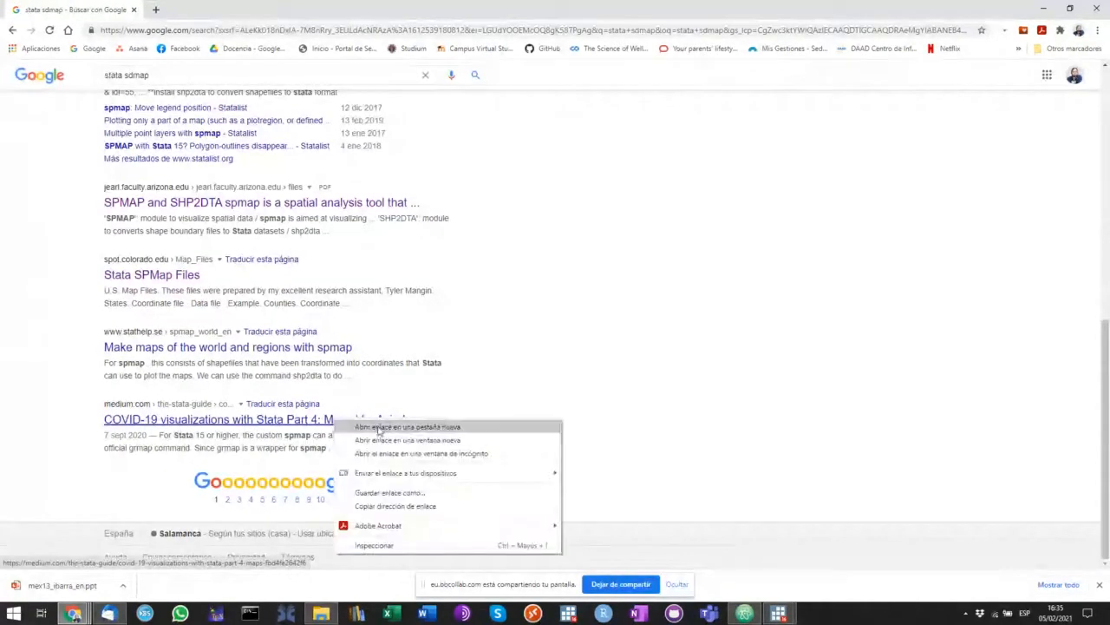
pyautogui.click(381, 426)
pyautogui.click(218, 9)
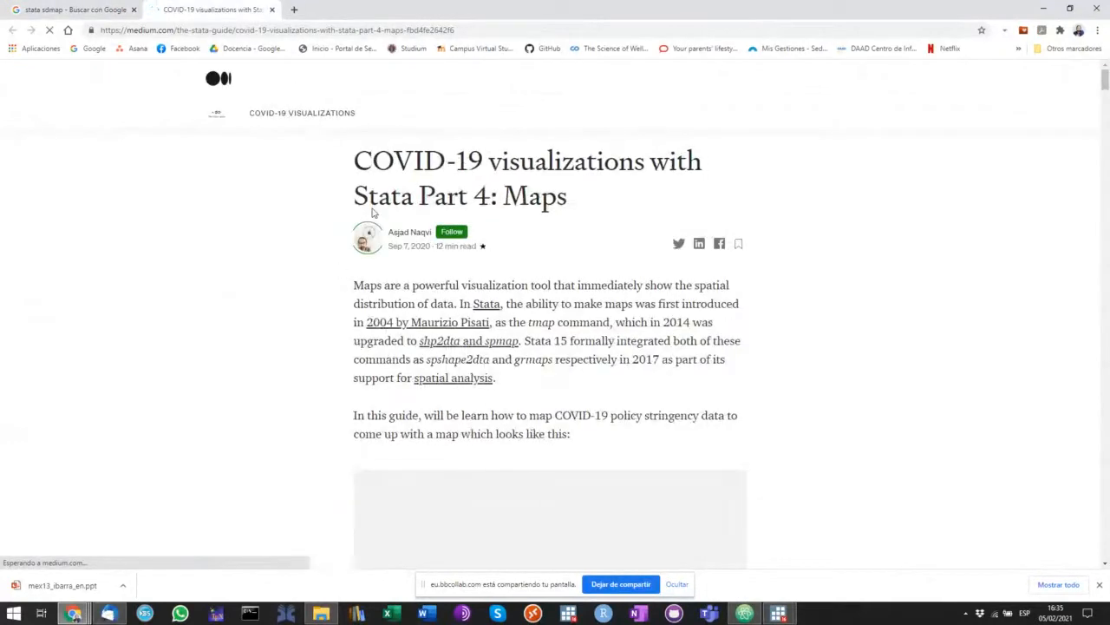
# - Examine the article's introduction, its COVID-19 policy stringency world map and the section on understanding shapefiles
pyautogui.scroll(-2, 610, 241)
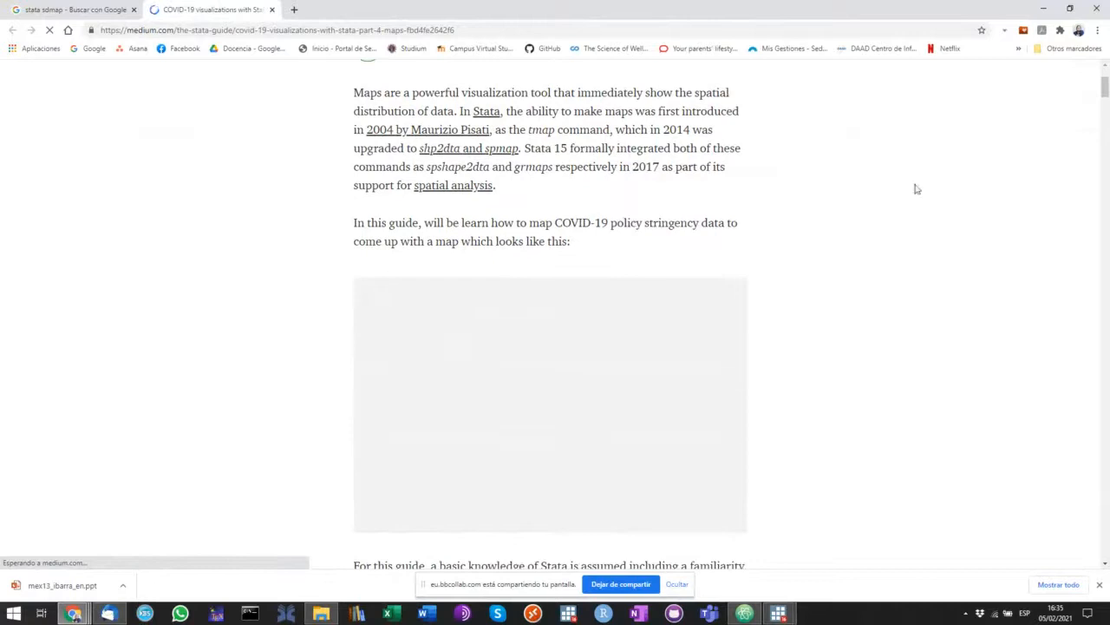
pyautogui.scroll(-2, 772, 191)
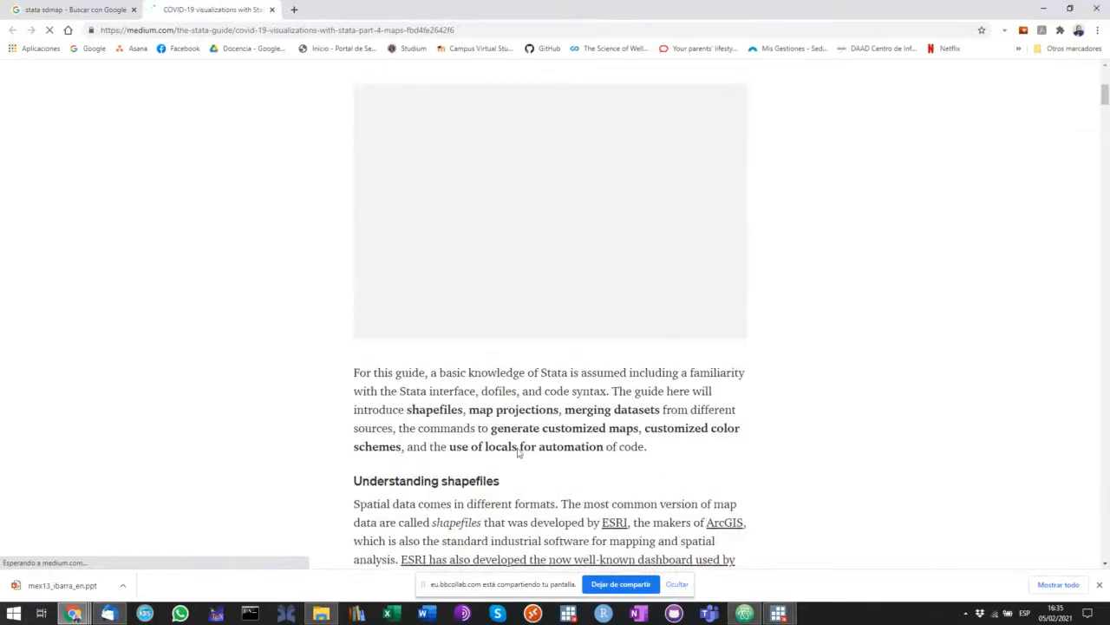
pyautogui.scroll(-2, 547, 515)
pyautogui.scroll(-12, 548, 515)
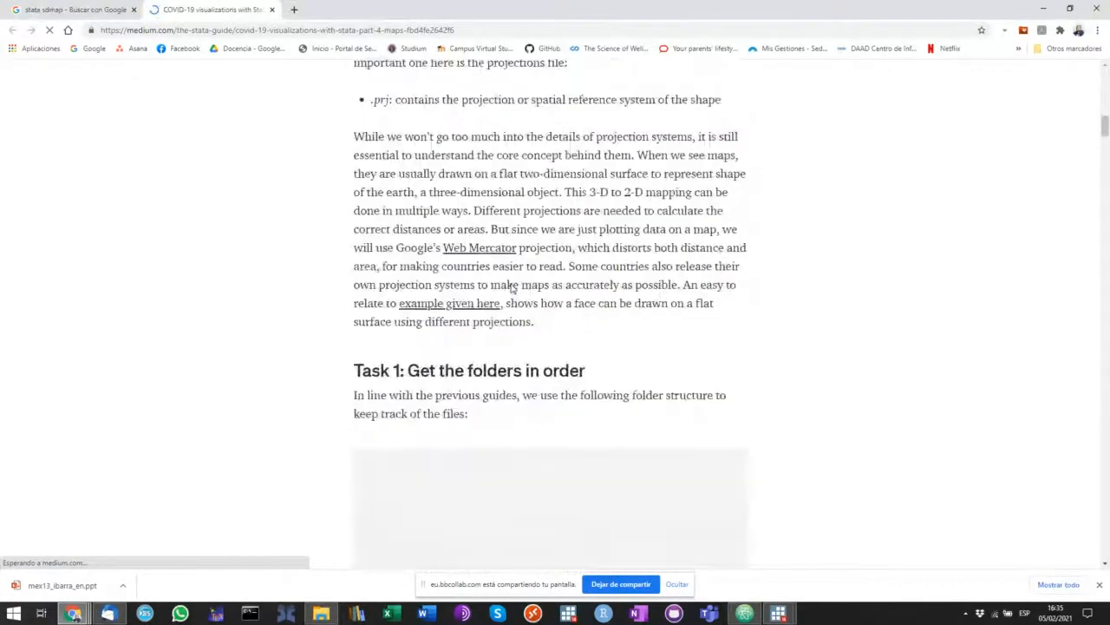
pyautogui.scroll(14, 506, 340)
pyautogui.scroll(5, 507, 342)
pyautogui.scroll(-6, 503, 339)
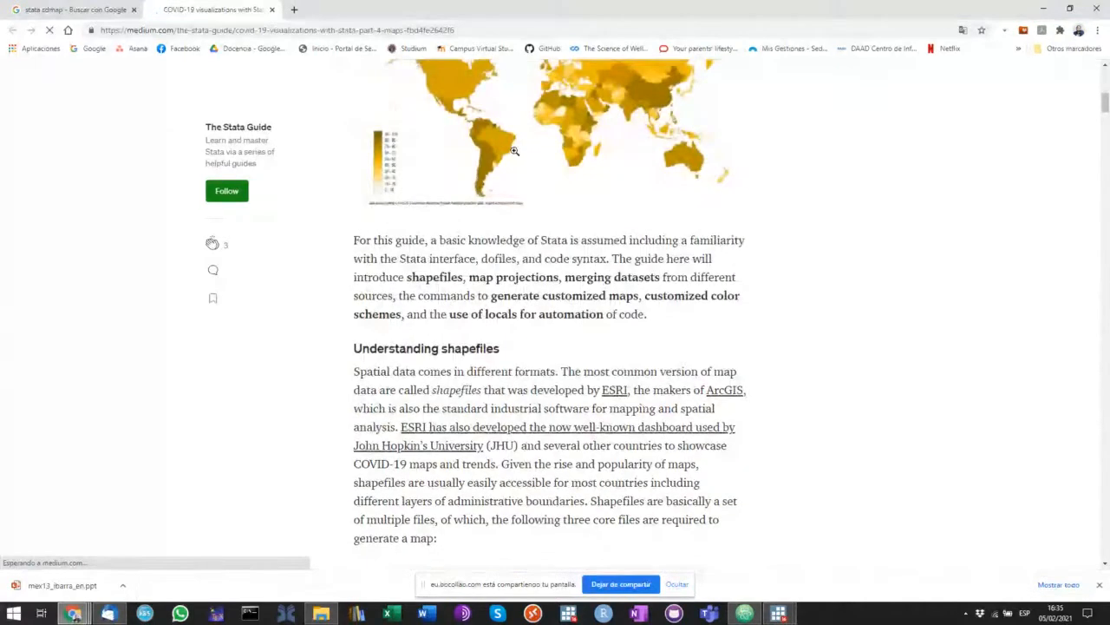
pyautogui.scroll(1, 515, 151)
pyautogui.scroll(-4, 514, 208)
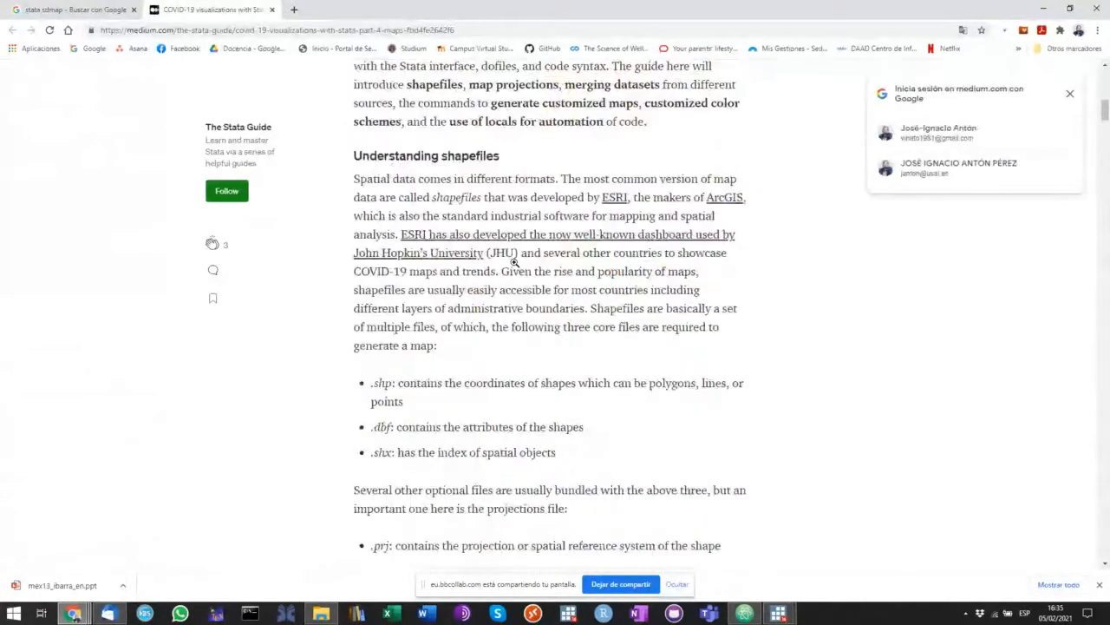
# - Skim the article's mapping tasks and Stata code through to the final map and exercise, and return to its beginning
pyautogui.scroll(-15, 515, 262)
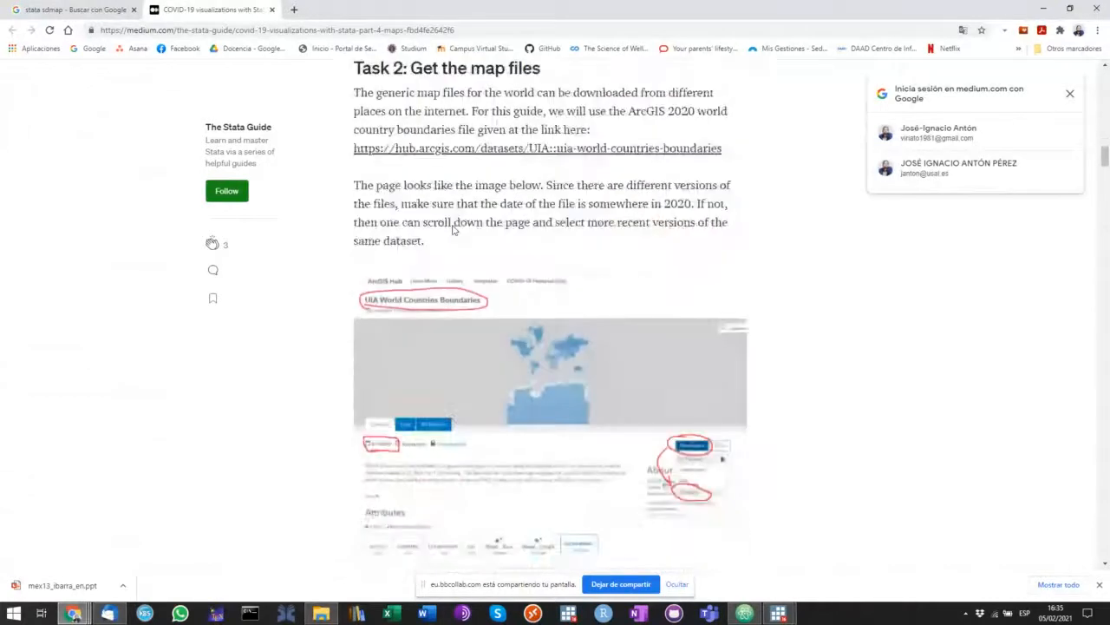
pyautogui.scroll(-18, 554, 186)
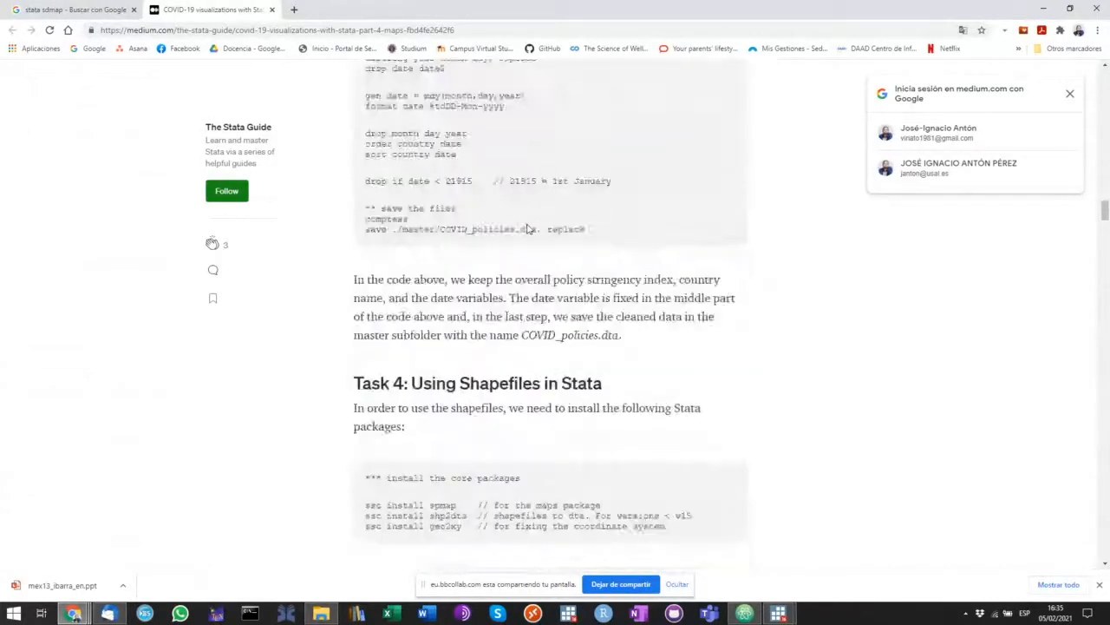
pyautogui.scroll(-18, 526, 229)
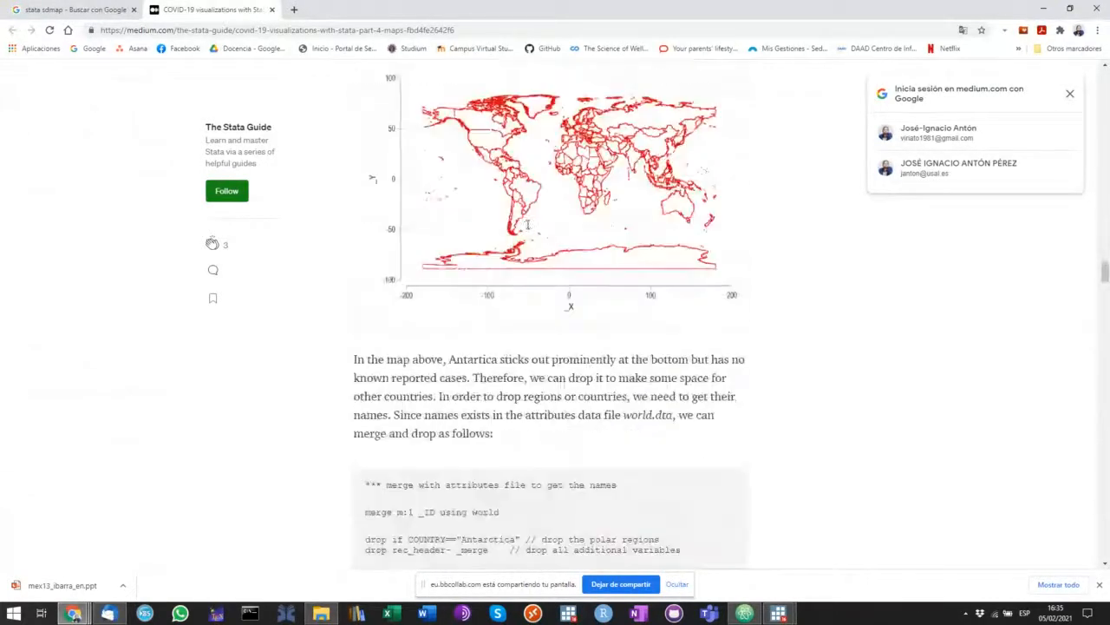
pyautogui.scroll(-18, 525, 228)
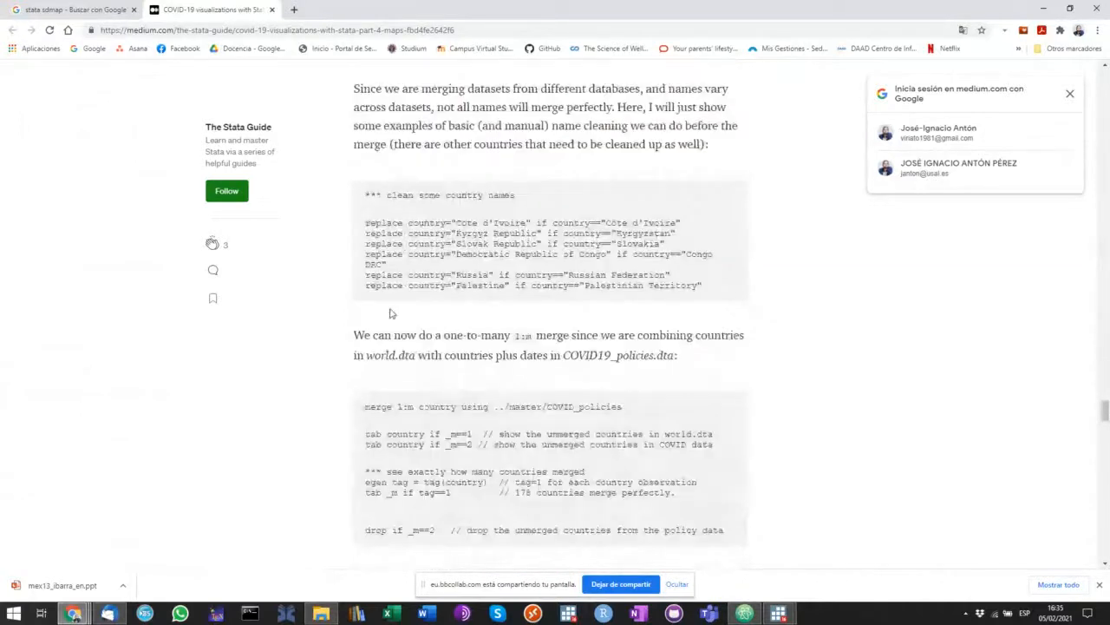
pyautogui.scroll(4, 318, 328)
pyautogui.scroll(-12, 452, 276)
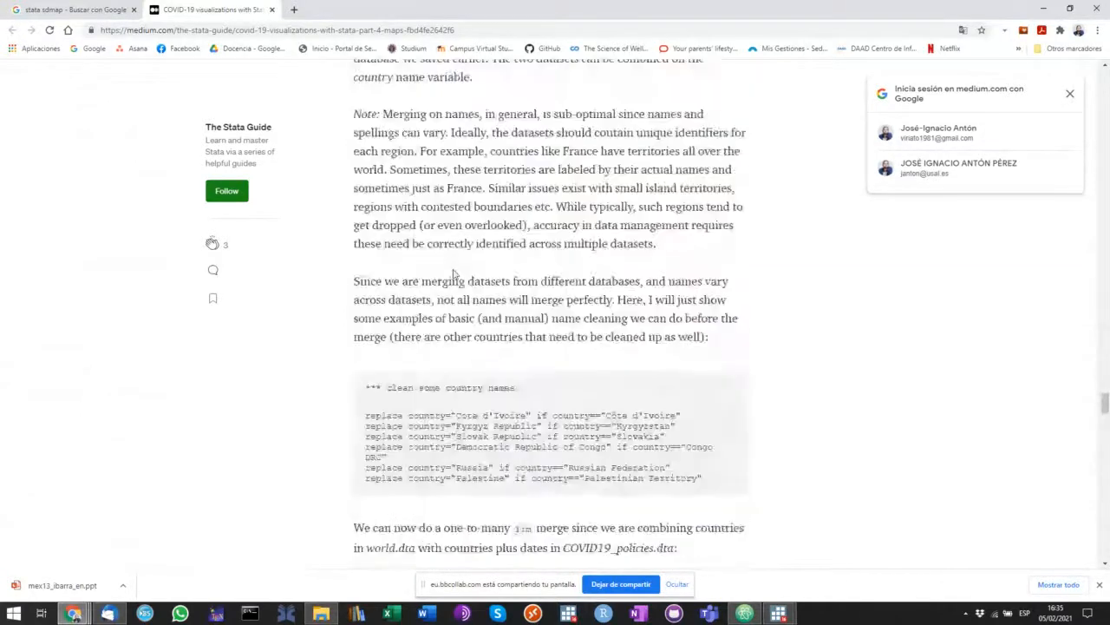
pyautogui.scroll(-20, 452, 276)
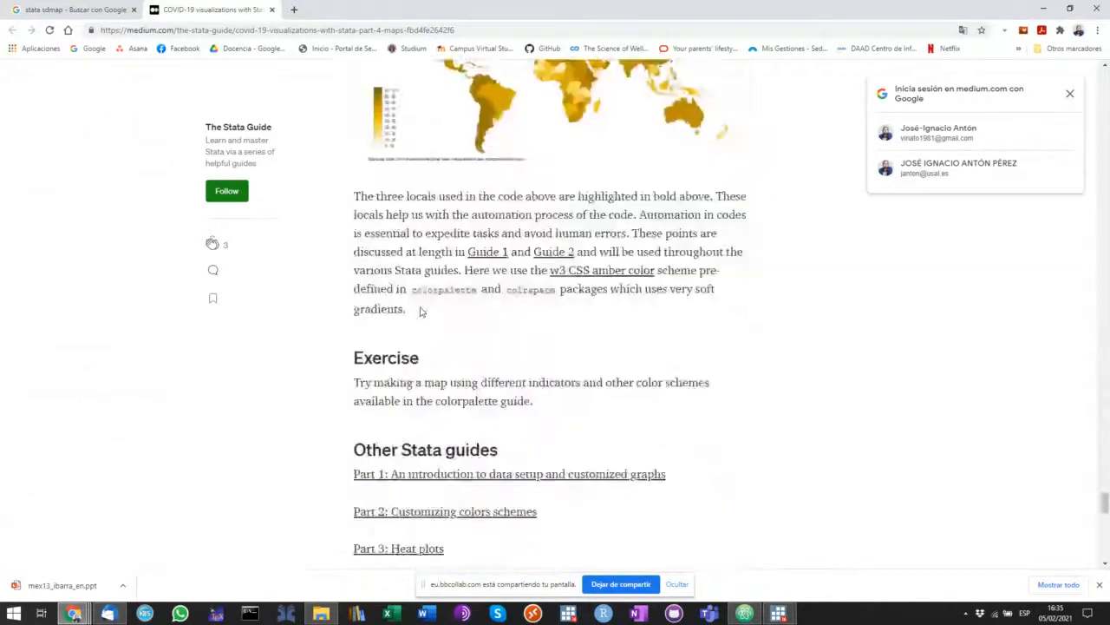
pyautogui.scroll(20, 420, 311)
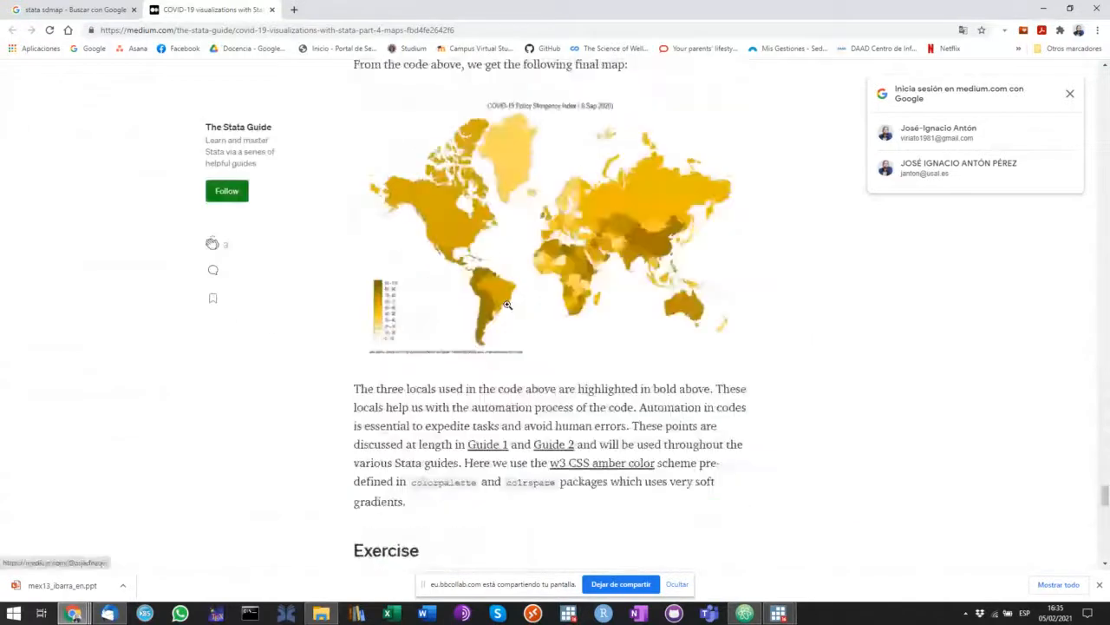
pyautogui.scroll(20, 497, 322)
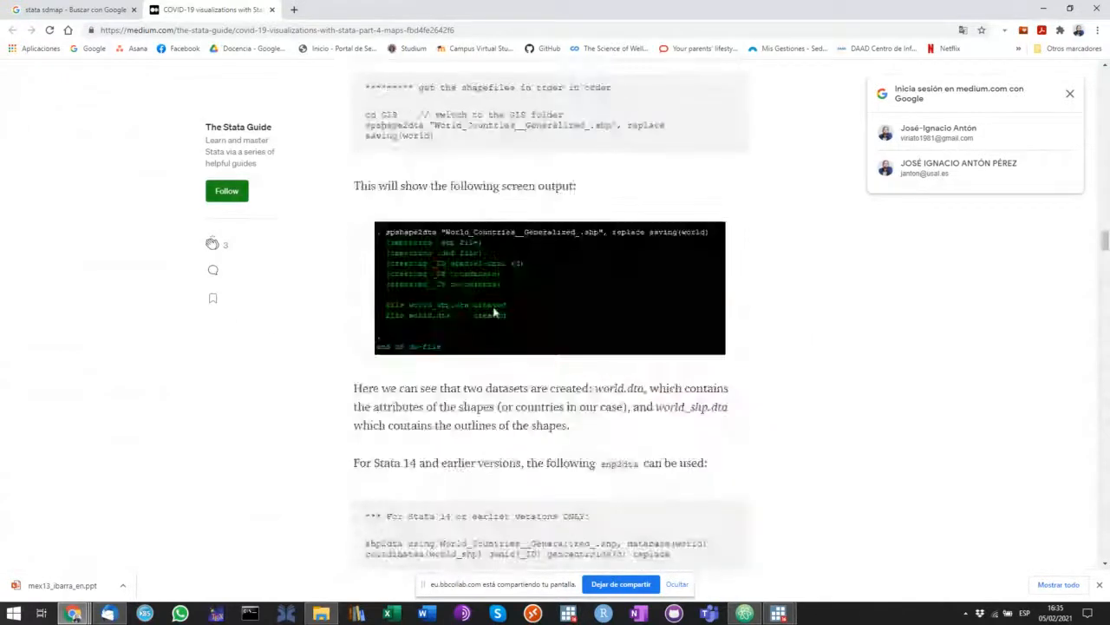
pyautogui.scroll(15, 490, 301)
# - Search the web for "ecdc" and open the European Centre for Disease Prevention and Control website
pyautogui.click(346, 30)
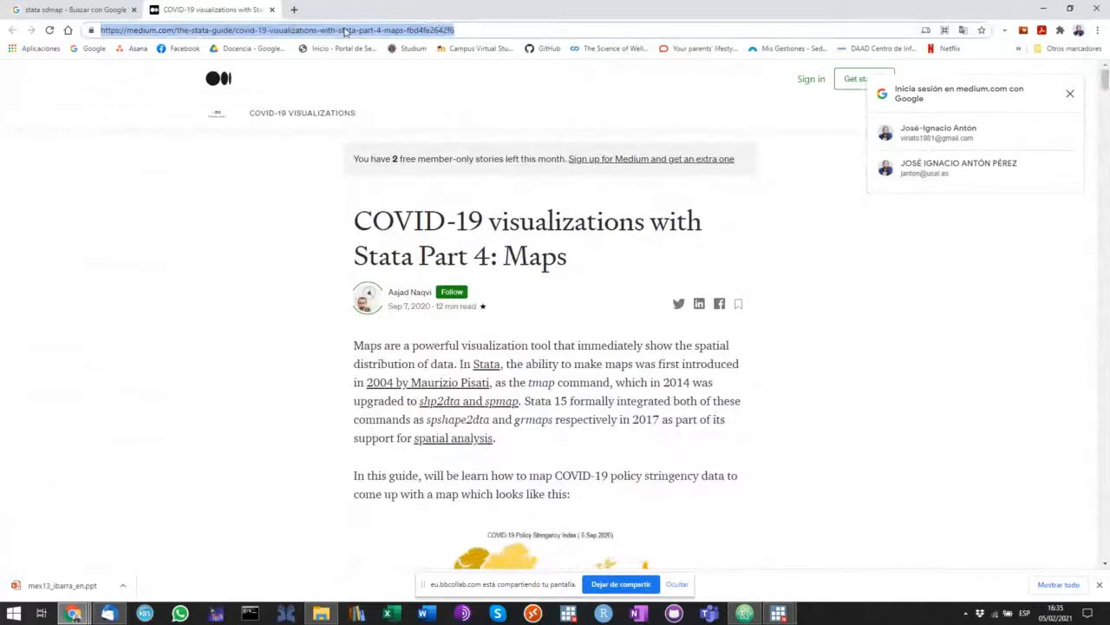
pyautogui.write('e')
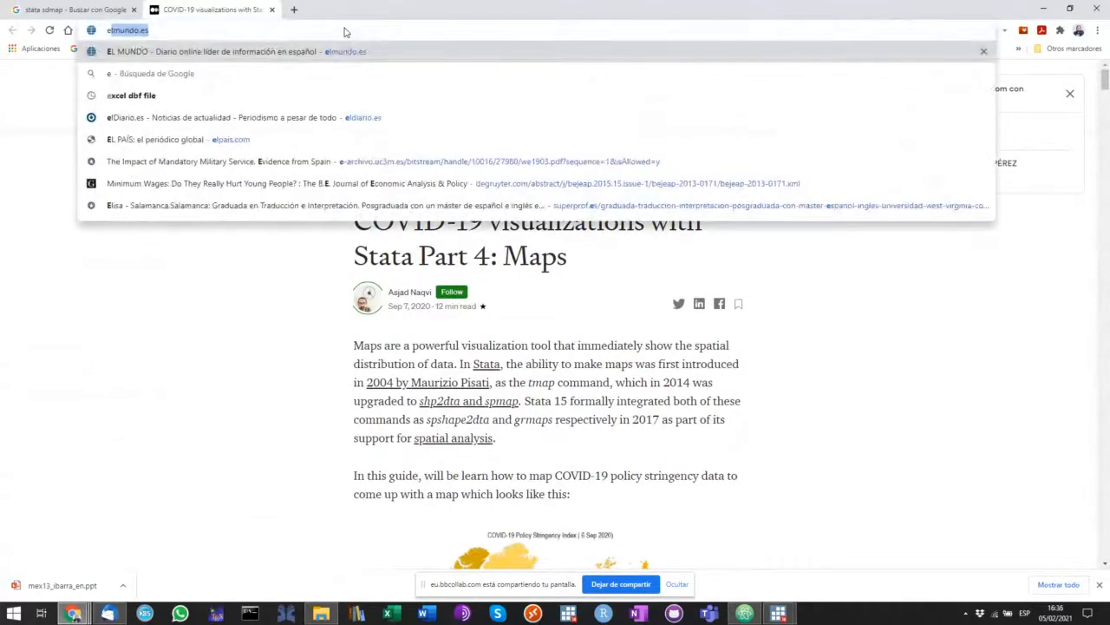
pyautogui.write('cdc')
pyautogui.press('Return')
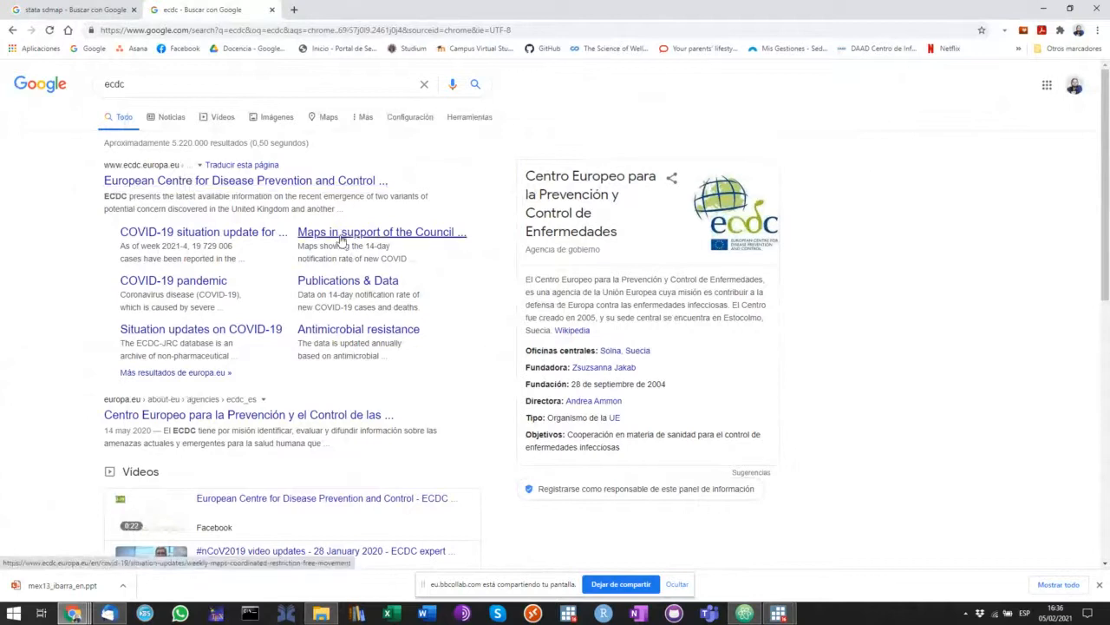
pyautogui.click(304, 182)
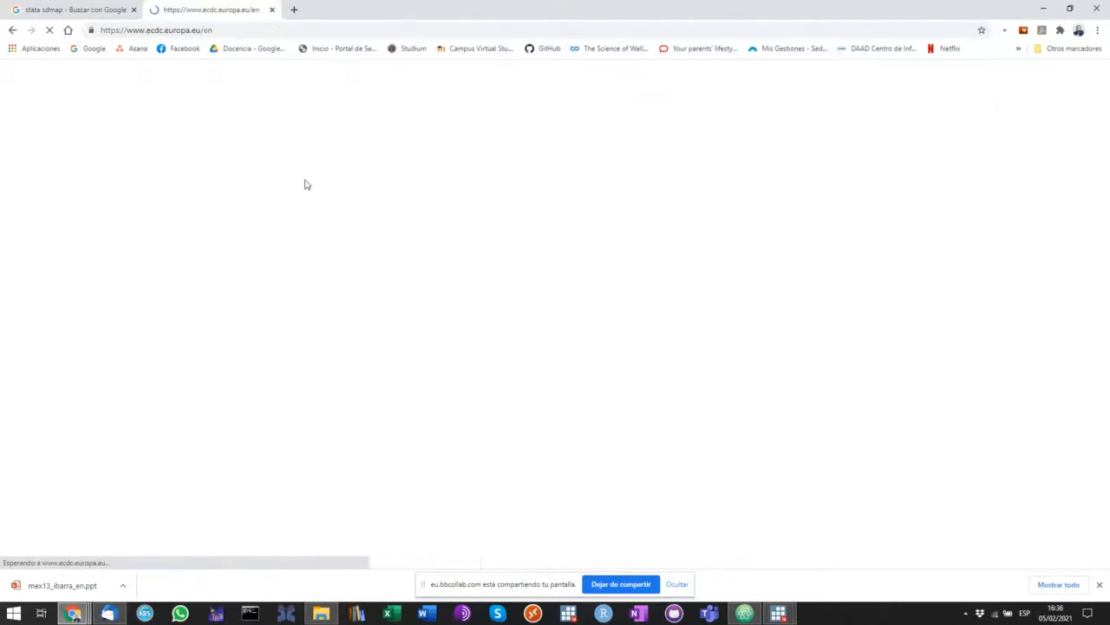
# - Open the weekly maps in support of the Council Recommendation and examine the combined indicator maps of the EU/EEA
pyautogui.scroll(-2, 555, 356)
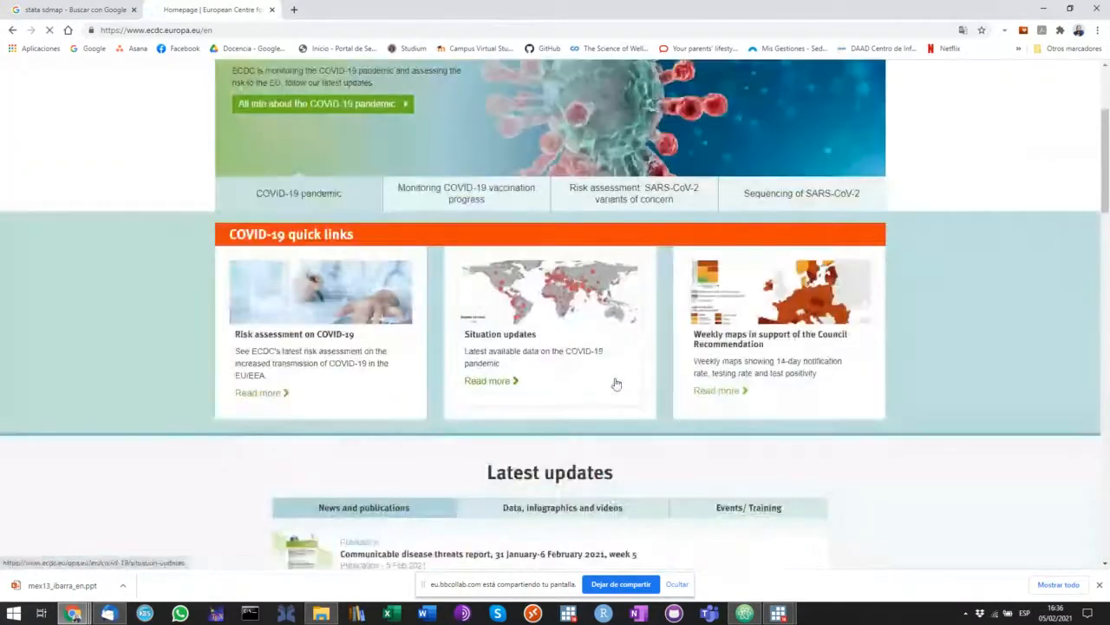
pyautogui.click(785, 310)
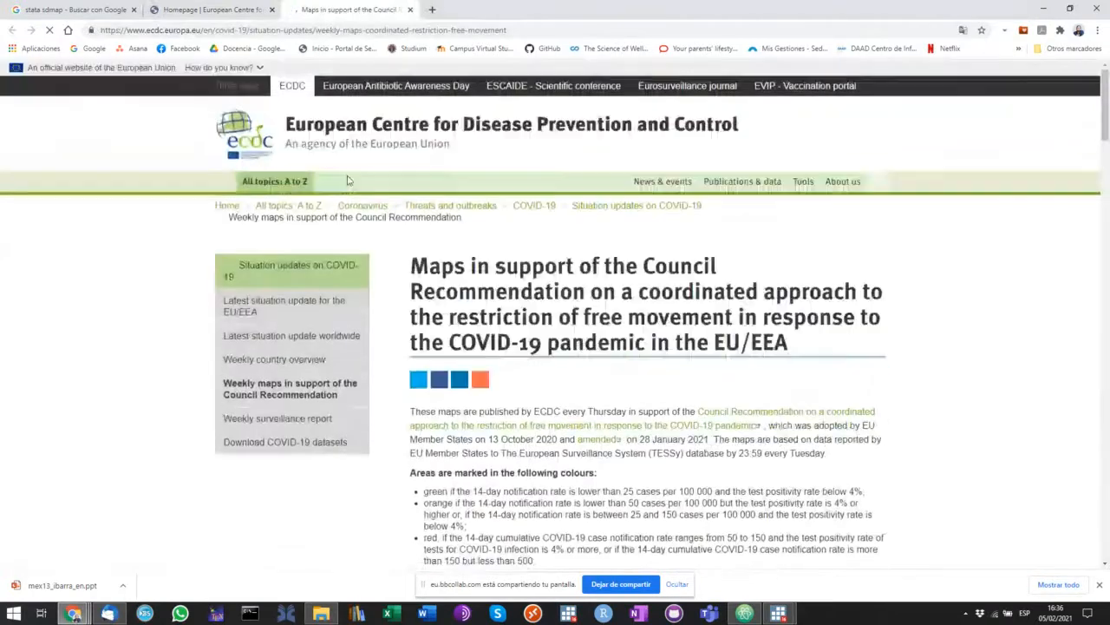
pyautogui.scroll(-8, 655, 317)
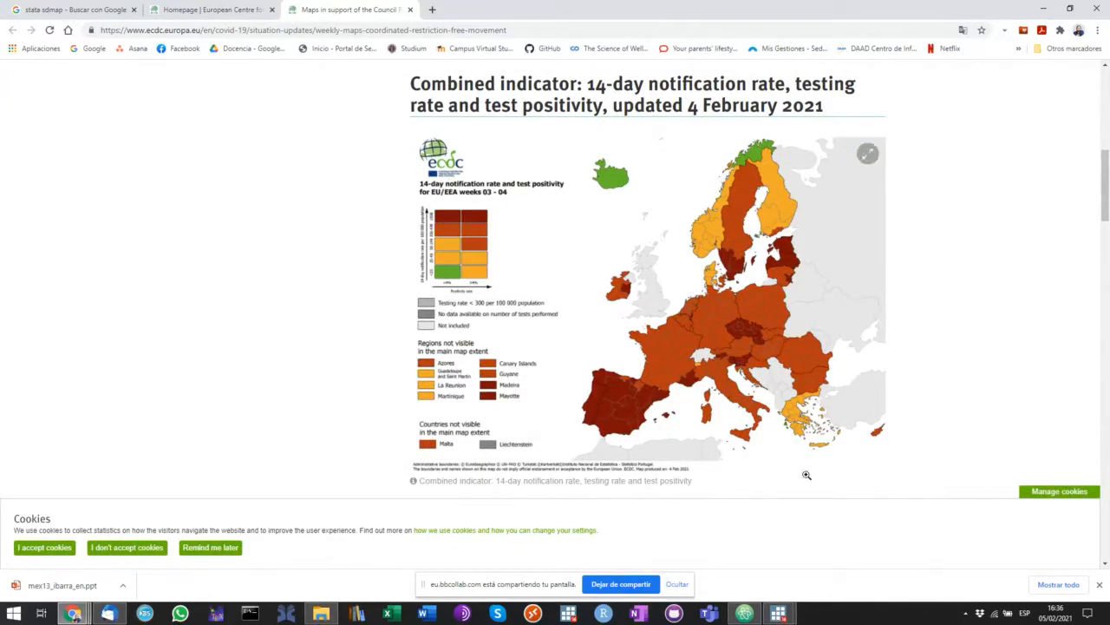
pyautogui.scroll(-3, 617, 436)
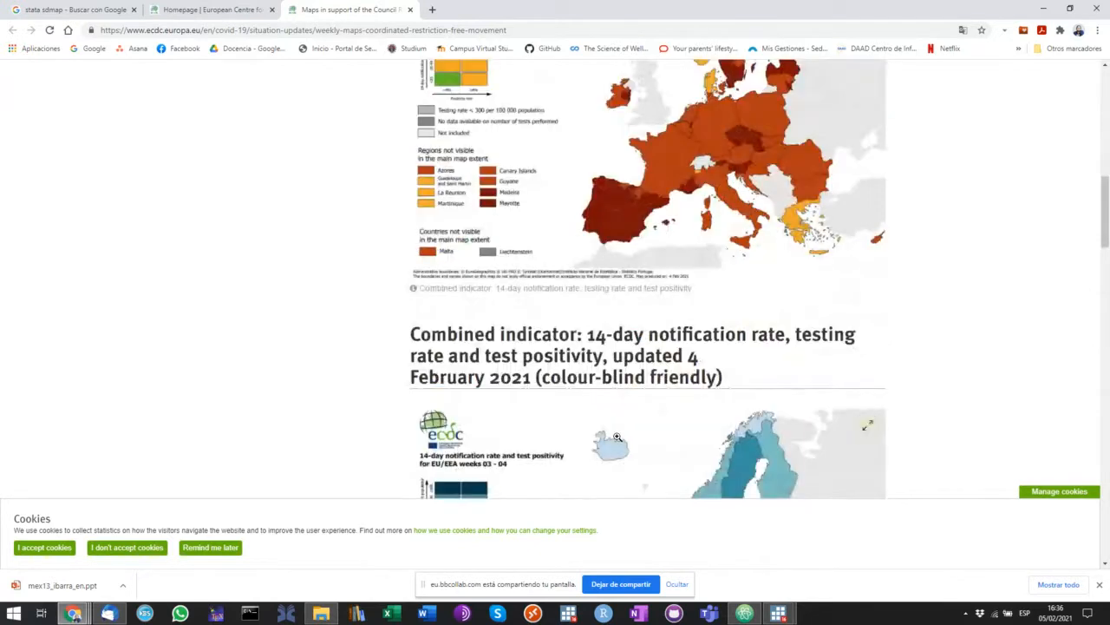
pyautogui.scroll(5, 617, 437)
pyautogui.scroll(-3, 617, 436)
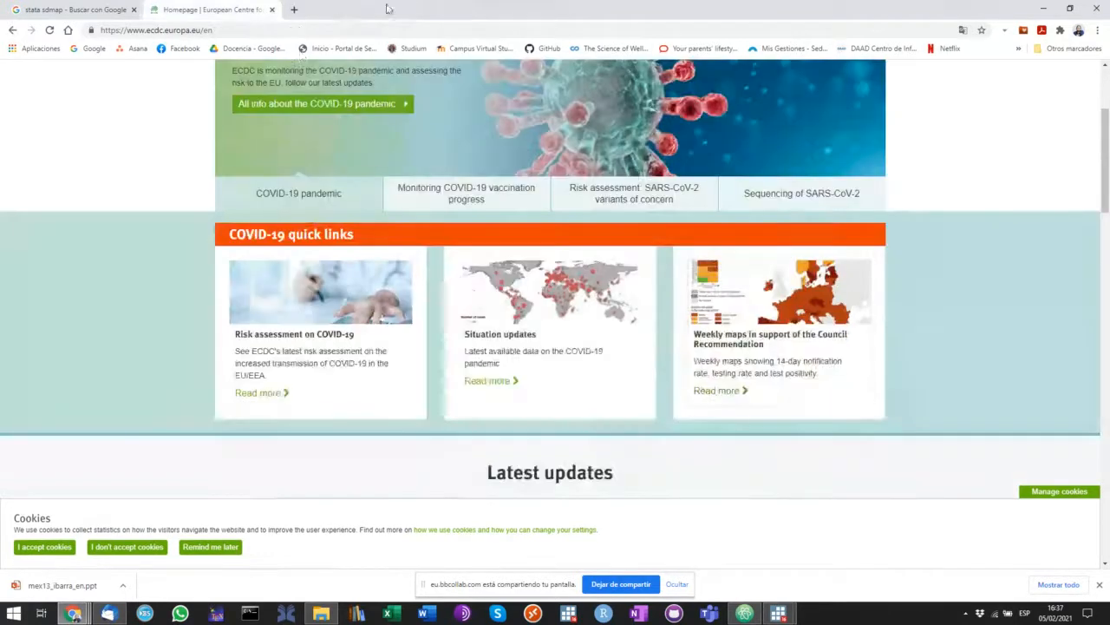
# - Close the ECDC website, return to the start of the spmap search results and close that browser window
pyautogui.click(410, 9)
pyautogui.scroll(3, 332, 301)
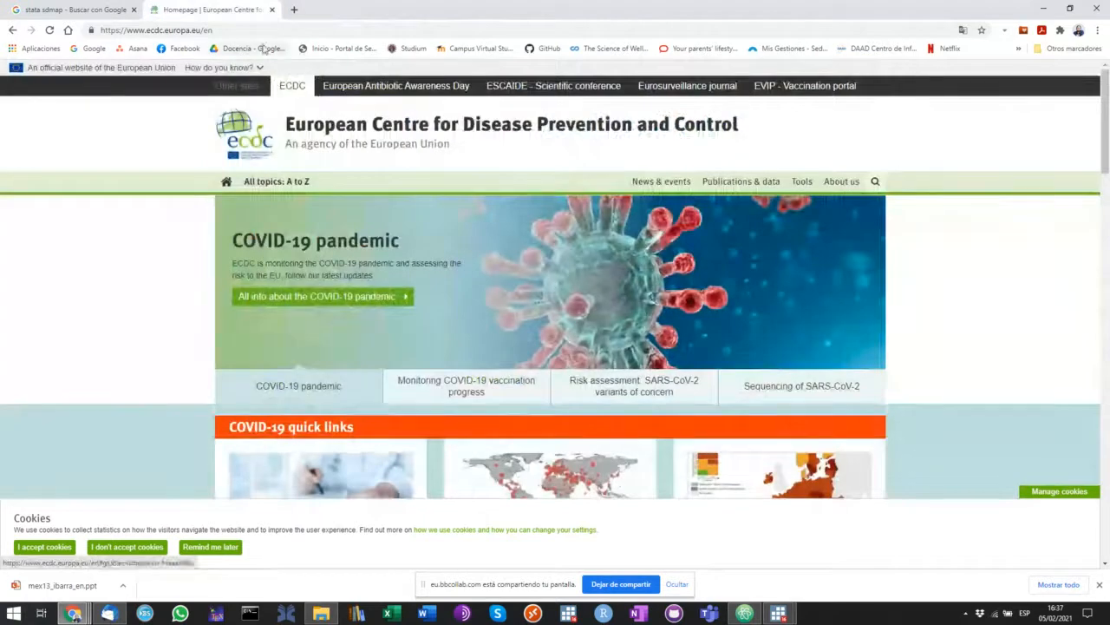
pyautogui.click(270, 10)
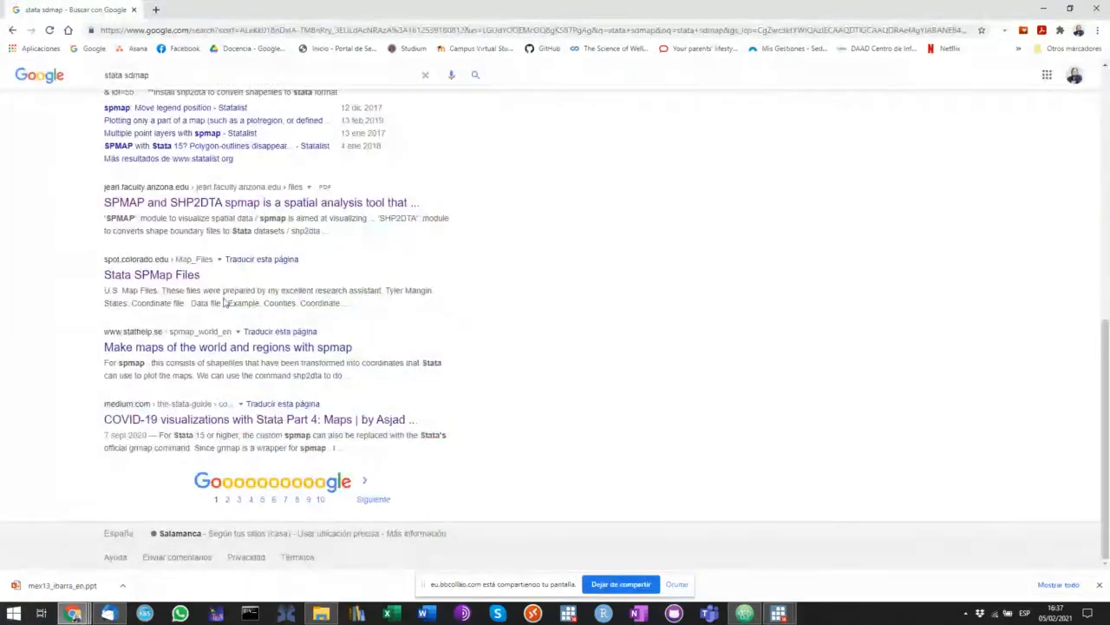
pyautogui.scroll(8, 135, 461)
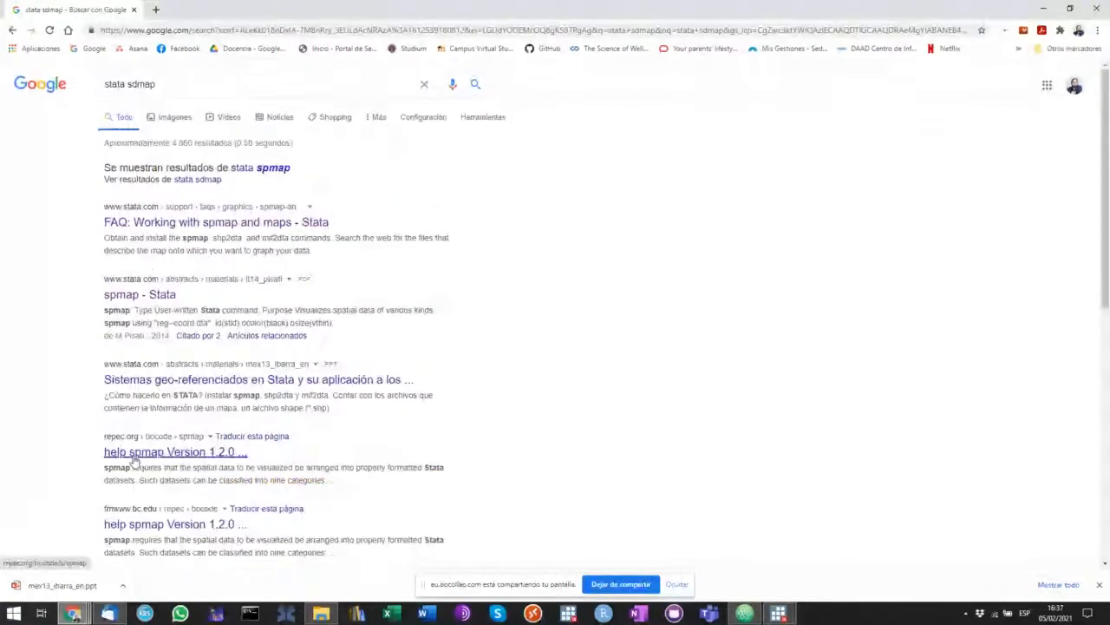
pyautogui.click(1097, 8)
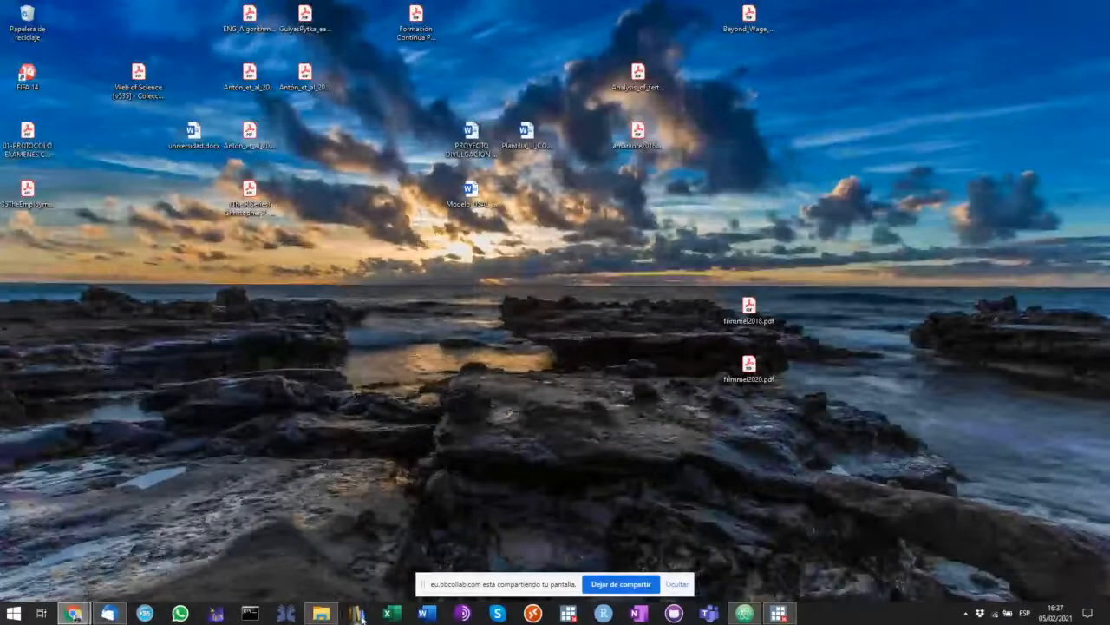
# - Switch to File Explorer and open the main Dropbox folder to look for the project folder
pyautogui.click(322, 614)
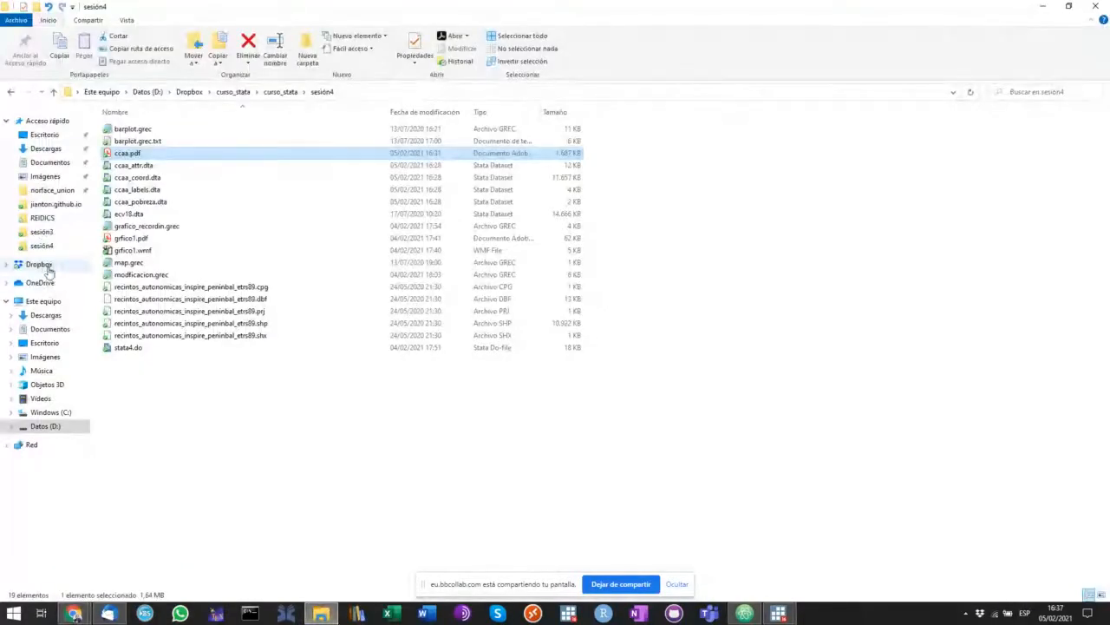
pyautogui.click(41, 264)
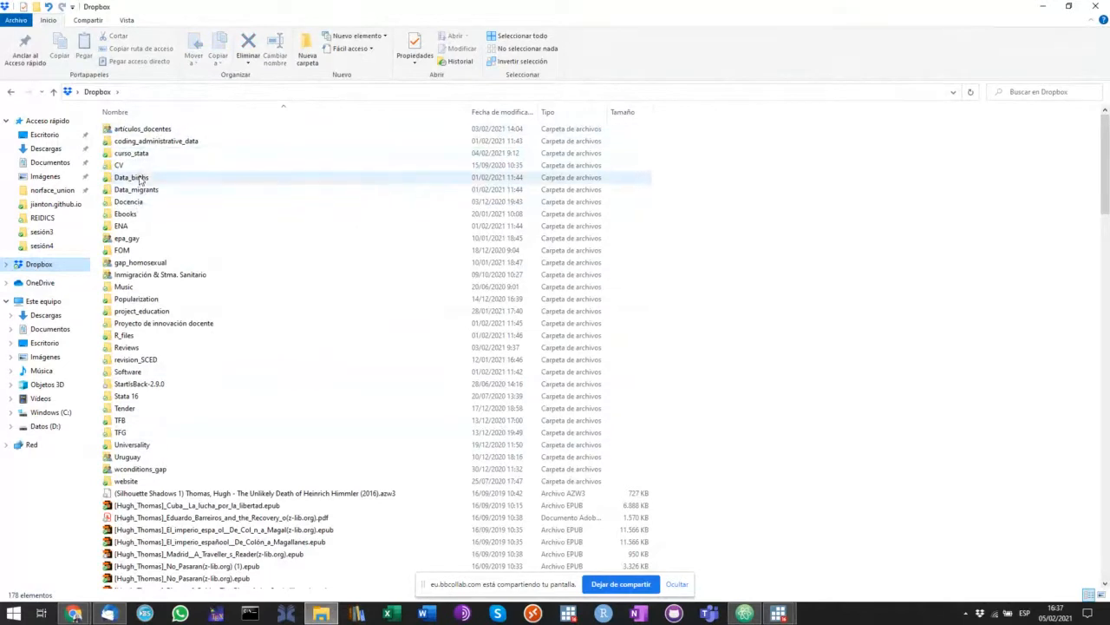
pyautogui.click(160, 261)
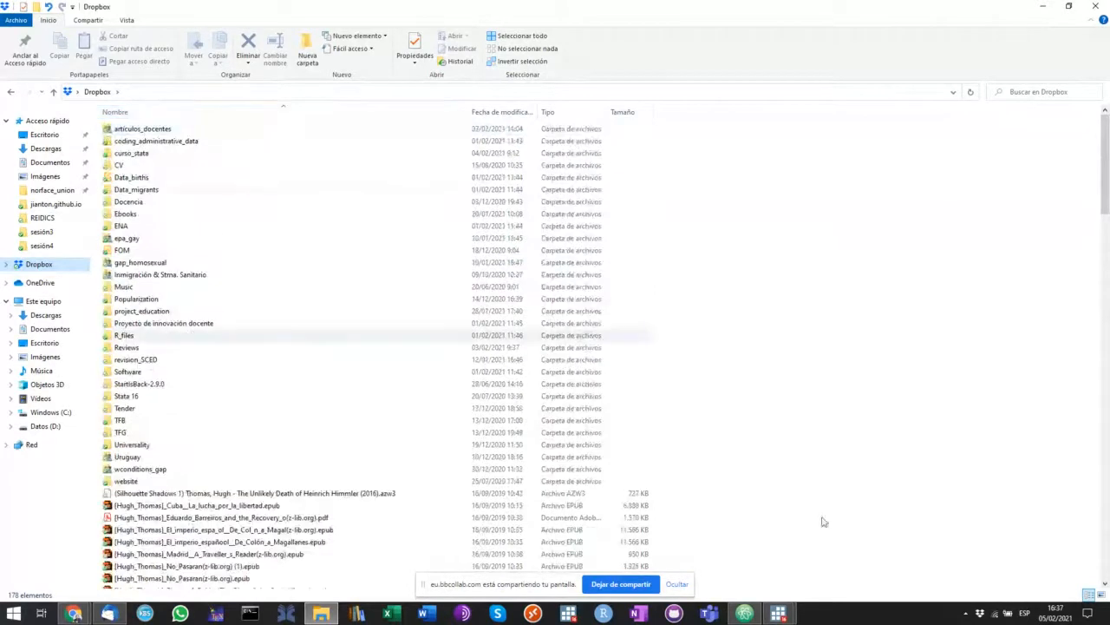
# - Add the attitudes_la folder to Dropbox's selective sync on this computer and apply the preferences
pyautogui.click(979, 616)
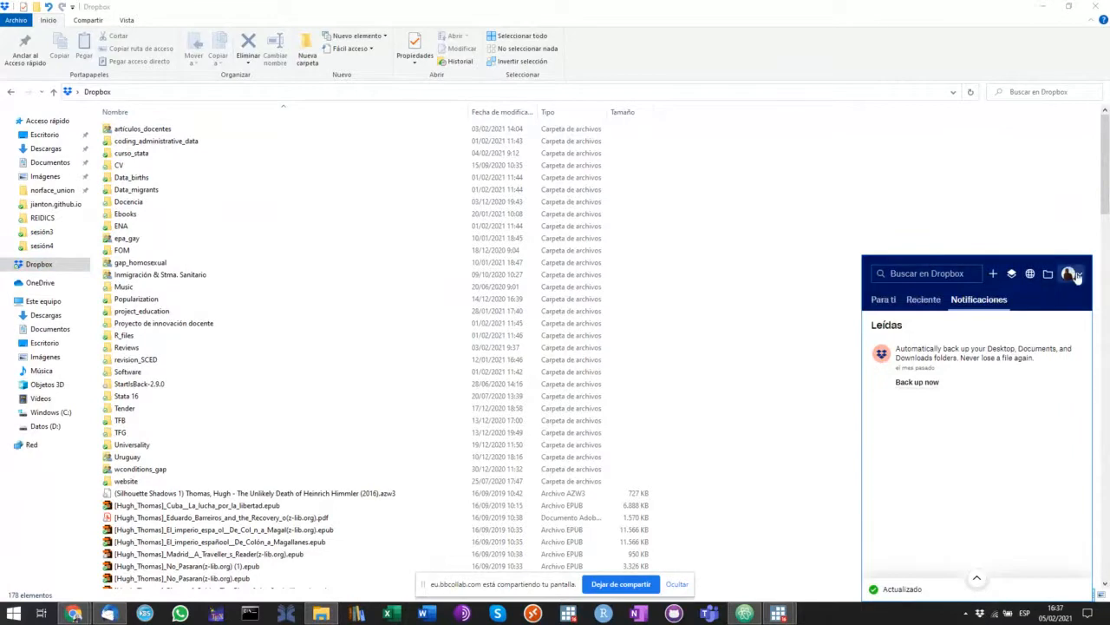
pyautogui.click(1070, 273)
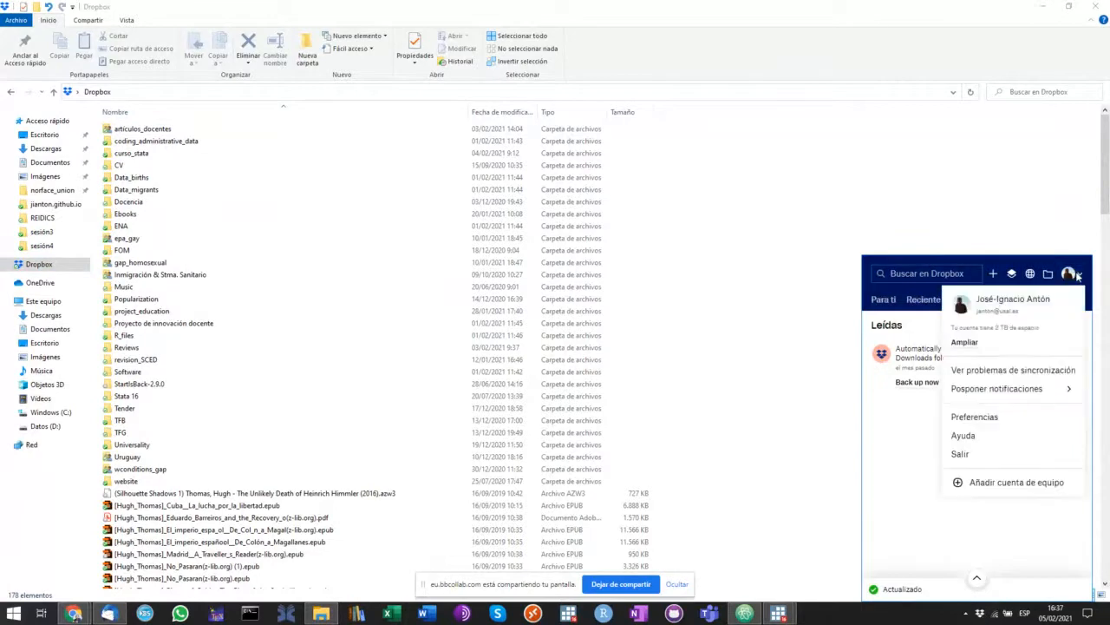
pyautogui.click(975, 418)
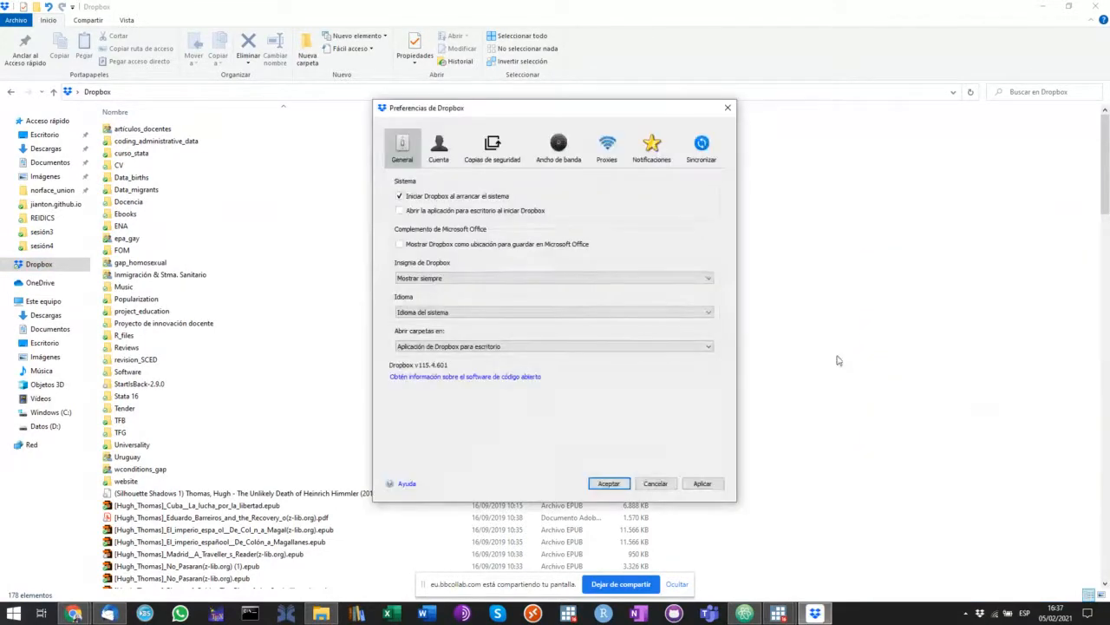
pyautogui.click(699, 149)
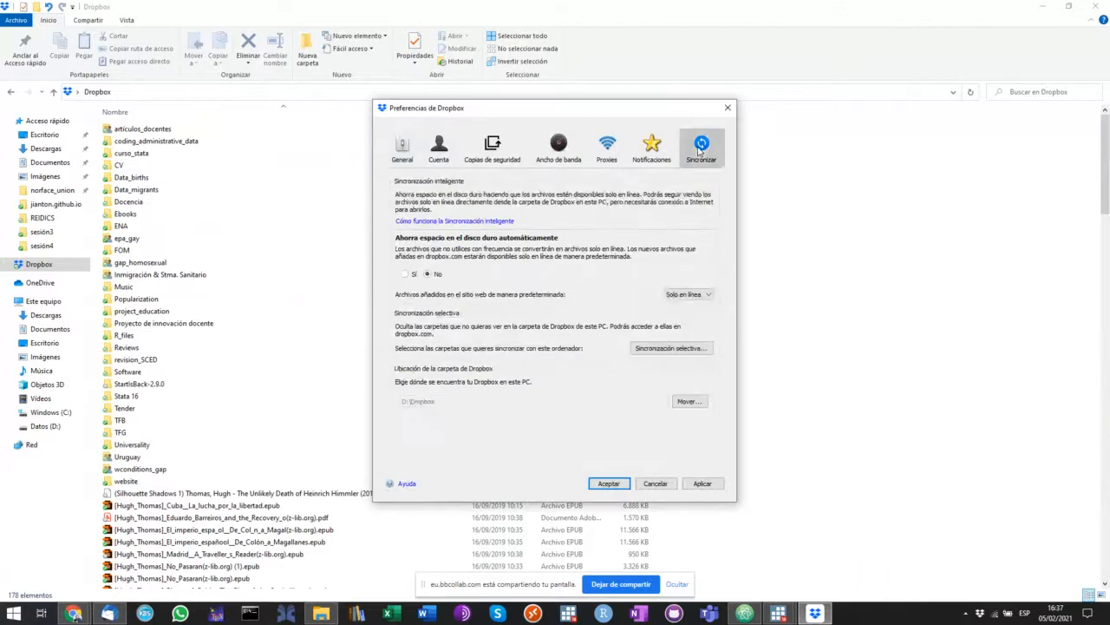
pyautogui.click(672, 349)
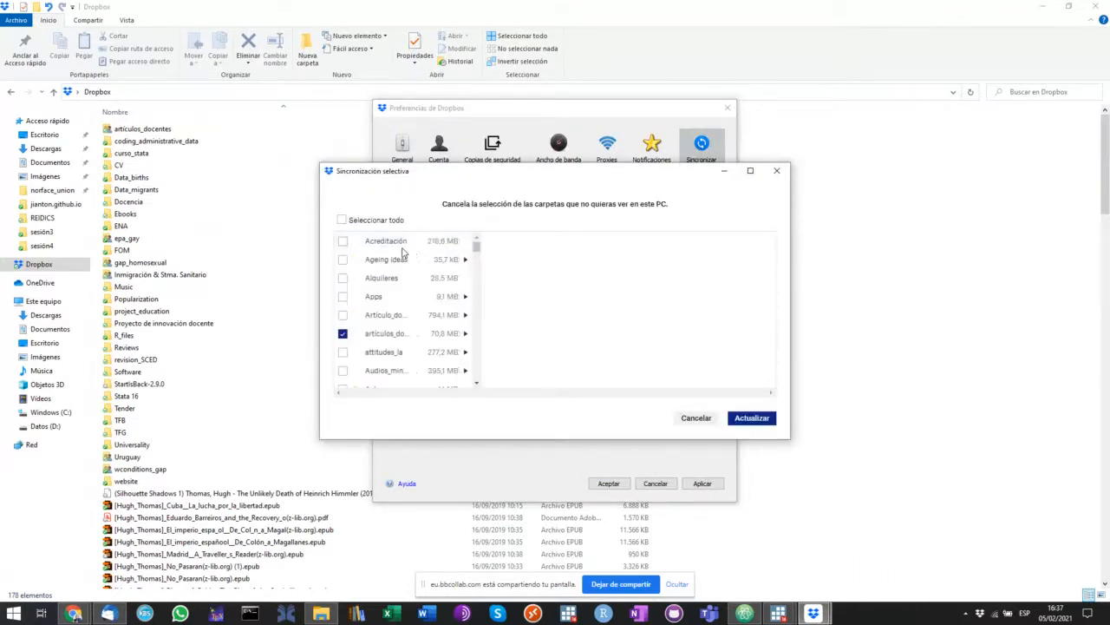
pyautogui.click(343, 351)
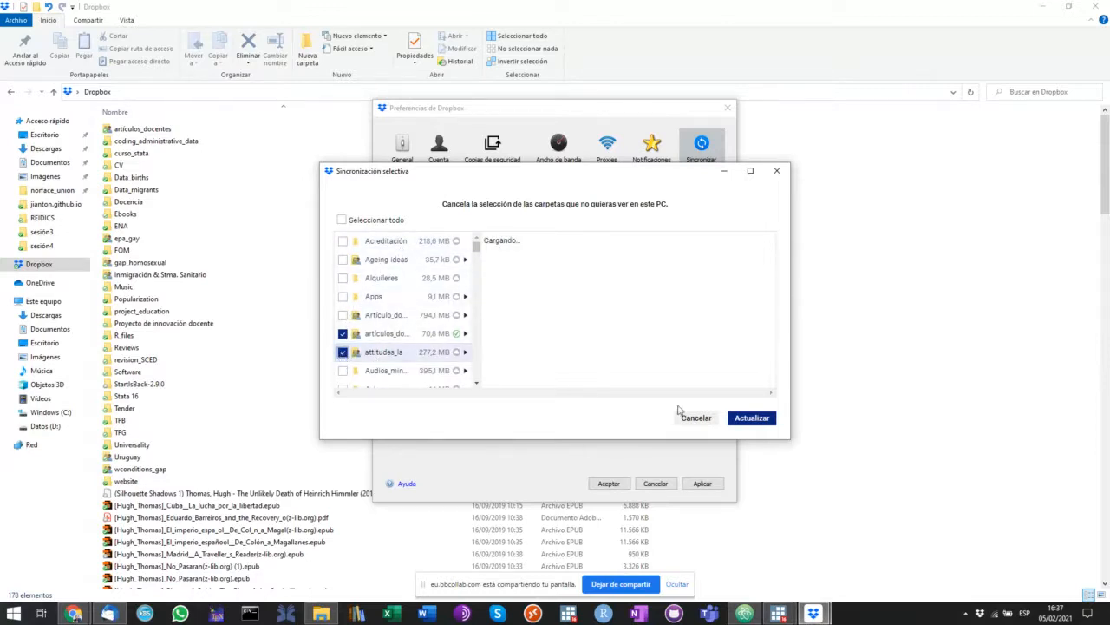
pyautogui.click(755, 419)
pyautogui.click(645, 330)
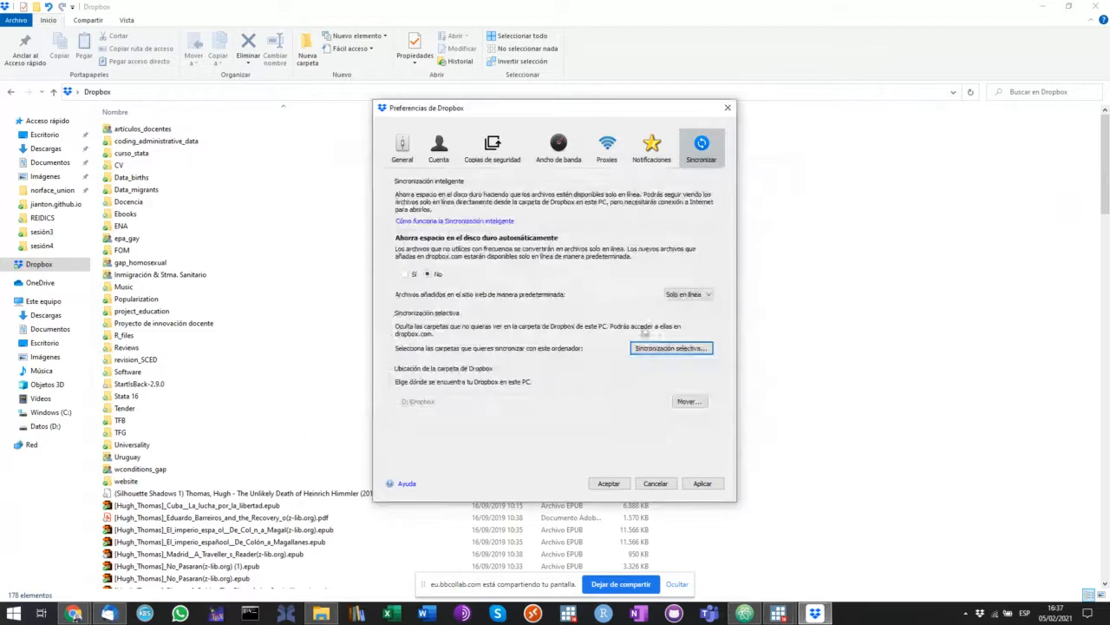
pyautogui.click(704, 484)
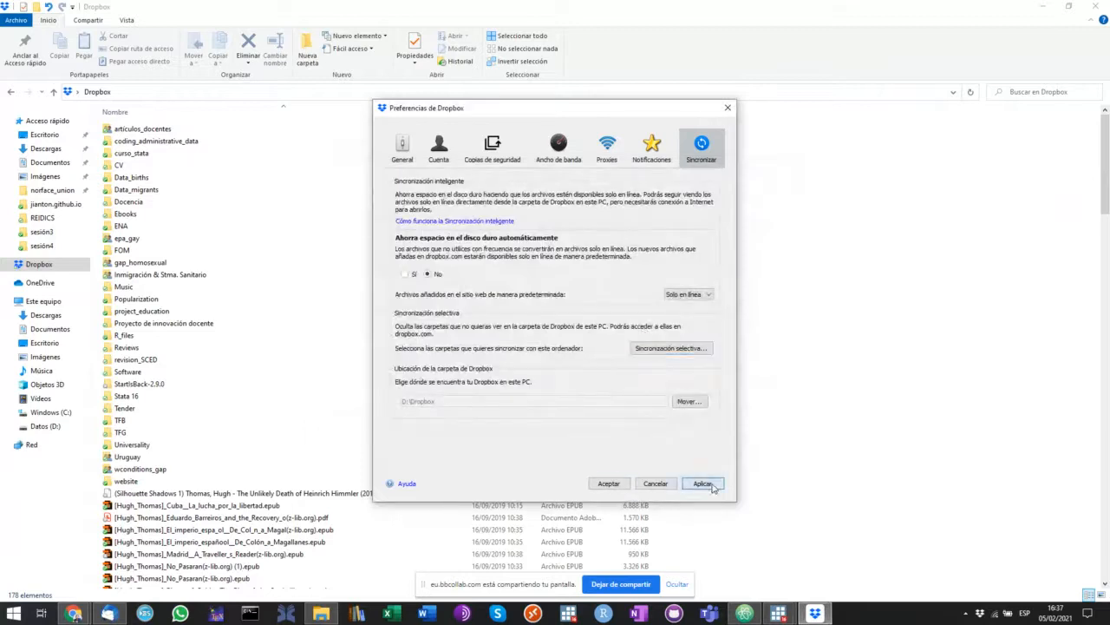
pyautogui.click(610, 484)
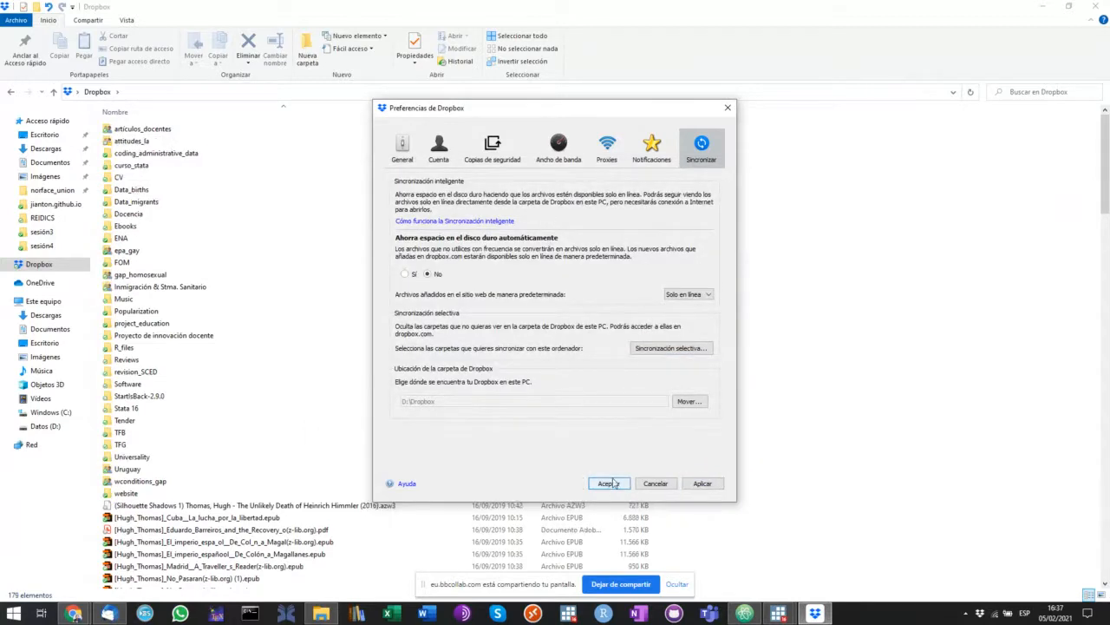
# - Open the synced attitudes_la folder and view the América shapefiles in its data/maps subfolder
pyautogui.click(141, 142)
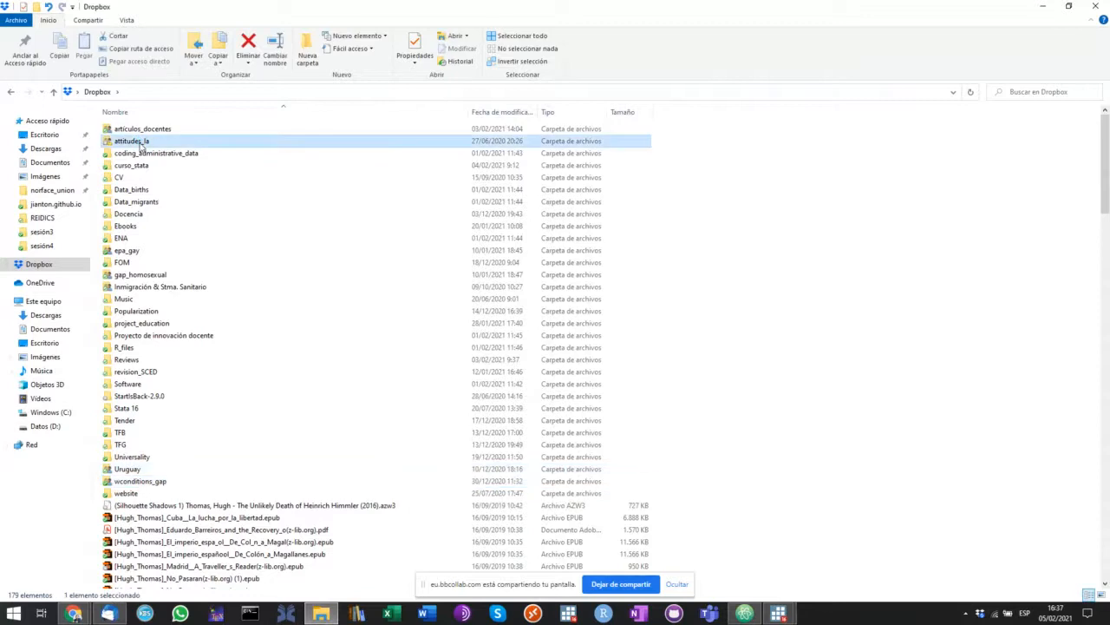
pyautogui.doubleClick(140, 143)
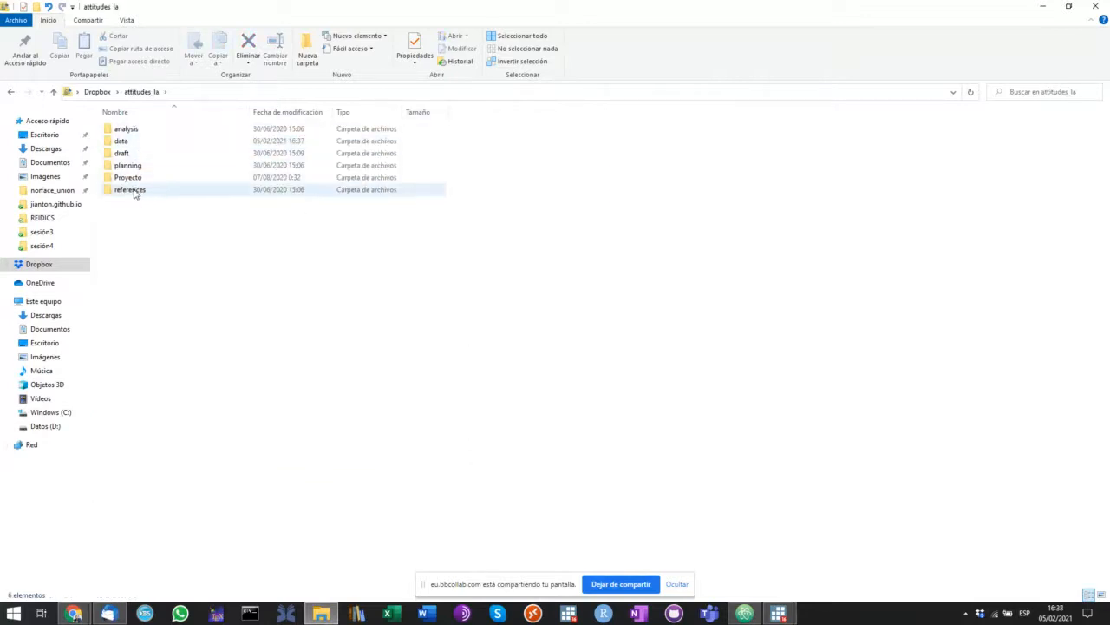
pyautogui.doubleClick(137, 130)
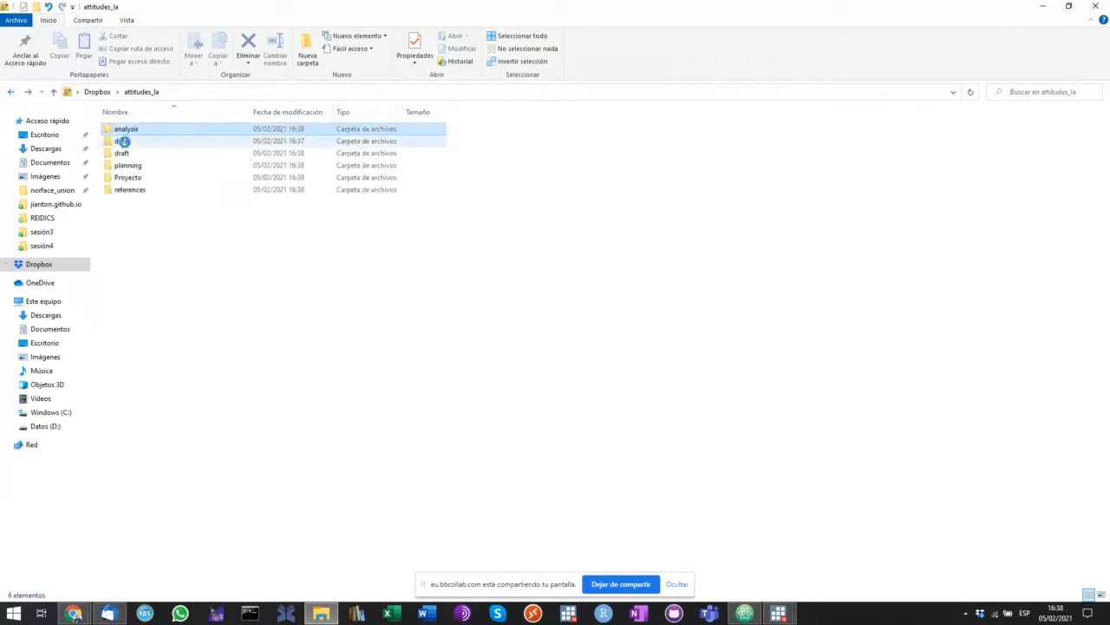
pyautogui.click(119, 141)
pyautogui.doubleClick(118, 141)
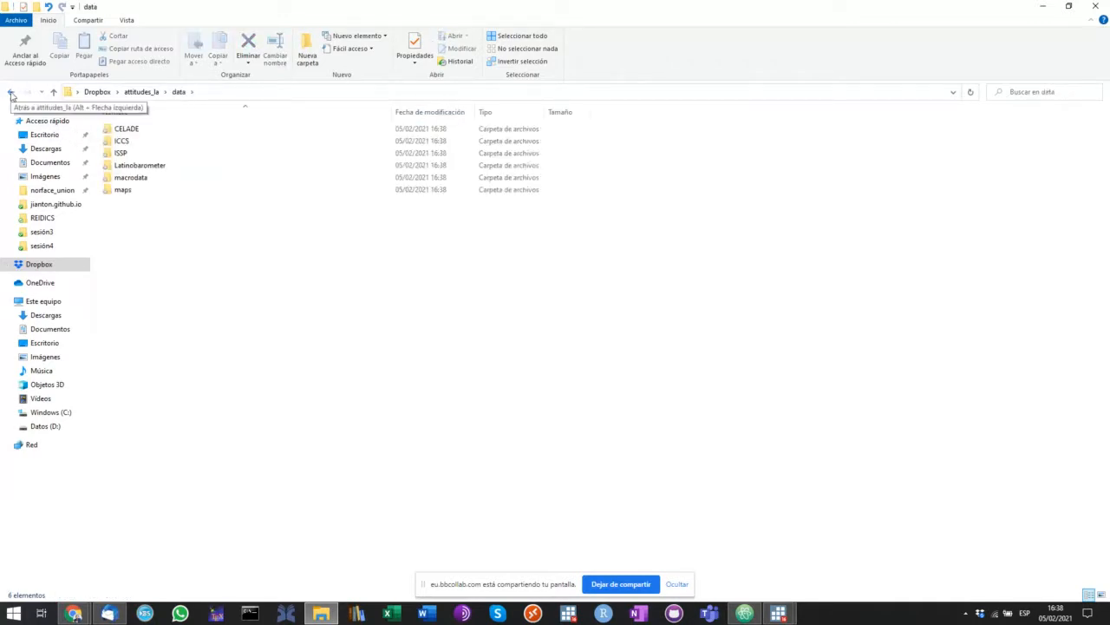
pyautogui.doubleClick(144, 188)
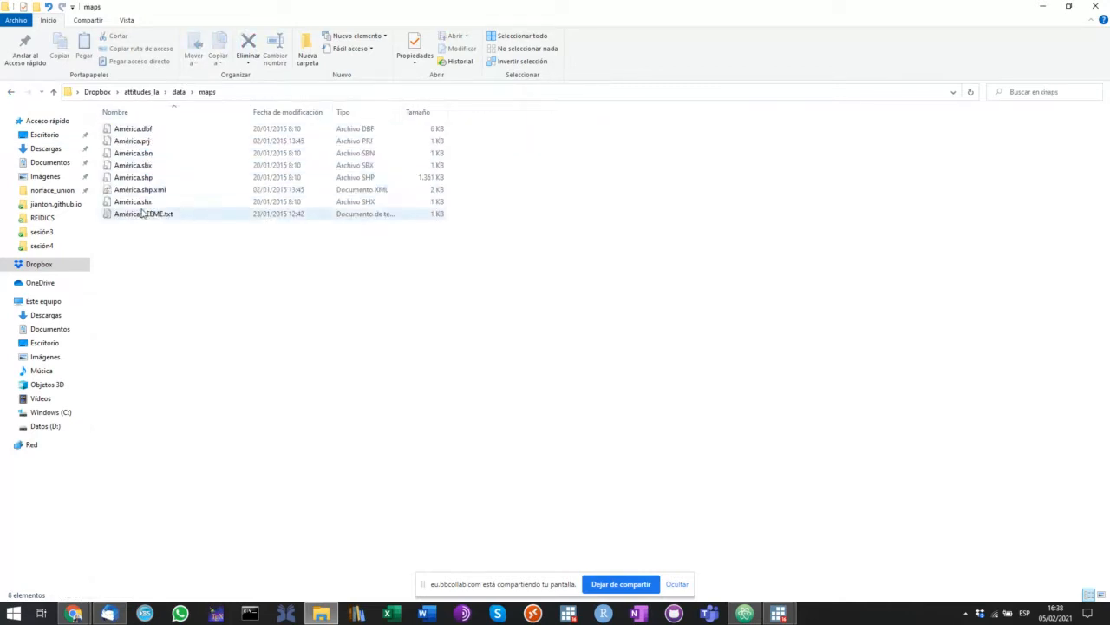
pyautogui.click(10, 91)
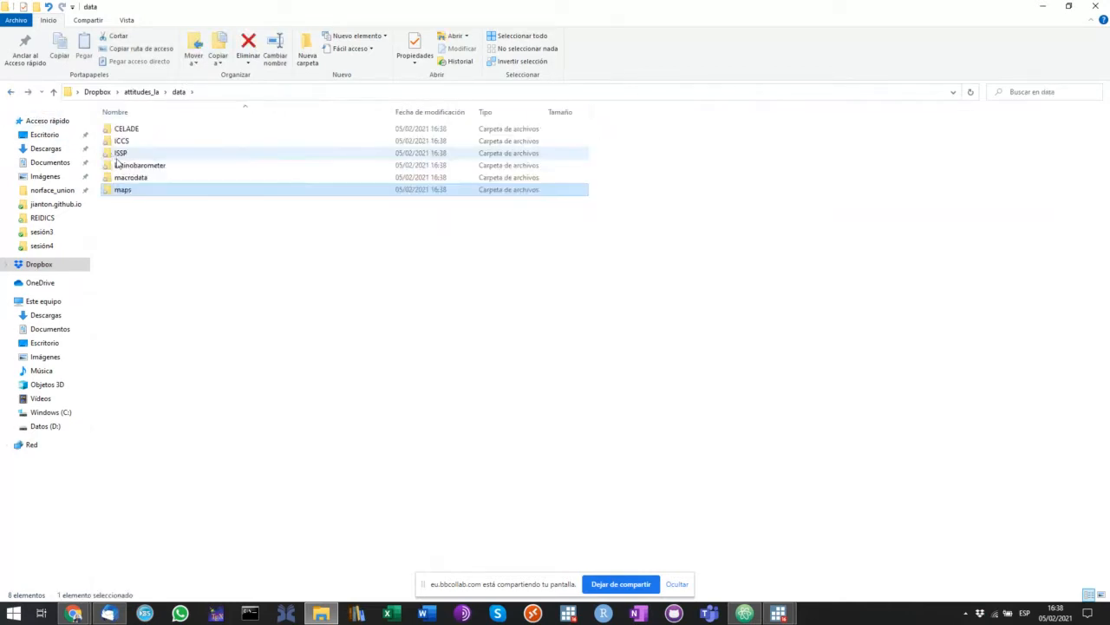
# - Look through the Stata do-files in analysis/do_files and its draft subfolder, and return to the analysis folder
pyautogui.click(10, 91)
pyautogui.doubleClick(132, 130)
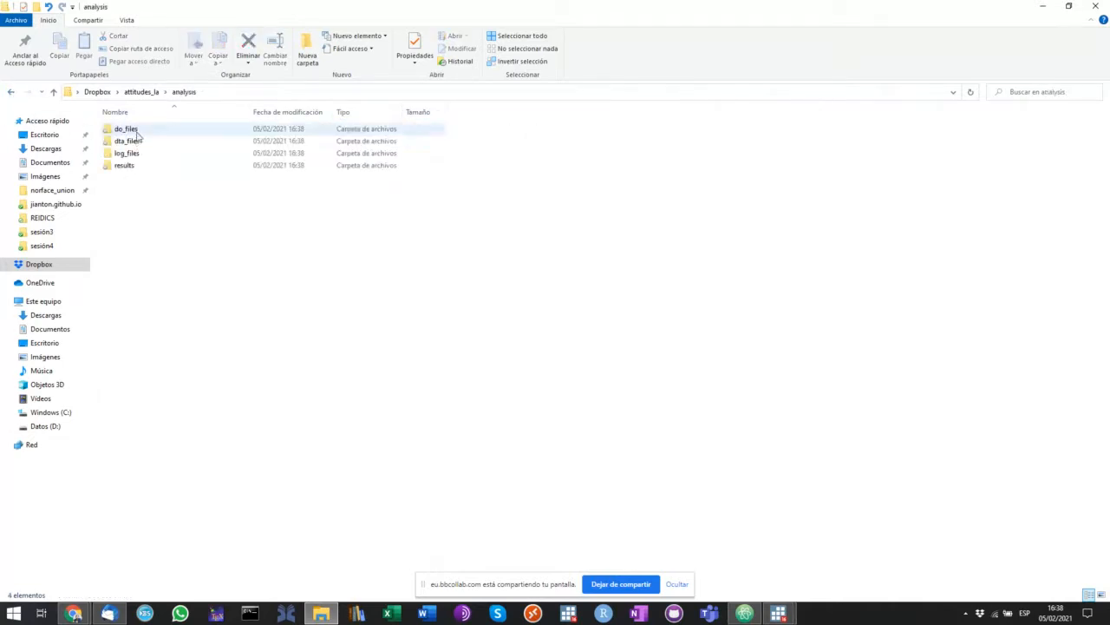
pyautogui.doubleClick(132, 129)
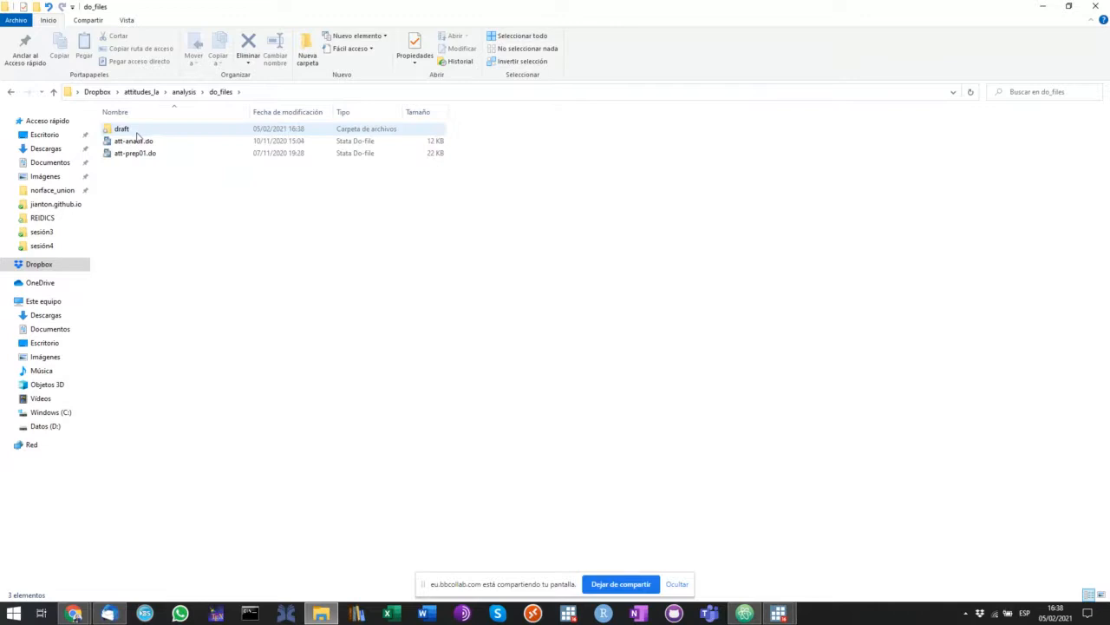
pyautogui.doubleClick(131, 130)
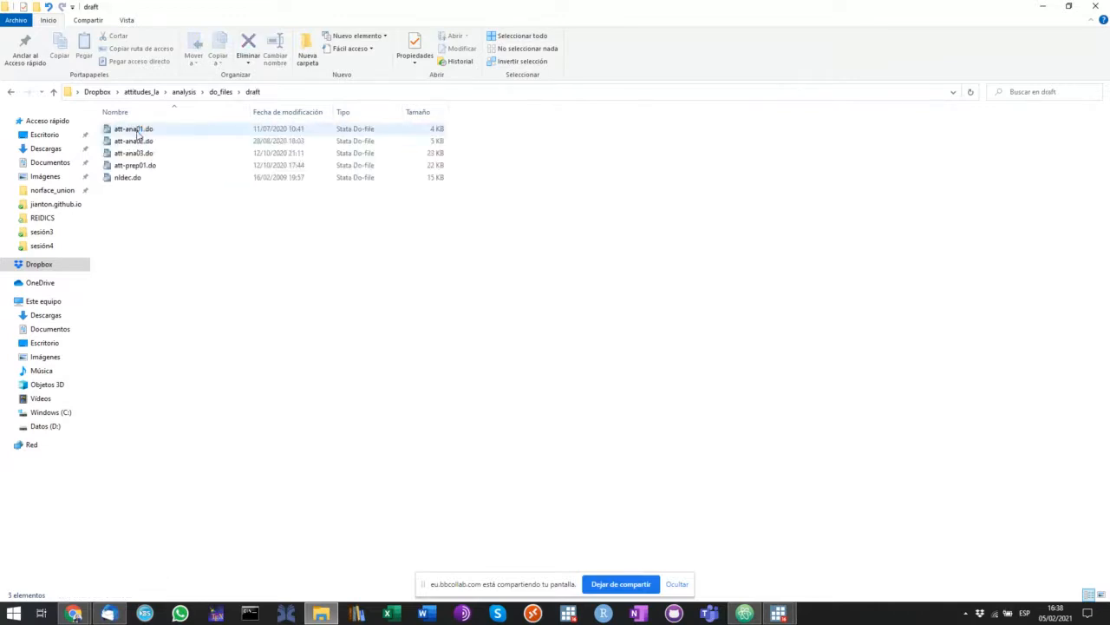
pyautogui.click(11, 91)
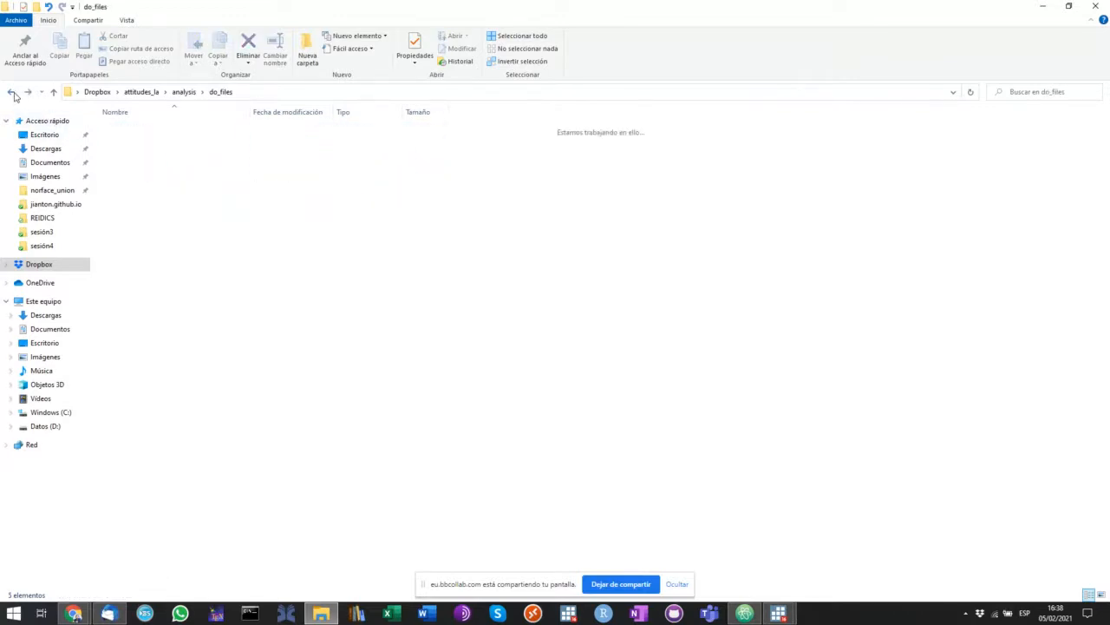
pyautogui.click(11, 91)
# - Open figure1.pdf from analysis/results/figures, examine the Latin America maps for 1998 and 2009, and close the document
pyautogui.doubleClick(124, 165)
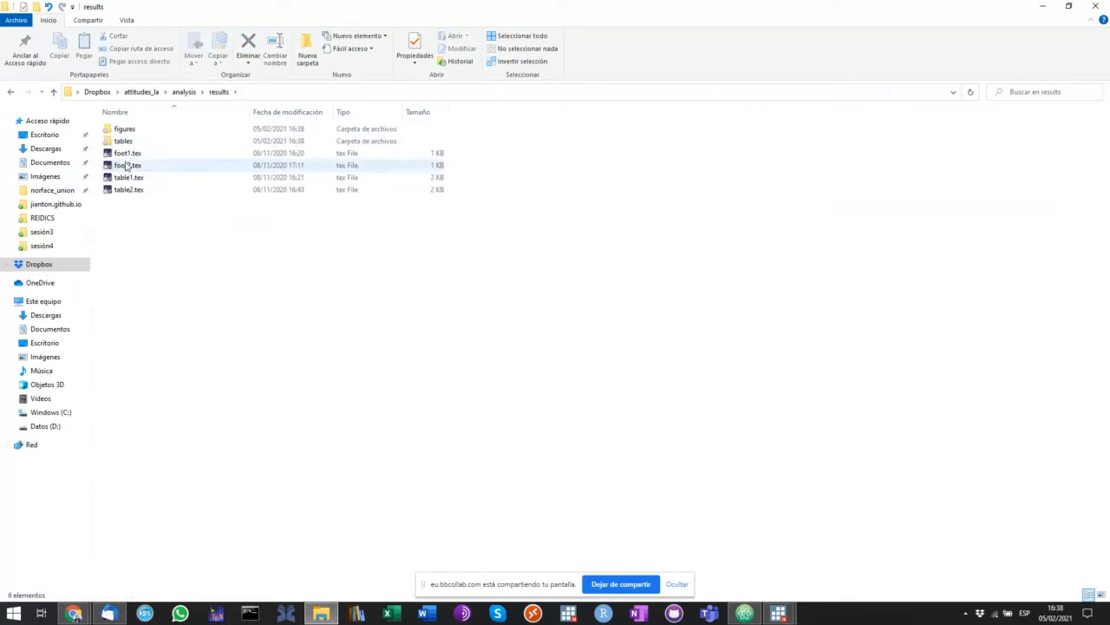
pyautogui.doubleClick(130, 130)
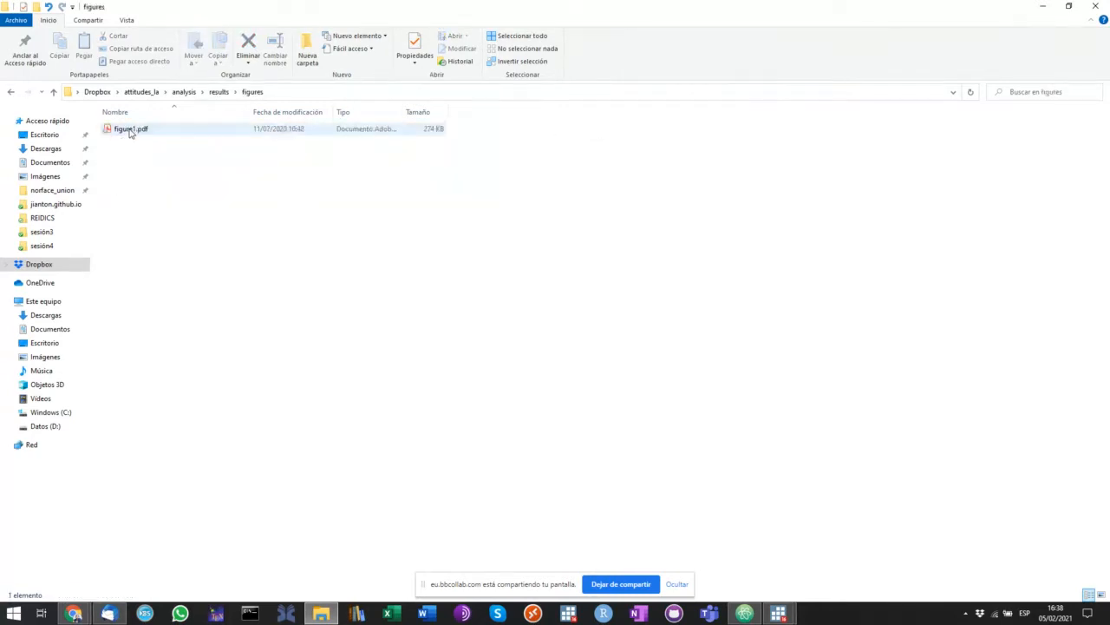
pyautogui.click(131, 130)
pyautogui.doubleClick(130, 133)
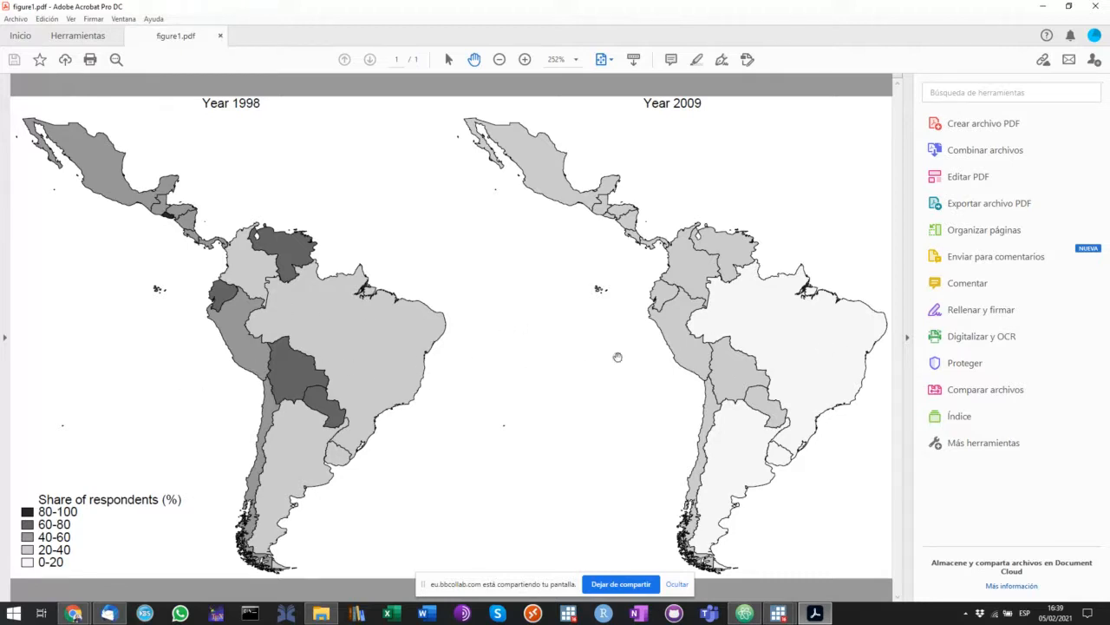
pyautogui.click(221, 37)
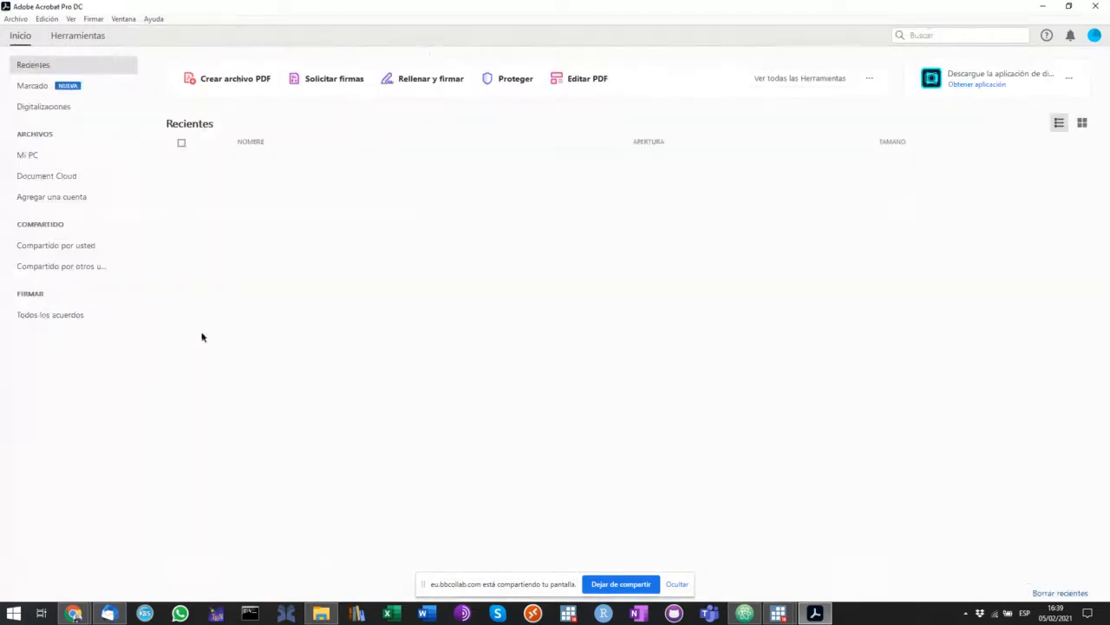
# - View the Sesión 4 course page in Chrome, check the main Stata window, and return to the course page
pyautogui.moveTo(75, 615)
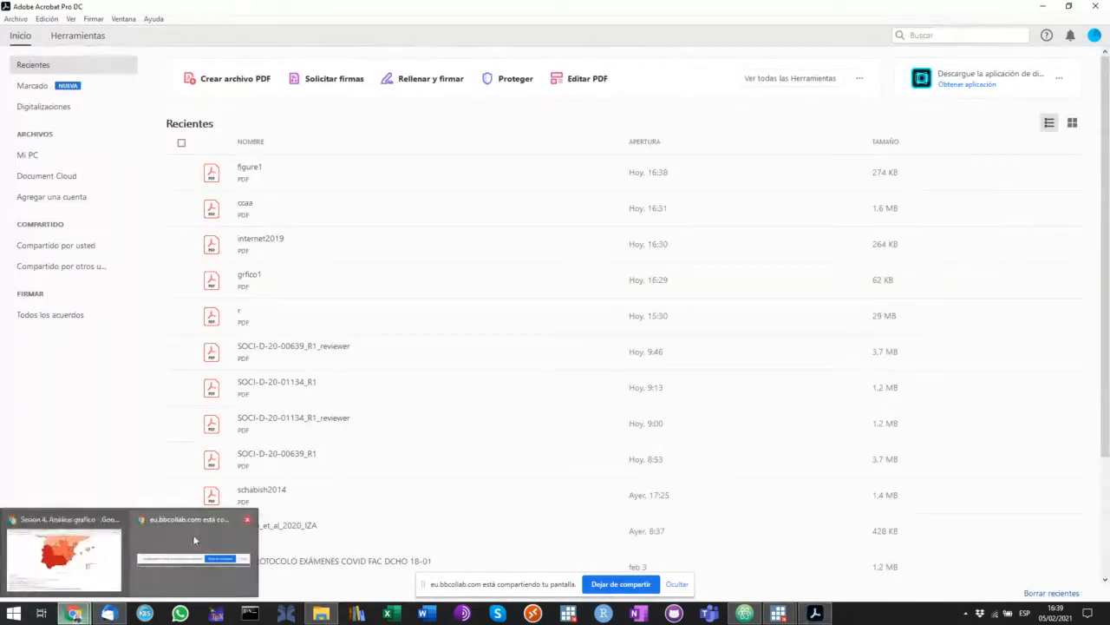
pyautogui.click(75, 537)
pyautogui.moveTo(743, 613)
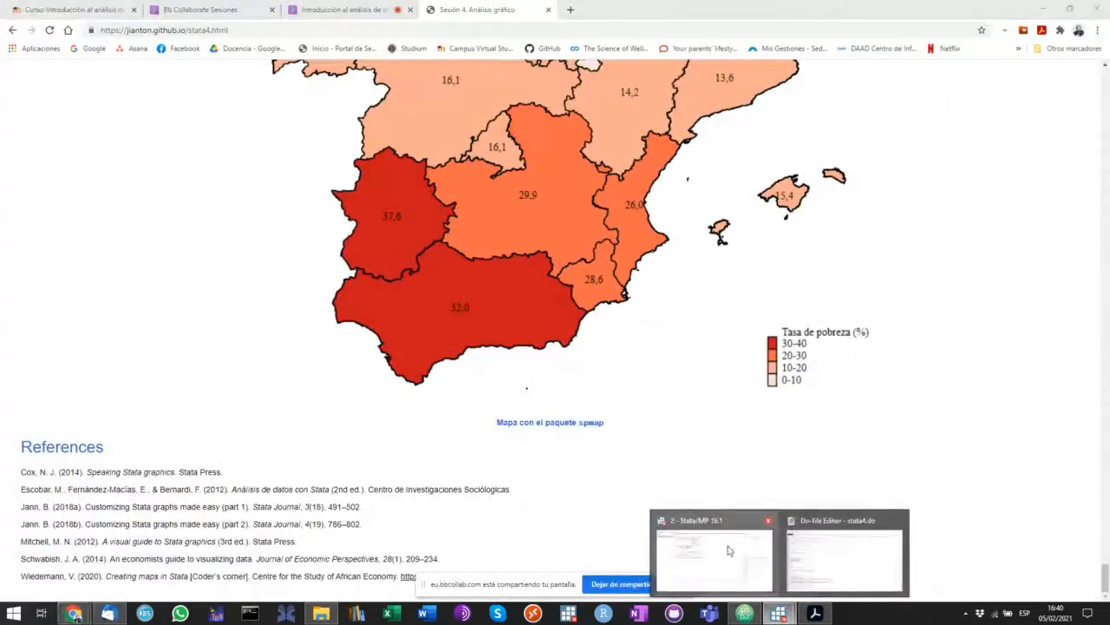
pyautogui.moveTo(814, 556)
pyautogui.click(713, 556)
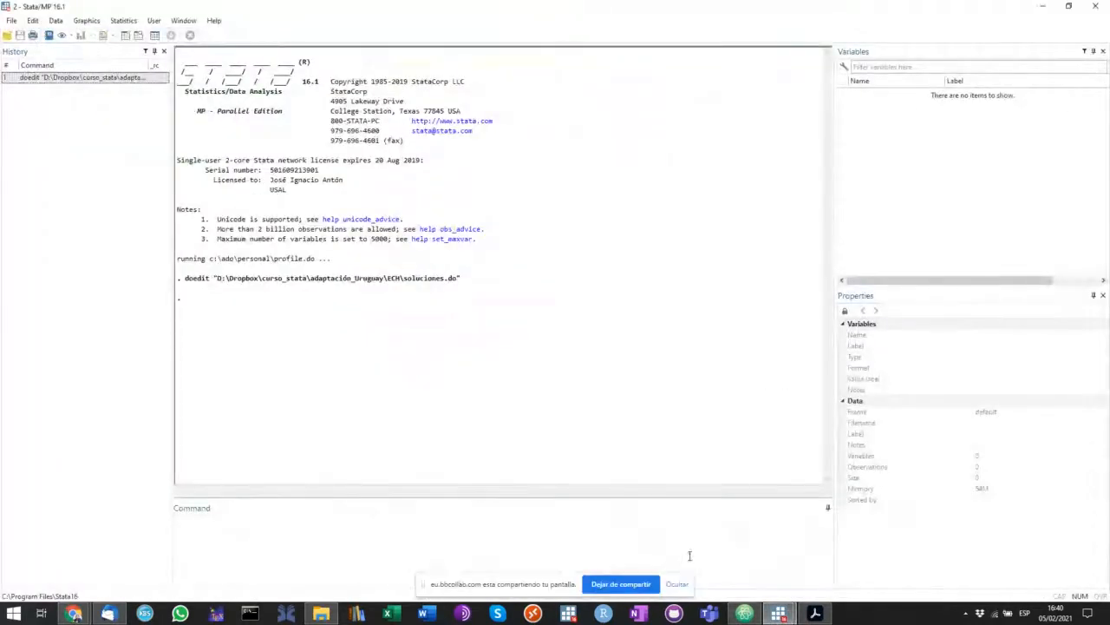
pyautogui.moveTo(75, 613)
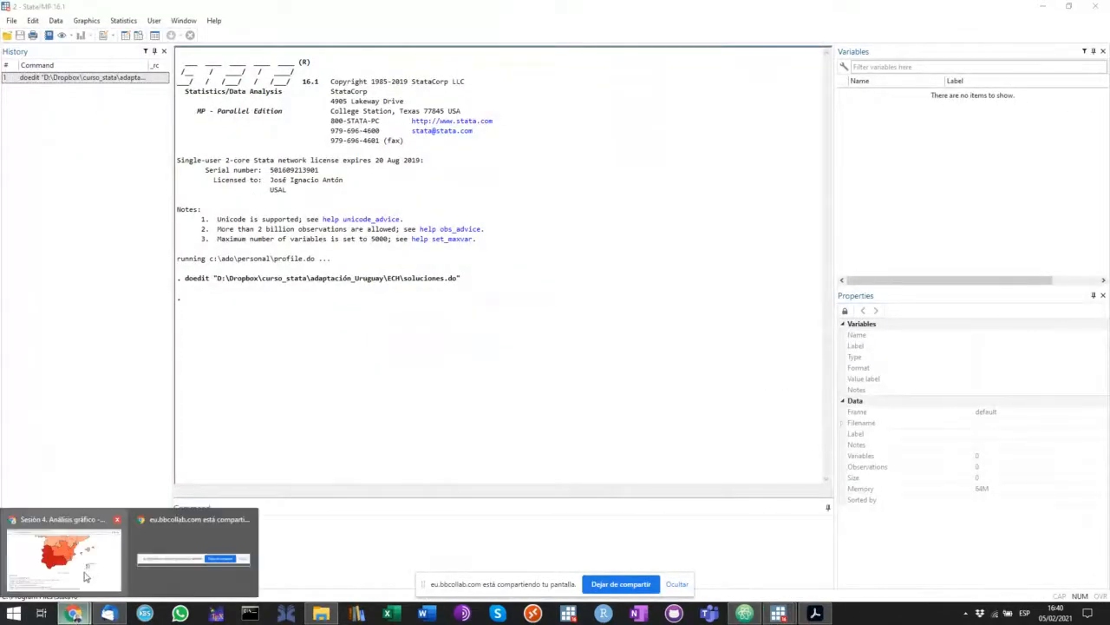
pyautogui.click(87, 568)
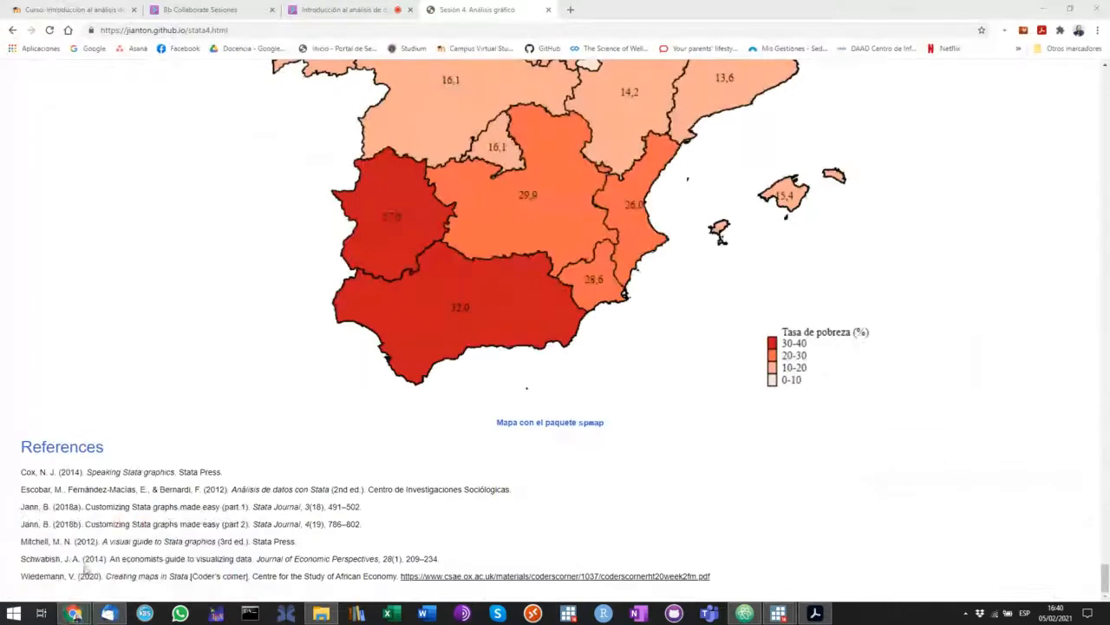
# - Check the Collaborate session and the Studium course page, return to the Sesión 4 page, and open Sesión 5 from it
pyautogui.click(356, 10)
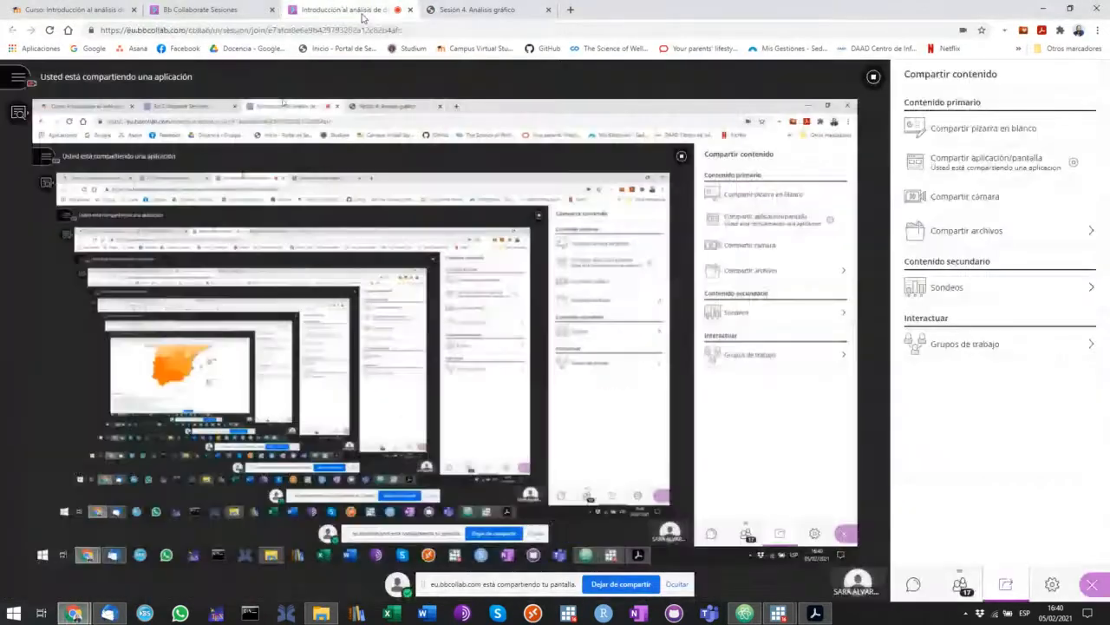
pyautogui.click(85, 9)
pyautogui.scroll(10, 406, 351)
pyautogui.scroll(5, 406, 350)
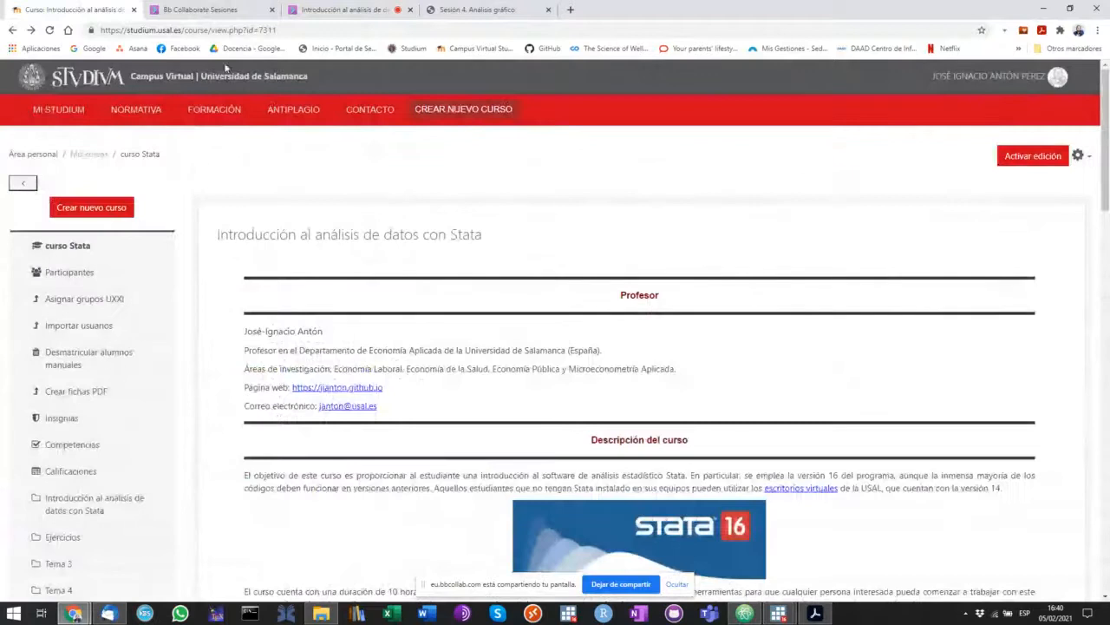
pyautogui.click(496, 10)
pyautogui.scroll(15, 179, 253)
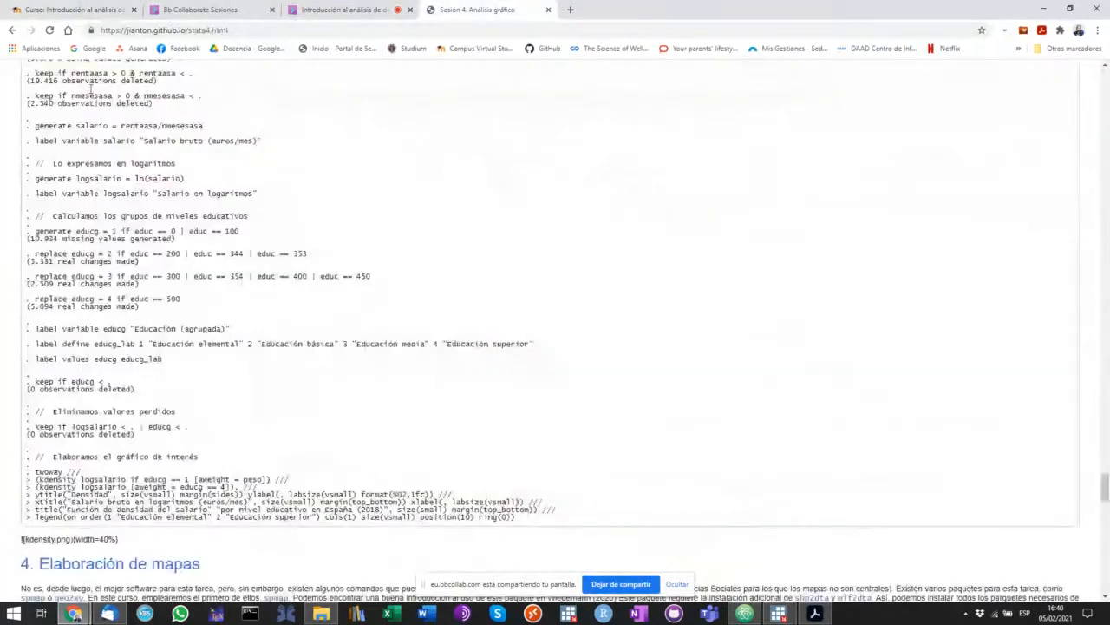
pyautogui.scroll(20, 191, 287)
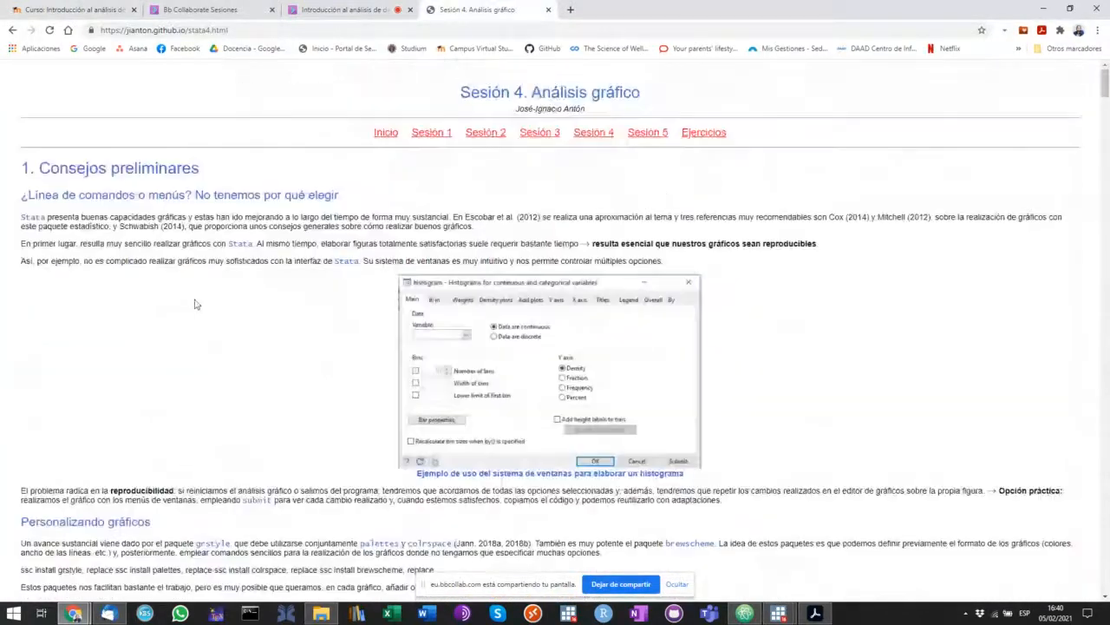
pyautogui.click(648, 132)
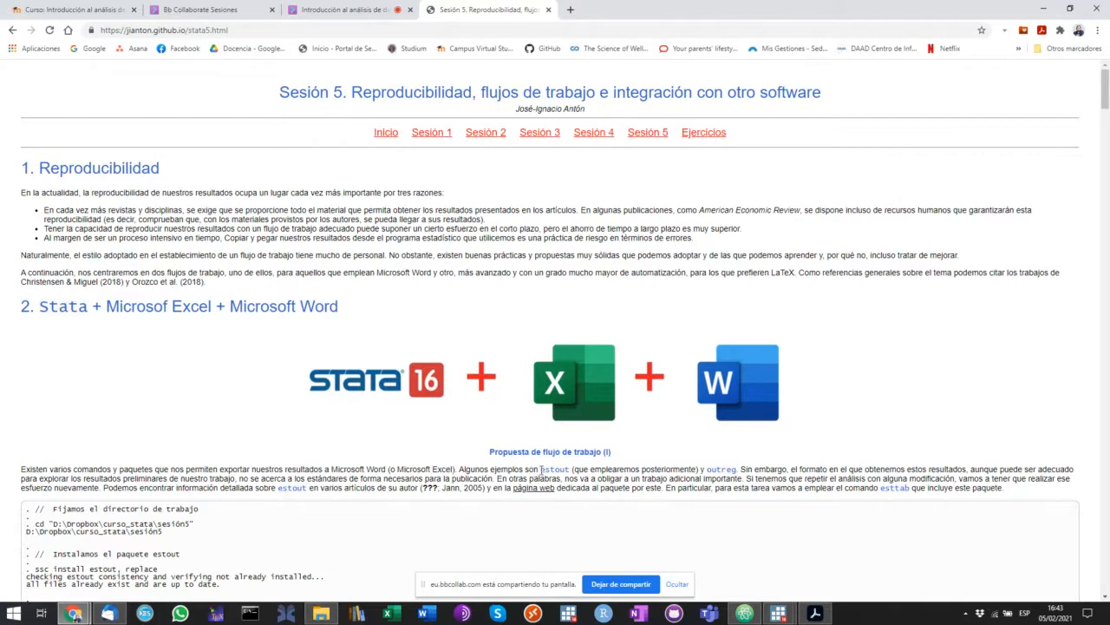
# - Highlight the estout mention and the passage on preliminary results in section 2, dismissing the incoming mail notification
pyautogui.moveTo(533, 470); pyautogui.dragTo(575, 468)
pyautogui.moveTo(700, 468); pyautogui.dragTo(540, 470)
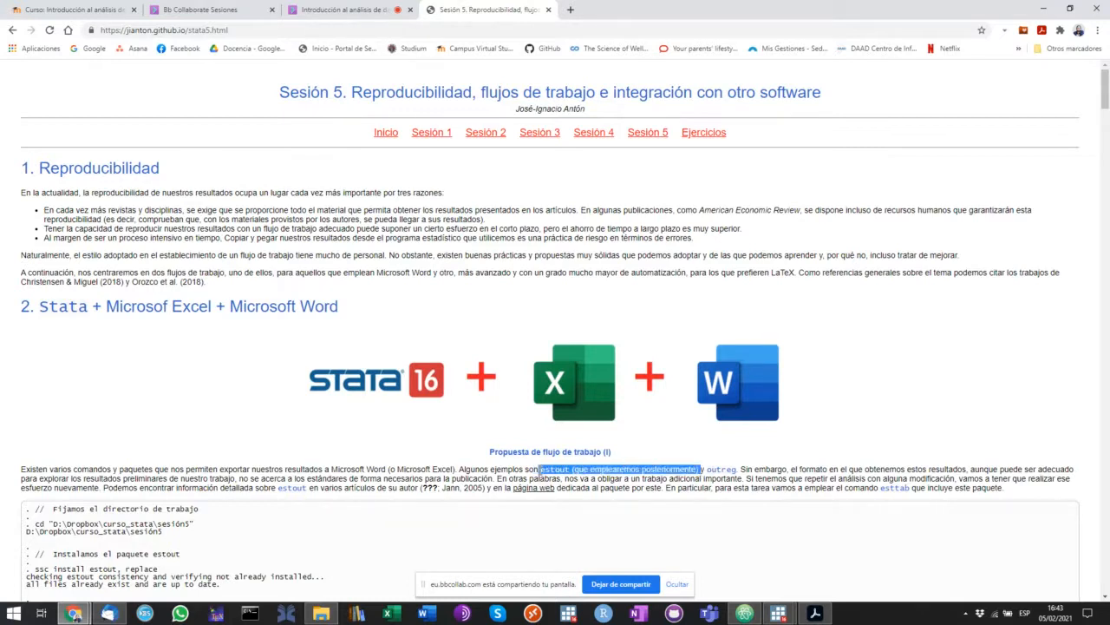
pyautogui.click(543, 469)
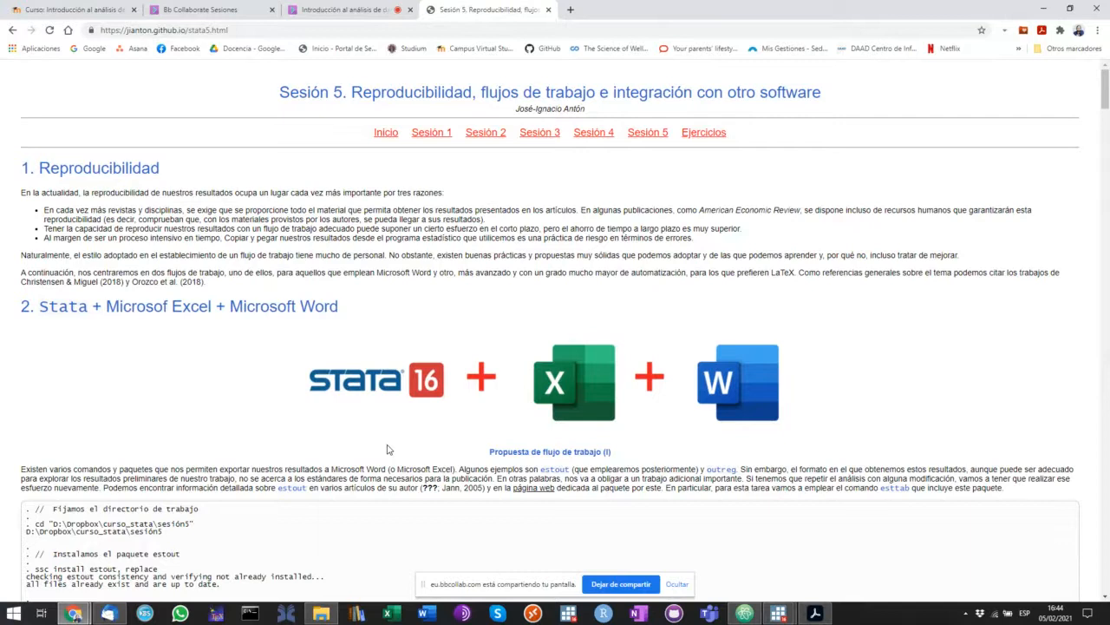
pyautogui.click(1097, 563)
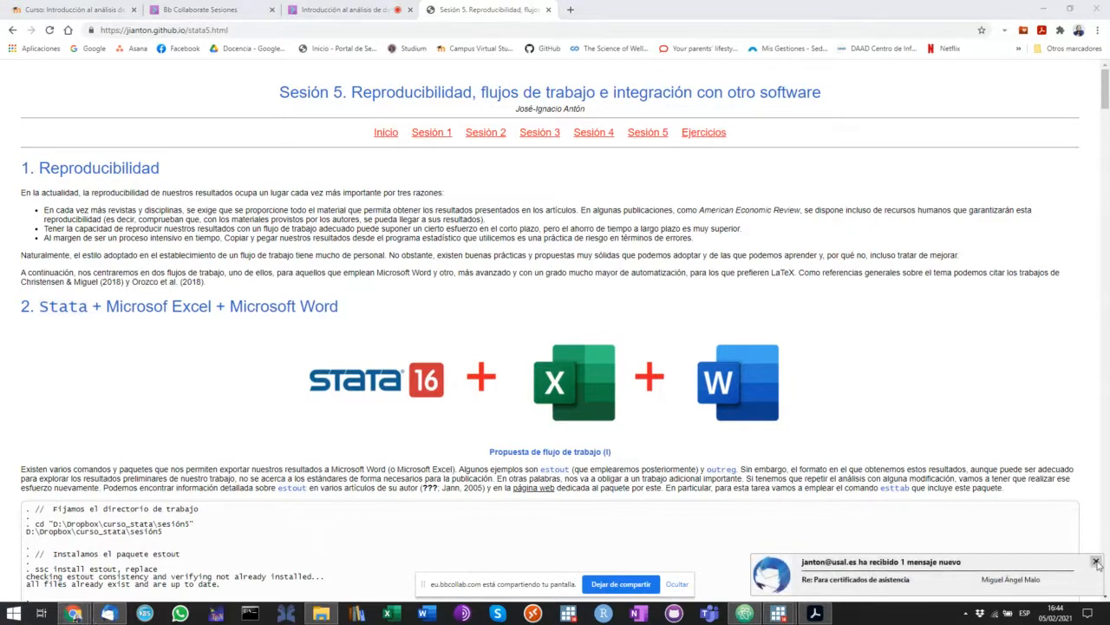
pyautogui.moveTo(82, 478); pyautogui.dragTo(184, 487)
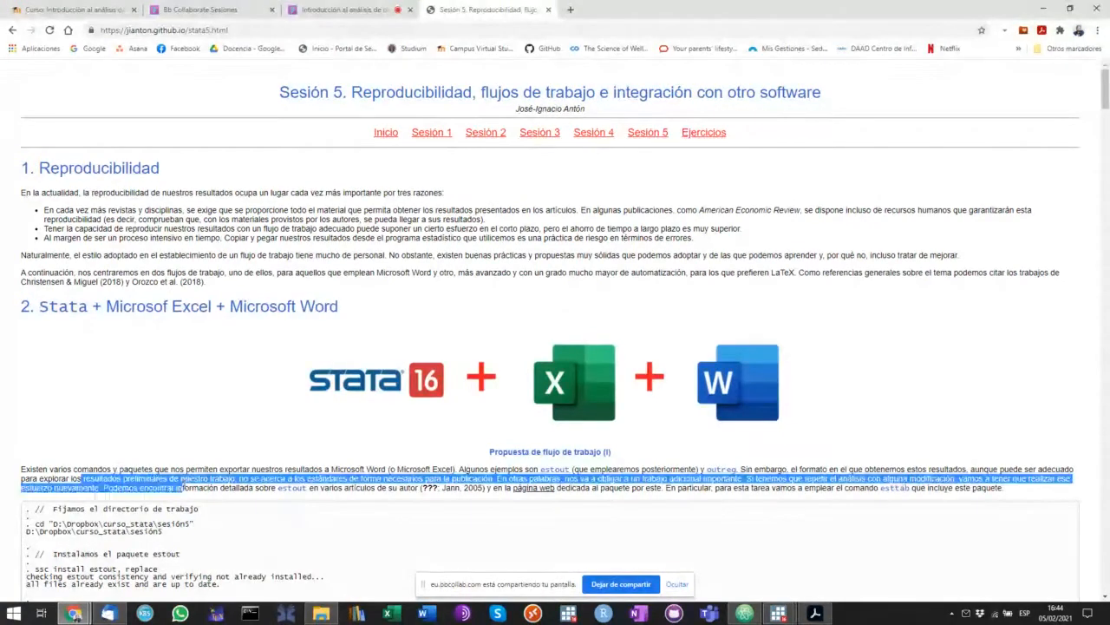
pyautogui.click(217, 447)
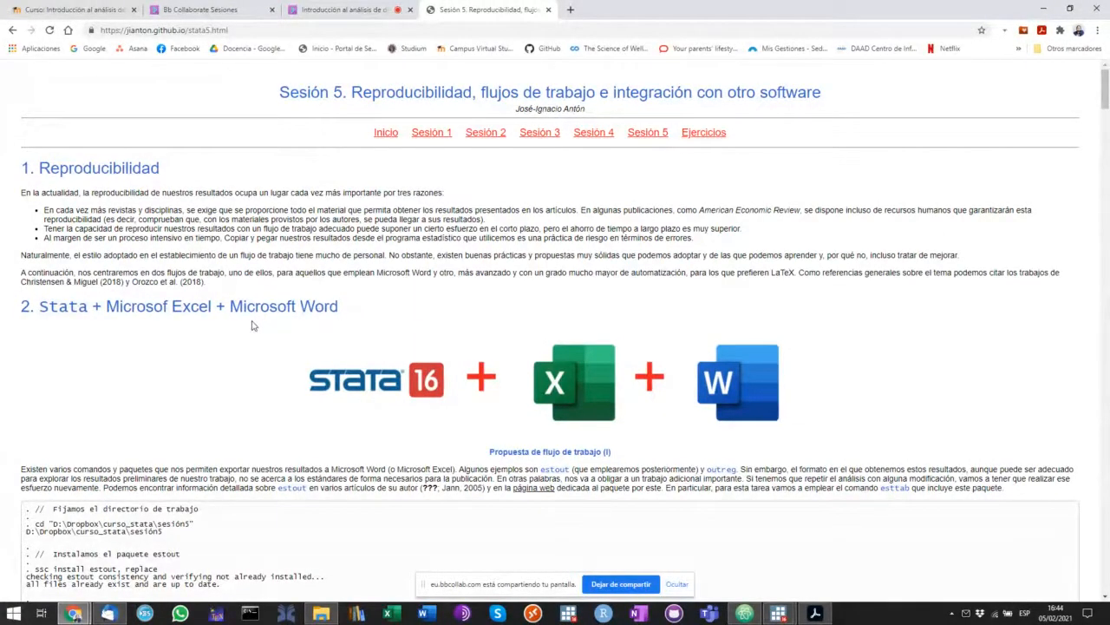
# - Review section 2's Stata code with the wage regressions and the esttab tables exported to Microsoft Word
pyautogui.scroll(-3, 253, 325)
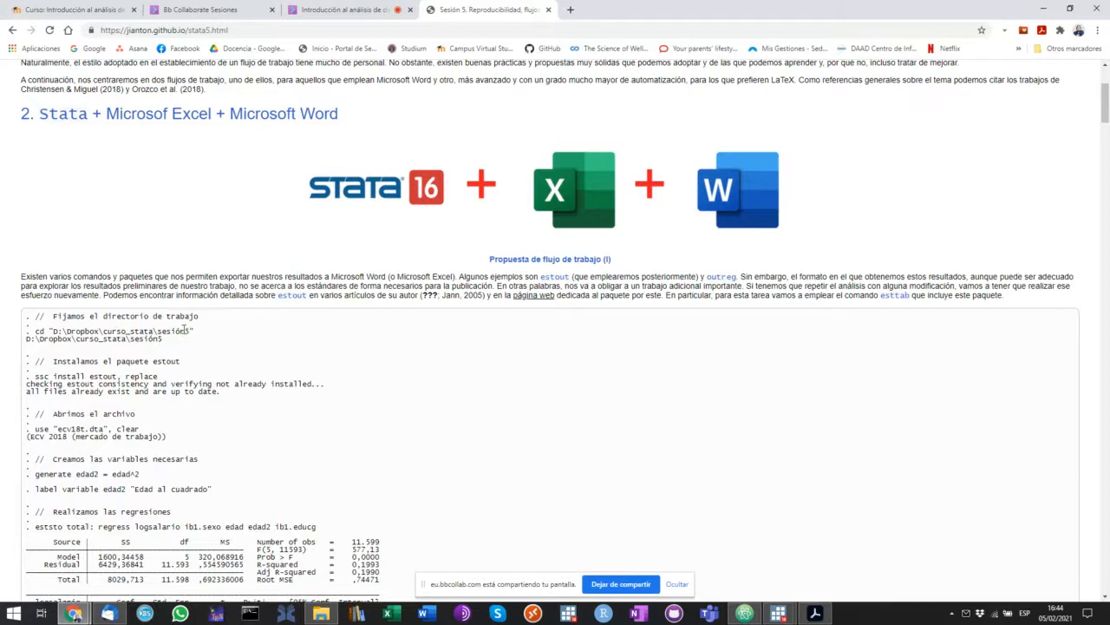
pyautogui.scroll(-3, 295, 366)
pyautogui.scroll(5, 294, 366)
pyautogui.scroll(-20, 294, 366)
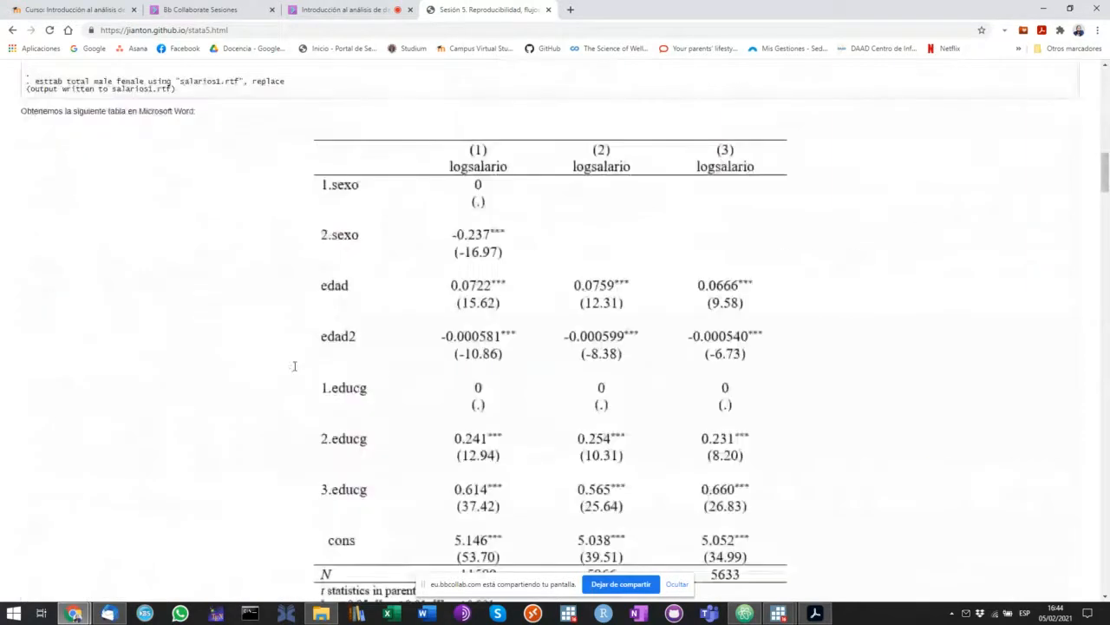
pyautogui.scroll(8, 294, 366)
pyautogui.scroll(-8, 294, 369)
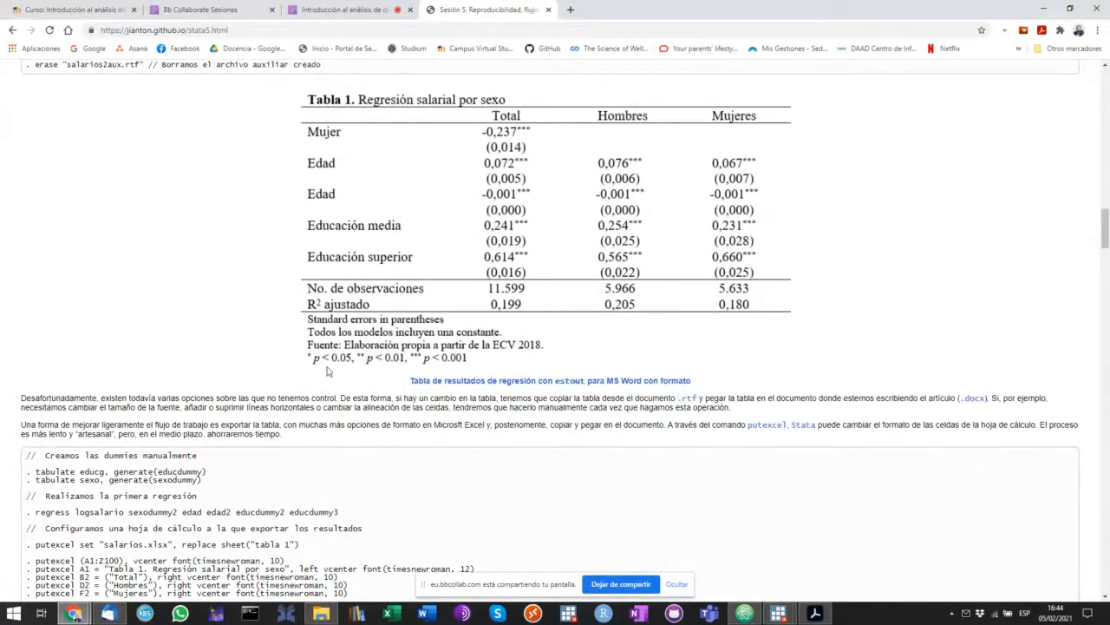
# - Look through the putexcel code, its Excel-to-Word table example, and the start of the Stata + LaTeX section
pyautogui.scroll(-12, 416, 358)
pyautogui.scroll(-4, 415, 357)
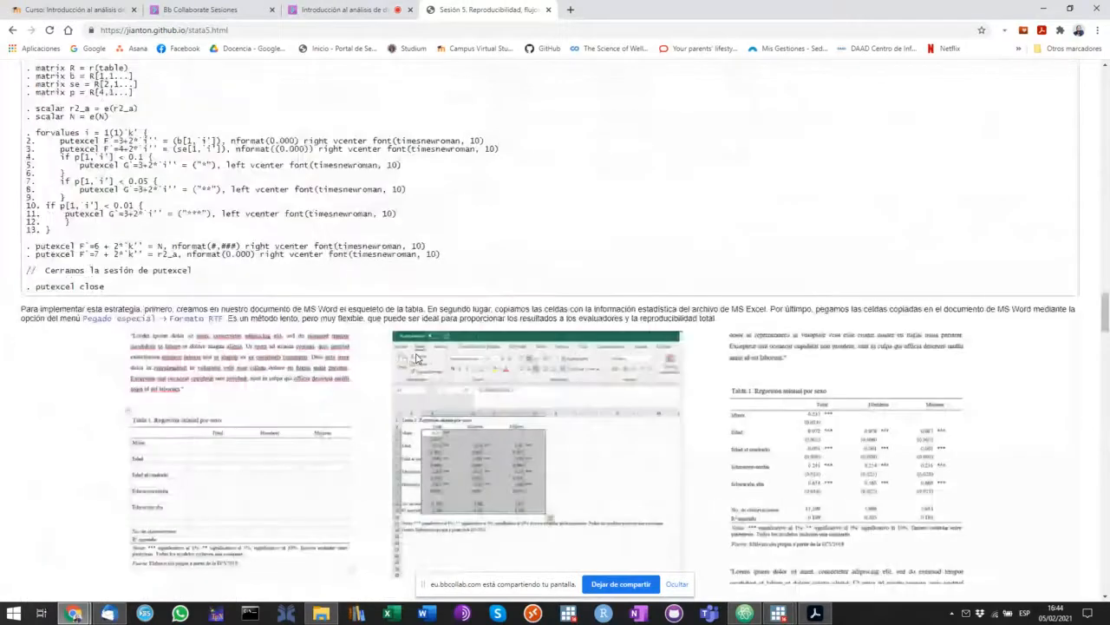
pyautogui.scroll(-5, 416, 358)
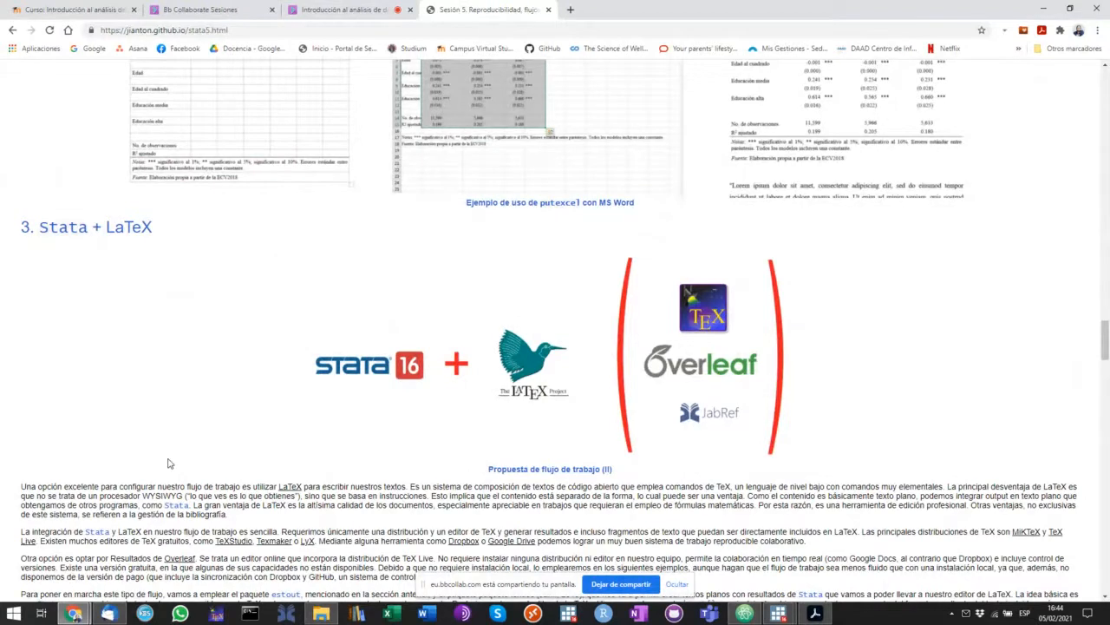
pyautogui.scroll(5, 253, 466)
pyautogui.scroll(-5, 254, 468)
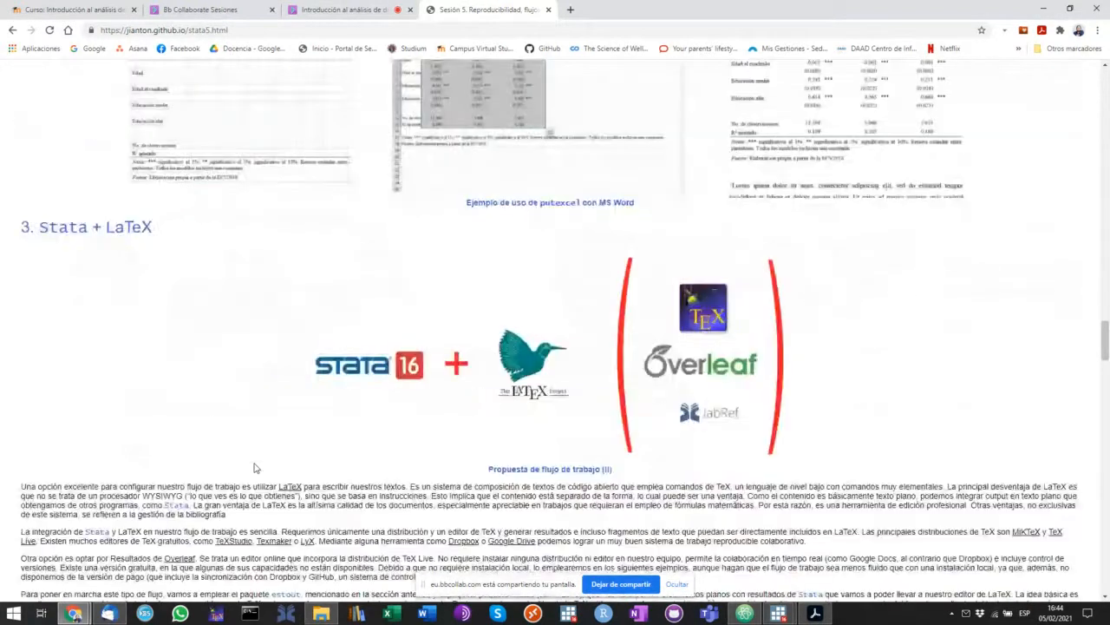
pyautogui.scroll(5, 254, 469)
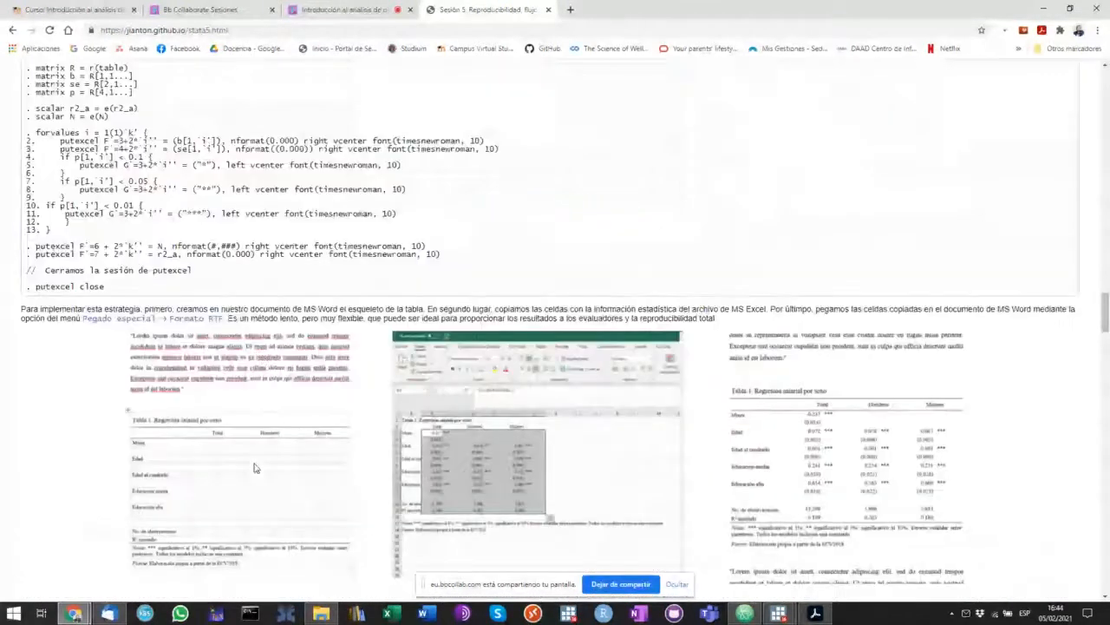
pyautogui.scroll(-2, 351, 356)
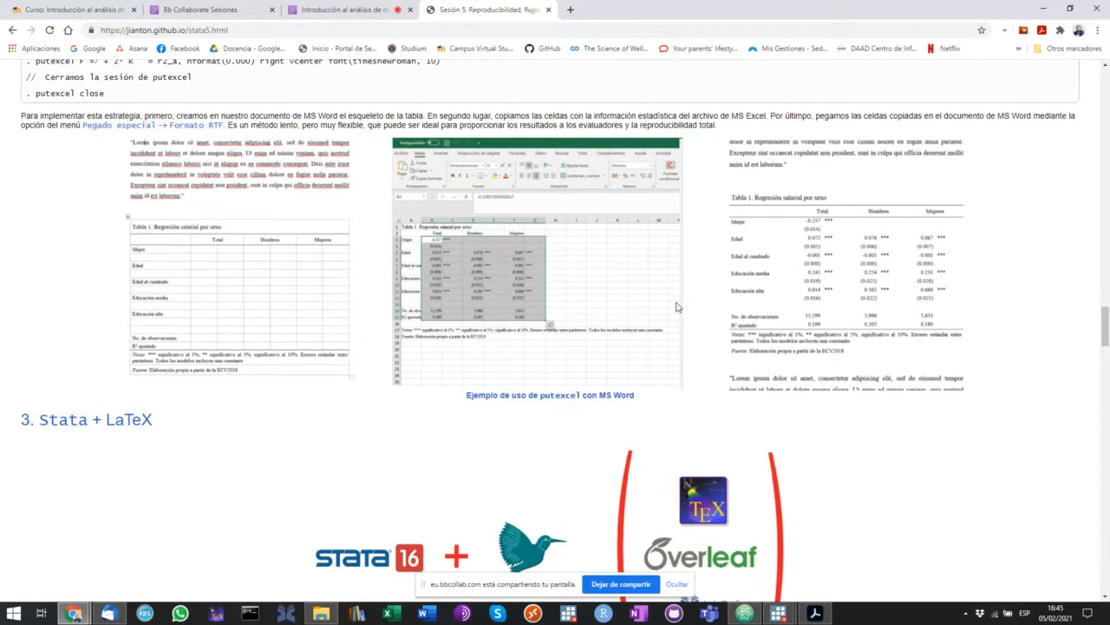
# - Go back over the putexcel and regression code to the start of section 2, Stata + Microsoft Excel + Microsoft Word
pyautogui.scroll(20, 691, 391)
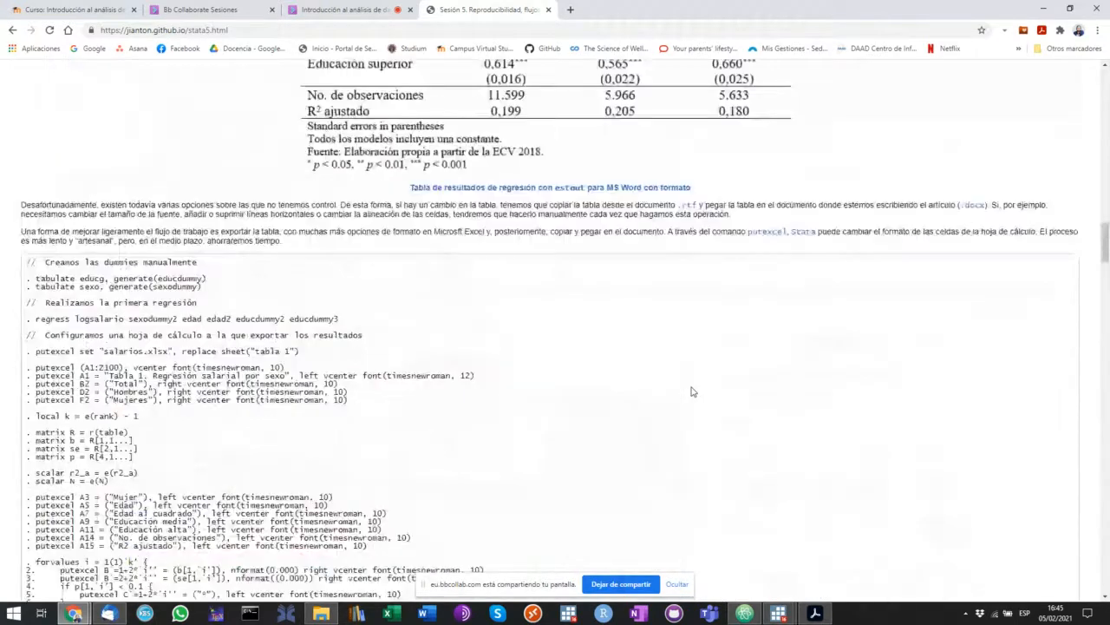
pyautogui.scroll(7, 691, 391)
pyautogui.scroll(-4, 691, 391)
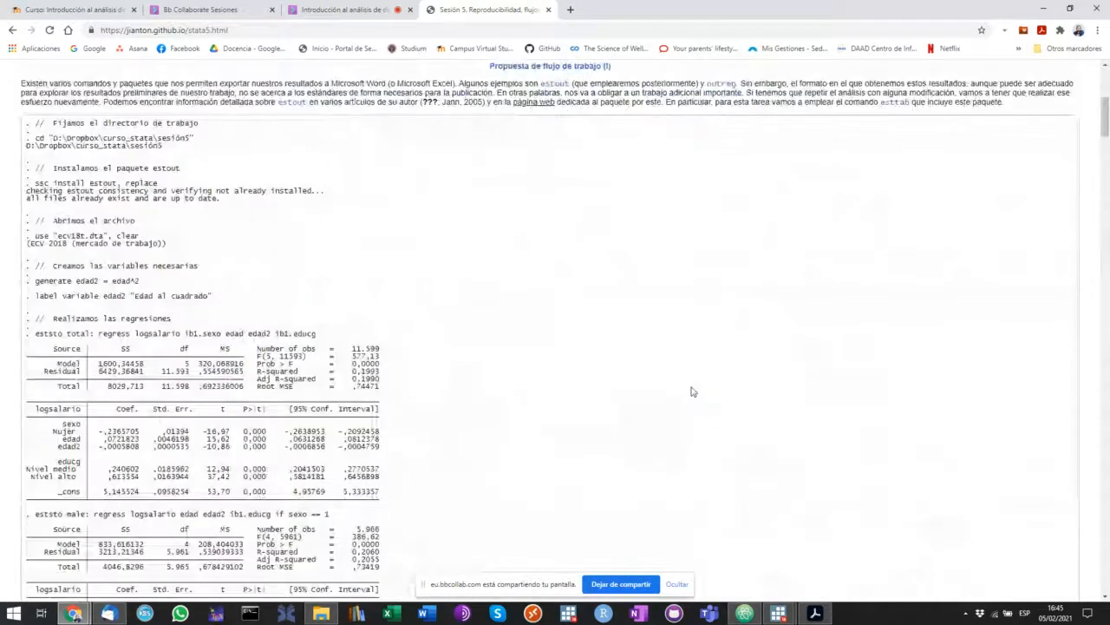
pyautogui.scroll(-10, 633, 404)
pyautogui.scroll(12, 583, 404)
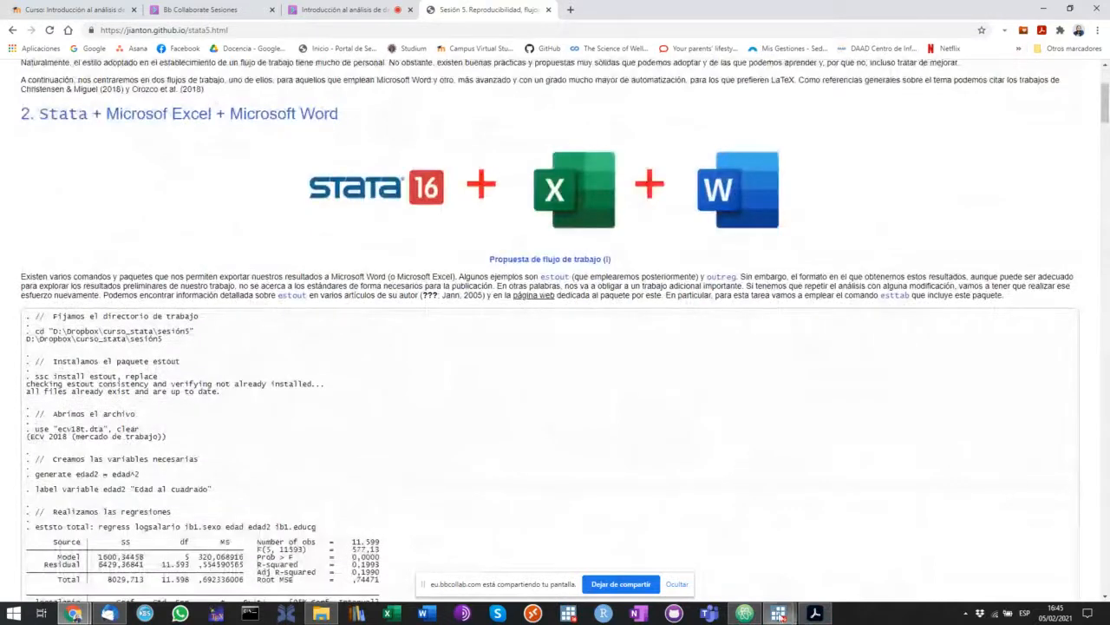
# - Switch to Stata's Do-file Editor and bring up an empty untitled do-file beside stata4.do
pyautogui.moveTo(780, 613)
pyautogui.click(830, 546)
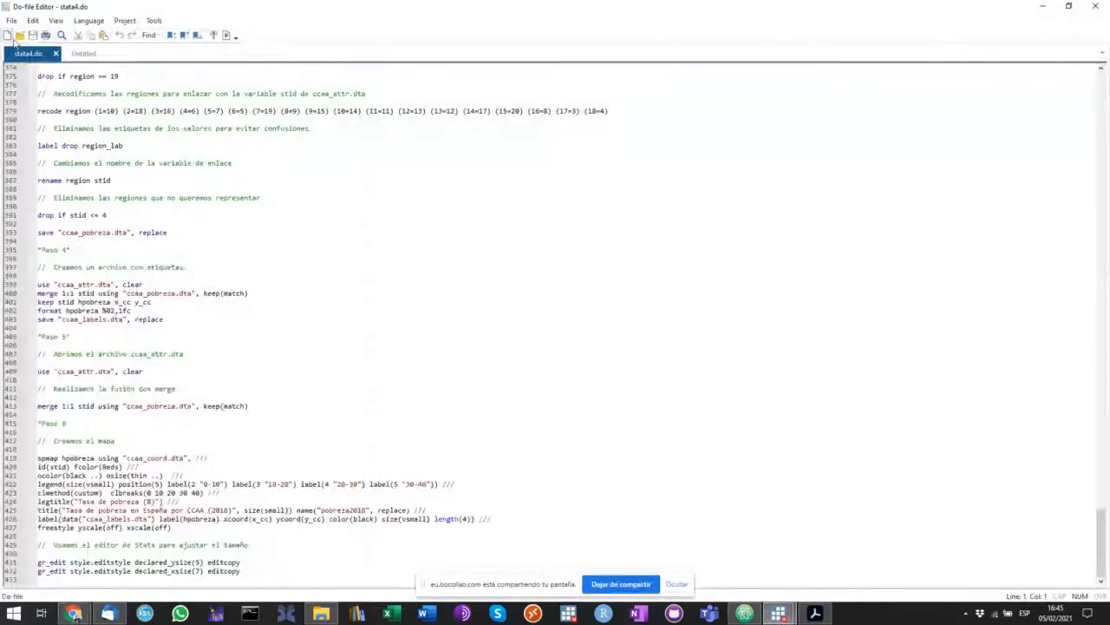
pyautogui.click(8, 37)
pyautogui.click(56, 54)
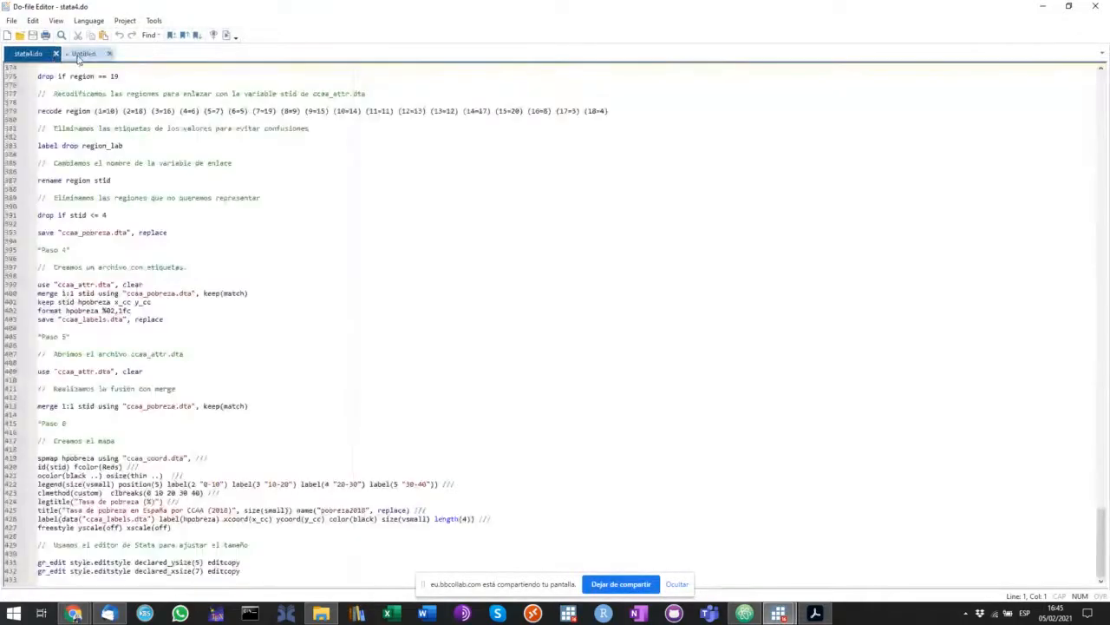
pyautogui.click(80, 53)
# - Open the do-file stata5.do from the sesión5 folder inside D:\Dropbox\curso_stata\curso_stata
pyautogui.click(20, 34)
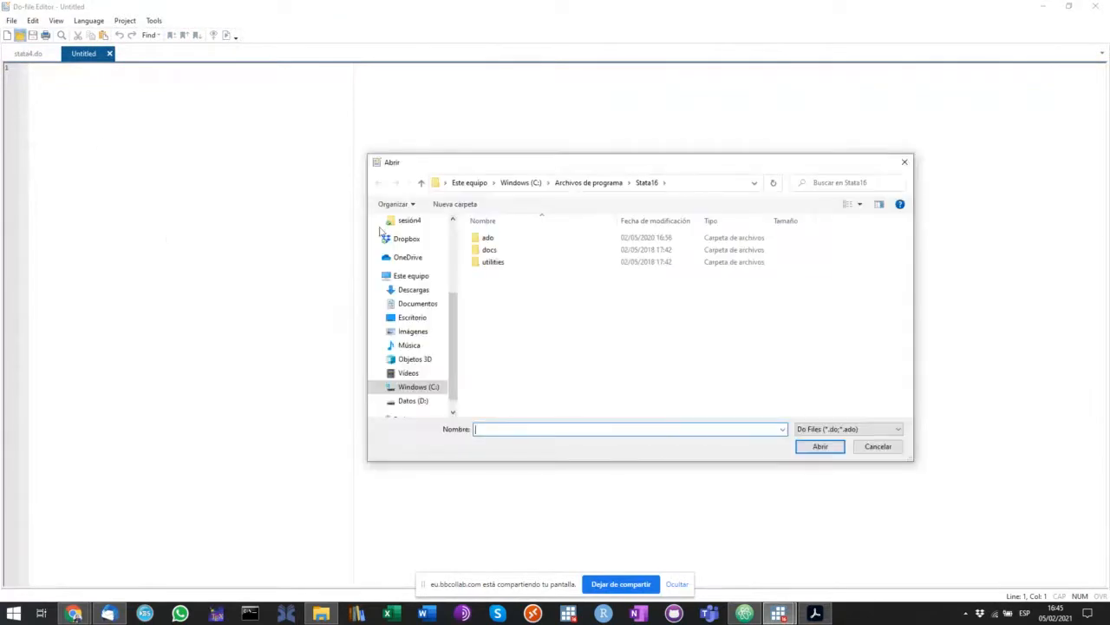
pyautogui.moveTo(453, 312); pyautogui.dragTo(454, 238)
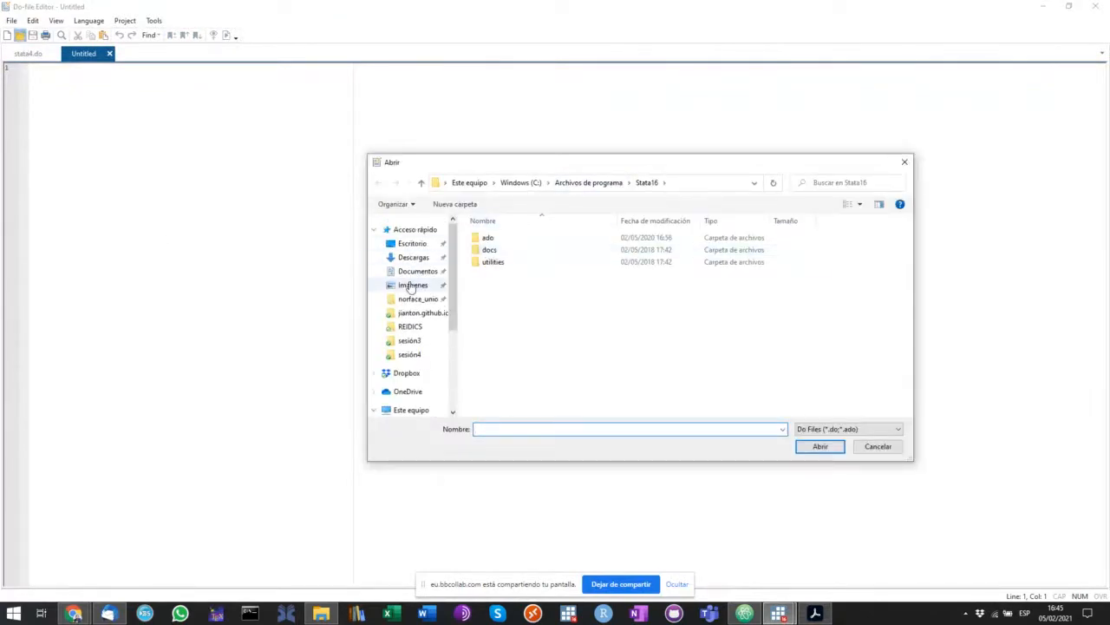
pyautogui.click(410, 355)
pyautogui.click(651, 183)
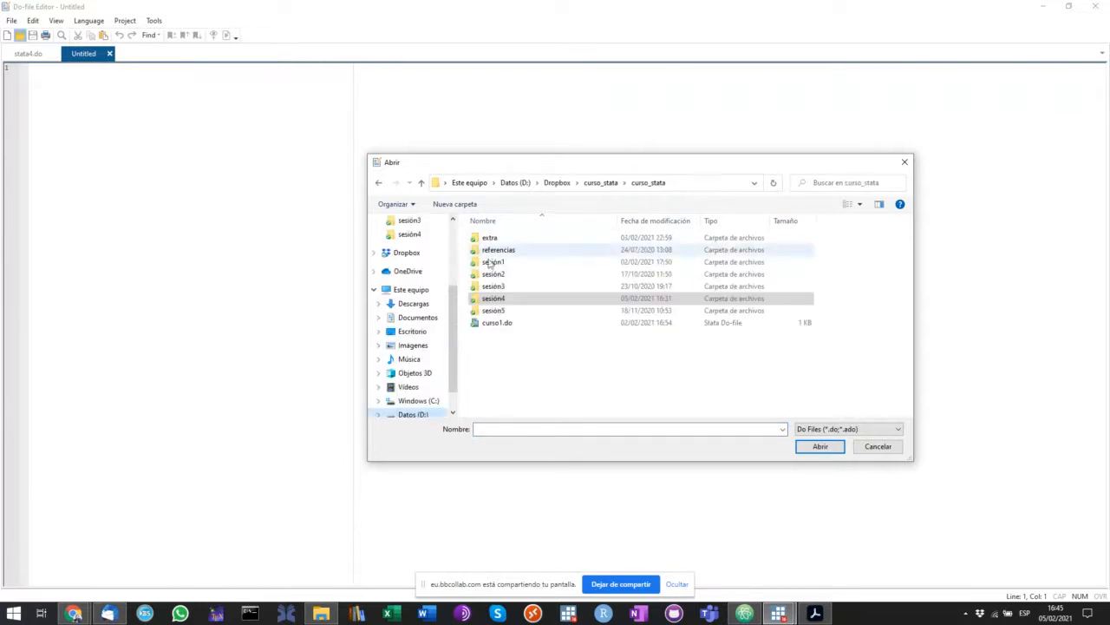
pyautogui.doubleClick(497, 311)
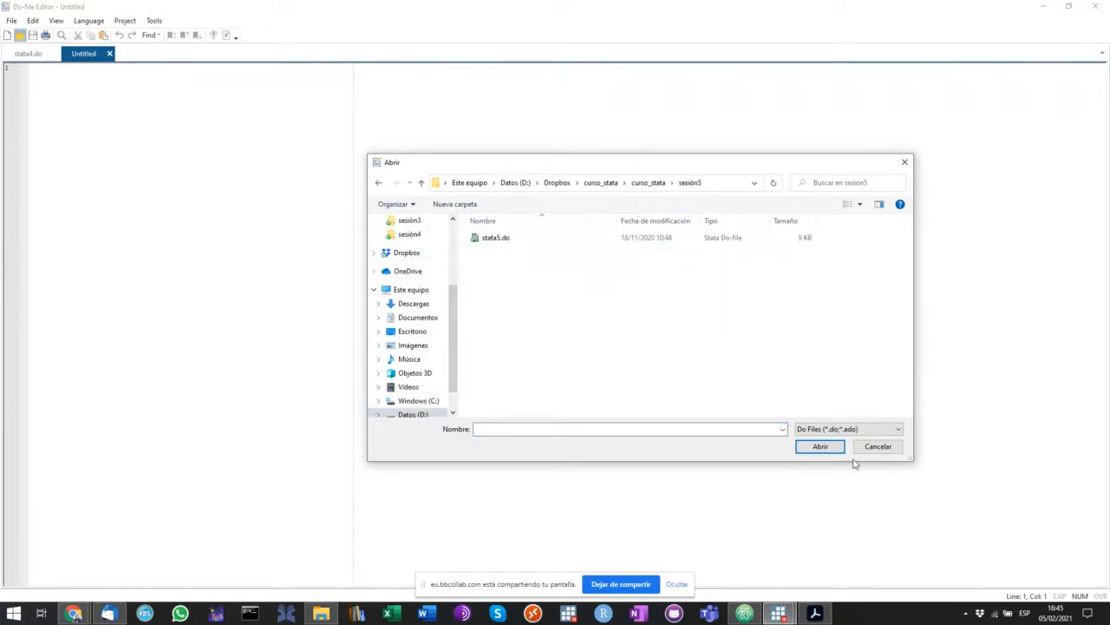
pyautogui.click(486, 241)
pyautogui.click(833, 446)
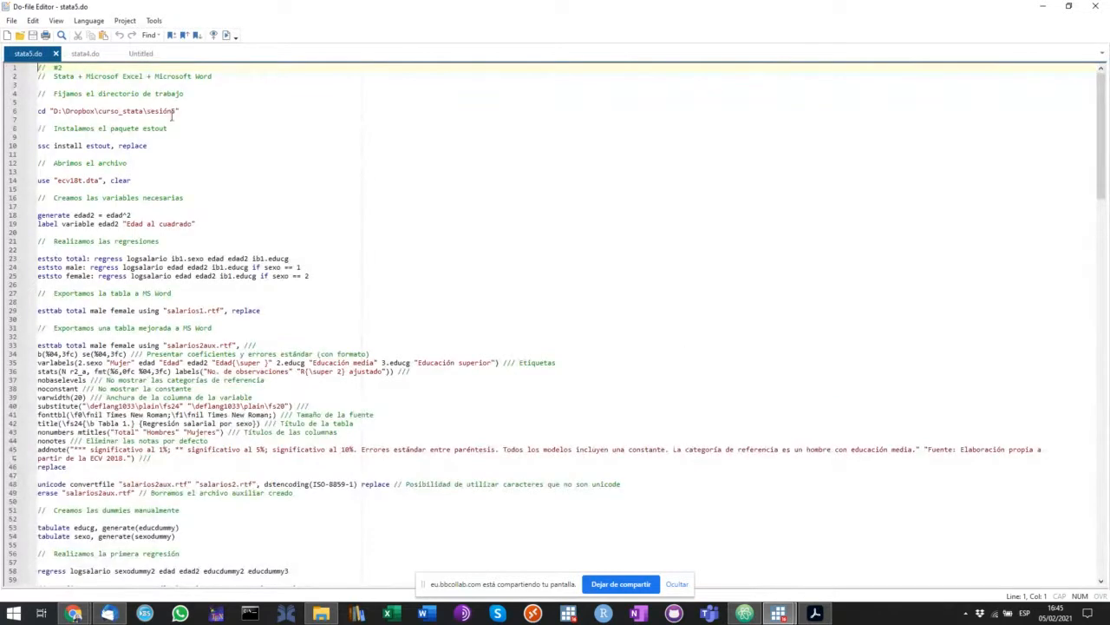
# - Change the working directory in the cd command on line 6 to "D:\Dropbox\curso_stata\curso_stata\sesión5"
pyautogui.click(178, 110)
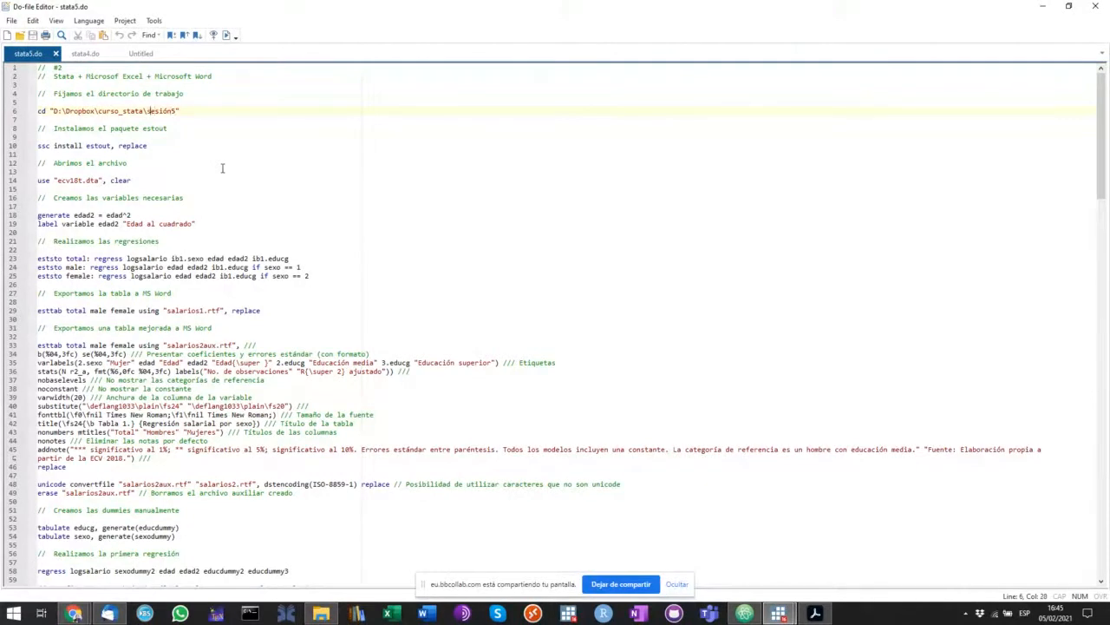
pyautogui.write('curso')
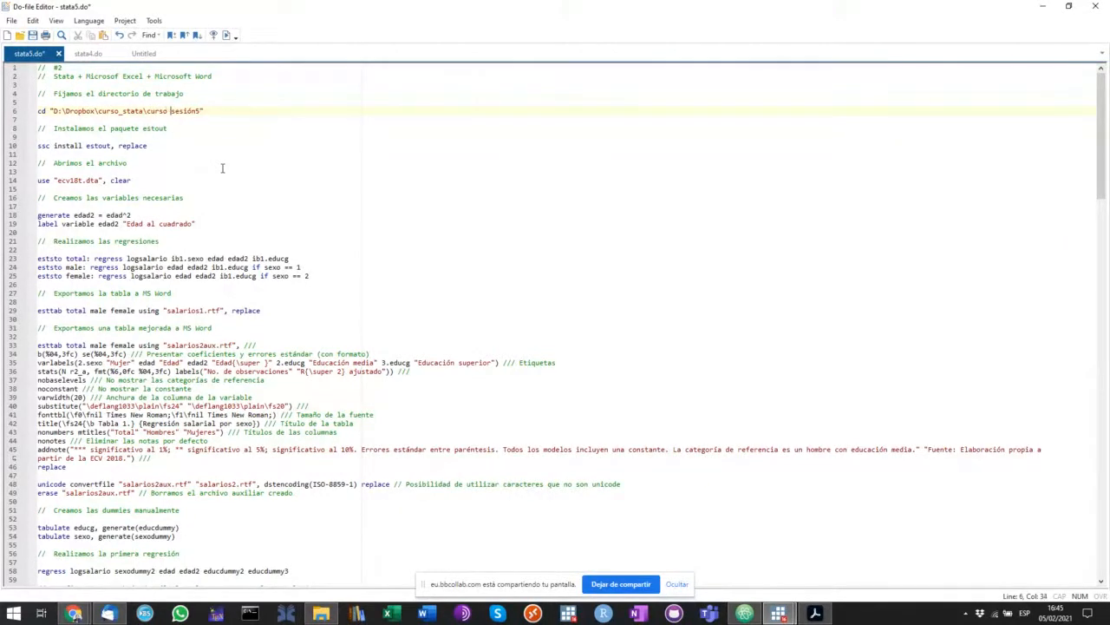
pyautogui.press('BackSpace')
pyautogui.write('_stata')
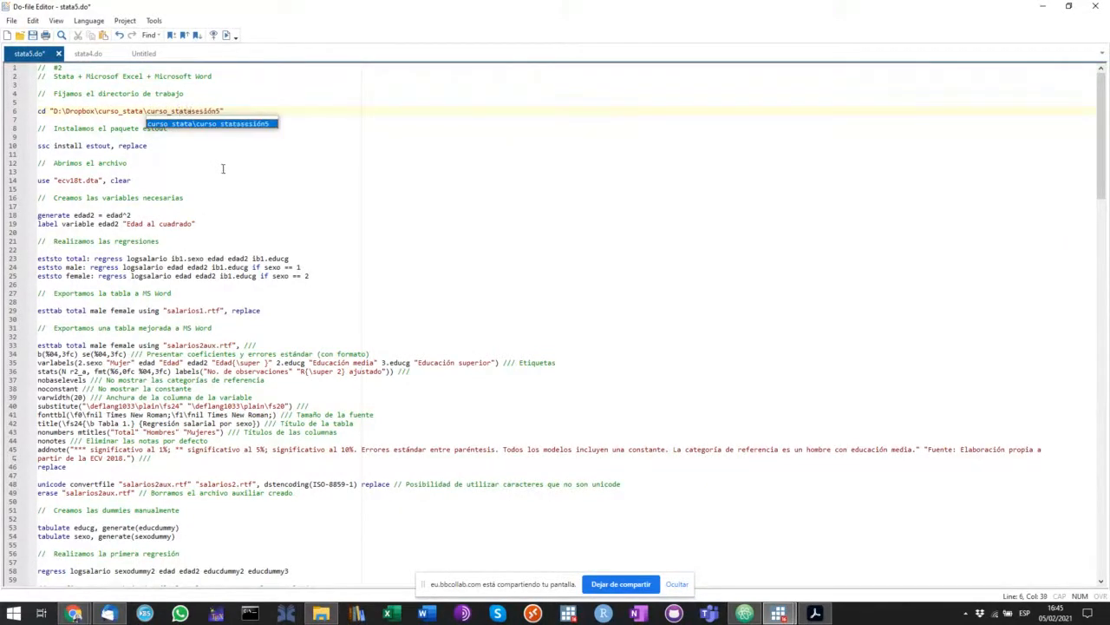
pyautogui.write('\\')
pyautogui.click(163, 145)
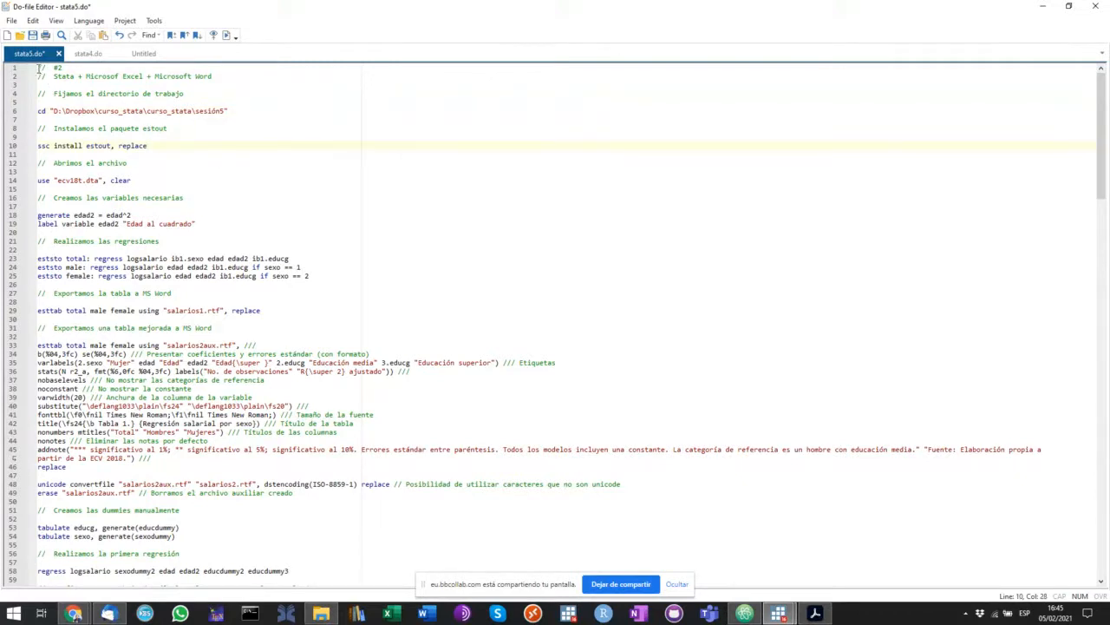
# - Run the do-file lines that set the working directory, install estout with replace, and load ecv18t.dta
pyautogui.moveTo(38, 69); pyautogui.dragTo(233, 180)
pyautogui.click(49, 112)
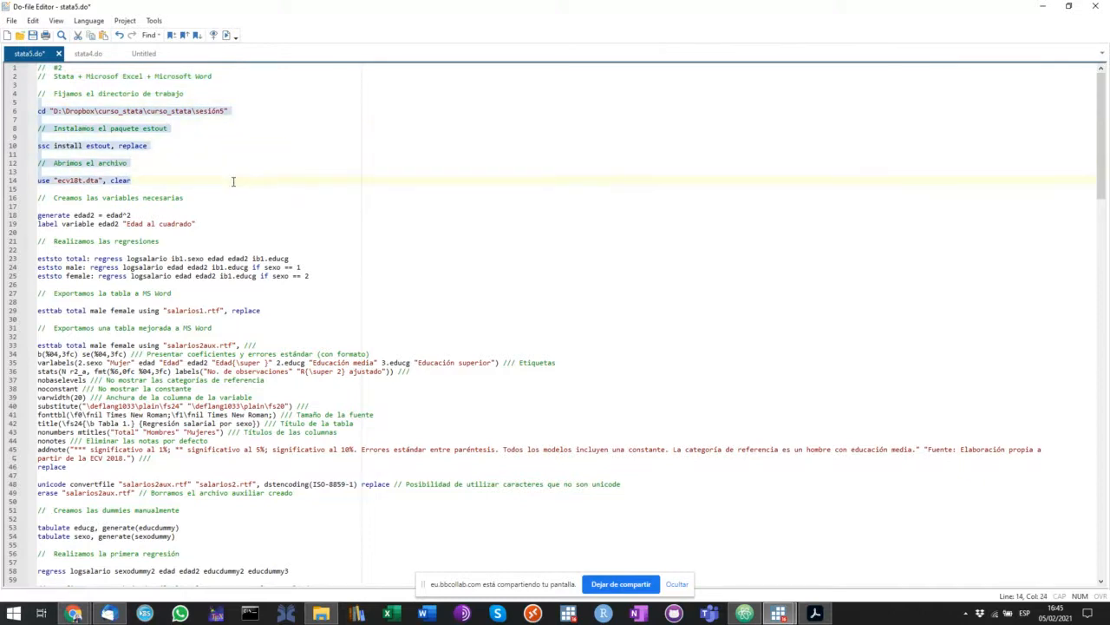
pyautogui.click(224, 39)
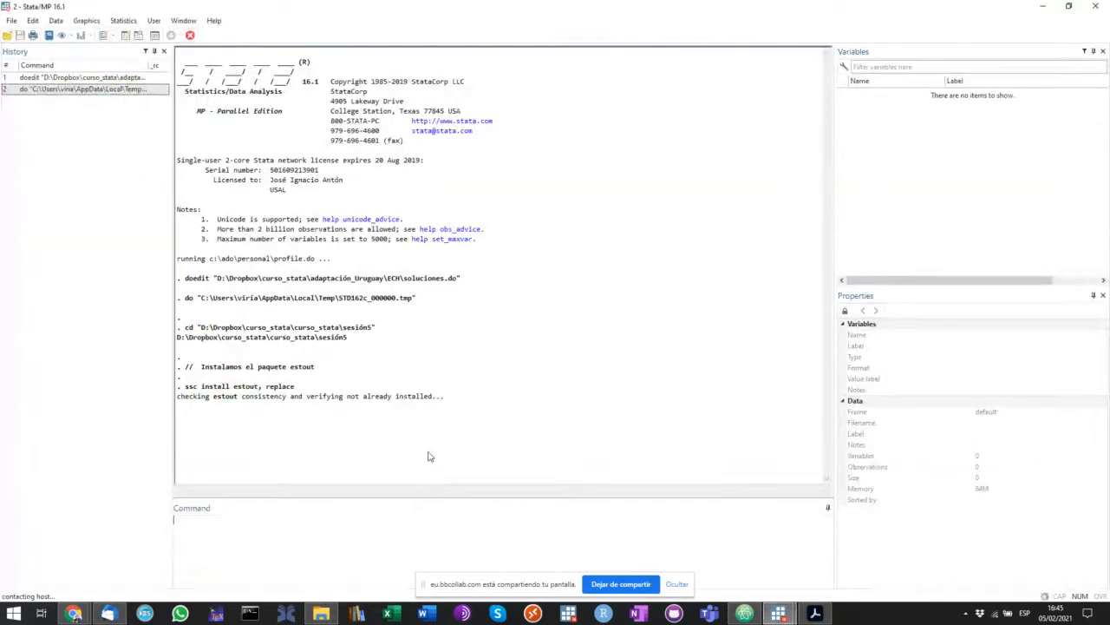
pyautogui.click(360, 530)
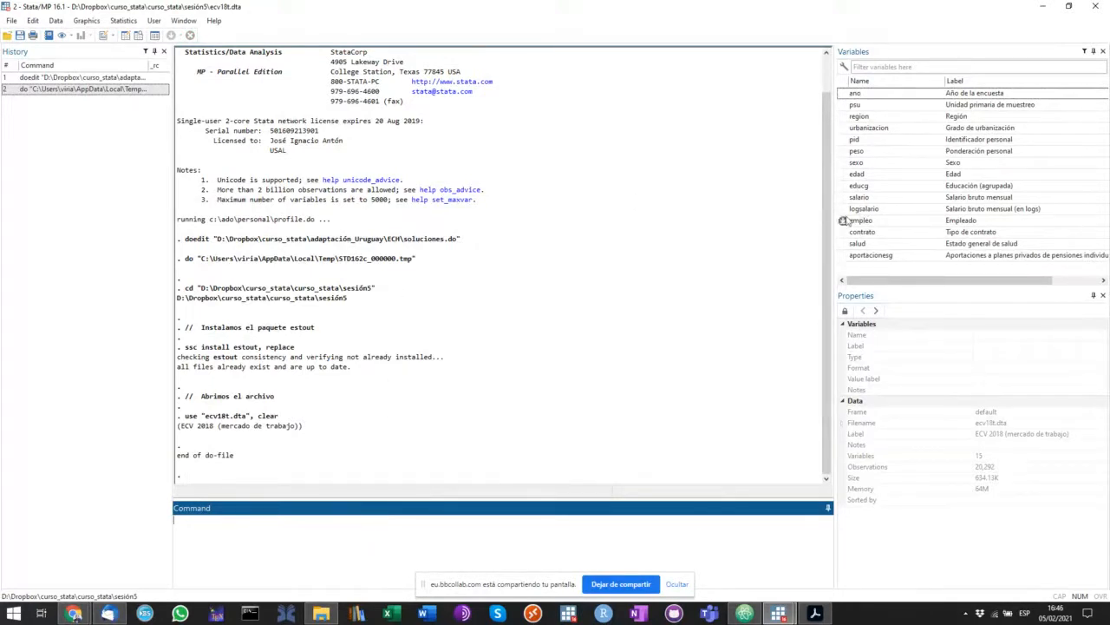
# - Run the do-file lines that generate edad2 as edad^2 and label it "Edad al cuadrado", and check the output
pyautogui.click(778, 613)
pyautogui.click(833, 547)
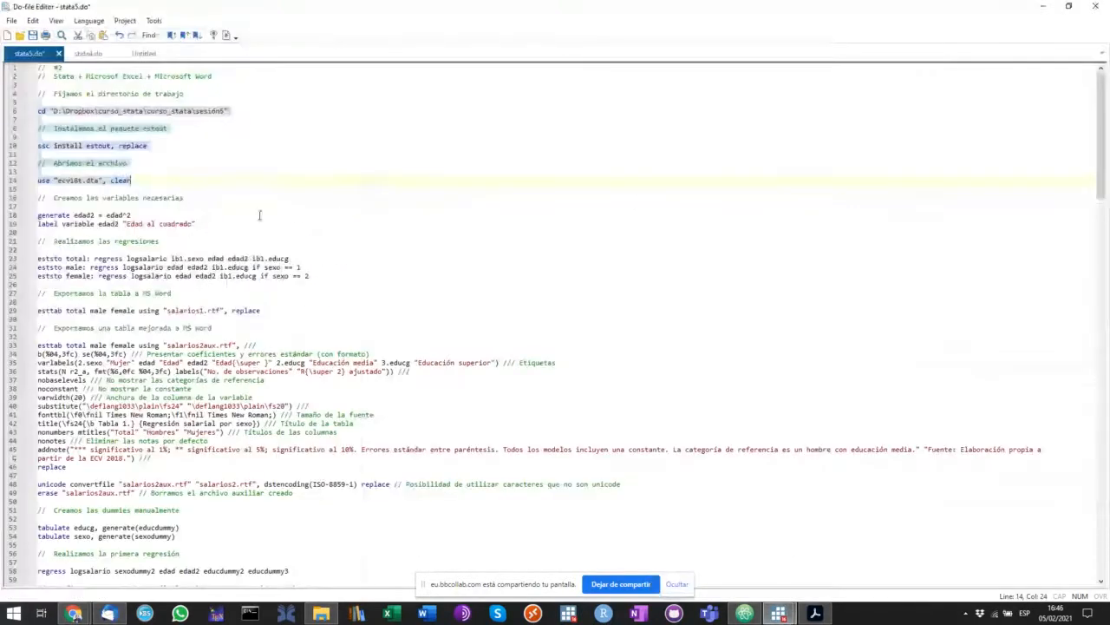
pyautogui.moveTo(198, 223); pyautogui.dragTo(16, 219)
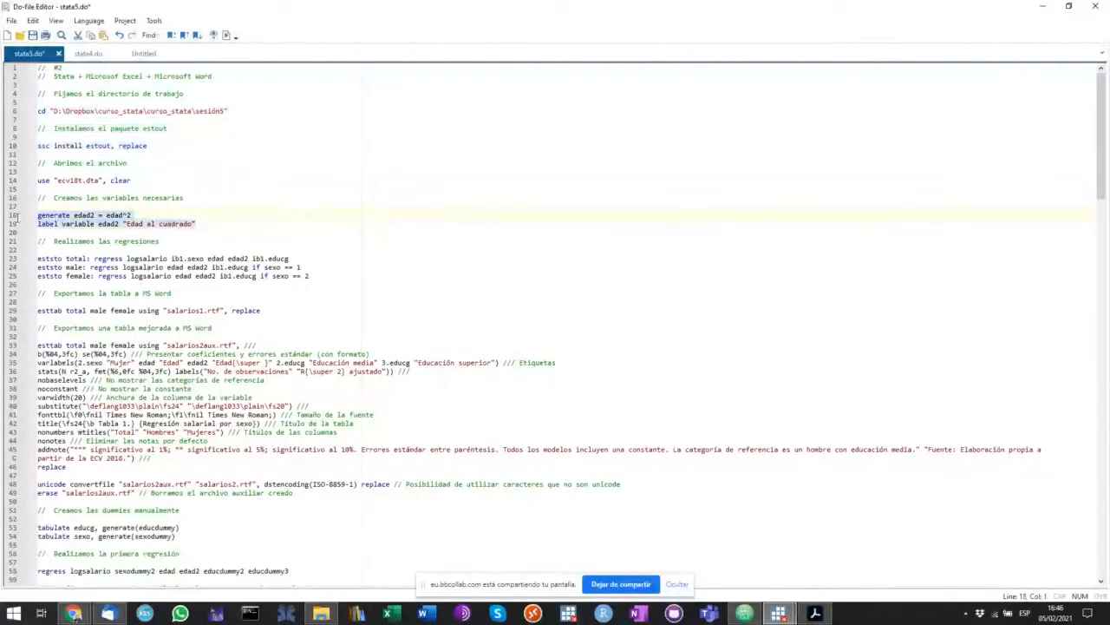
pyautogui.click(227, 36)
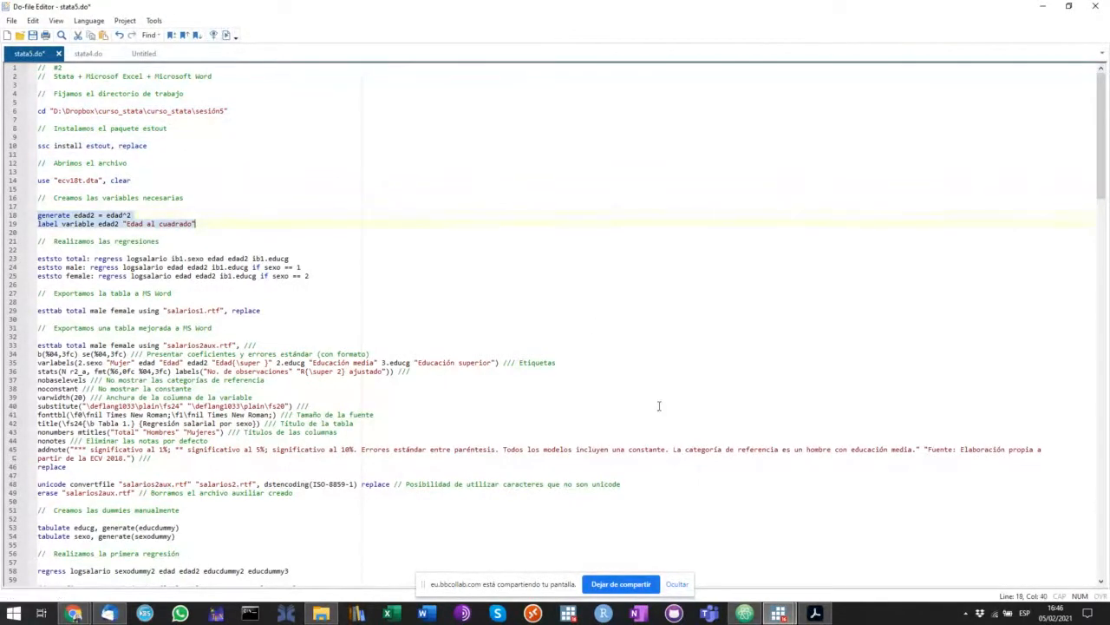
pyautogui.click(778, 614)
pyautogui.click(711, 555)
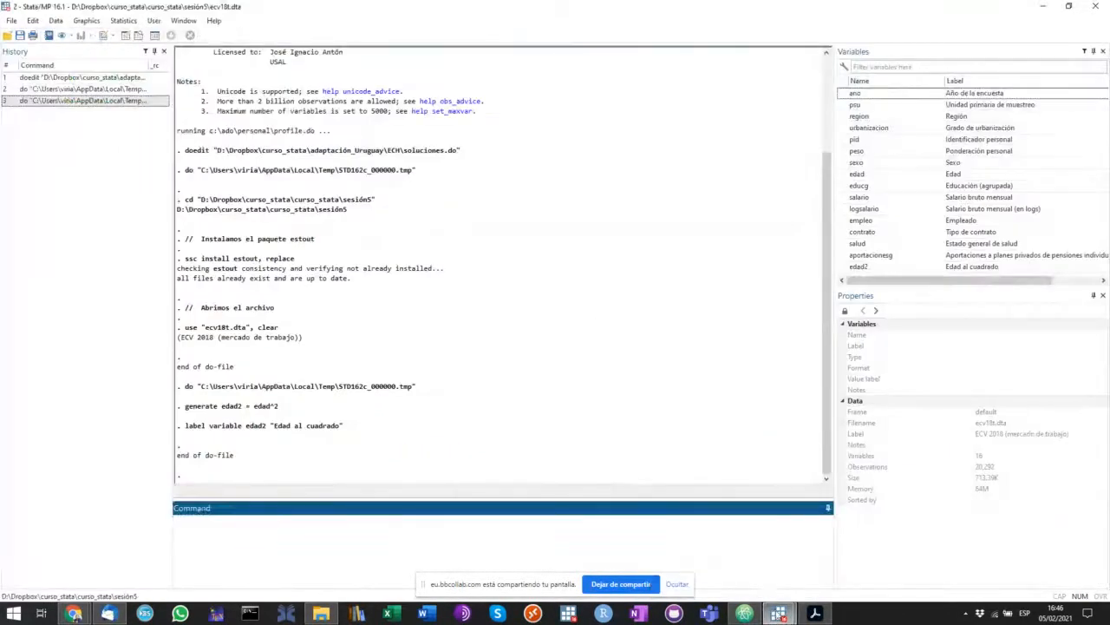
# - Run the three eststo lines that store the logsalario regressions as total, male and female, and show their output
pyautogui.click(778, 614)
pyautogui.click(838, 558)
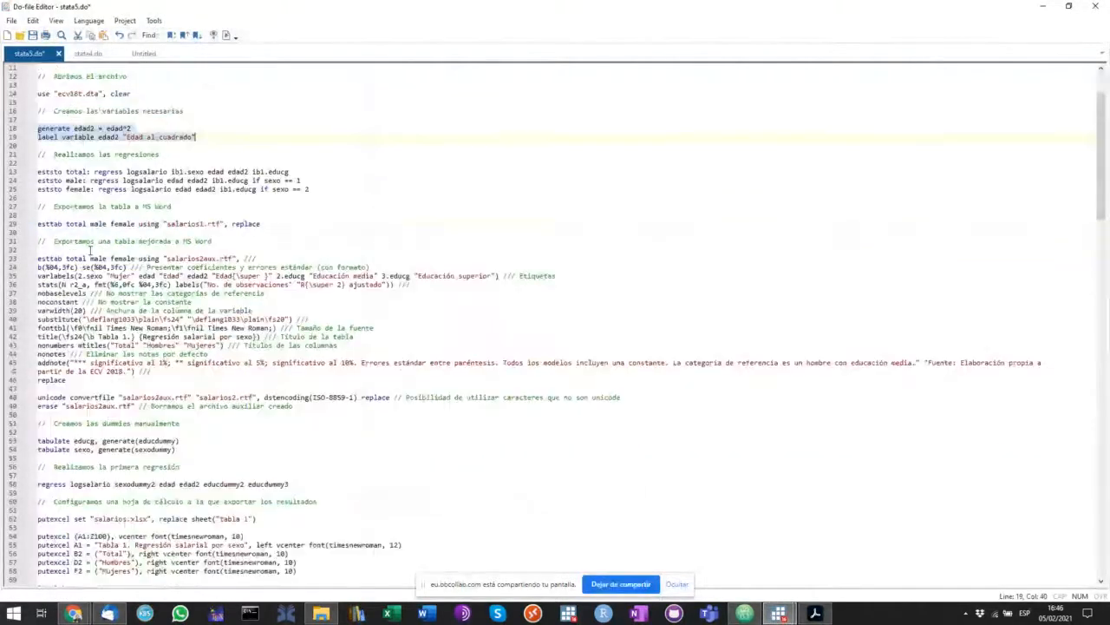
pyautogui.scroll(3, 89, 251)
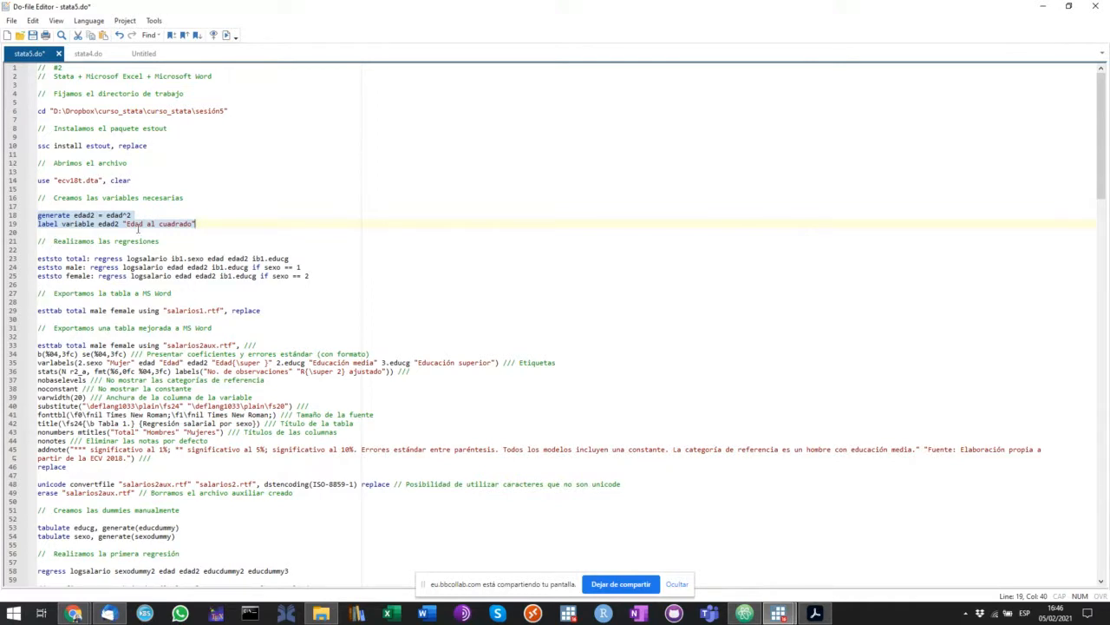
pyautogui.moveTo(94, 259); pyautogui.dragTo(37, 259)
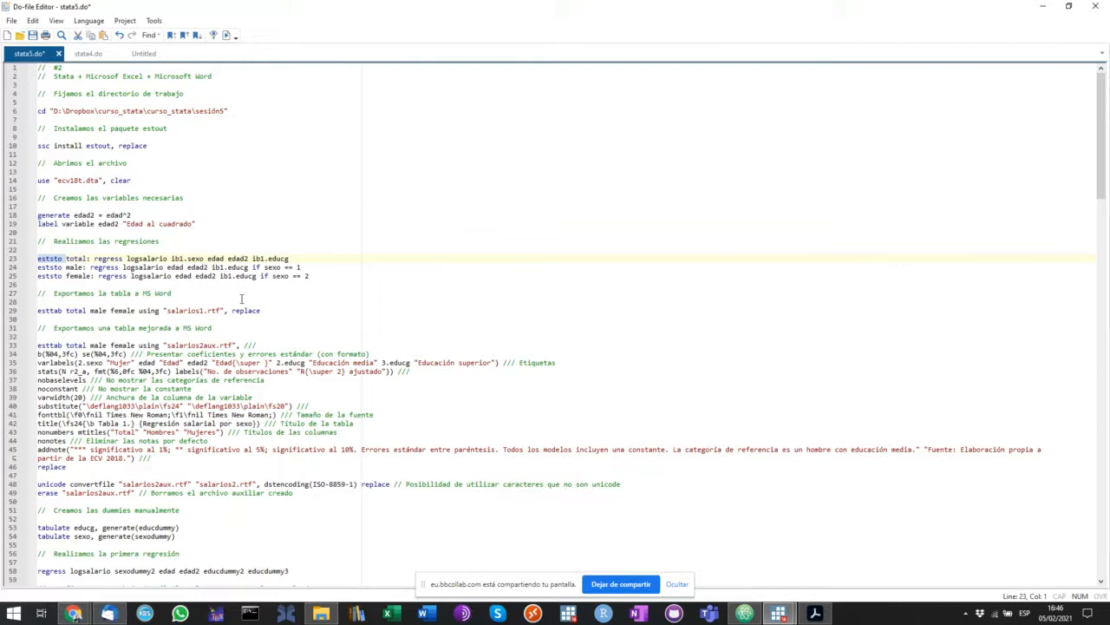
pyautogui.moveTo(324, 279); pyautogui.dragTo(8, 254)
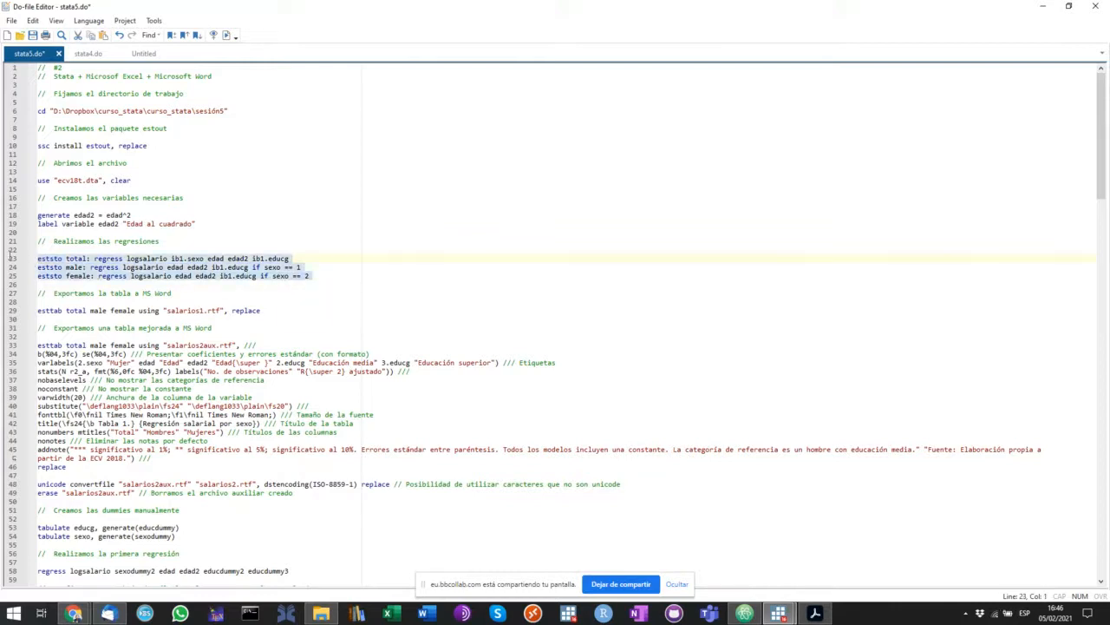
pyautogui.click(227, 34)
pyautogui.moveTo(779, 614)
pyautogui.click(713, 556)
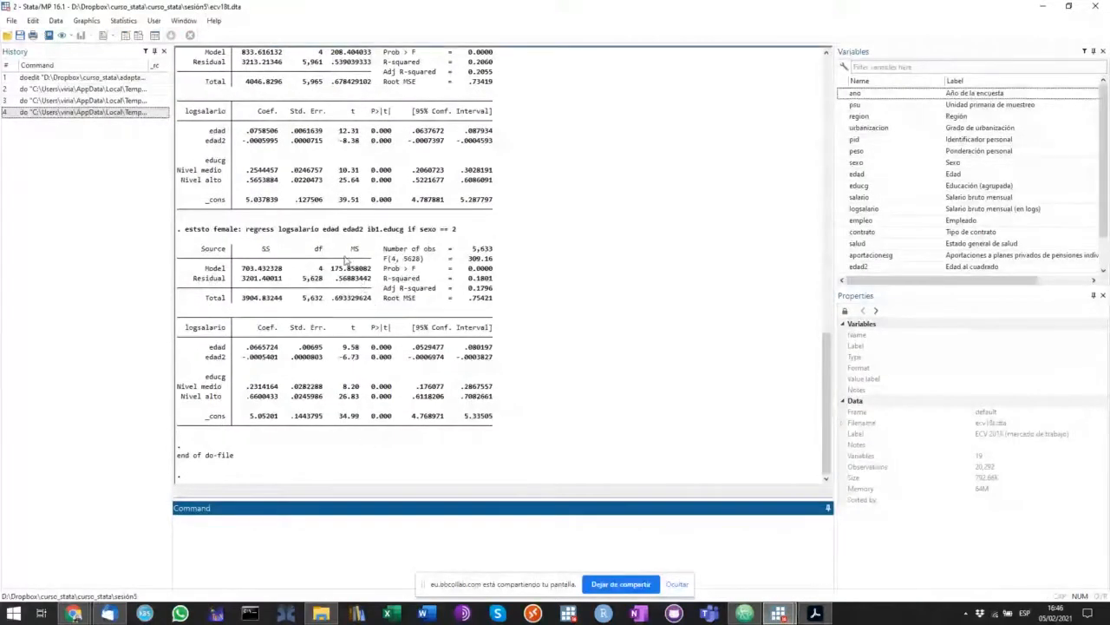
# - Examine the total, male and female regression results, including the Mujer coefficient, alongside the esttab export code
pyautogui.scroll(10, 373, 347)
pyautogui.scroll(1, 379, 319)
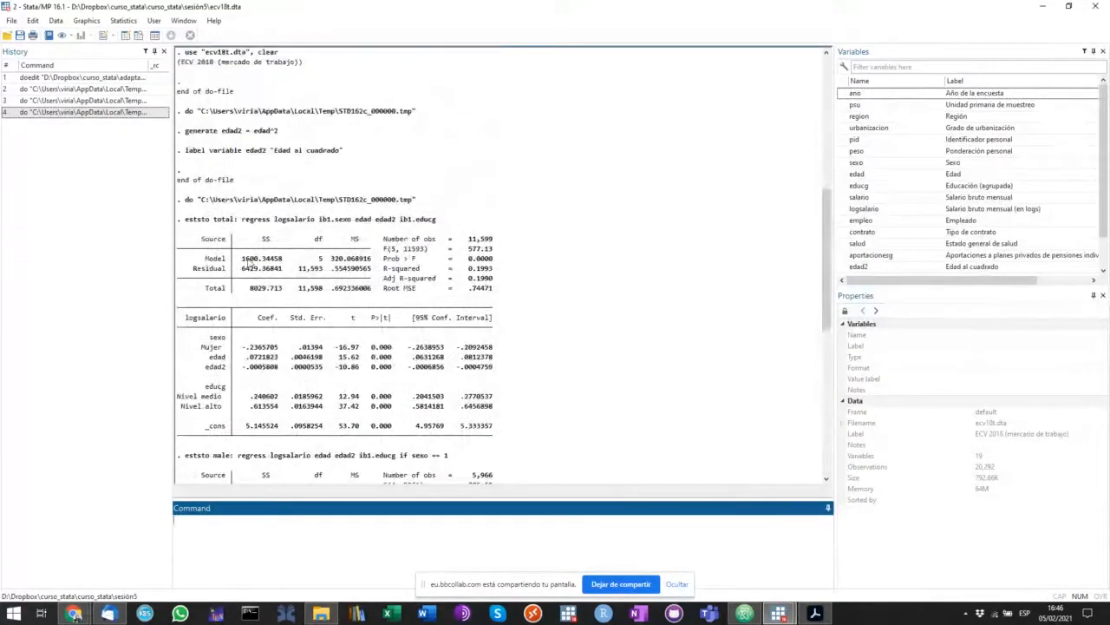
pyautogui.scroll(-1, 266, 287)
pyautogui.scroll(-3, 262, 292)
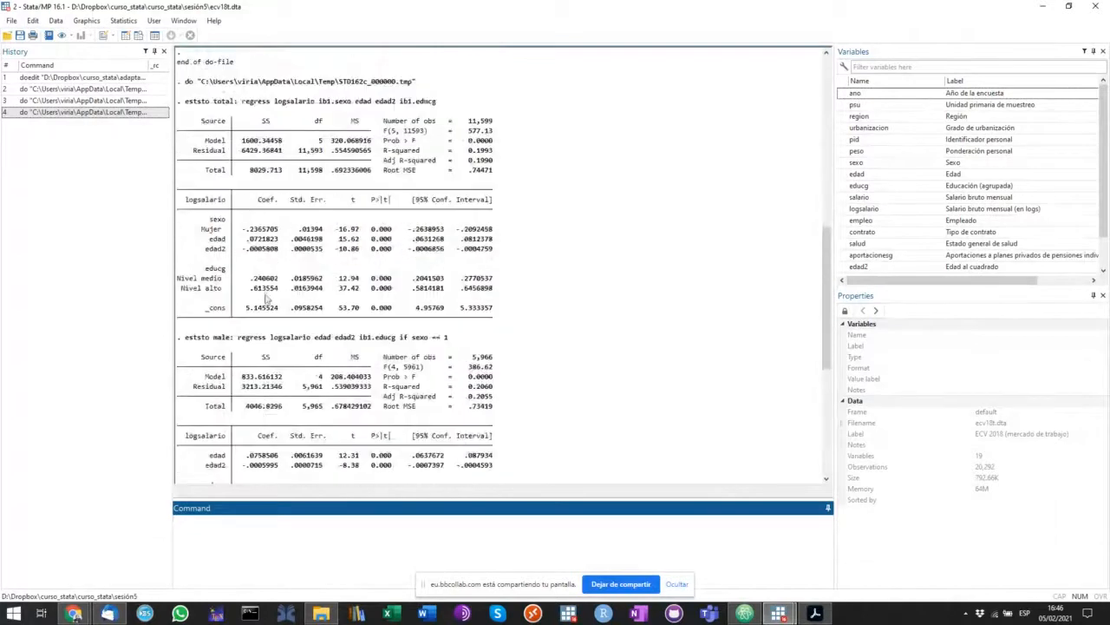
pyautogui.moveTo(243, 229); pyautogui.dragTo(507, 236)
pyautogui.scroll(-6, 317, 279)
pyautogui.scroll(-5, 317, 279)
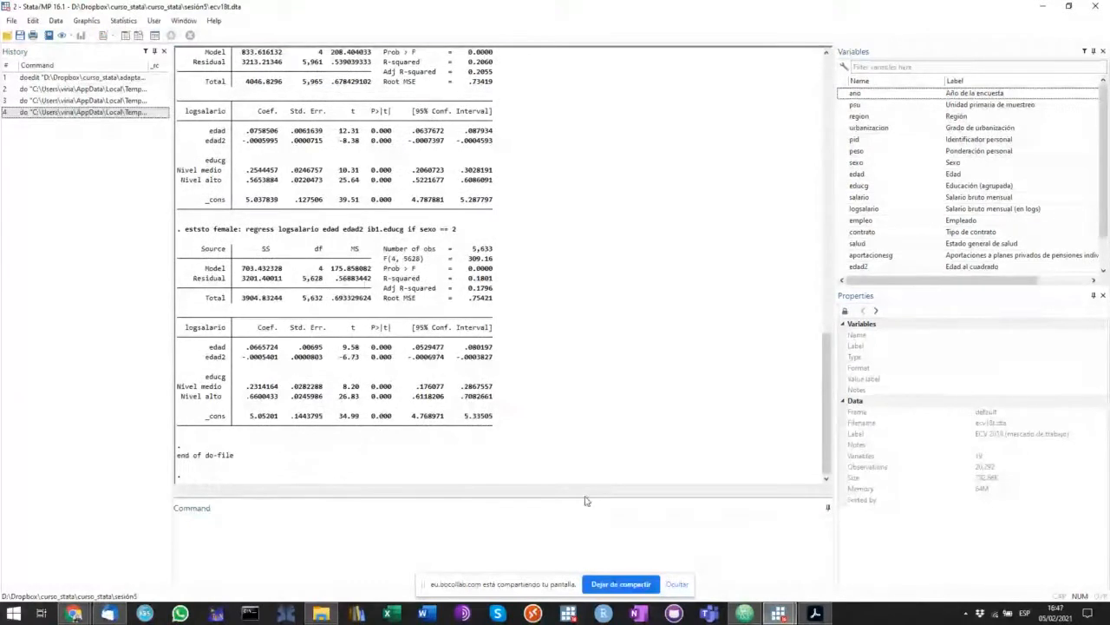
pyautogui.moveTo(779, 613)
pyautogui.click(738, 518)
pyautogui.scroll(-3, 260, 330)
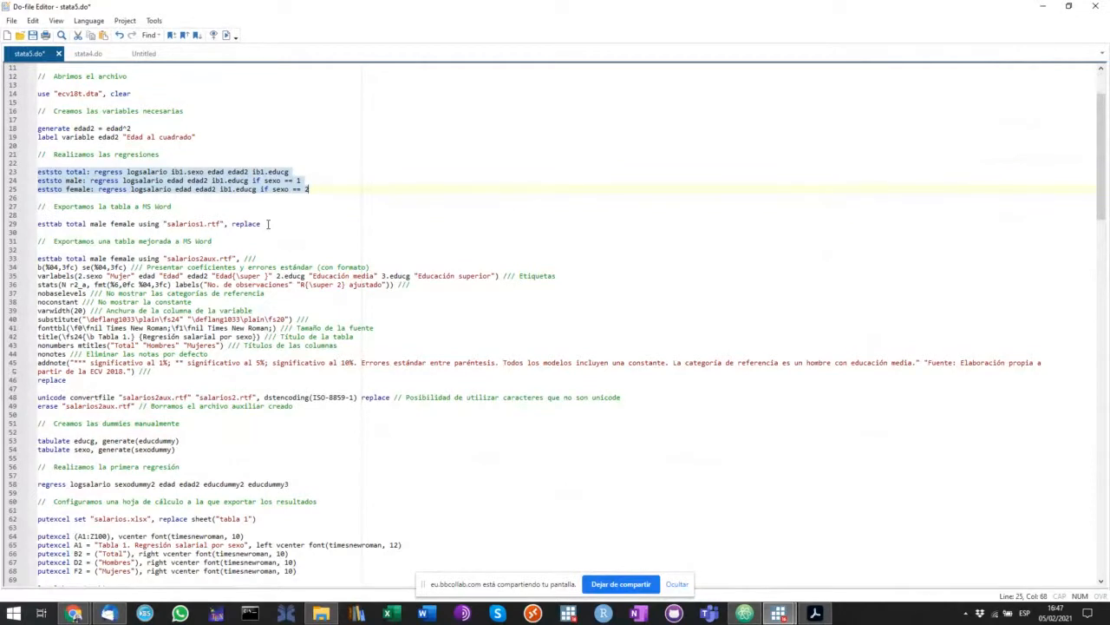
pyautogui.moveTo(779, 613)
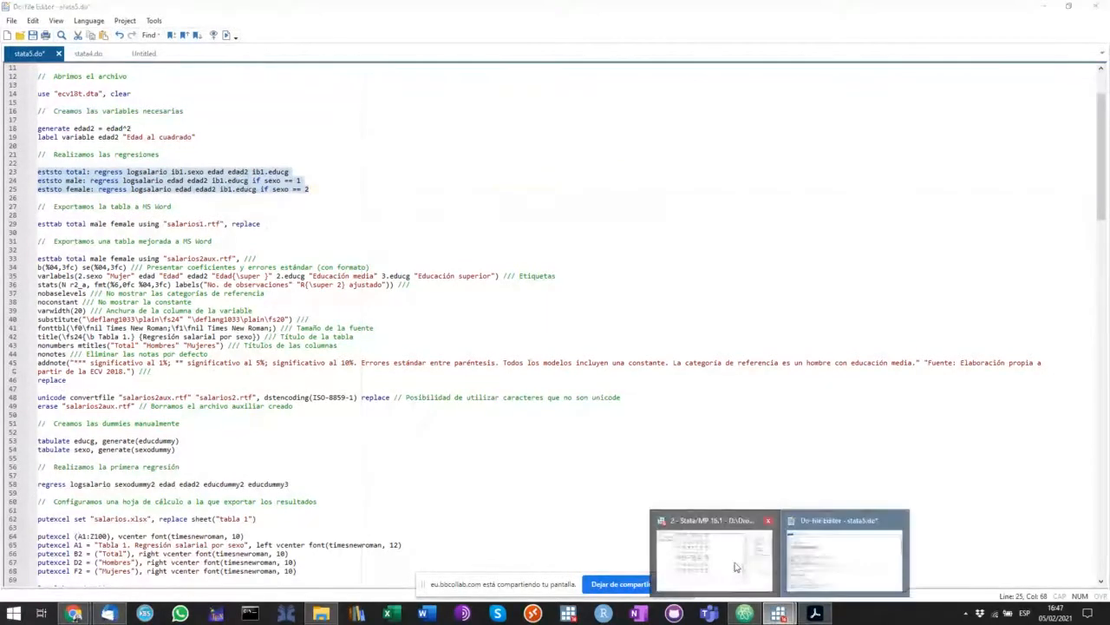
pyautogui.click(736, 567)
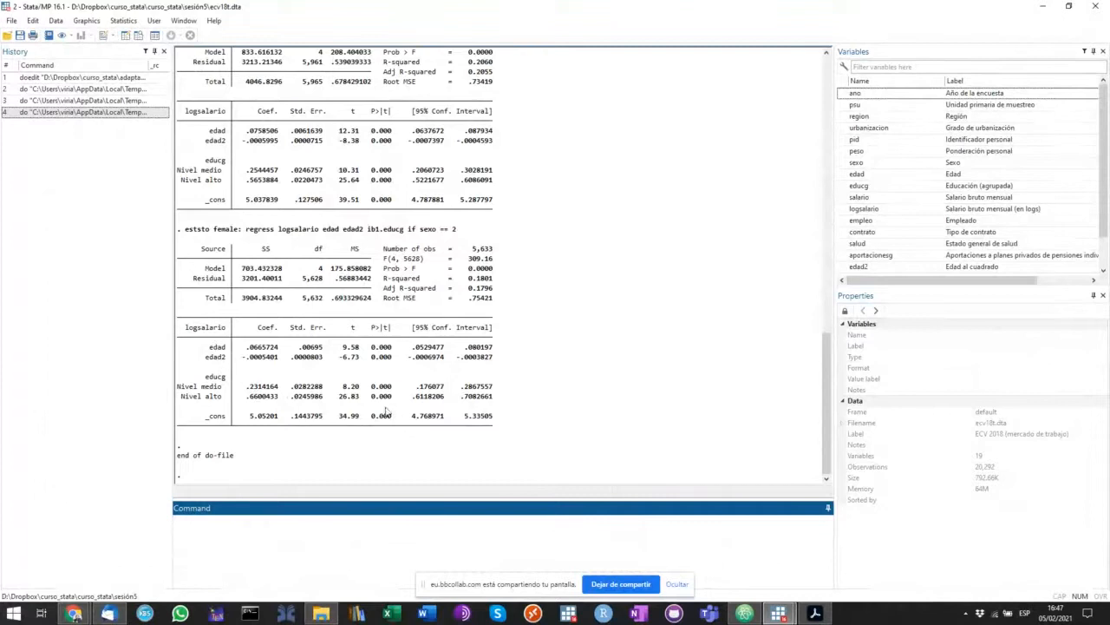
# - Run the esttab line that exports the total, male and female models to salarios1.rtf with replace, and check the output
pyautogui.moveTo(781, 613)
pyautogui.click(824, 552)
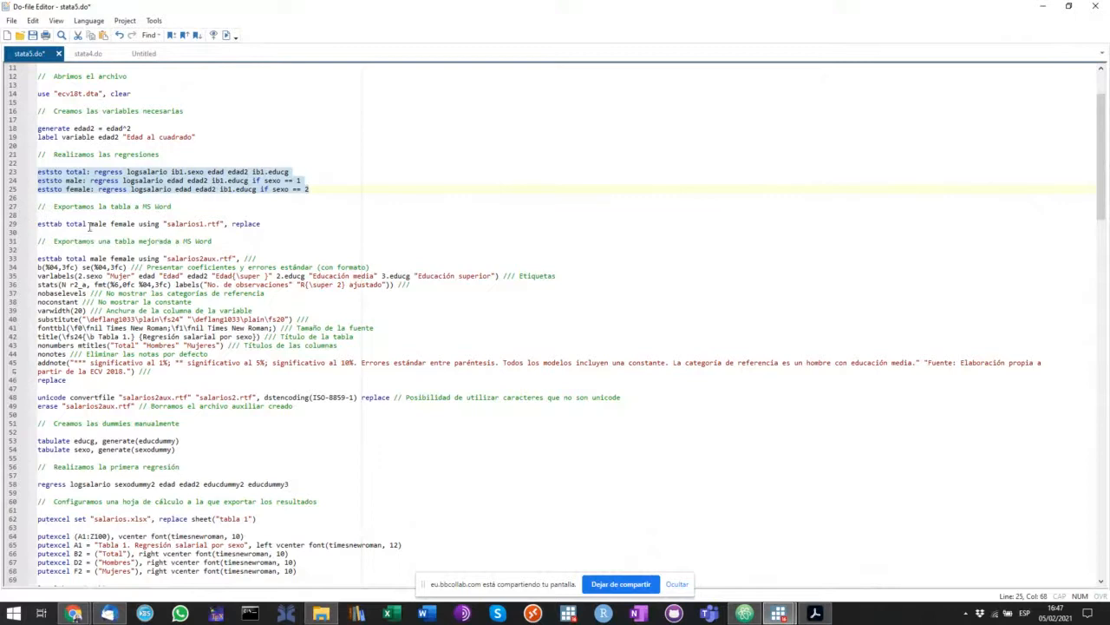
pyautogui.click(209, 224)
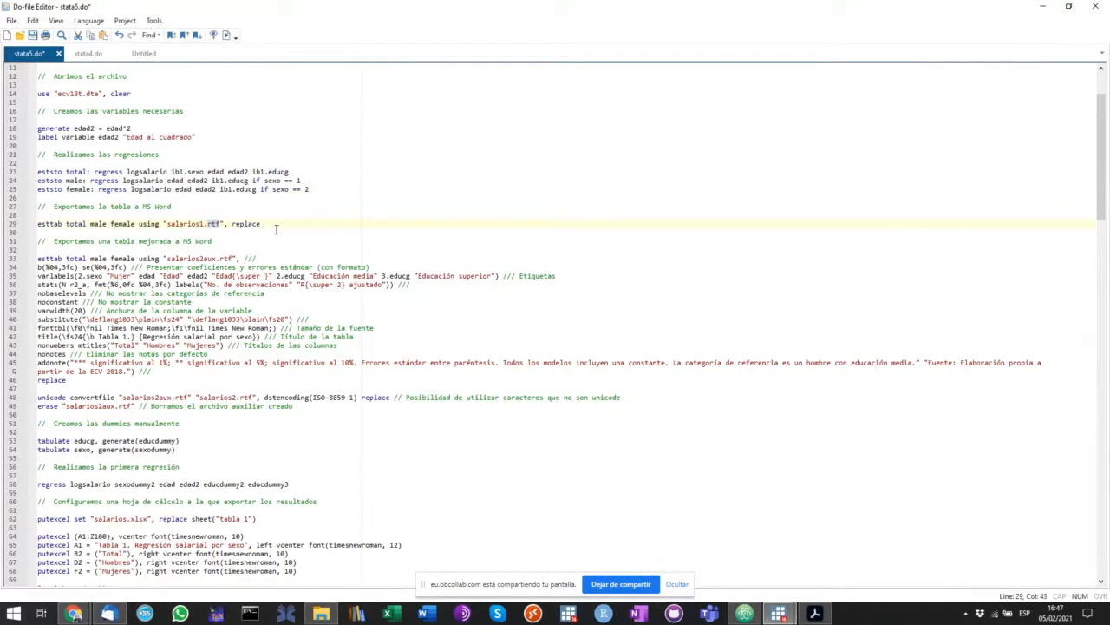
pyautogui.click(121, 240)
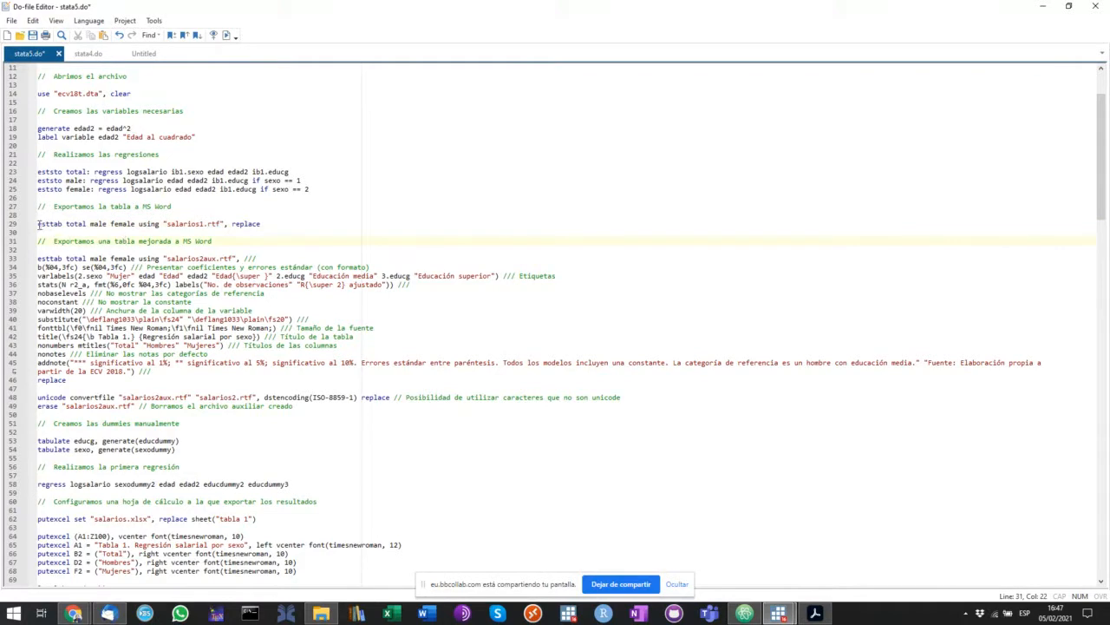
pyautogui.moveTo(38, 223); pyautogui.dragTo(280, 224)
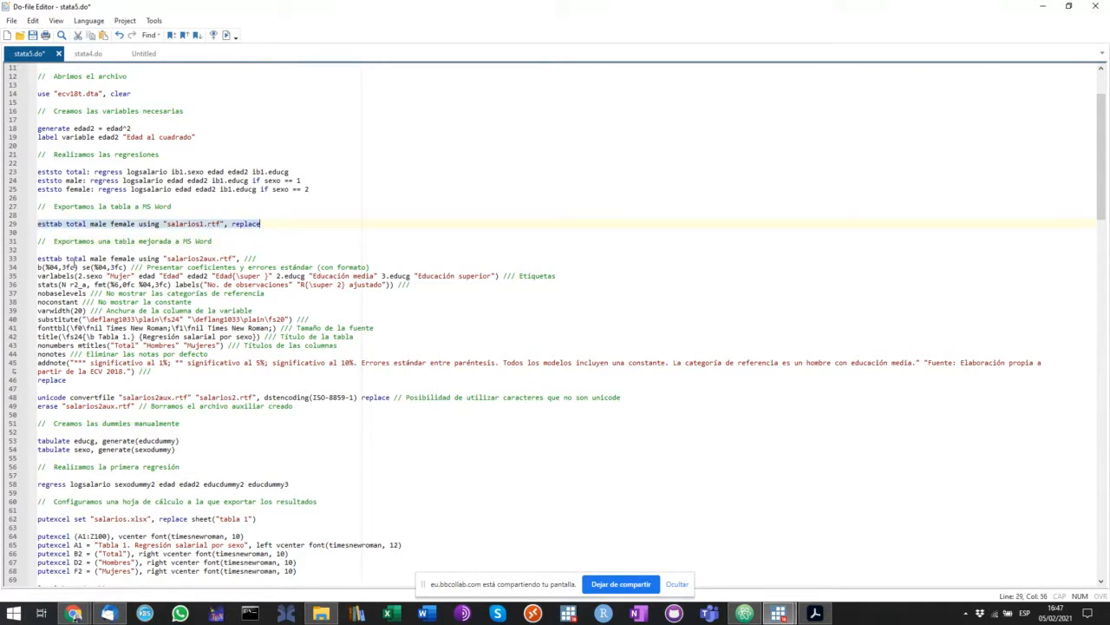
pyautogui.click(76, 250)
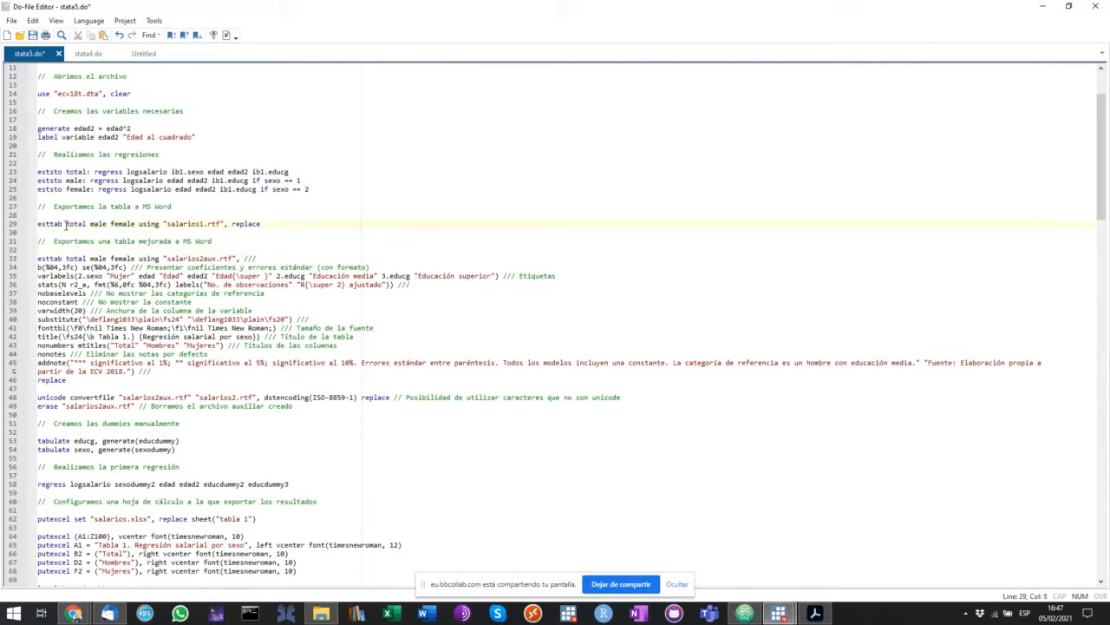
pyautogui.moveTo(66, 224); pyautogui.dragTo(90, 224)
pyautogui.moveTo(288, 227); pyautogui.dragTo(37, 223)
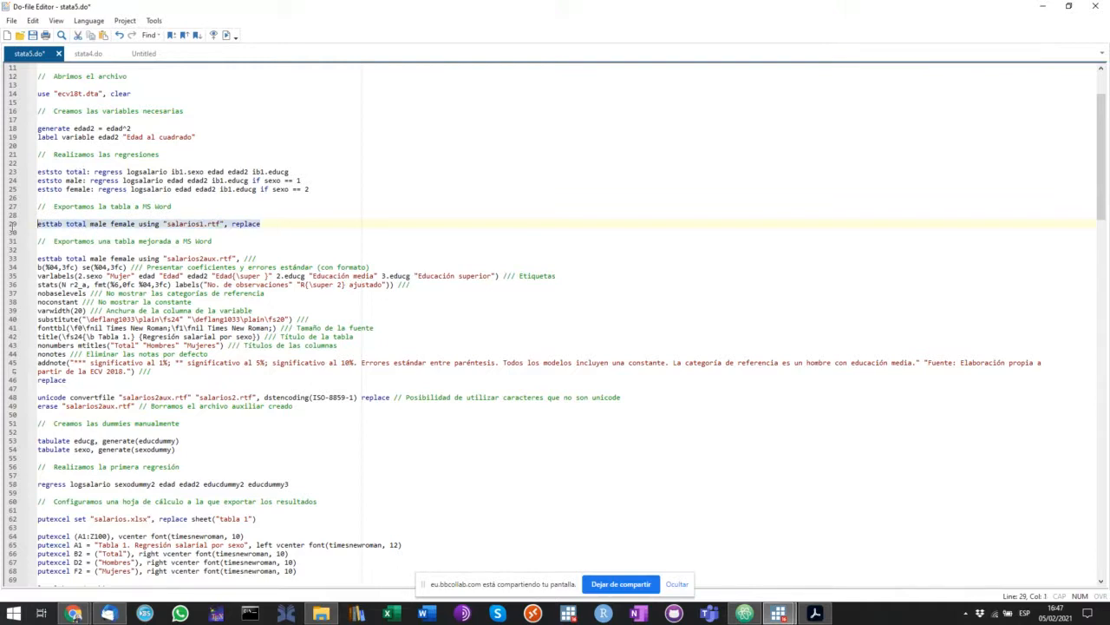
pyautogui.click(225, 37)
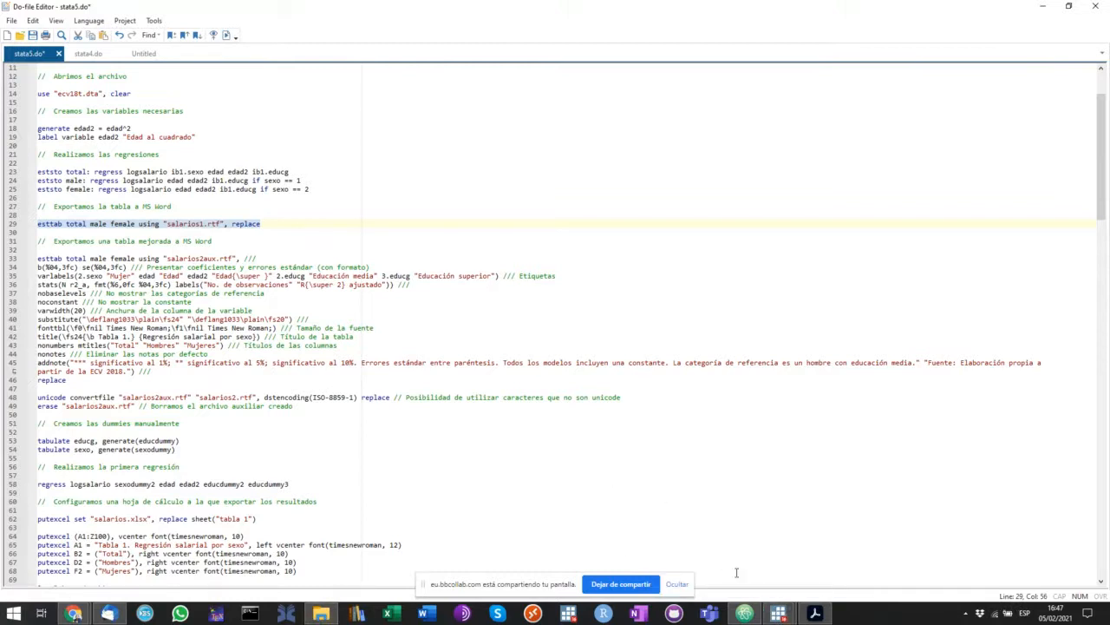
pyautogui.moveTo(776, 615)
pyautogui.click(690, 559)
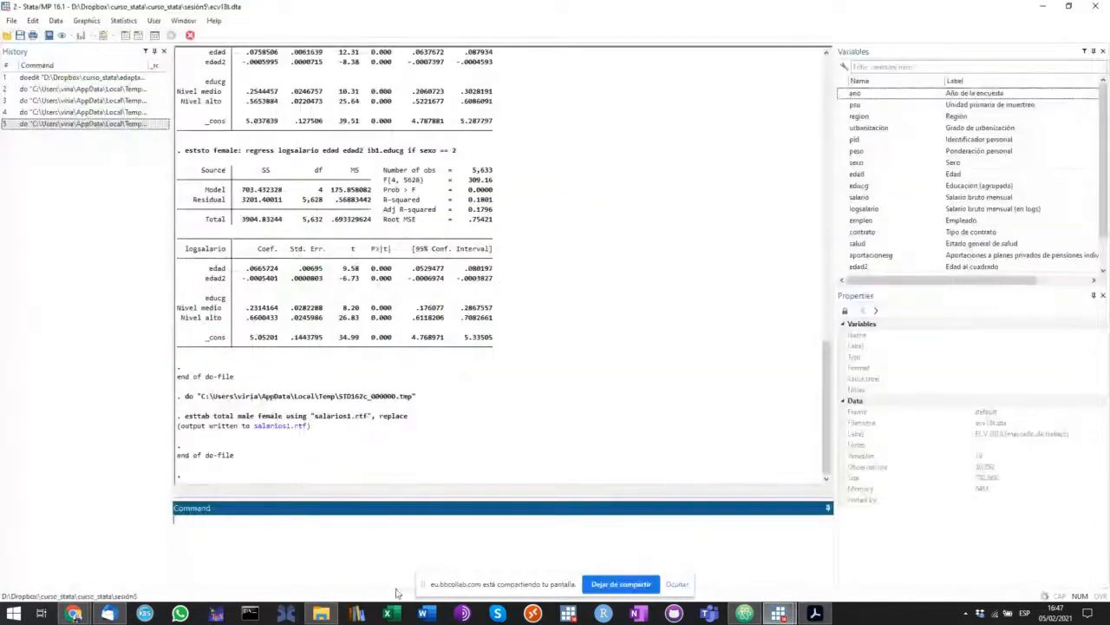
# - Open the exported salarios1.rtf in Word and examine the regression table, including the 1.educg reference-category rows
pyautogui.click(281, 426)
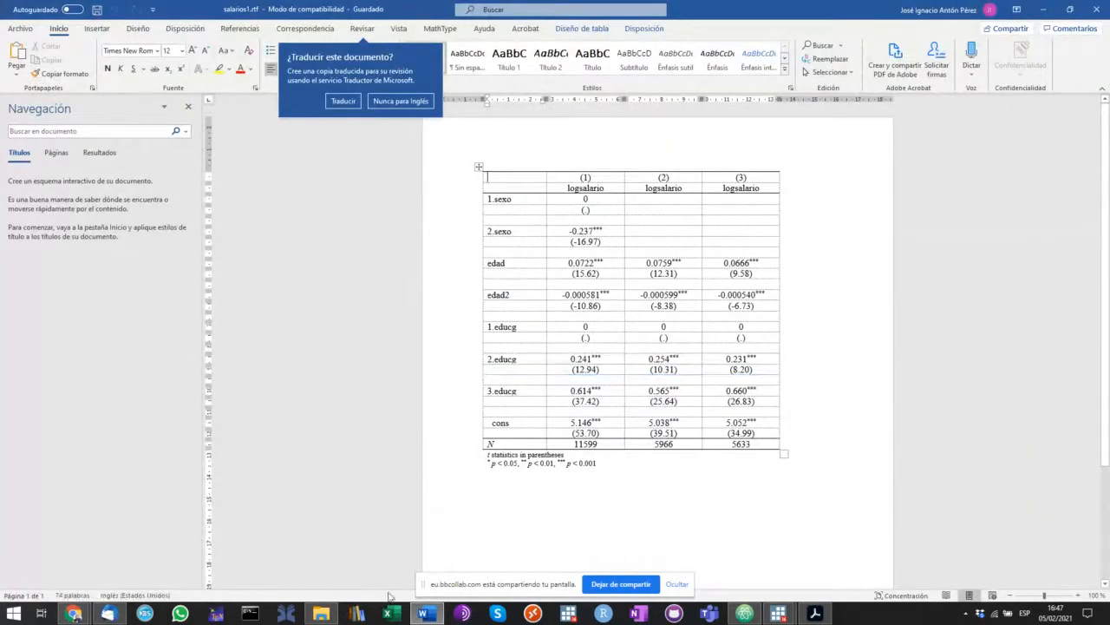
pyautogui.click(434, 612)
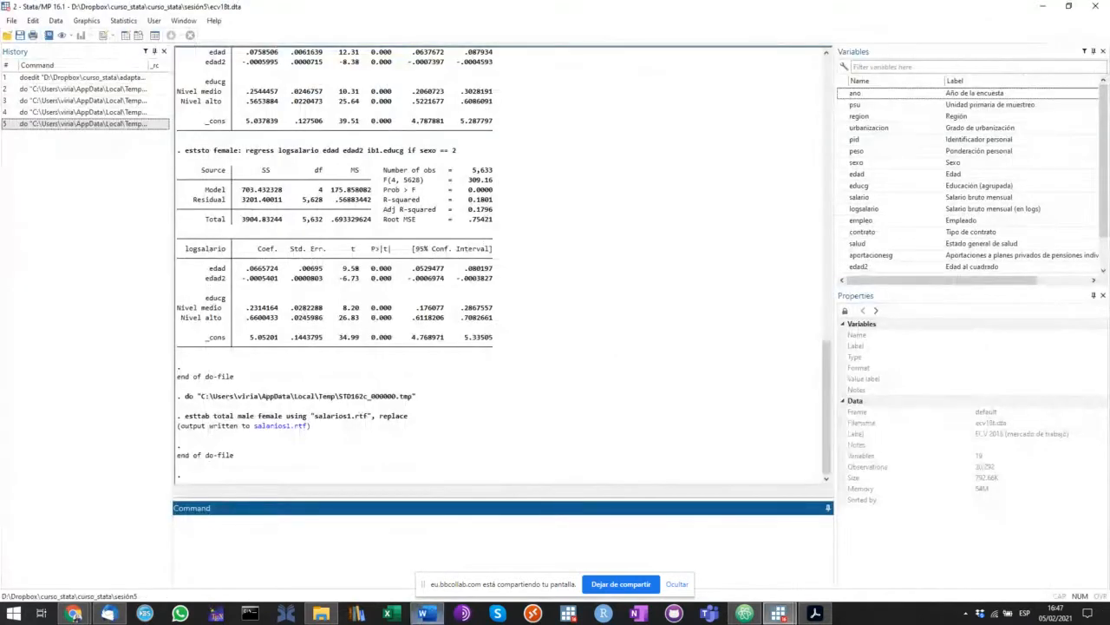
pyautogui.click(433, 615)
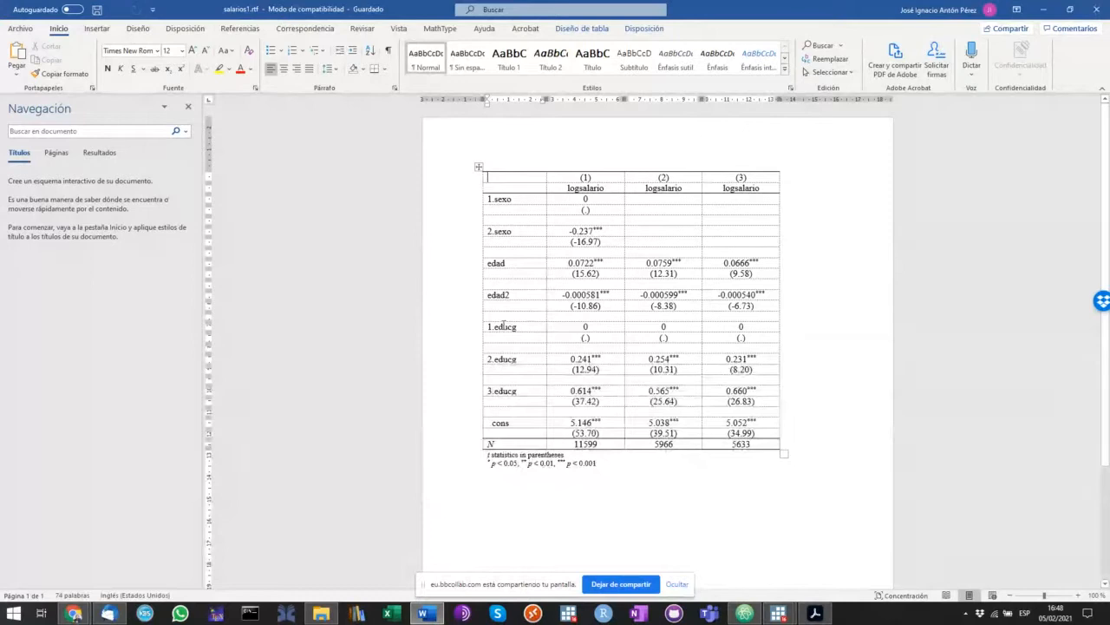
pyautogui.moveTo(499, 327); pyautogui.dragTo(767, 339)
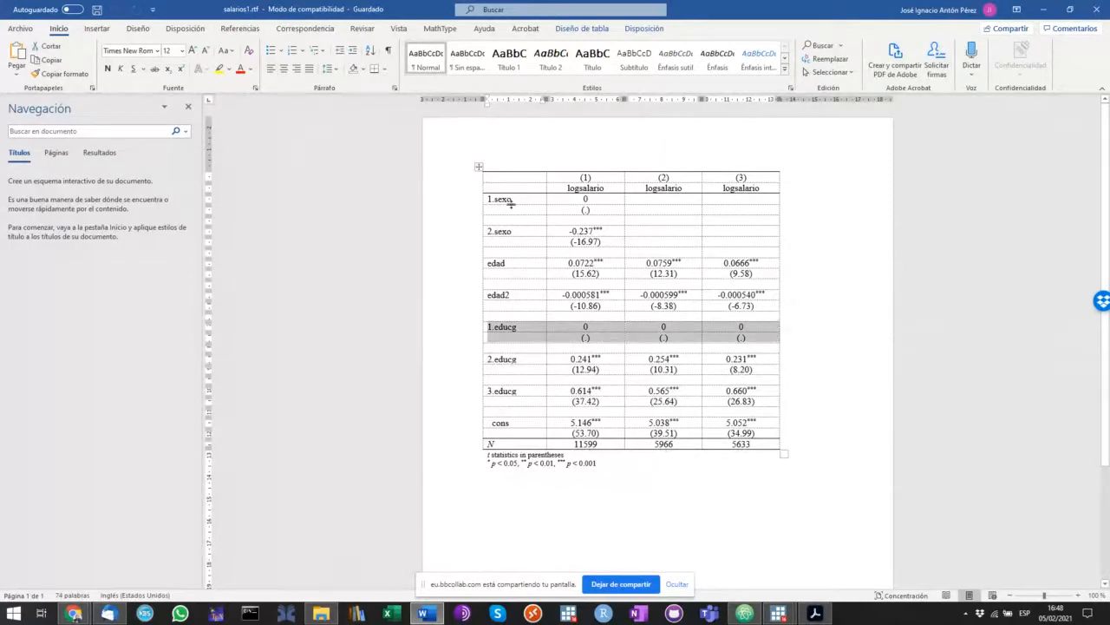
pyautogui.moveTo(537, 477); pyautogui.dragTo(456, 173)
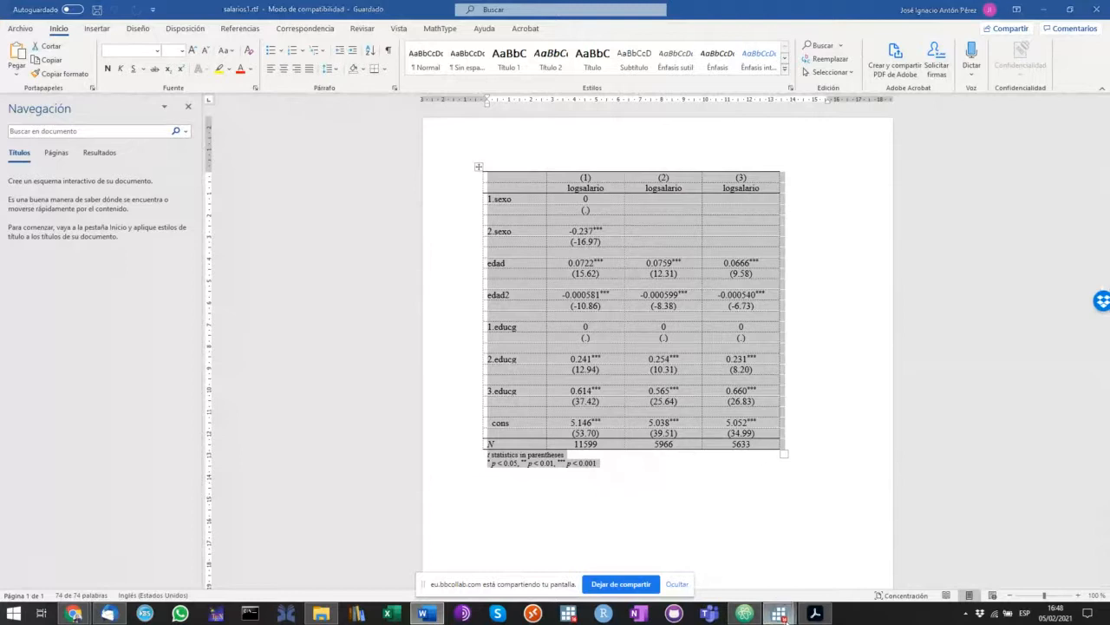
# - Run the do-file block on lines 33 to 49 that exports the improved table, converts it to salarios2.rtf and erases salarios2aux.rtf
pyautogui.click(778, 613)
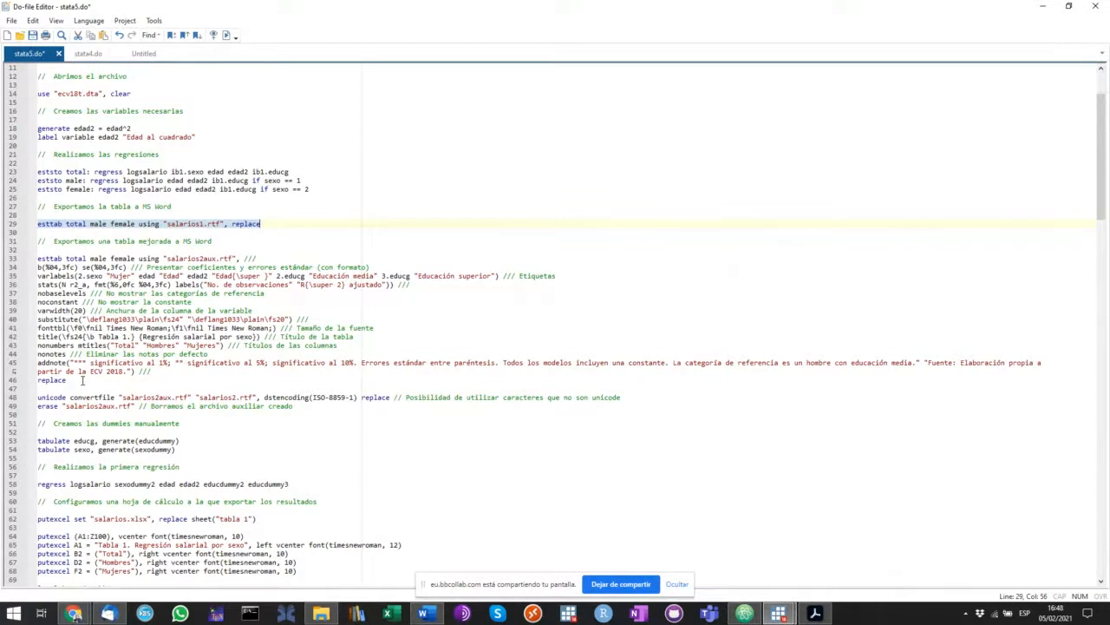
pyautogui.moveTo(311, 414); pyautogui.dragTo(2, 293)
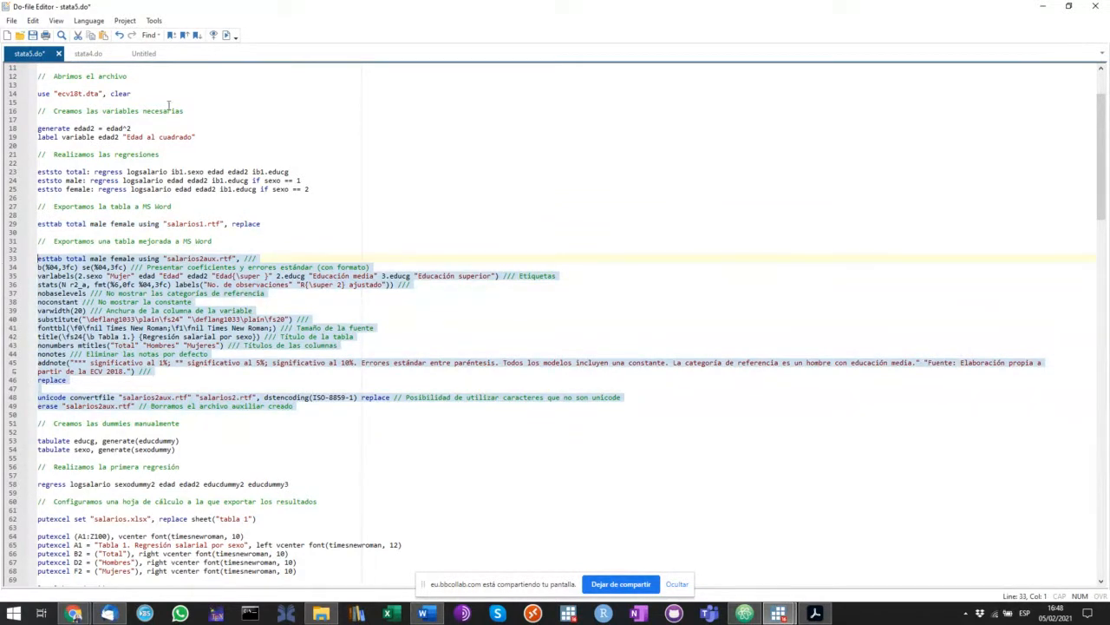
pyautogui.click(227, 36)
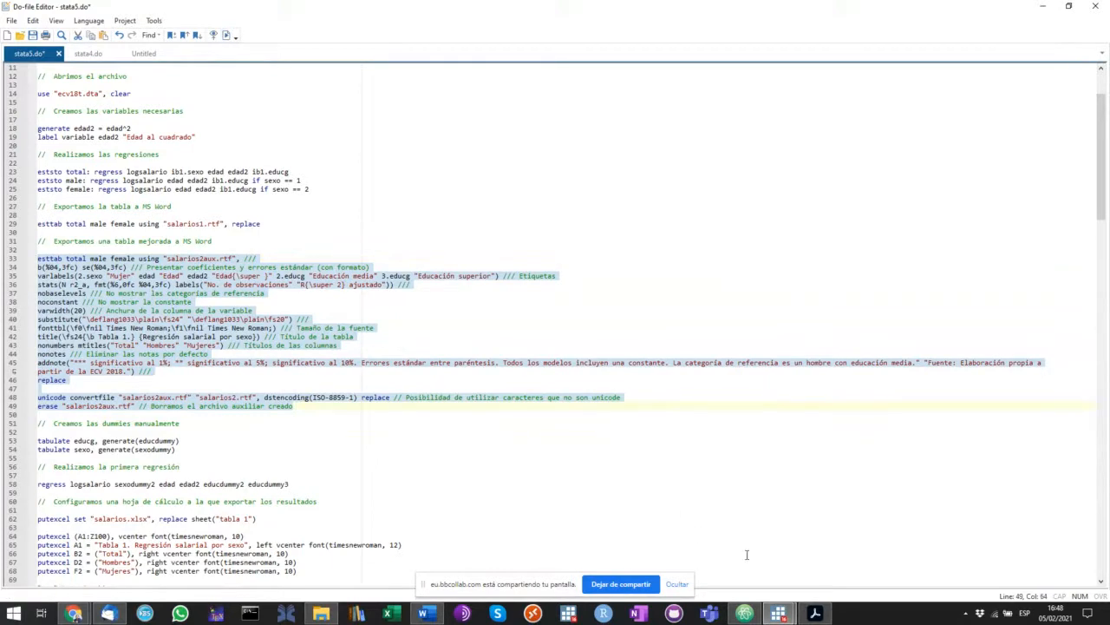
pyautogui.moveTo(763, 605)
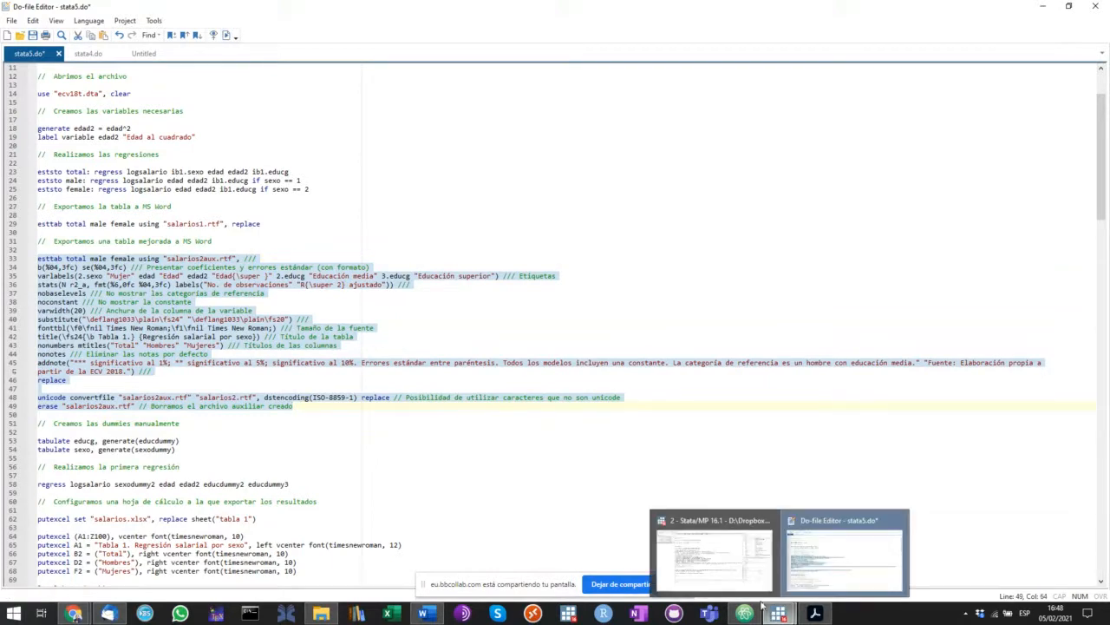
pyautogui.click(713, 553)
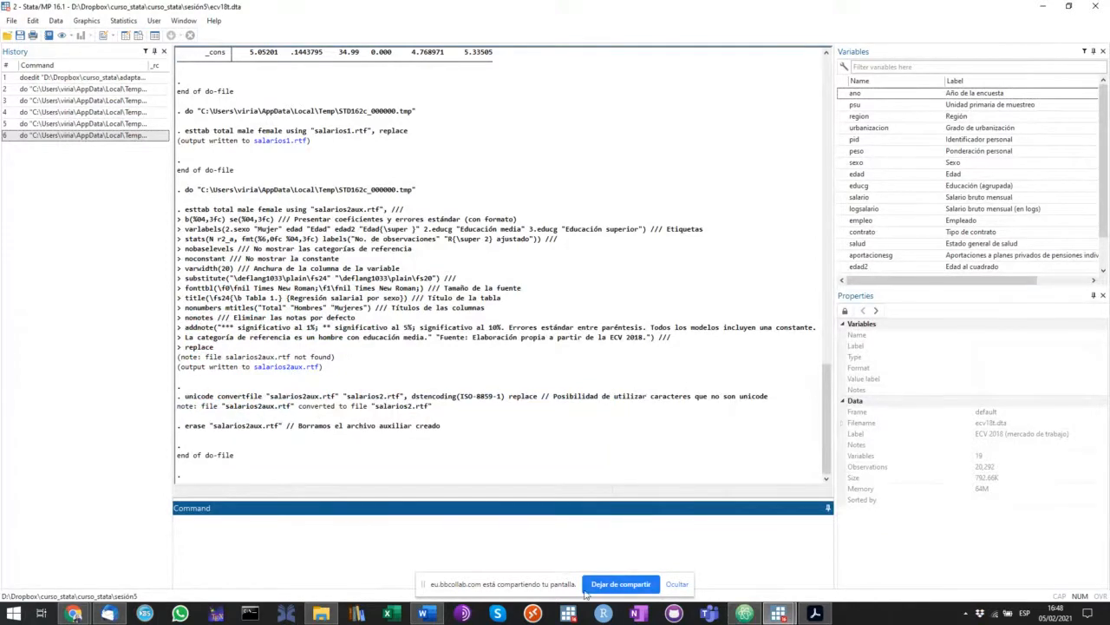
# - Open salarios2.rtf from the curso_stata sesión5 folder in Word and examine the improved regression table
pyautogui.click(321, 613)
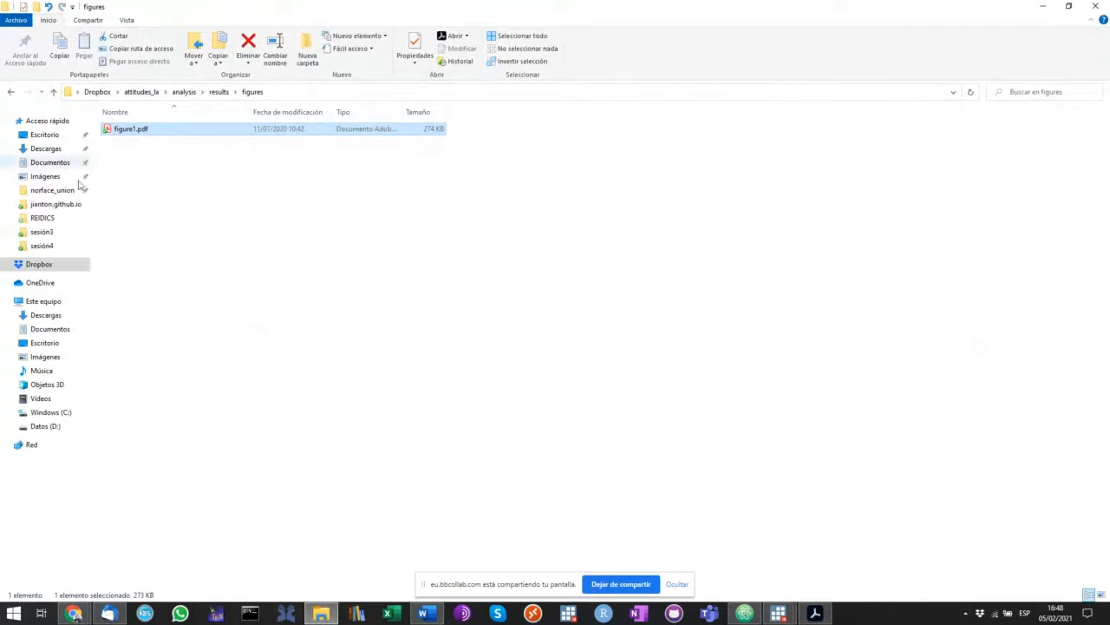
pyautogui.click(48, 246)
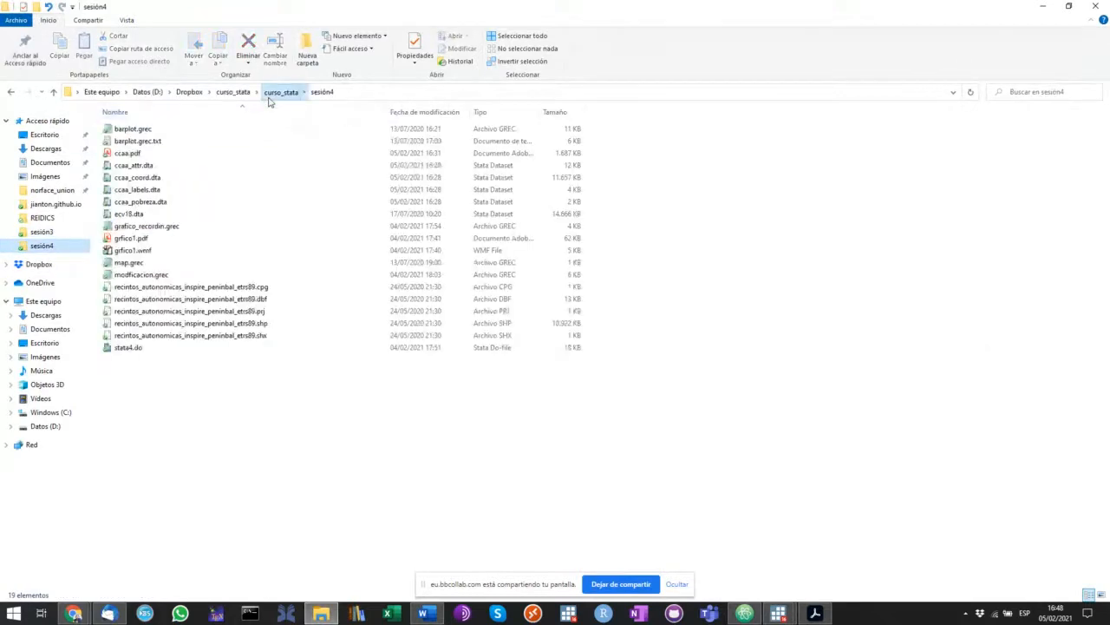
pyautogui.click(275, 92)
pyautogui.click(141, 203)
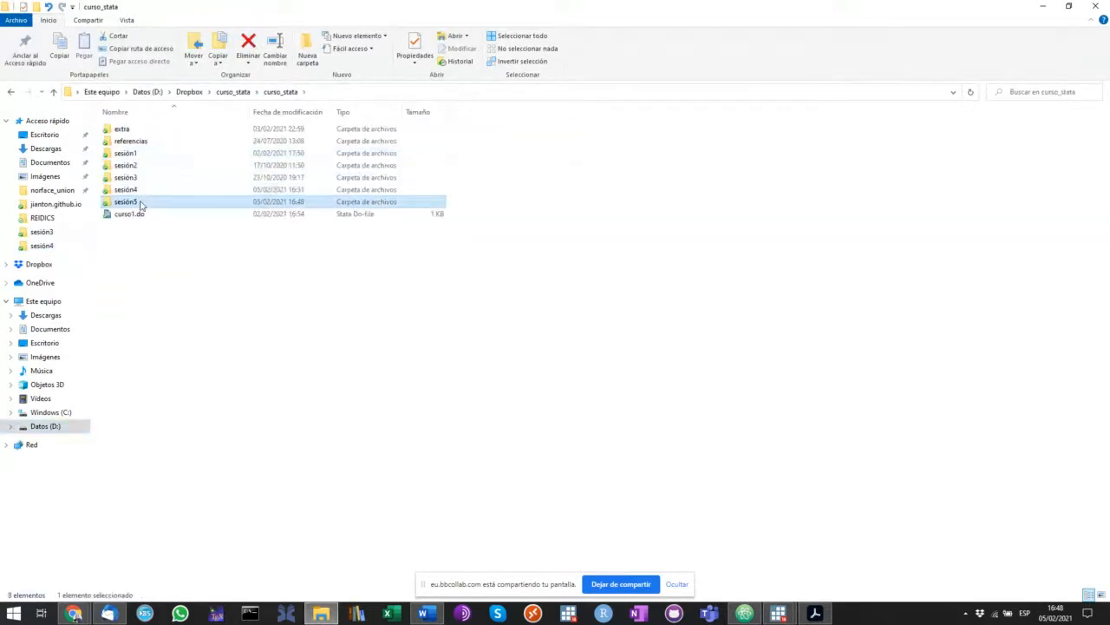
pyautogui.doubleClick(140, 204)
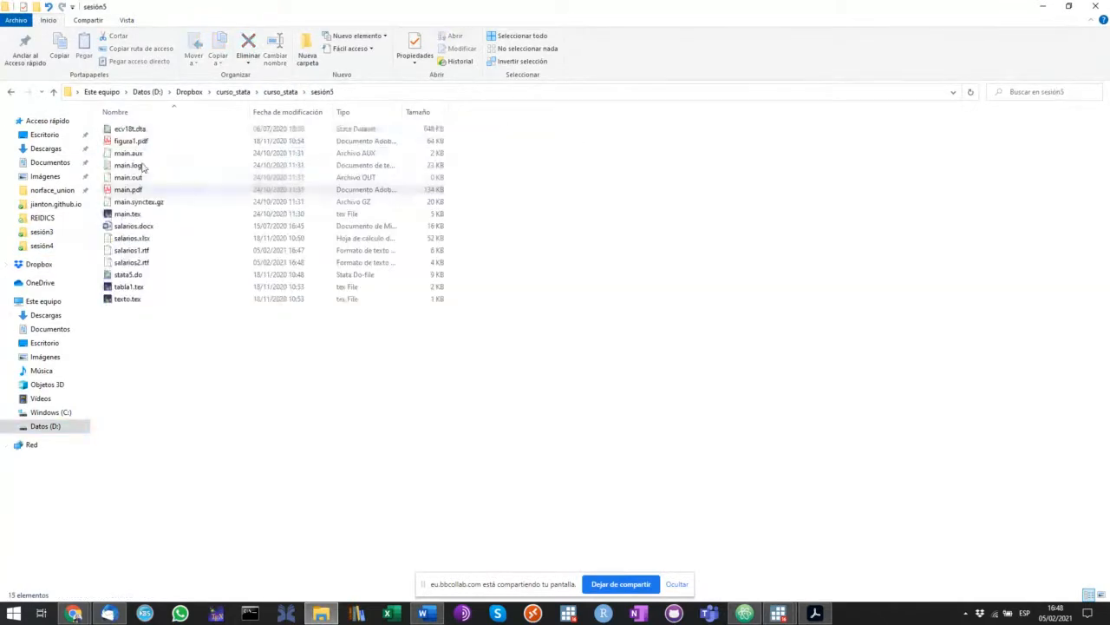
pyautogui.doubleClick(147, 269)
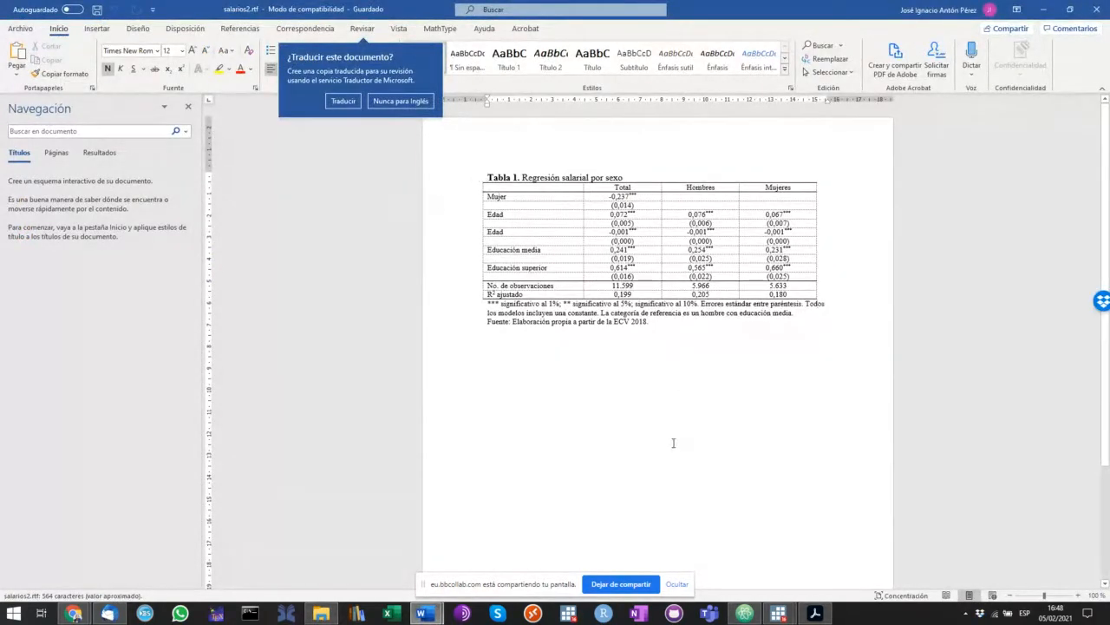
pyautogui.moveTo(434, 612)
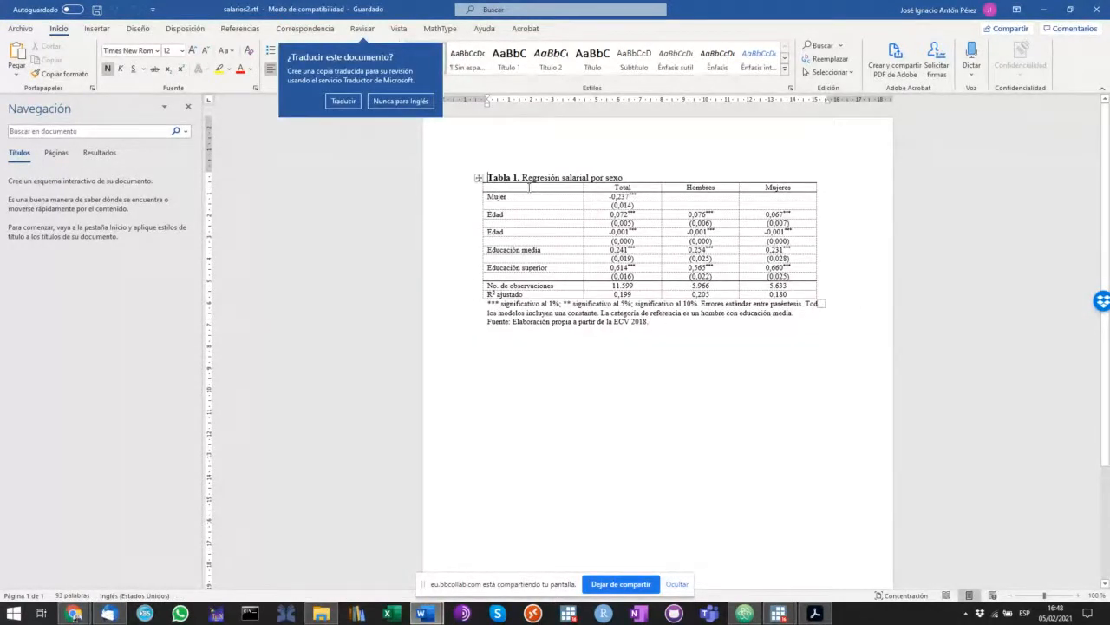
# - Autofit the whole regression table to the window and set its row height to 0.9 cm
pyautogui.click(478, 178)
pyautogui.rightClick(480, 182)
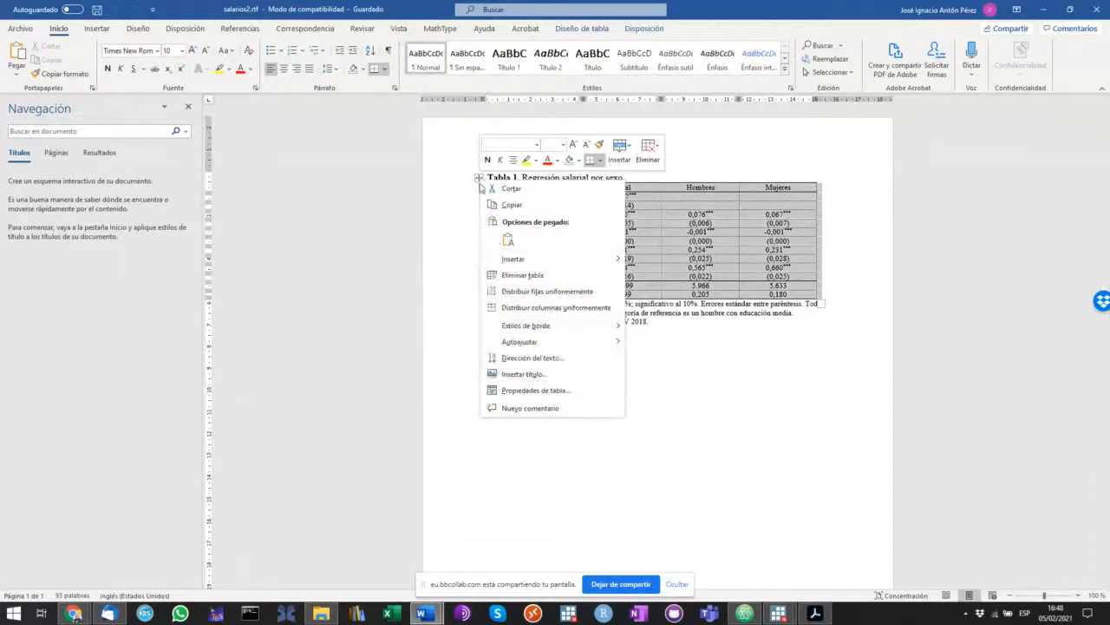
pyautogui.moveTo(525, 342)
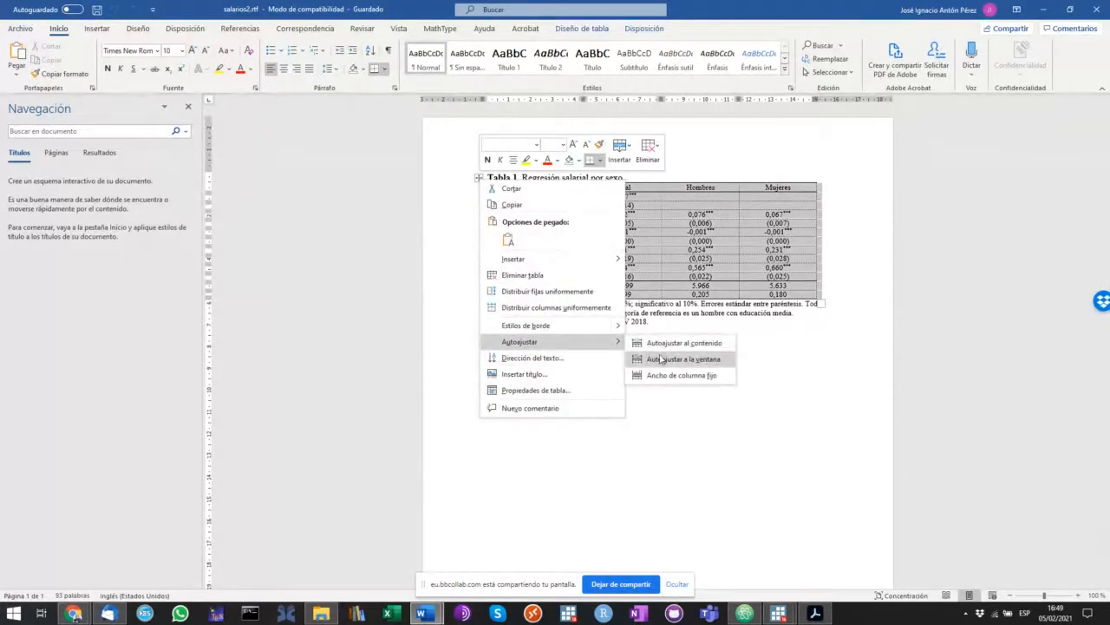
pyautogui.click(661, 359)
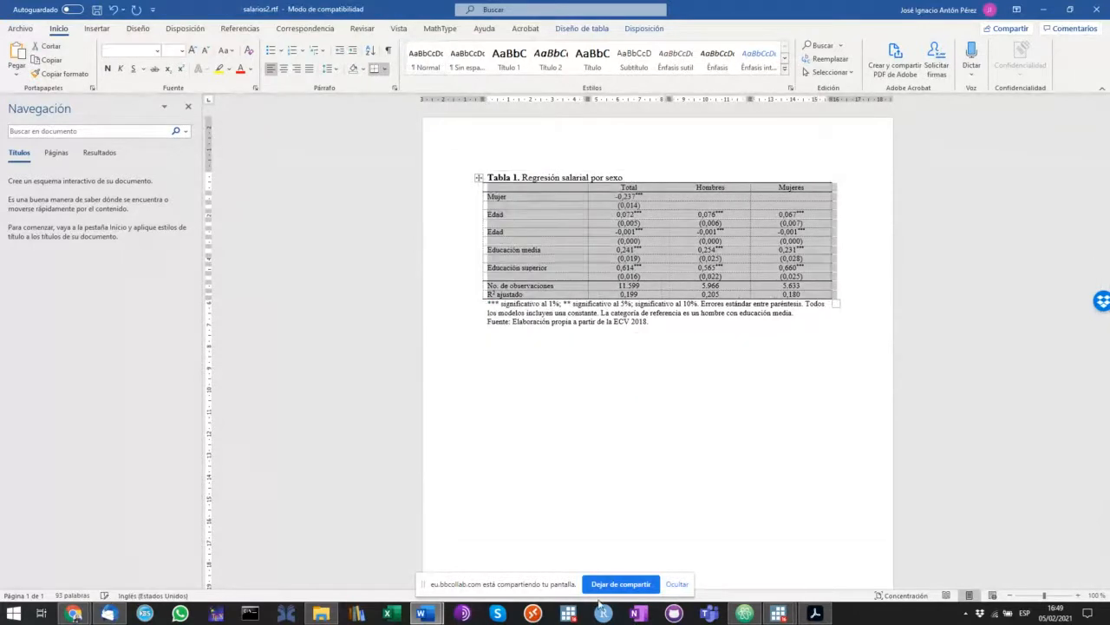
pyautogui.click(644, 29)
pyautogui.click(566, 50)
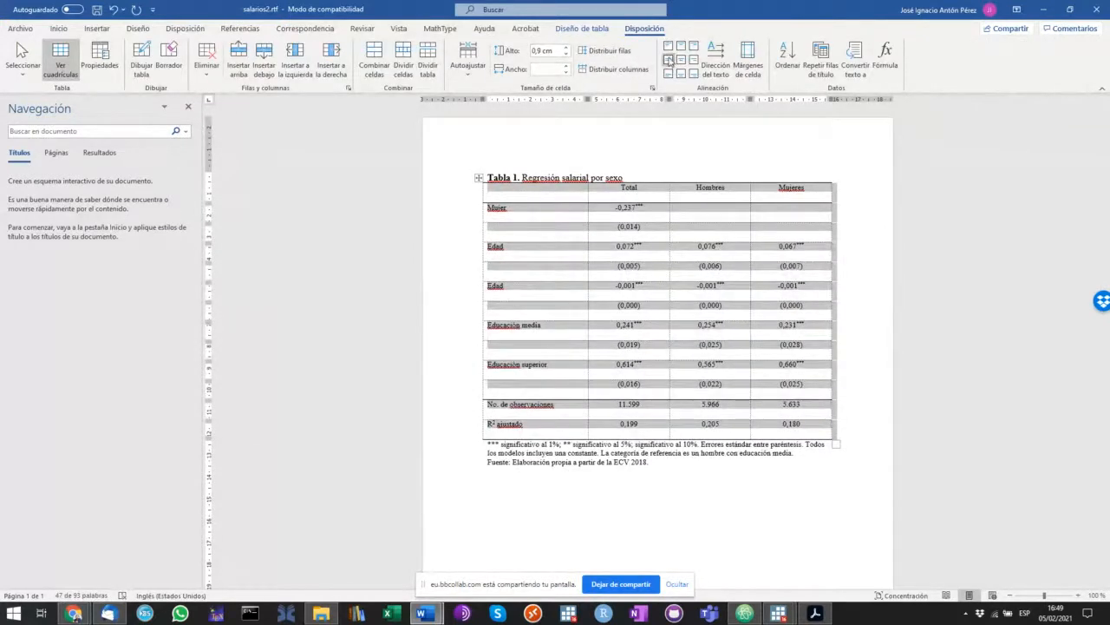
# - Vertically centre the table's label column with left alignment, and centre the Total, Hombres and Mujeres columns both ways
pyautogui.click(567, 230)
pyautogui.moveTo(526, 194); pyautogui.dragTo(539, 431)
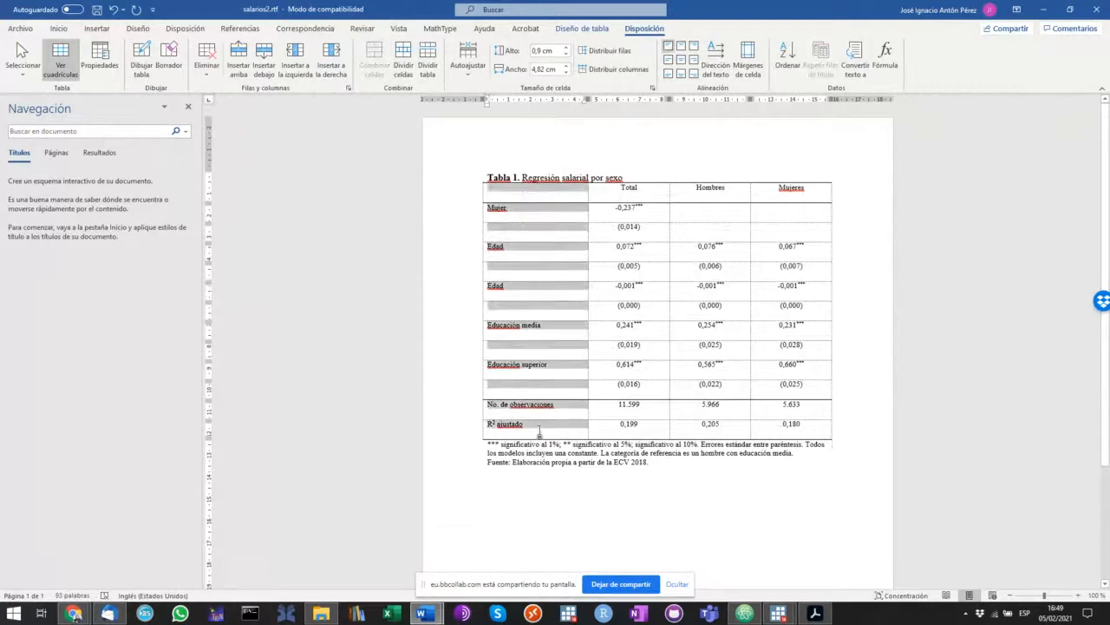
pyautogui.click(668, 59)
pyautogui.moveTo(631, 192); pyautogui.dragTo(798, 429)
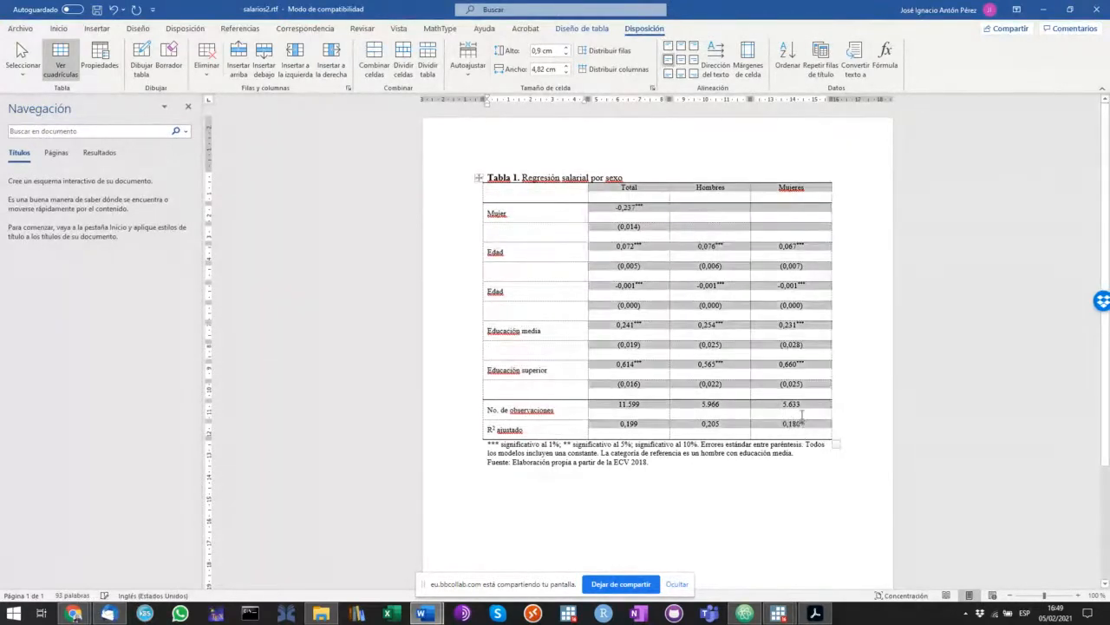
pyautogui.click(682, 60)
pyautogui.click(624, 471)
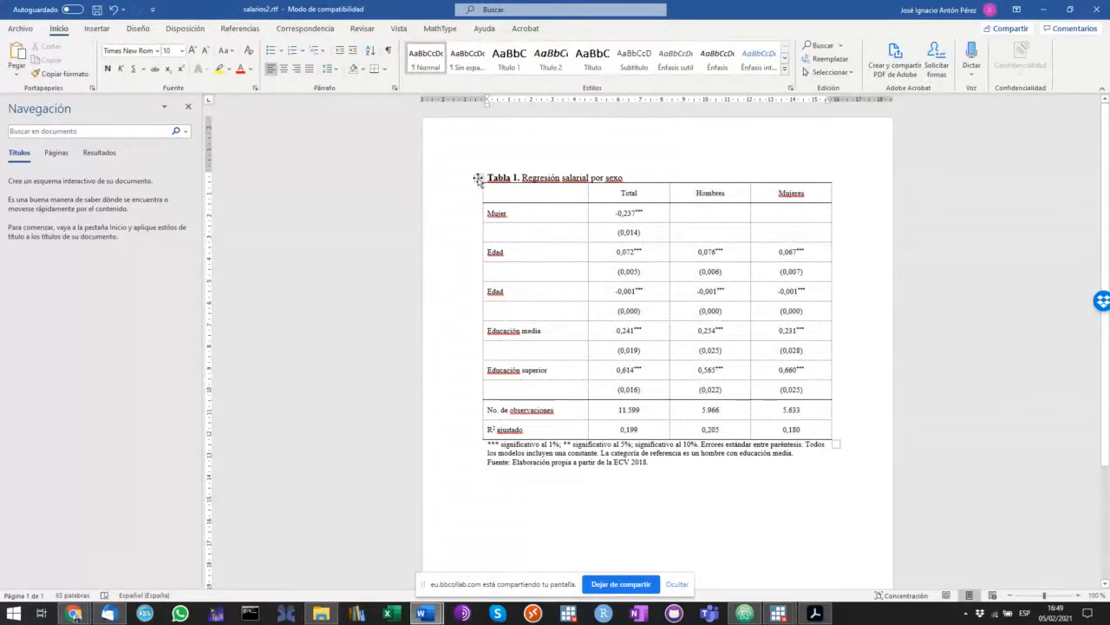
# - Copy the entire formatted regression table to the clipboard
pyautogui.click(477, 177)
pyautogui.rightClick(515, 200)
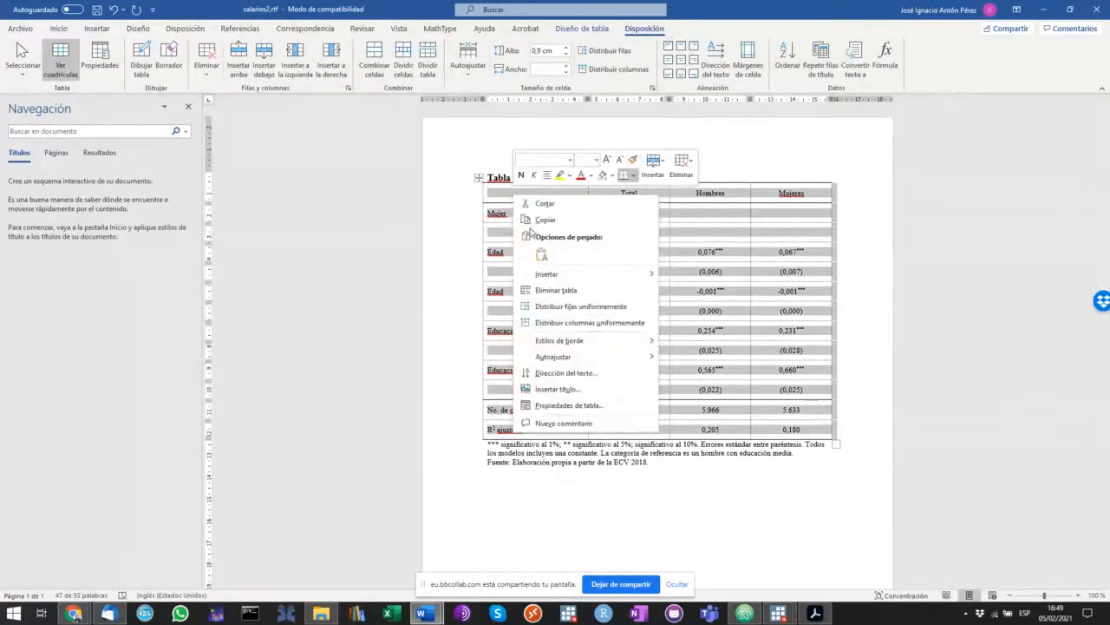
pyautogui.click(537, 221)
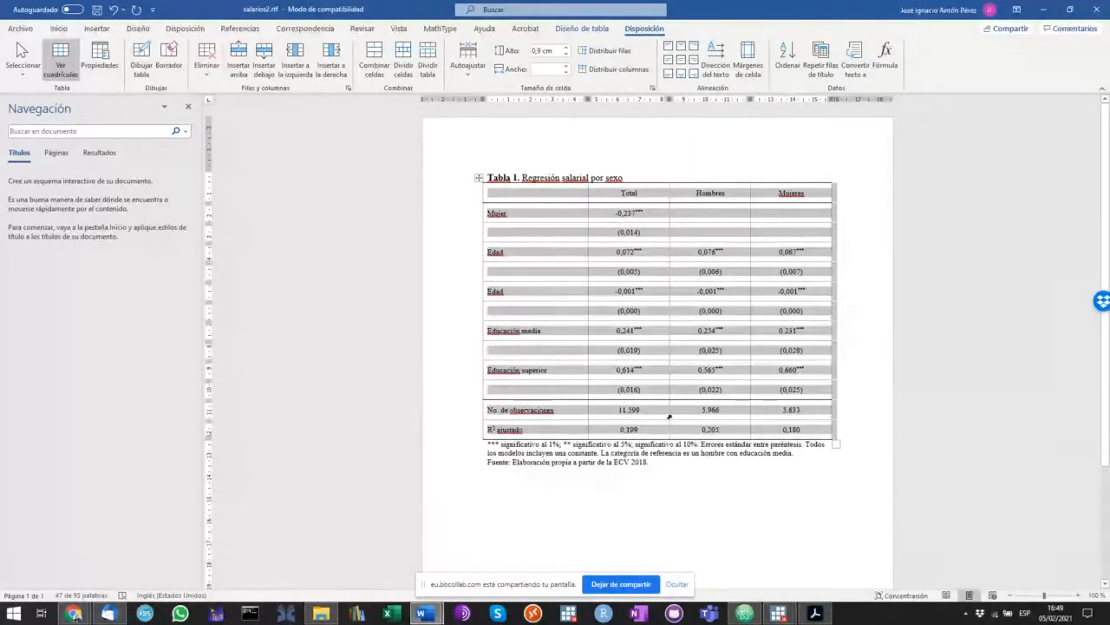
# - Review the formatted table in salarios2.rtf and close the document without saving the changes
pyautogui.click(630, 413)
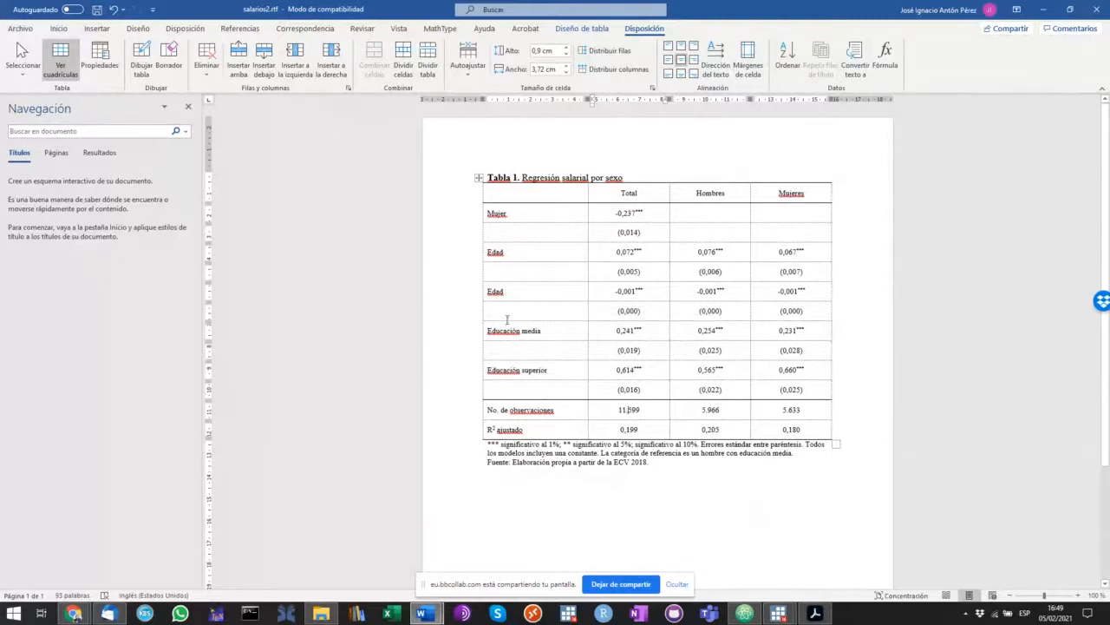
pyautogui.moveTo(479, 364)
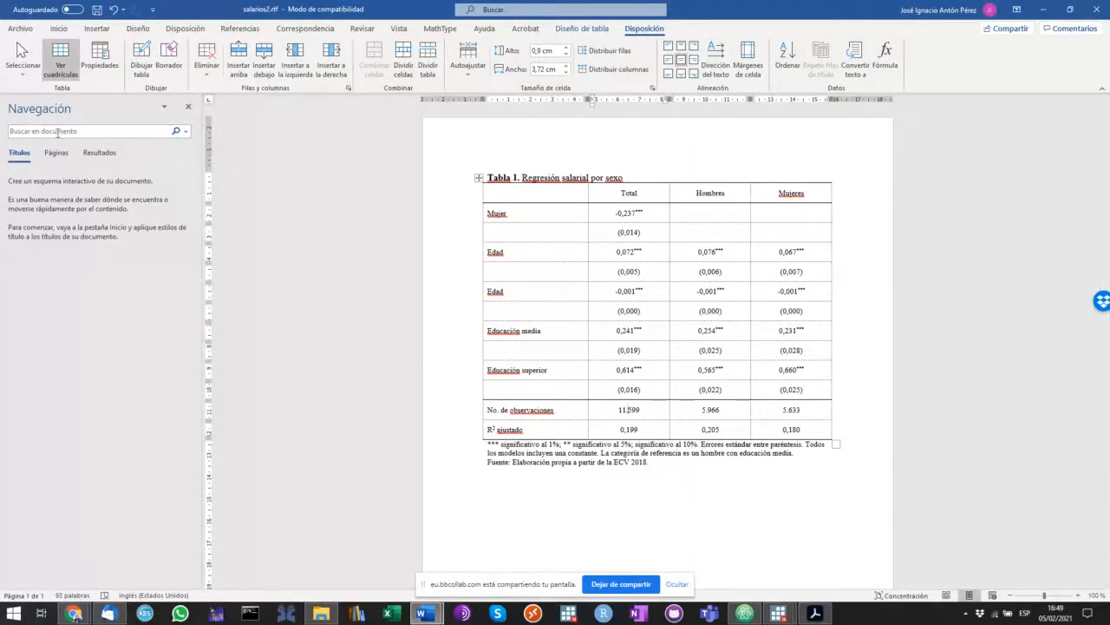
pyautogui.scroll(-3, 562, 269)
pyautogui.scroll(3, 561, 269)
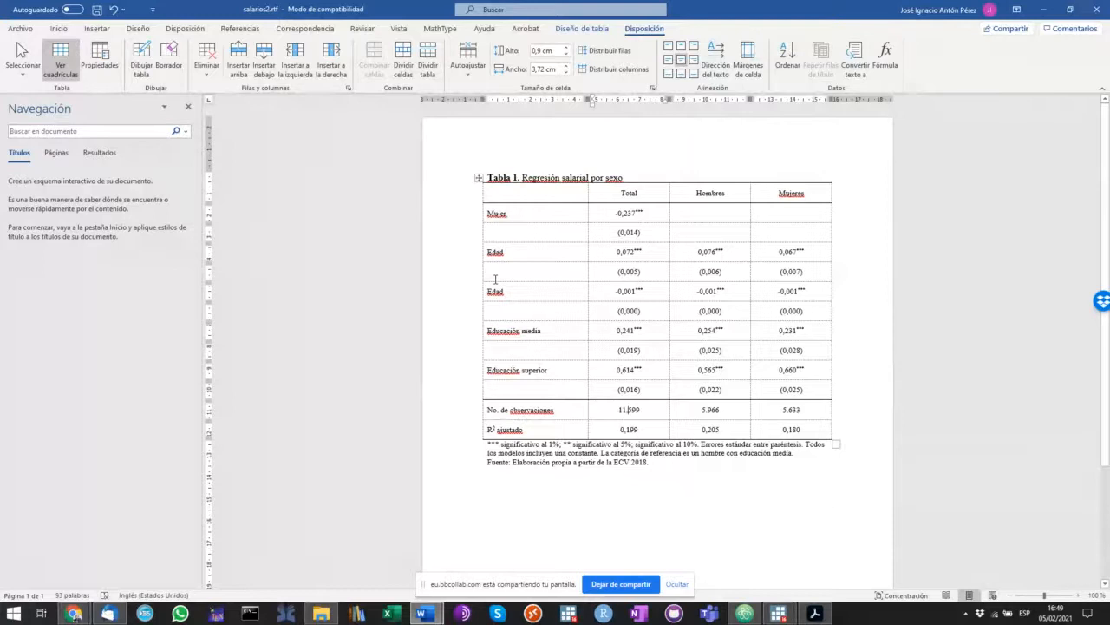
pyautogui.scroll(-4, 349, 309)
pyautogui.scroll(4, 350, 309)
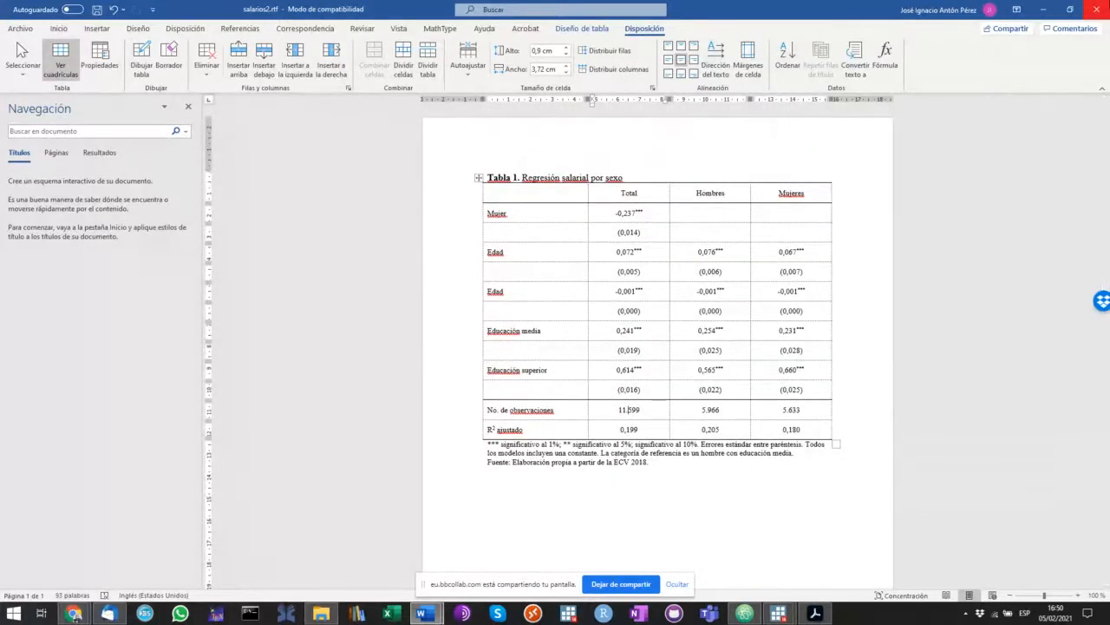
pyautogui.click(1107, 5)
pyautogui.click(581, 336)
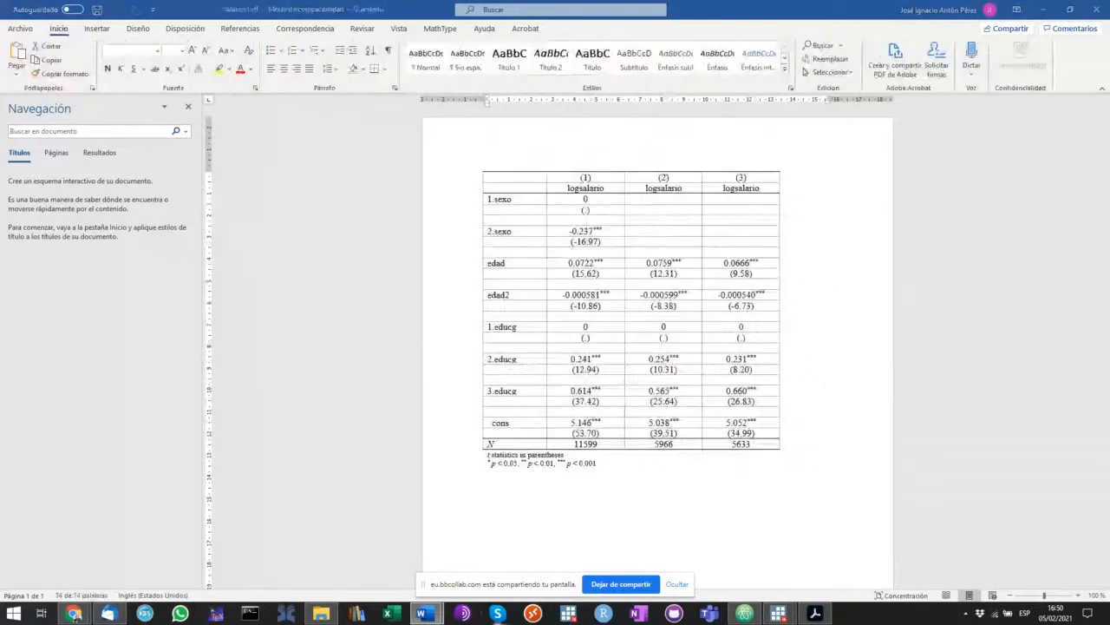
# - Open salarios.docx from the sesión5 folder in Word
pyautogui.click(426, 615)
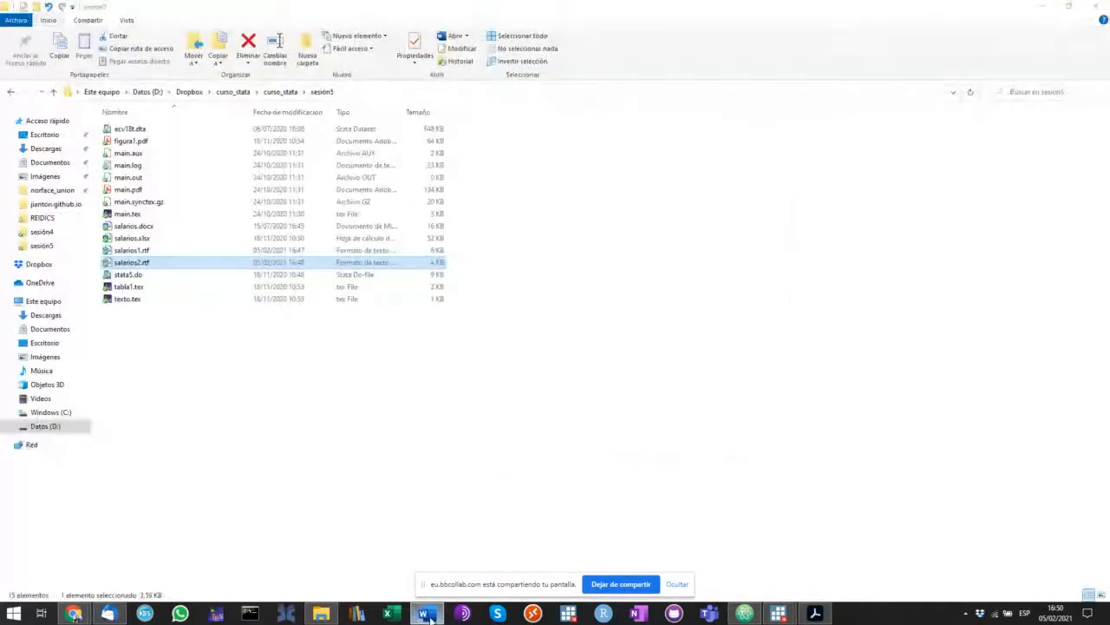
pyautogui.click(431, 619)
pyautogui.click(779, 614)
pyautogui.click(322, 614)
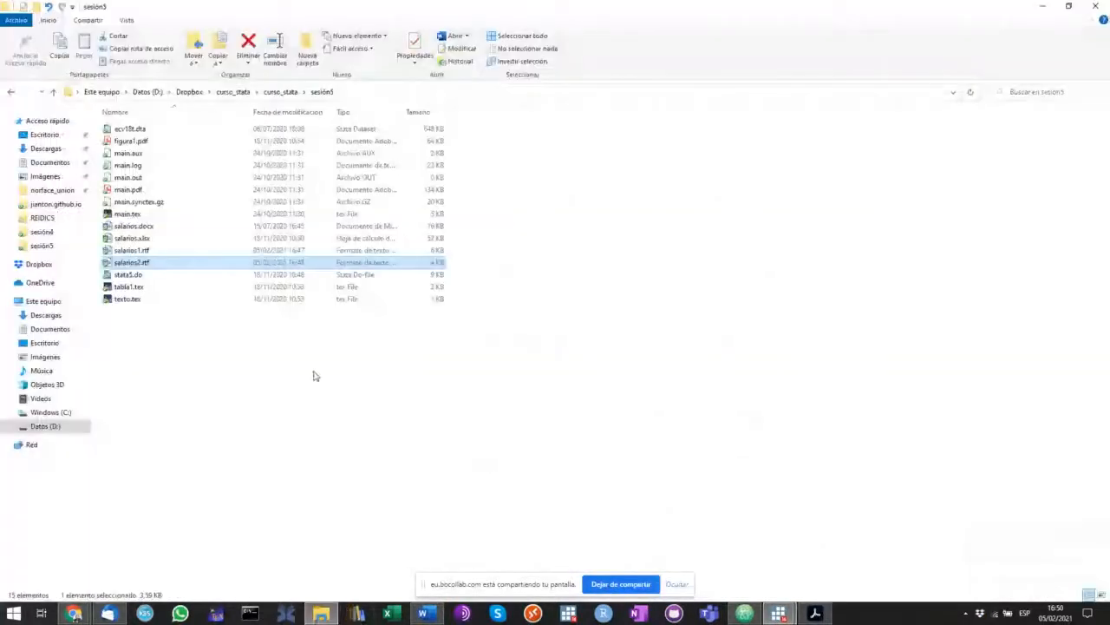
pyautogui.click(159, 227)
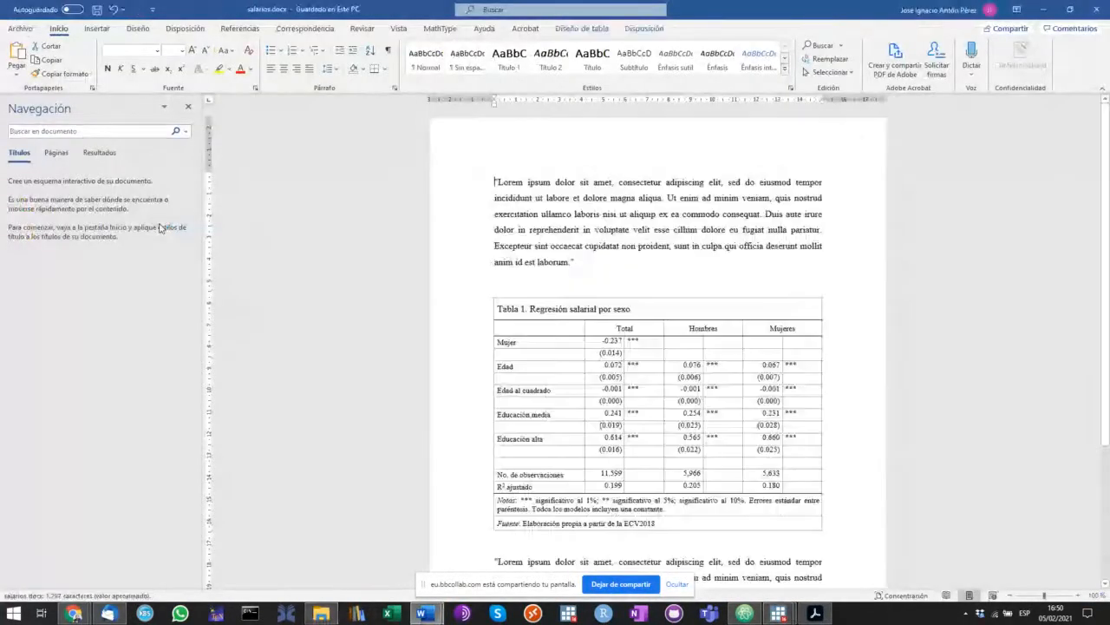
# - Clear every result cell under Total, Hombres and Mujeres in Tabla 1, from Mujer to R2 ajustado, and select the emptied cells
pyautogui.scroll(-4, 500, 295)
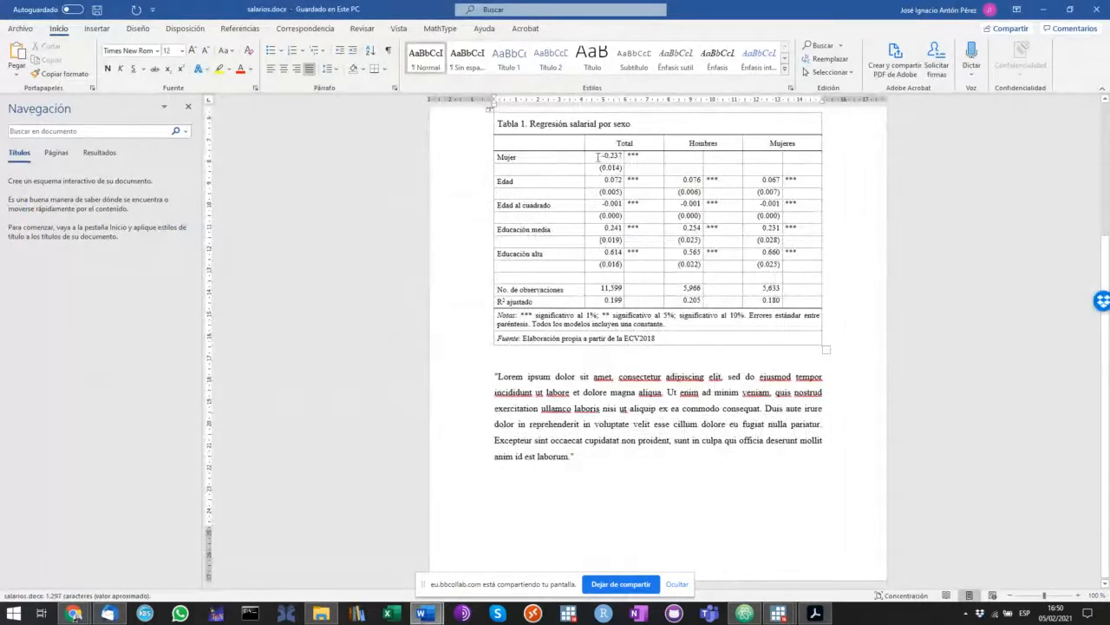
pyautogui.moveTo(597, 156); pyautogui.dragTo(815, 304)
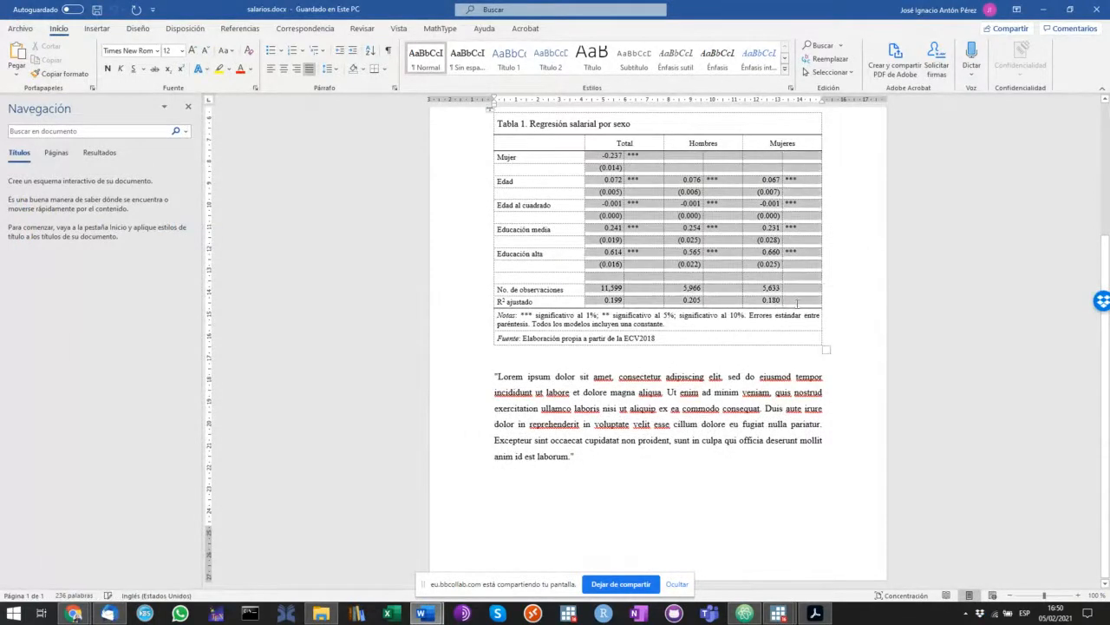
pyautogui.press('Delete')
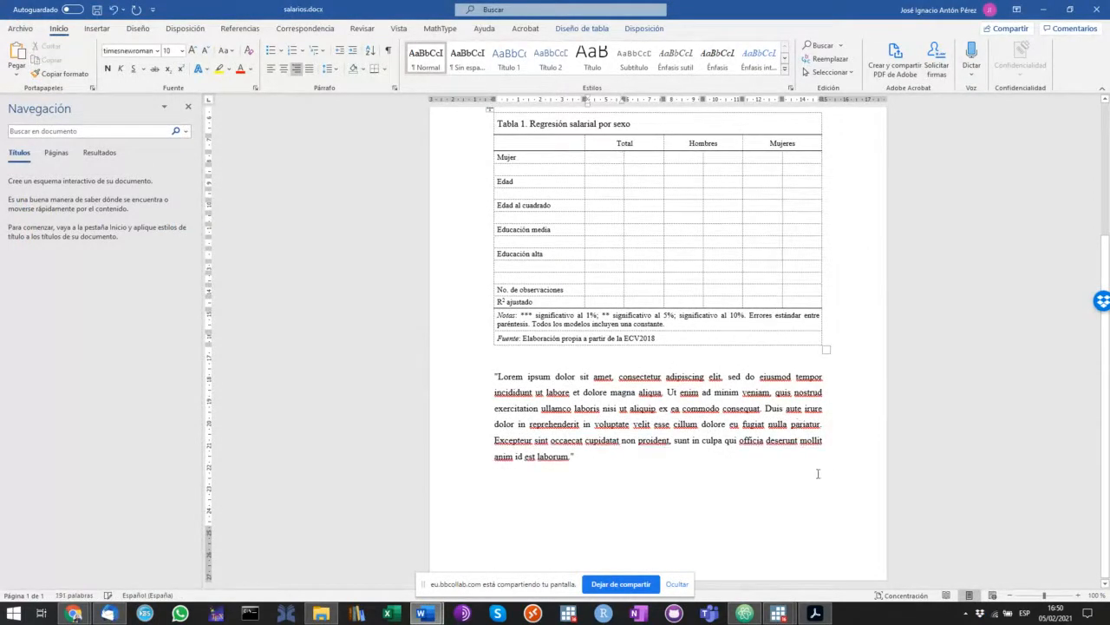
pyautogui.scroll(4, 817, 473)
pyautogui.scroll(-2, 817, 473)
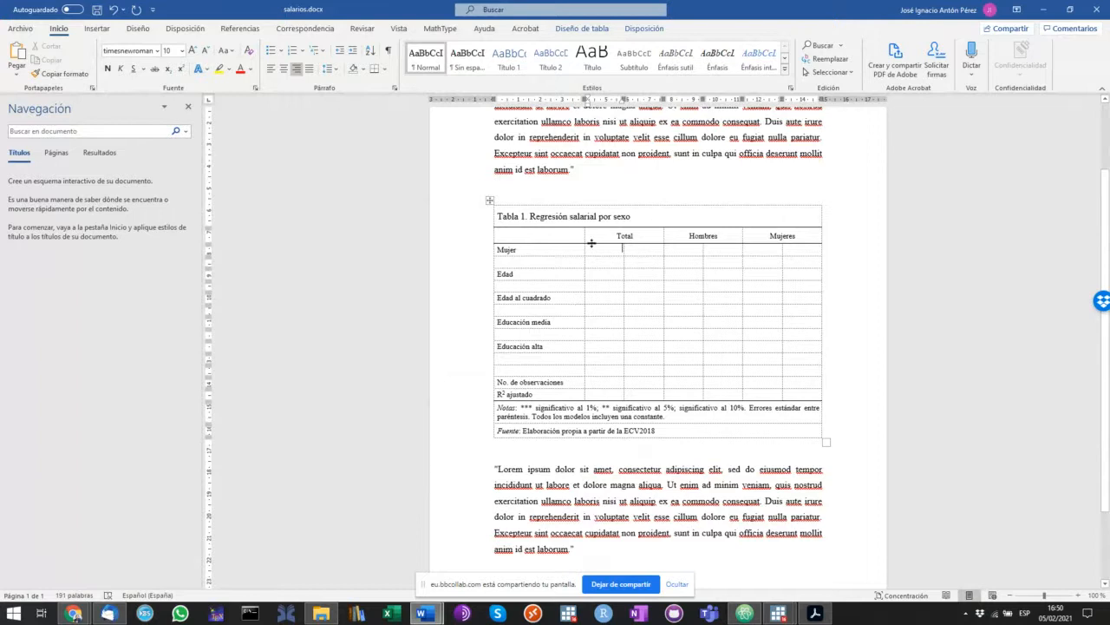
pyautogui.moveTo(613, 251); pyautogui.dragTo(812, 396)
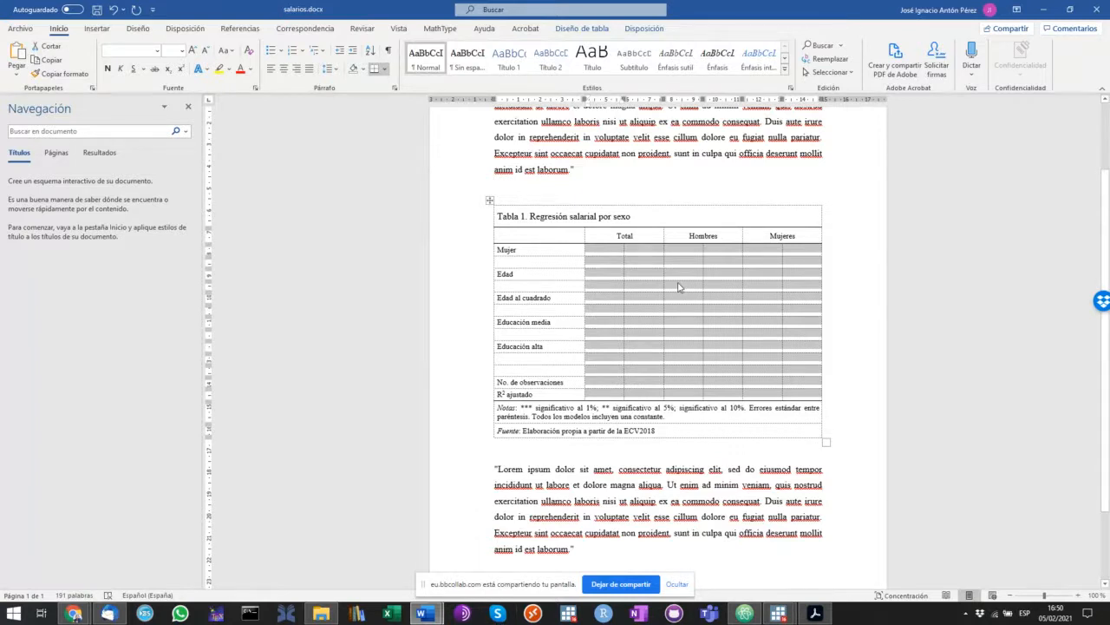
# - Switch to stata5.do in the Stata Do-file Editor and examine the dummy creation, first regression and putexcel code for salarios.xlsx
pyautogui.moveTo(779, 614)
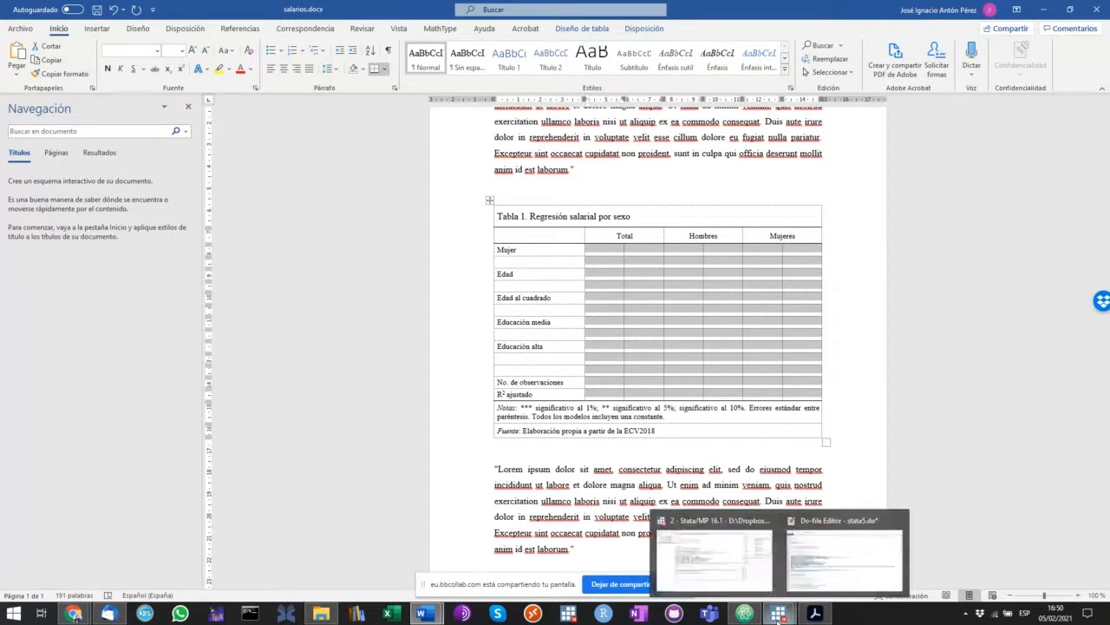
pyautogui.moveTo(812, 593)
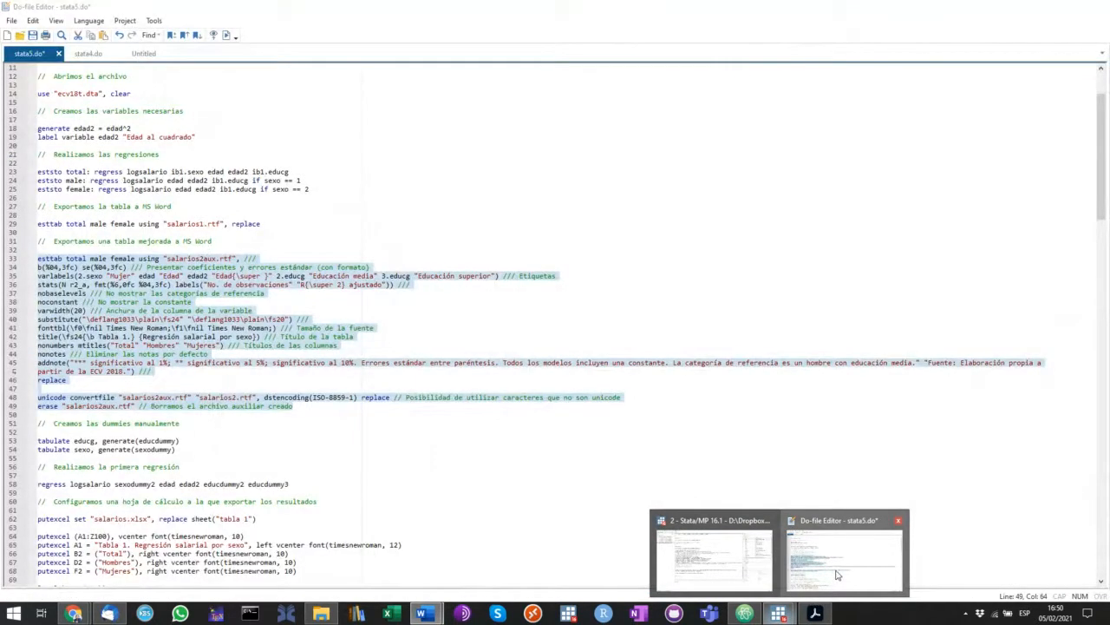
pyautogui.click(838, 574)
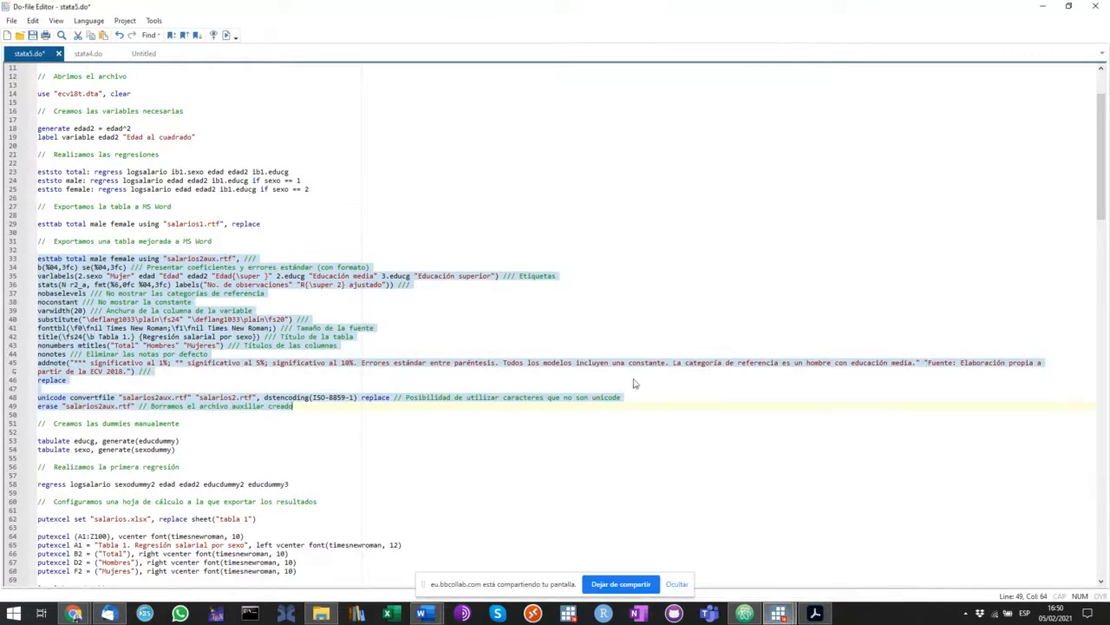
pyautogui.scroll(-7, 501, 295)
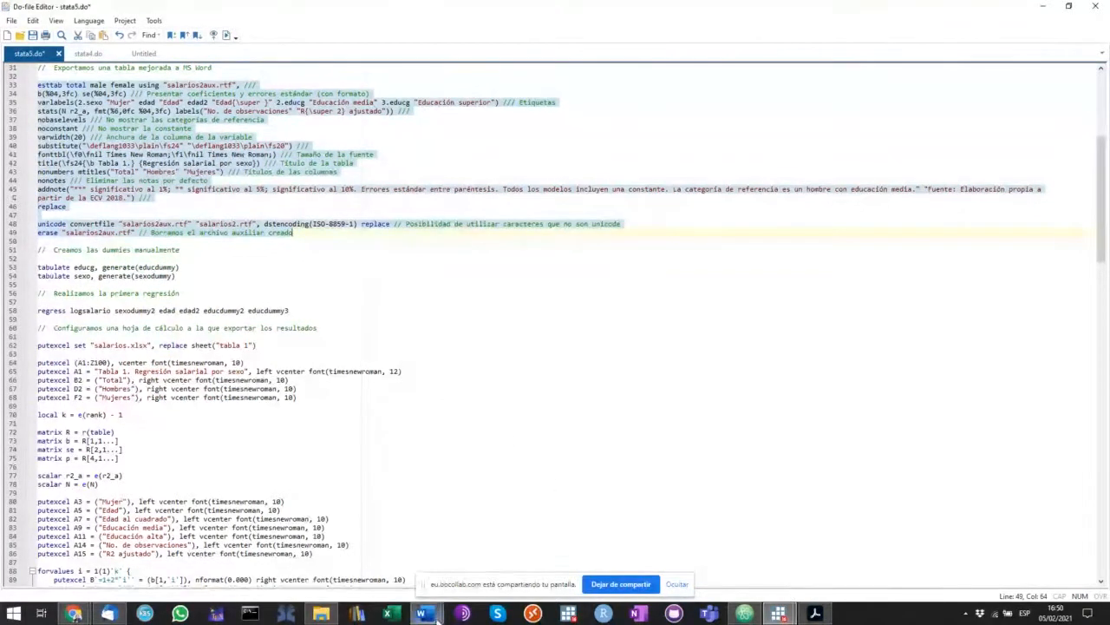
# - Close salarios1.rtf in Word and bring up salarios.docx
pyautogui.moveTo(422, 613)
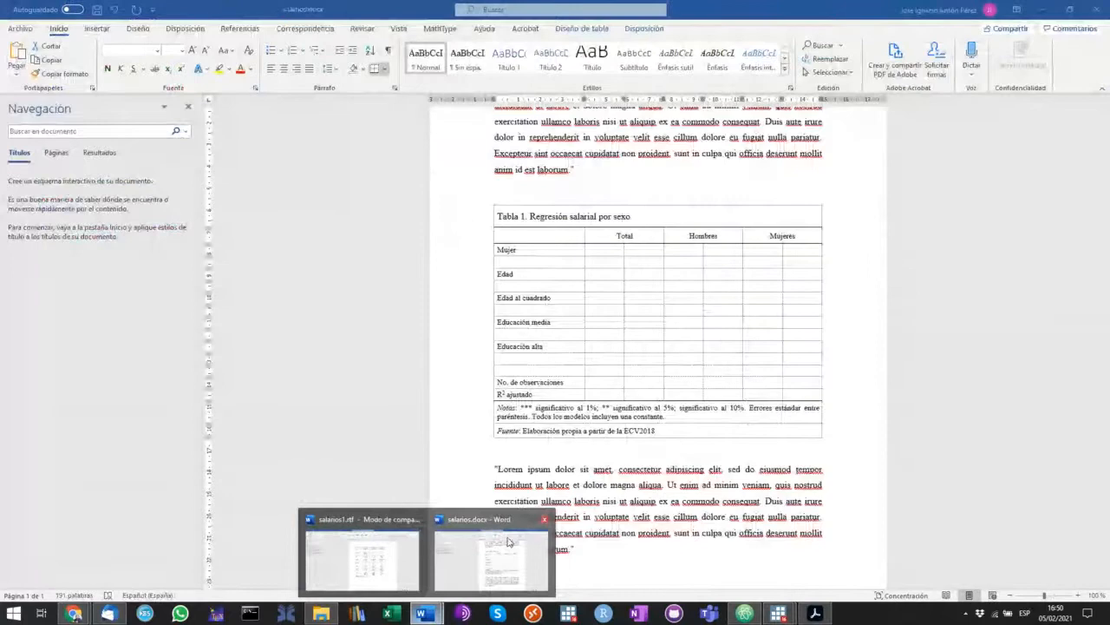
pyautogui.click(415, 518)
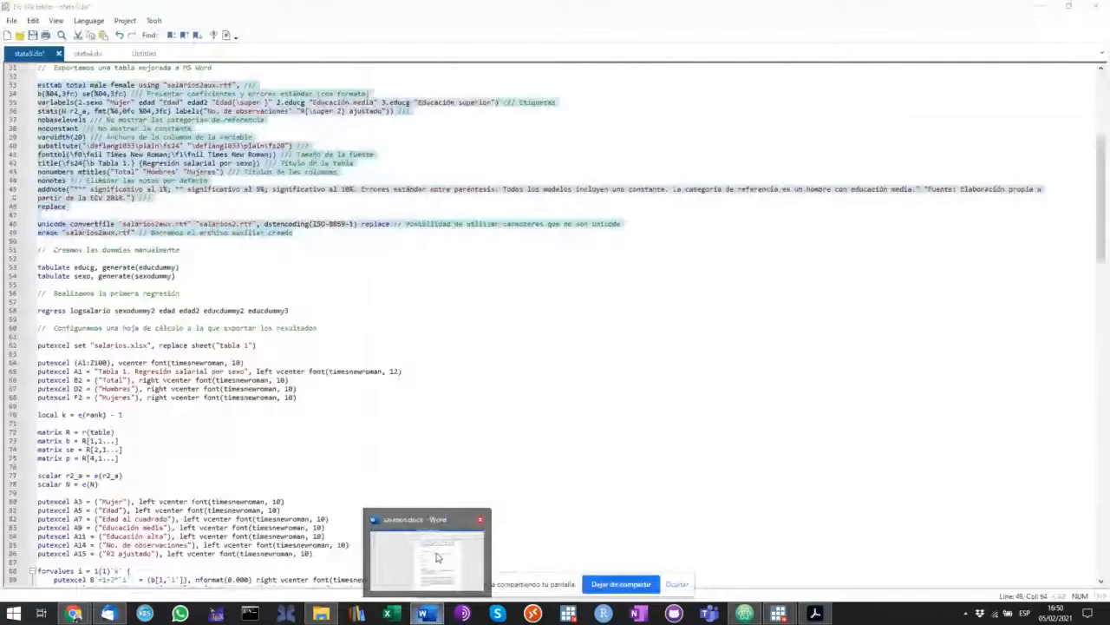
pyautogui.click(438, 558)
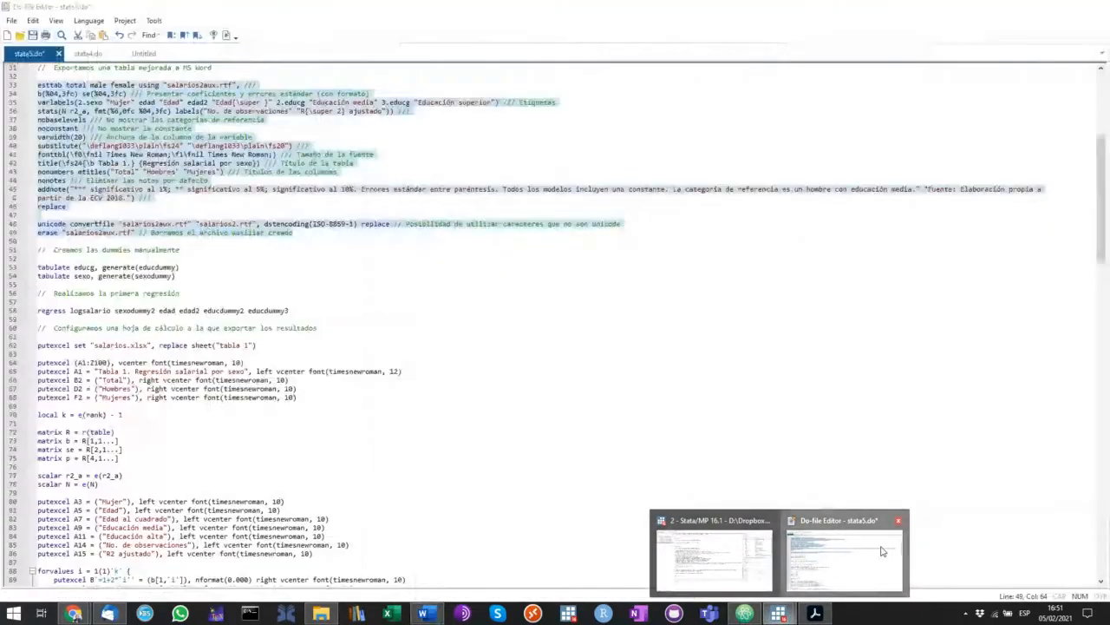
# - Run the stata5.do block from creating the educdummy and sexodummy variables through putexcel close, and view its output in Stata
pyautogui.click(844, 556)
pyautogui.scroll(-3, 206, 345)
pyautogui.scroll(10, 205, 344)
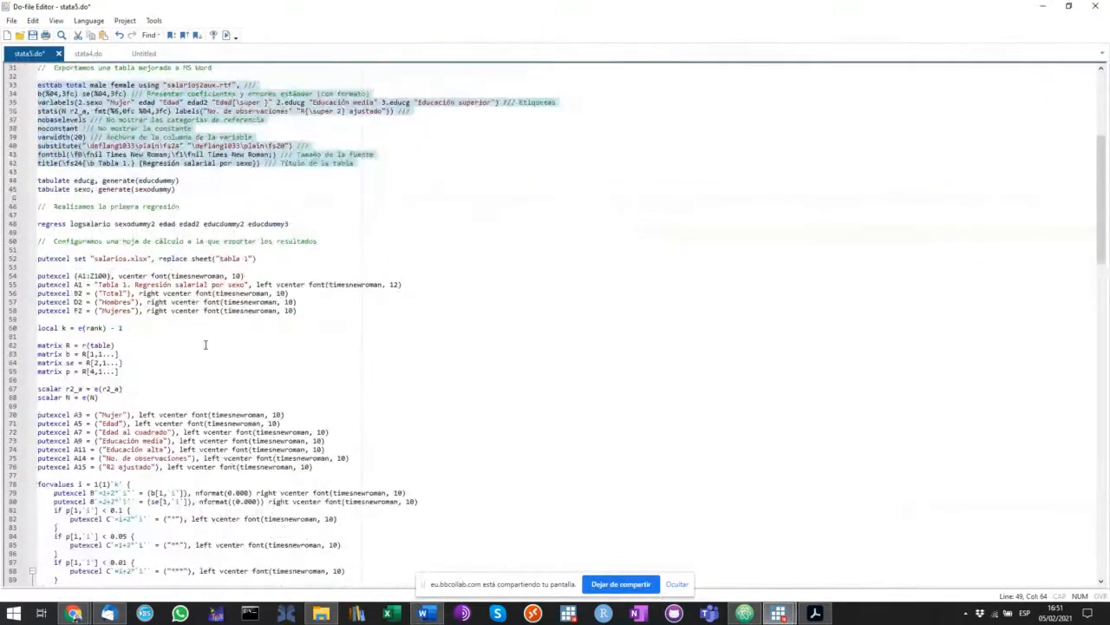
pyautogui.scroll(-7, 221, 346)
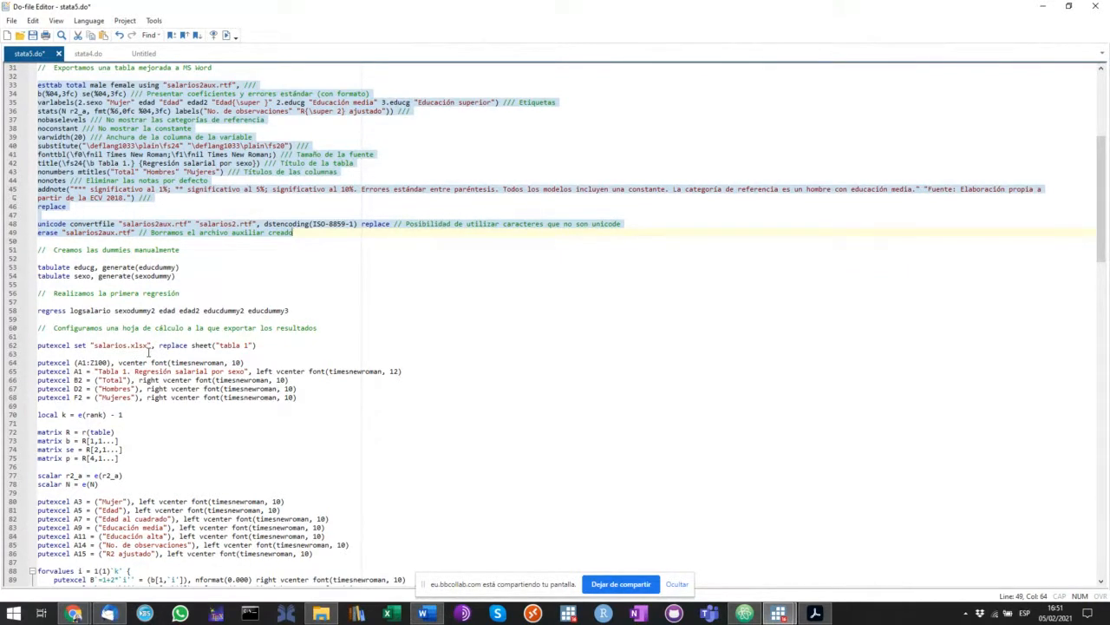
pyautogui.scroll(-13, 151, 355)
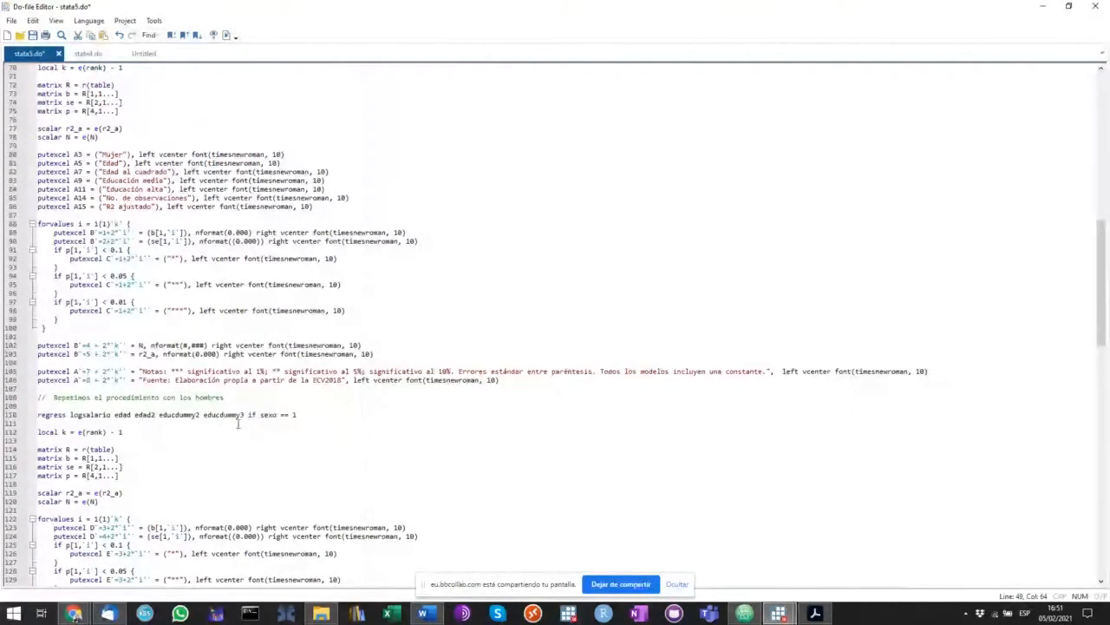
pyautogui.scroll(-10, 182, 438)
pyautogui.scroll(-7, 67, 283)
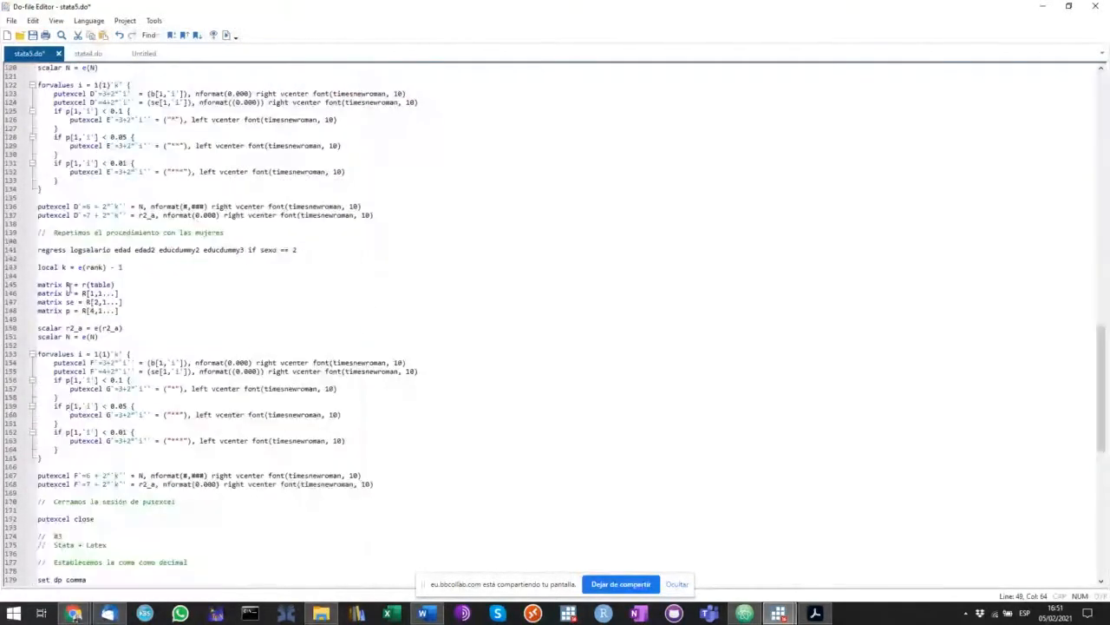
pyautogui.scroll(-7, 67, 286)
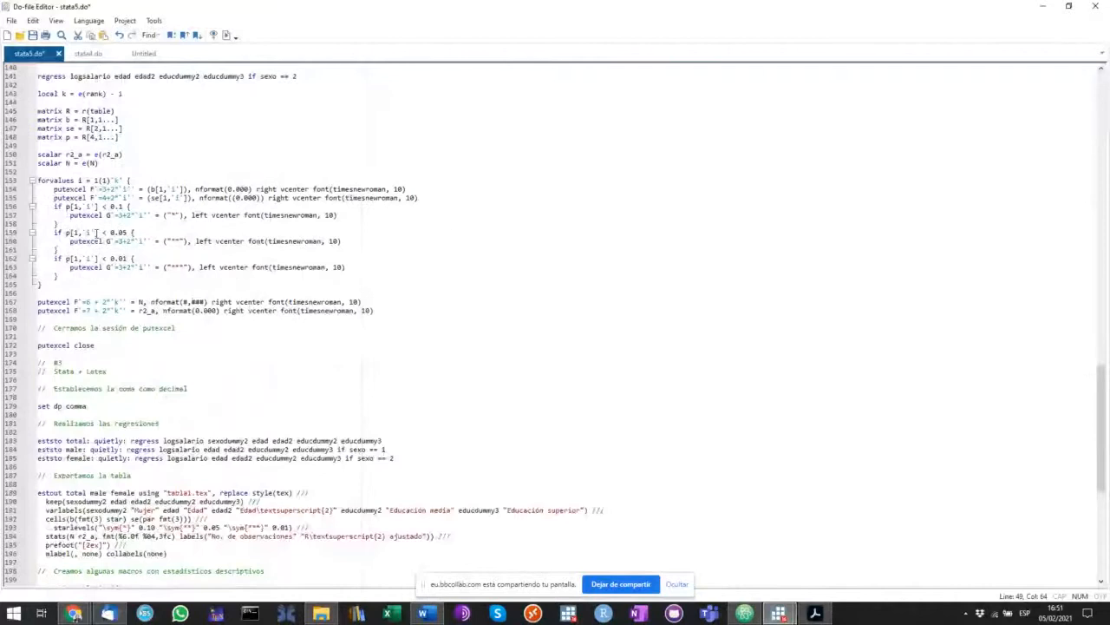
pyautogui.moveTo(112, 348); pyautogui.dragTo(15, 406)
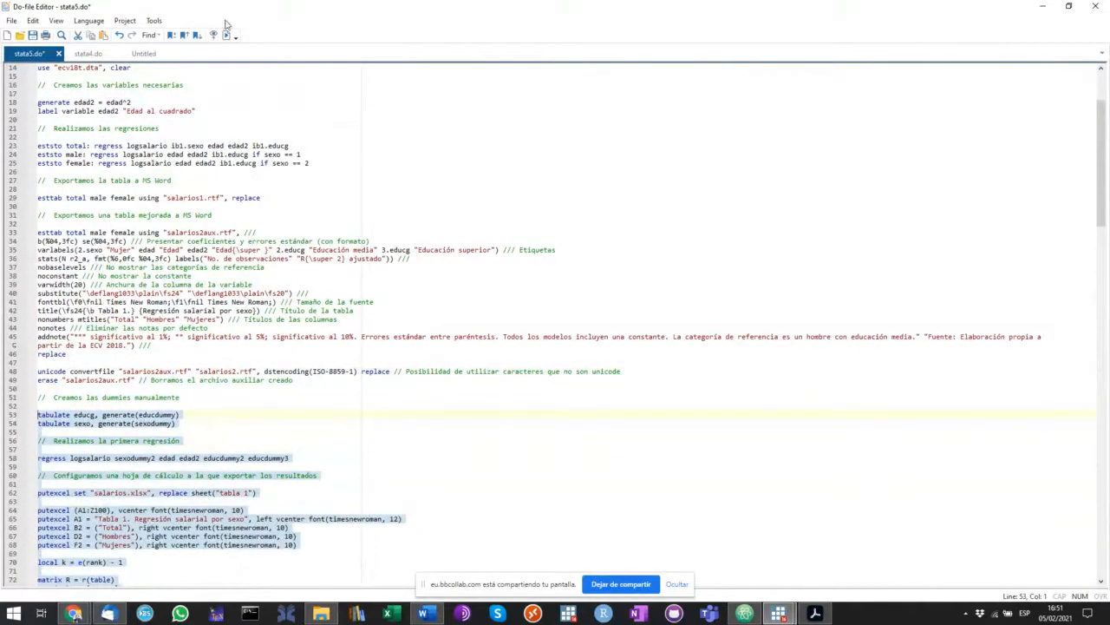
pyautogui.scroll(-20, 763, 531)
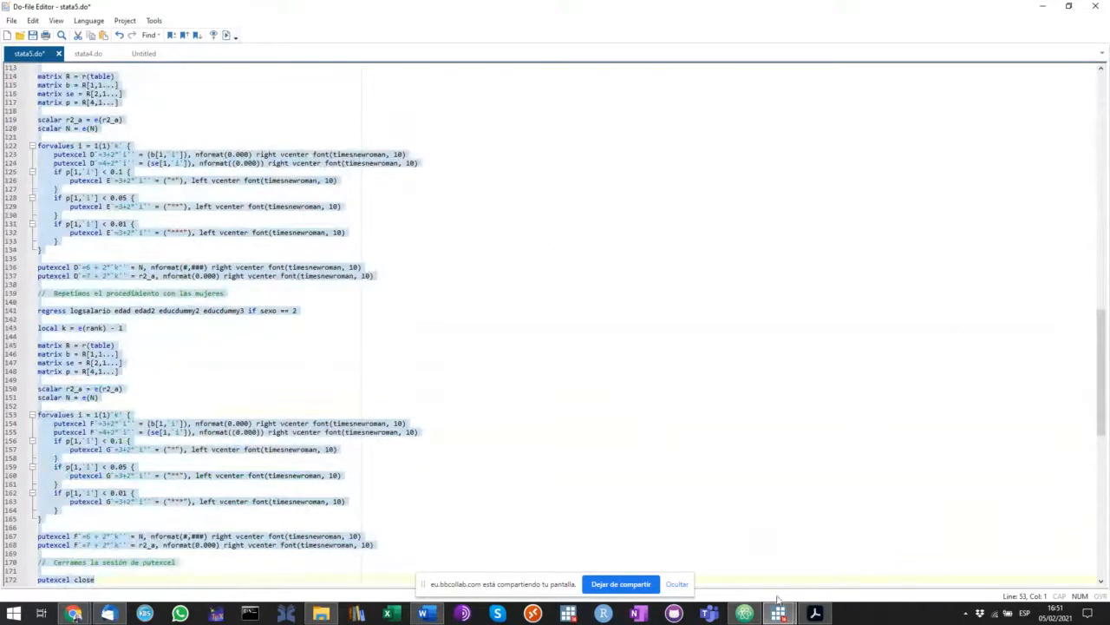
pyautogui.moveTo(779, 613)
pyautogui.click(707, 555)
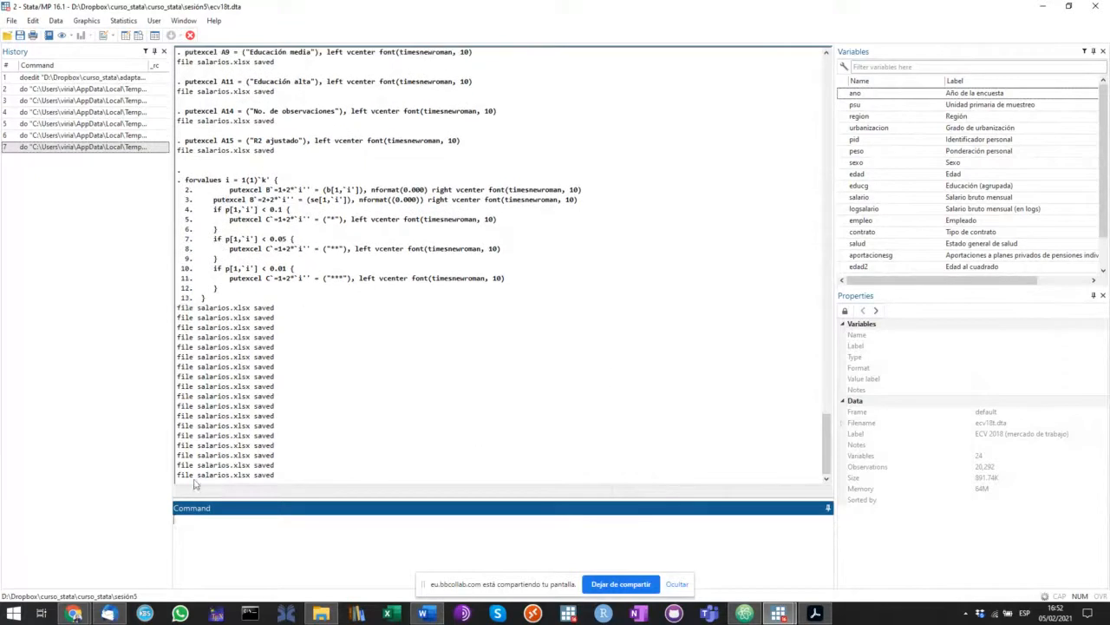
# - Switch to salarios.docx in Word to show the emptied Tabla 1
pyautogui.moveTo(338, 617)
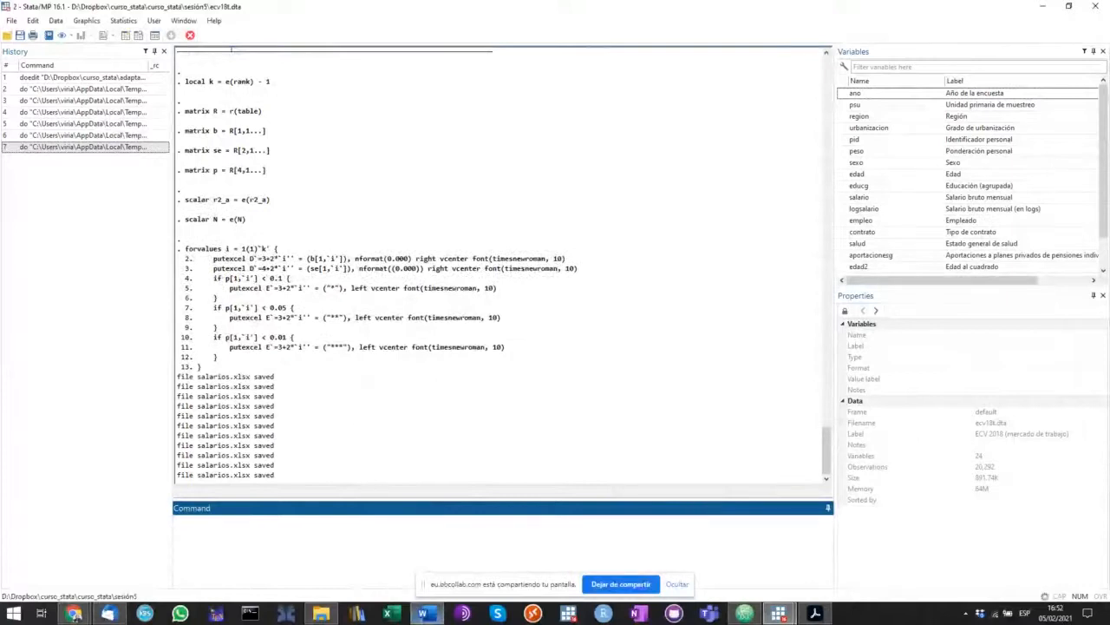
pyautogui.moveTo(422, 613)
pyautogui.click(481, 555)
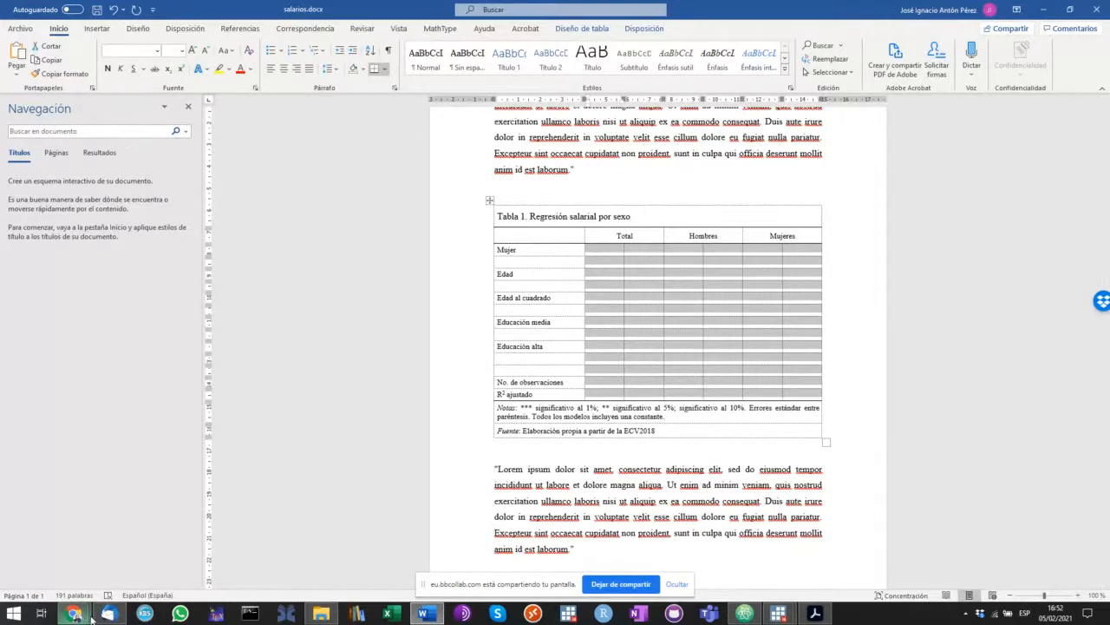
# - Switch to Chrome and open the Collaborate session's chat for everyone to read the participant's question
pyautogui.moveTo(75, 613)
pyautogui.moveTo(62, 576)
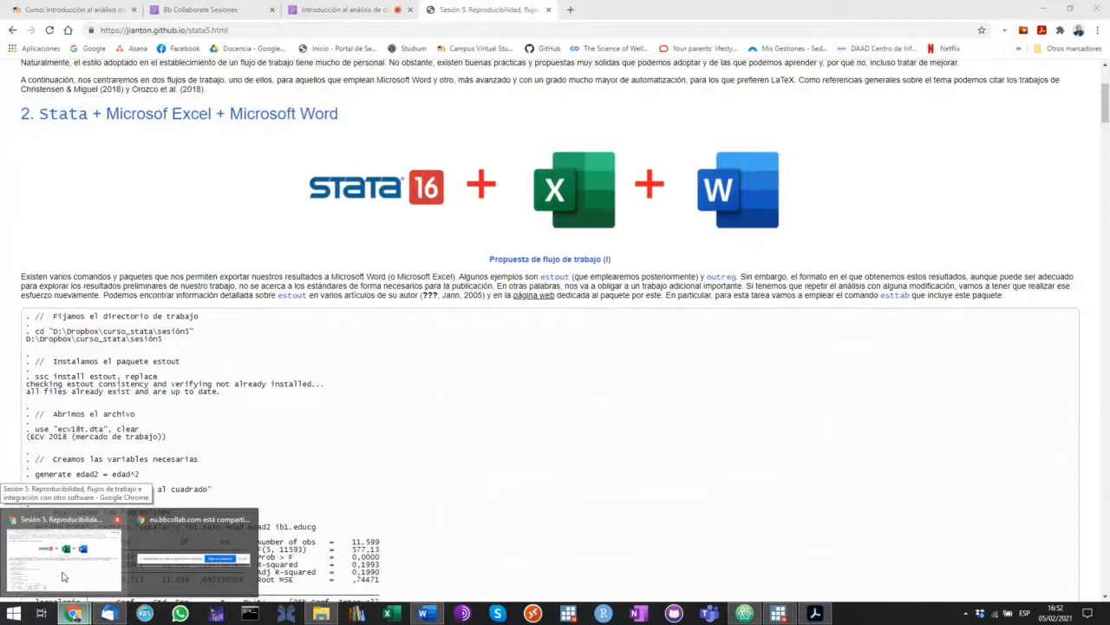
pyautogui.click(62, 576)
pyautogui.click(315, 7)
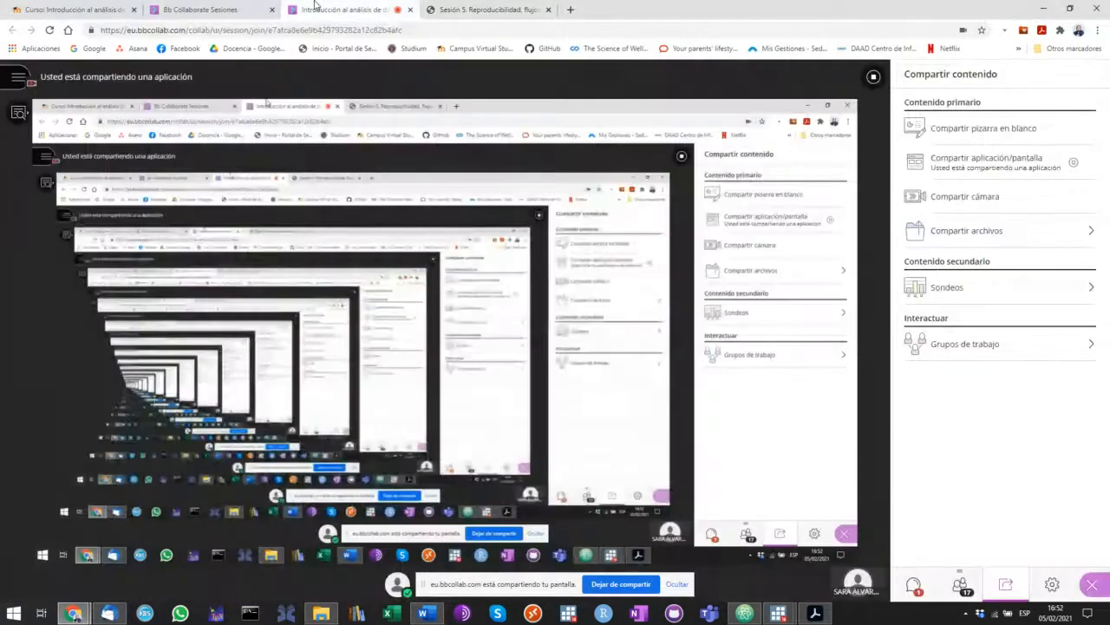
pyautogui.click(915, 584)
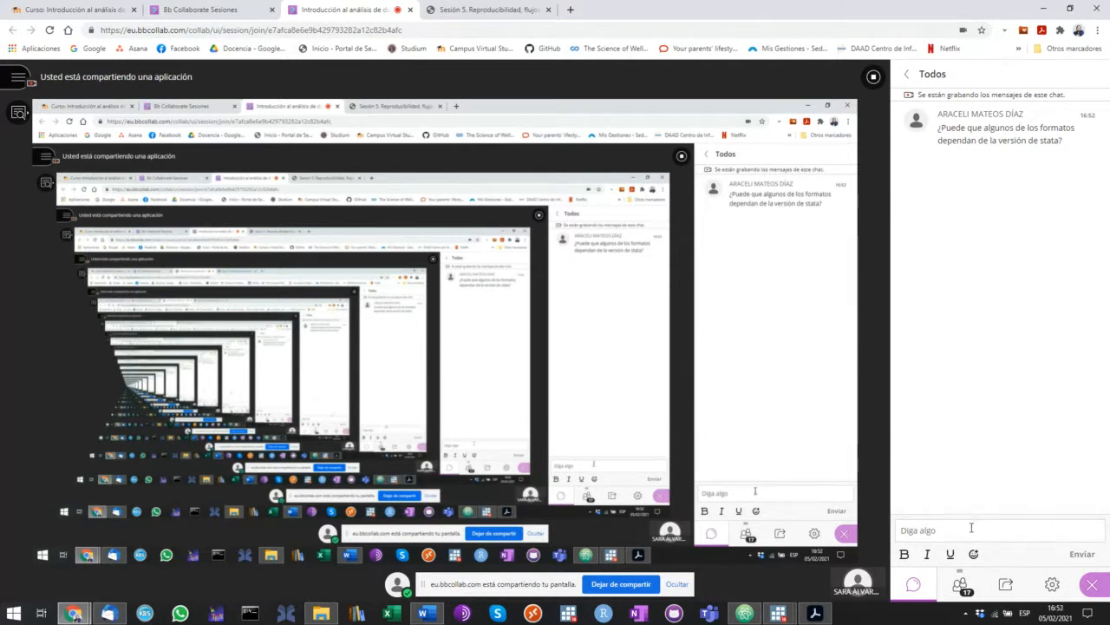
pyautogui.click(970, 530)
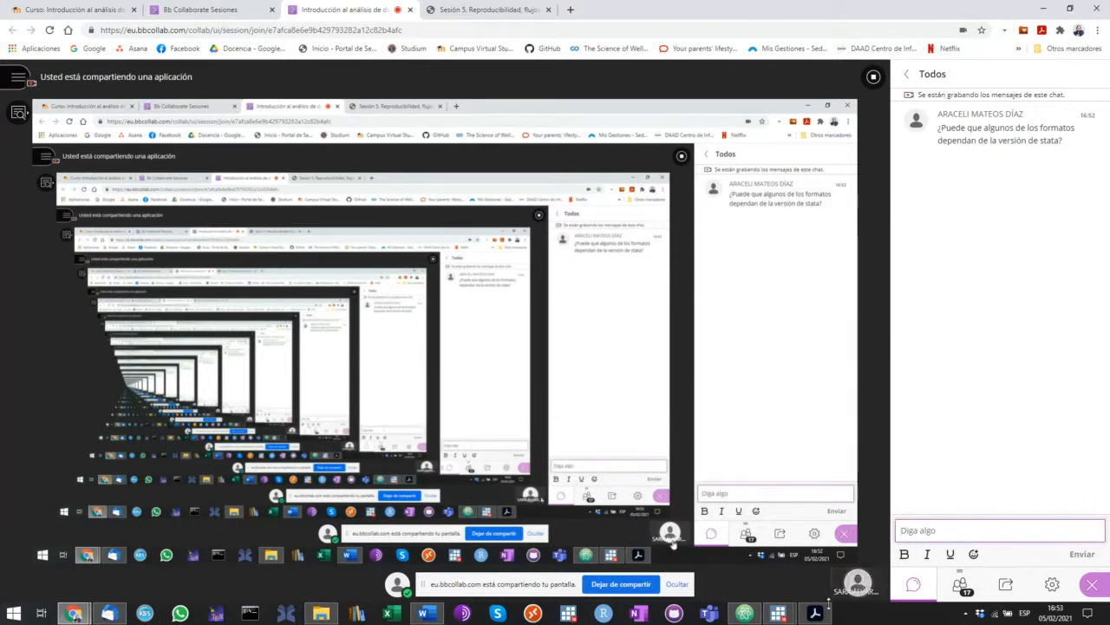
pyautogui.moveTo(794, 615)
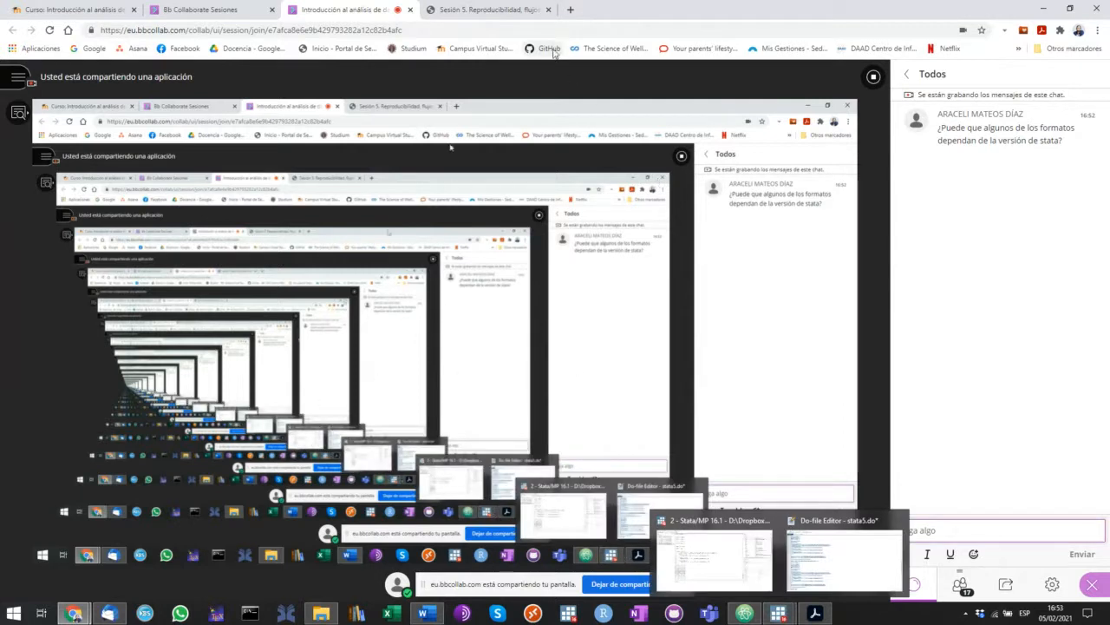
# - Go back to the Sesión 5 page, open a new Chrome window and search Google for putexcel
pyautogui.click(499, 10)
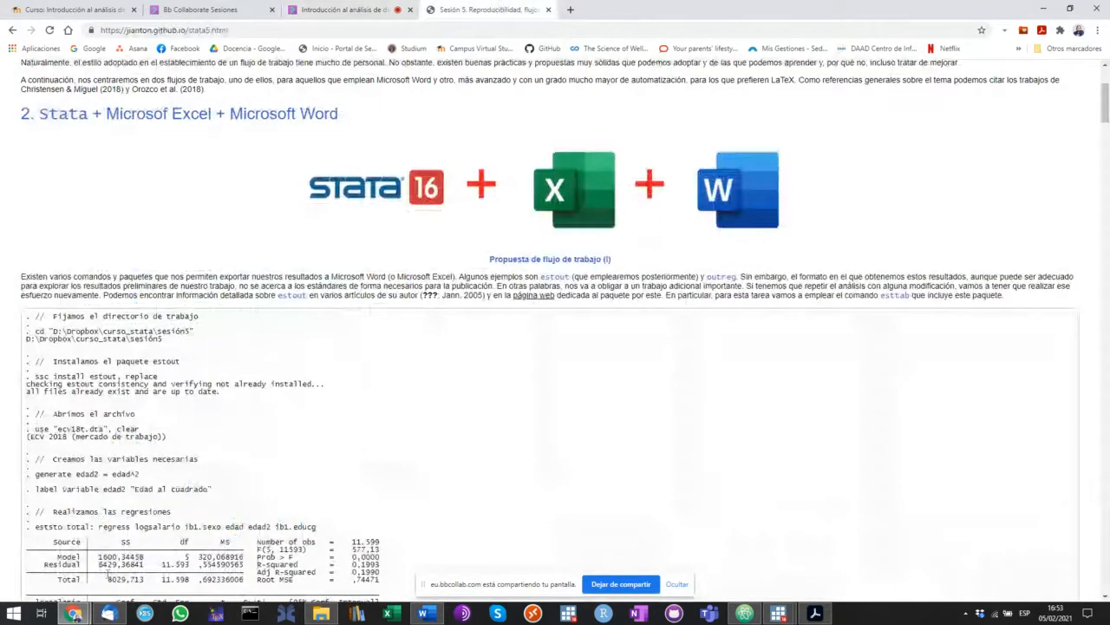
pyautogui.rightClick(71, 612)
pyautogui.click(60, 559)
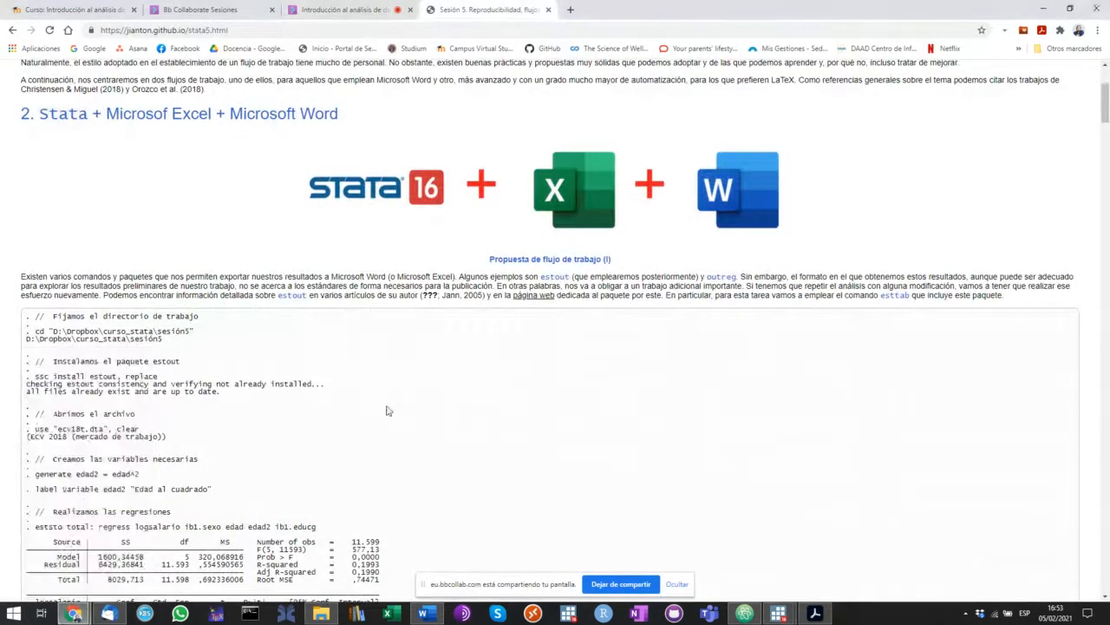
pyautogui.write('putx')
pyautogui.press('BackSpace')
pyautogui.write('excel')
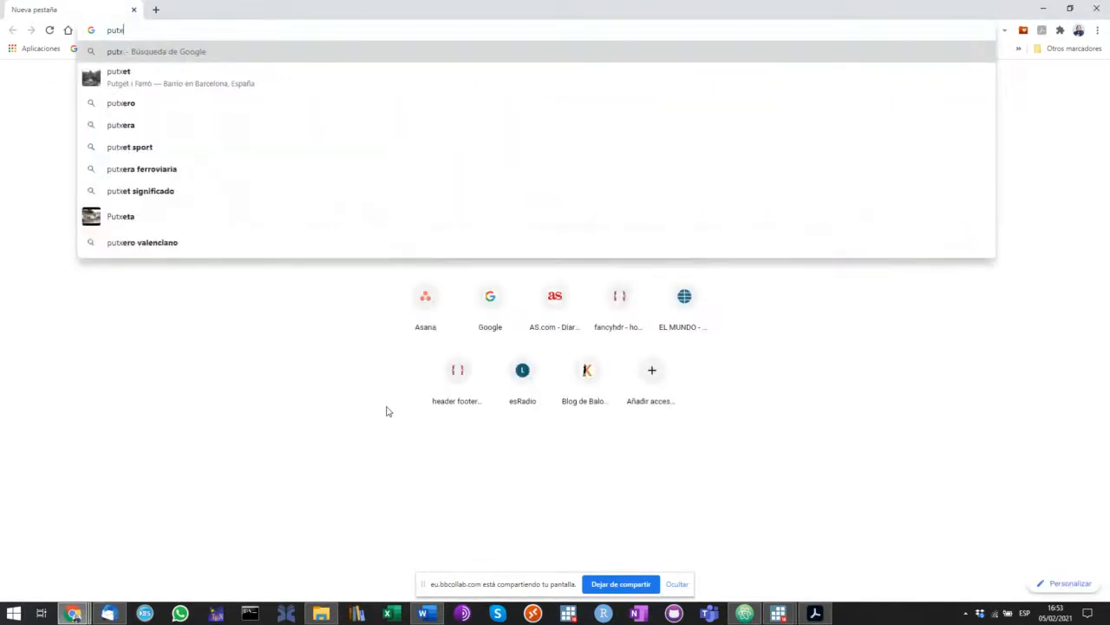
pyautogui.press('Return')
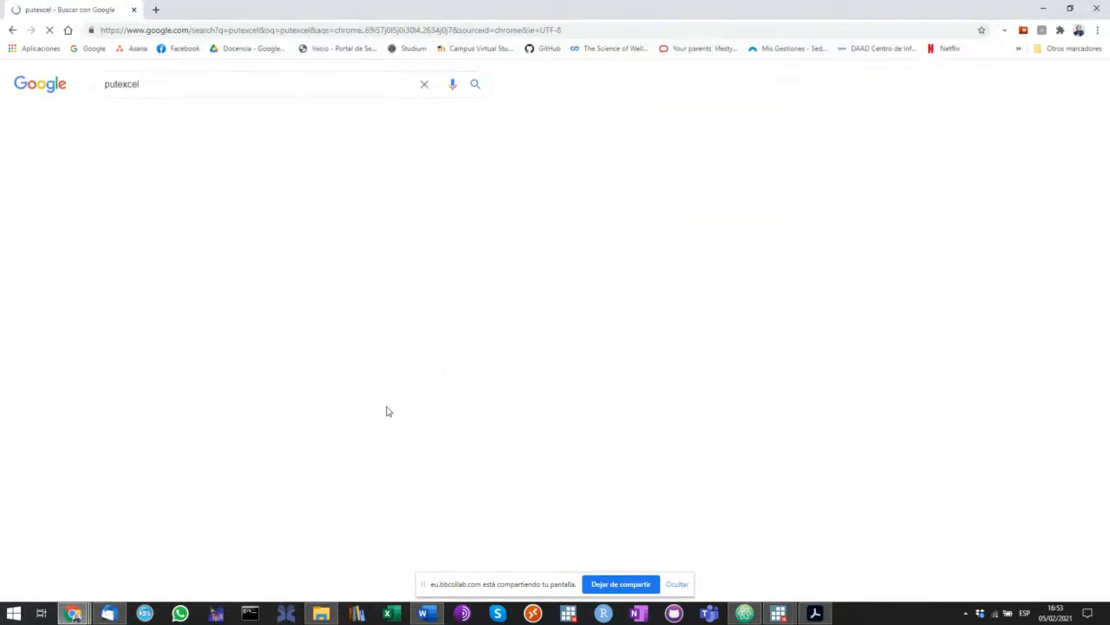
# - Refine the Google search to "putexcel stata 14", look over the results and close that browser window
pyautogui.click(207, 83)
pyautogui.write('stata 14')
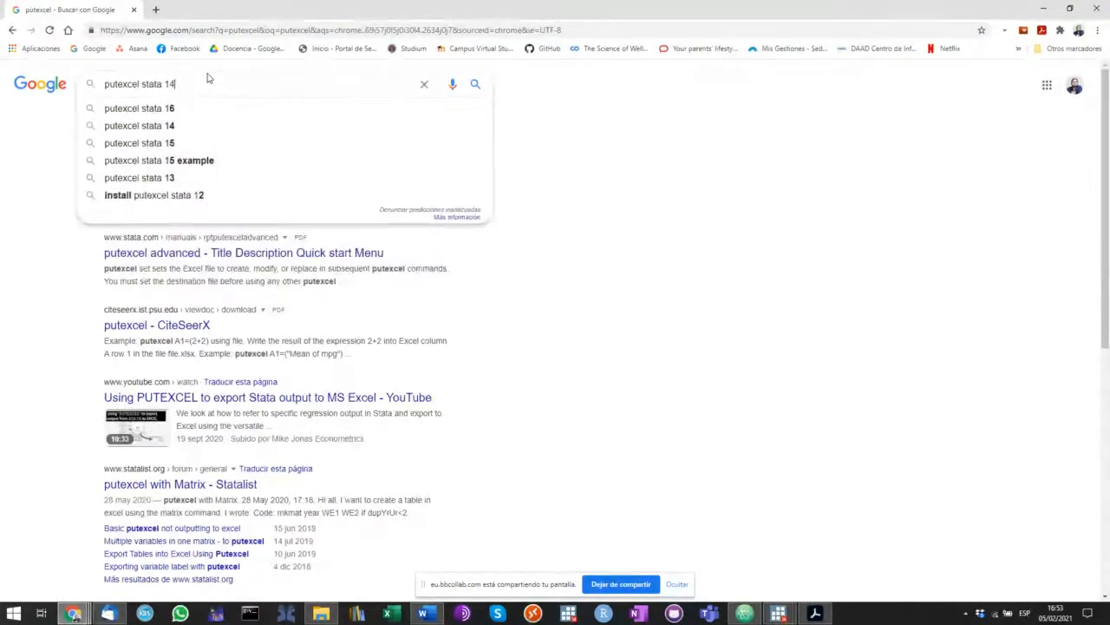
pyautogui.press('Return')
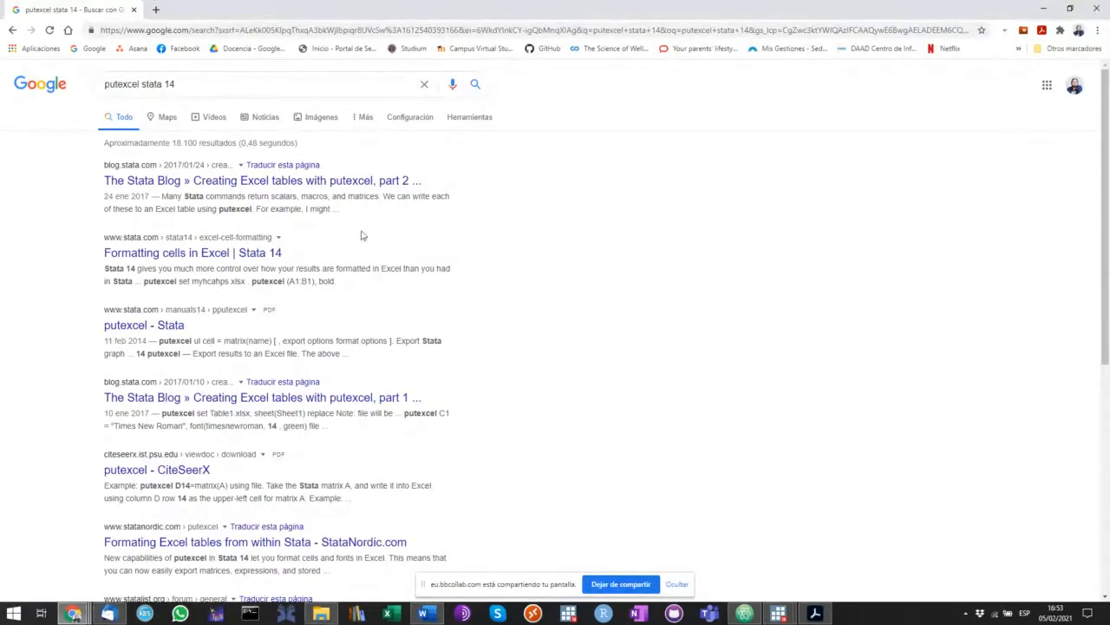
pyautogui.click(1097, 8)
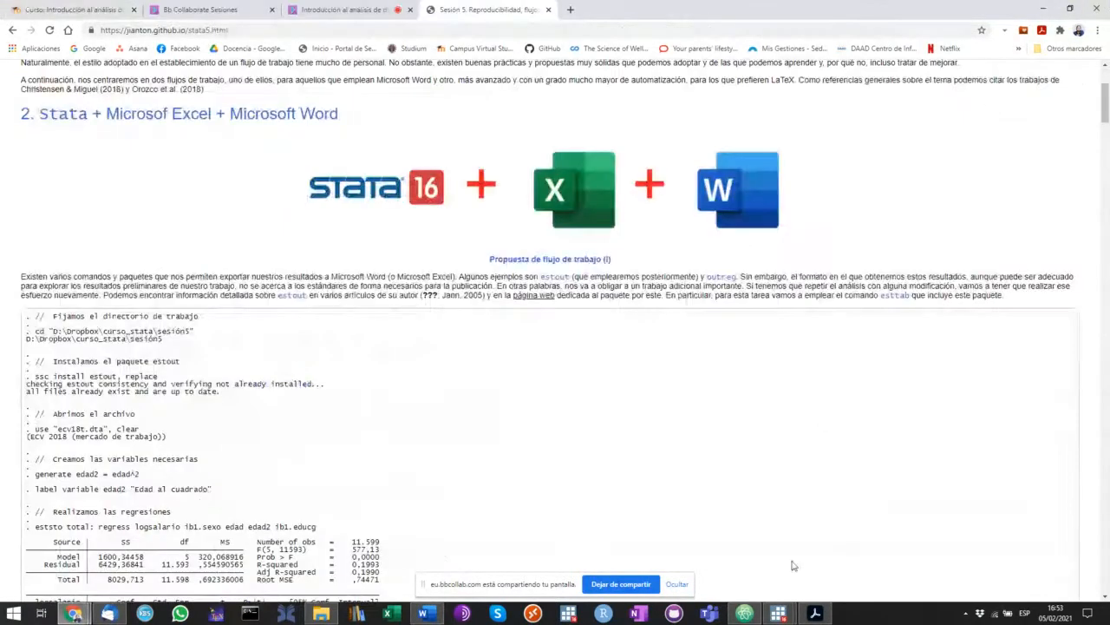
# - Check the Collaborate session chat for new messages and return to the Sesión 5 page
pyautogui.scroll(-5, 575, 442)
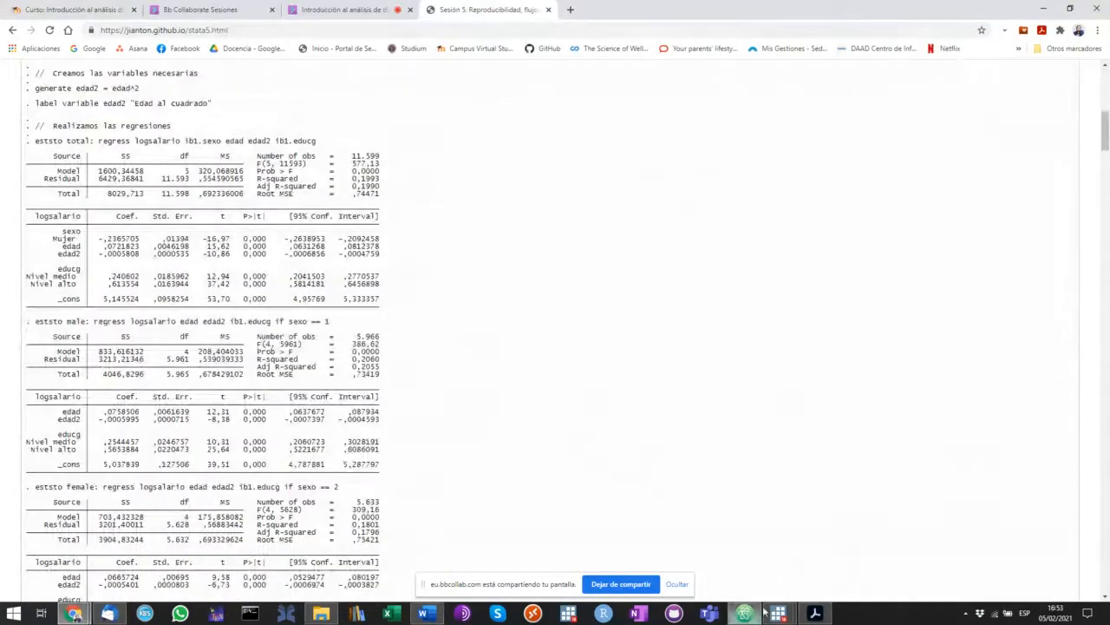
pyautogui.click(74, 613)
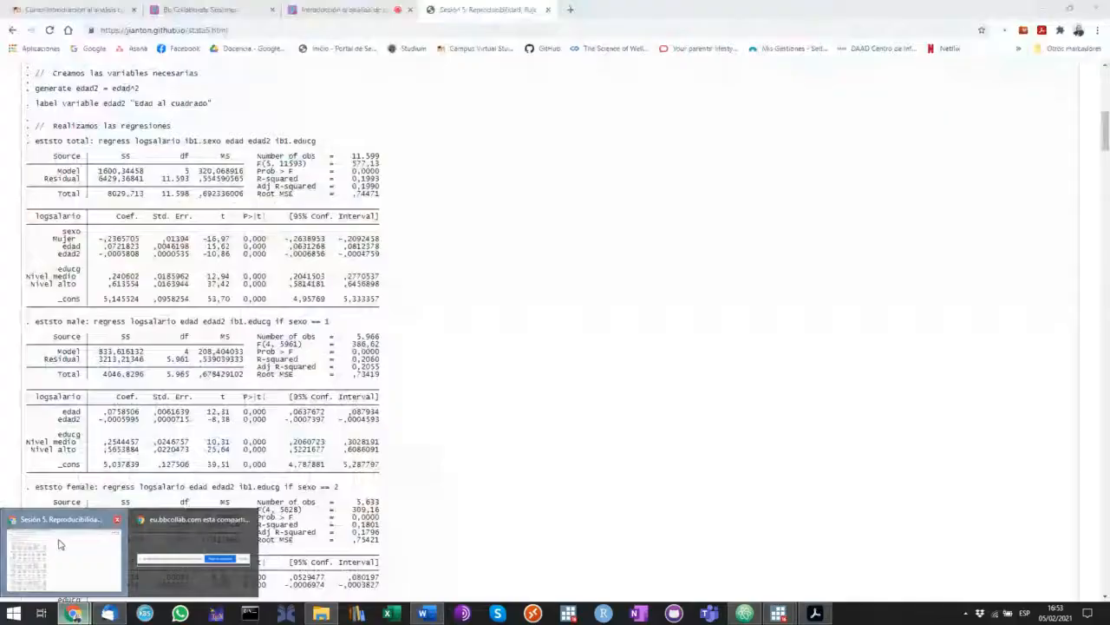
pyautogui.click(59, 544)
pyautogui.click(315, 7)
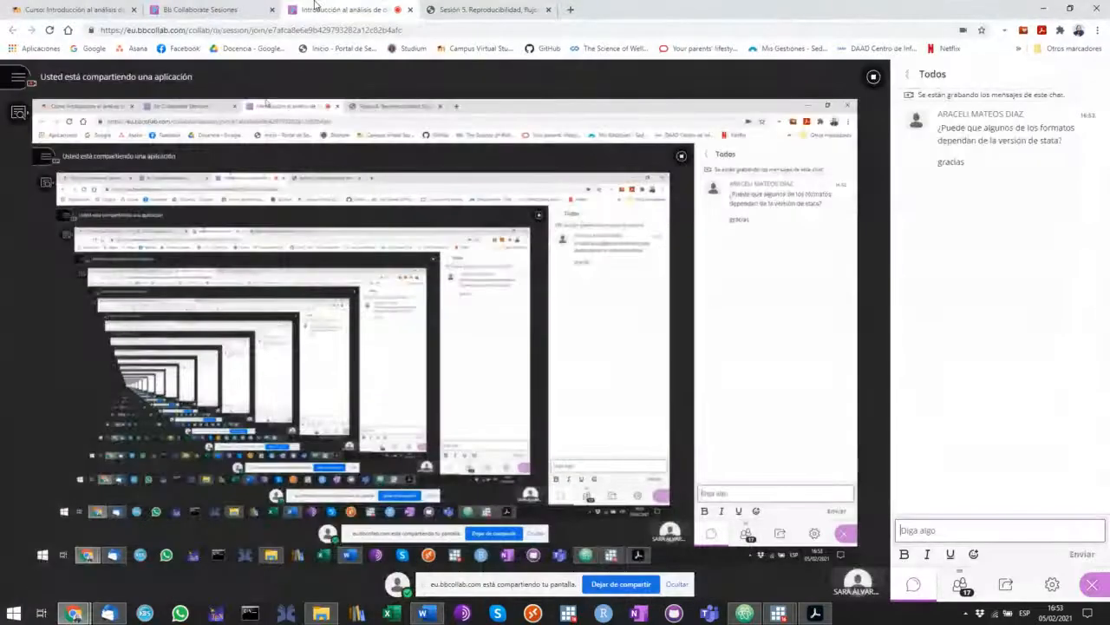
pyautogui.click(463, 7)
# - Check in Stata that the do-file run has ended, and open salarios.xlsx from the sesión5 folder in Excel
pyautogui.moveTo(779, 614)
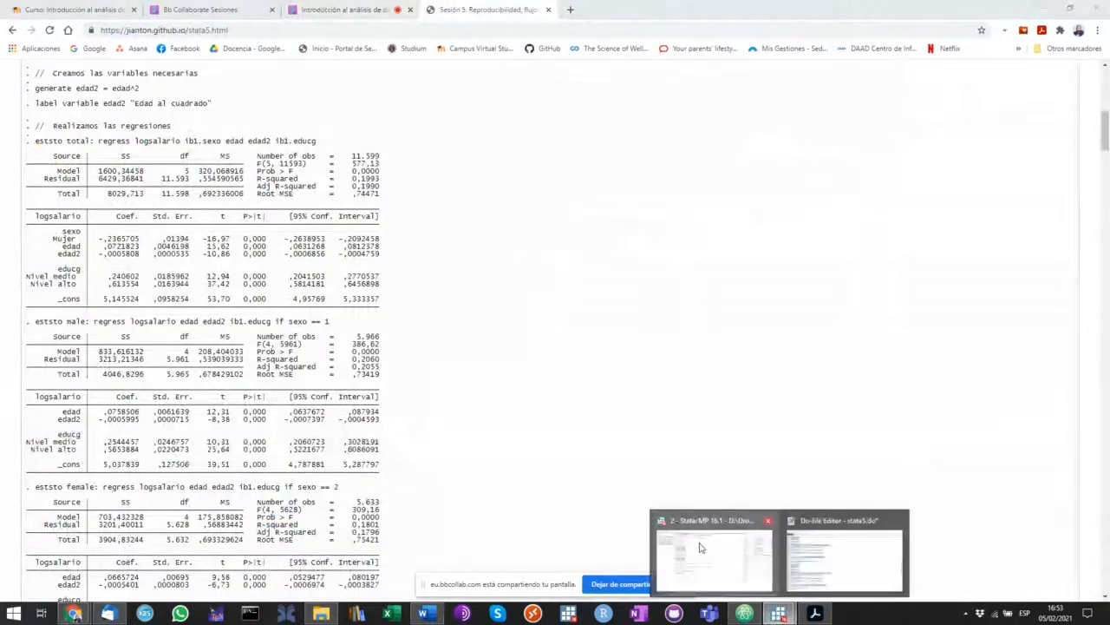
pyautogui.click(701, 547)
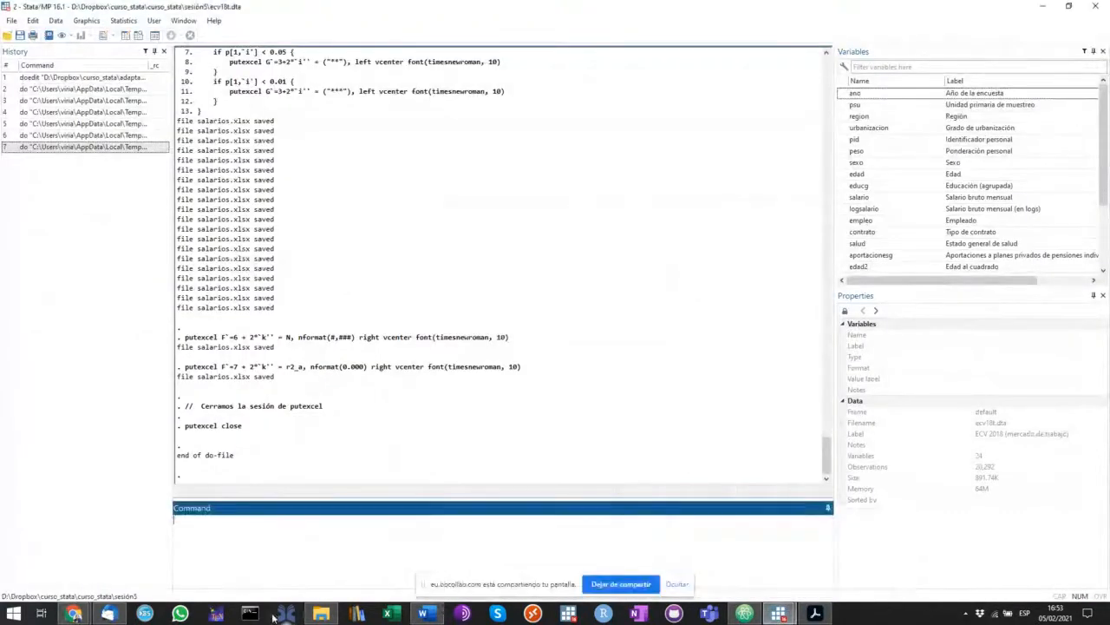
pyautogui.click(321, 613)
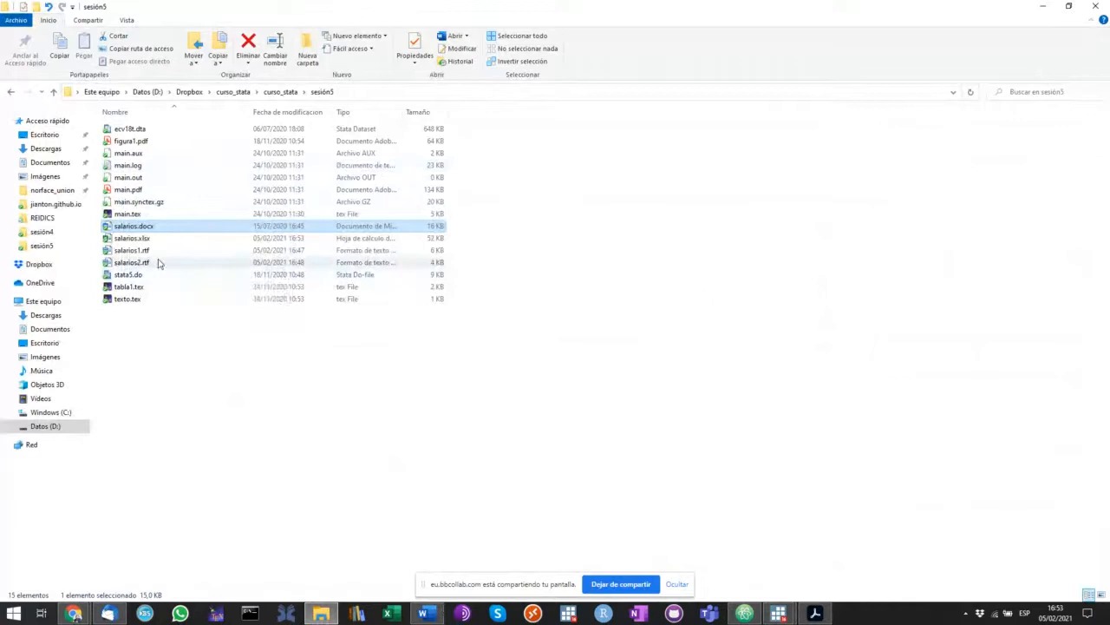
pyautogui.click(155, 241)
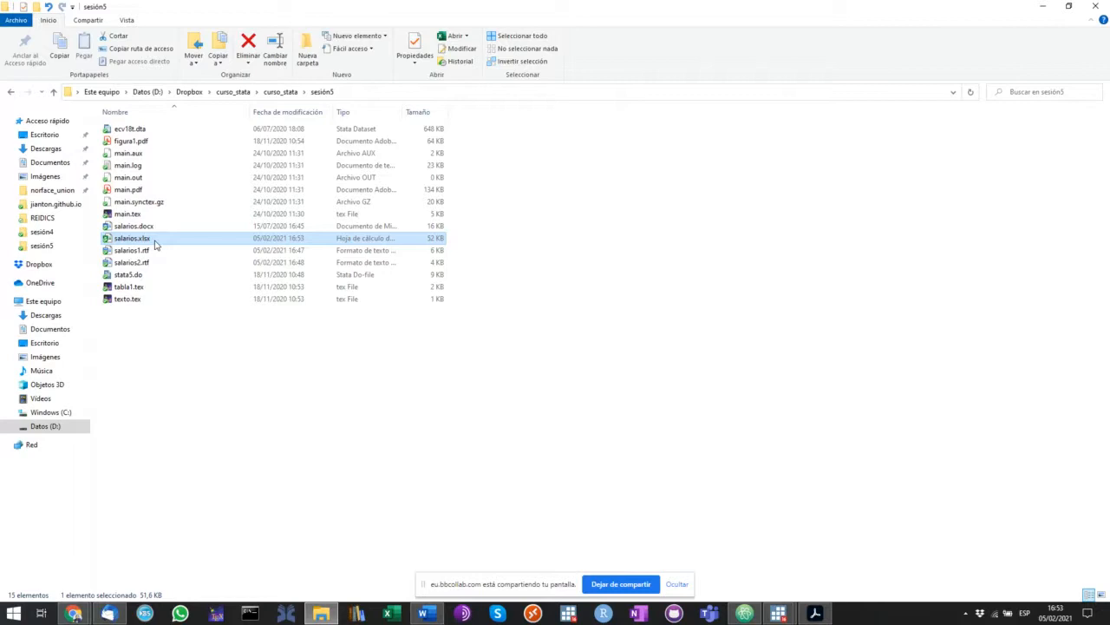
pyautogui.doubleClick(156, 243)
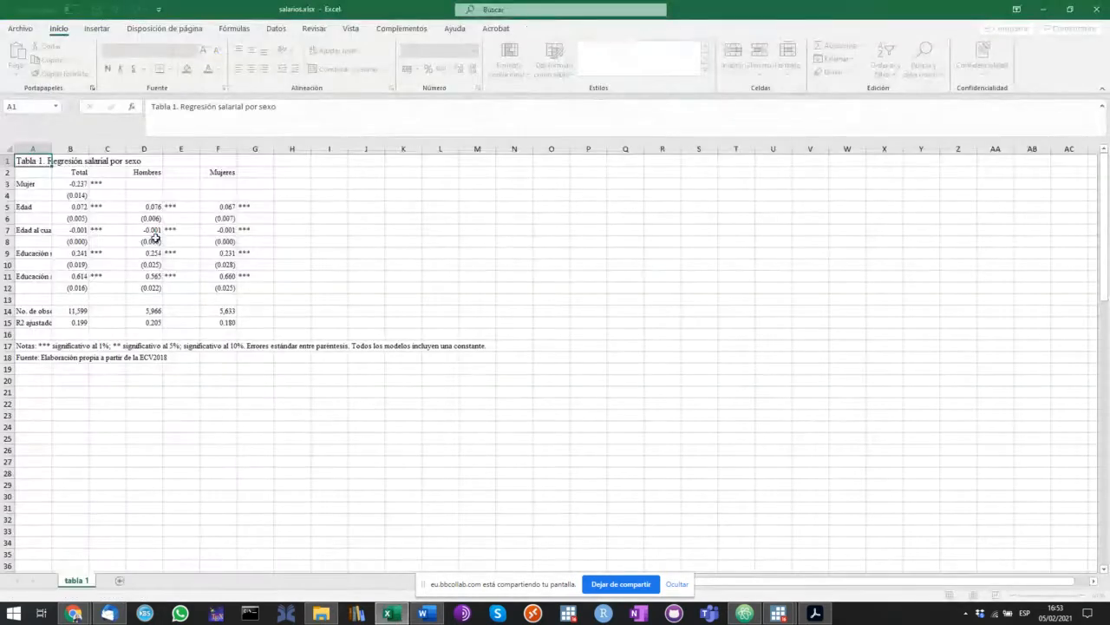
# - Copy the regression results in B3:G15 of sheet tabla 1, excluding the row labels and column headings
pyautogui.click(74, 183)
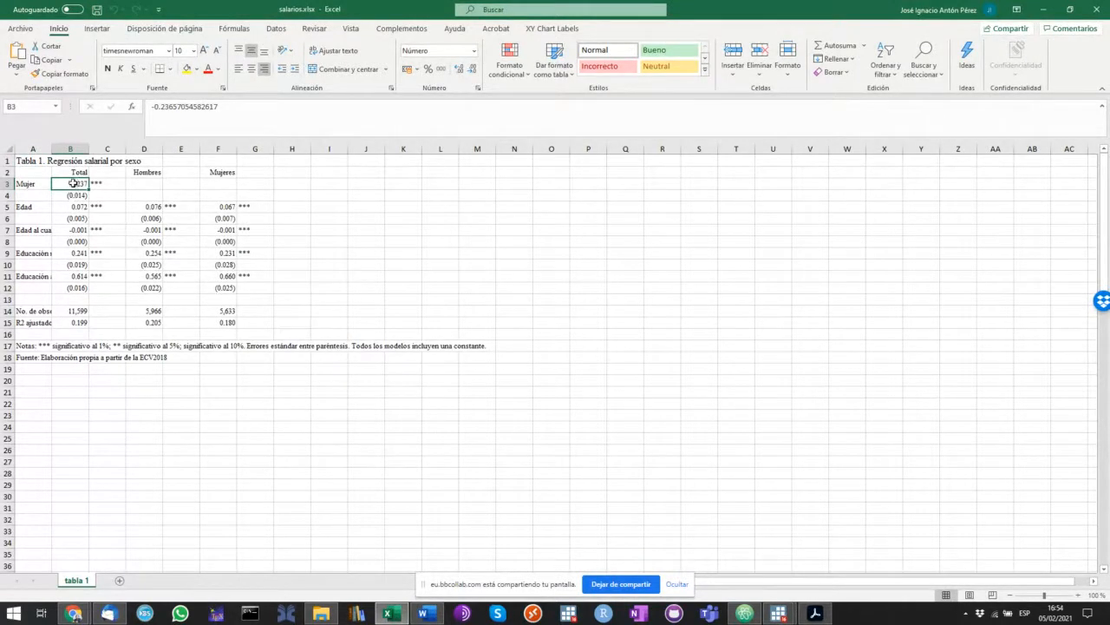
pyautogui.moveTo(76, 183)
pyautogui.mouseDown()
pyautogui.moveTo(234, 322)
pyautogui.moveTo(255, 323)
pyautogui.mouseUp()
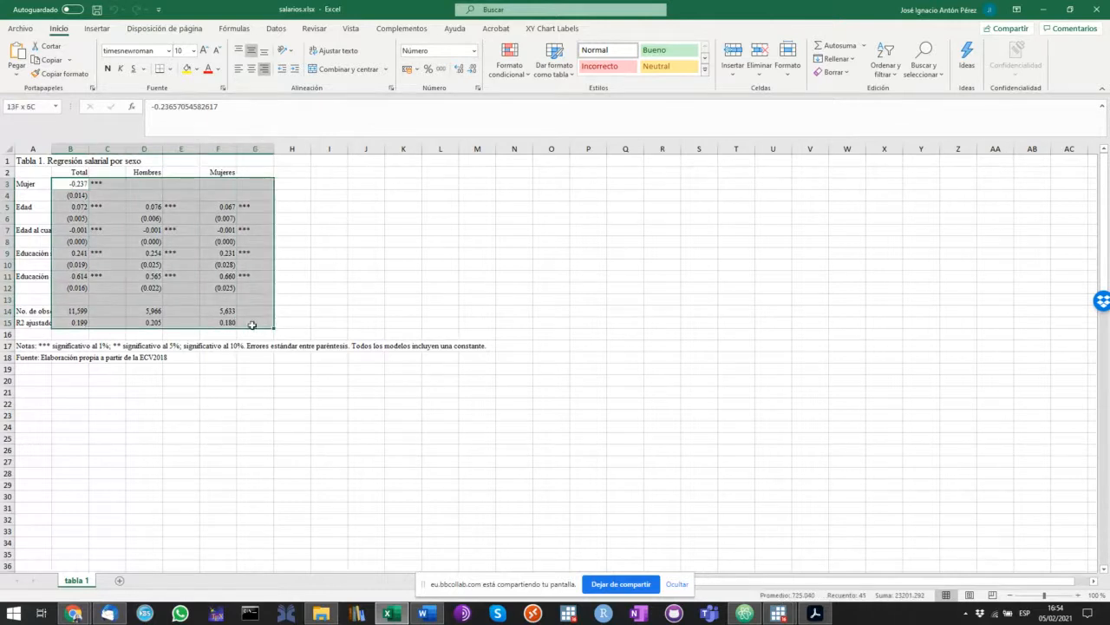
pyautogui.rightClick(211, 218)
pyautogui.click(232, 244)
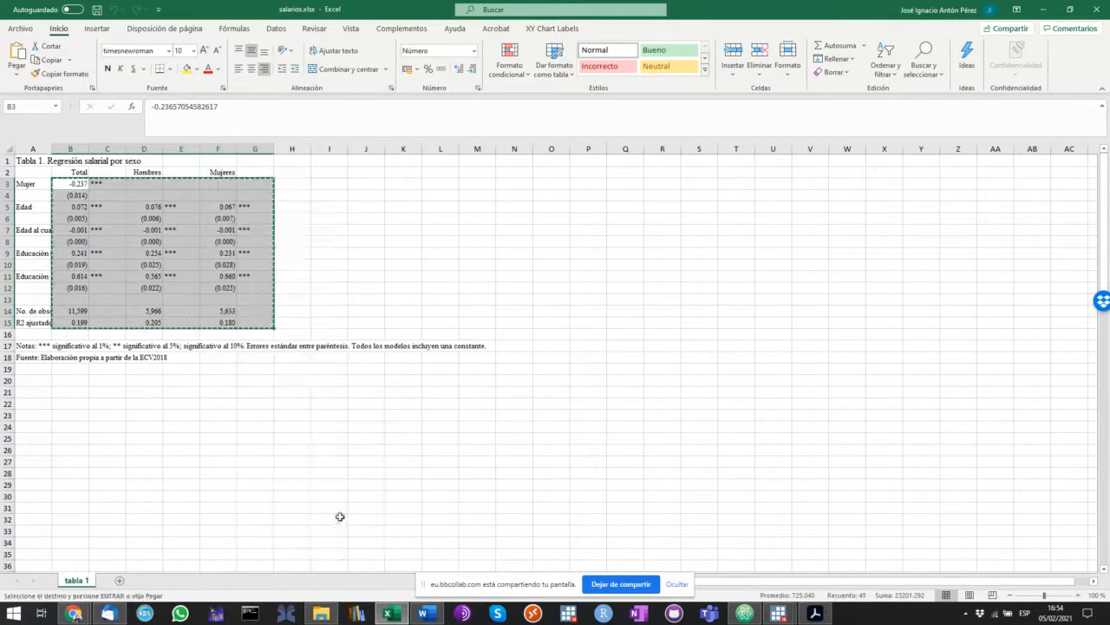
# - Paste the copied Excel results into the selected empty cells of Tabla 1 in salarios.docx in Word
pyautogui.click(423, 614)
pyautogui.rightClick(604, 254)
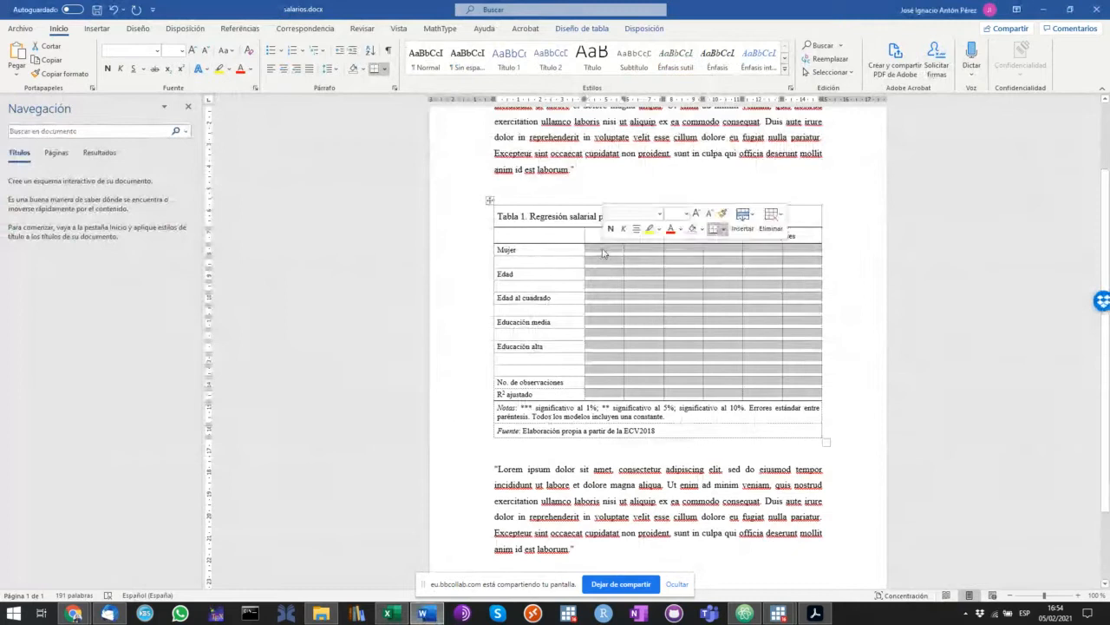
pyautogui.click(669, 310)
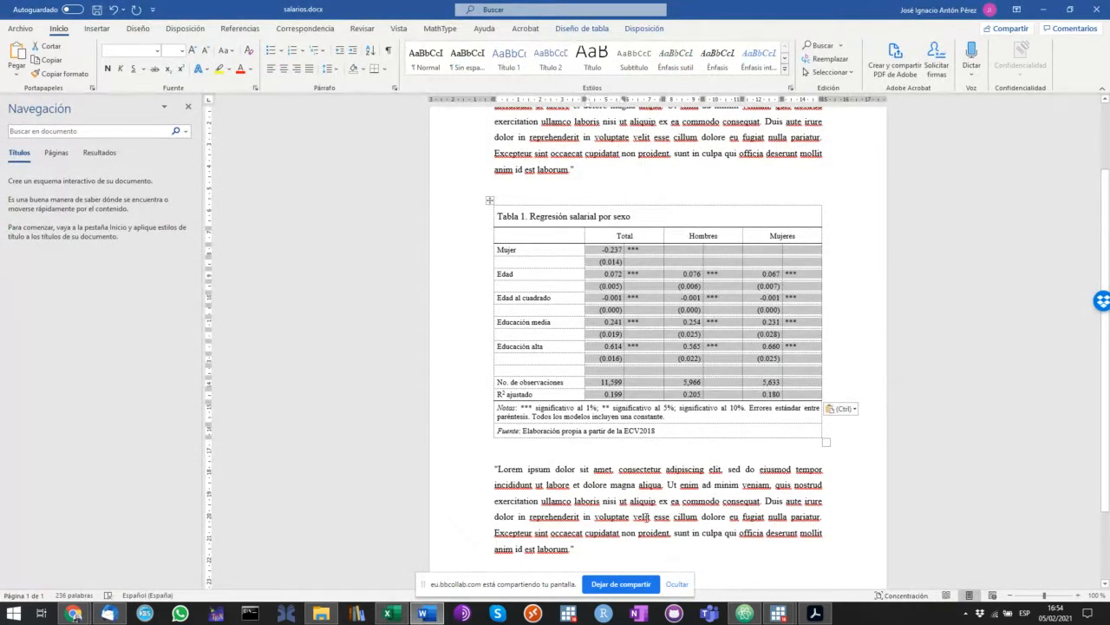
# - Compare the pasted Tabla 1 in salarios.docx with its source range in salarios.xlsx
pyautogui.click(646, 516)
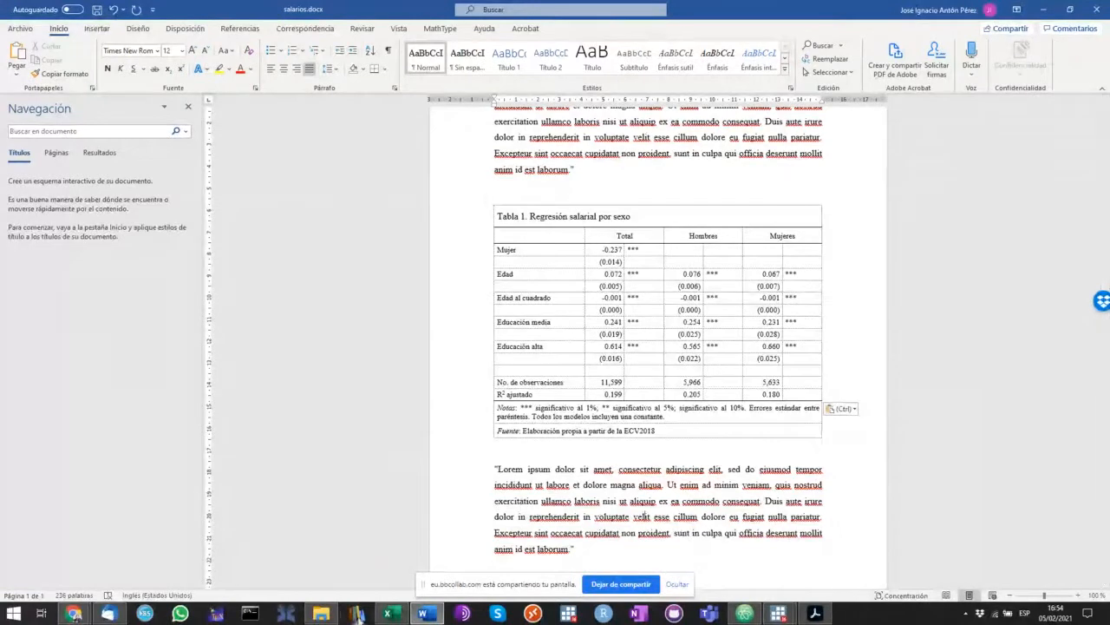
pyautogui.click(388, 614)
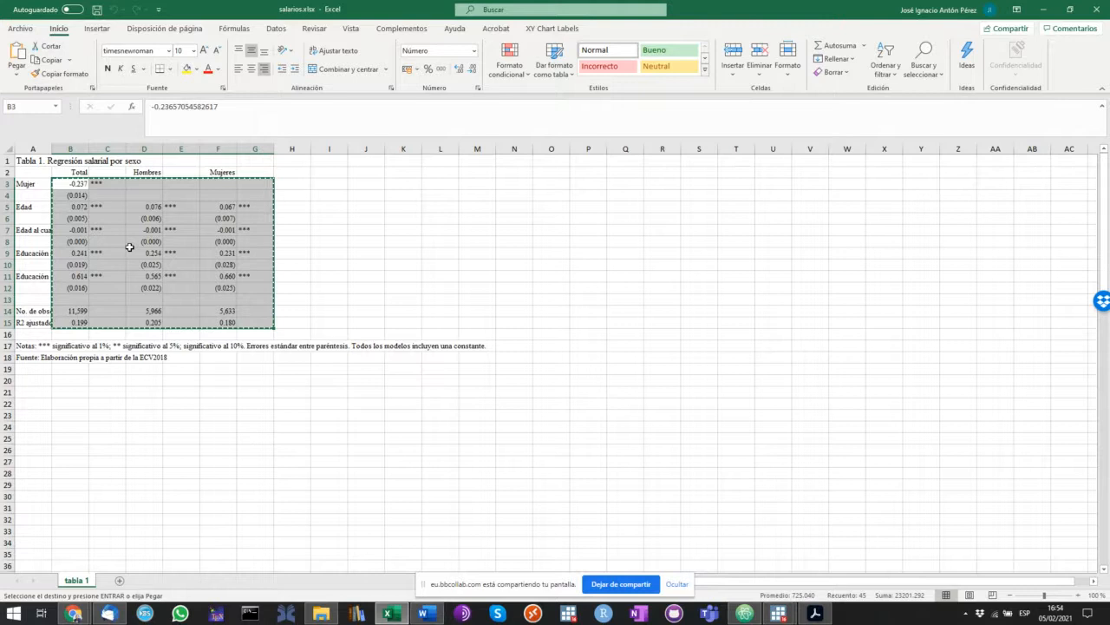
pyautogui.click(423, 613)
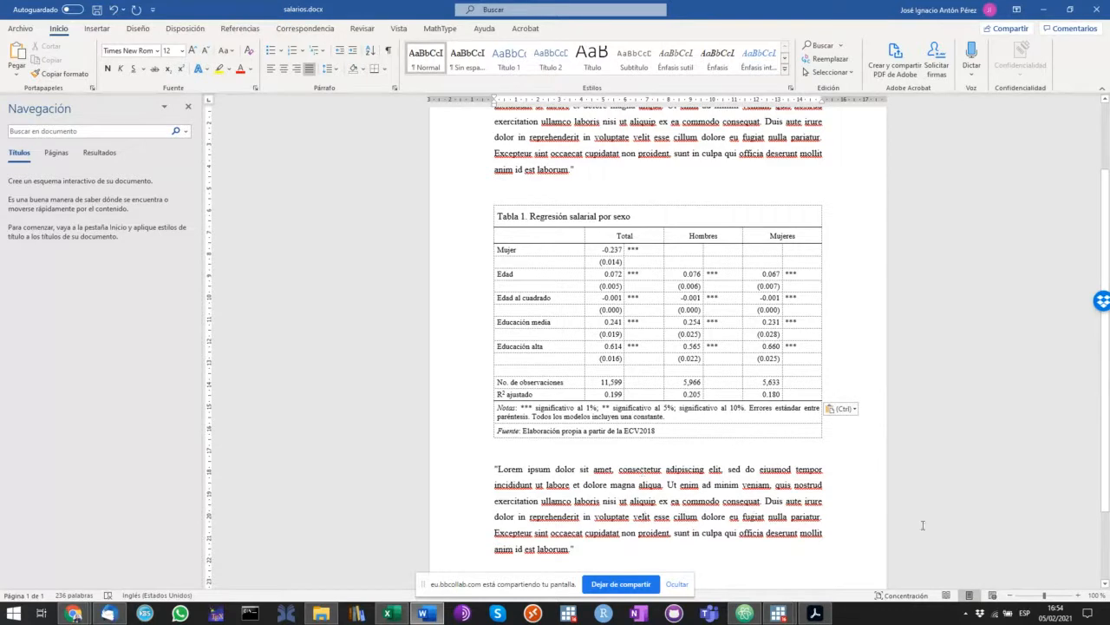
pyautogui.moveTo(797, 617)
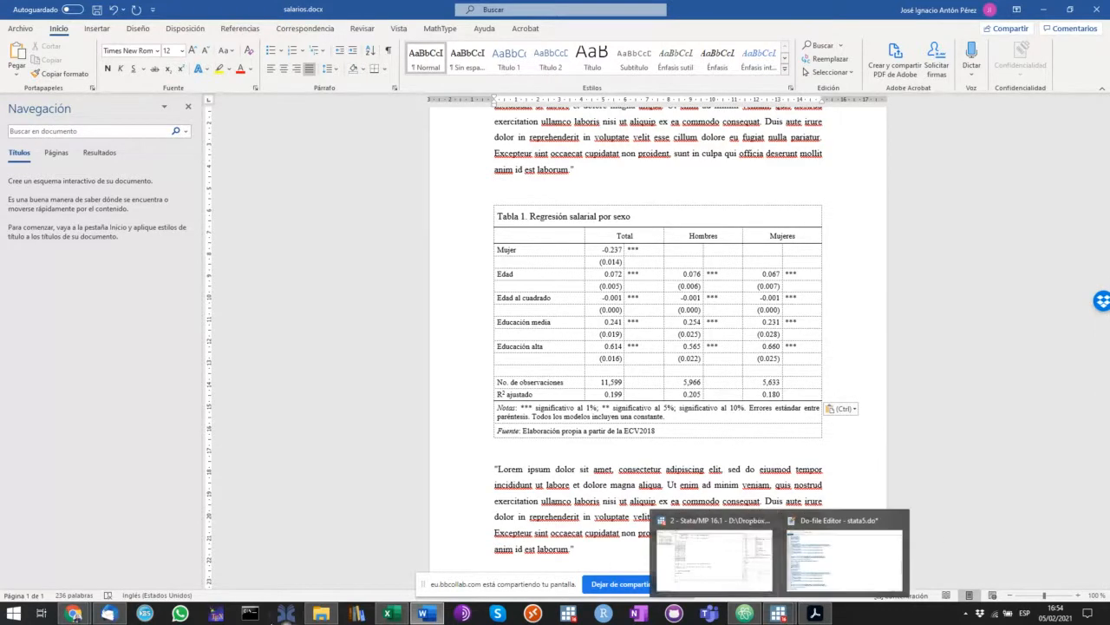
pyautogui.moveTo(75, 614)
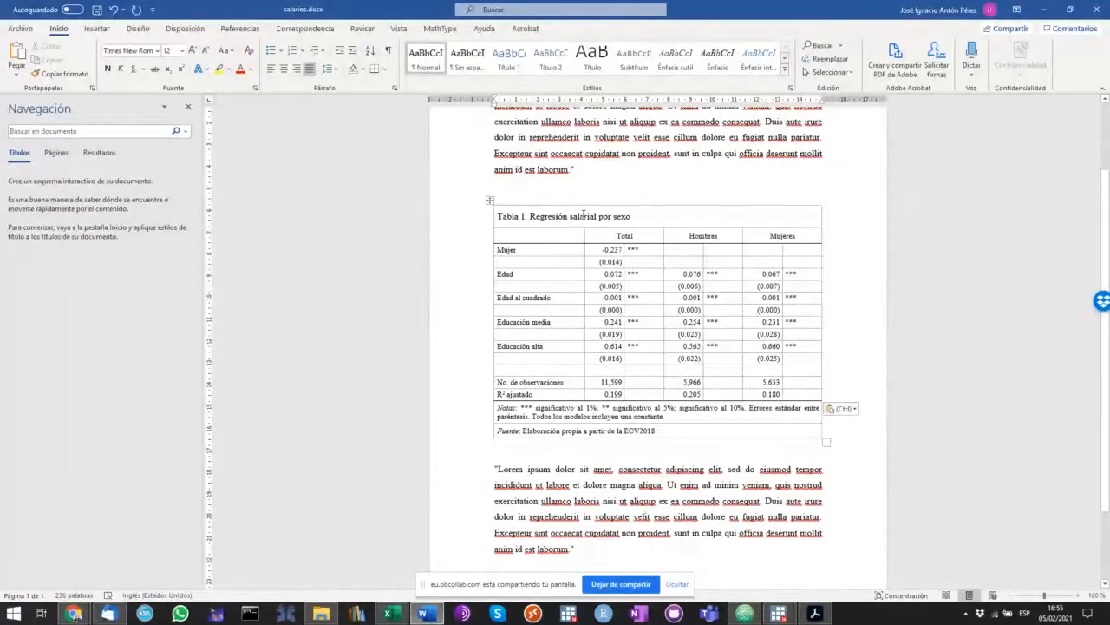
pyautogui.scroll(3, 583, 214)
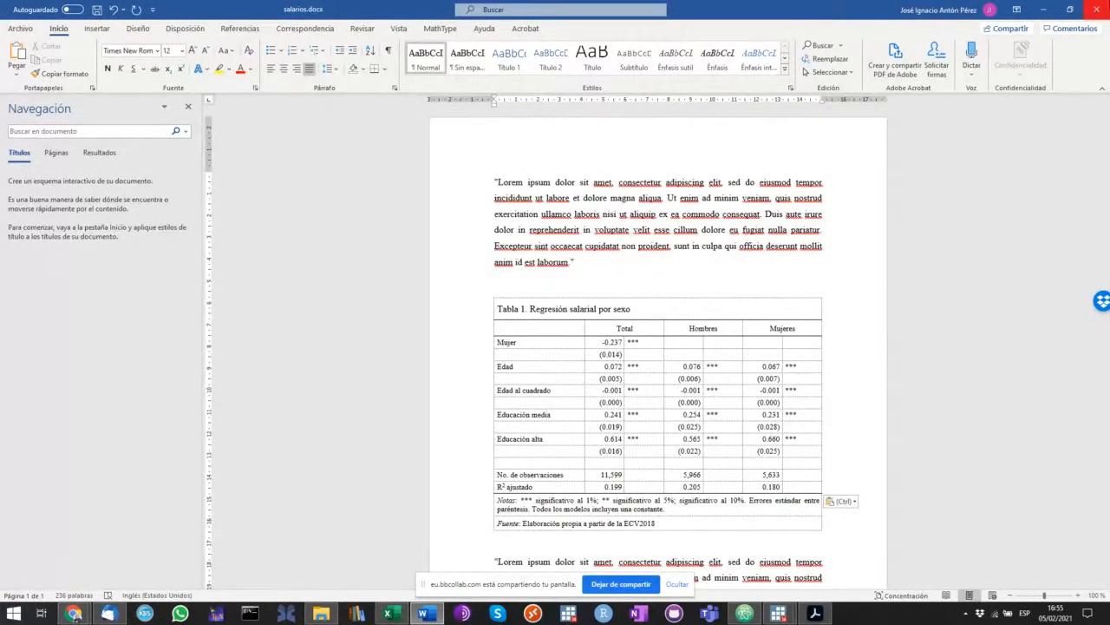
# - Close salarios.docx and return to the Sesión 5 page in Chrome
pyautogui.click(1097, 9)
pyautogui.click(555, 328)
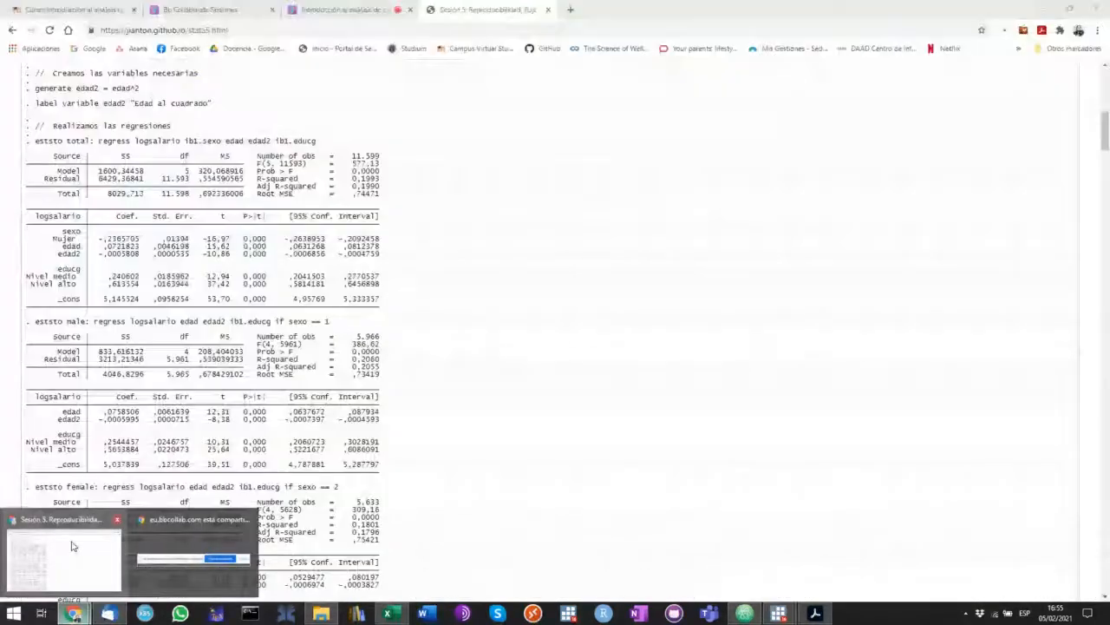
pyautogui.click(73, 545)
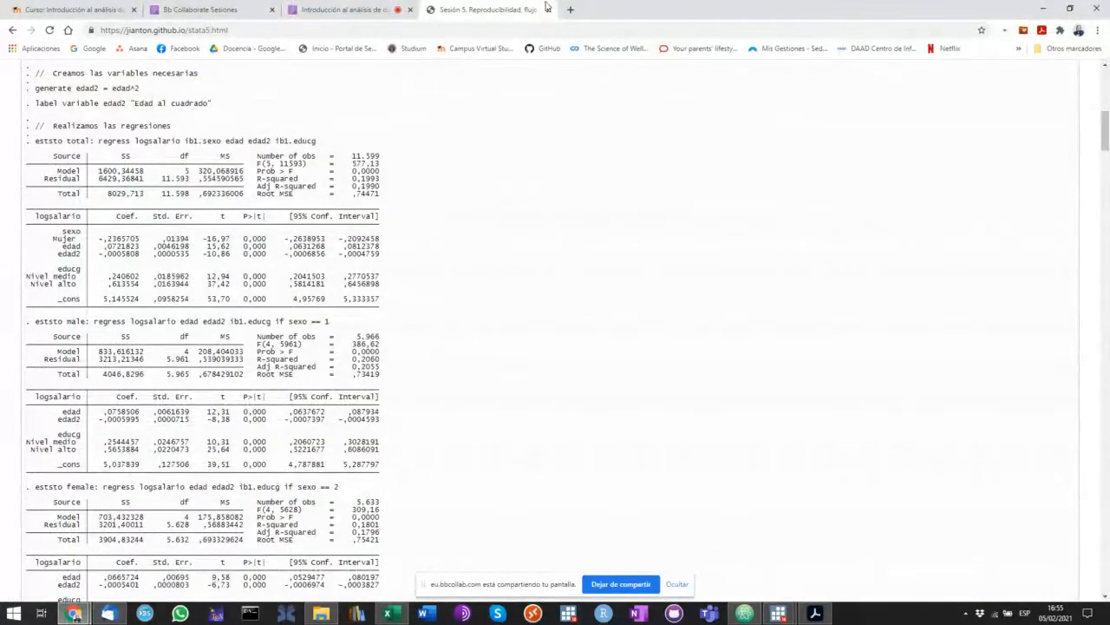
# - Go through the Sesión 5 page past the estout and putexcel material to section 3, Stata + LaTeX, and examine its proposed workflow
pyautogui.scroll(-10, 344, 274)
pyautogui.scroll(5, 343, 274)
pyautogui.scroll(-2, 344, 277)
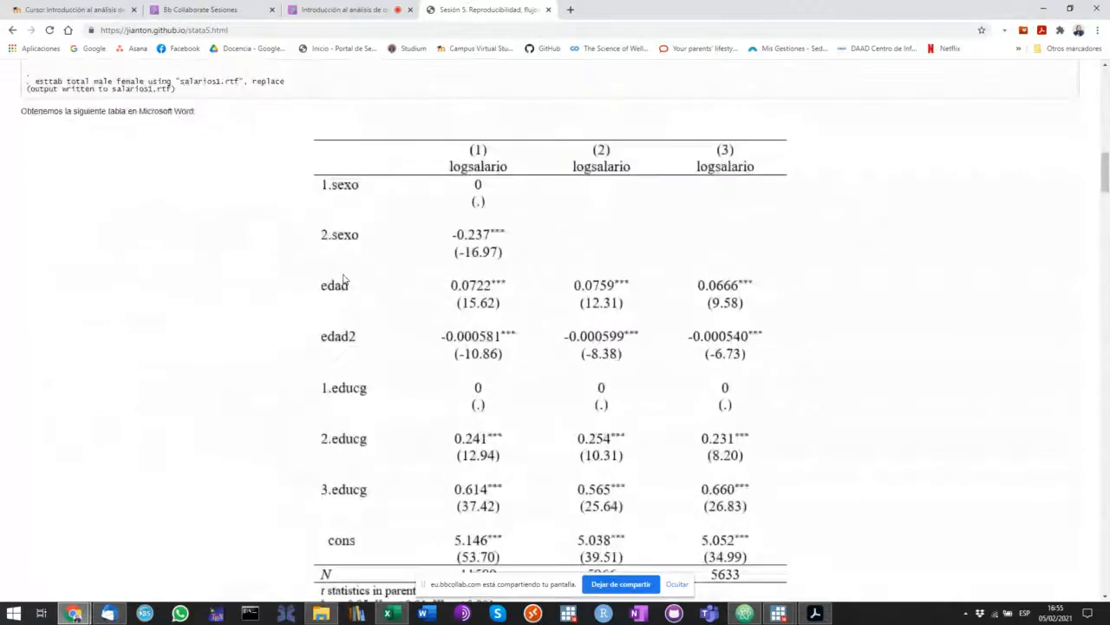
pyautogui.scroll(-3, 325, 299)
pyautogui.scroll(-7, 321, 303)
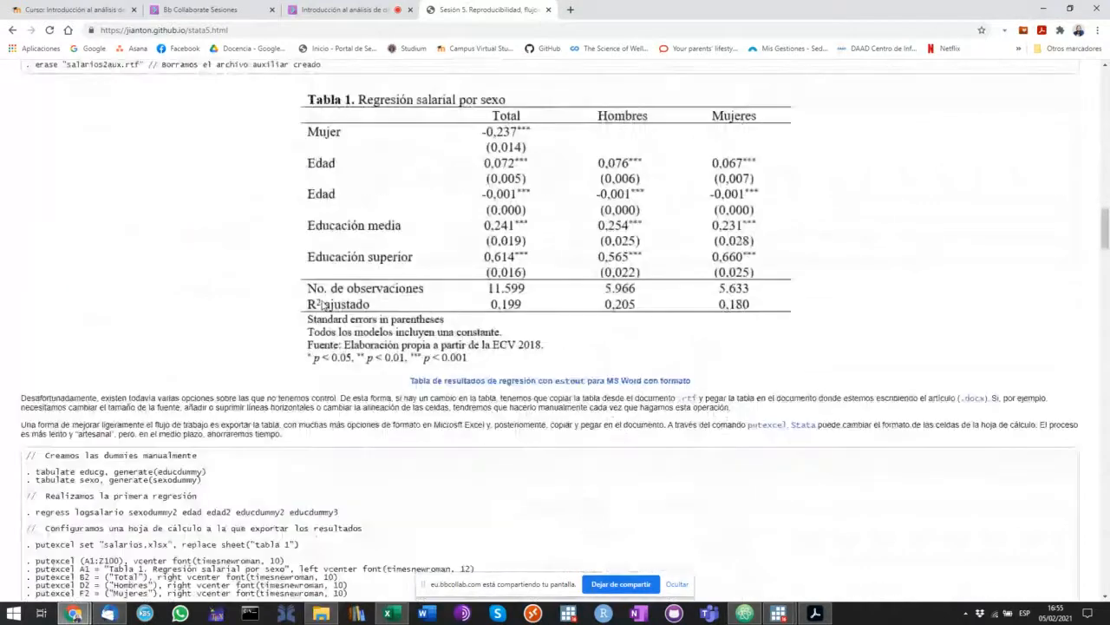
pyautogui.scroll(3, 270, 236)
pyautogui.scroll(-10, 261, 247)
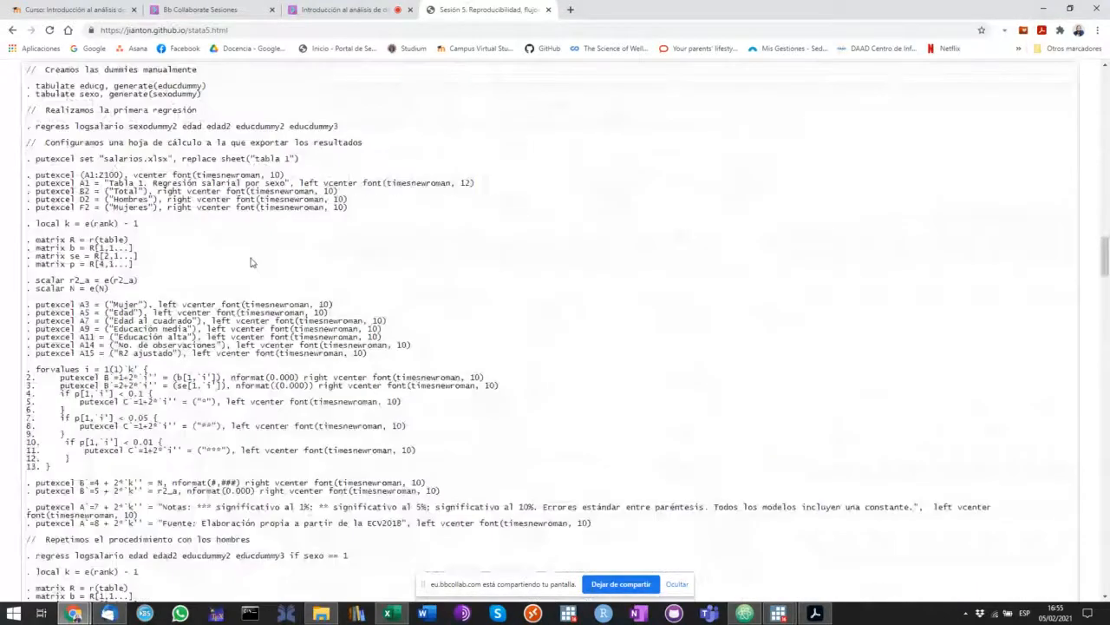
pyautogui.scroll(-15, 251, 260)
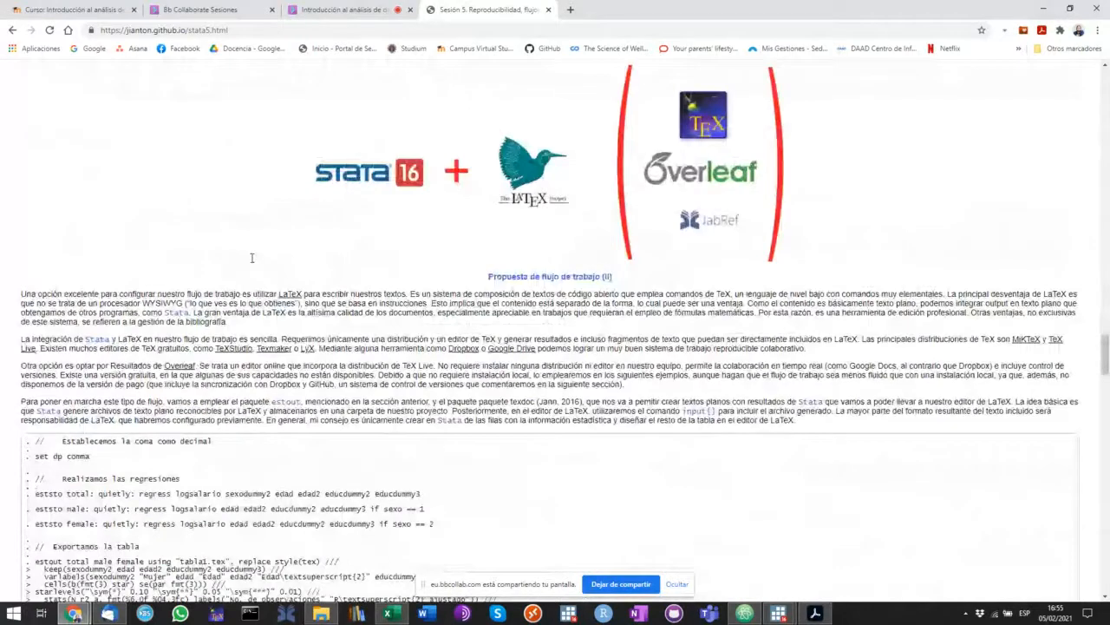
pyautogui.scroll(2, 251, 258)
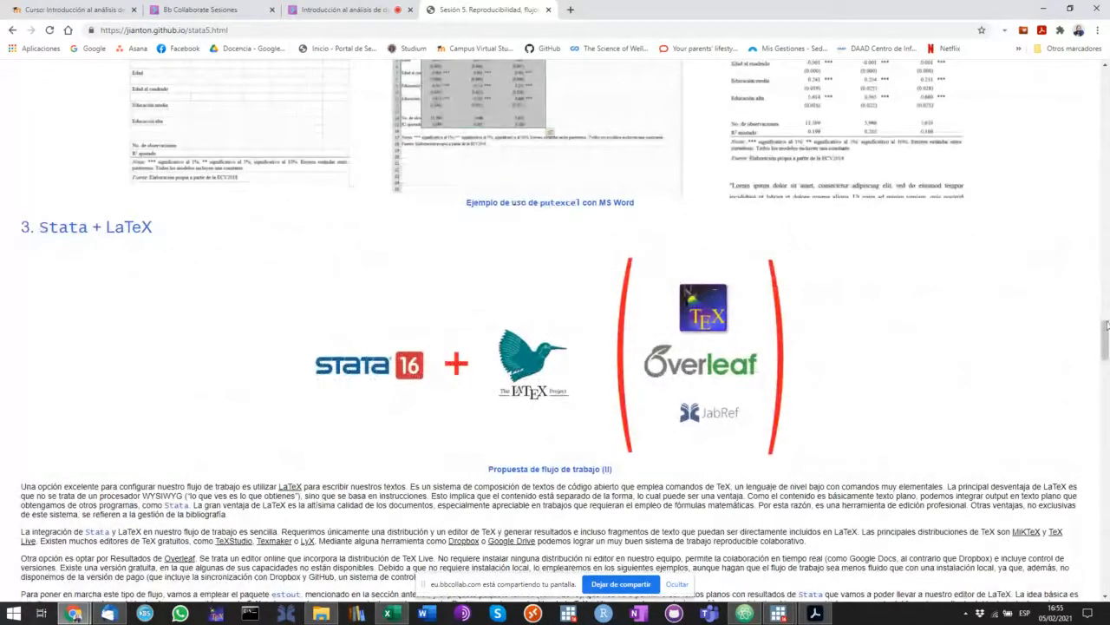
pyautogui.scroll(-2, 378, 122)
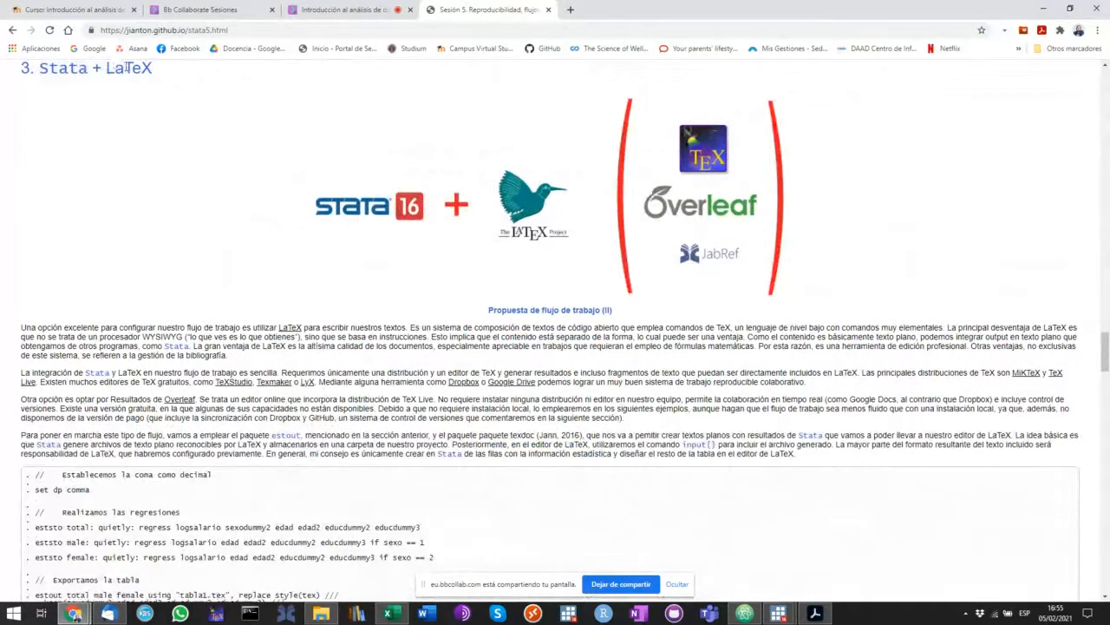
pyautogui.scroll(1, 127, 69)
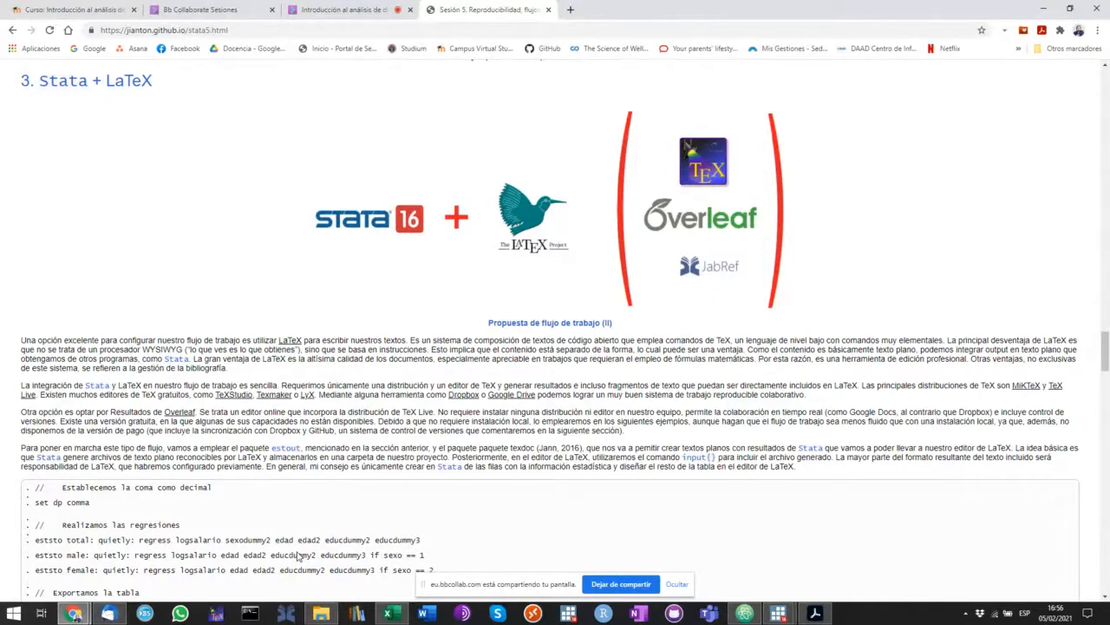
pyautogui.rightClick(217, 615)
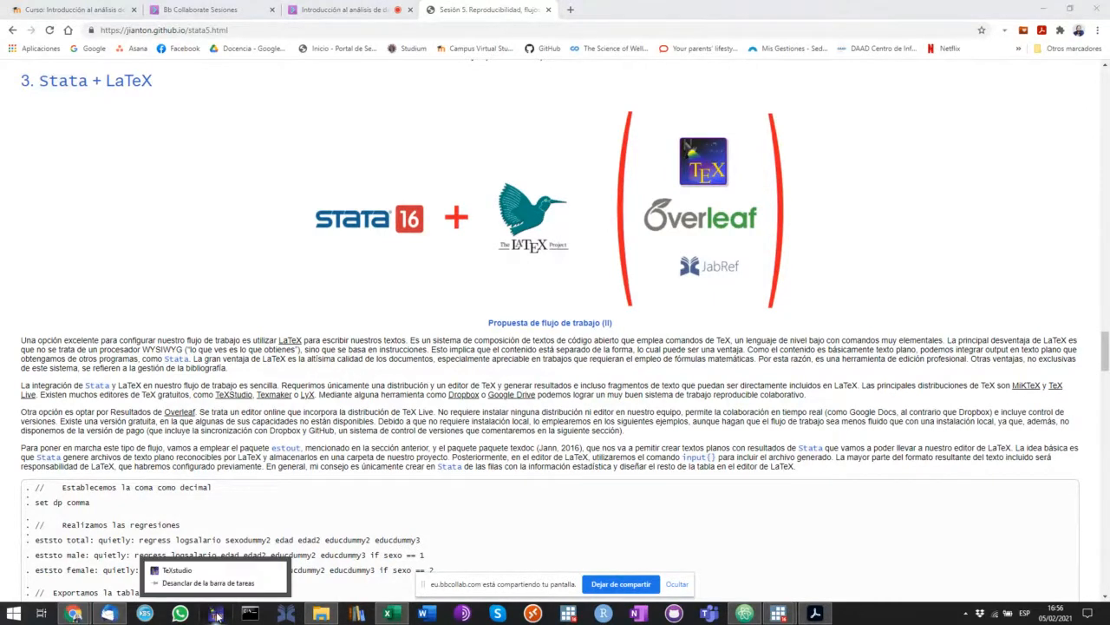
pyautogui.click(257, 536)
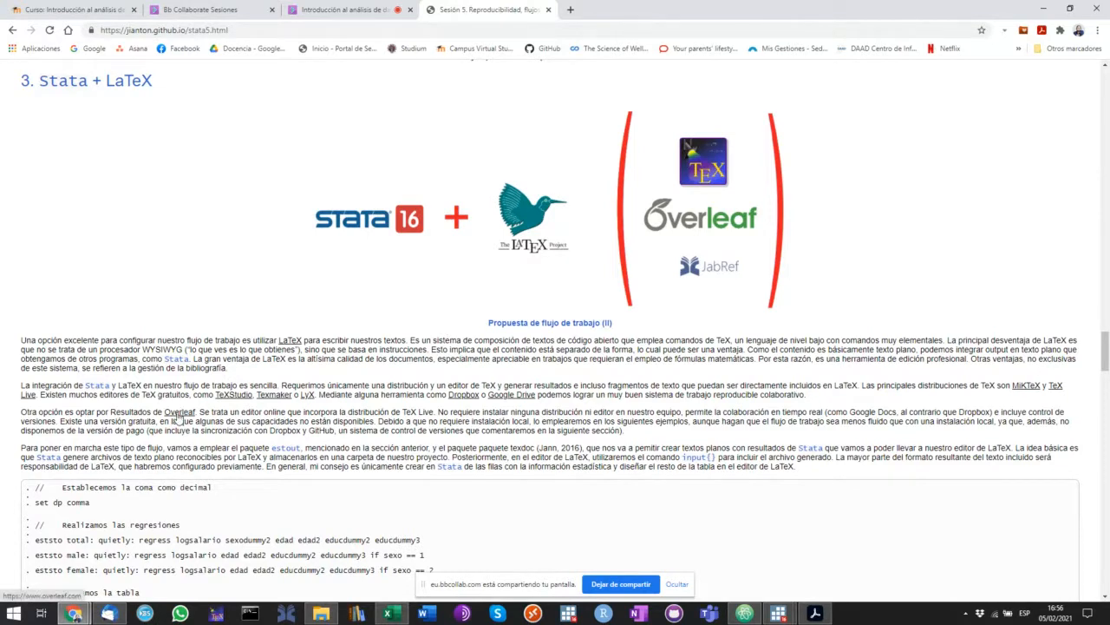
# - Open the Overleaf link from the Stata + LaTeX section in a new tab and switch to it
pyautogui.rightClick(187, 414)
pyautogui.click(204, 424)
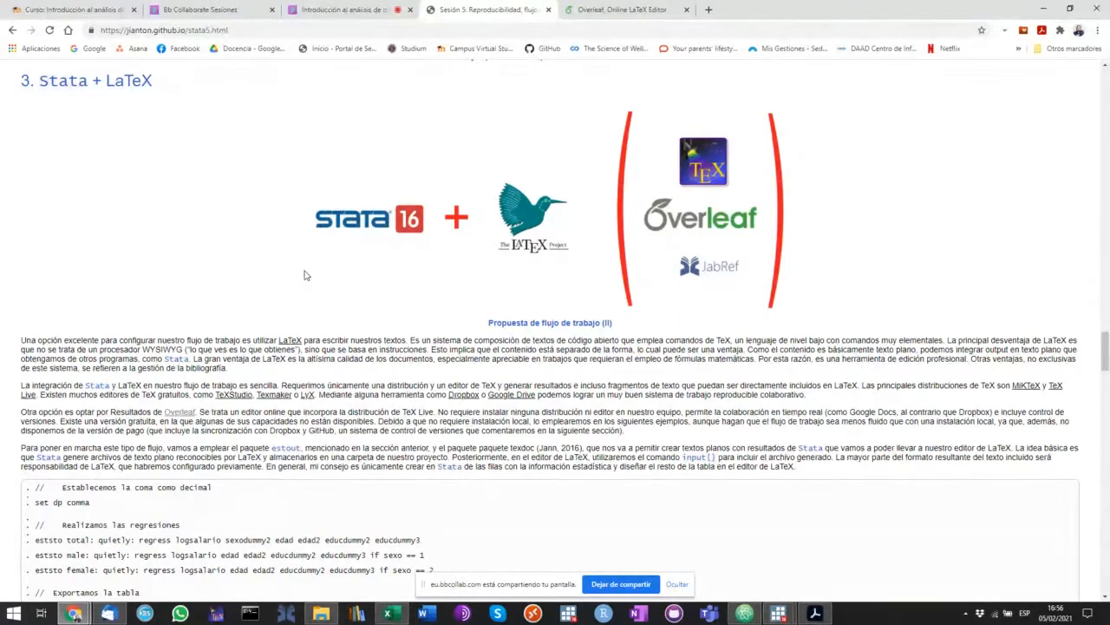
pyautogui.click(632, 9)
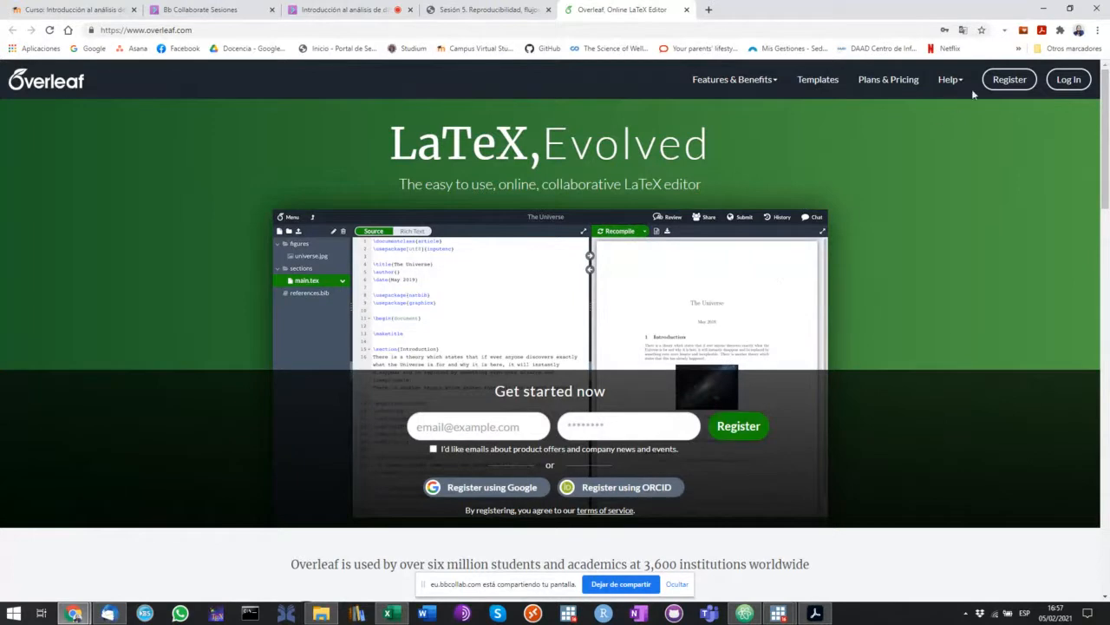
# - Log in to Overleaf with the saved e-mail account and open the attitudes_la project
pyautogui.click(1069, 80)
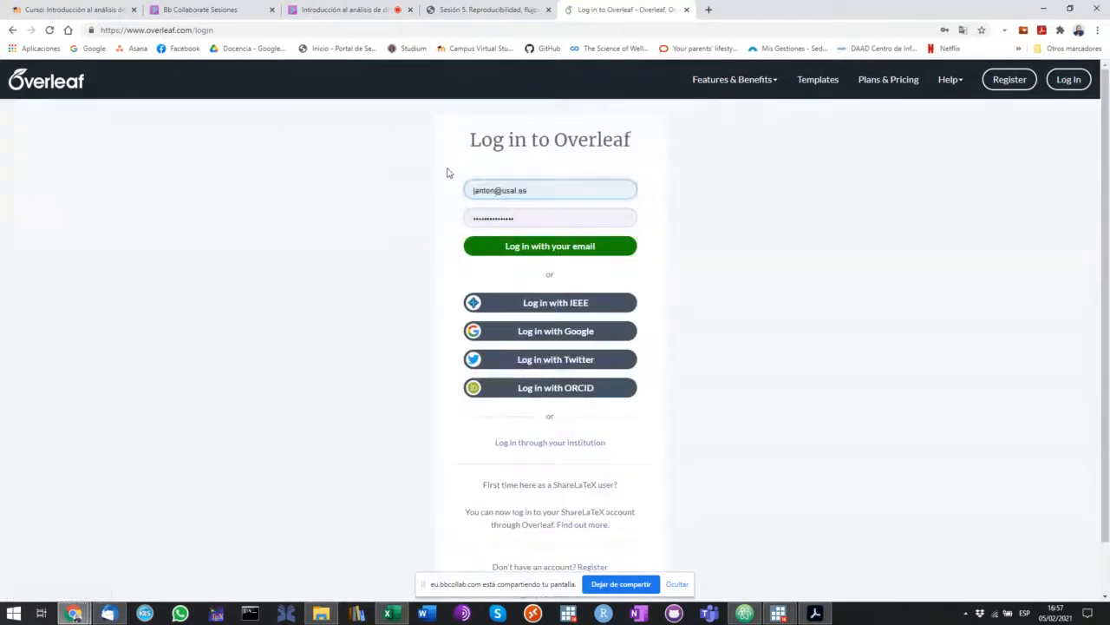
pyautogui.click(562, 252)
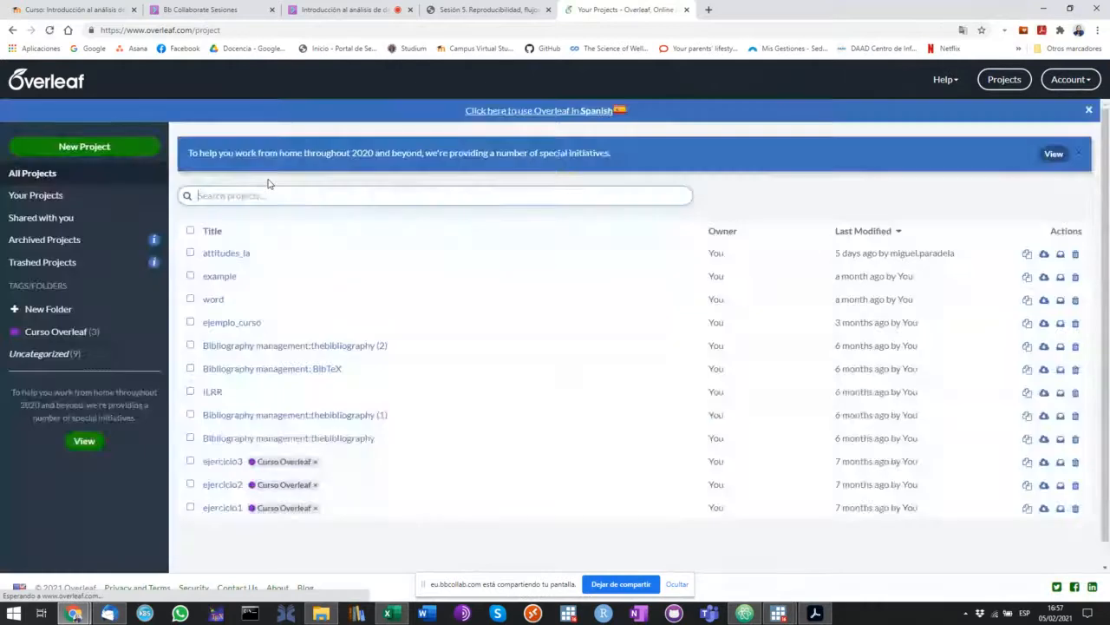
pyautogui.click(236, 257)
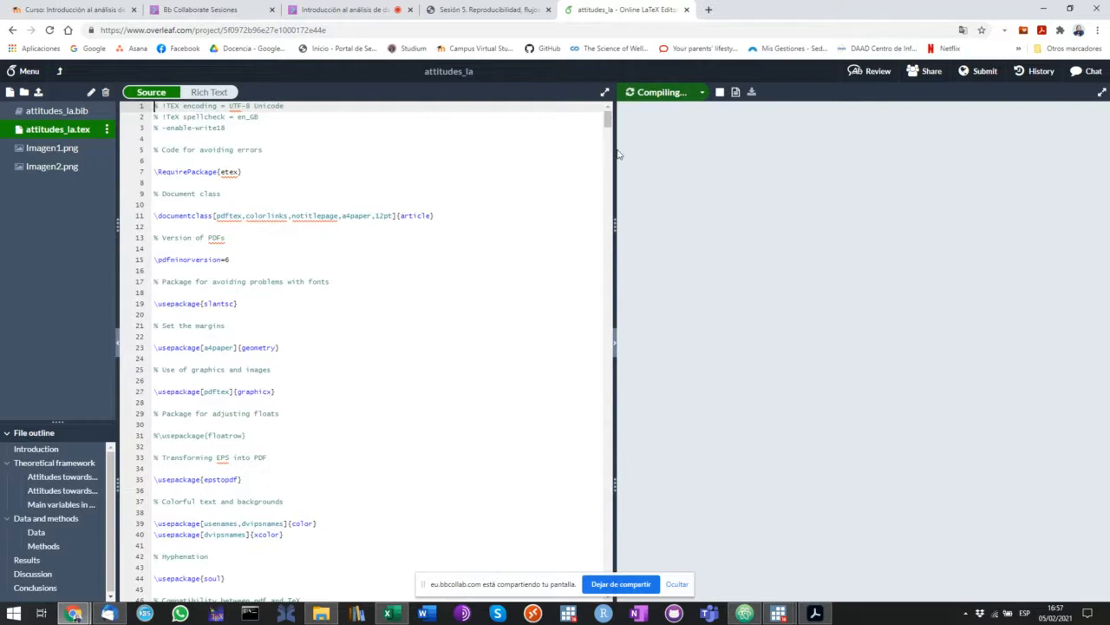
# - Narrow the source pane and examine attitudes_la.tex from the preamble packages to the text on main variables in attitudes
pyautogui.moveTo(614, 150); pyautogui.dragTo(494, 138)
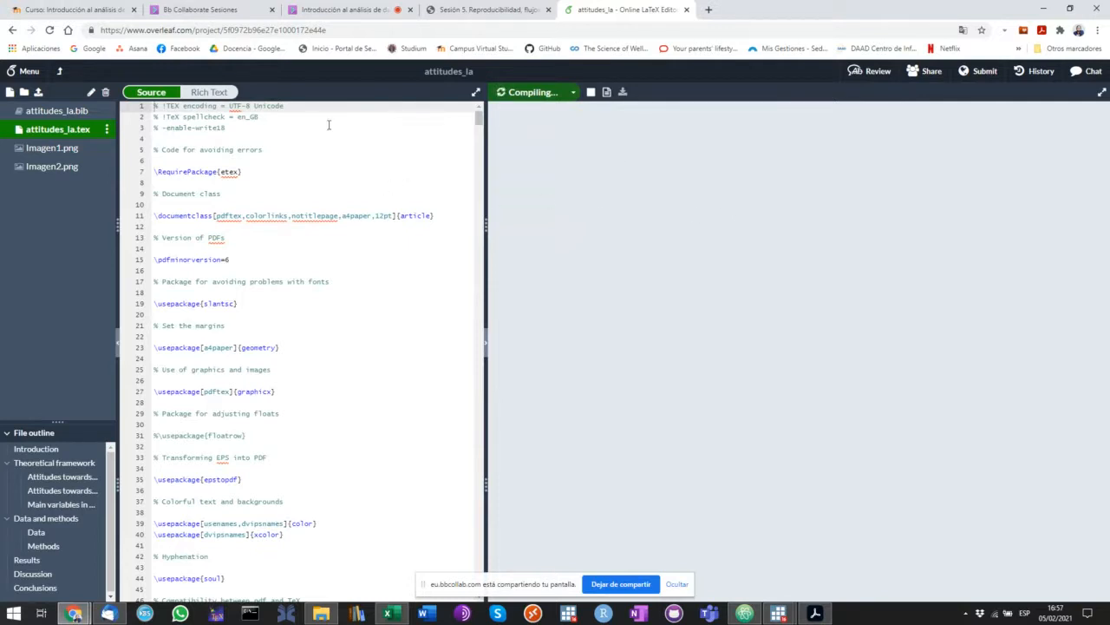
pyautogui.scroll(-5, 266, 321)
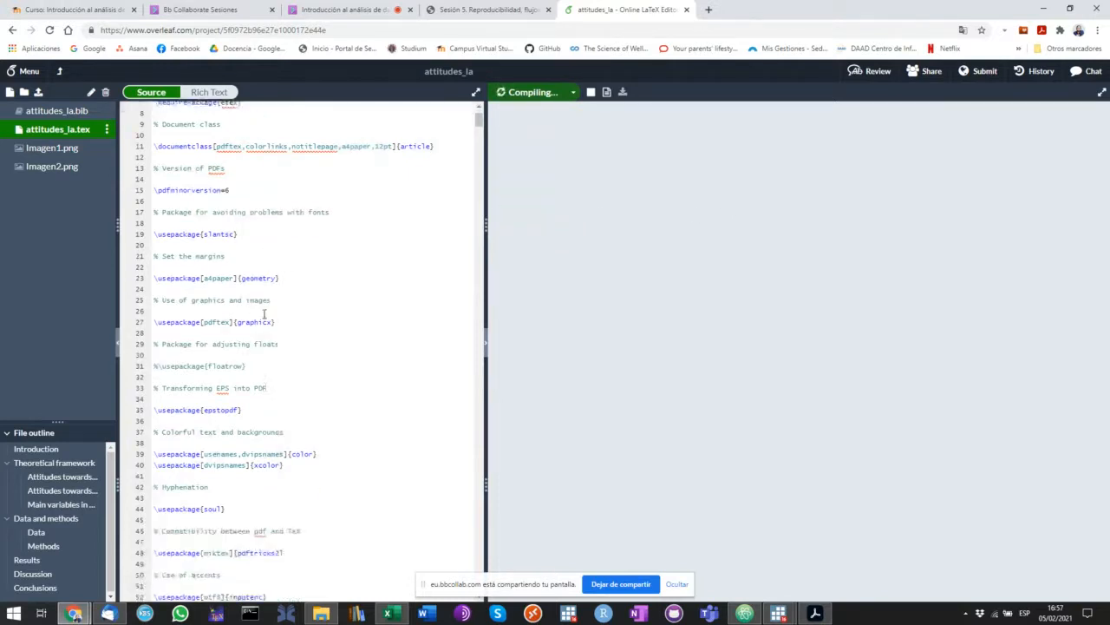
pyautogui.scroll(-5, 275, 317)
pyautogui.scroll(10, 282, 317)
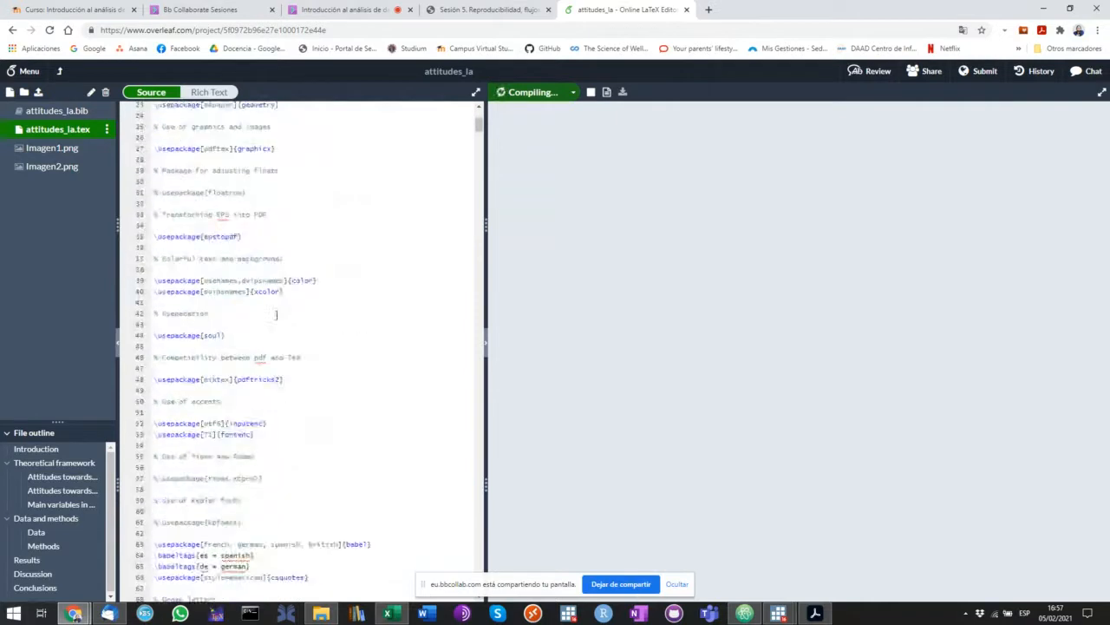
pyautogui.scroll(-3, 286, 318)
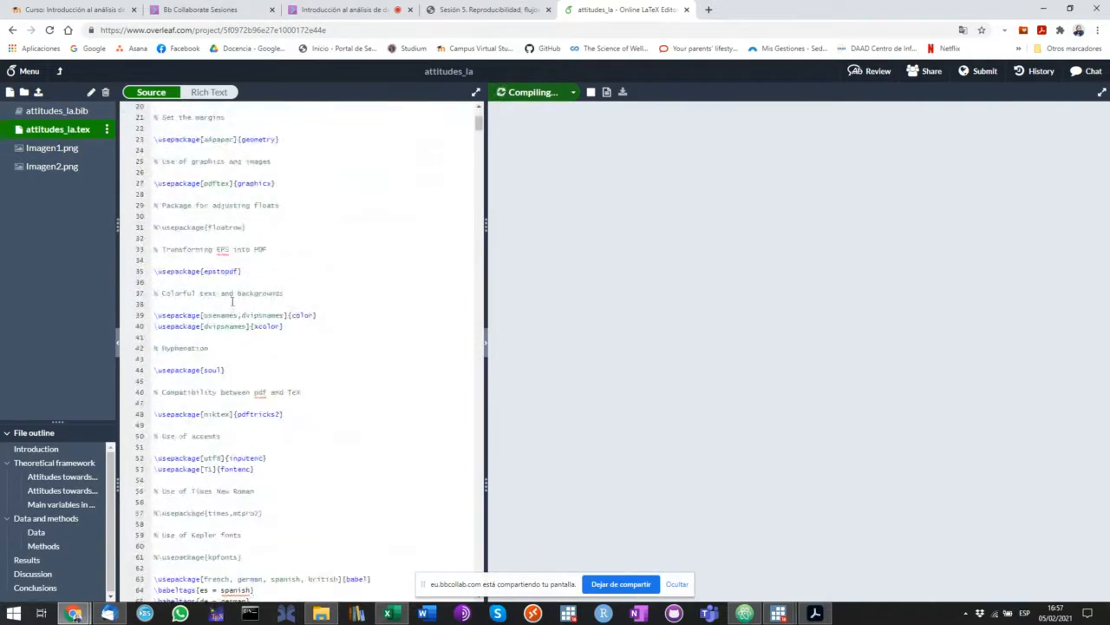
pyautogui.scroll(-5, 248, 319)
pyautogui.scroll(-15, 248, 318)
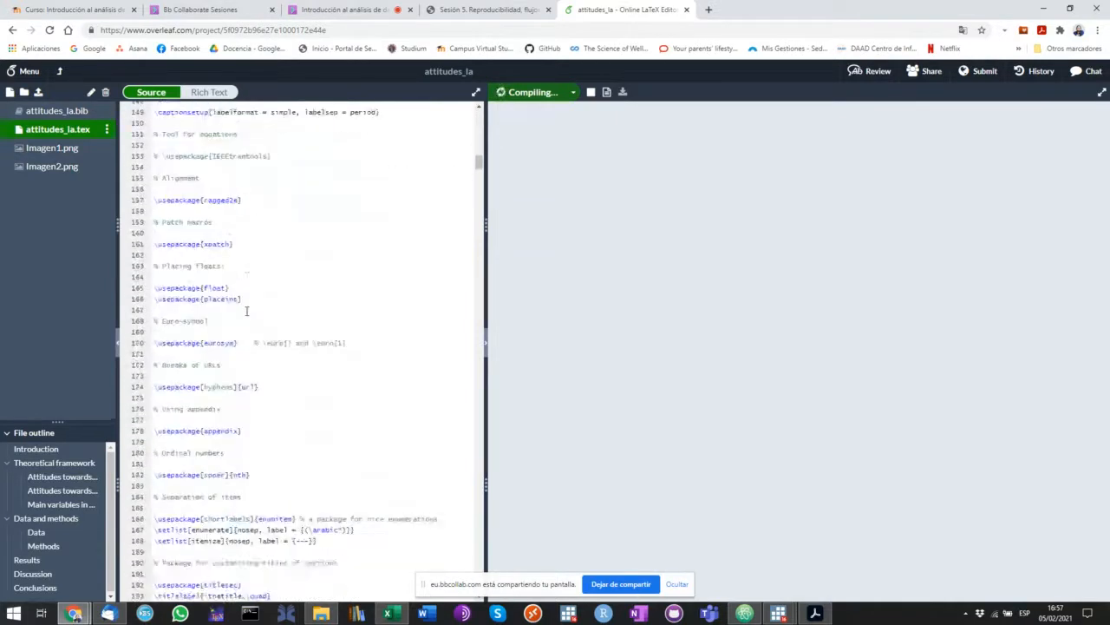
pyautogui.scroll(-7, 247, 310)
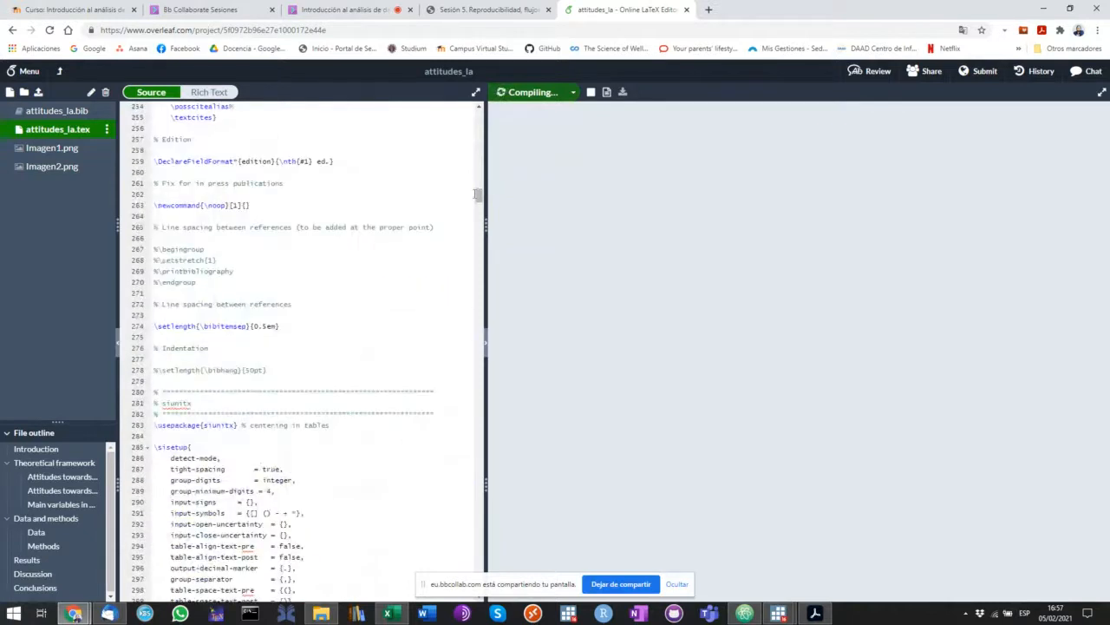
pyautogui.moveTo(480, 196); pyautogui.dragTo(476, 324)
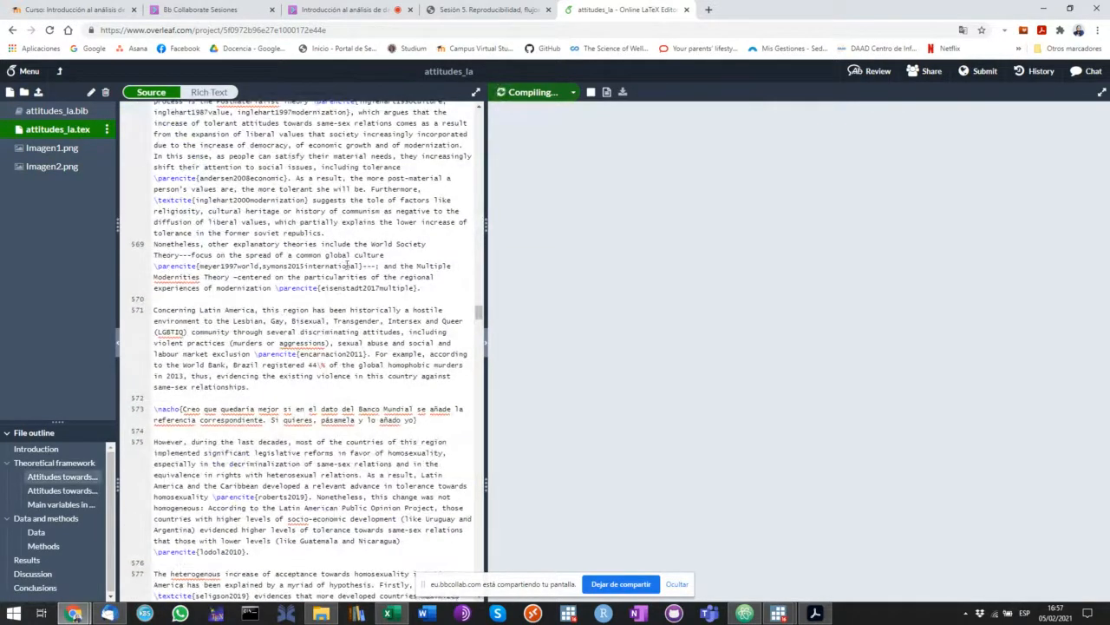
pyautogui.scroll(-10, 348, 265)
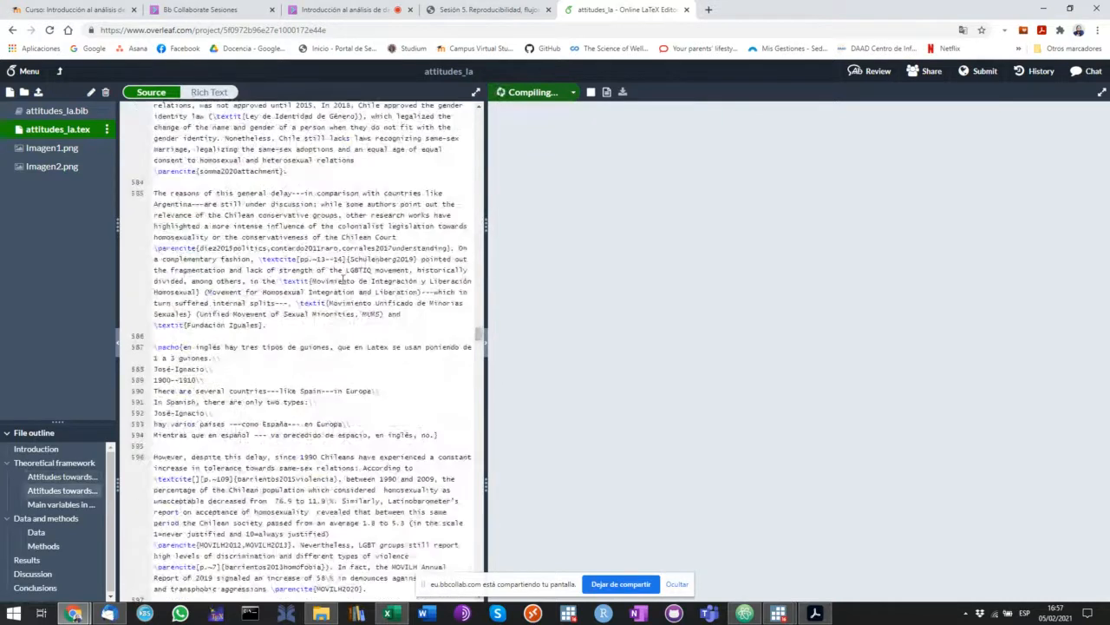
pyautogui.scroll(-8, 342, 280)
pyautogui.scroll(-4, 341, 283)
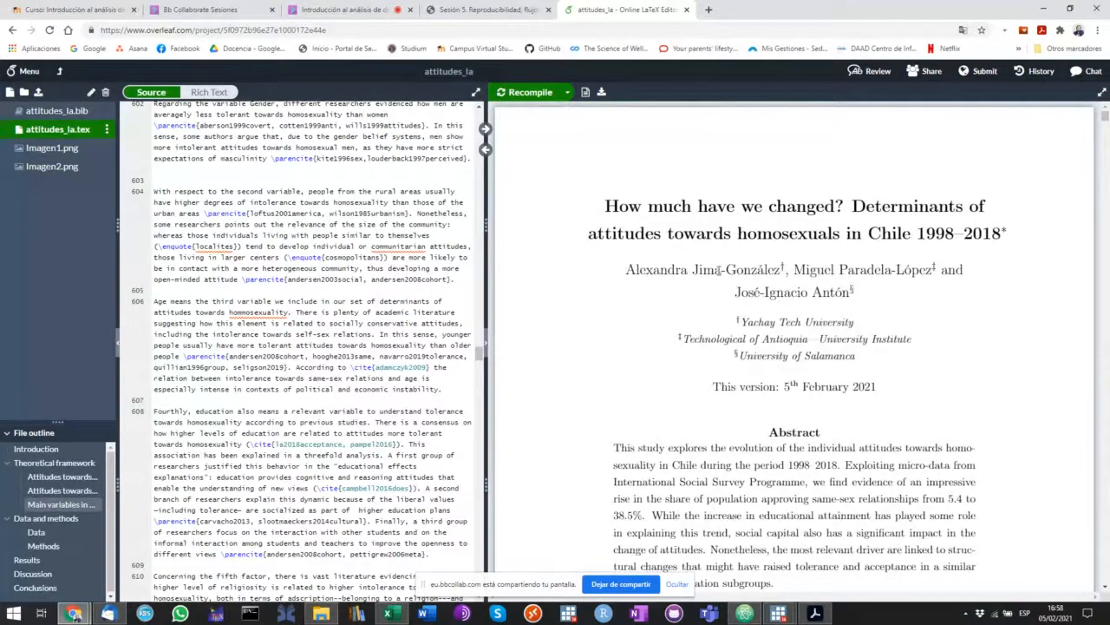
# - Examine the compiled attitudes_la paper from its title page through the theoretical framework to decomposition equations 2 to 4
pyautogui.scroll(-2, 718, 271)
pyautogui.scroll(2, 717, 275)
pyautogui.scroll(-20, 687, 417)
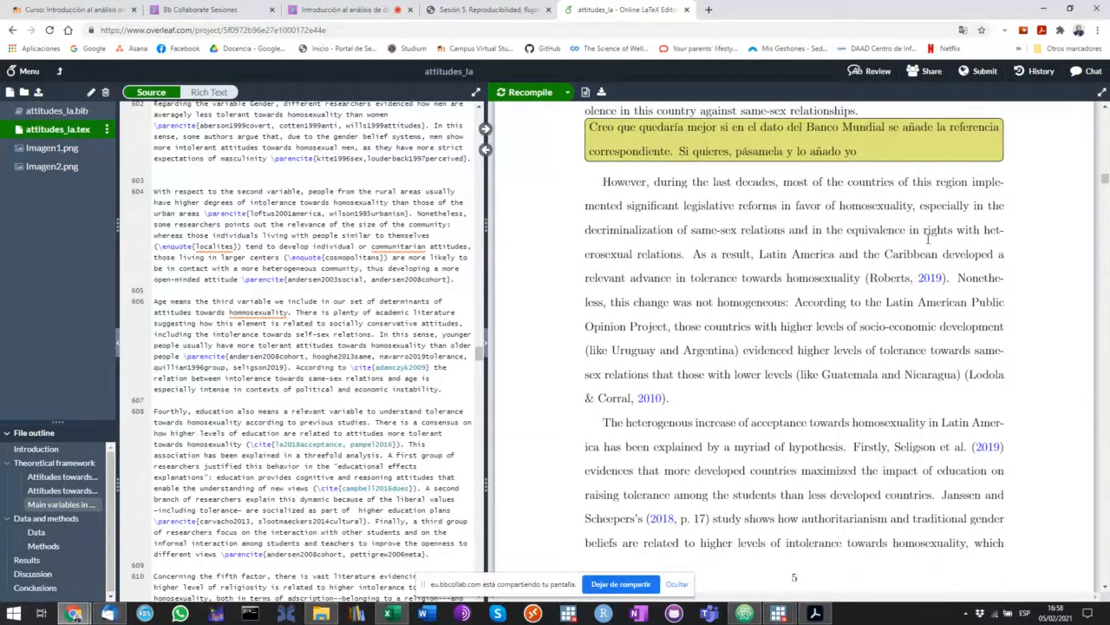
pyautogui.scroll(-15, 926, 201)
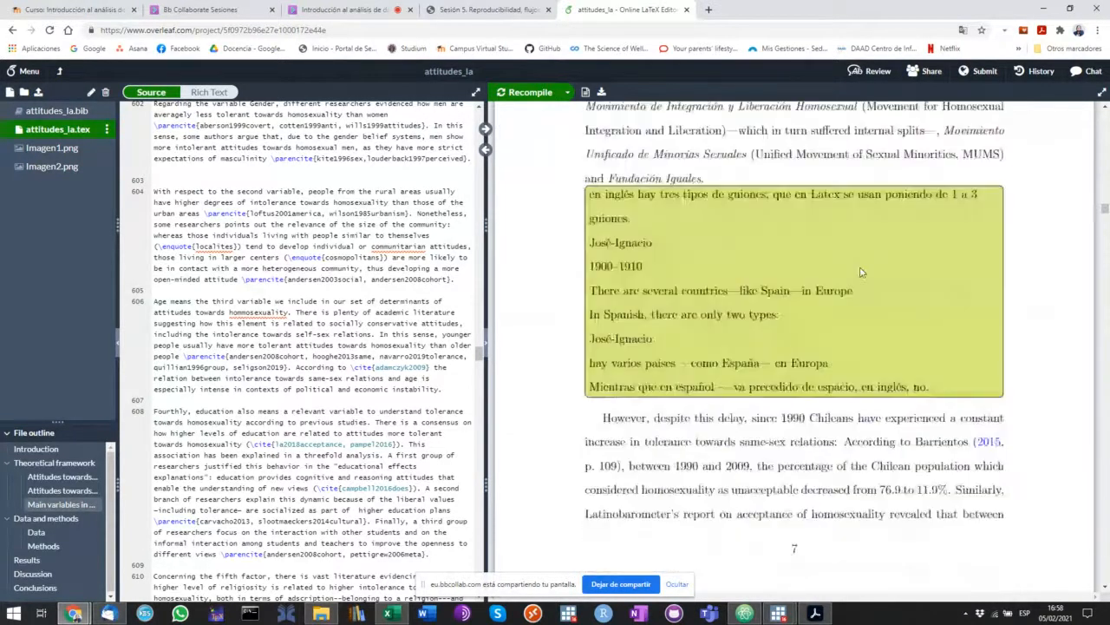
pyautogui.scroll(-5, 860, 273)
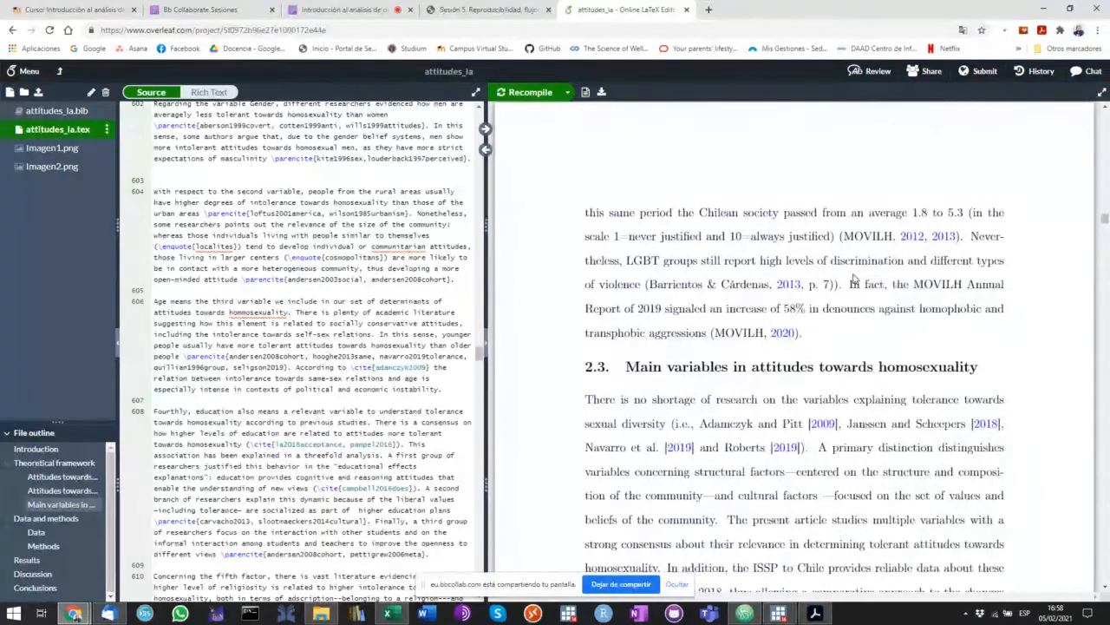
pyautogui.scroll(-10, 854, 278)
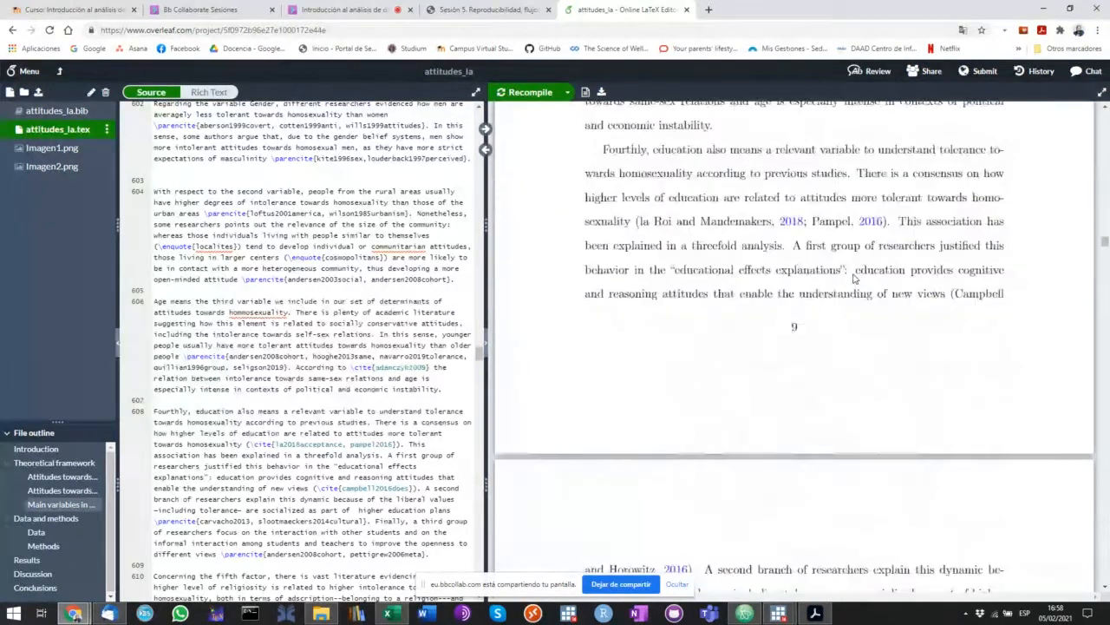
pyautogui.scroll(-15, 855, 278)
pyautogui.scroll(-5, 701, 254)
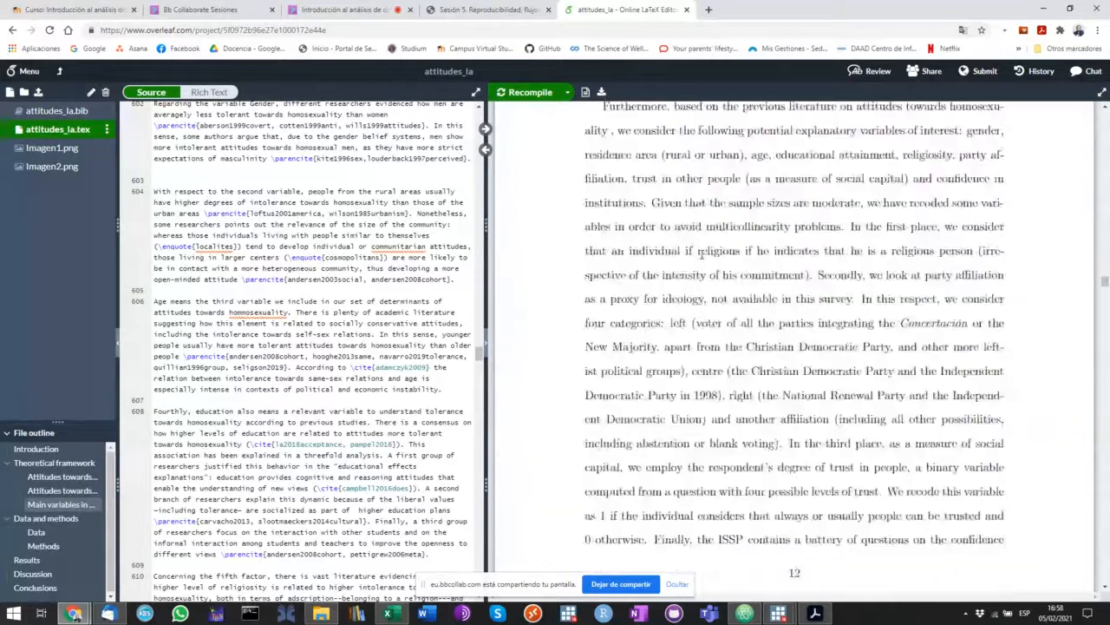
pyautogui.scroll(-20, 701, 254)
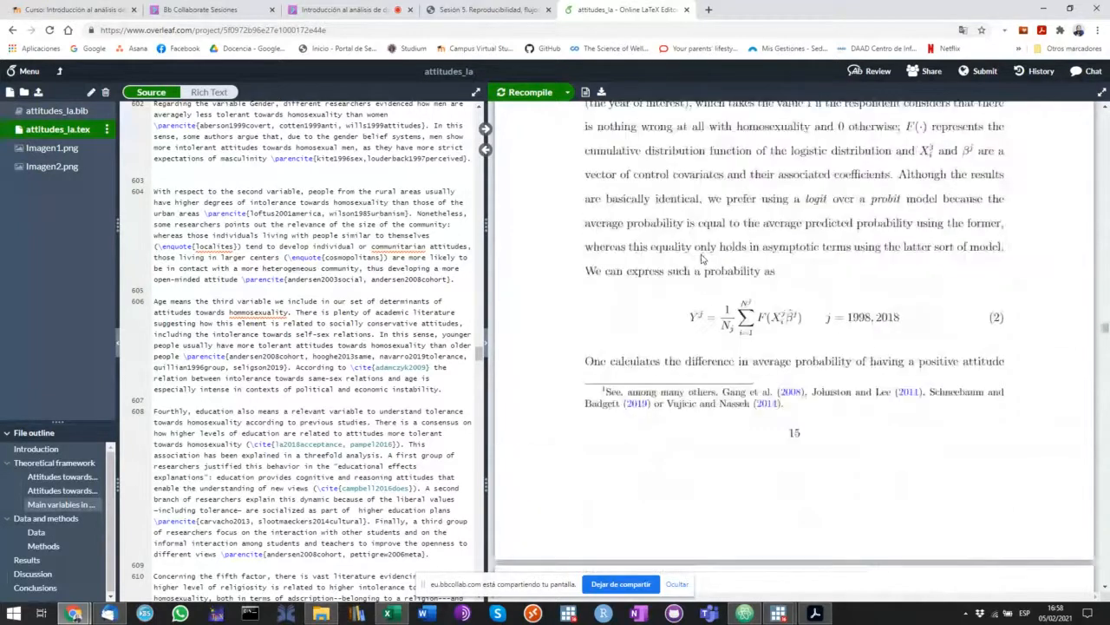
pyautogui.scroll(-5, 703, 258)
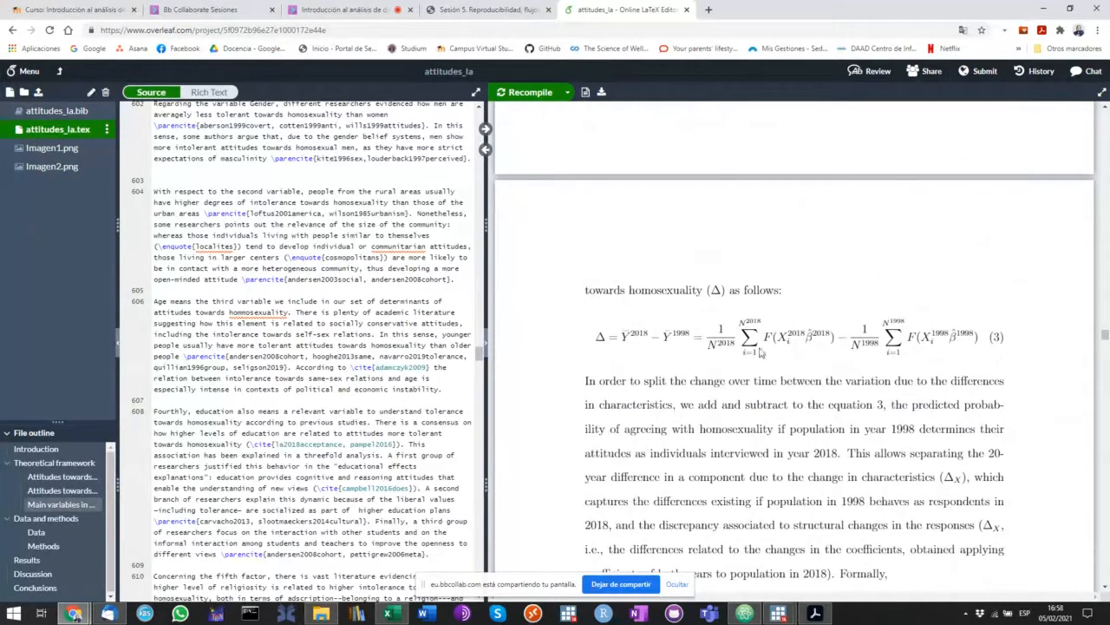
pyautogui.scroll(2, 524, 371)
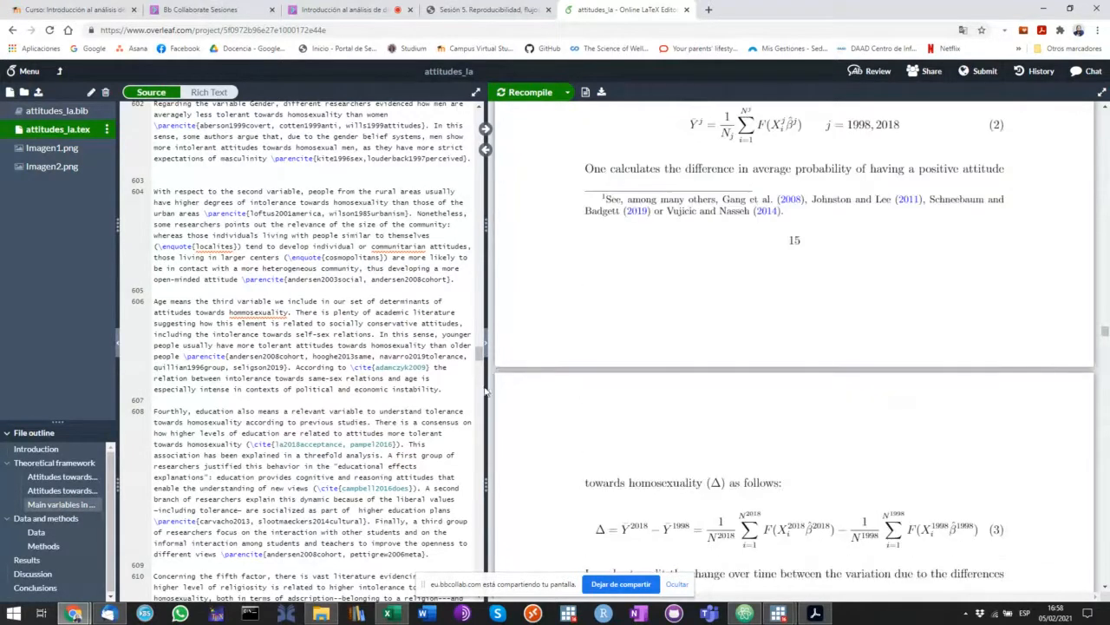
pyautogui.scroll(-6, 661, 382)
pyautogui.scroll(4, 780, 360)
pyautogui.scroll(-5, 780, 360)
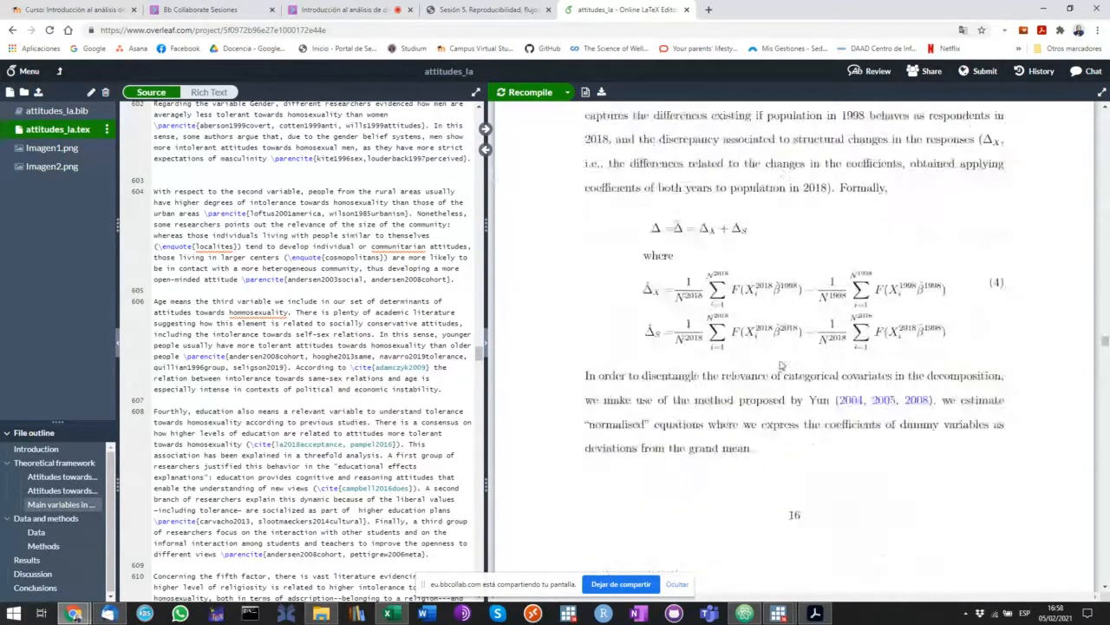
pyautogui.scroll(6, 780, 382)
pyautogui.scroll(-3, 782, 407)
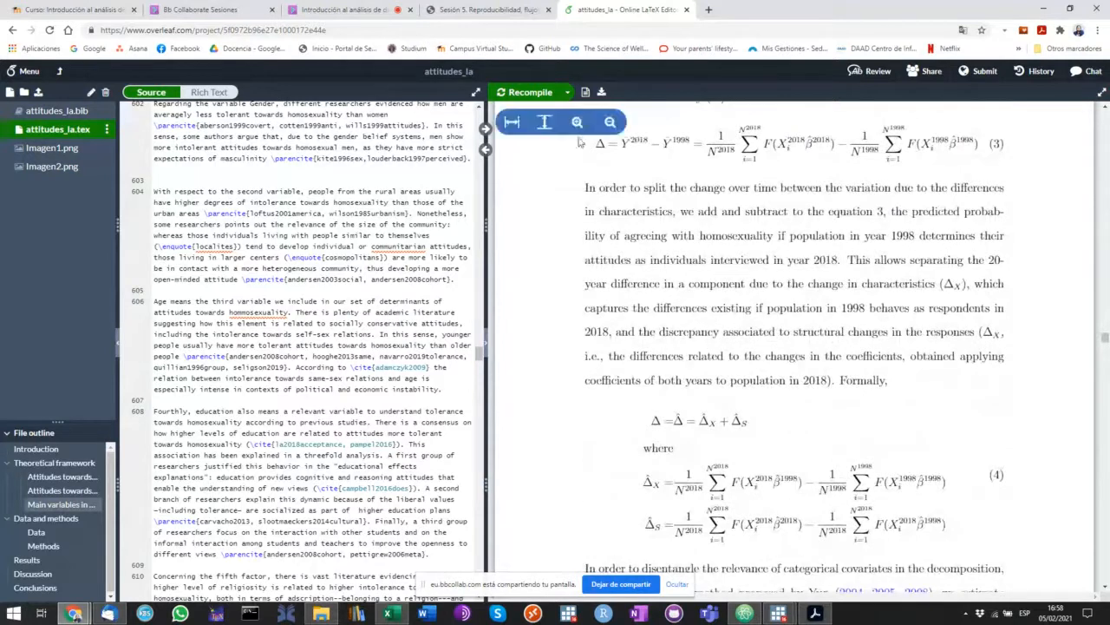
# - Examine the Results section's descriptive and logit tables, the conclusions and the reference list in the compiled paper
pyautogui.scroll(-4, 718, 301)
pyautogui.scroll(-8, 718, 301)
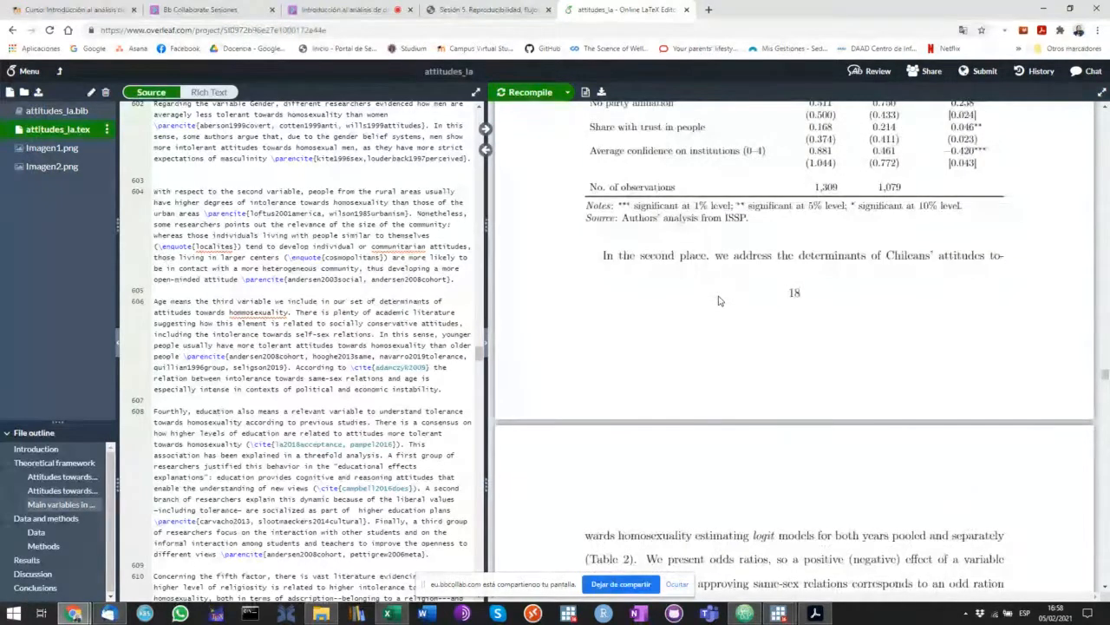
pyautogui.scroll(-10, 718, 300)
pyautogui.scroll(-20, 718, 295)
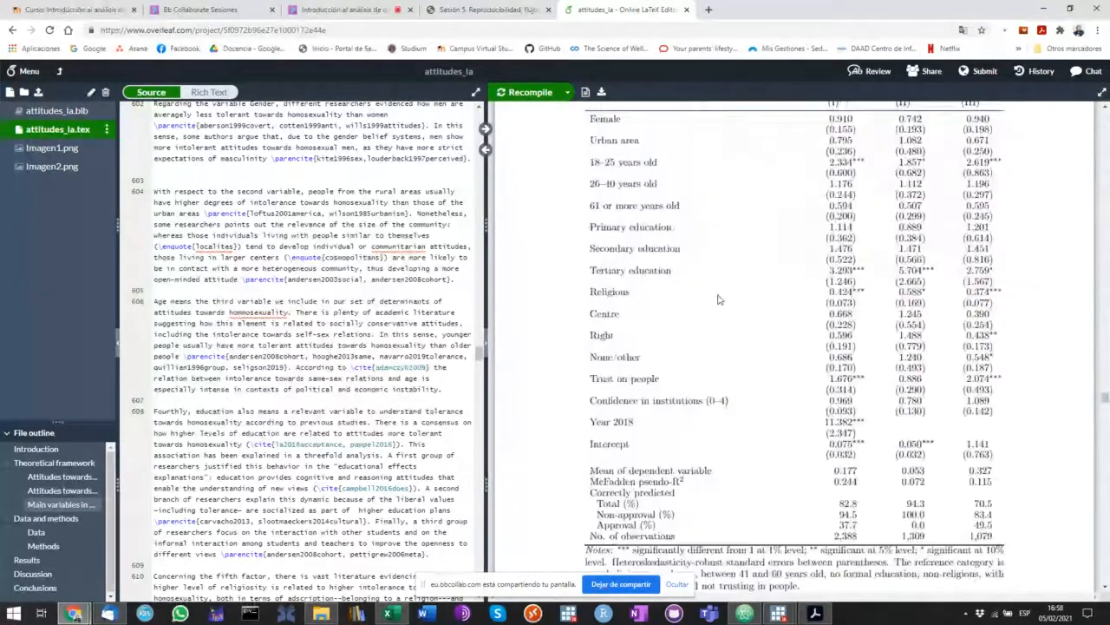
pyautogui.scroll(-14, 703, 290)
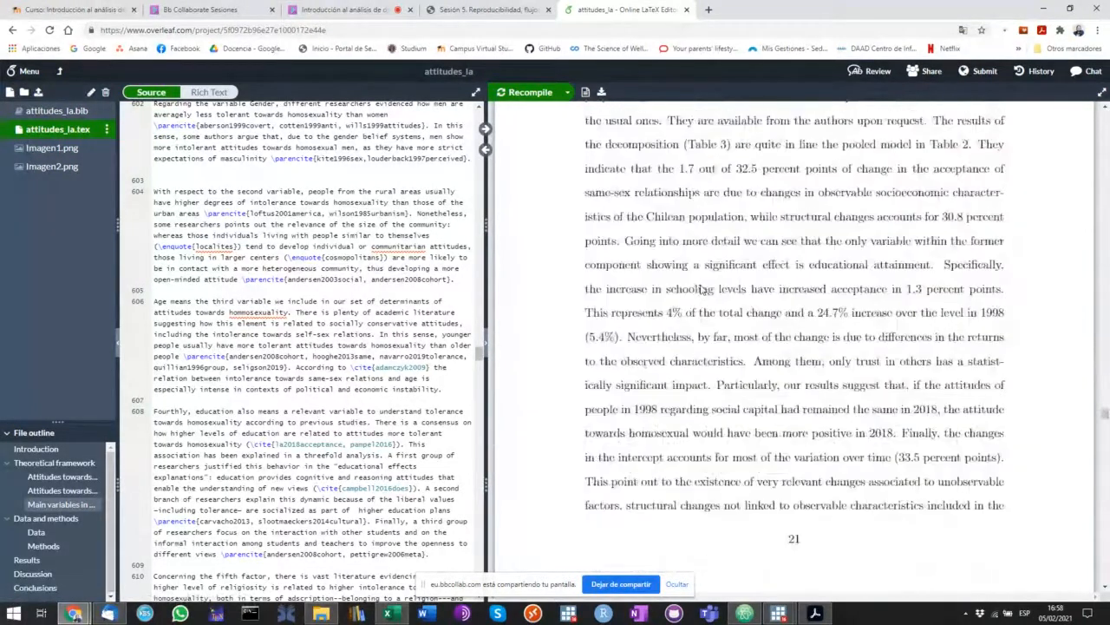
pyautogui.scroll(14, 703, 290)
pyautogui.scroll(-7, 703, 290)
pyautogui.scroll(-20, 702, 289)
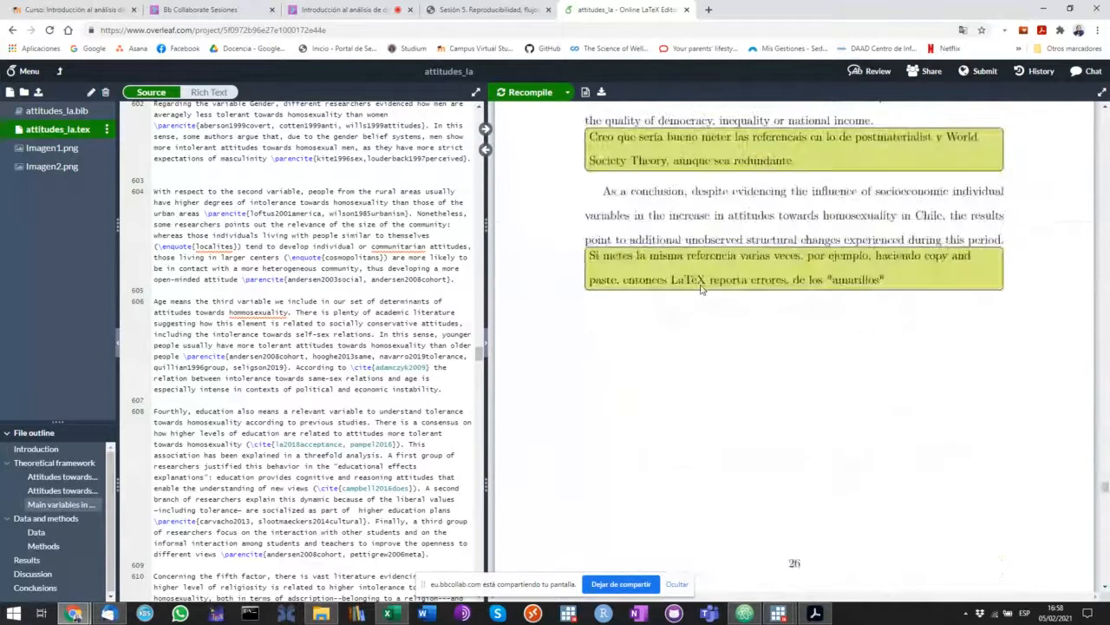
pyautogui.scroll(-3, 701, 285)
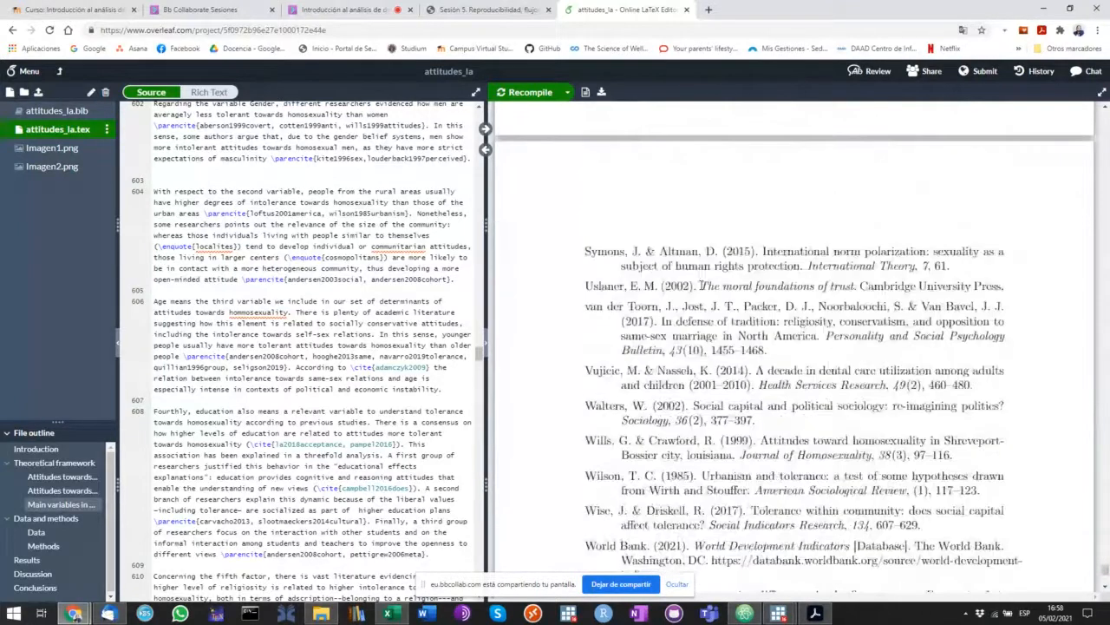
pyautogui.scroll(12, 703, 286)
pyautogui.scroll(5, 703, 286)
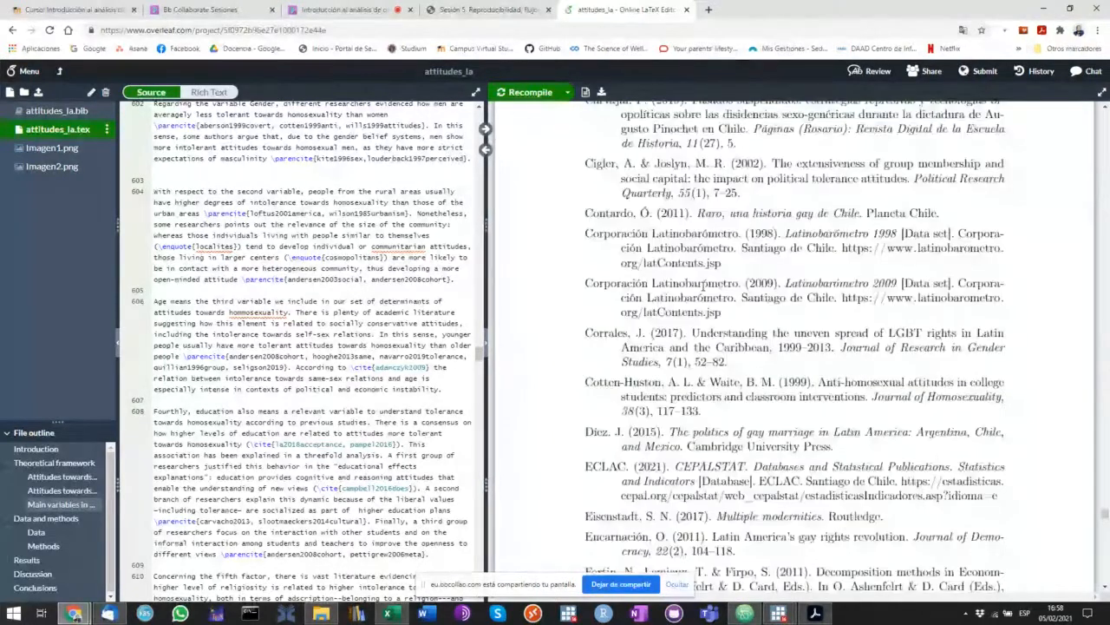
# - Go back to the opening pages of the compiled paper, widen its preview slightly and return to the project list
pyautogui.scroll(20, 700, 285)
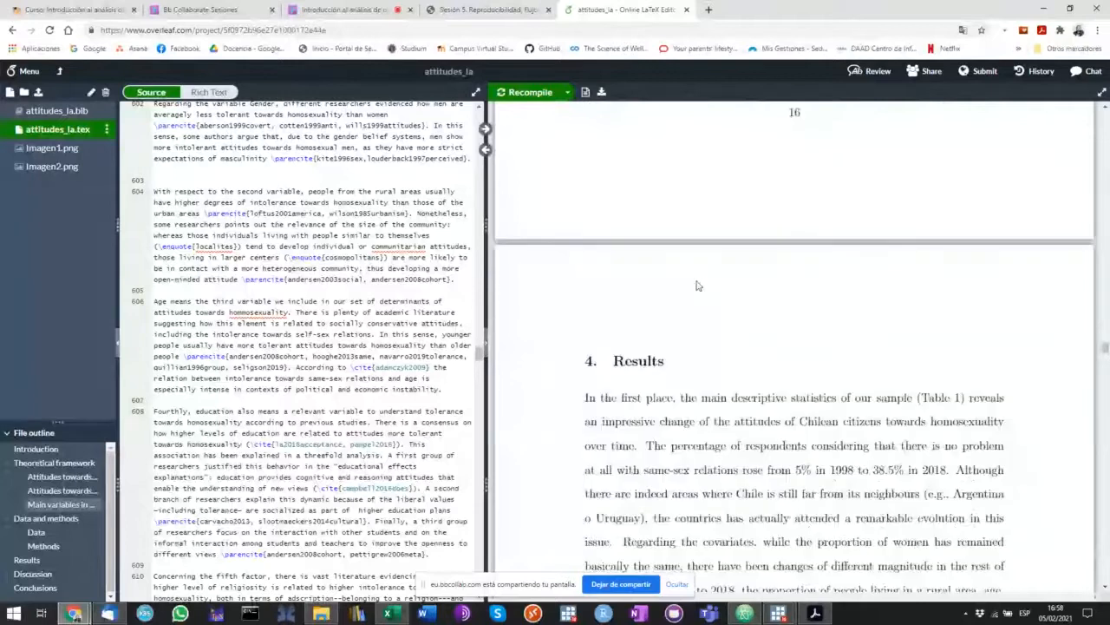
pyautogui.scroll(20, 697, 285)
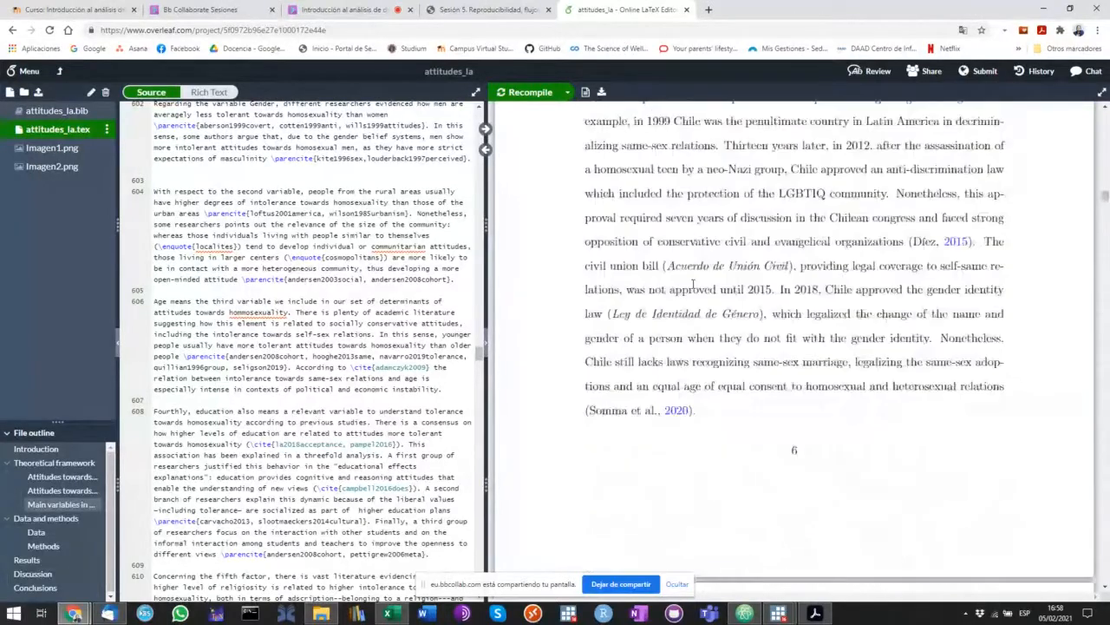
pyautogui.scroll(15, 694, 286)
pyautogui.scroll(-15, 699, 282)
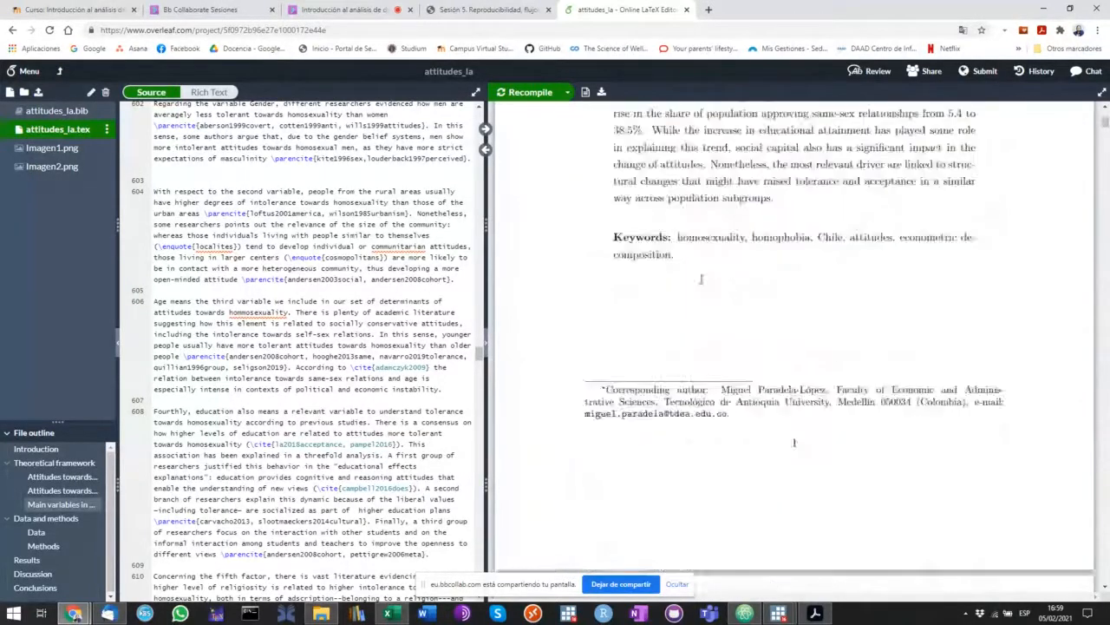
pyautogui.scroll(-6, 701, 279)
pyautogui.scroll(2, 630, 297)
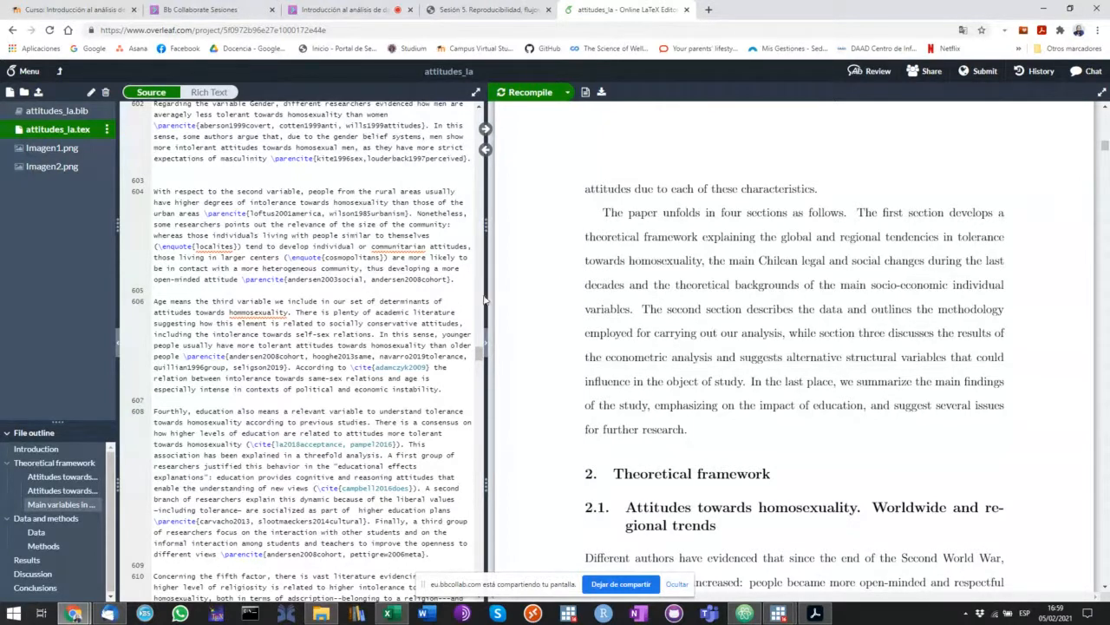
pyautogui.moveTo(486, 289); pyautogui.dragTo(458, 280)
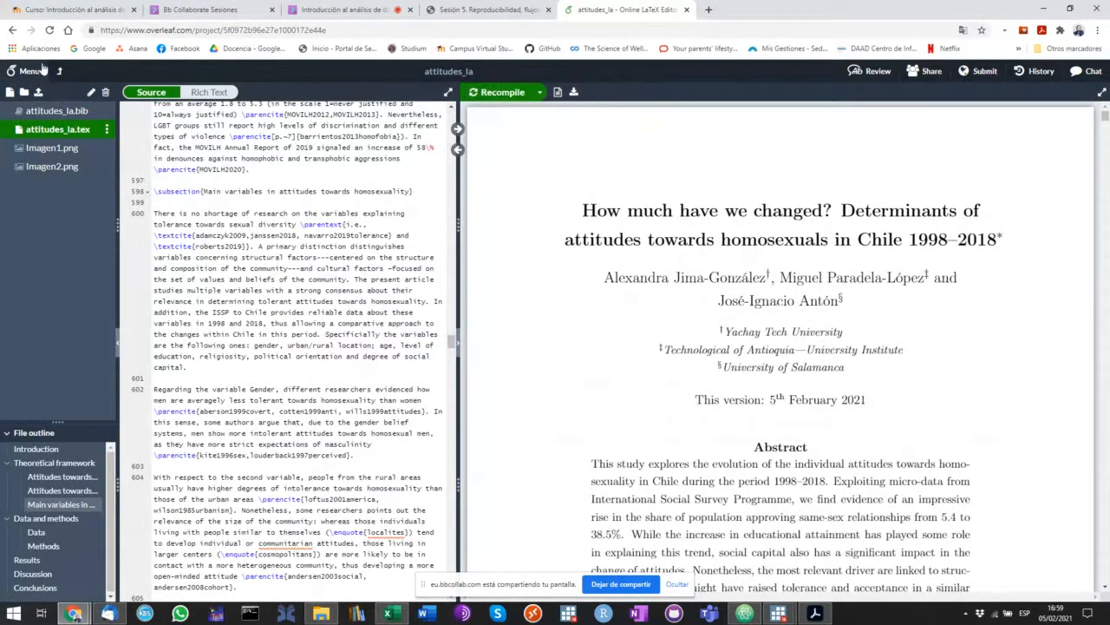
pyautogui.click(59, 71)
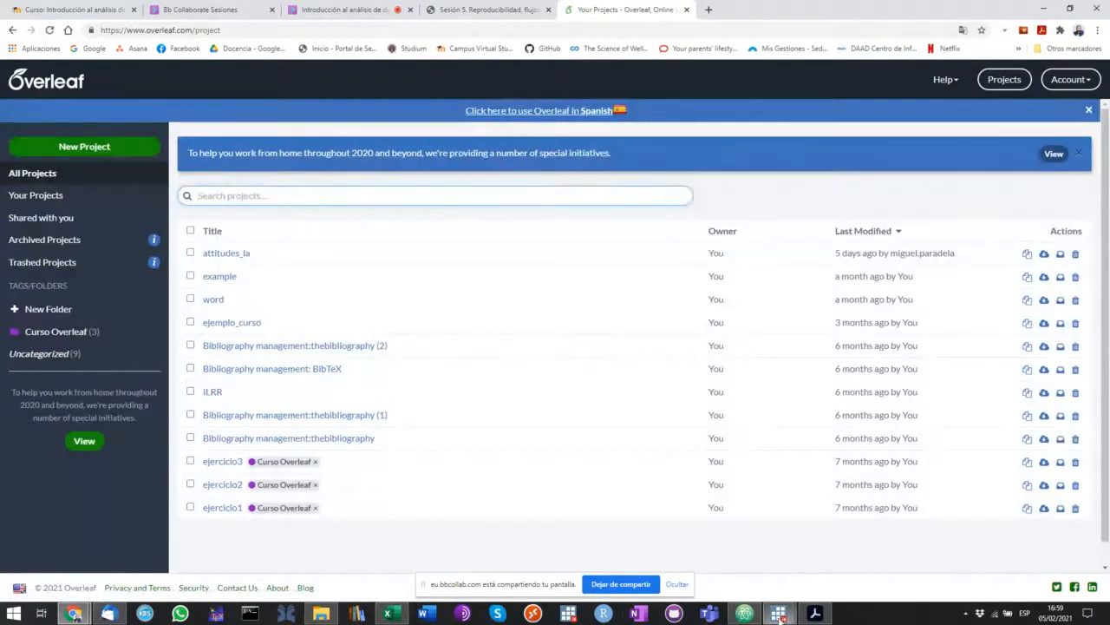
# - Switch to stata5.do in Stata's Do-file Editor and examine section #3, Stata + Latex, from set dp comma to the figura1.pdf export
pyautogui.moveTo(779, 614)
pyautogui.click(825, 548)
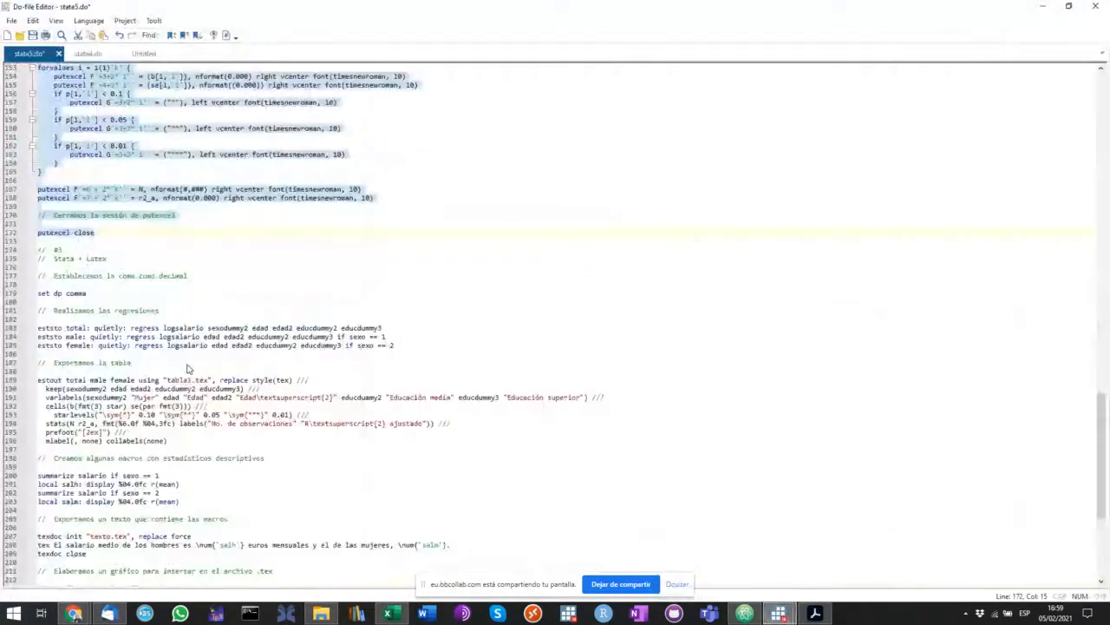
pyautogui.scroll(-3, 187, 369)
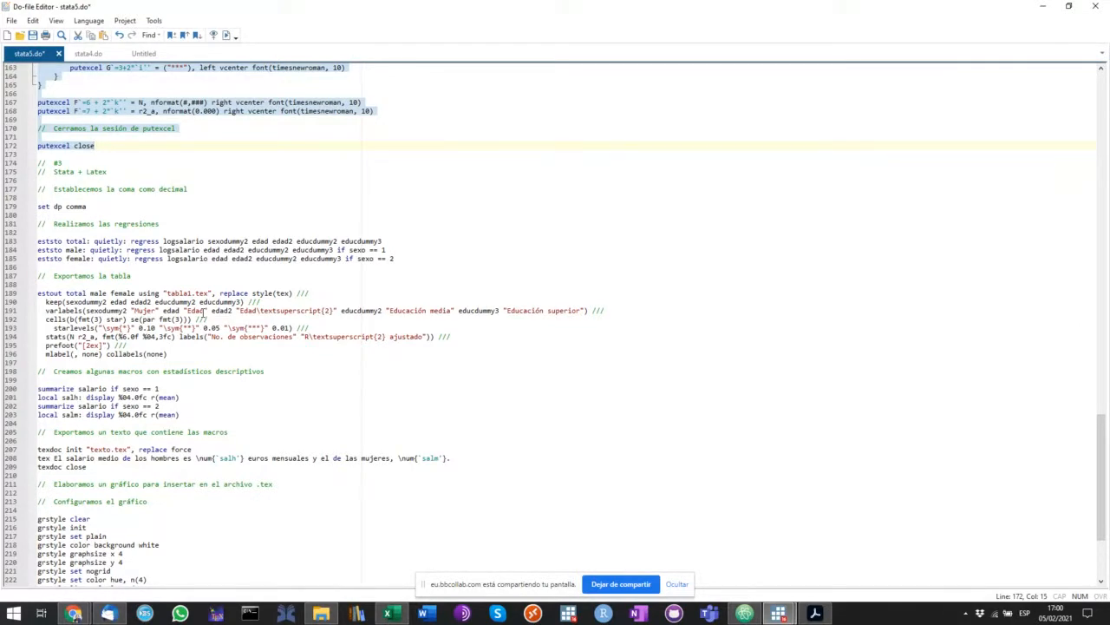
pyautogui.scroll(-6, 118, 397)
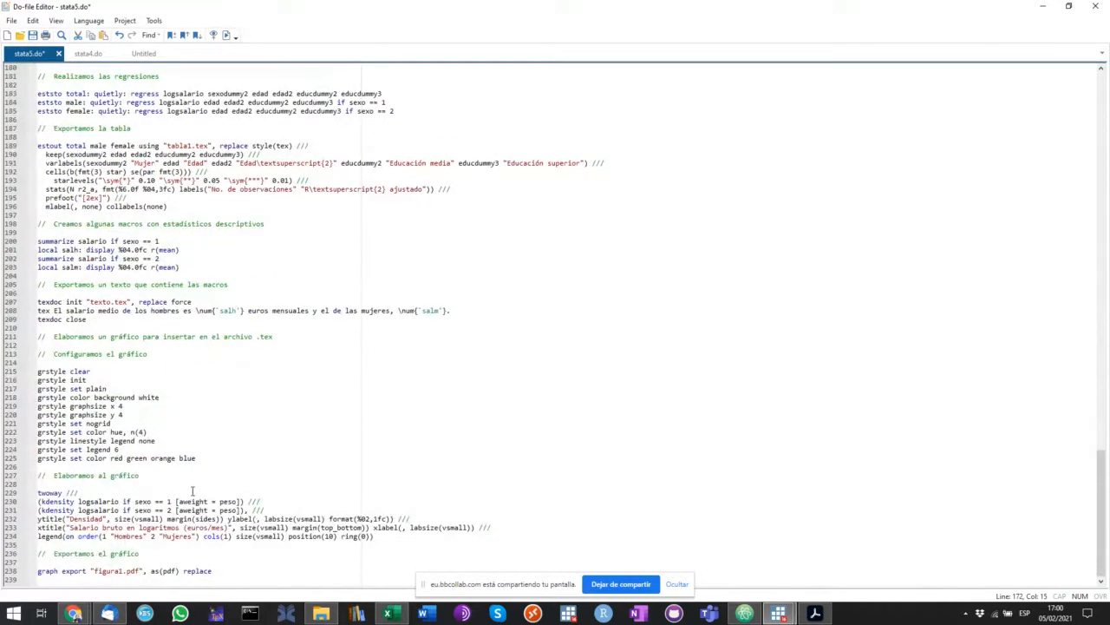
pyautogui.scroll(13, 193, 491)
pyautogui.scroll(-13, 193, 490)
pyautogui.scroll(3, 187, 459)
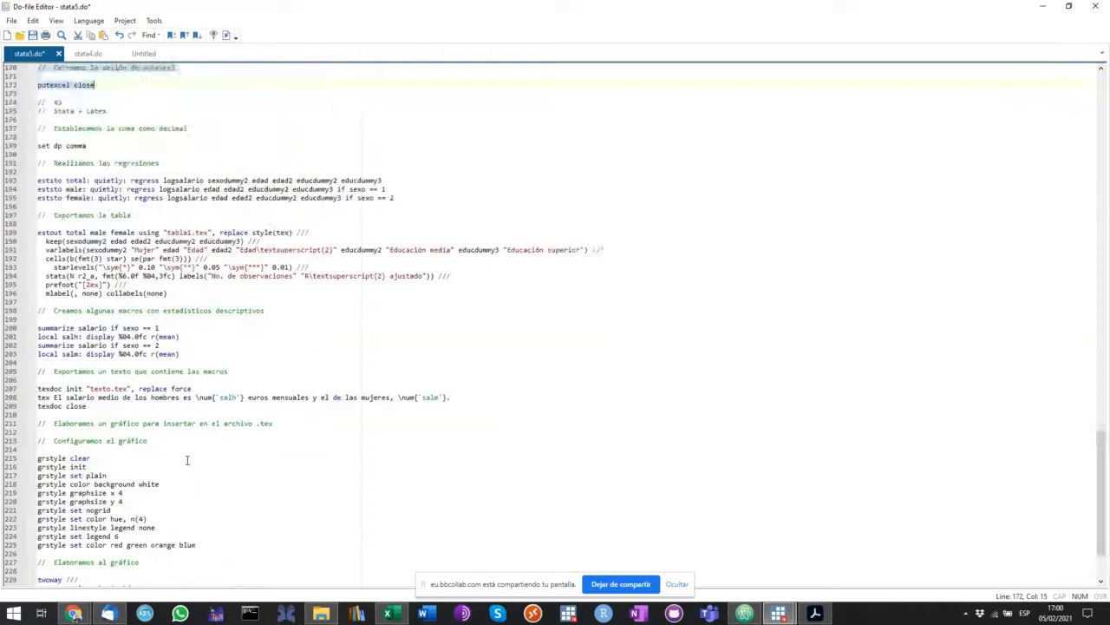
pyautogui.scroll(-3, 186, 460)
pyautogui.scroll(7, 224, 538)
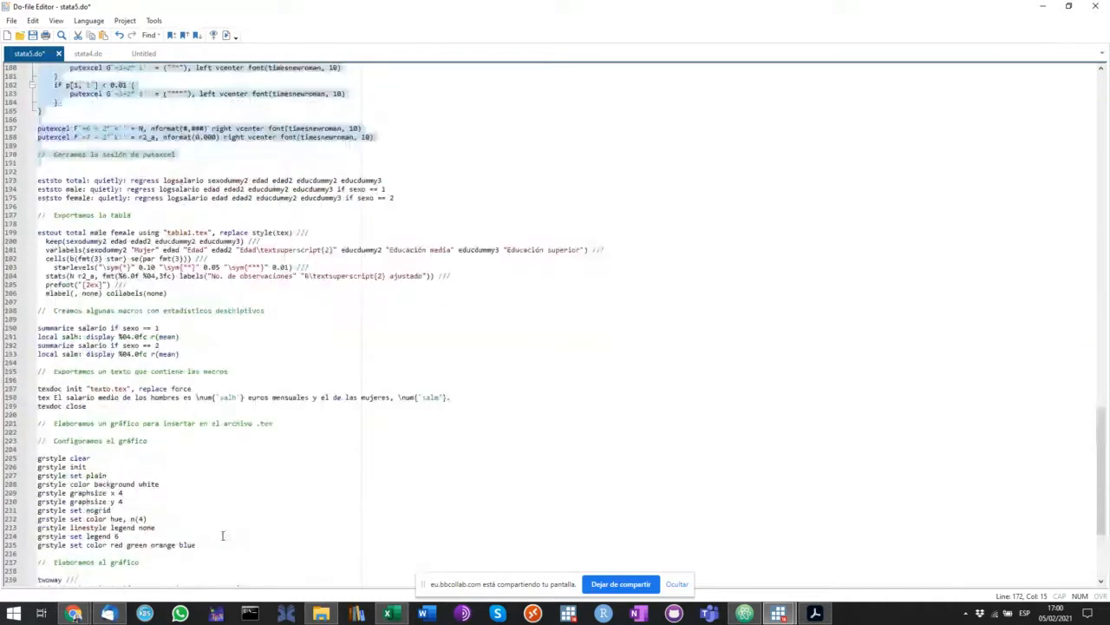
pyautogui.scroll(-7, 203, 445)
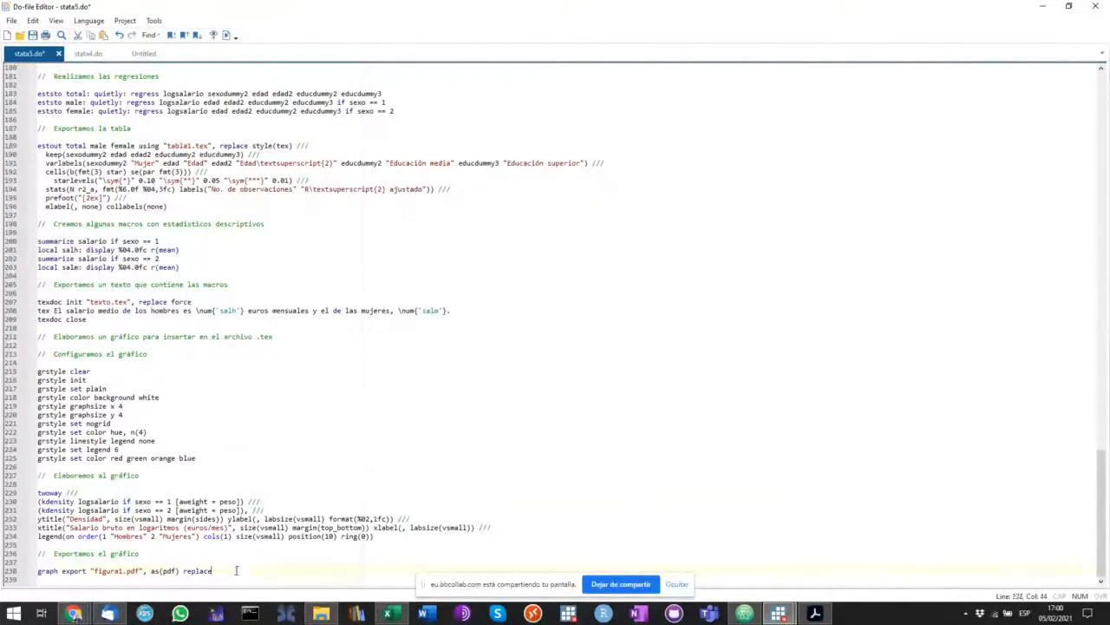
# - Run only section #3 of stata5.do, from the Stata + Latex heading through the graph export of figura1.pdf
pyautogui.moveTo(235, 570); pyautogui.dragTo(4, 184)
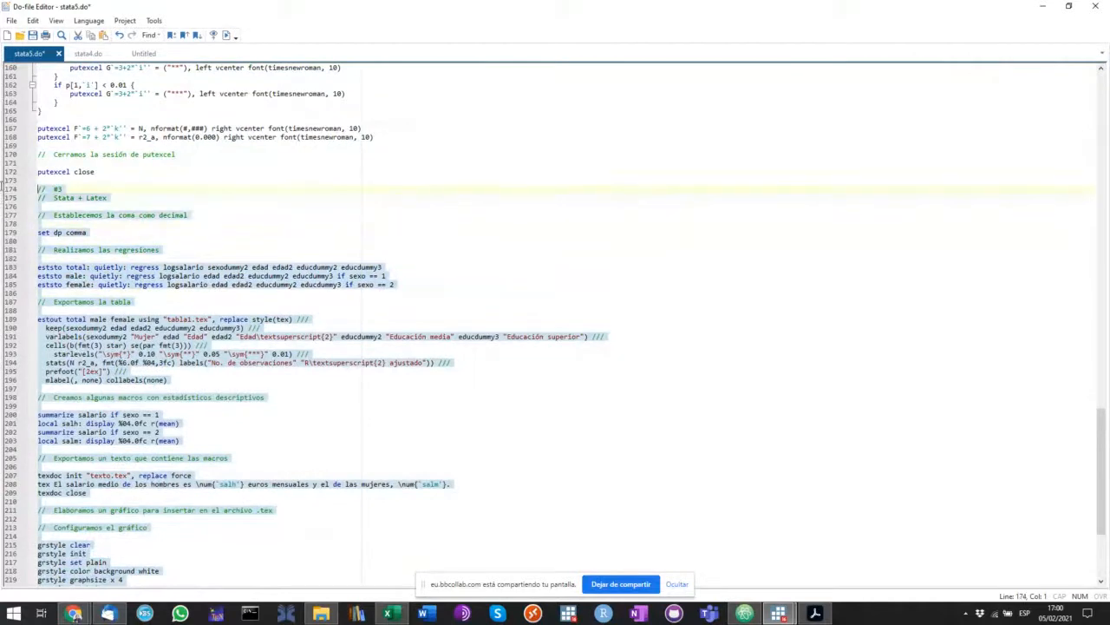
pyautogui.scroll(-7, 234, 217)
pyautogui.scroll(10, 104, 225)
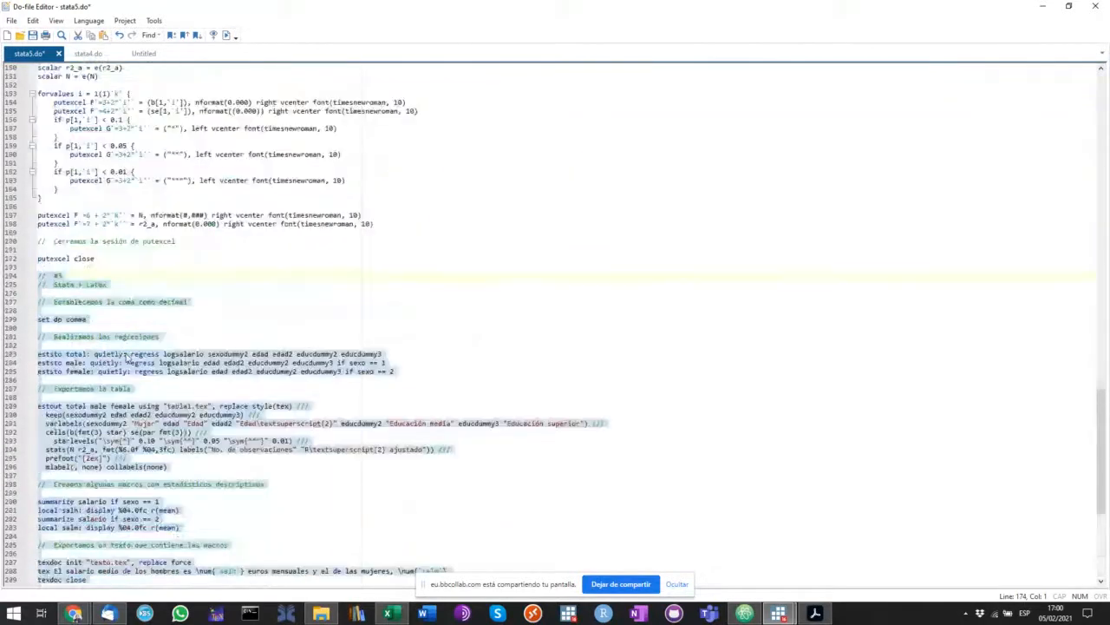
pyautogui.scroll(-10, 106, 312)
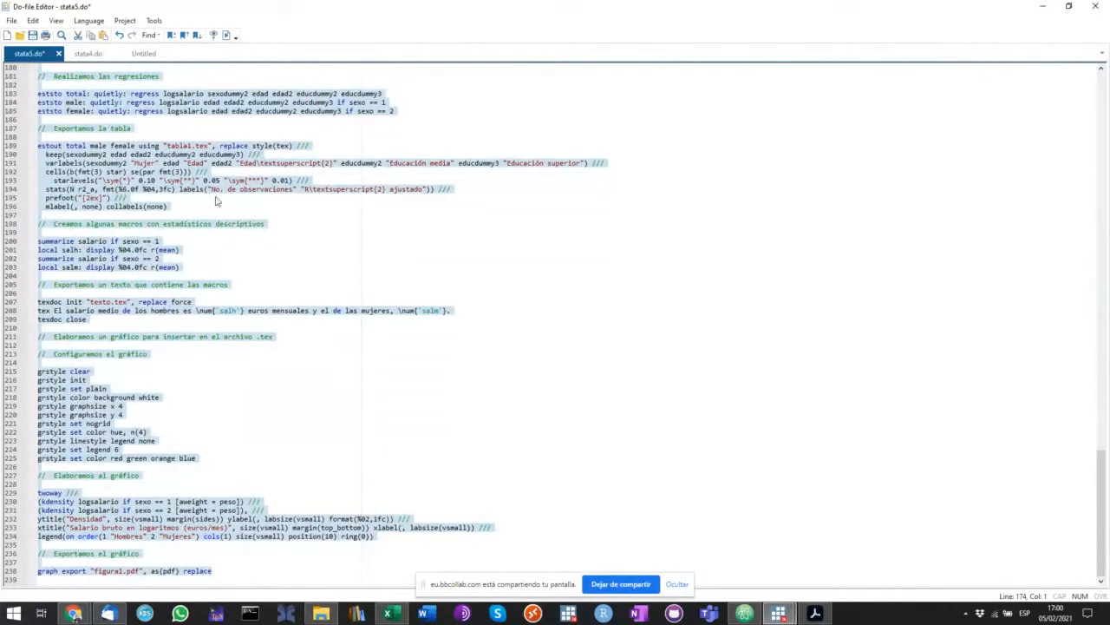
pyautogui.scroll(17, 101, 457)
pyautogui.scroll(-17, 88, 319)
pyautogui.click(227, 35)
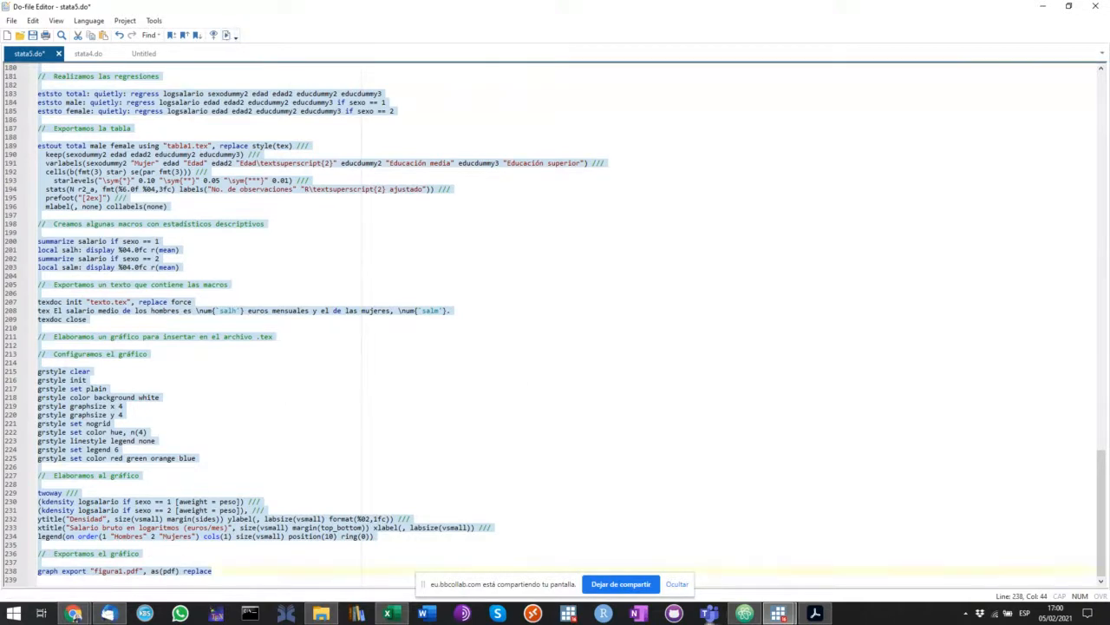
# - View and close the Hombres and Mujeres salary density graph, and open the sesión5 folder to check the exported files
pyautogui.moveTo(779, 614)
pyautogui.click(712, 556)
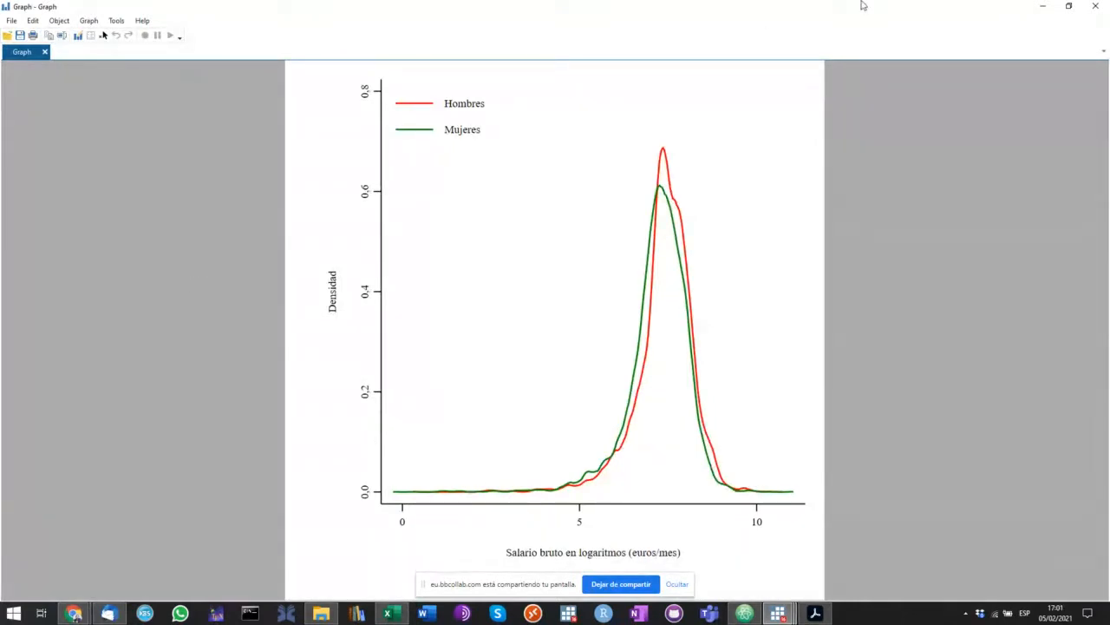
pyautogui.click(1094, 7)
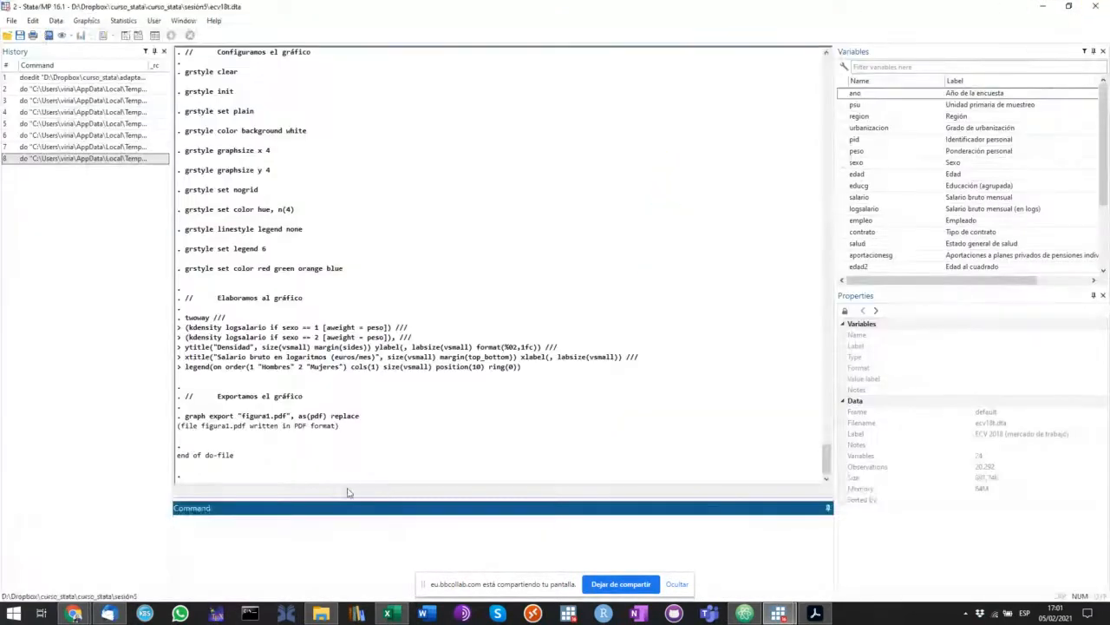
pyautogui.click(321, 614)
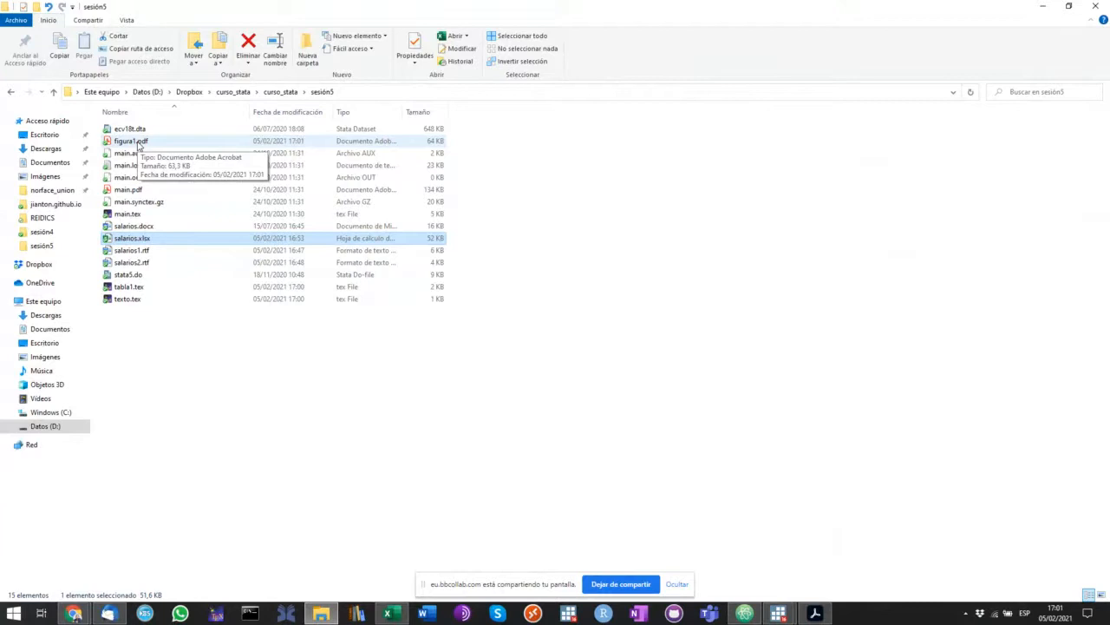
# - Open figura1.pdf from the sesión5 folder to view the exported density graph, and close it
pyautogui.click(138, 141)
pyautogui.doubleClick(131, 141)
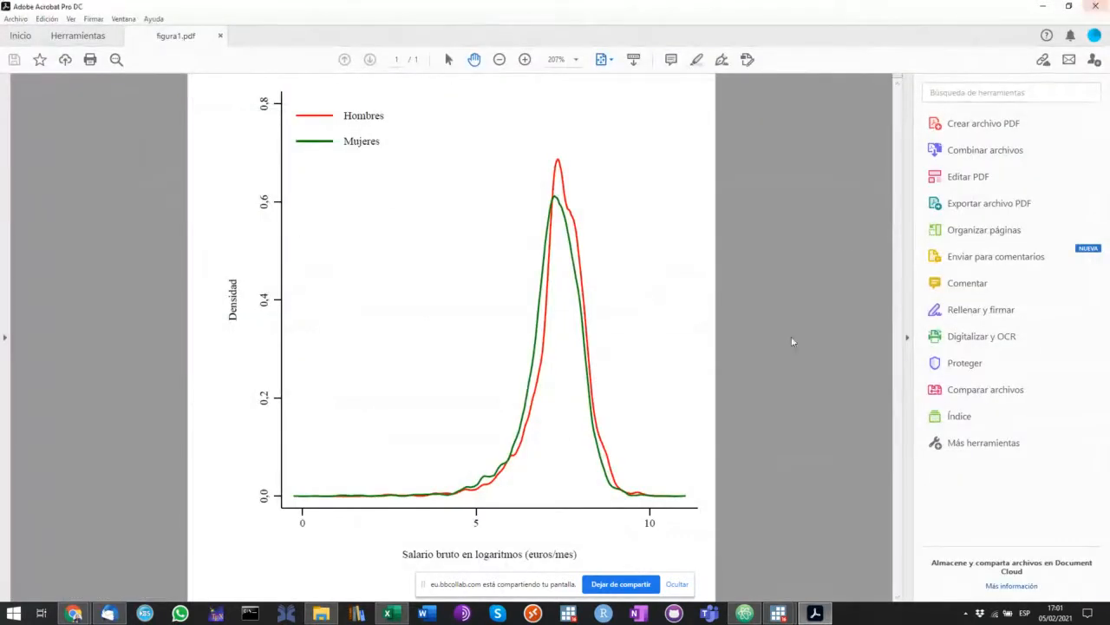
pyautogui.click(1100, 5)
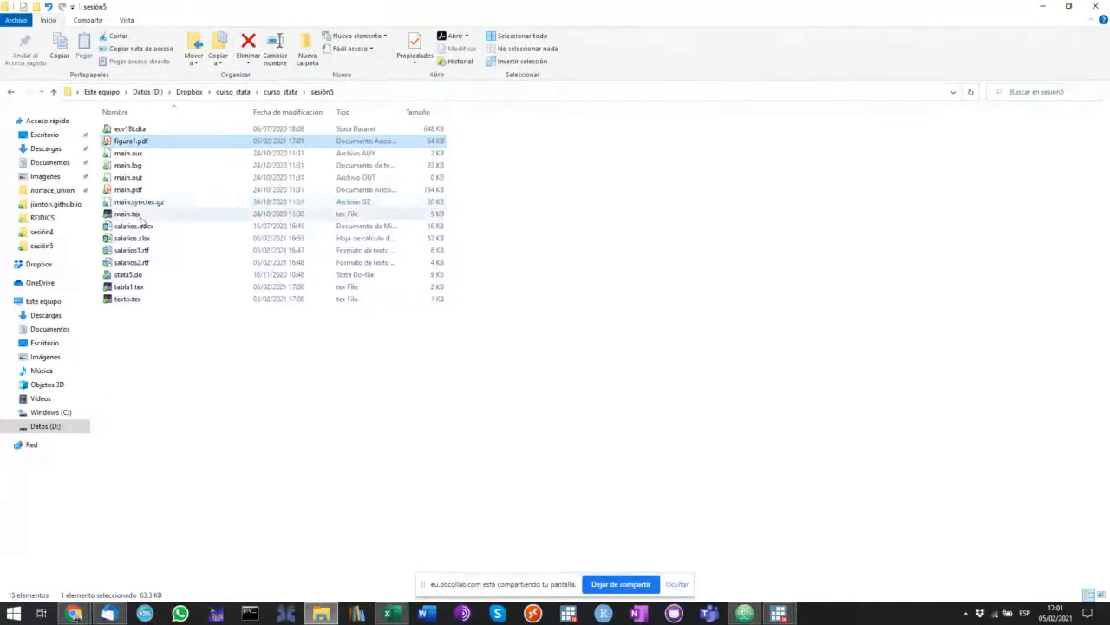
# - Open tabla1.tex with Bloc de notas, examine the LaTeX rows of the regression table, and close it along with TeXstudio
pyautogui.doubleClick(128, 287)
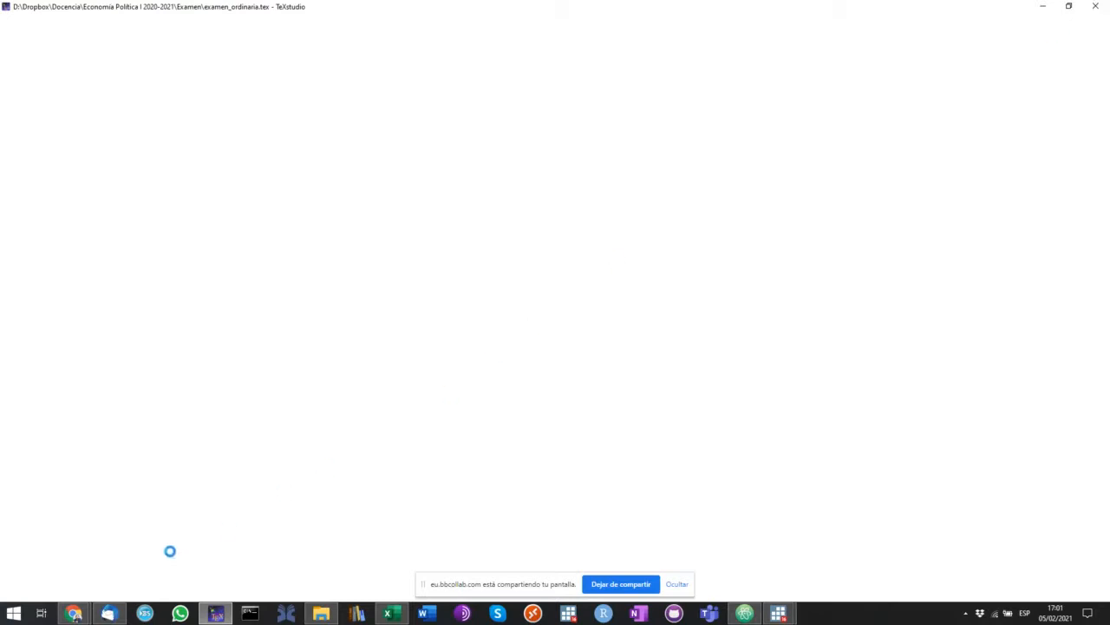
pyautogui.click(328, 614)
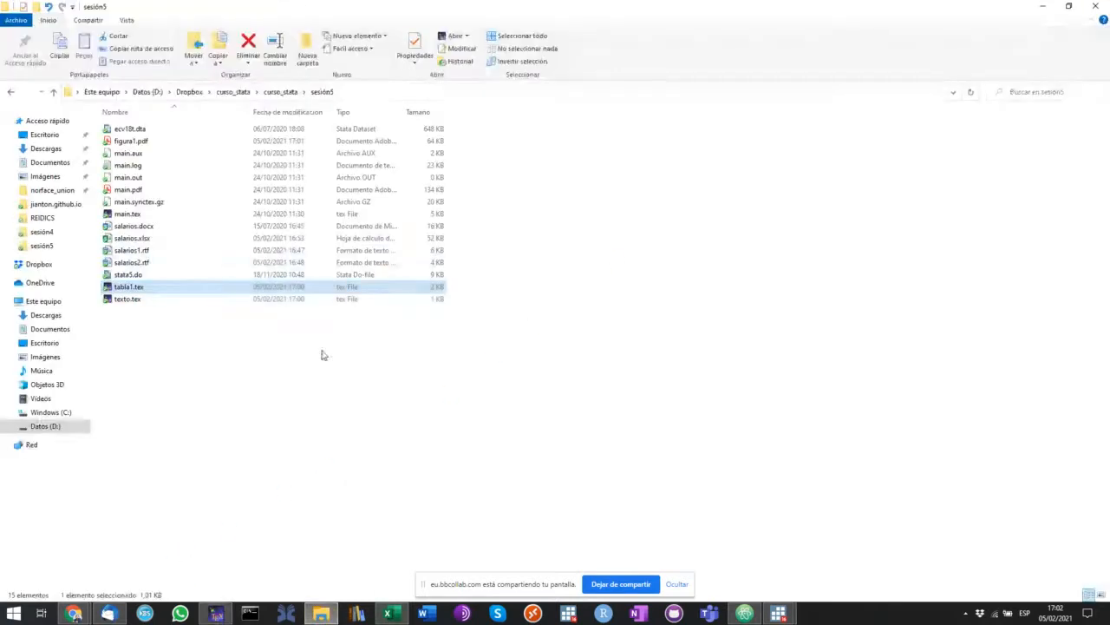
pyautogui.doubleClick(139, 289)
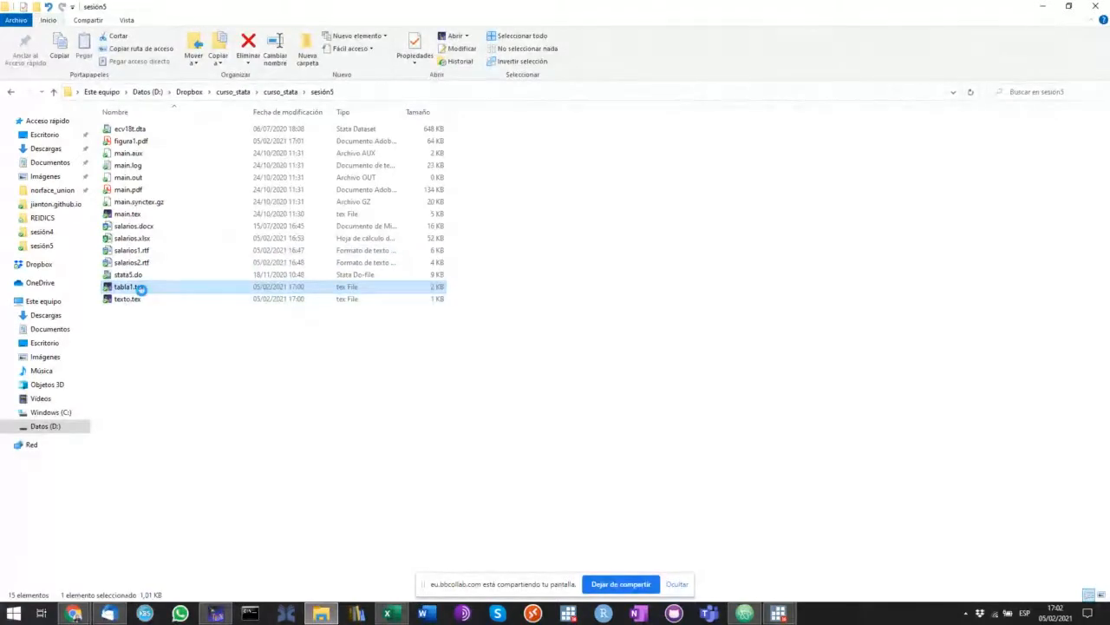
pyautogui.rightClick(140, 290)
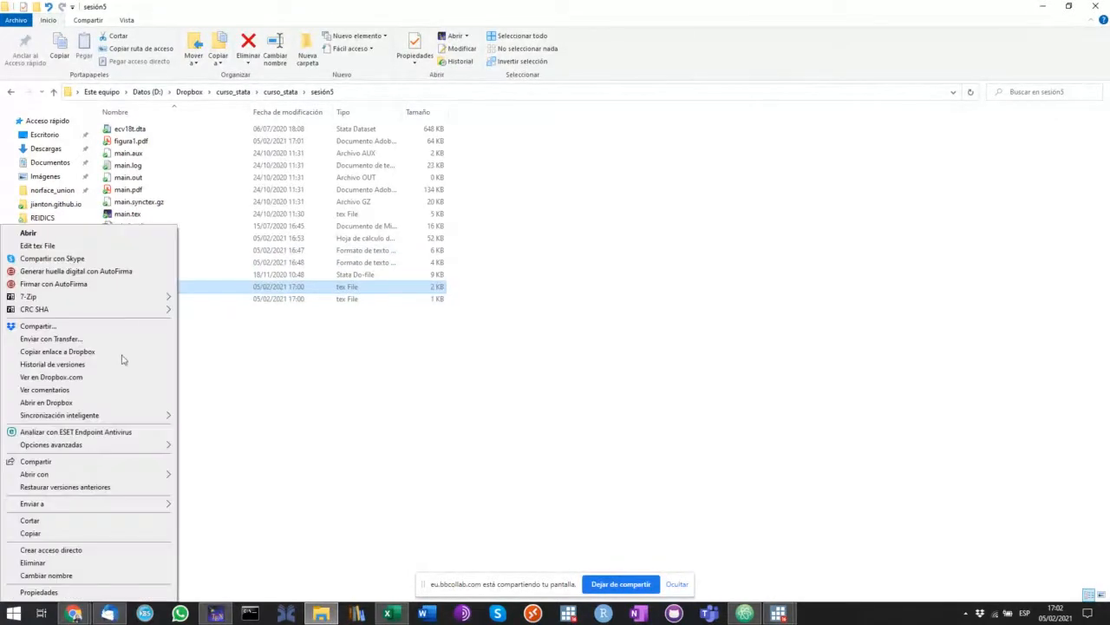
pyautogui.moveTo(114, 477)
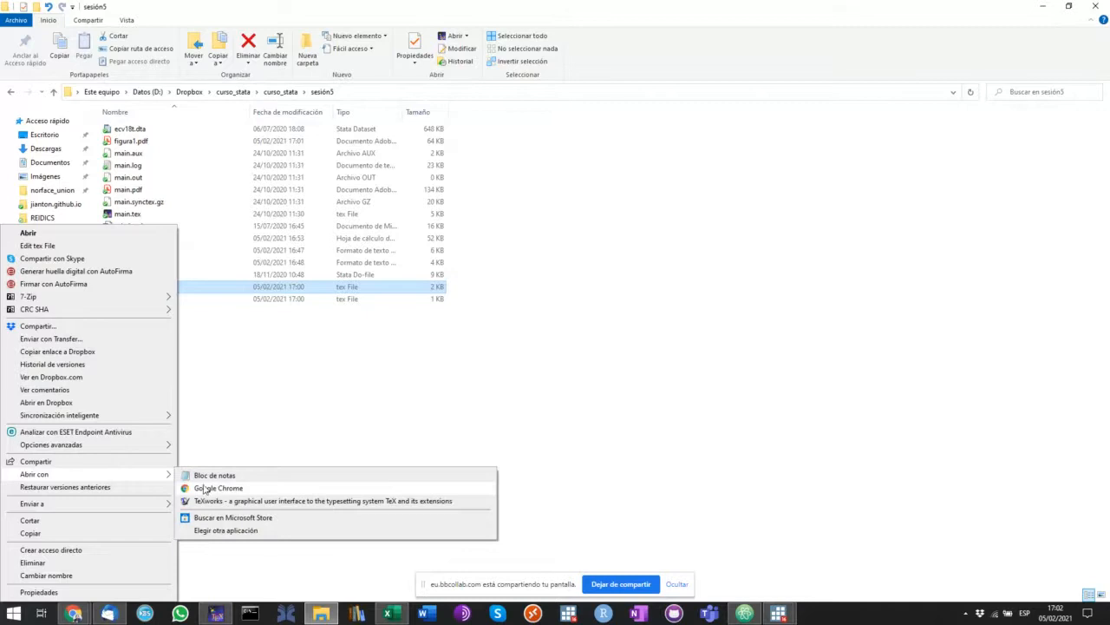
pyautogui.click(216, 475)
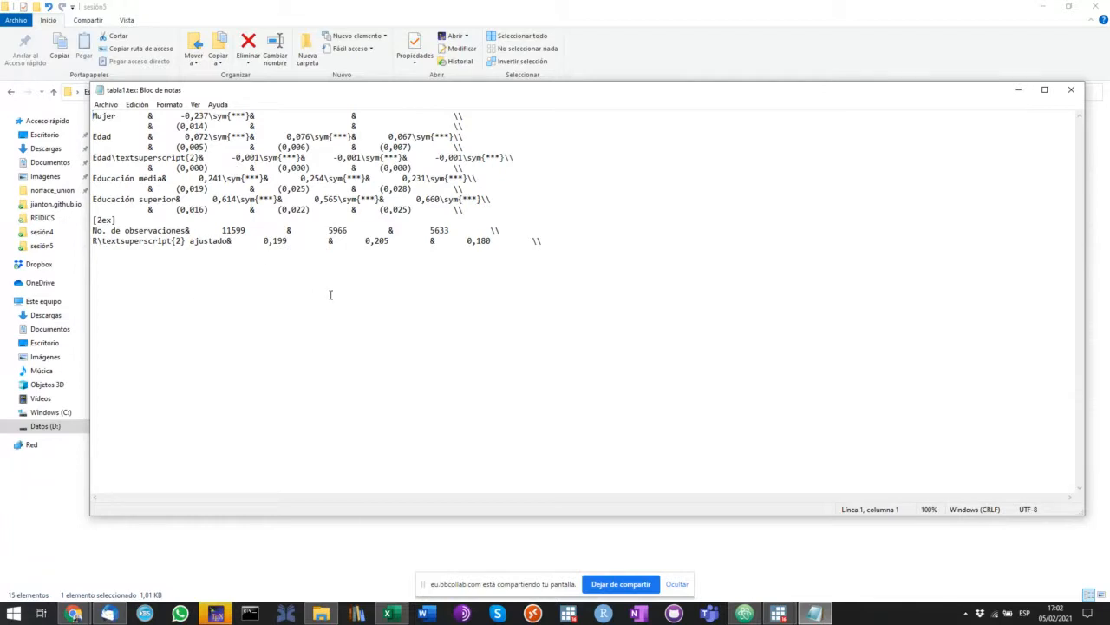
pyautogui.moveTo(232, 125); pyautogui.dragTo(588, 254)
pyautogui.click(615, 286)
pyautogui.click(1072, 90)
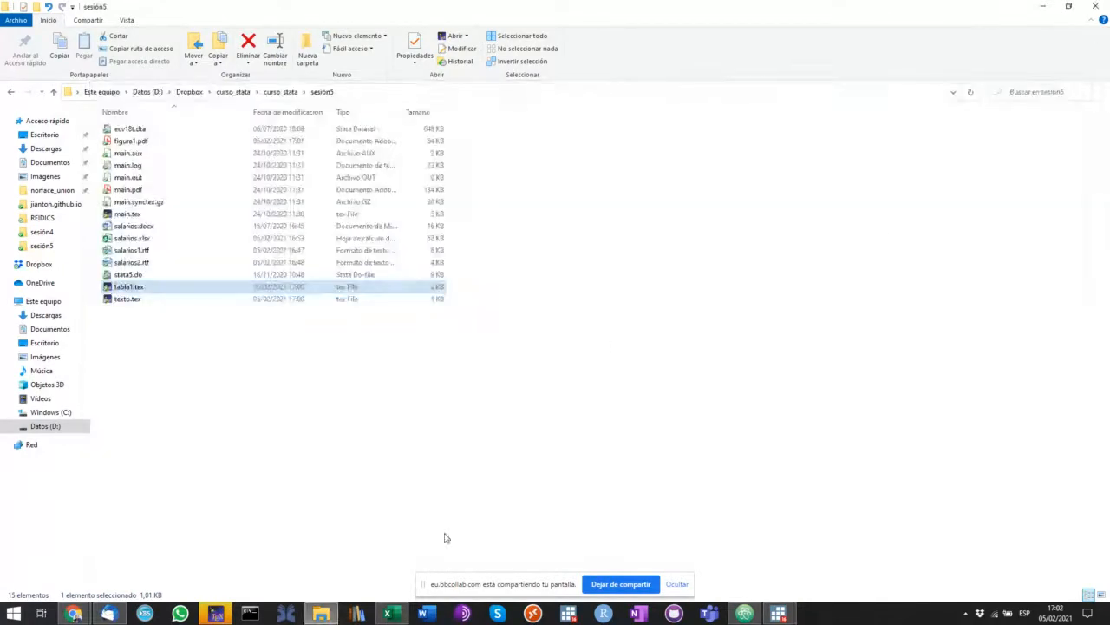
pyautogui.click(216, 613)
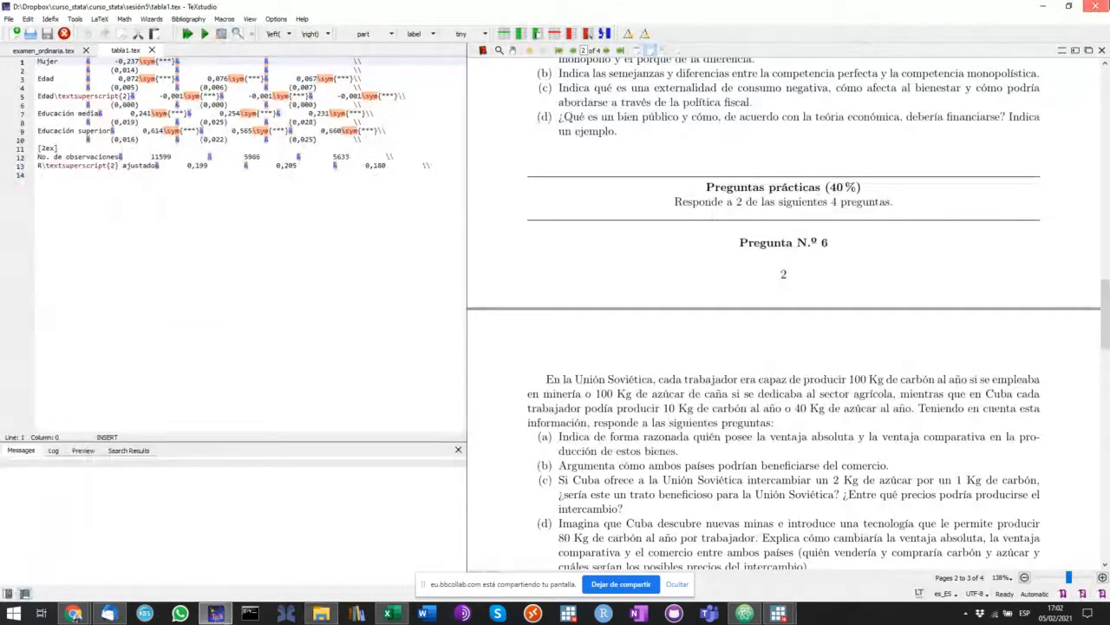
pyautogui.click(1097, 6)
# - Switch to Overleaf in Chrome and open the ejemplo_curso project
pyautogui.click(74, 614)
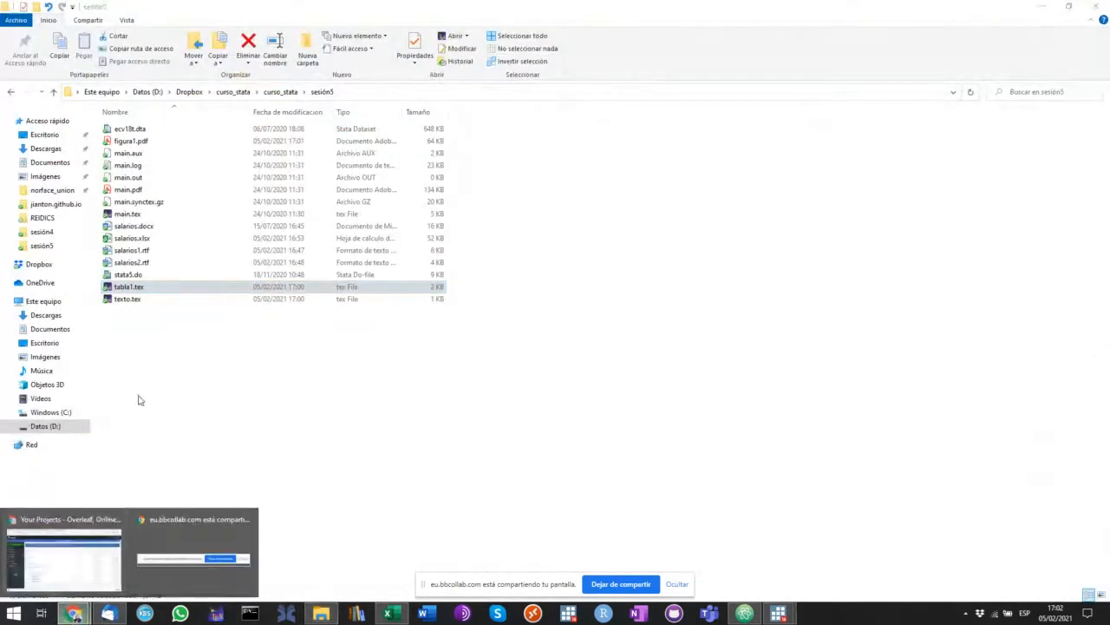
pyautogui.click(101, 557)
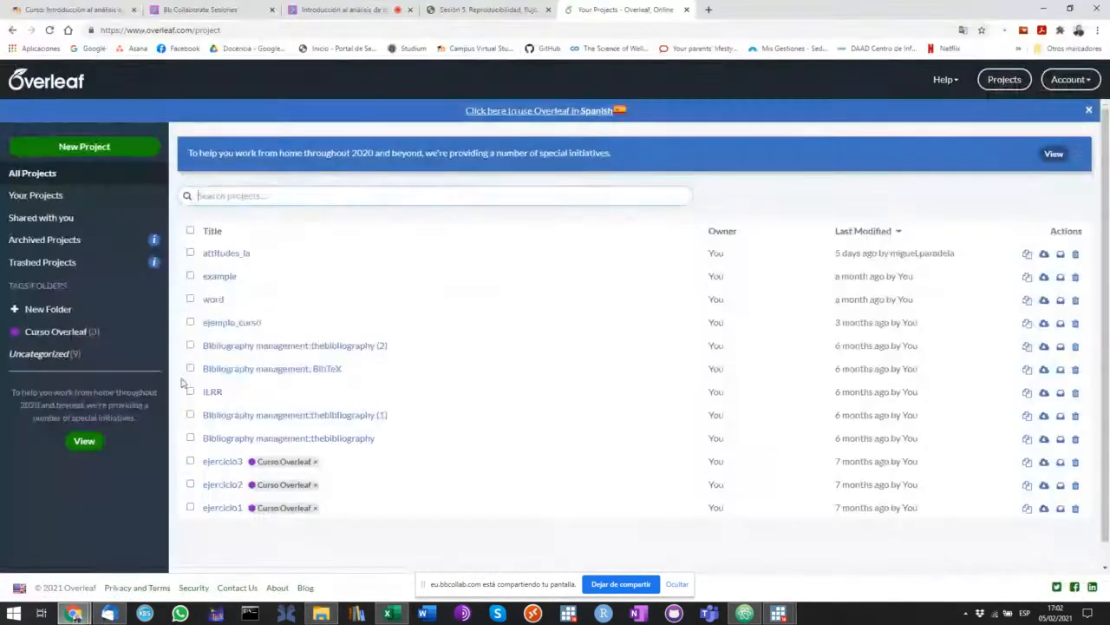
pyautogui.click(229, 327)
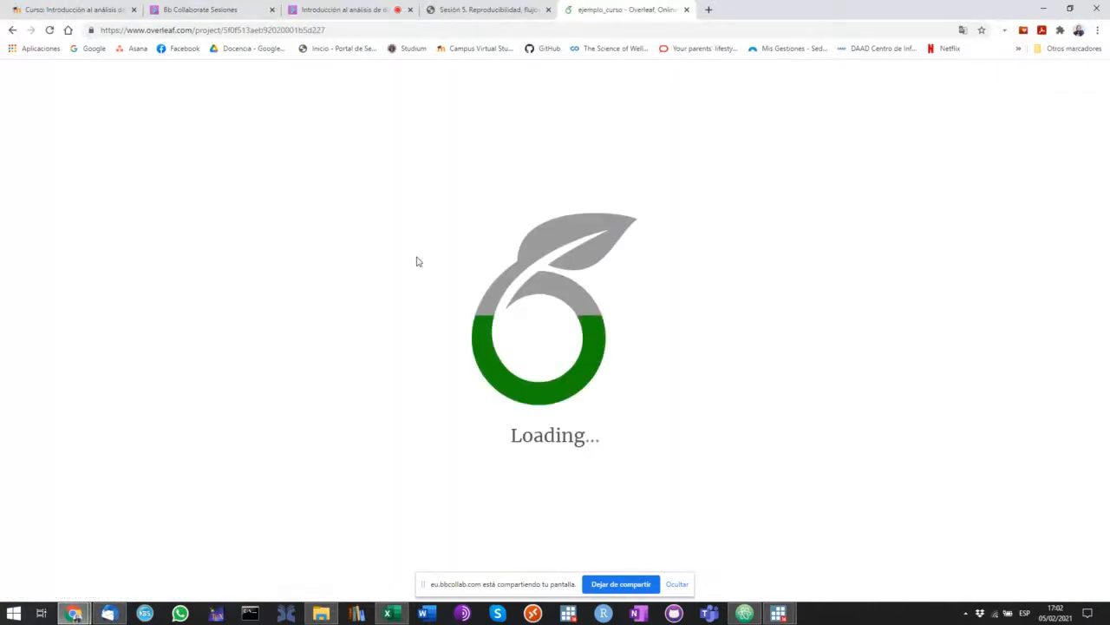
# - Comment out the \input{tabla1.tex} line inside the table environment of main.tex with a %
pyautogui.scroll(-5, 417, 257)
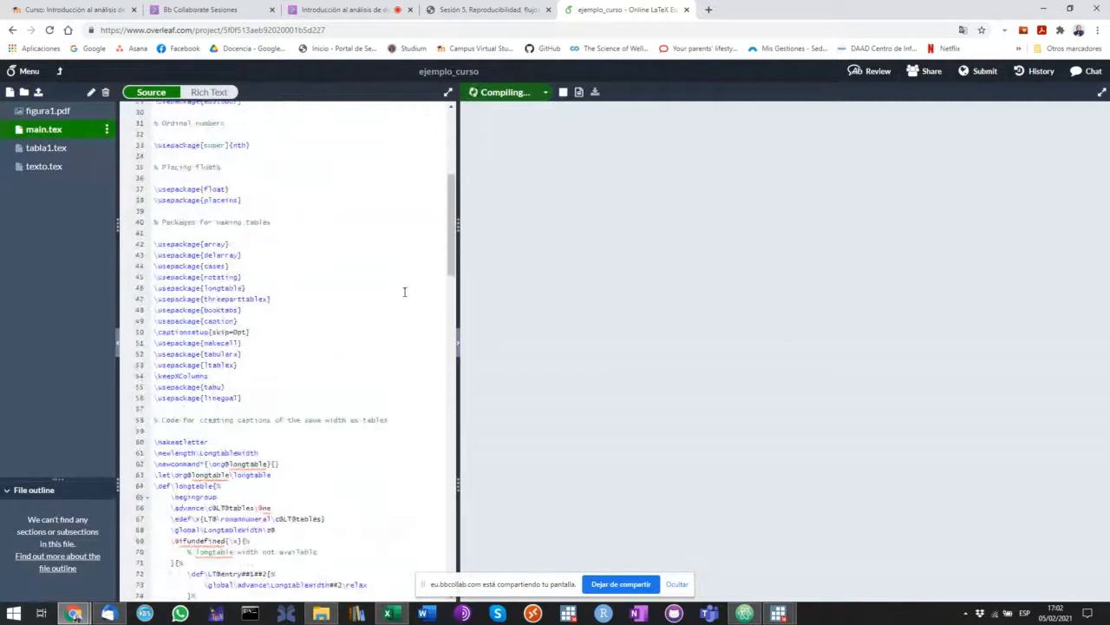
pyautogui.scroll(-12, 332, 304)
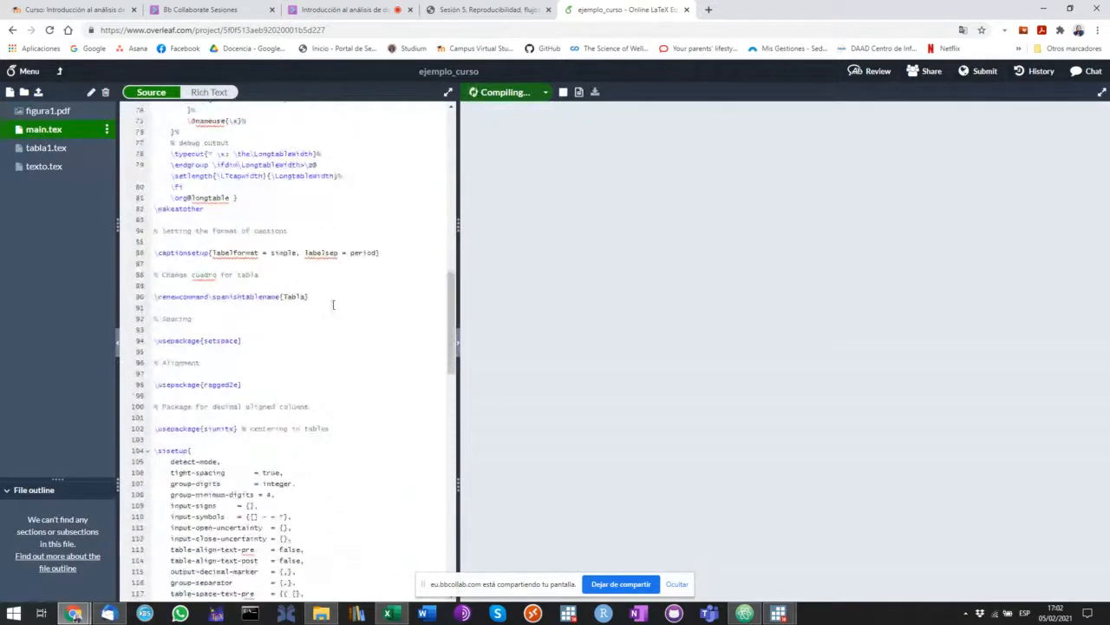
pyautogui.scroll(-5, 295, 358)
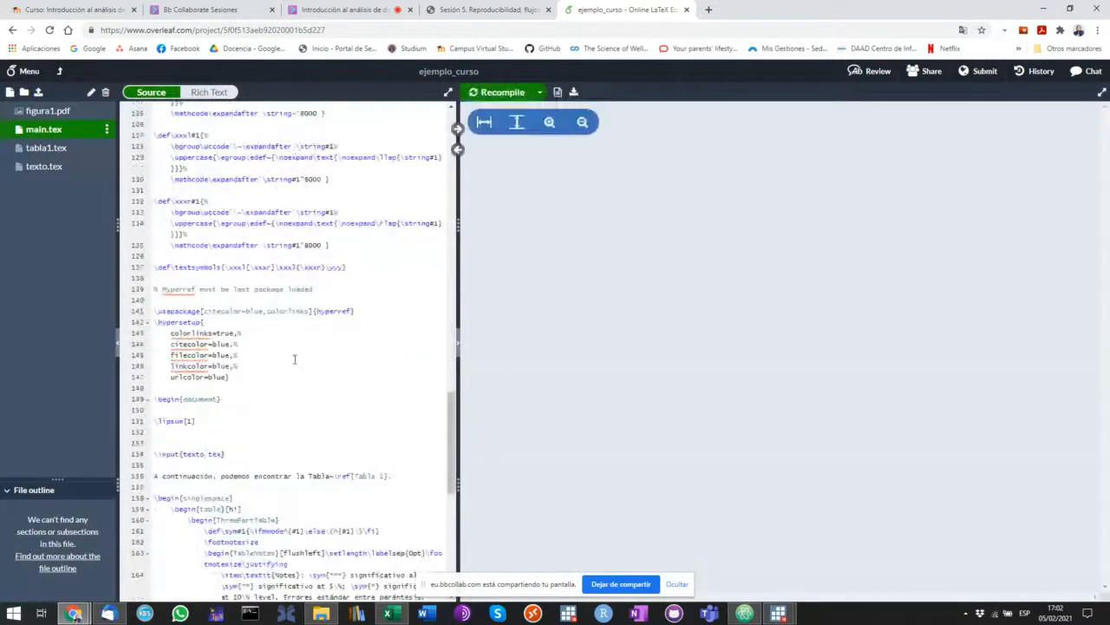
pyautogui.scroll(-4, 295, 358)
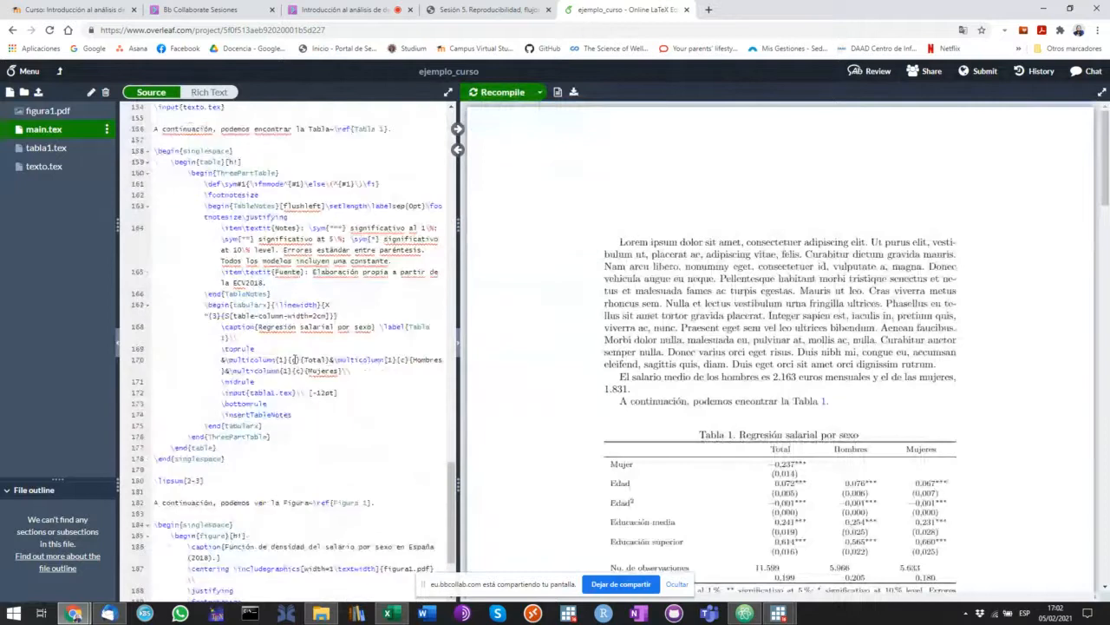
pyautogui.scroll(-5, 704, 371)
pyautogui.scroll(-1, 246, 399)
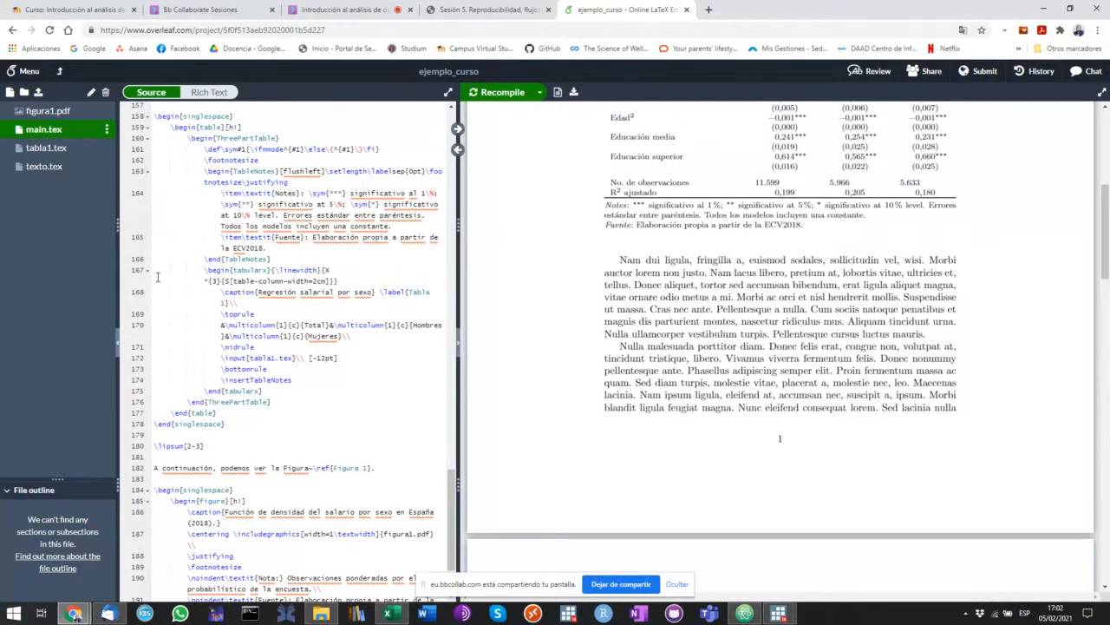
pyautogui.click(154, 358)
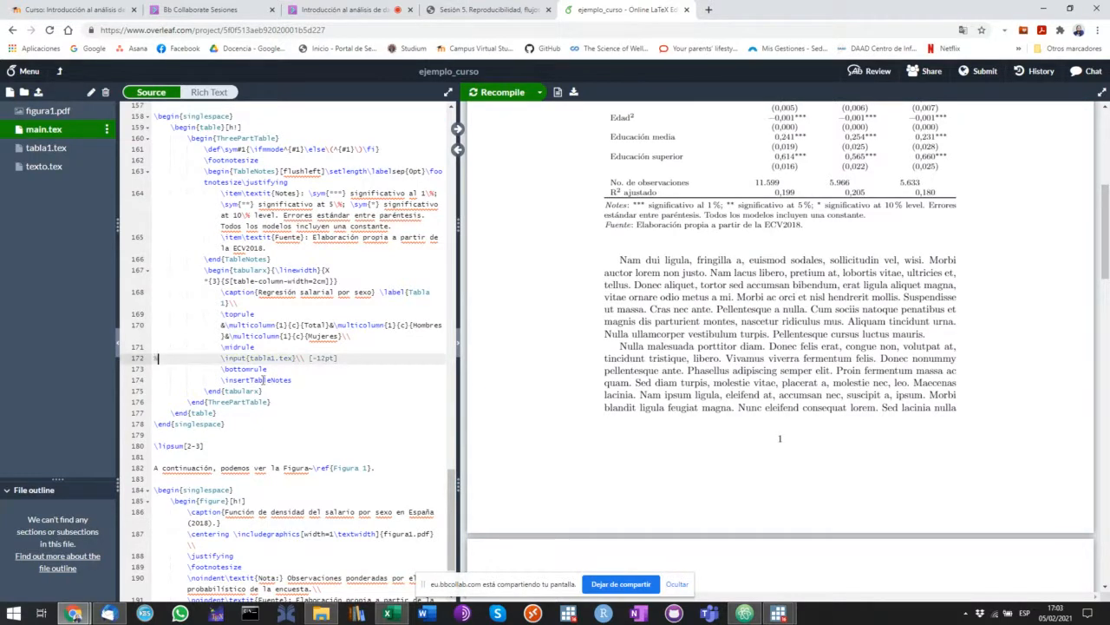
# - Comment out the \includegraphics command for figura1.pdf with a %, keeping \centering active in the figure block
pyautogui.scroll(-15, 699, 386)
pyautogui.scroll(-5, 306, 420)
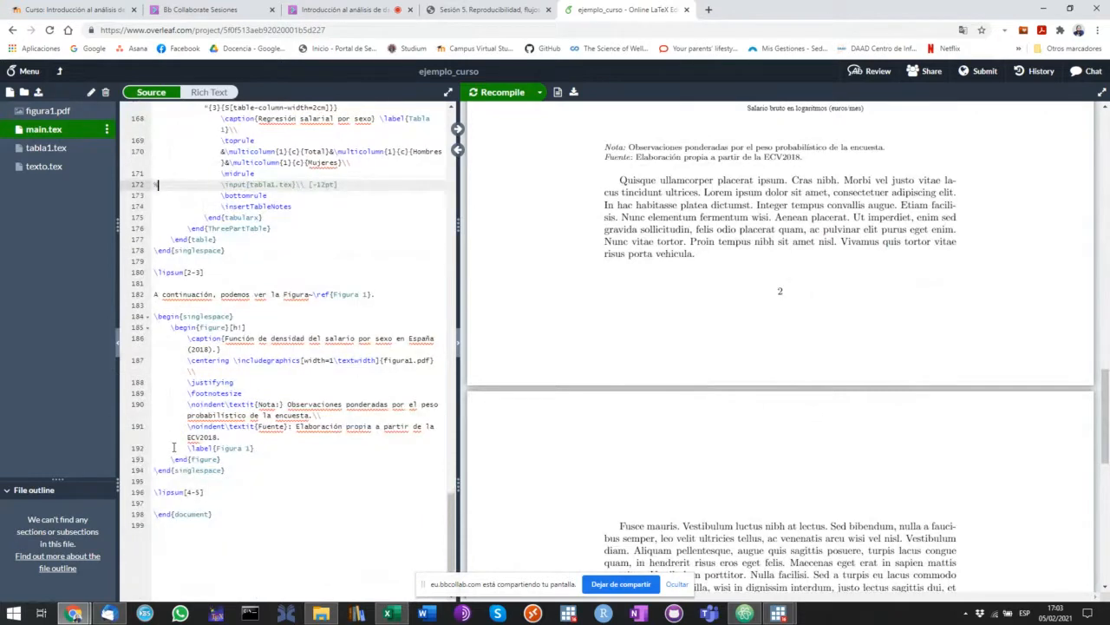
pyautogui.scroll(-1, 174, 448)
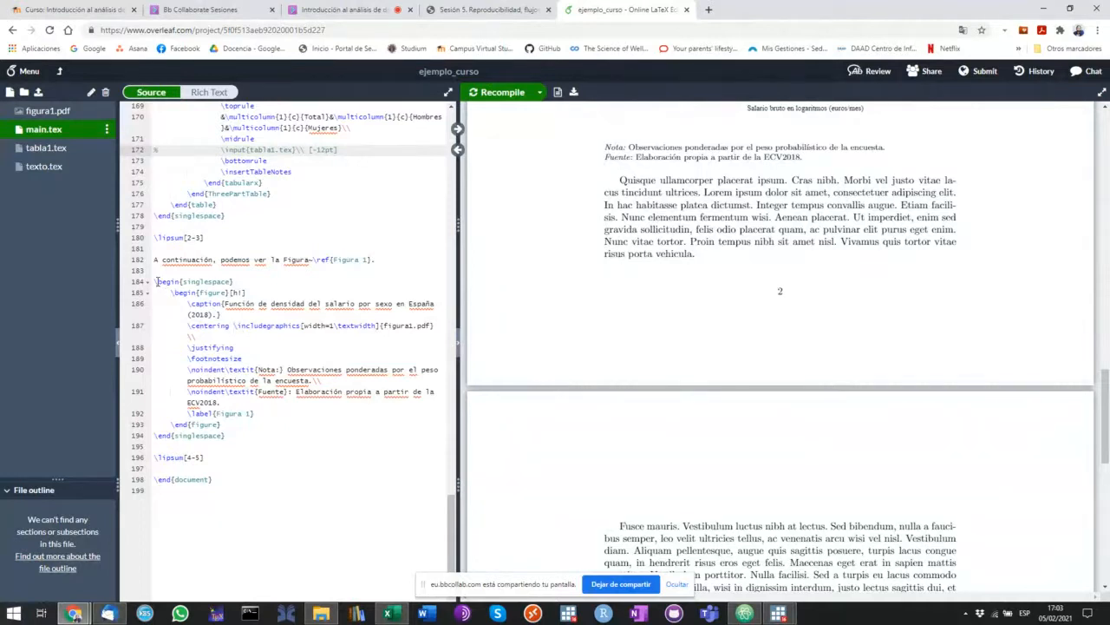
pyautogui.moveTo(157, 281); pyautogui.dragTo(224, 431)
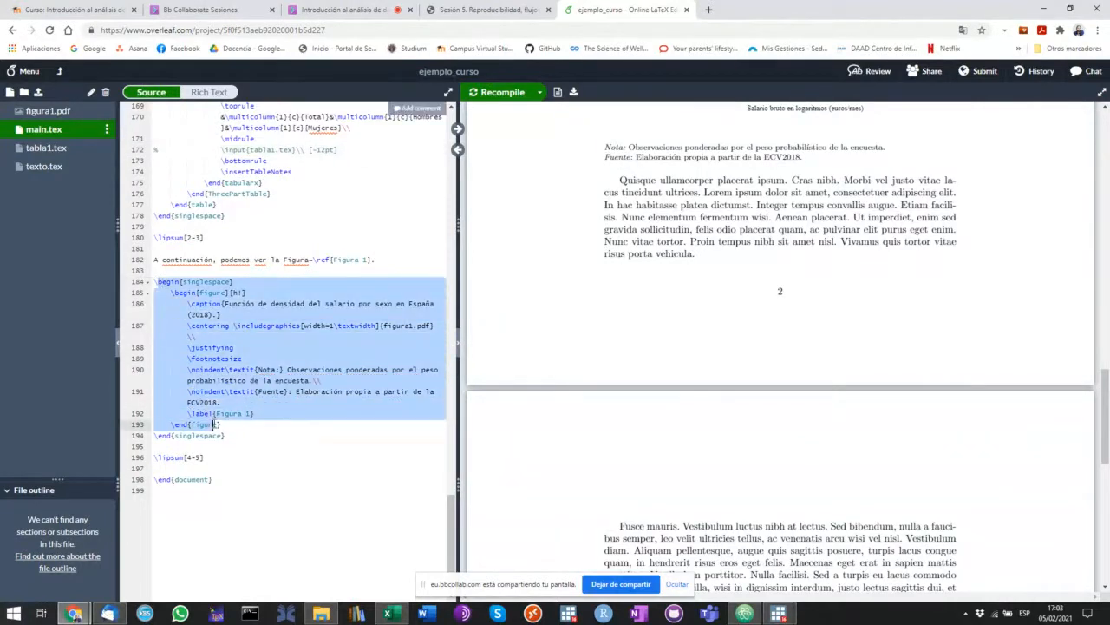
pyautogui.click(244, 445)
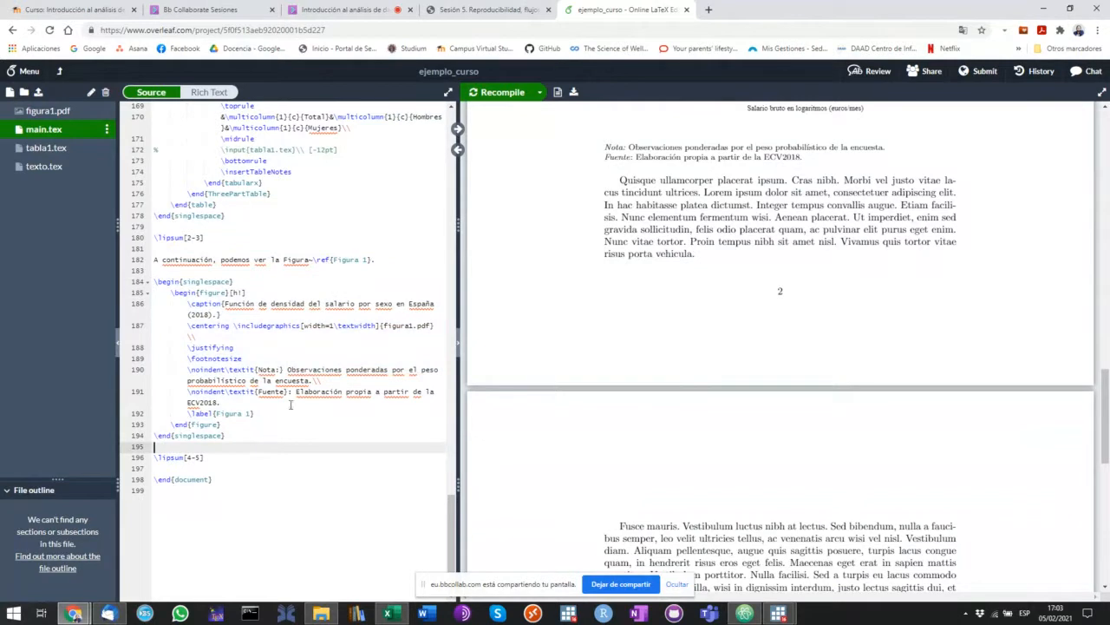
pyautogui.click(235, 327)
pyautogui.write('%')
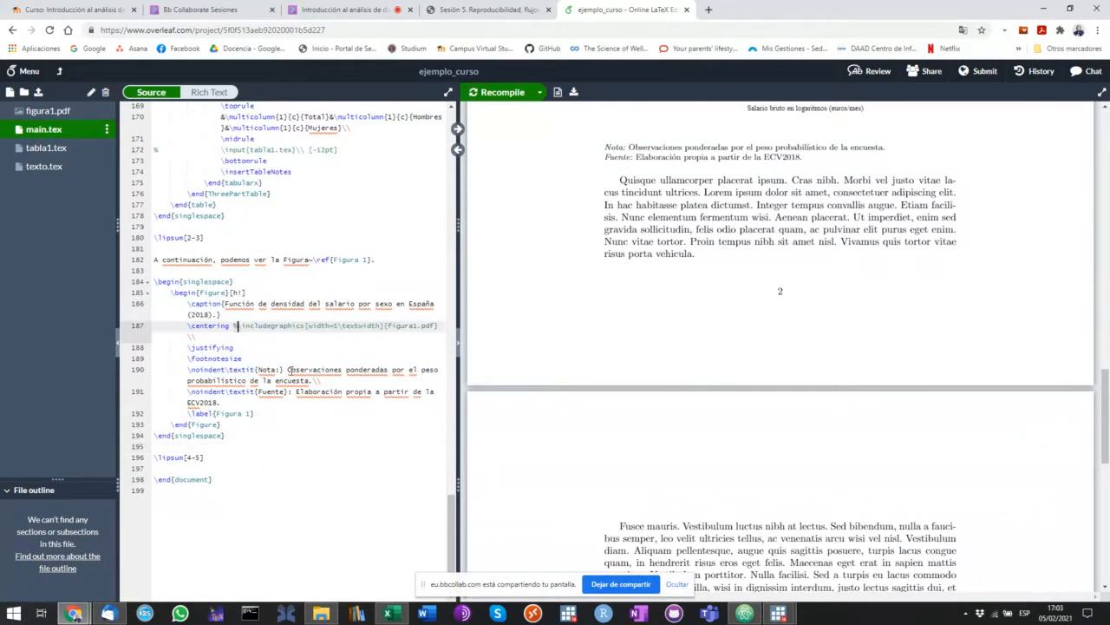
# - Recompile the project and check Tabla 1 and Figura 1 in the PDF preview
pyautogui.click(490, 93)
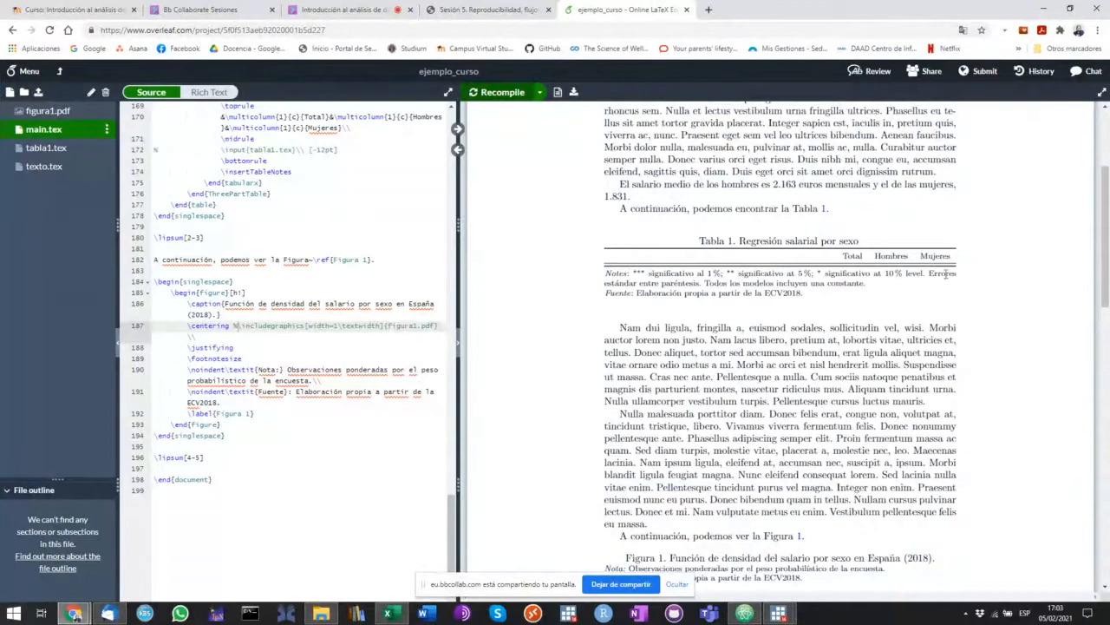
pyautogui.scroll(-3, 945, 274)
pyautogui.scroll(-3, 782, 356)
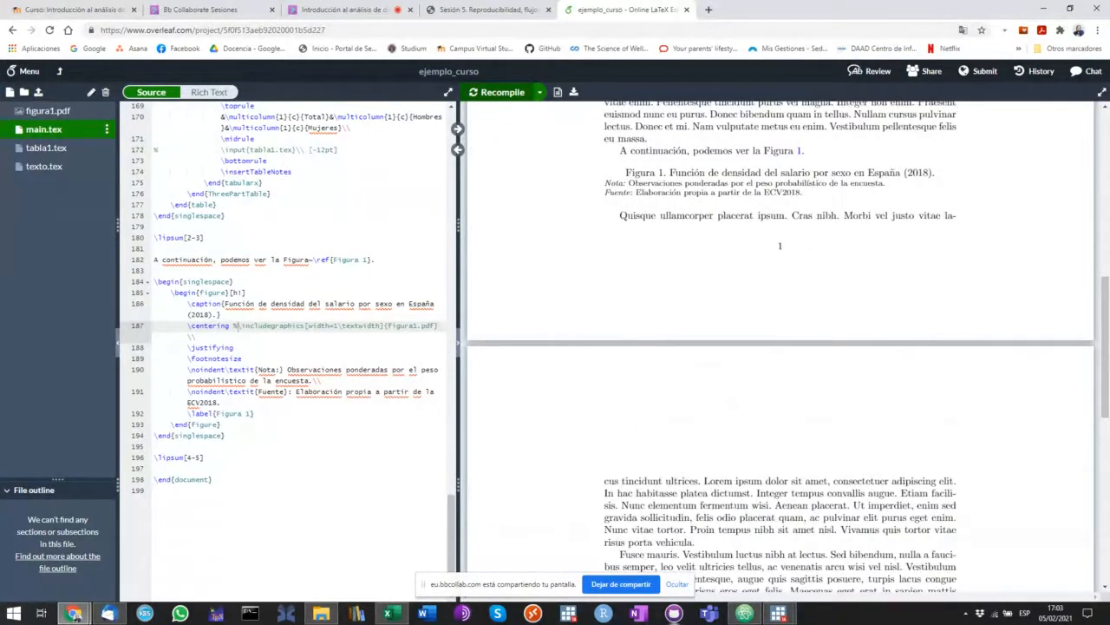
# - Bring up the sesión5 folder to look at the exported files and return to the Overleaf project
pyautogui.click(321, 613)
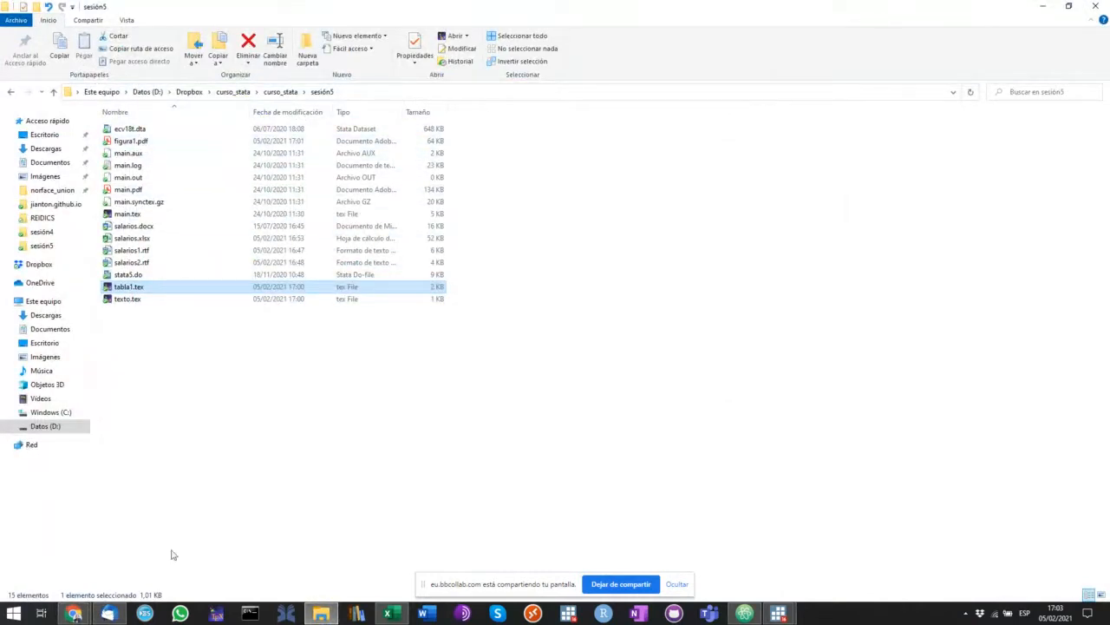
pyautogui.moveTo(75, 613)
pyautogui.click(100, 544)
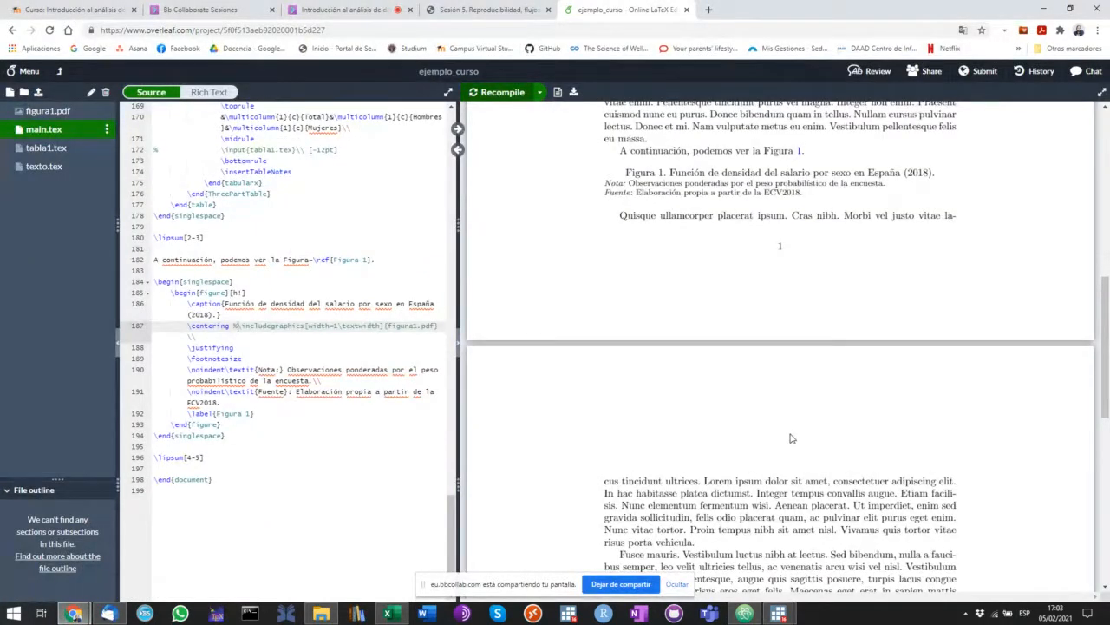
pyautogui.click(321, 614)
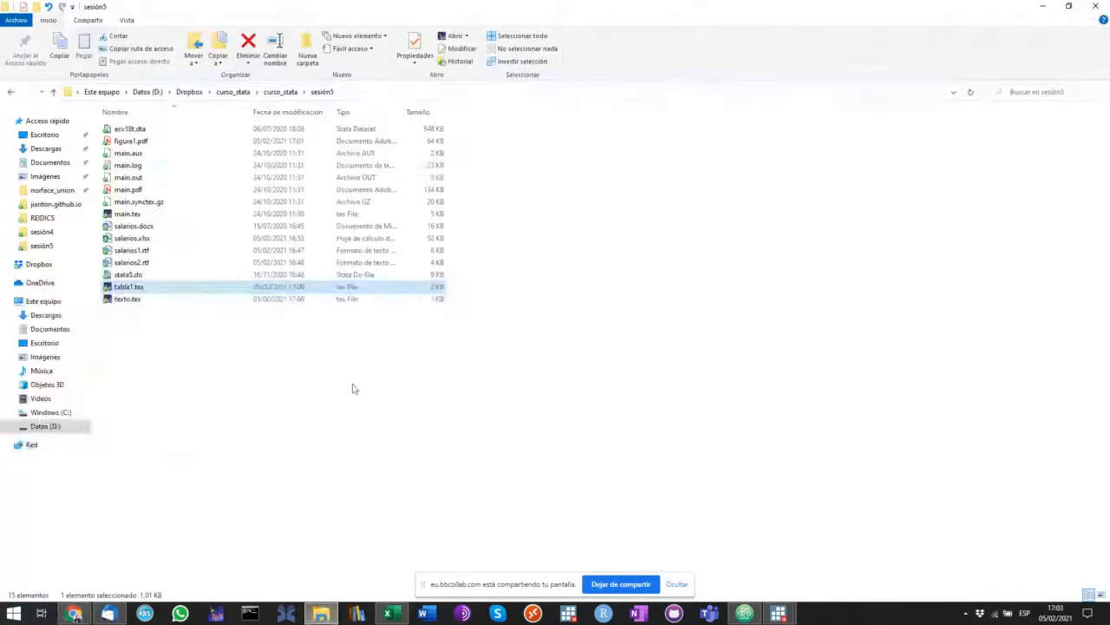
pyautogui.click(321, 613)
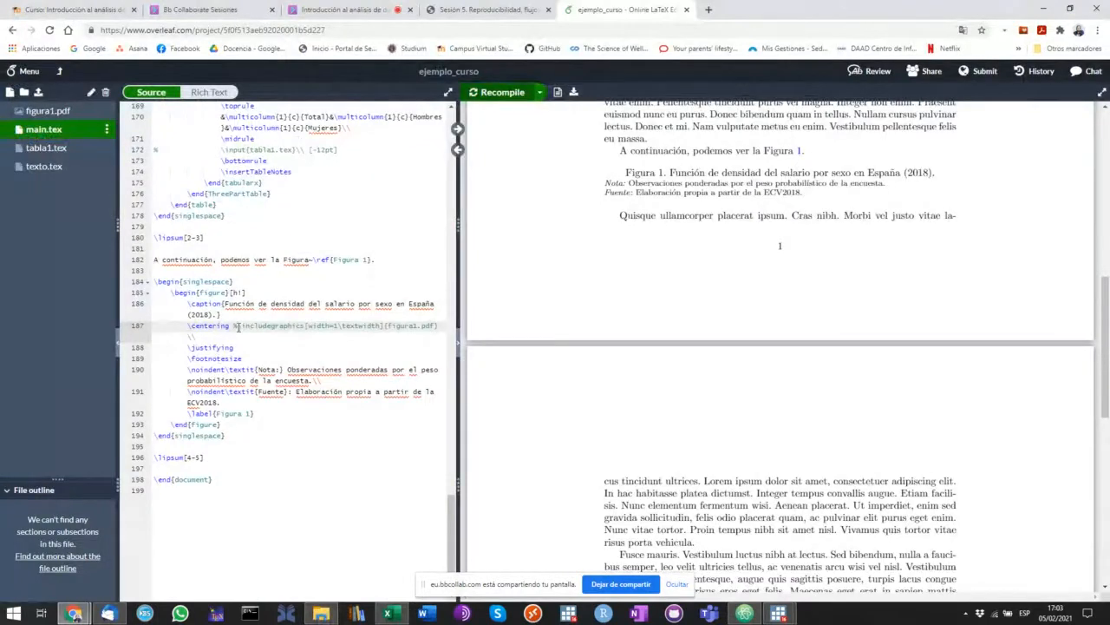
# - Uncomment the \input{tabla1.tex} line in the table block of main.tex
pyautogui.scroll(1, 249, 337)
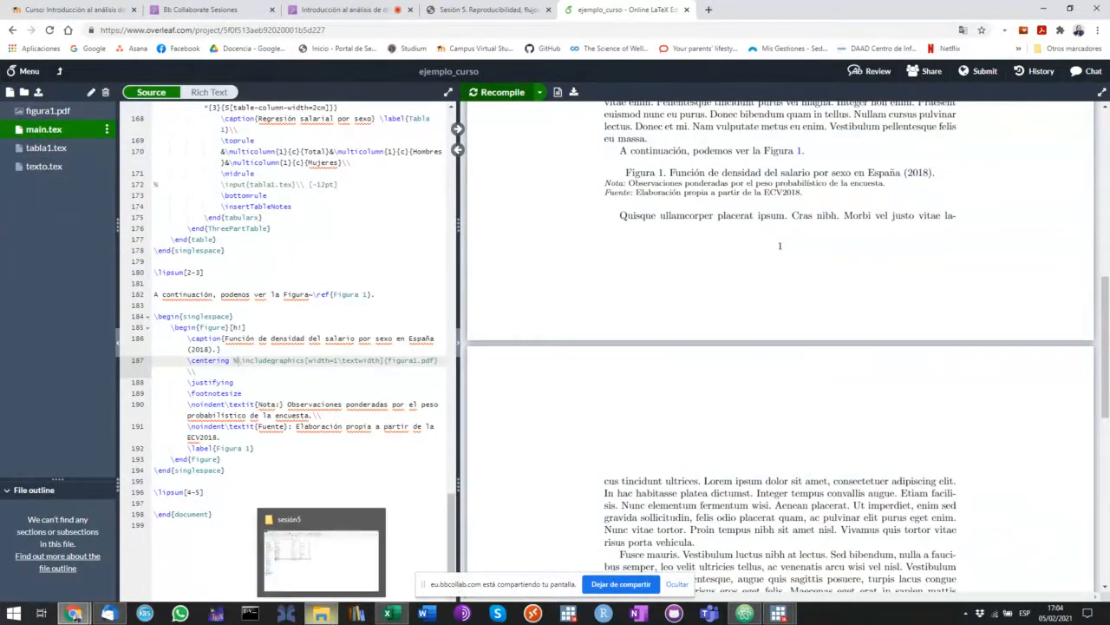
pyautogui.click(219, 616)
pyautogui.scroll(3, 233, 304)
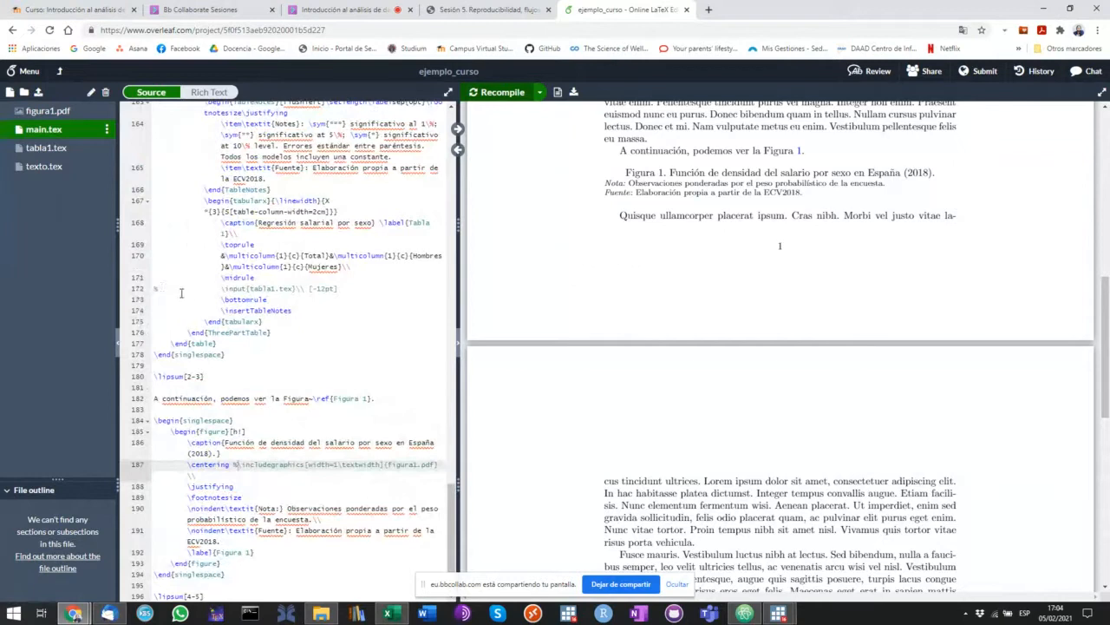
pyautogui.moveTo(154, 287); pyautogui.dragTo(343, 290)
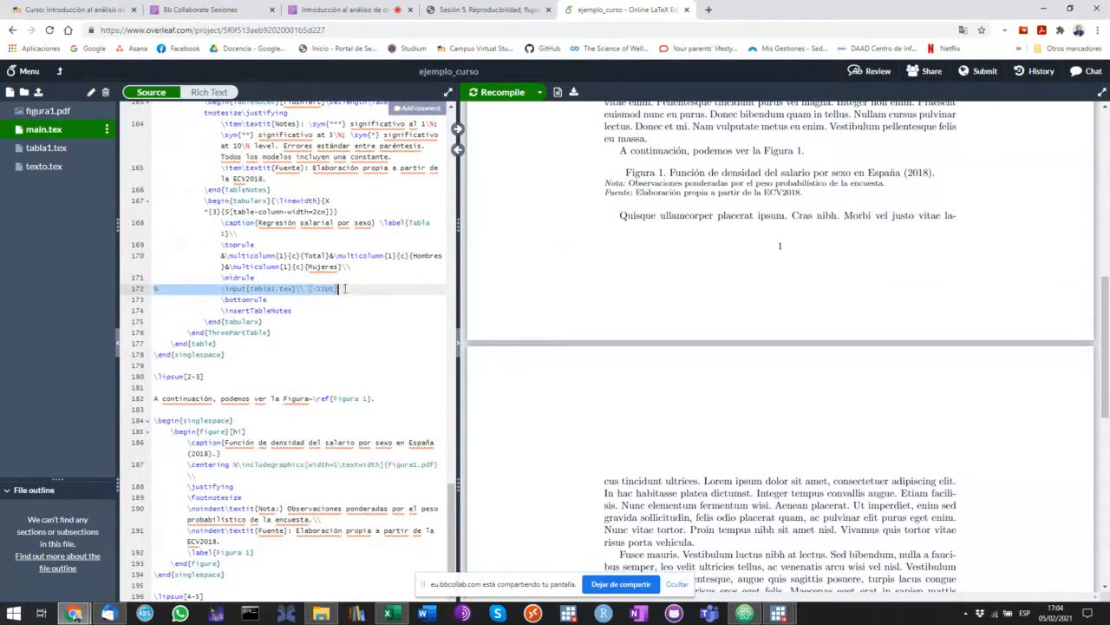
pyautogui.click(155, 290)
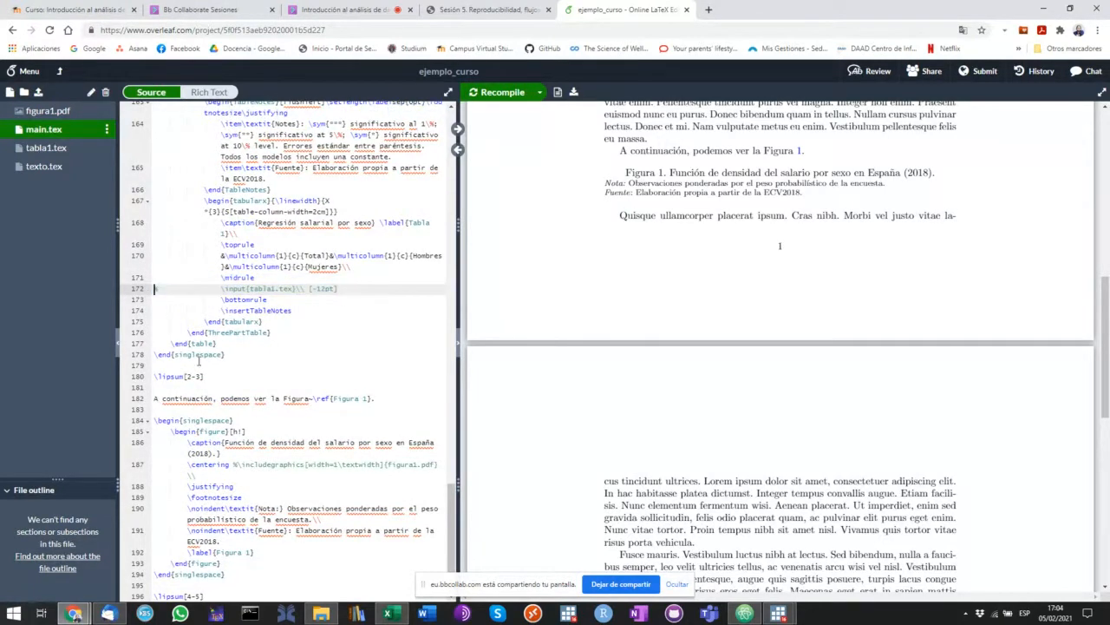
pyautogui.press('Delete')
pyautogui.scroll(-4, 252, 425)
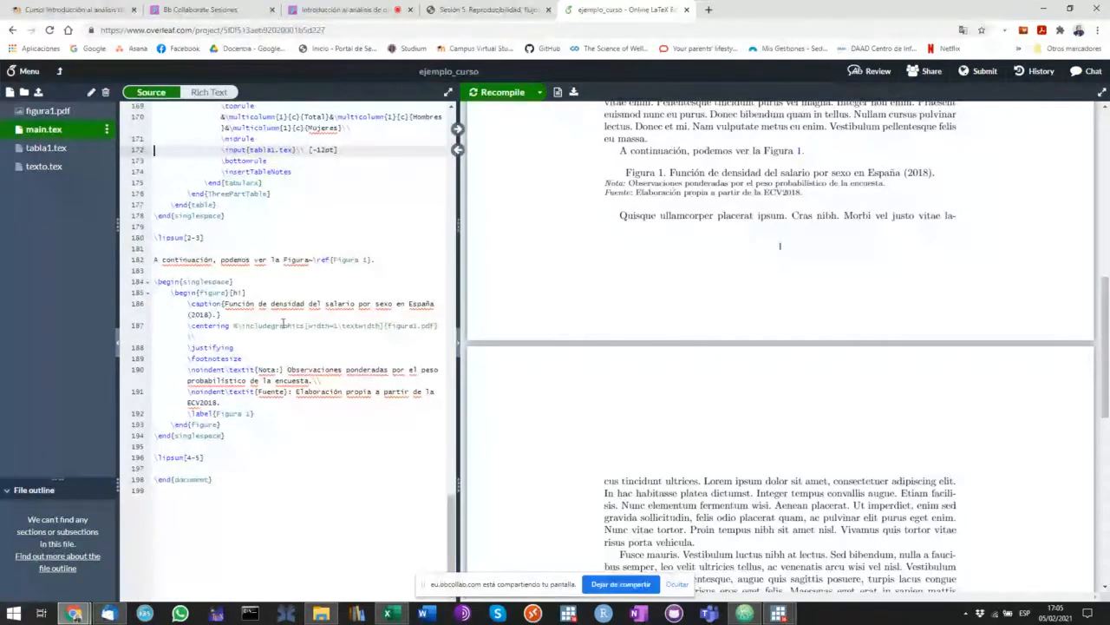
# - Uncomment the \includegraphics command for figura1.pdf in the figure block of main.tex and recompile the project
pyautogui.click(242, 326)
pyautogui.press('BackSpace')
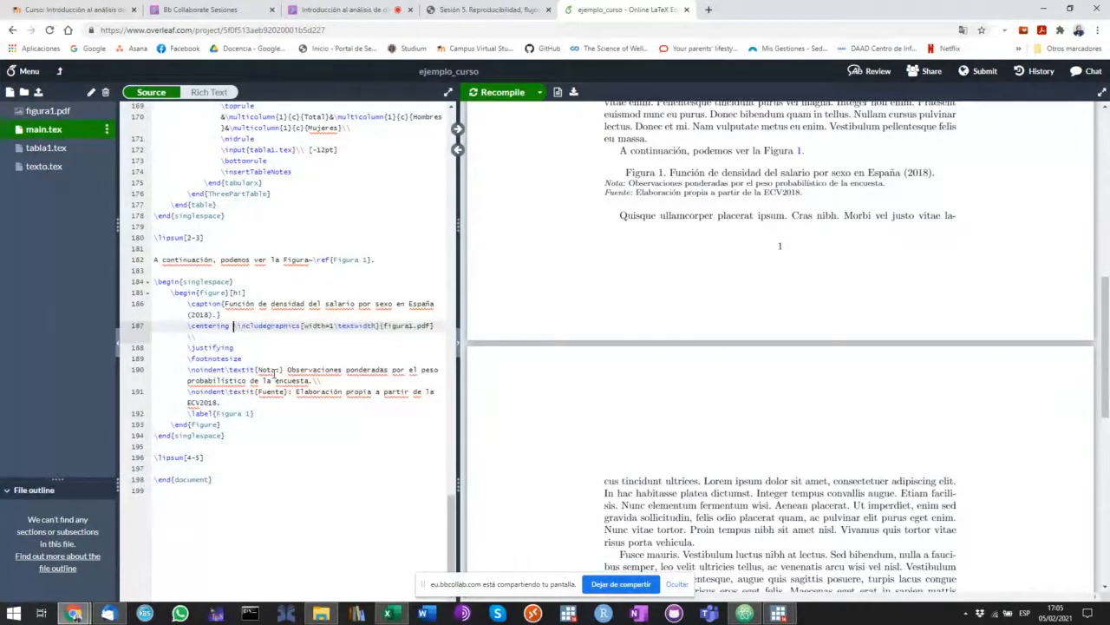
pyautogui.scroll(10, 745, 333)
pyautogui.scroll(6, 748, 328)
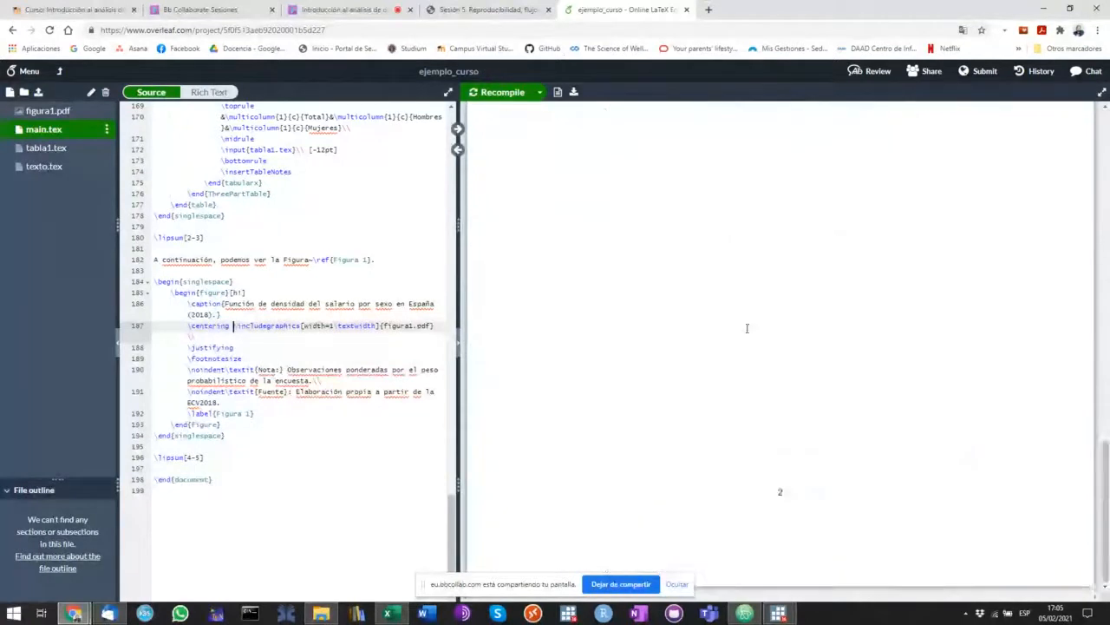
pyautogui.scroll(-9, 748, 327)
pyautogui.click(488, 94)
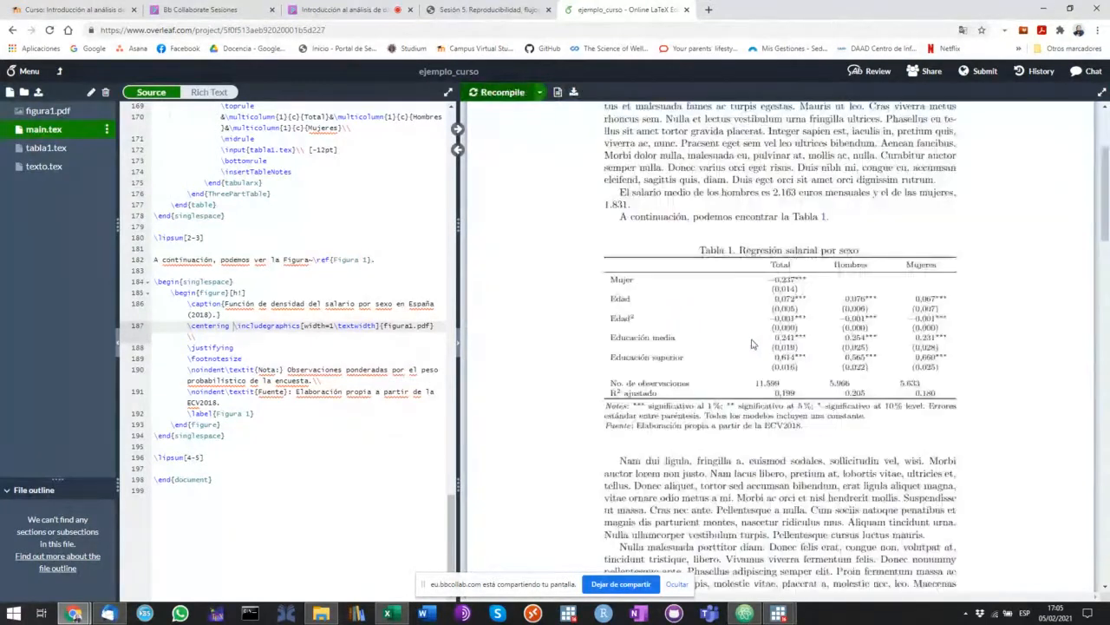
# - Check the regression table Tabla 1 and the density plot Figura 1 in the recompiled PDF preview
pyautogui.scroll(-2, 752, 344)
pyautogui.scroll(3, 763, 329)
pyautogui.scroll(-3, 781, 312)
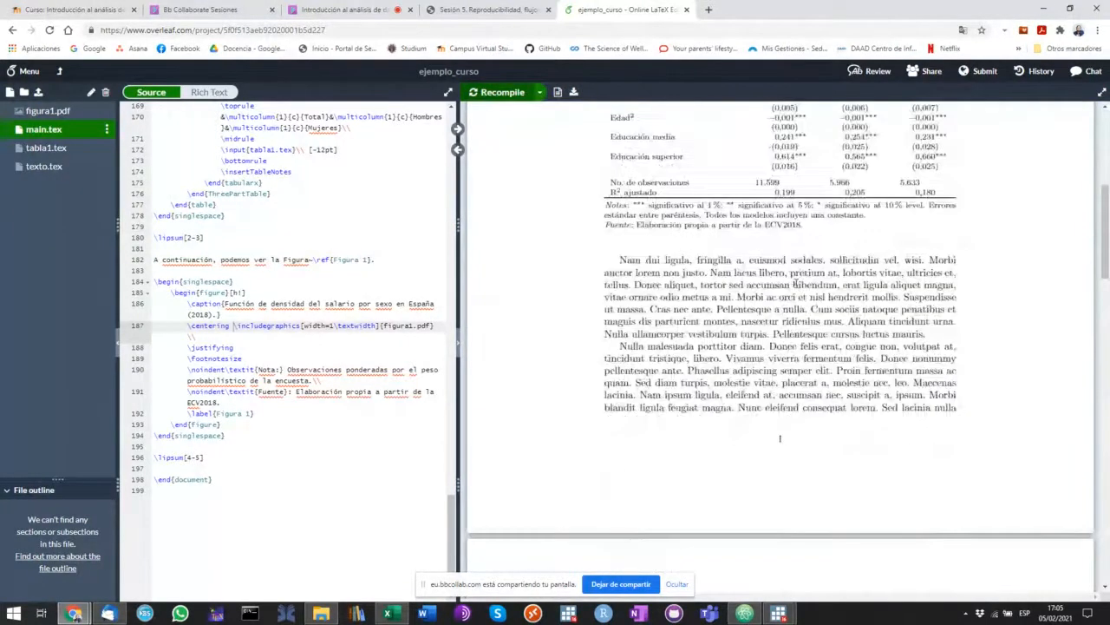
pyautogui.scroll(4, 795, 284)
pyautogui.scroll(-2, 771, 286)
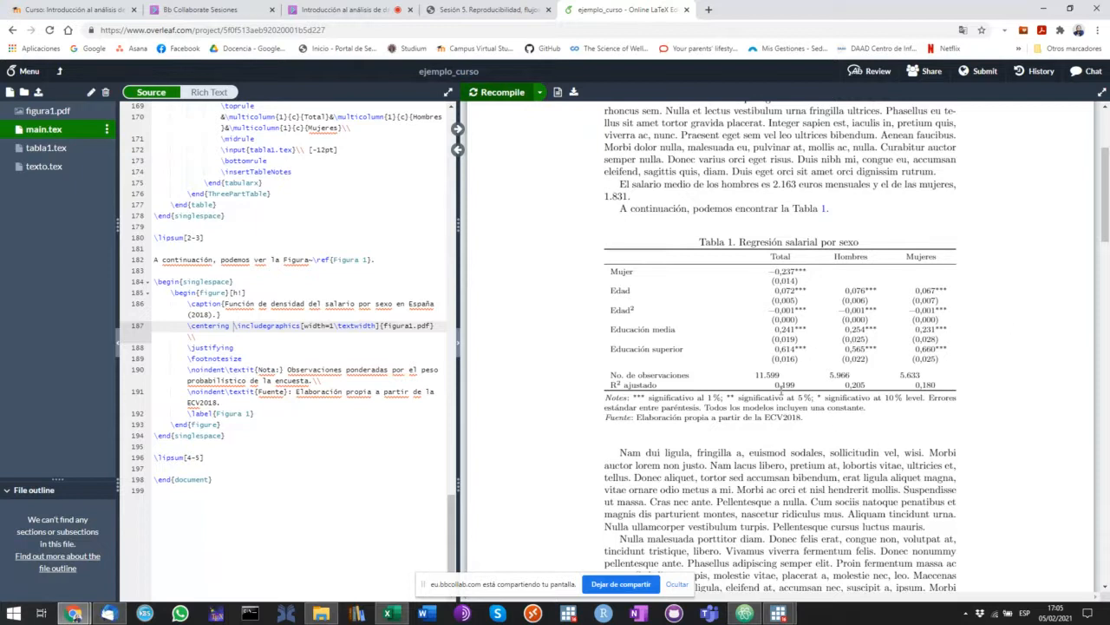
pyautogui.scroll(-10, 946, 448)
pyautogui.scroll(2, 785, 304)
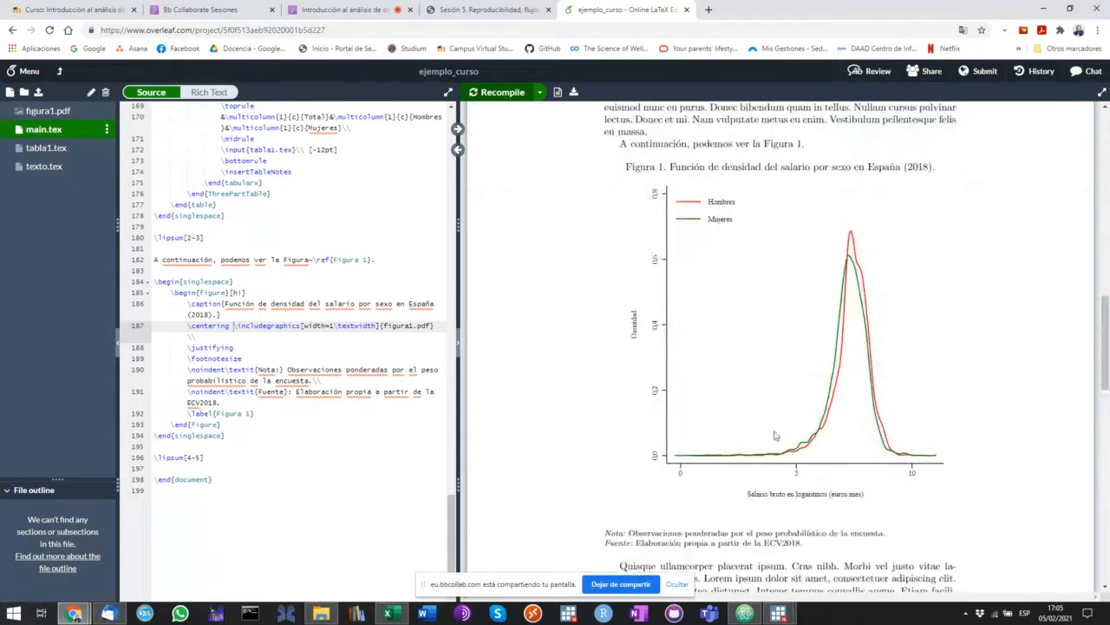
pyautogui.scroll(10, 895, 474)
pyautogui.scroll(-10, 894, 473)
pyautogui.scroll(10, 790, 427)
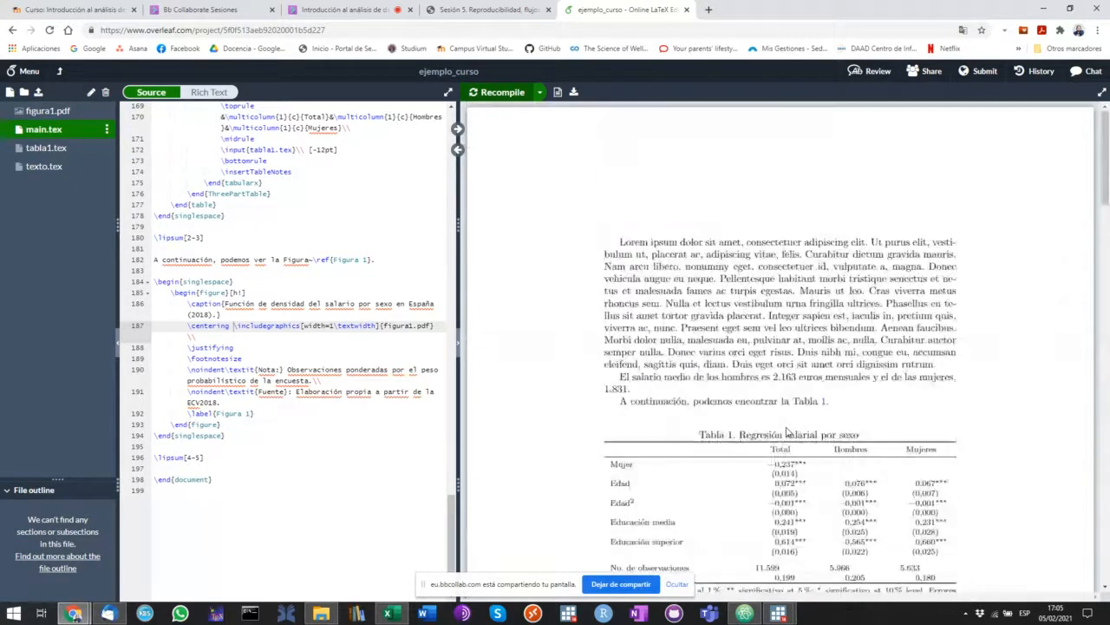
pyautogui.scroll(-10, 789, 432)
pyautogui.scroll(10, 793, 447)
pyautogui.scroll(-5, 793, 448)
pyautogui.scroll(5, 726, 341)
pyautogui.scroll(-2, 724, 355)
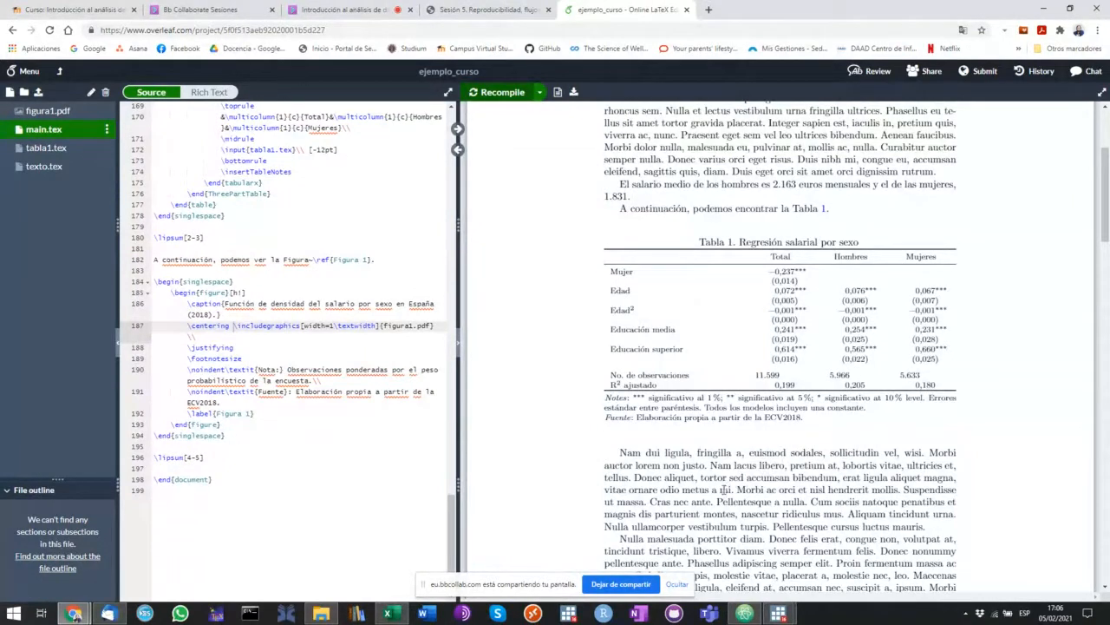
# - Review Figura 1 with its notes, the Tabla 1 cross-reference and the surrounding text across the PDF pages
pyautogui.scroll(-10, 694, 491)
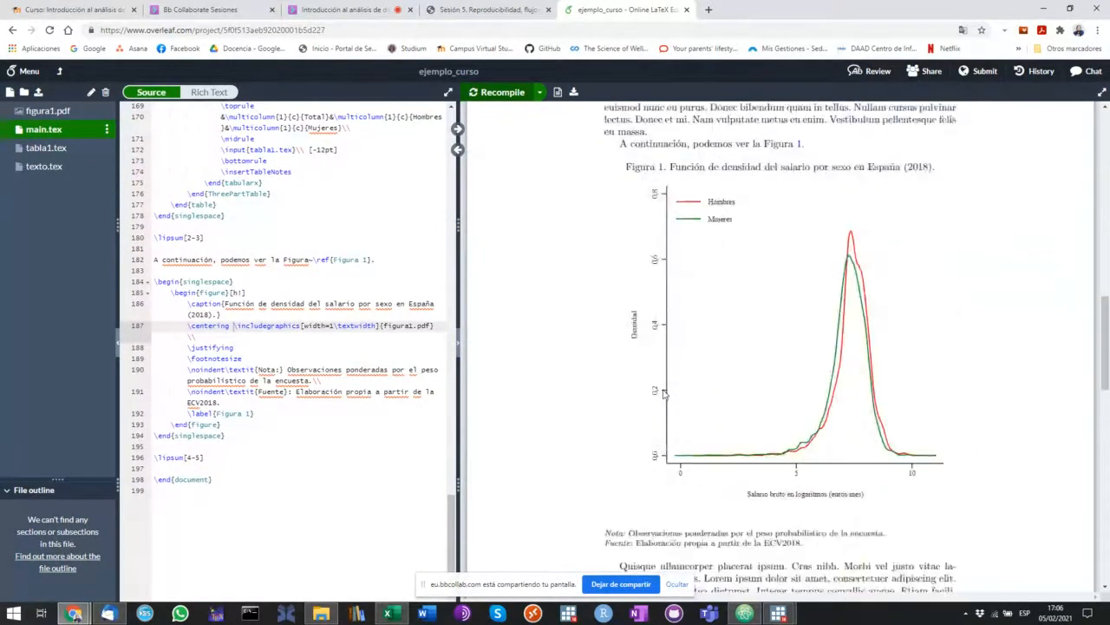
pyautogui.scroll(5, 640, 462)
pyautogui.scroll(-3, 640, 462)
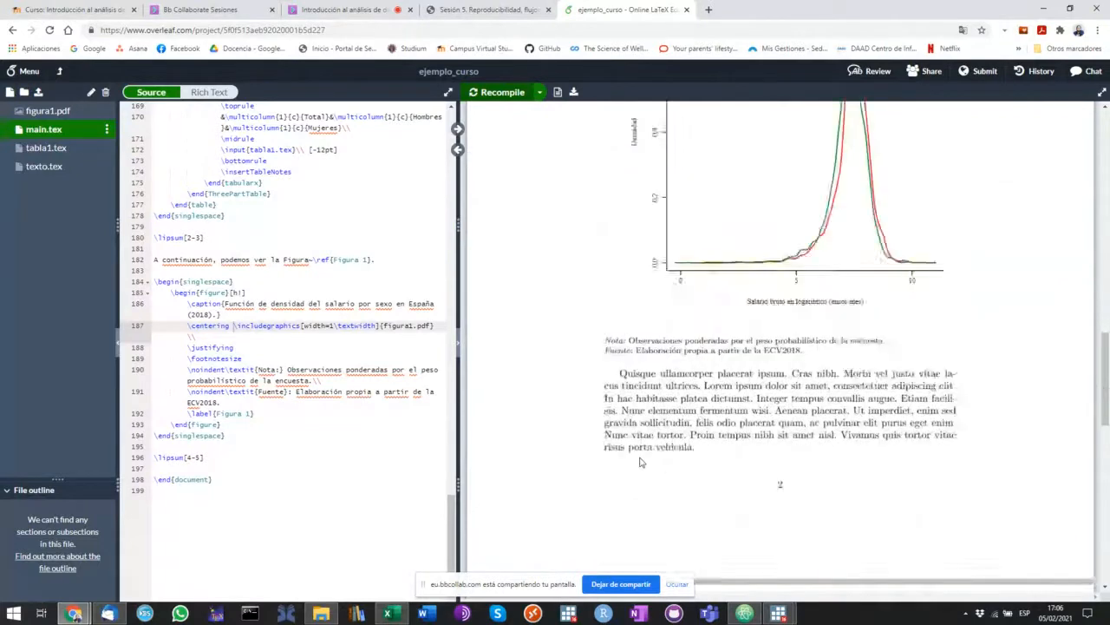
pyautogui.scroll(8, 640, 462)
pyautogui.scroll(2, 640, 462)
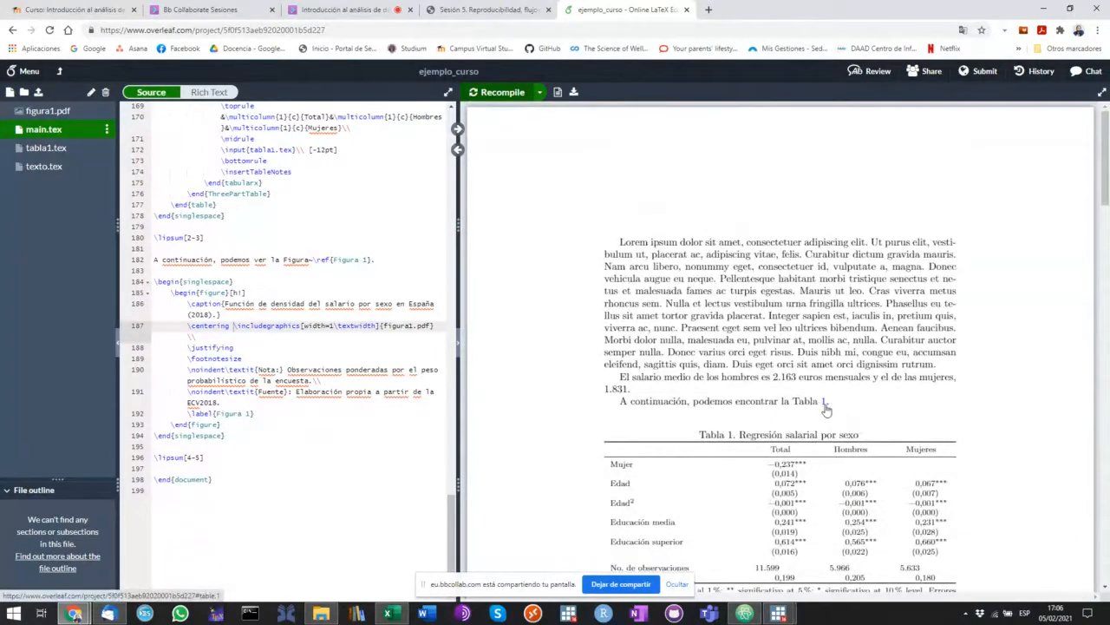
pyautogui.scroll(-2, 805, 295)
pyautogui.scroll(2, 802, 307)
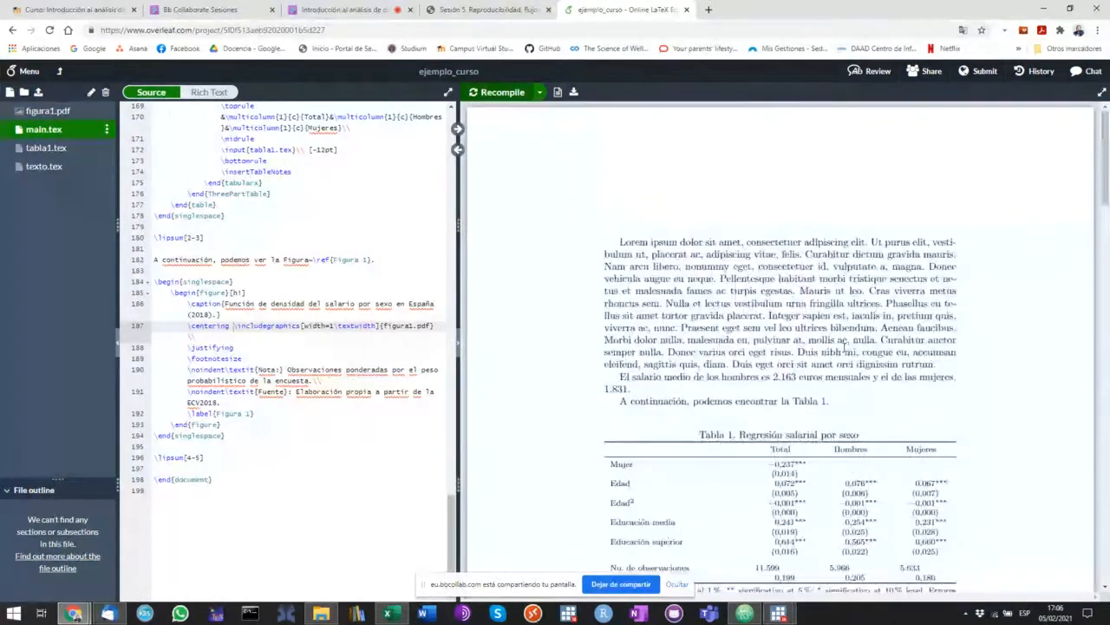
pyautogui.scroll(-2, 833, 398)
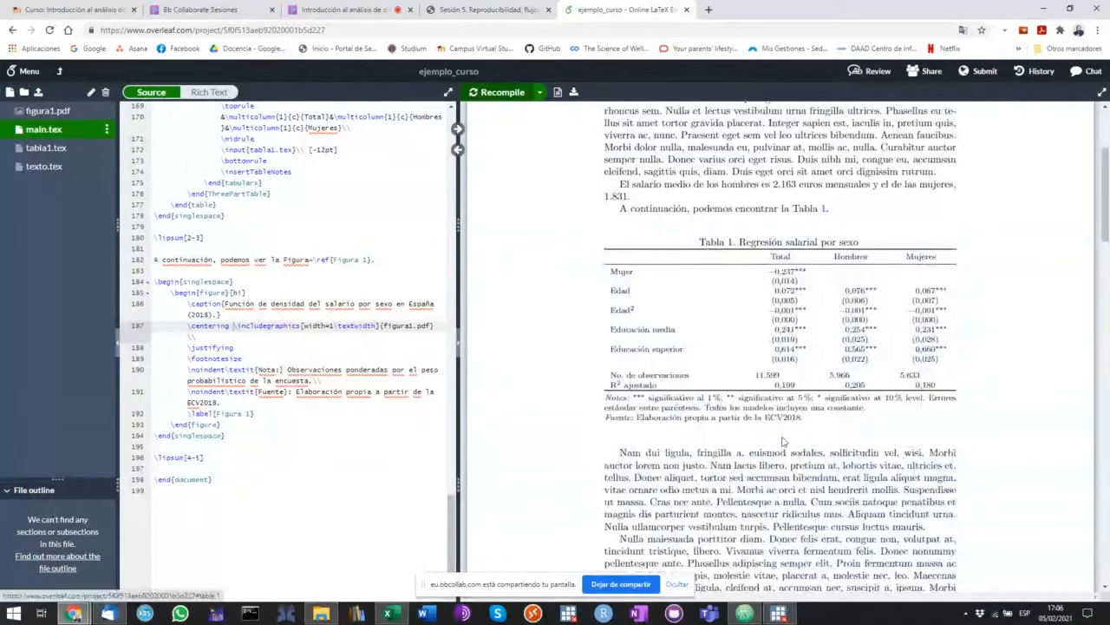
pyautogui.scroll(-6, 789, 460)
pyautogui.scroll(8, 788, 466)
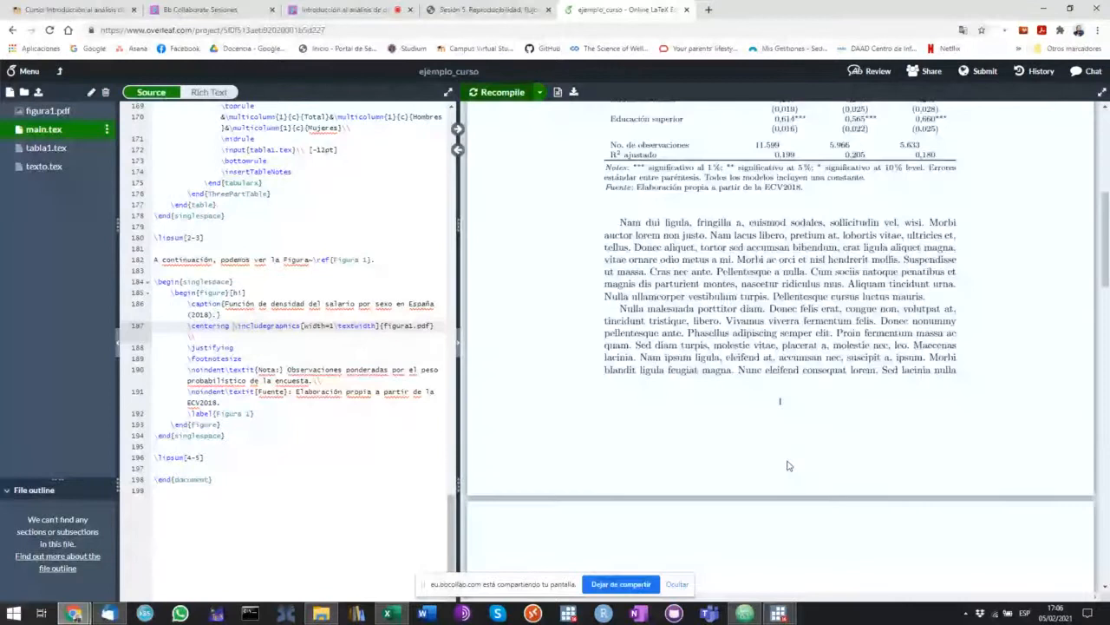
pyautogui.scroll(5, 788, 465)
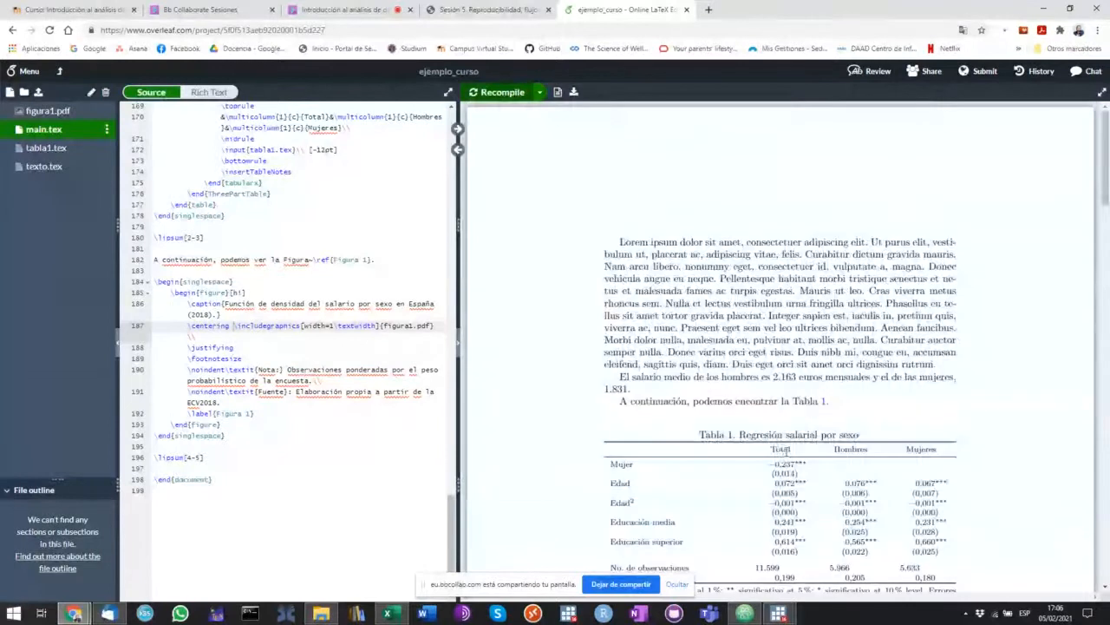
# - Highlight the text leading up to the men's average salary in the PDF preview
pyautogui.tripleClick(631, 390)
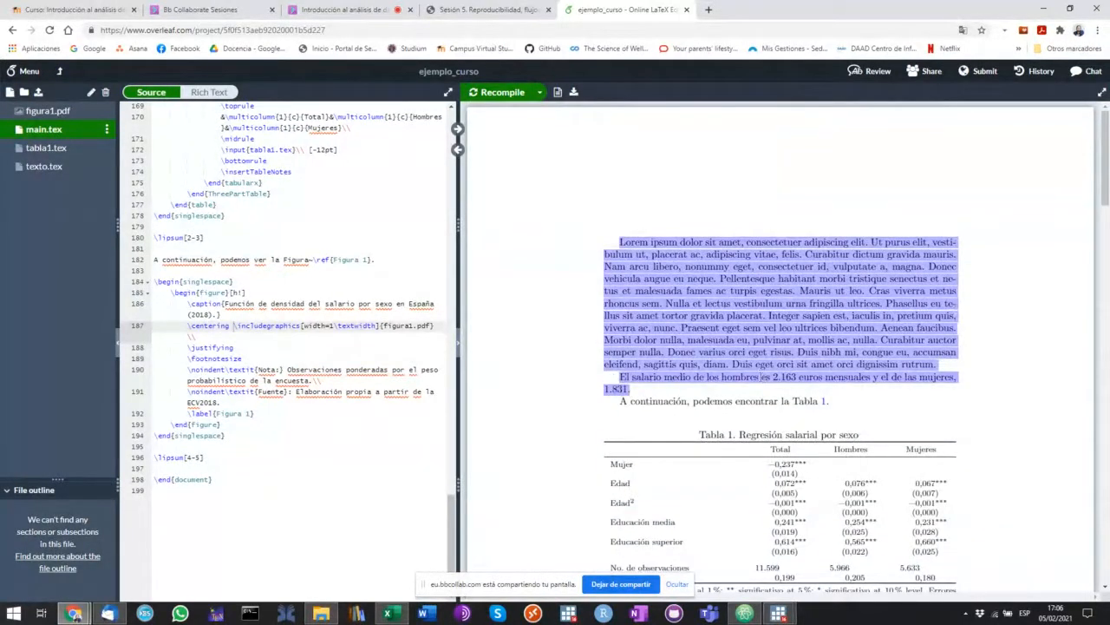
pyautogui.click(775, 379)
pyautogui.moveTo(778, 384); pyautogui.dragTo(707, 411)
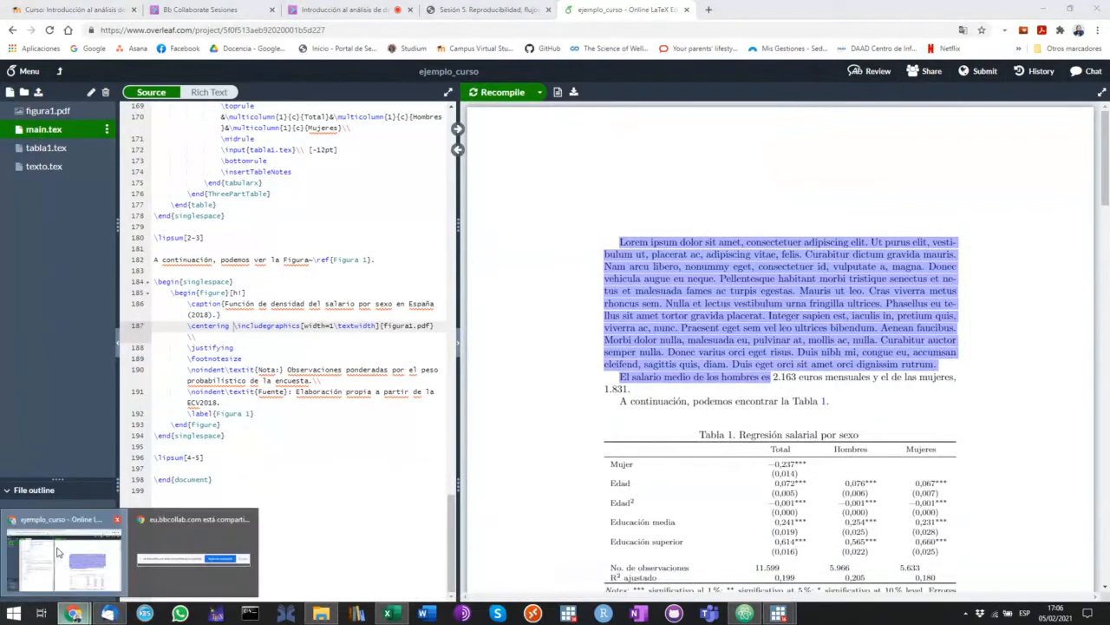
# - Switch to the Sesión 5 web page and go to section 4, Documentos dinámicos y otras posibilidades
pyautogui.click(473, 8)
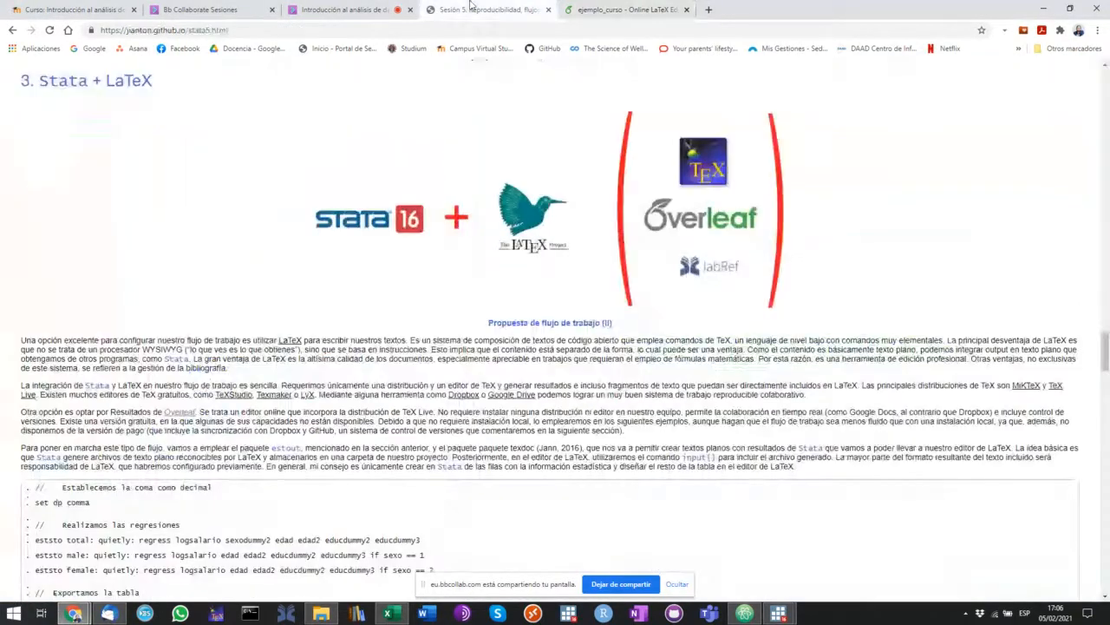
pyautogui.scroll(-15, 251, 202)
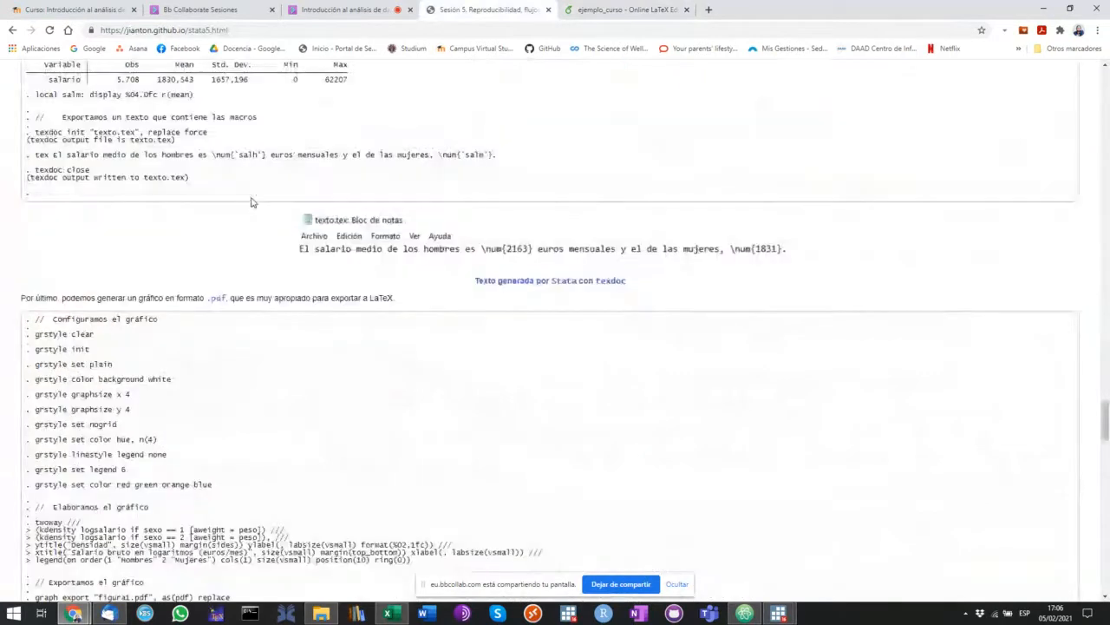
pyautogui.scroll(-10, 251, 202)
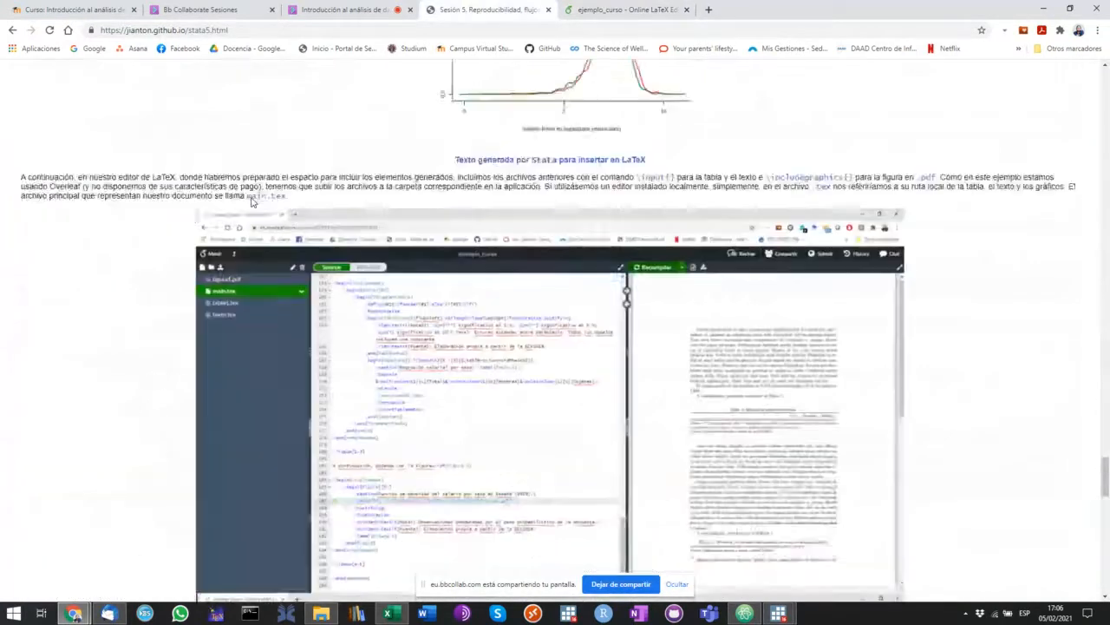
pyautogui.scroll(-2, 251, 202)
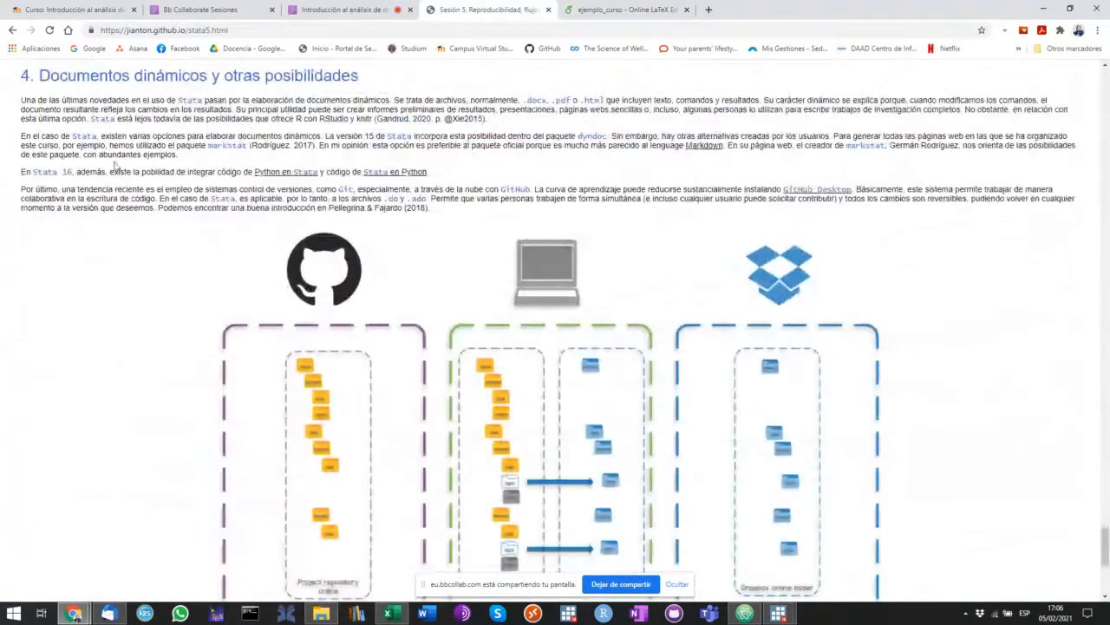
# - Highlight the paragraphs of section 4 and the sentence on integrating Python and Stata 16, then clear the selection
pyautogui.moveTo(21, 100); pyautogui.dragTo(425, 234)
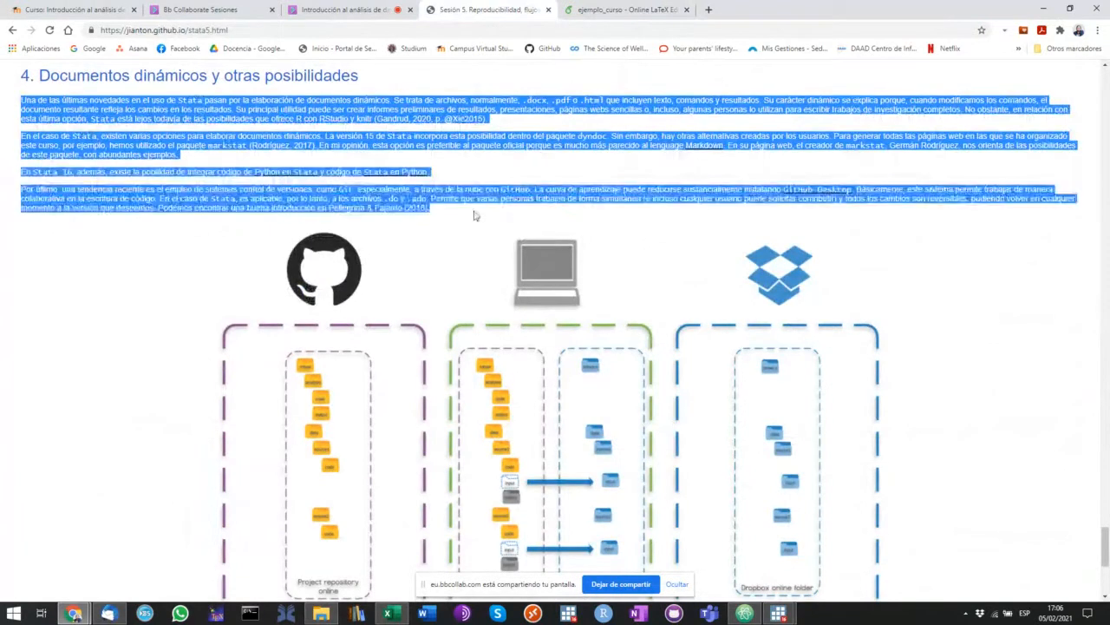
pyautogui.click(365, 222)
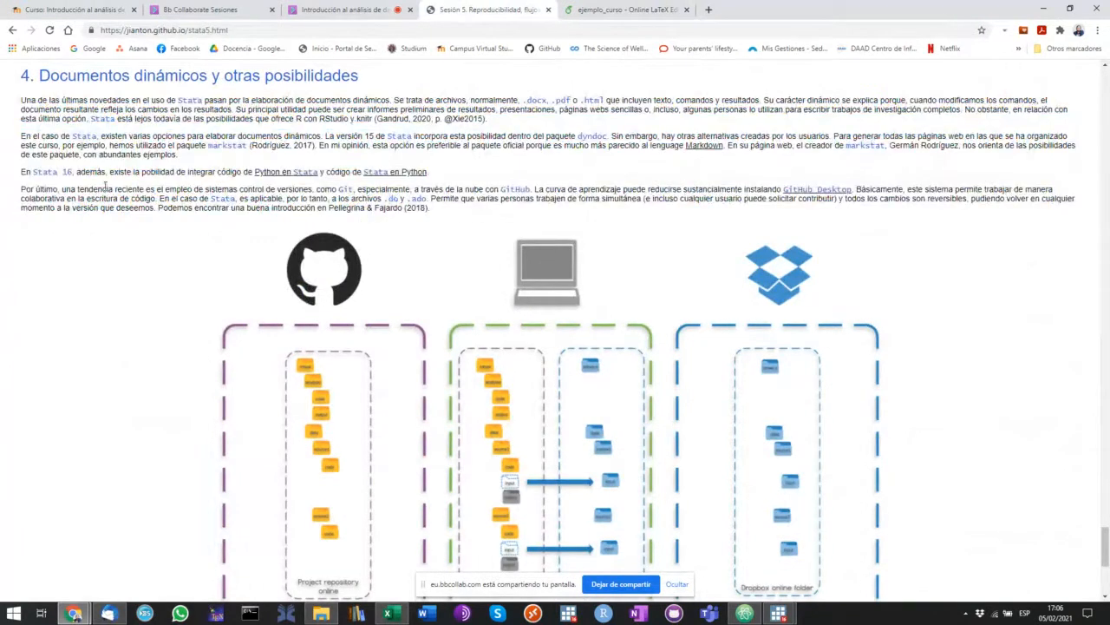
pyautogui.moveTo(43, 171); pyautogui.dragTo(464, 175)
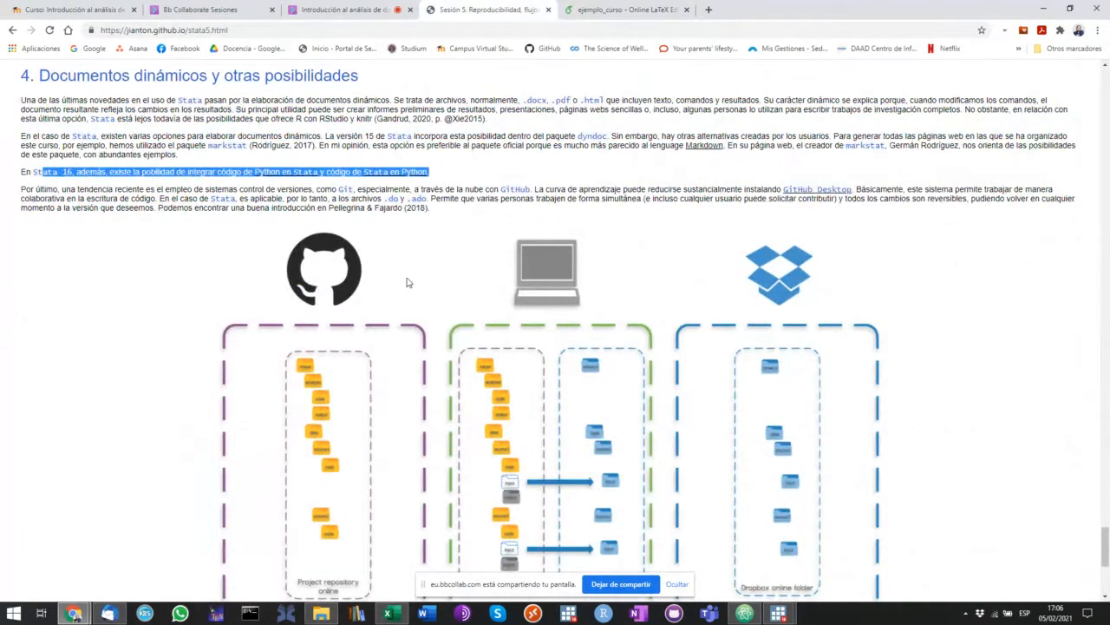
pyautogui.click(180, 198)
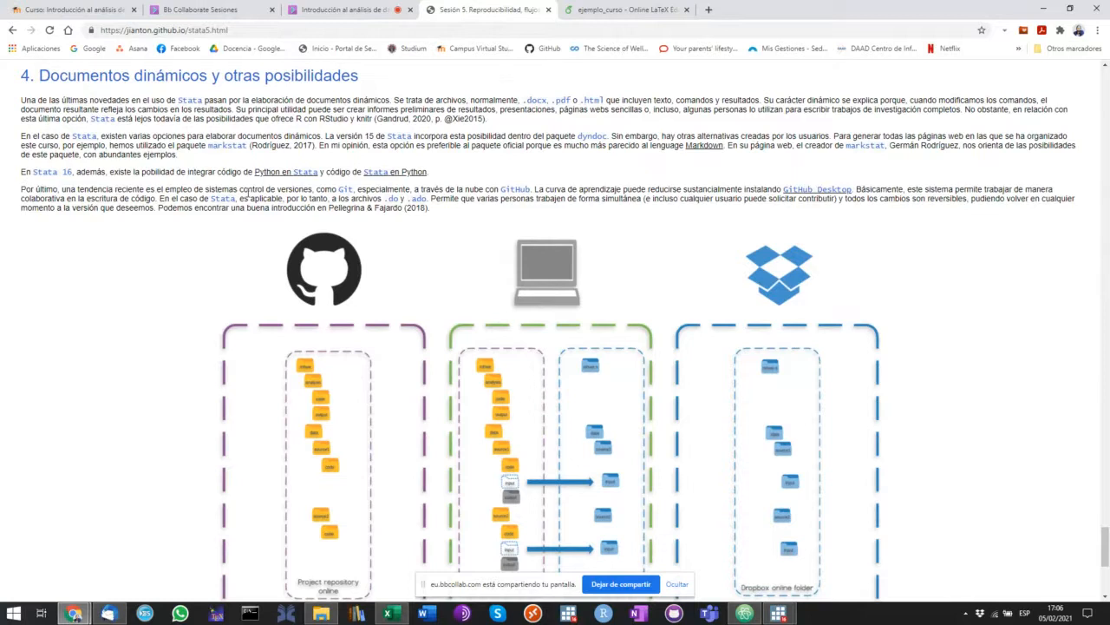
# - Examine the GitHub, Your Computer and Dropbox workflow diagram below section 4 and the references list
pyautogui.scroll(-4, 244, 194)
pyautogui.scroll(4, 246, 192)
pyautogui.scroll(-4, 244, 198)
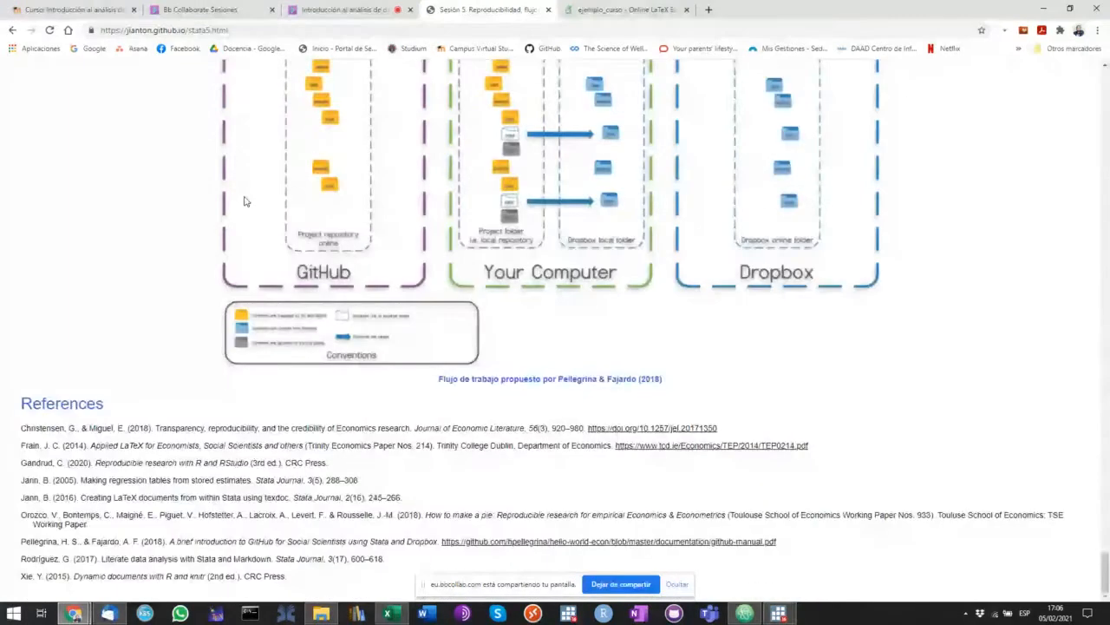
pyautogui.scroll(4, 245, 202)
pyautogui.scroll(-2, 297, 360)
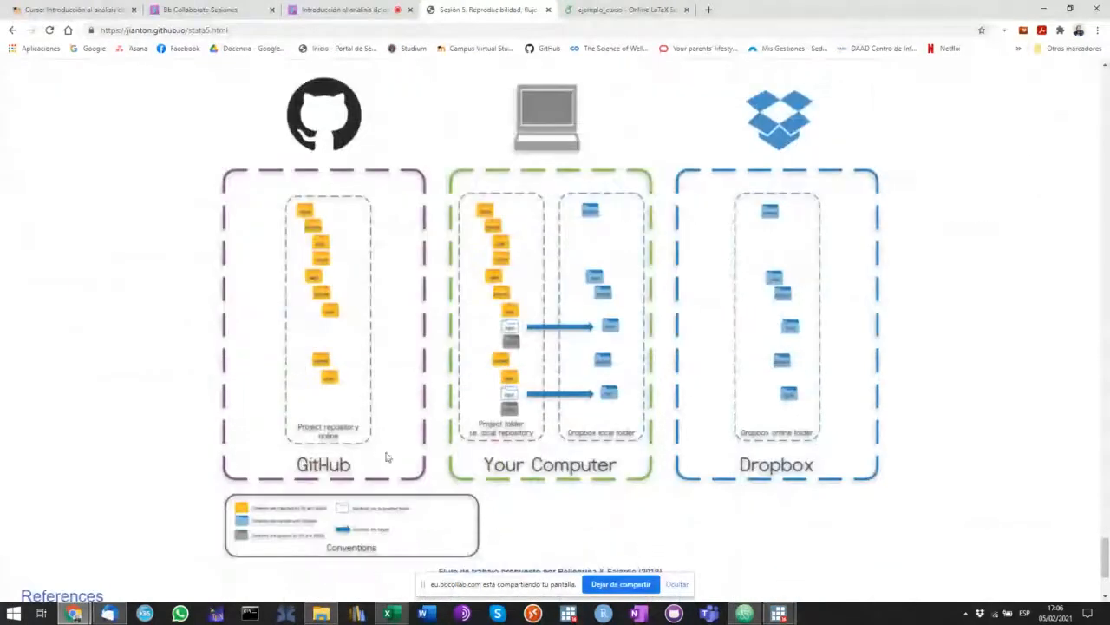
pyautogui.scroll(4, 384, 414)
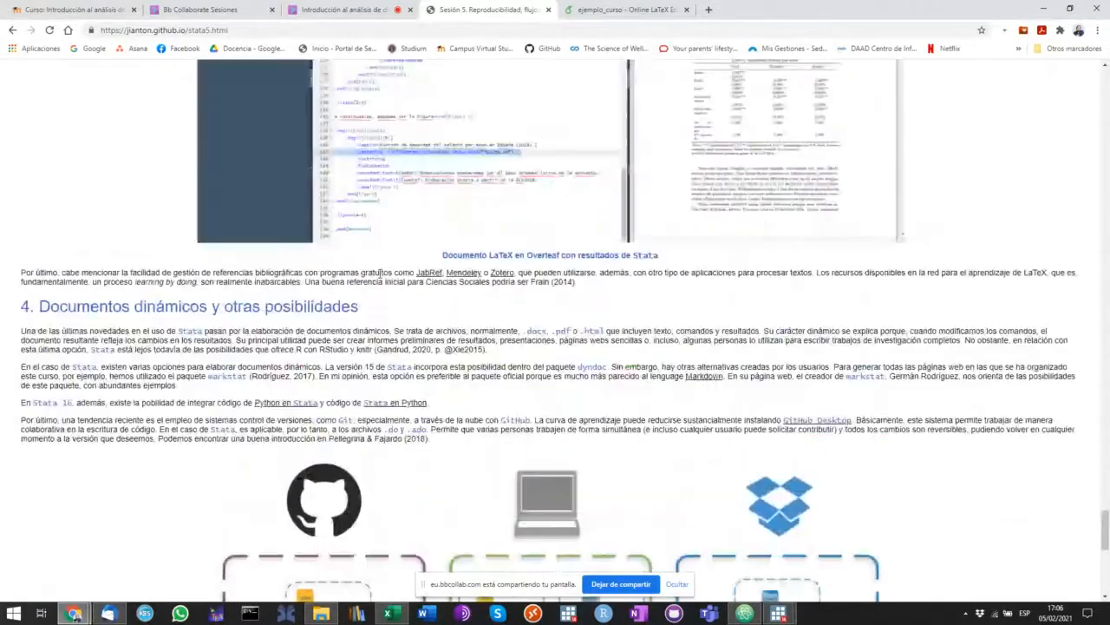